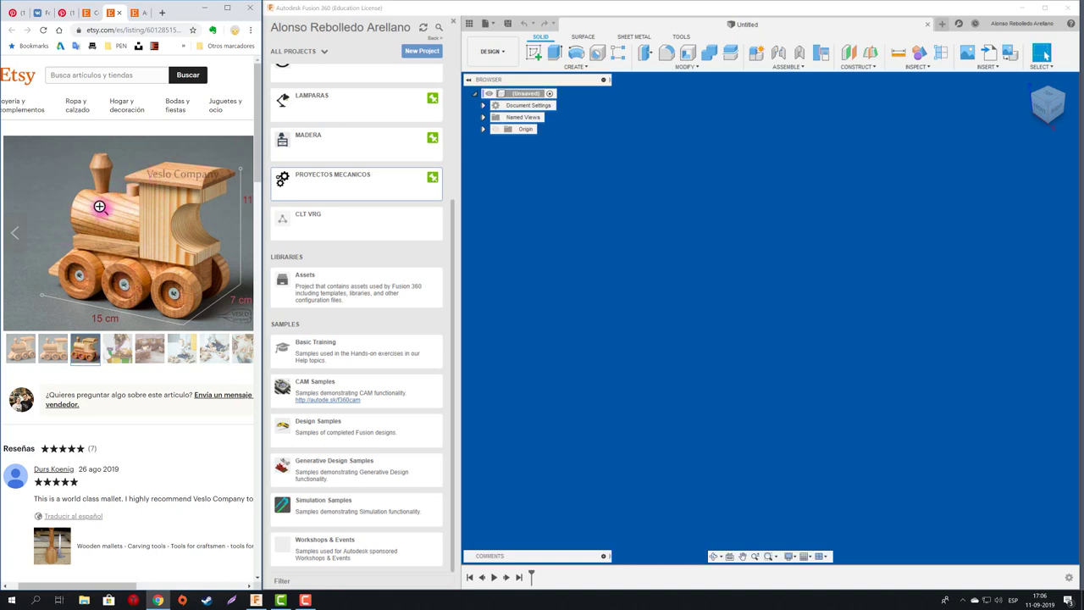
# - Create a folder named TREN 18 in the JUGUETES project, open it, and view the dimensioned train photo
pyautogui.click(21, 349)
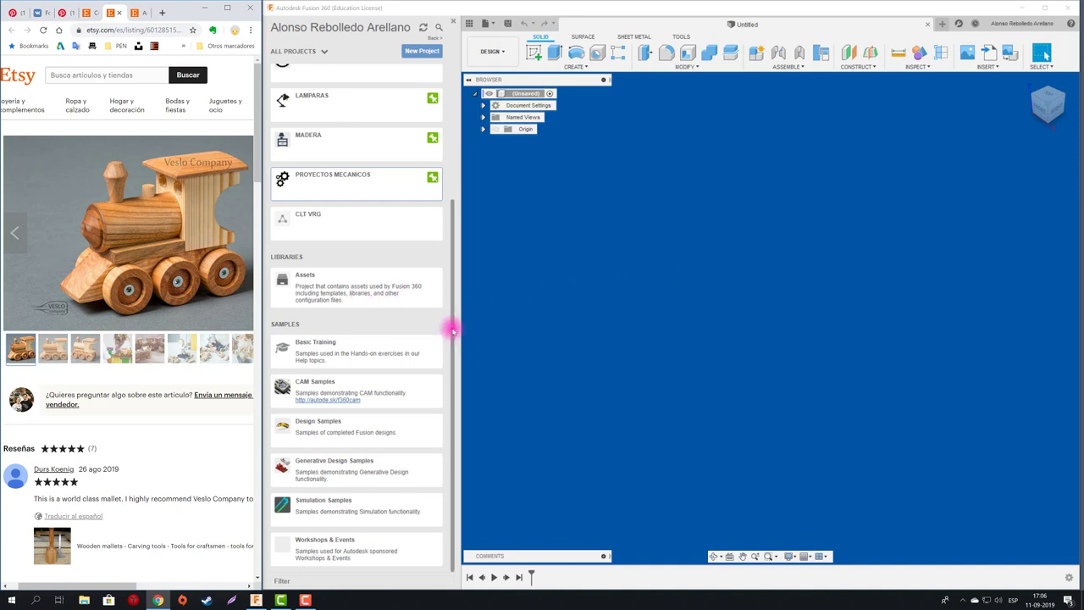
pyautogui.moveTo(453, 331); pyautogui.dragTo(445, 156)
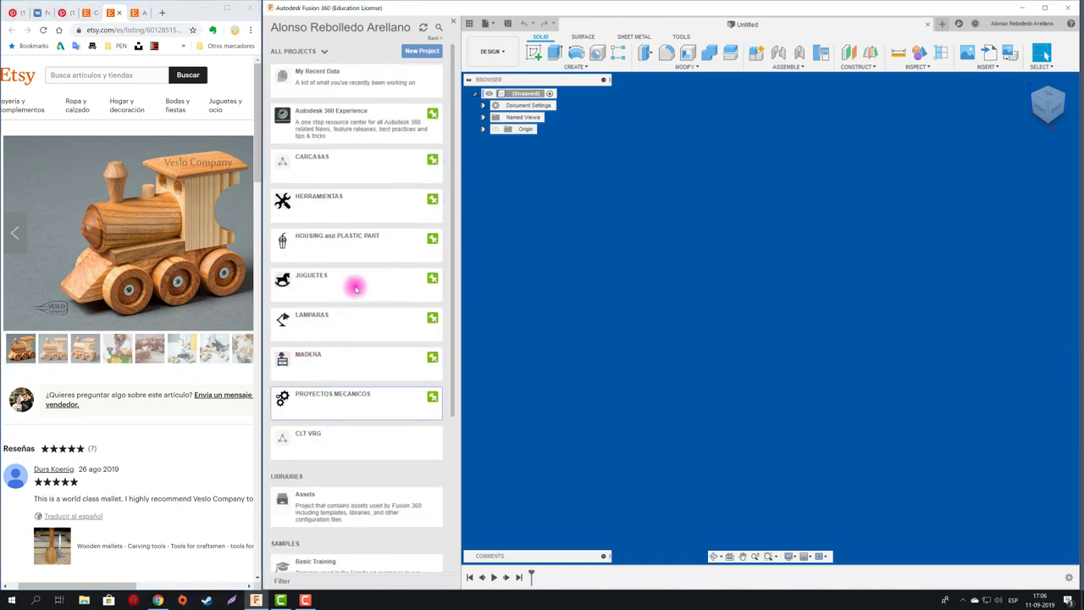
pyautogui.click(348, 289)
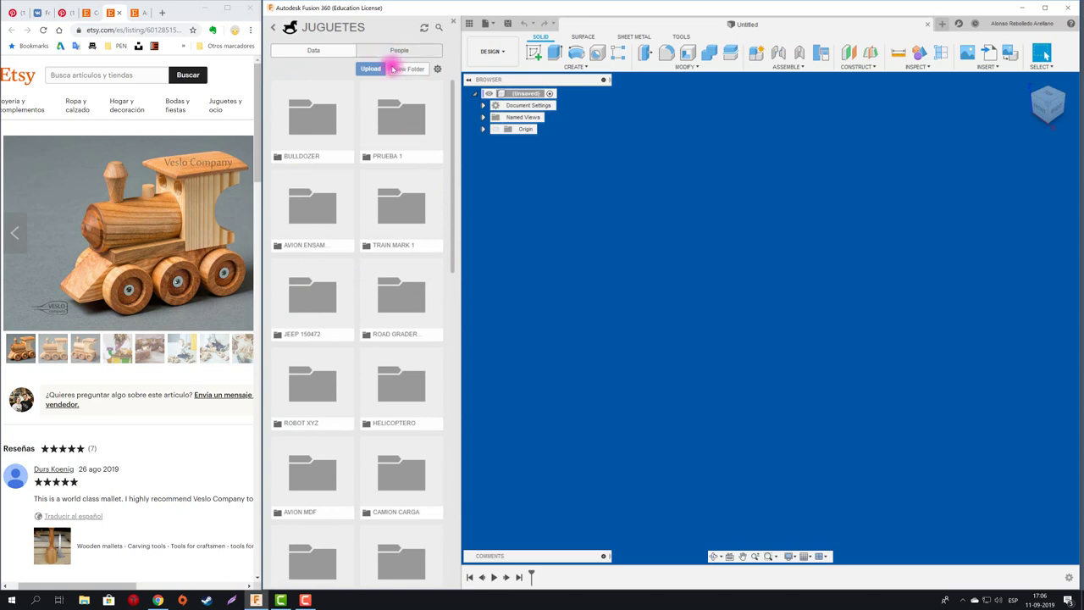
pyautogui.click(401, 68)
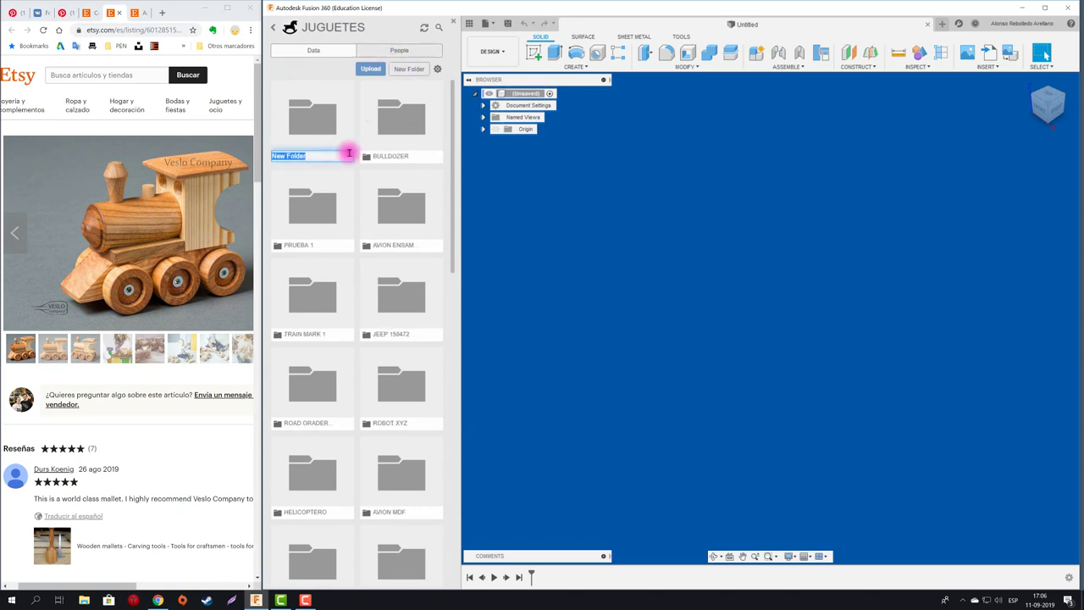
pyautogui.write('TREN 18')
pyautogui.press('Return')
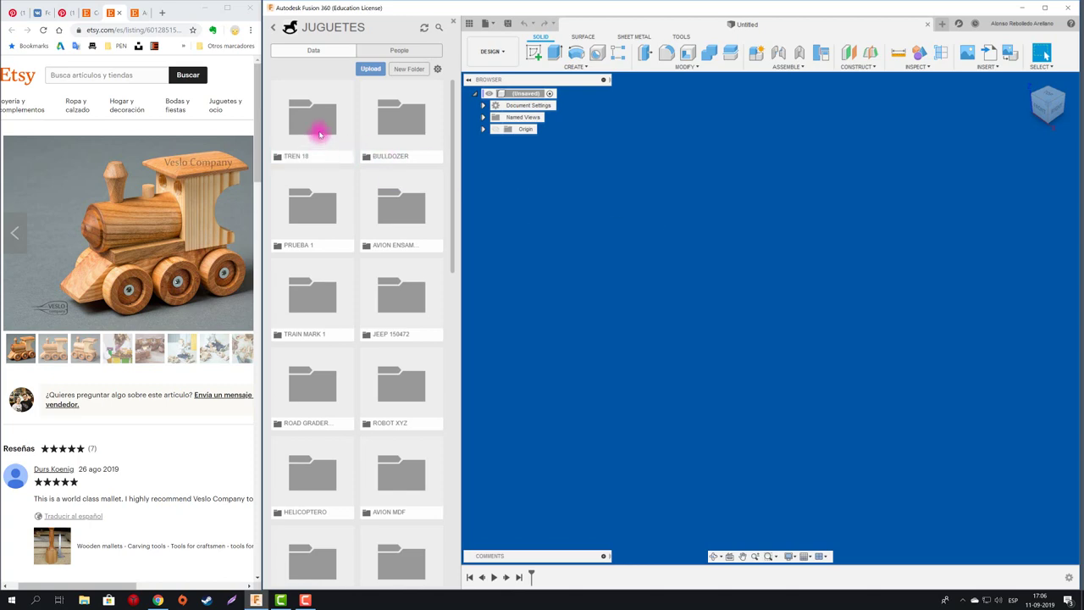
pyautogui.doubleClick(320, 134)
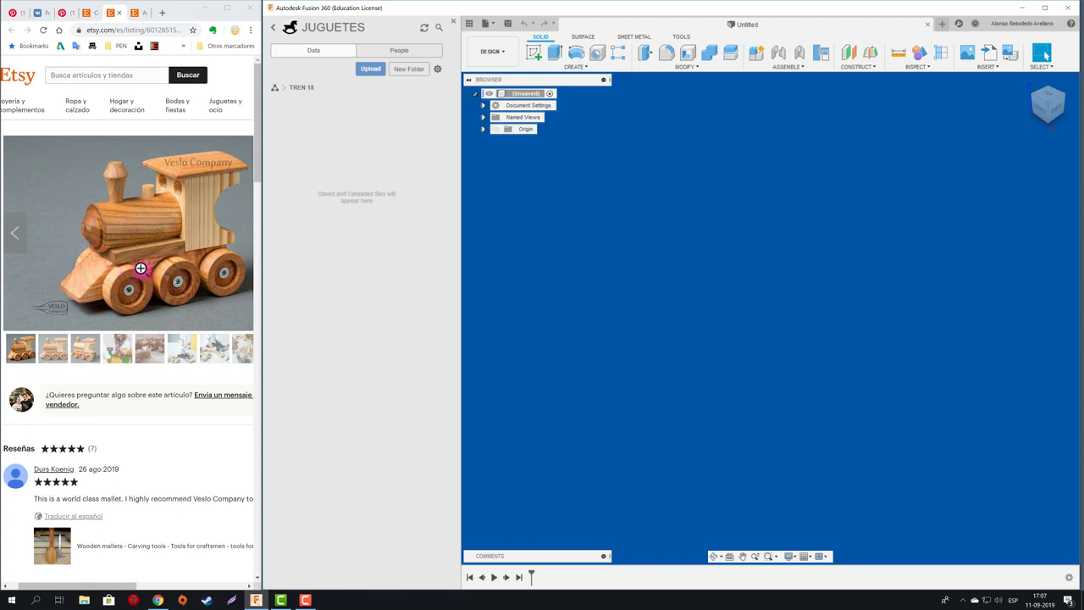
pyautogui.click(84, 351)
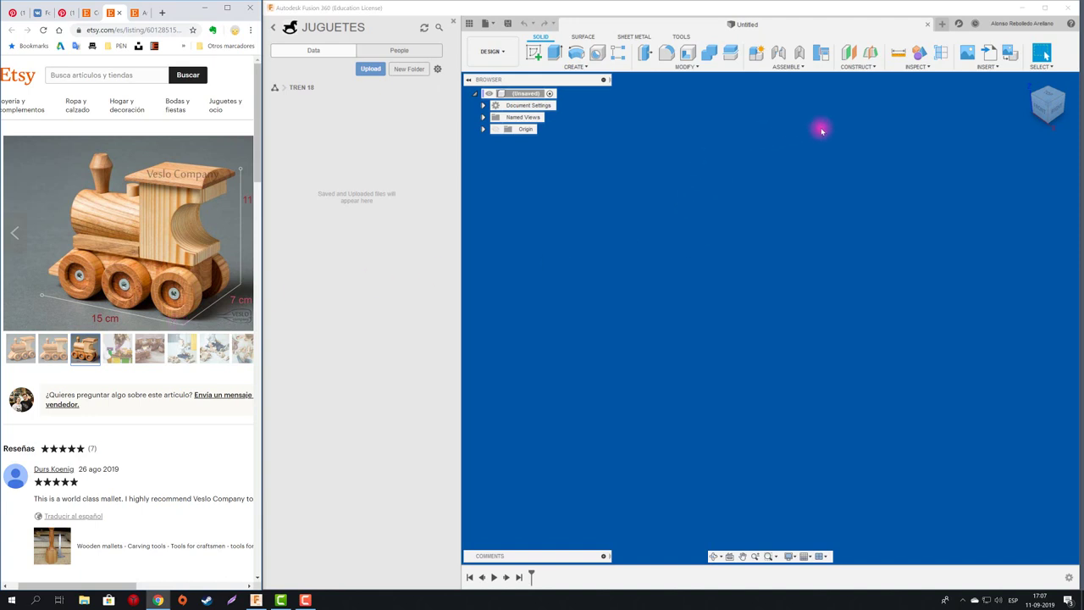
# - Create a component named CHASIS through Assemble > New Component
pyautogui.click(787, 66)
pyautogui.click(764, 78)
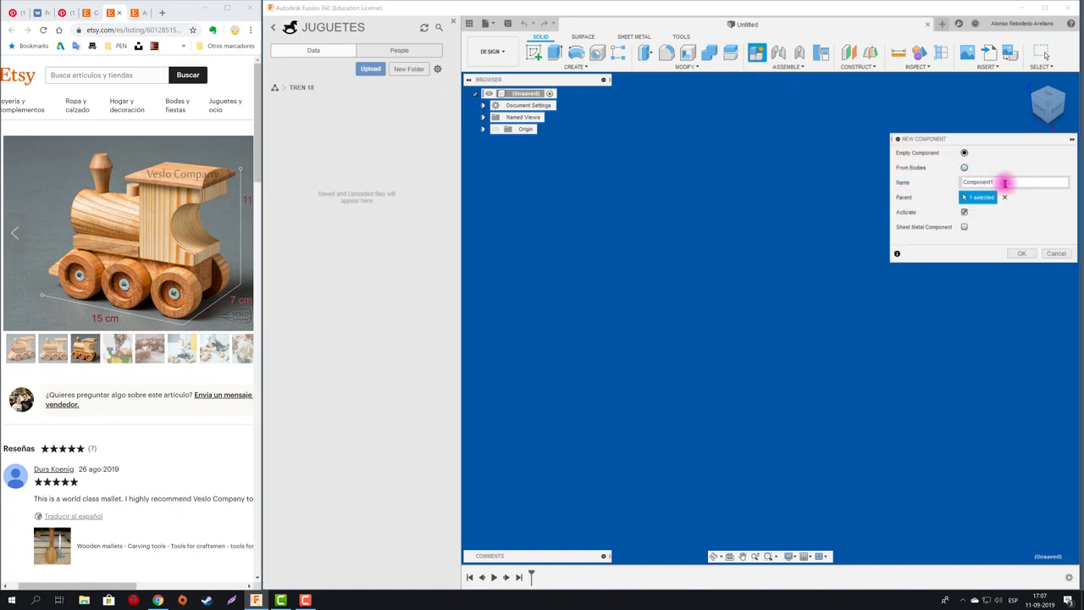
pyautogui.moveTo(1012, 183); pyautogui.dragTo(918, 187)
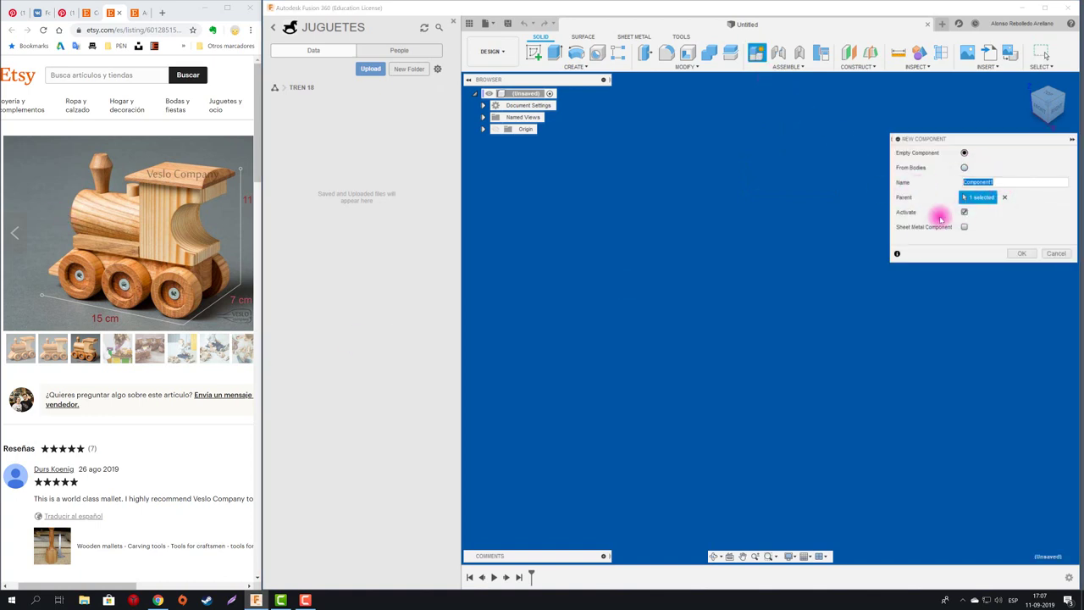
pyautogui.write('CHASIS')
pyautogui.click(1021, 253)
pyautogui.click(532, 52)
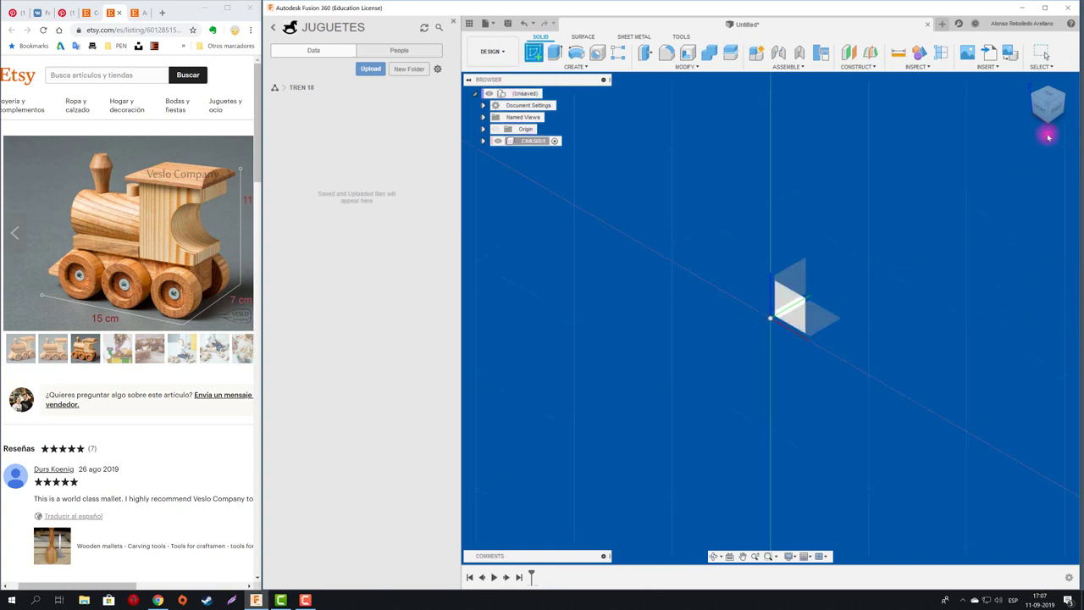
# - Place the sketch on the front origin plane, reframe the view, and close the Data Panel
pyautogui.click(799, 310)
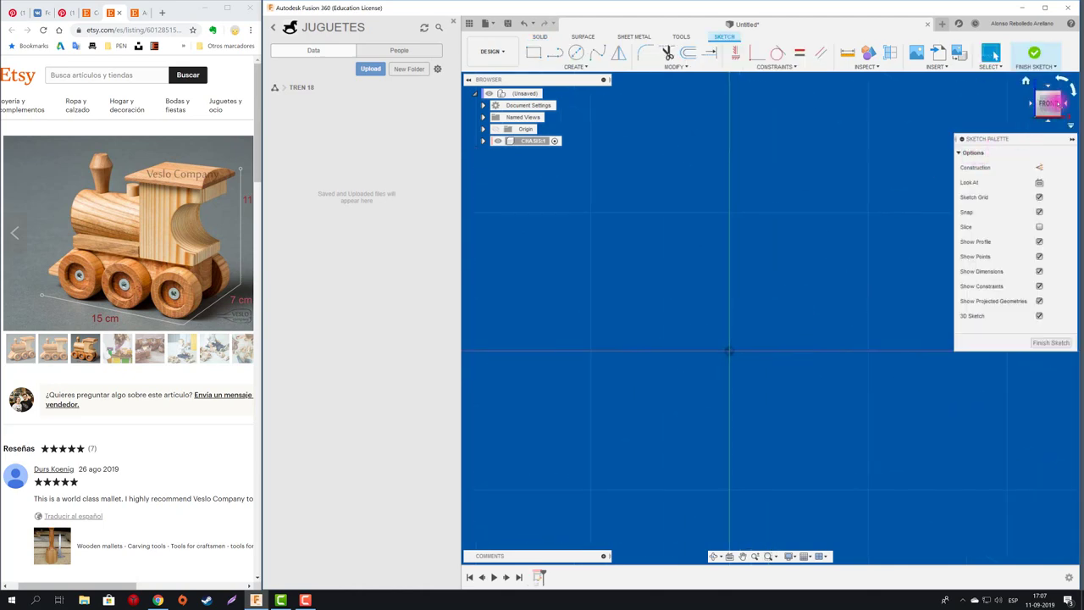
pyautogui.click(1068, 105)
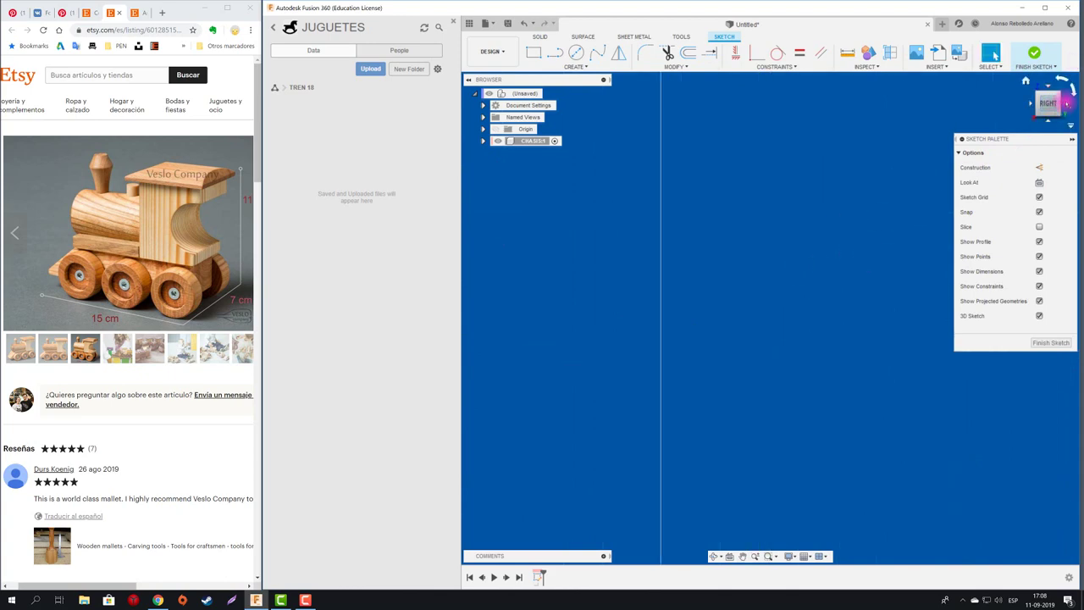
pyautogui.click(1048, 101)
pyautogui.moveTo(758, 253); pyautogui.dragTo(658, 225, button='middle')
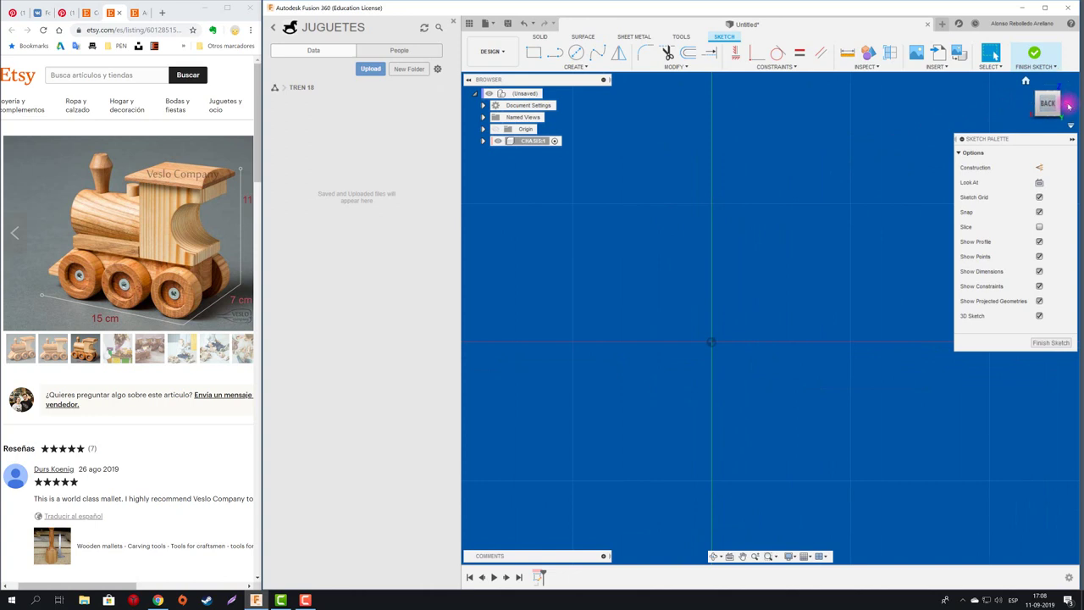
pyautogui.click(1068, 105)
pyautogui.click(1069, 105)
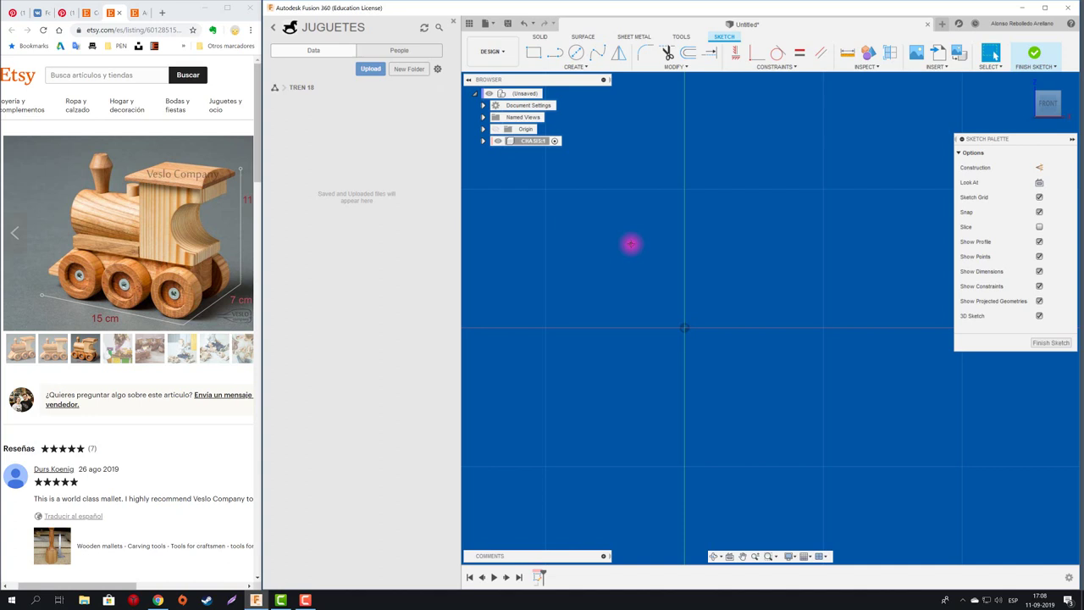
pyautogui.moveTo(605, 212); pyautogui.dragTo(518, 236, button='middle')
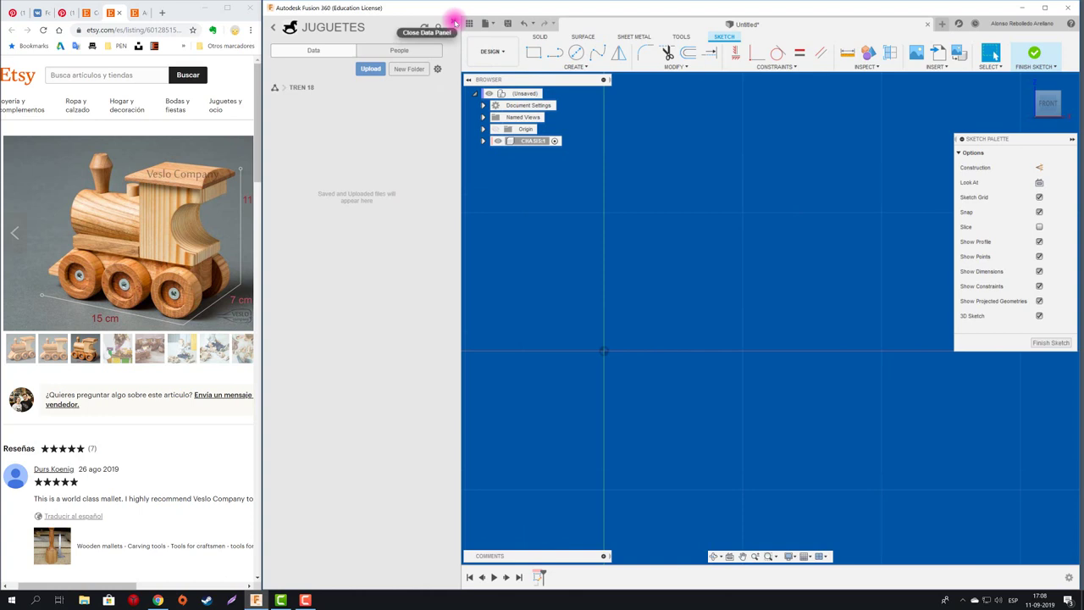
pyautogui.click(455, 23)
pyautogui.click(335, 53)
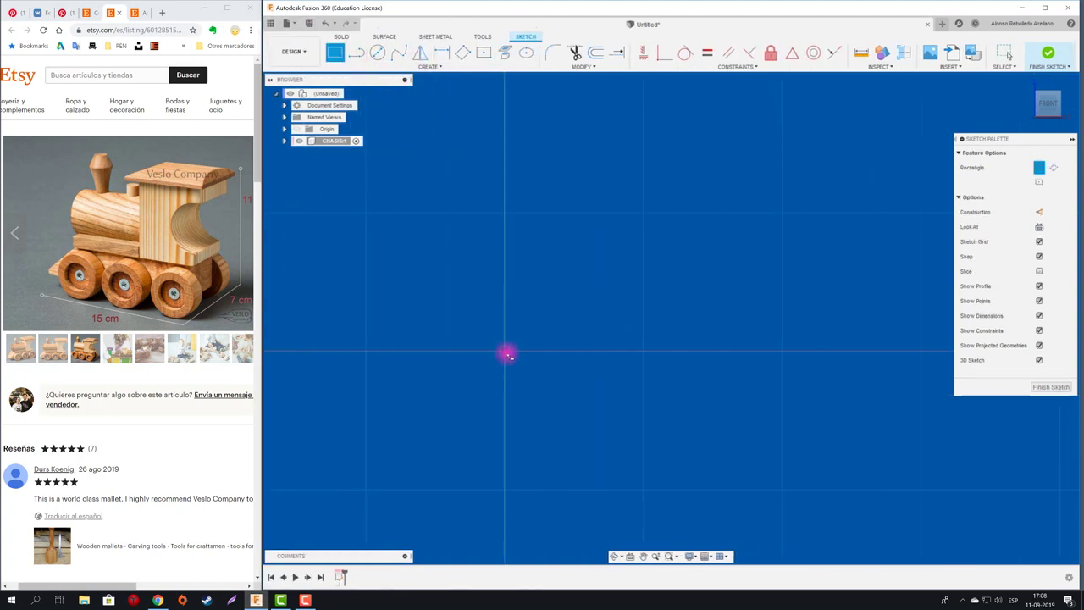
# - Draw a two-point rectangle starting at the sketch origin
pyautogui.click(505, 352)
pyautogui.click(860, 196)
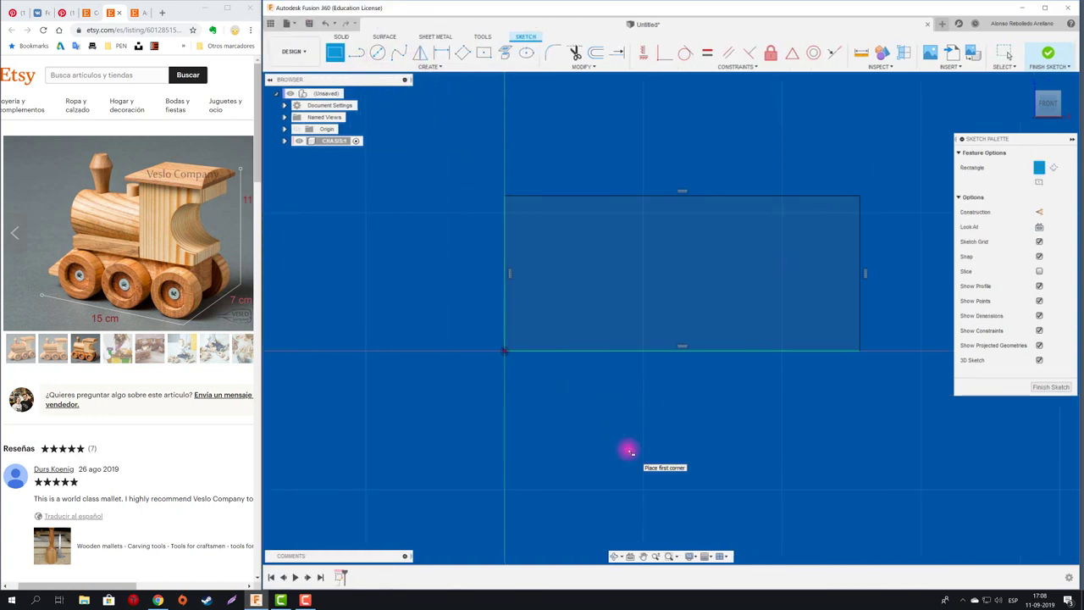
pyautogui.press('Escape')
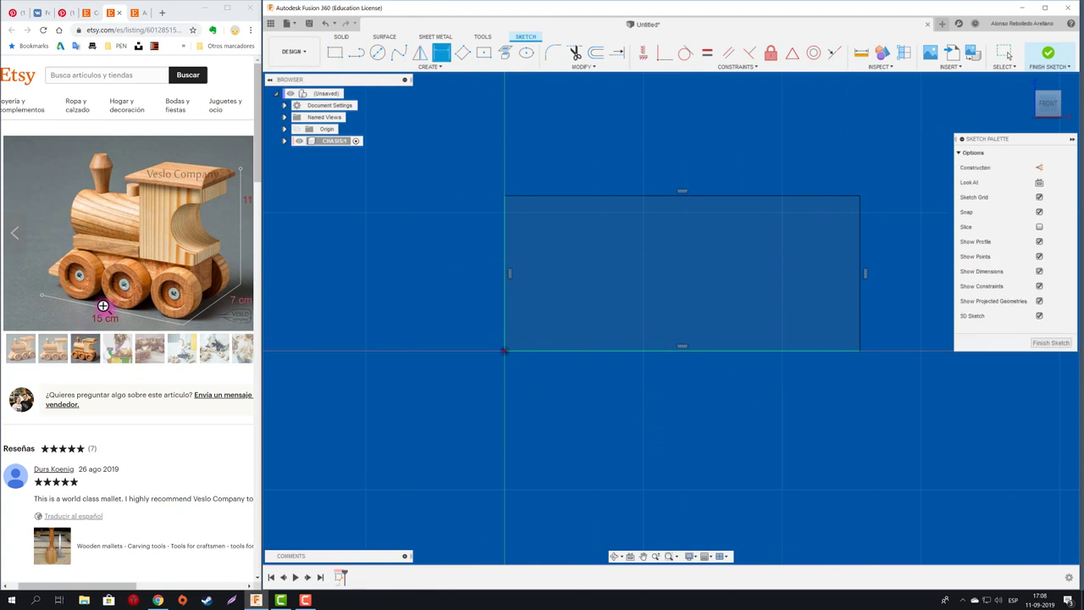
# - Dimension the rectangle to 150 mm wide and 30 mm tall
pyautogui.press('d')
pyautogui.click(682, 350)
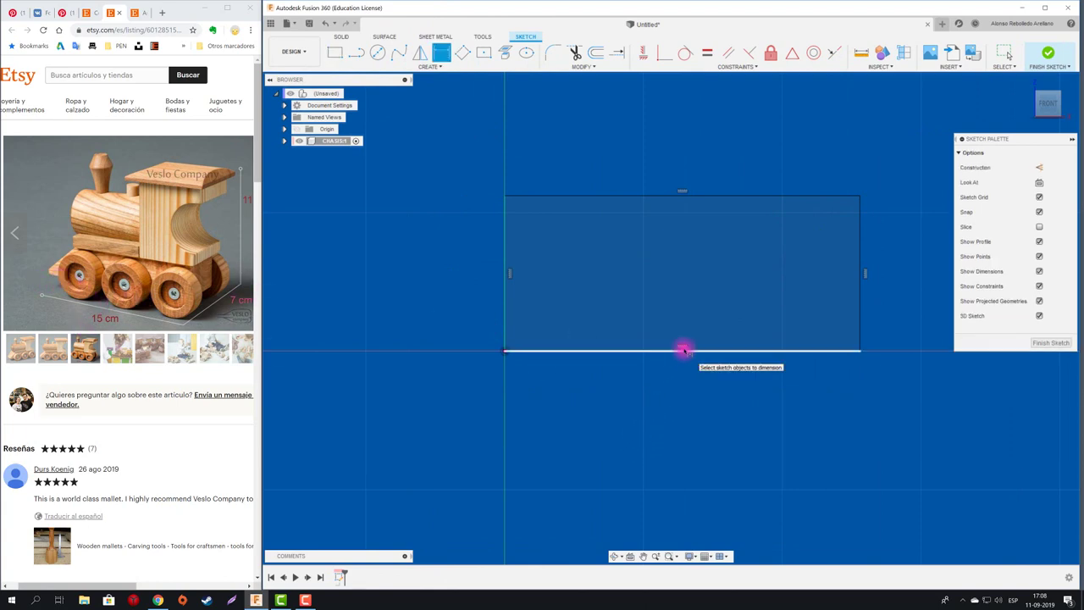
pyautogui.click(686, 425)
pyautogui.write('150')
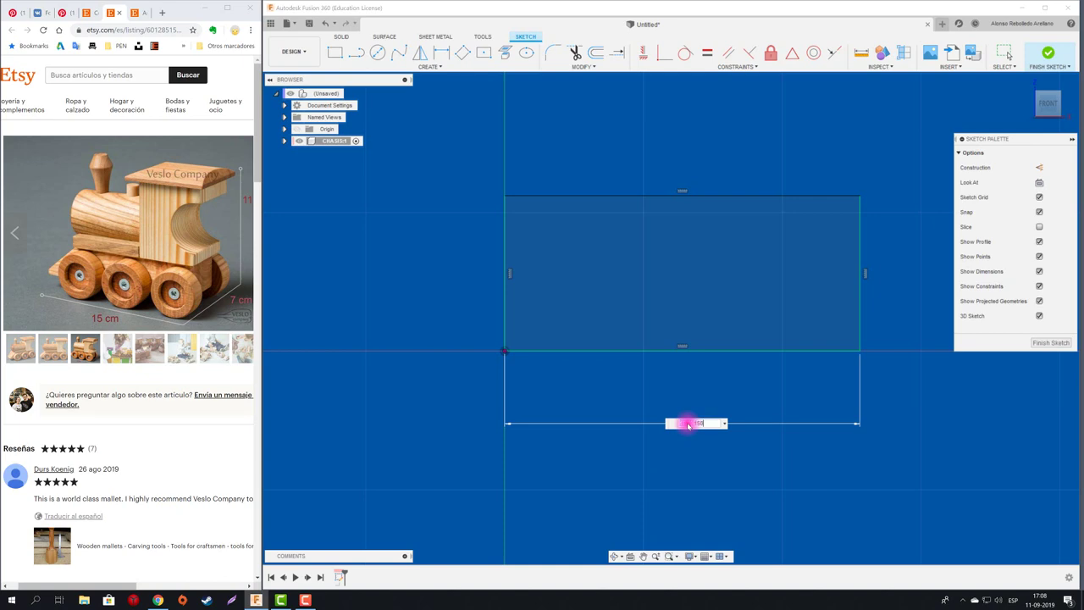
pyautogui.press('Return')
pyautogui.moveTo(757, 353); pyautogui.dragTo(636, 368, button='middle')
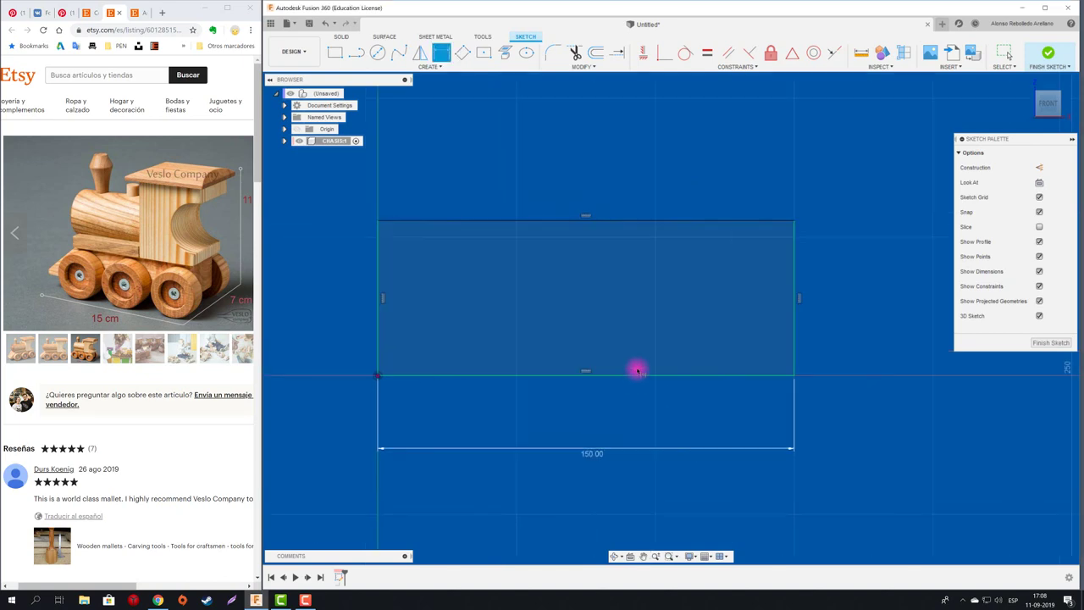
pyautogui.scroll(-2, 672, 338)
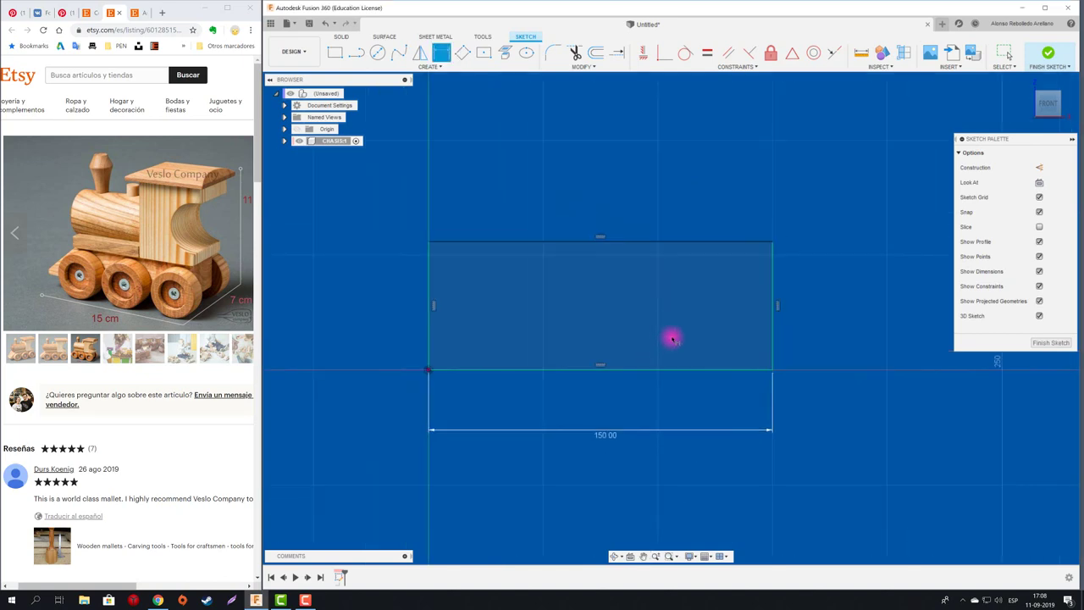
pyautogui.click(773, 330)
pyautogui.click(840, 303)
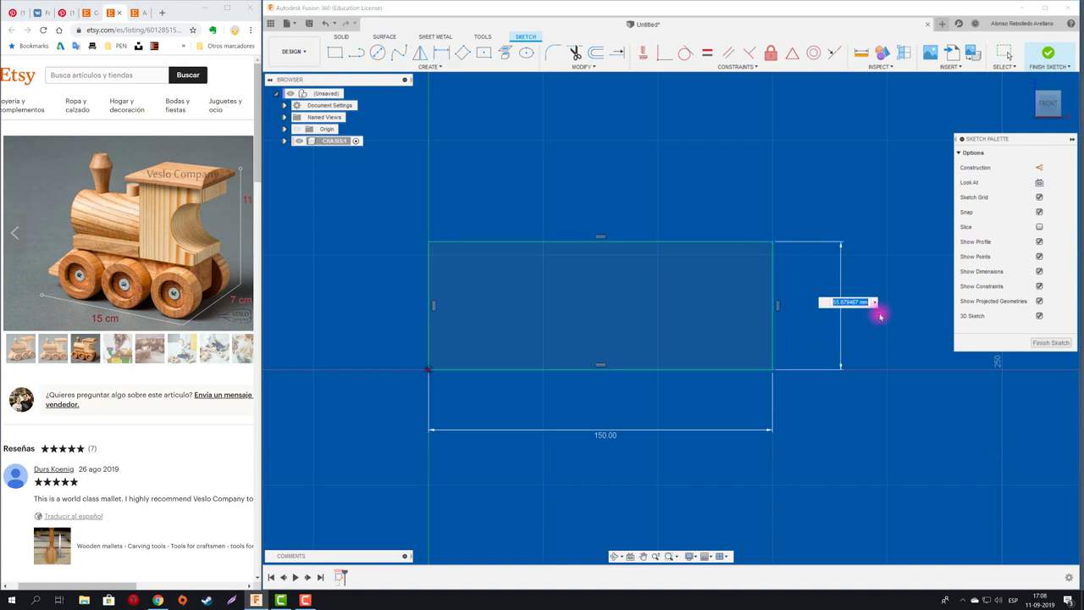
pyautogui.write('30')
pyautogui.press('Return')
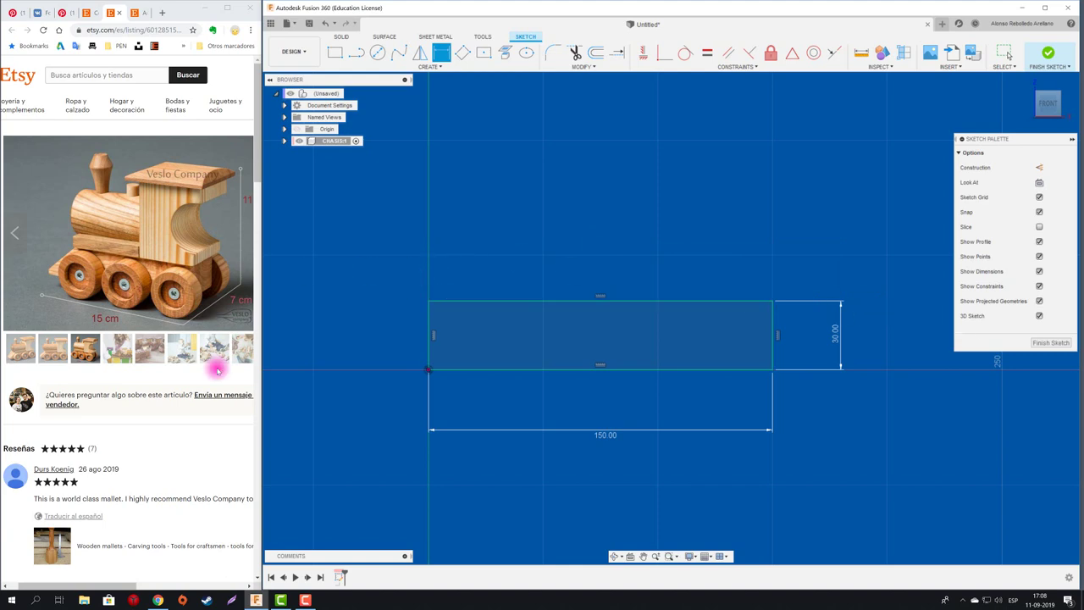
pyautogui.click(21, 348)
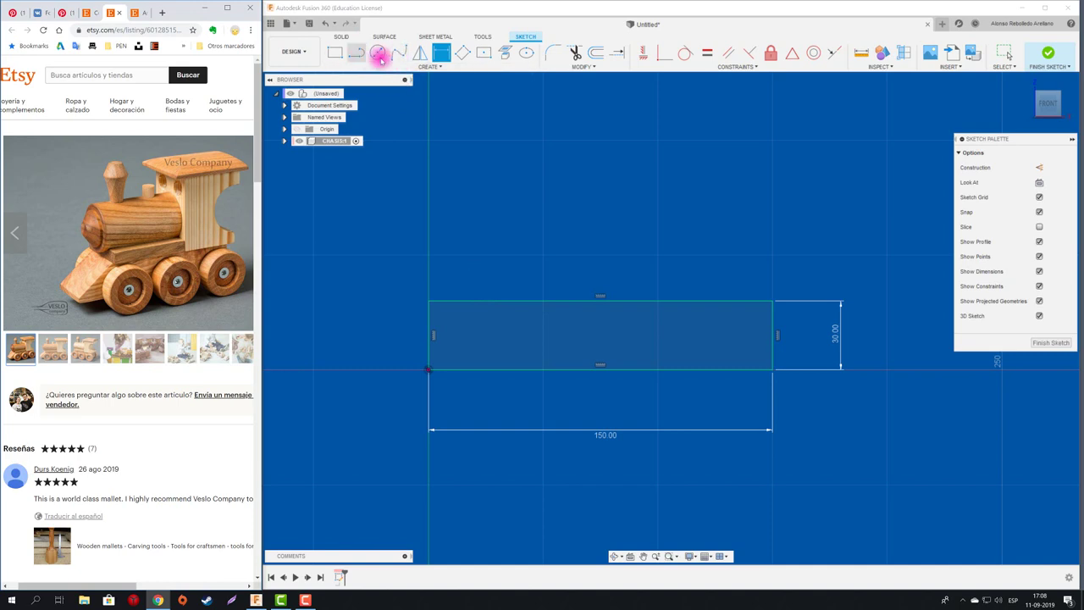
# - Draw a diagonal line from above the rectangle's left end down to its lower-left corner
pyautogui.click(423, 66)
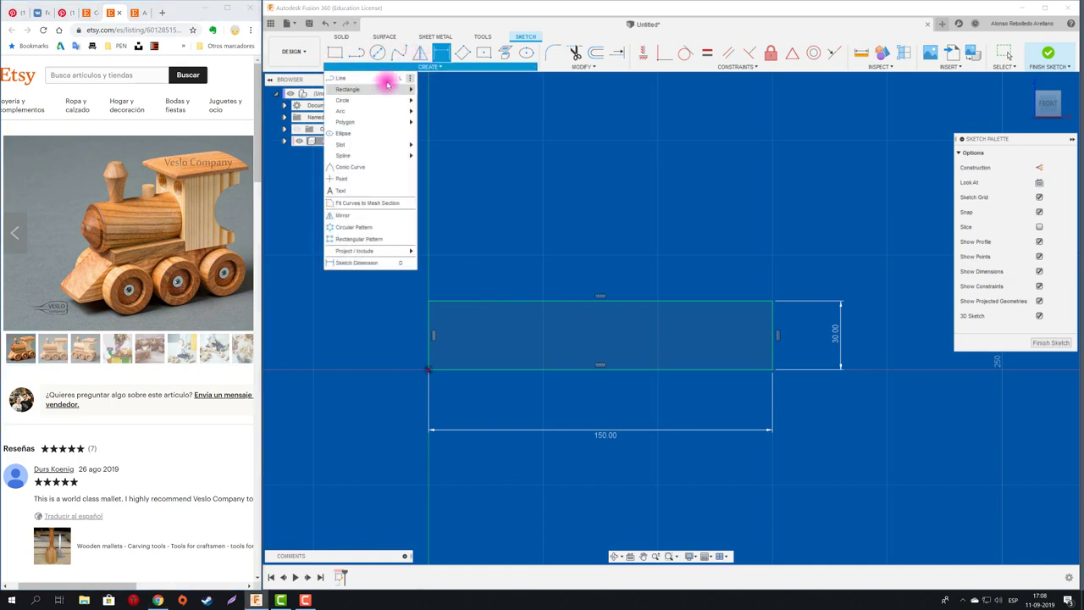
pyautogui.click(389, 81)
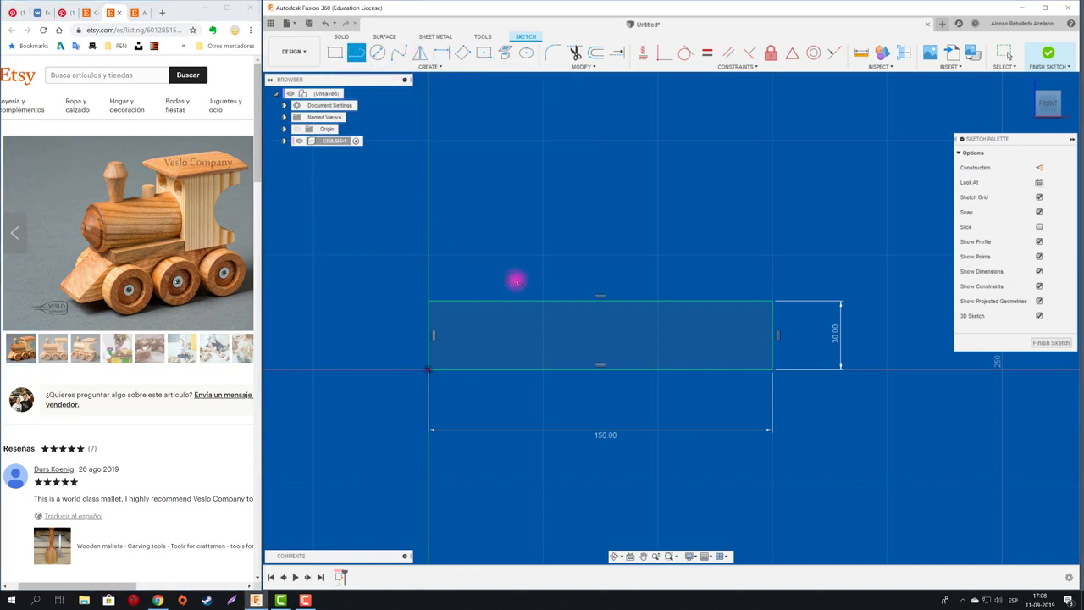
pyautogui.click(514, 280)
pyautogui.click(409, 362)
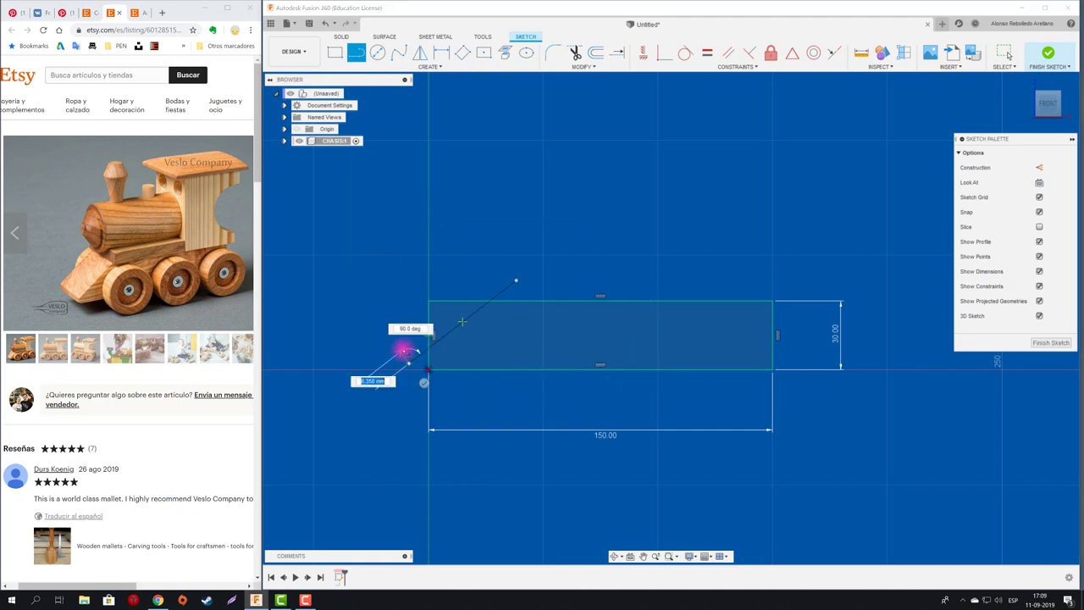
pyautogui.press('Escape')
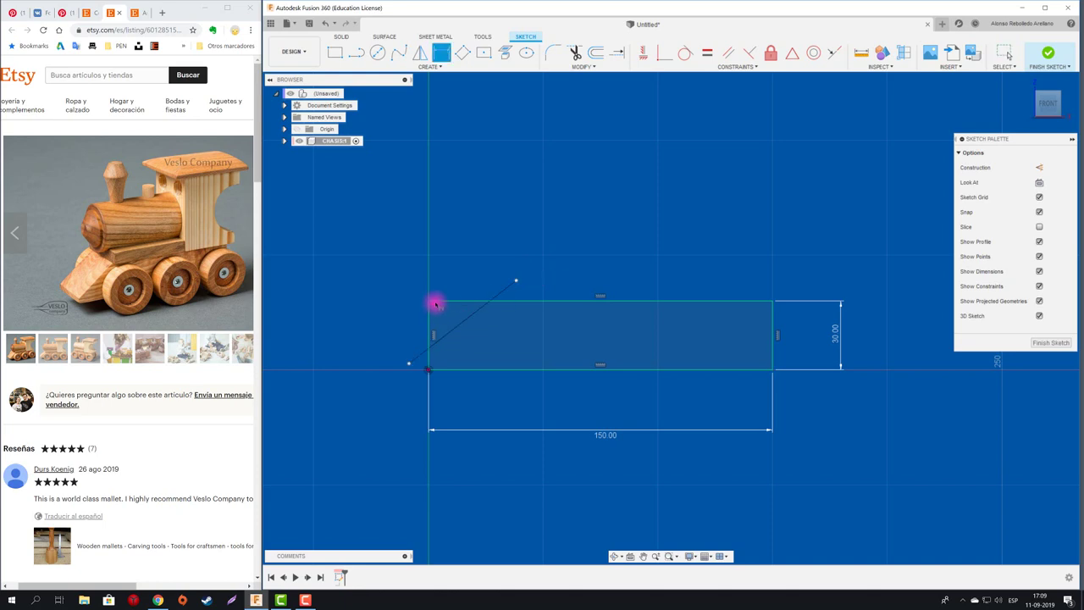
# - Dimension the angle between the diagonal and the rectangle's left edge as 30°
pyautogui.click(464, 321)
pyautogui.press('d')
pyautogui.click(465, 321)
pyautogui.click(428, 332)
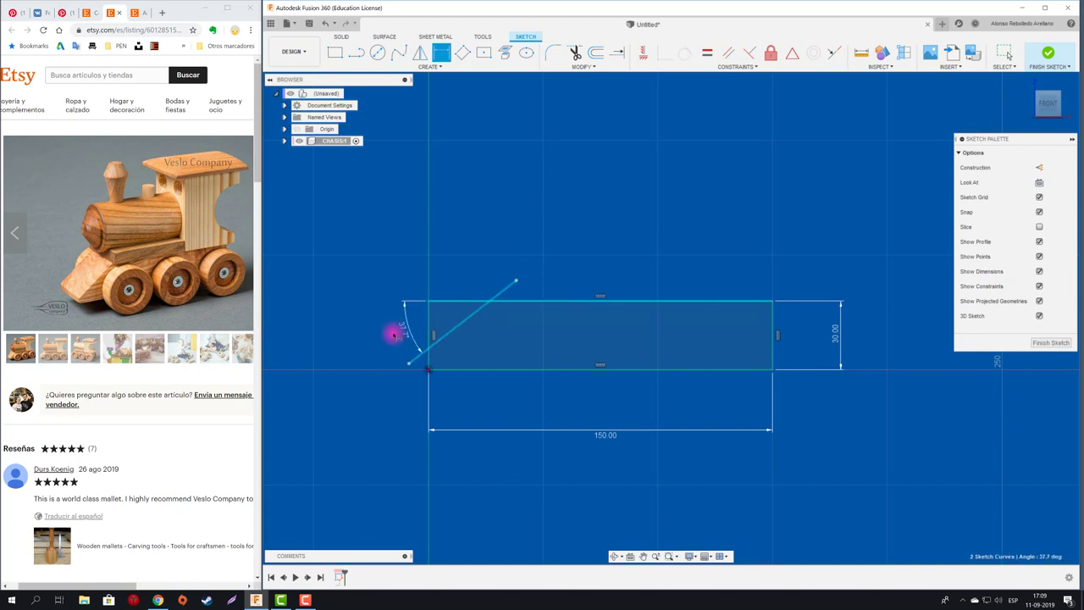
pyautogui.click(411, 324)
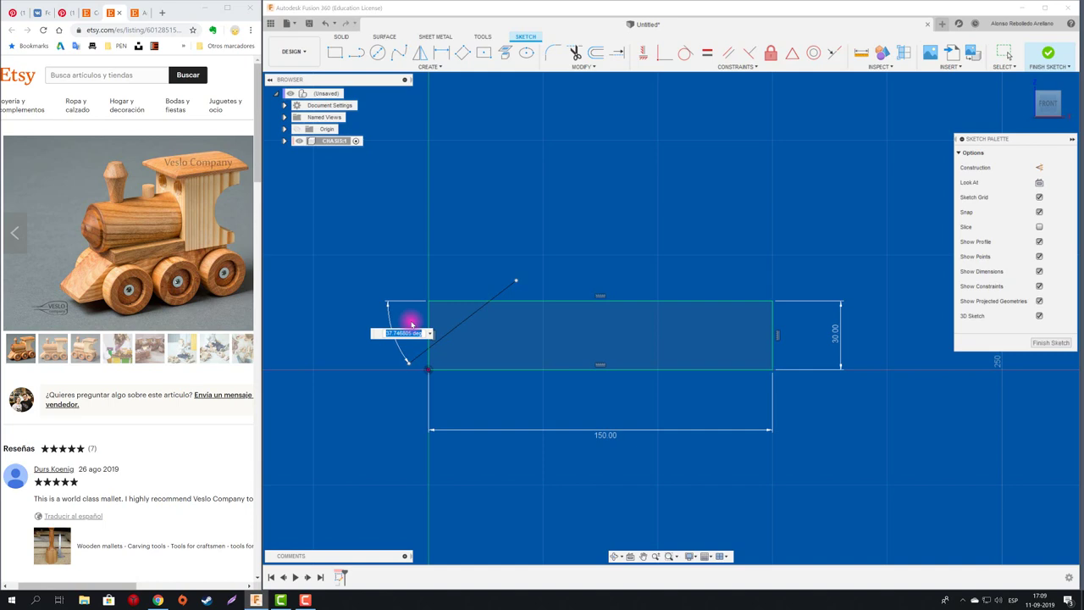
pyautogui.write('30')
pyautogui.press('Return')
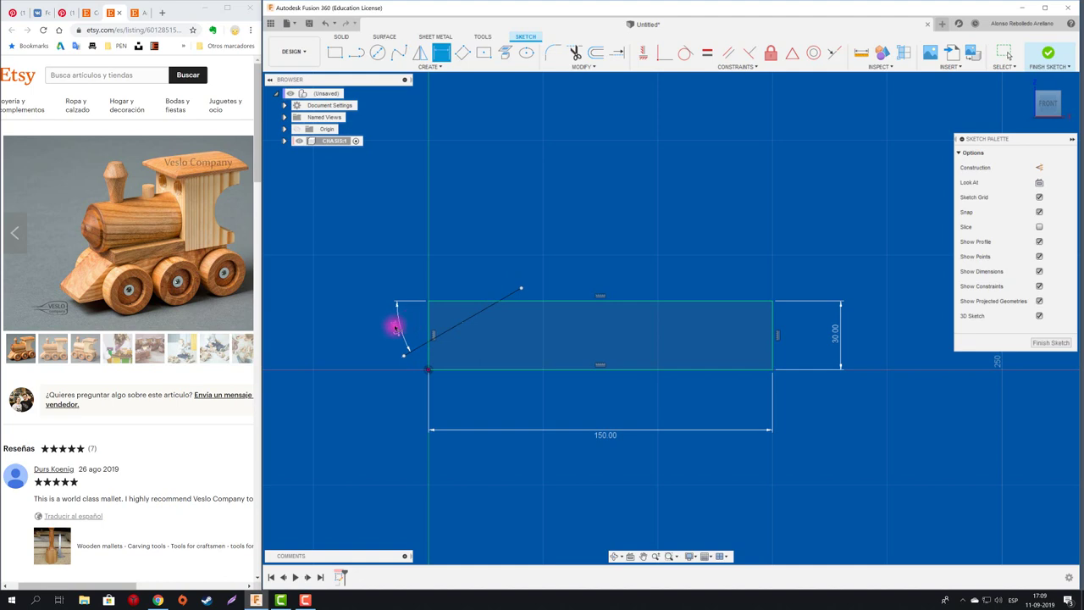
# - Change the diagonal's angle dimension from 30° to 45°
pyautogui.click(395, 330)
pyautogui.doubleClick(395, 330)
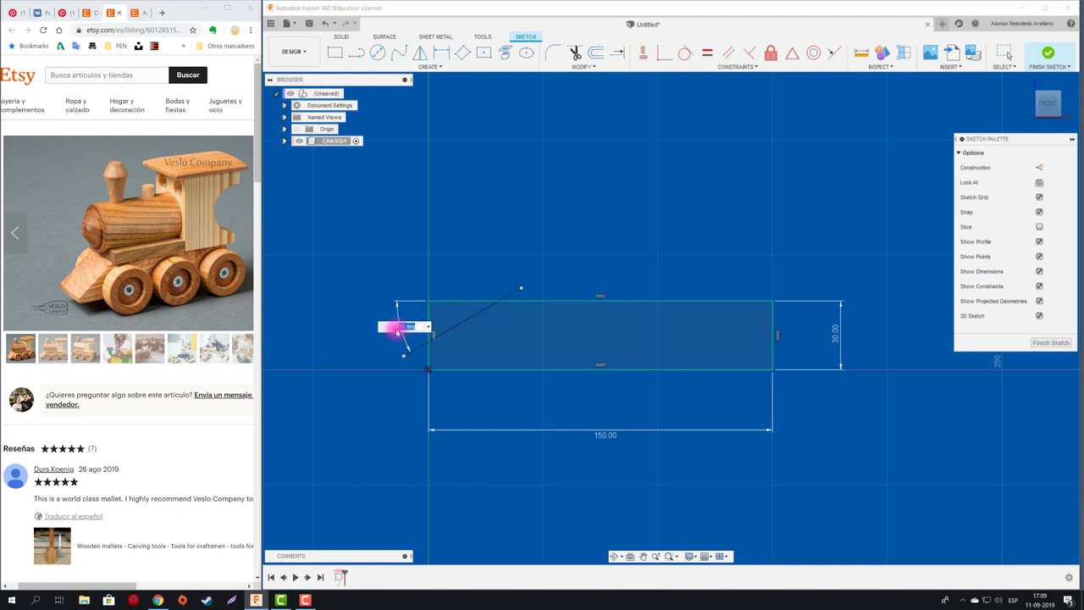
pyautogui.write('45')
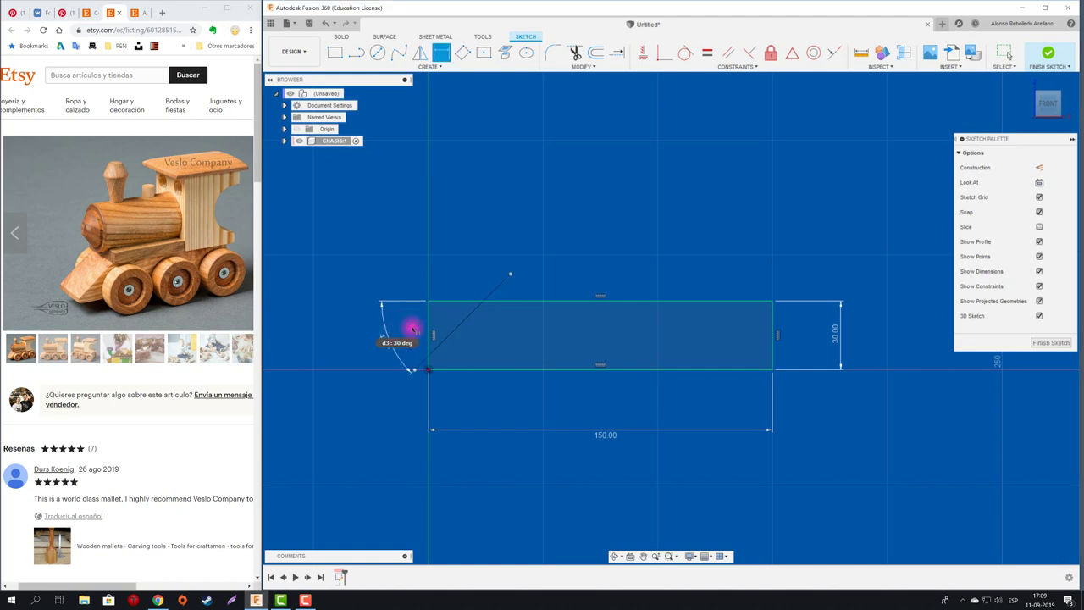
pyautogui.press('Return')
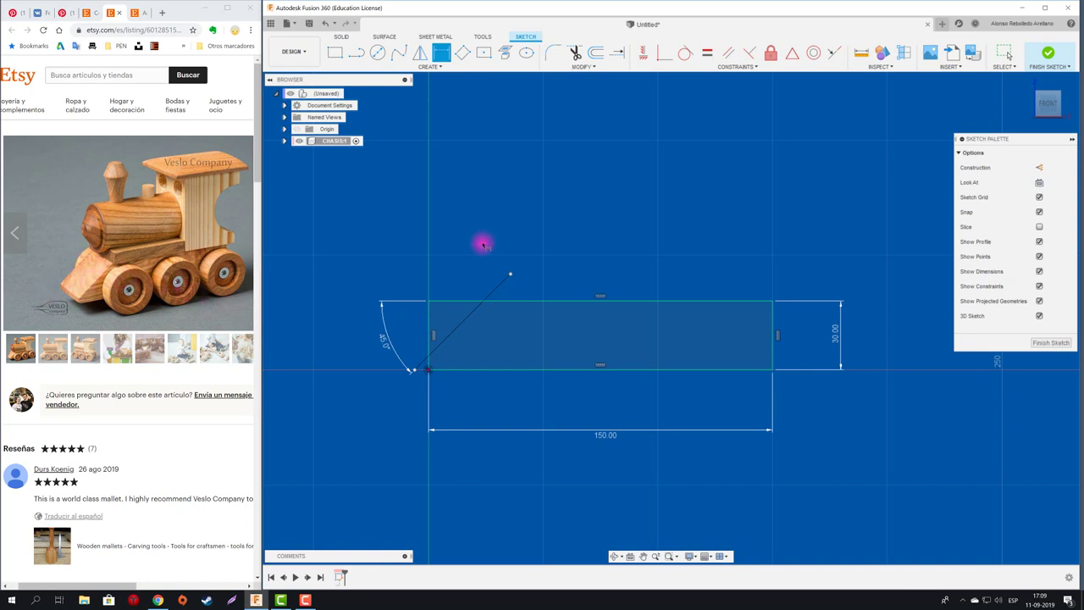
pyautogui.press('Escape')
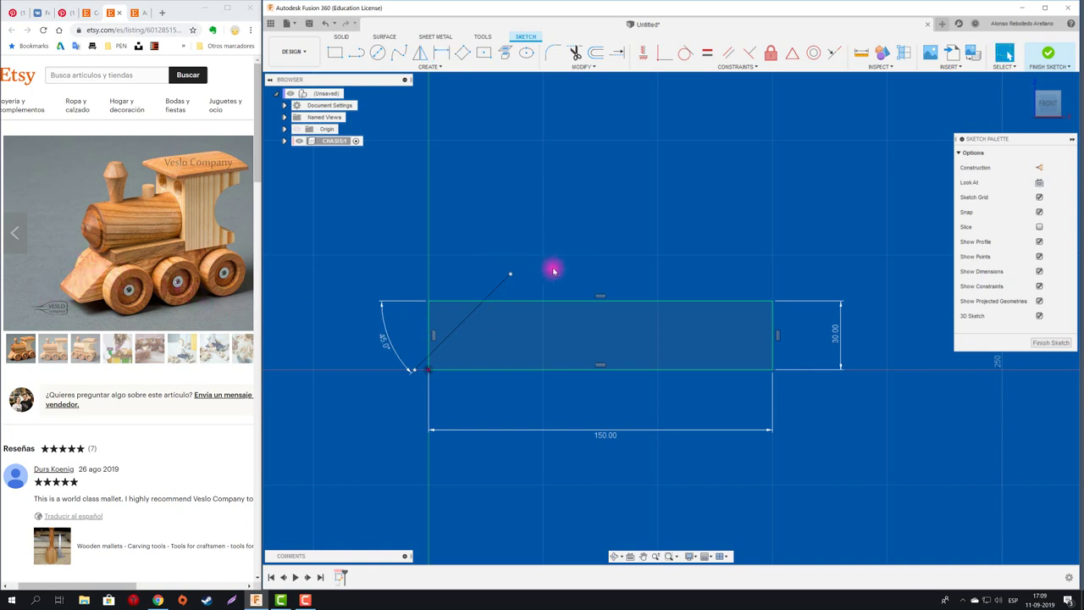
# - Trim the diagonal's overhang, the top edge left of it, and the adjacent left edge segment
pyautogui.press('t')
pyautogui.click(502, 286)
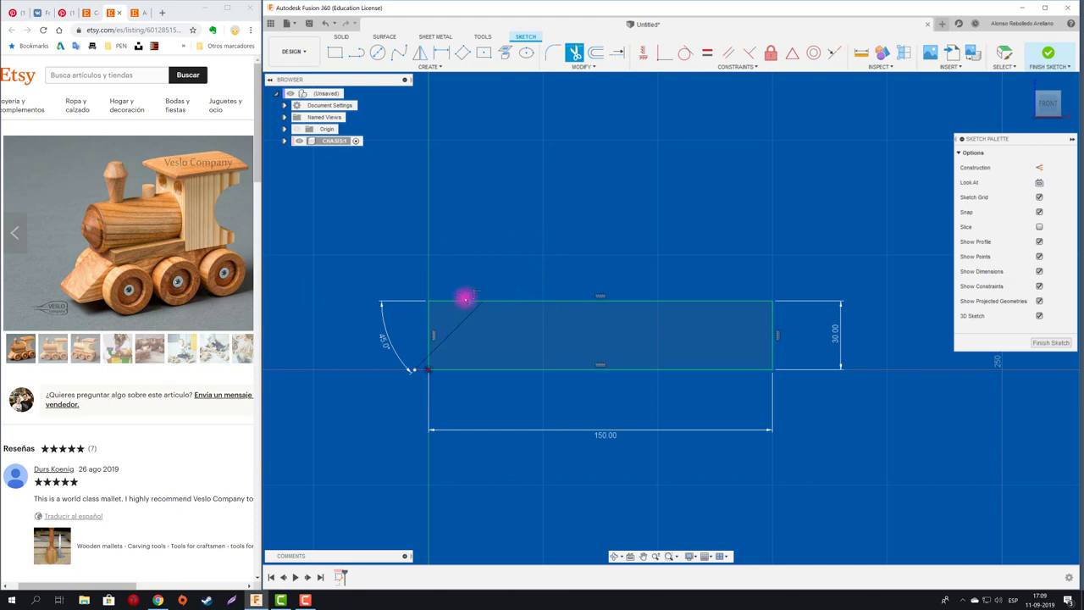
pyautogui.click(458, 302)
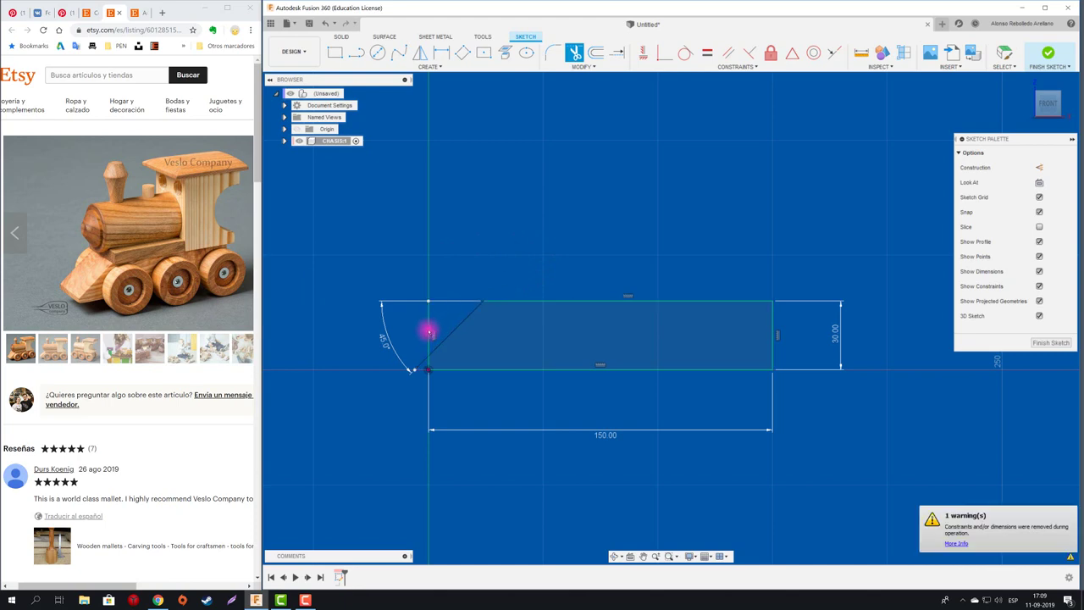
pyautogui.click(425, 354)
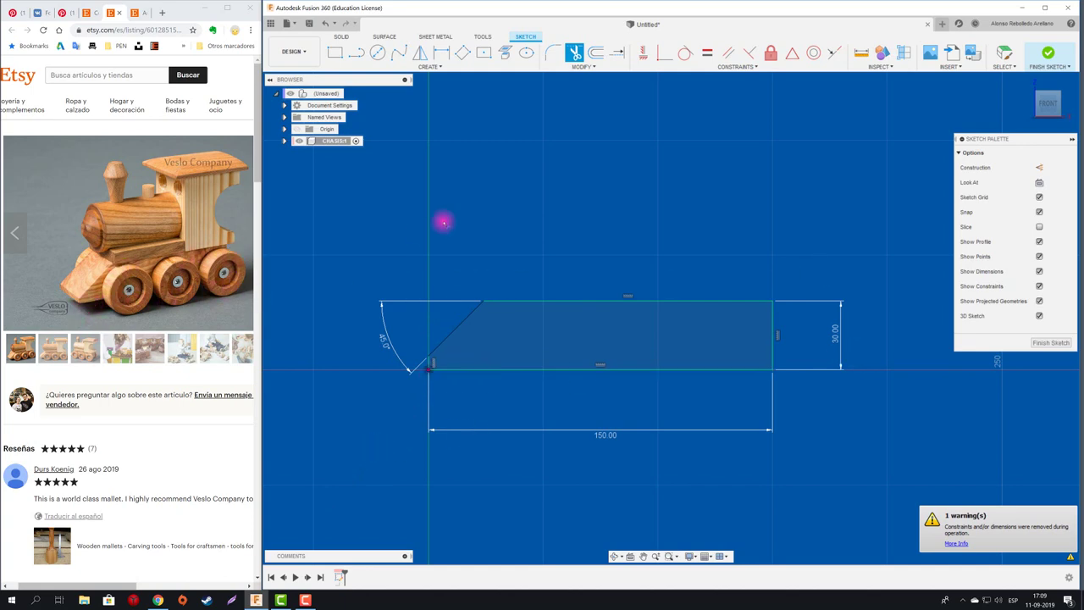
# - Extrude the slanted chassis profile into a solid, entering 70 for depth, then adjusting it shallower
pyautogui.press('e')
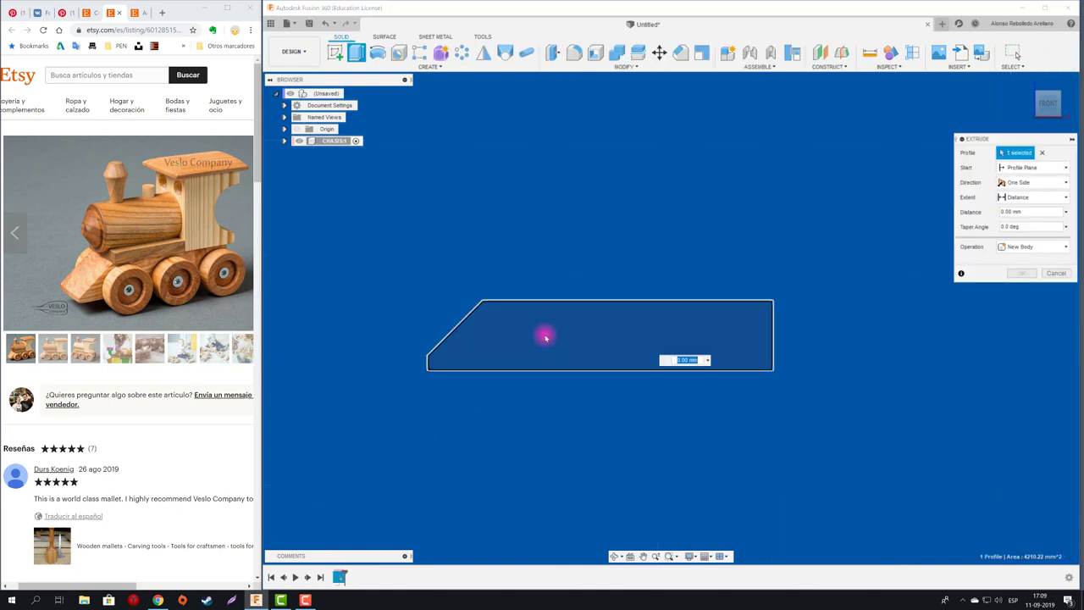
pyautogui.click(614, 368)
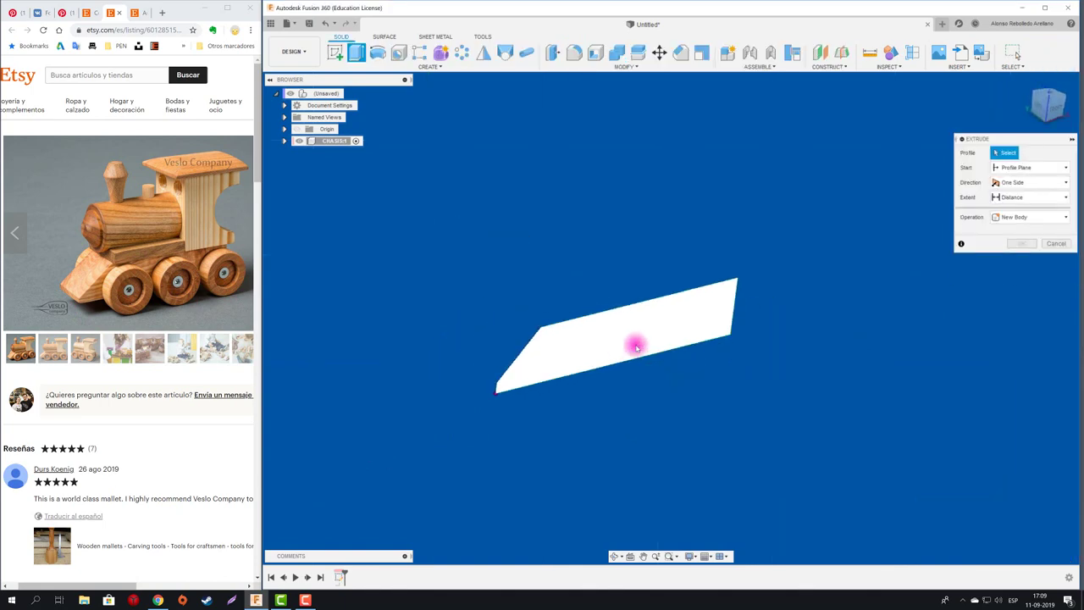
pyautogui.moveTo(624, 332); pyautogui.dragTo(548, 288)
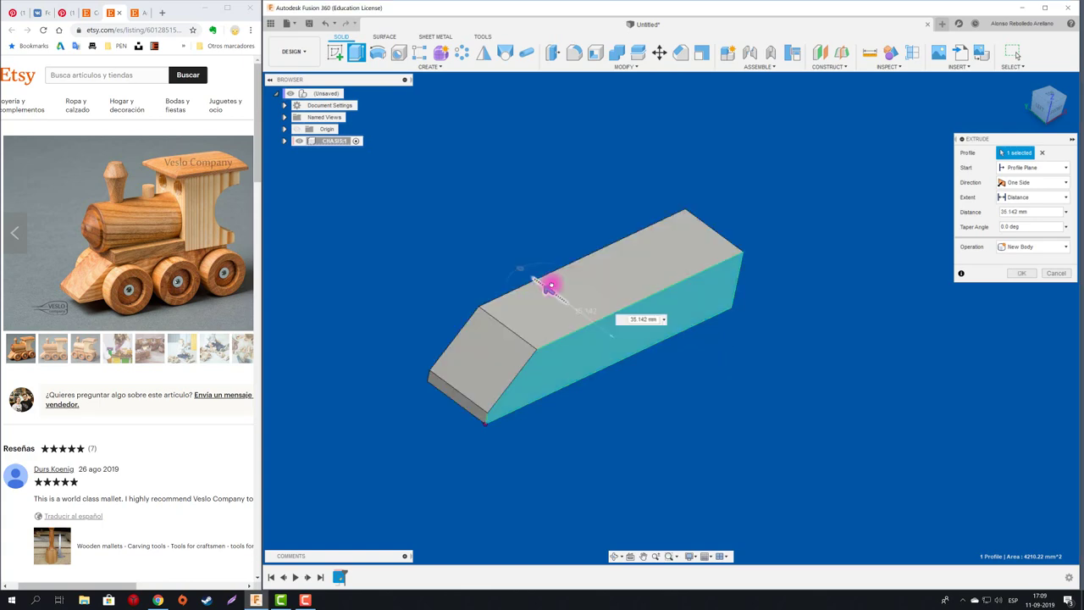
pyautogui.click(89, 350)
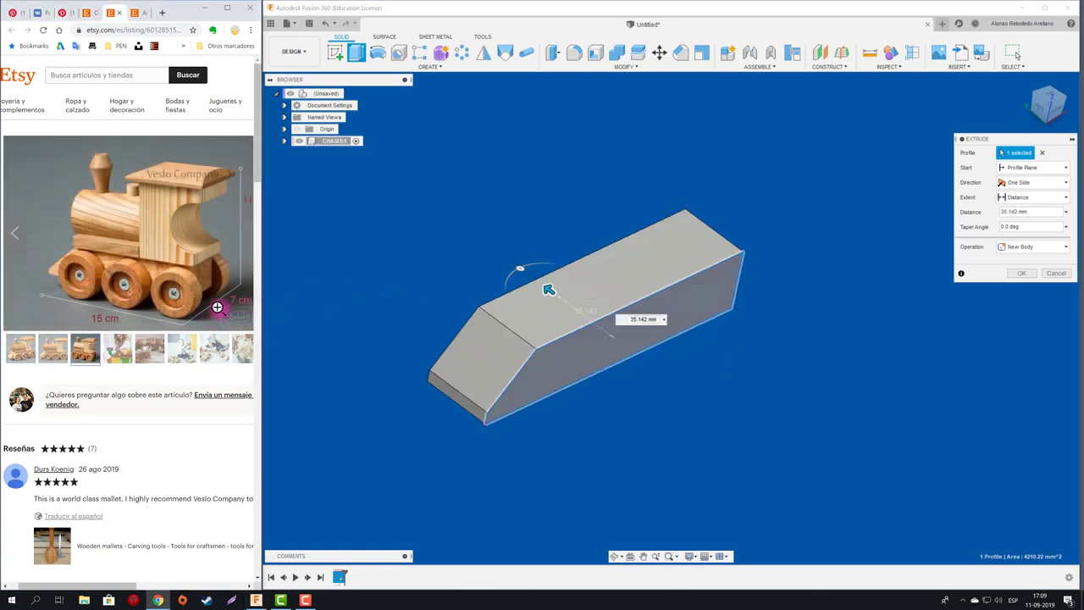
pyautogui.click(658, 320)
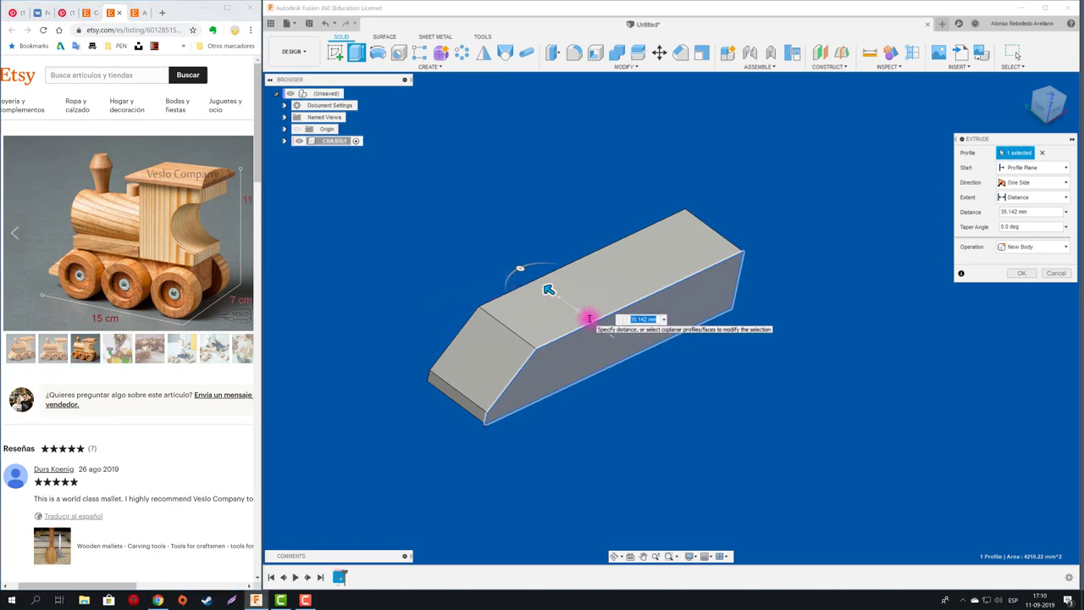
pyautogui.write('70')
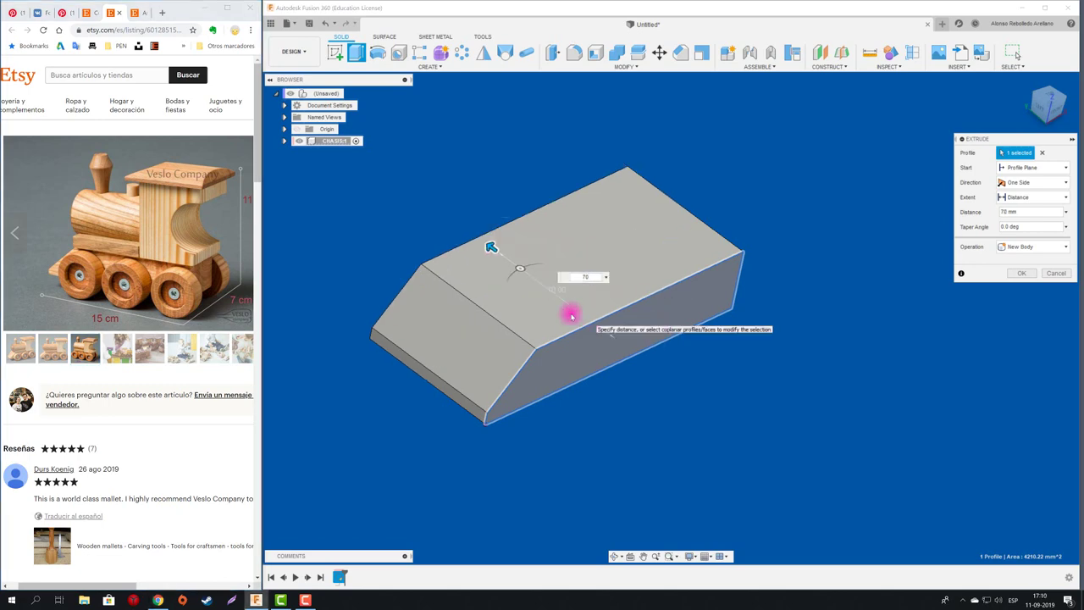
pyautogui.moveTo(489, 245); pyautogui.dragTo(528, 276)
pyautogui.write('45')
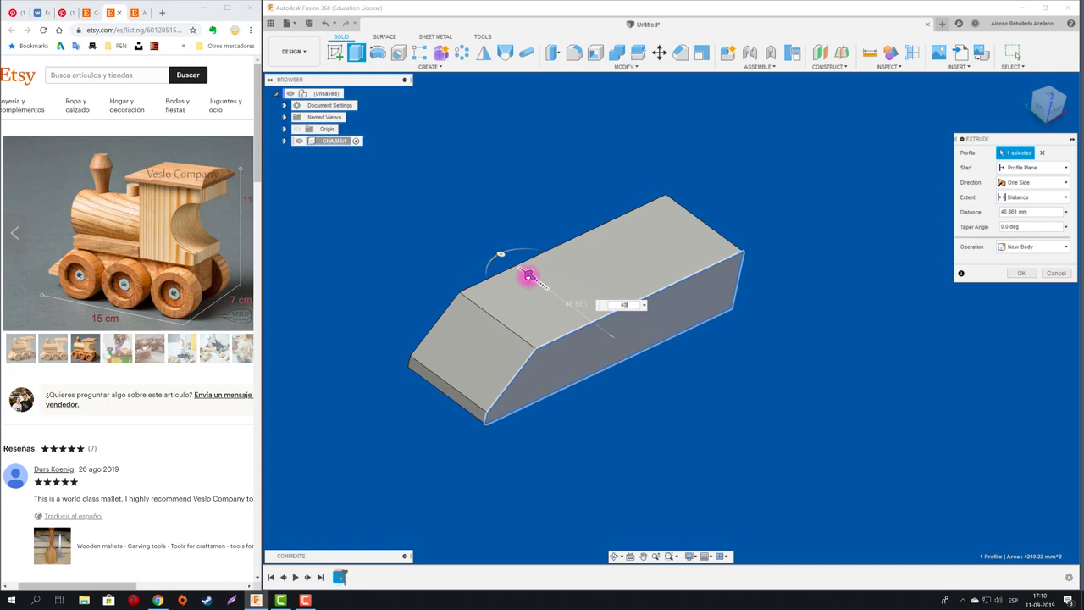
pyautogui.press('Return')
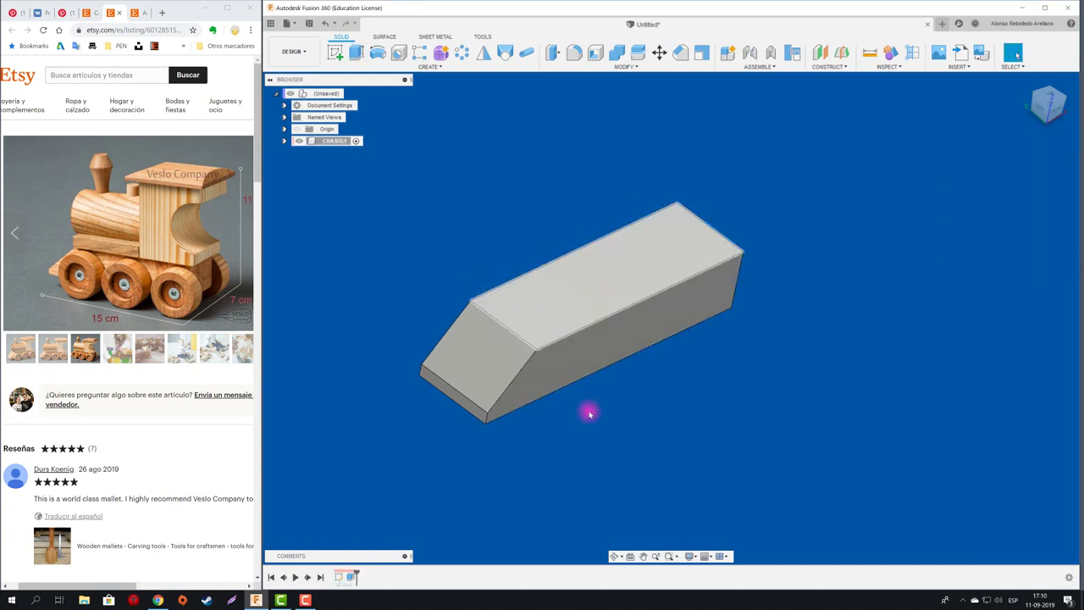
# - Pan around the chassis block and revert it to its previous position
pyautogui.moveTo(424, 215); pyautogui.dragTo(414, 216, button='middle')
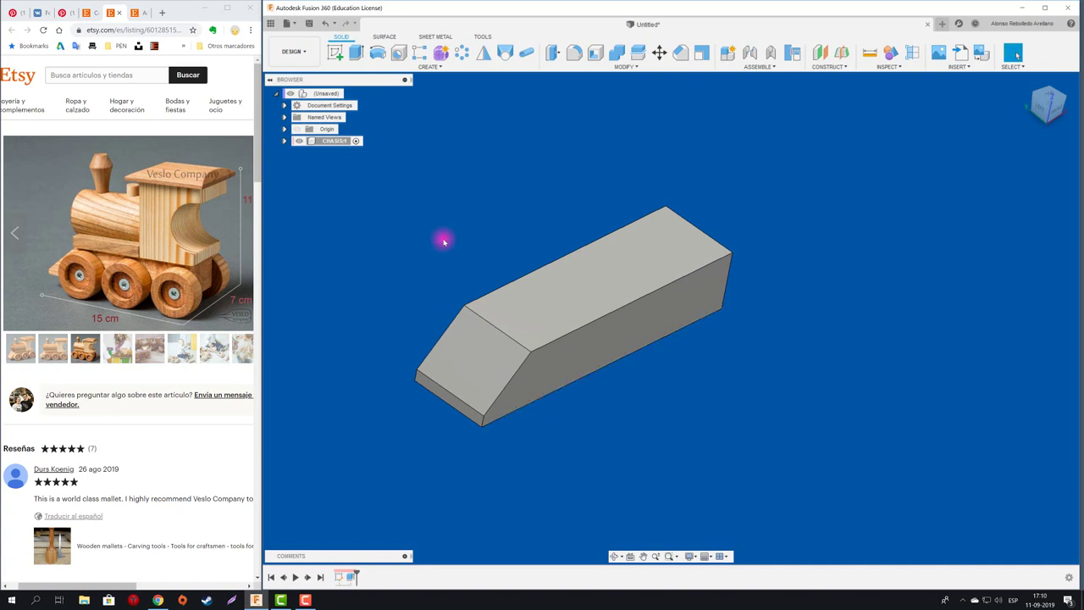
pyautogui.moveTo(564, 314)
pyautogui.mouseDown(button='middle')
pyautogui.moveTo(704, 244)
pyautogui.moveTo(528, 305)
pyautogui.moveTo(607, 278)
pyautogui.mouseUp(button='middle')
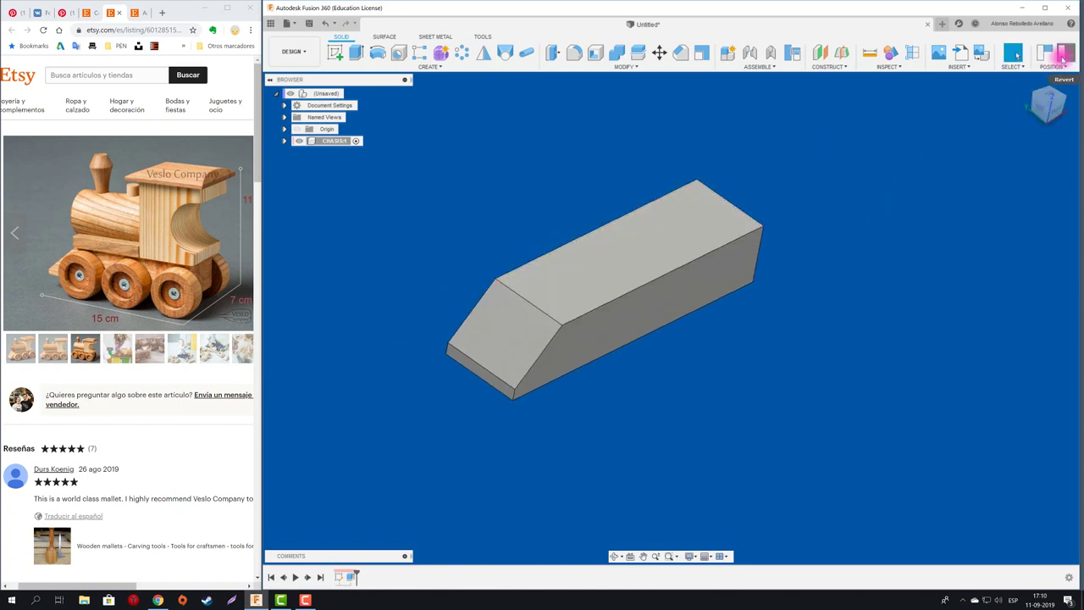
pyautogui.click(1063, 58)
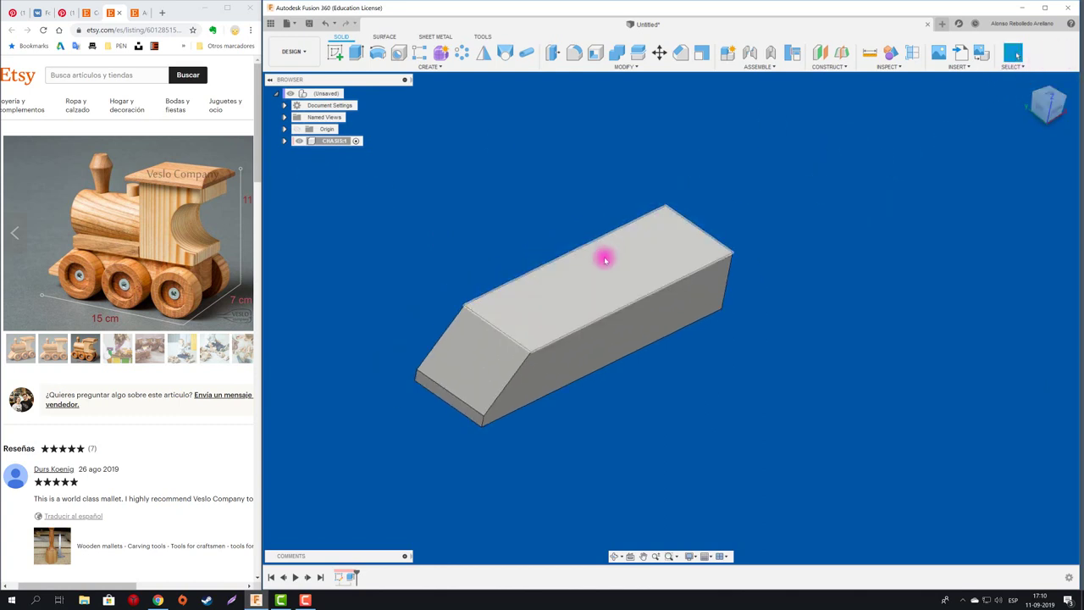
pyautogui.moveTo(604, 254); pyautogui.dragTo(661, 149, button='middle')
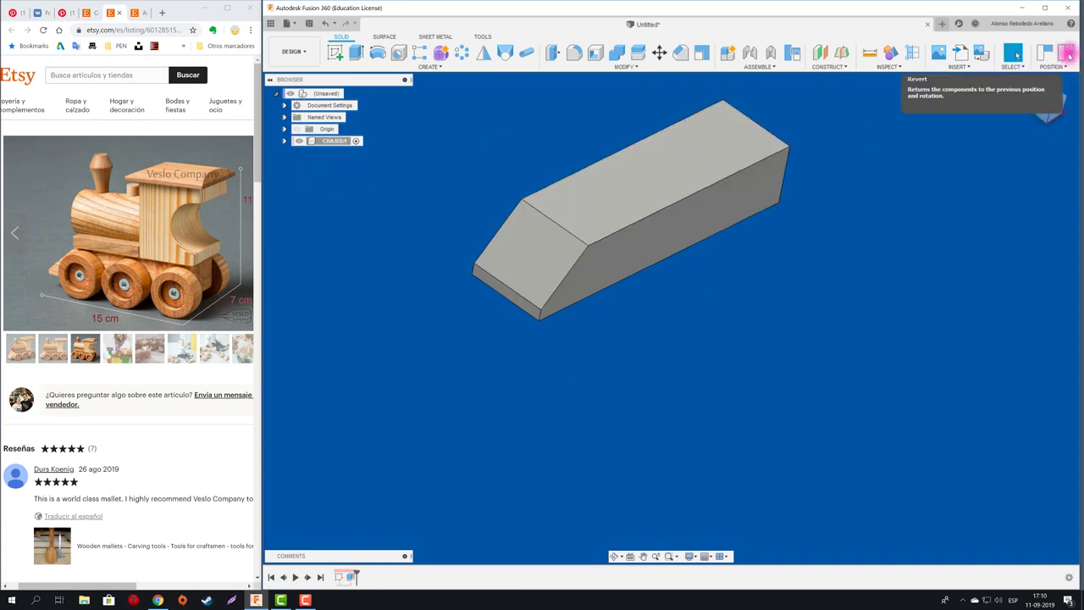
pyautogui.click(1069, 54)
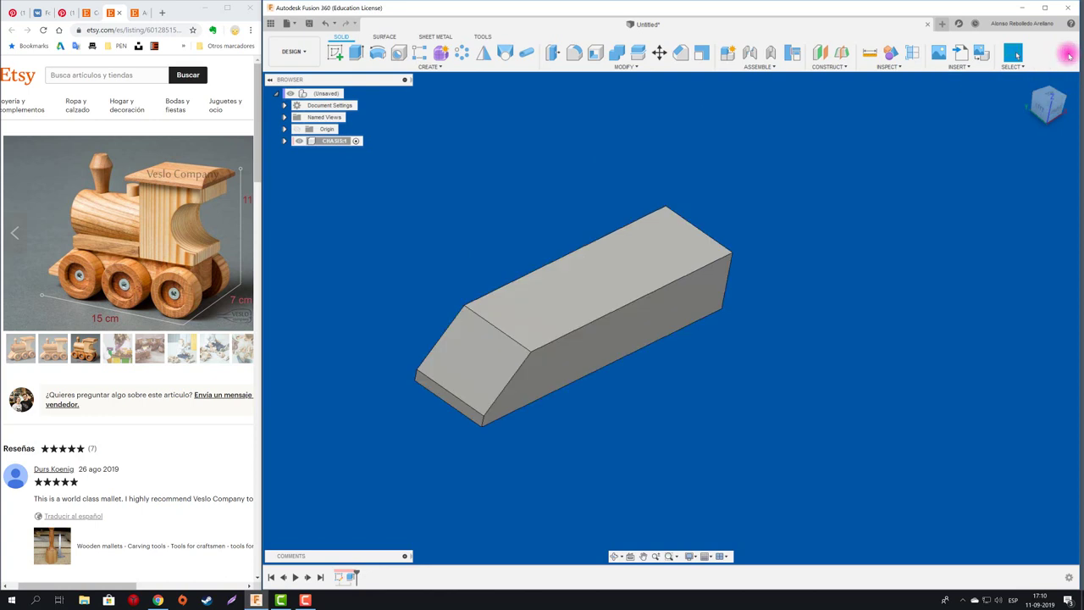
# - Turn on the Layout Grid from the Grid and Snaps menu
pyautogui.click(707, 557)
pyautogui.click(704, 493)
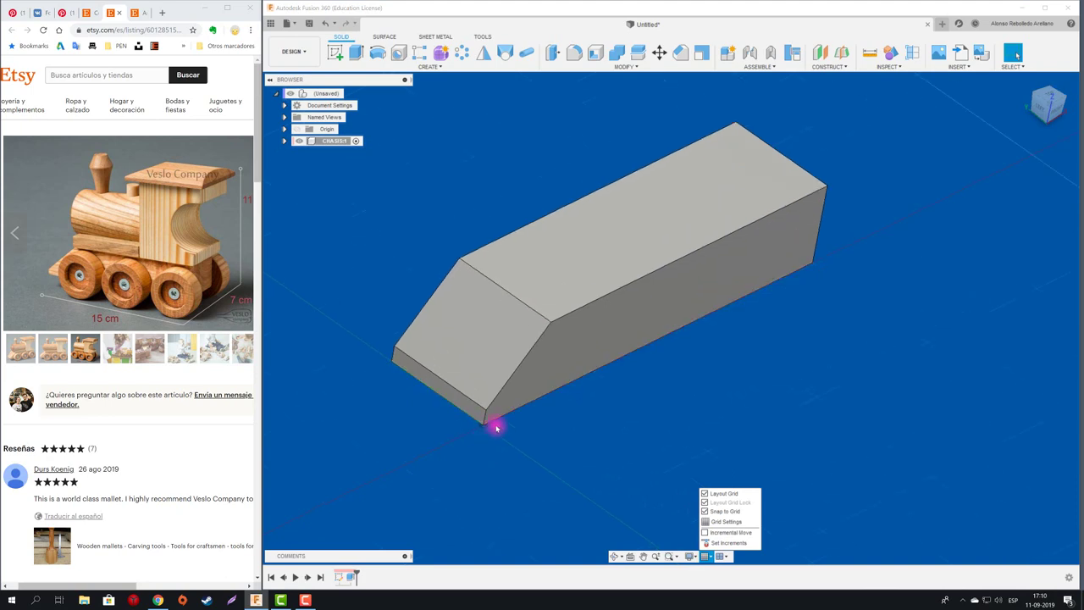
pyautogui.scroll(1, 414, 373)
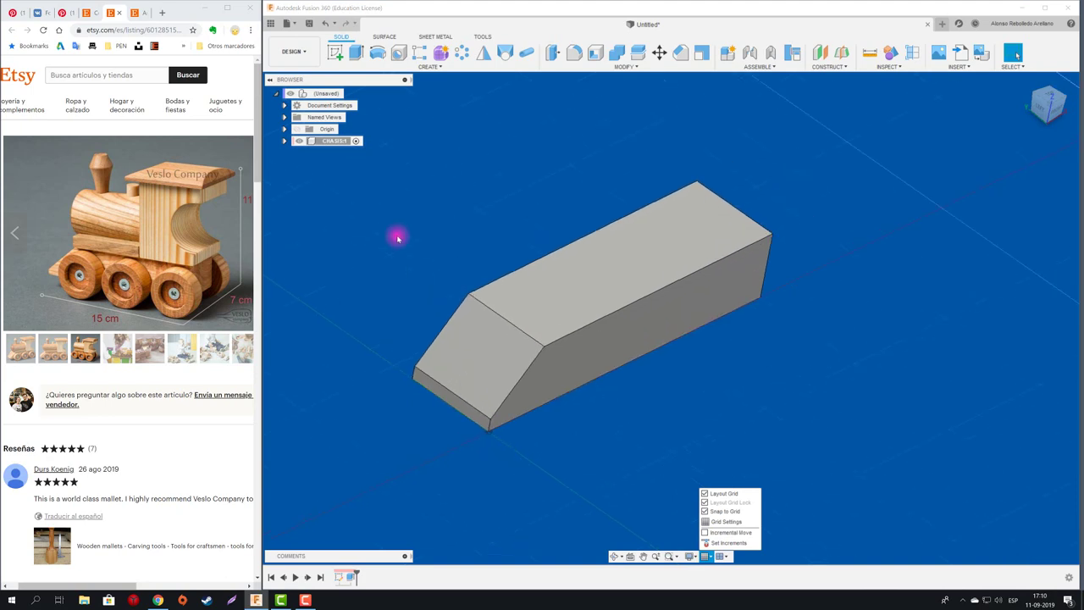
pyautogui.rightClick(335, 141)
# - Ground CHASIS in place, show component colours, and review the train reference photos
pyautogui.click(363, 152)
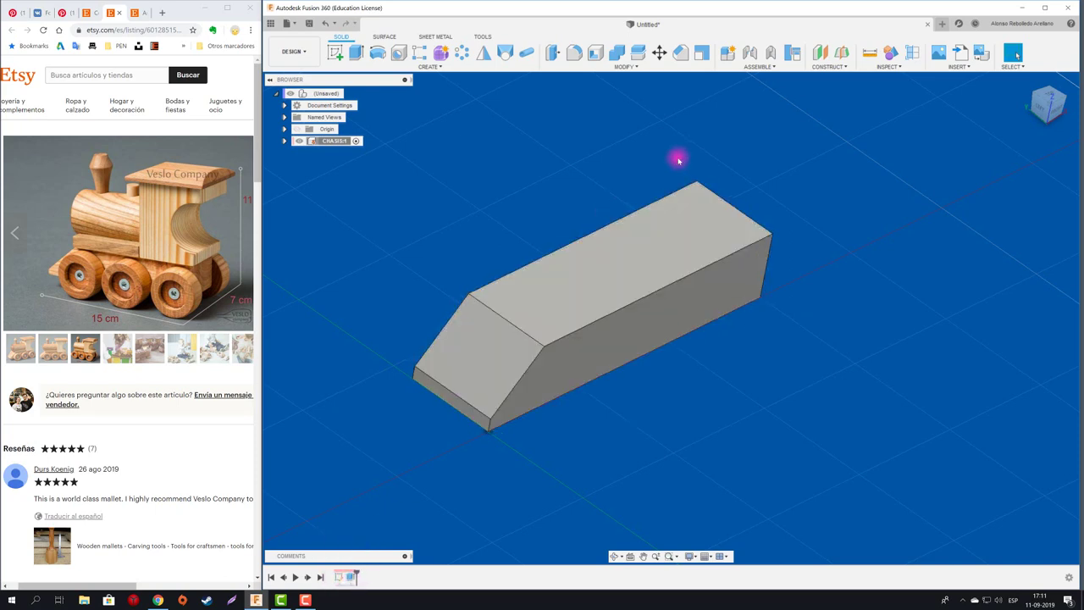
pyautogui.click(890, 53)
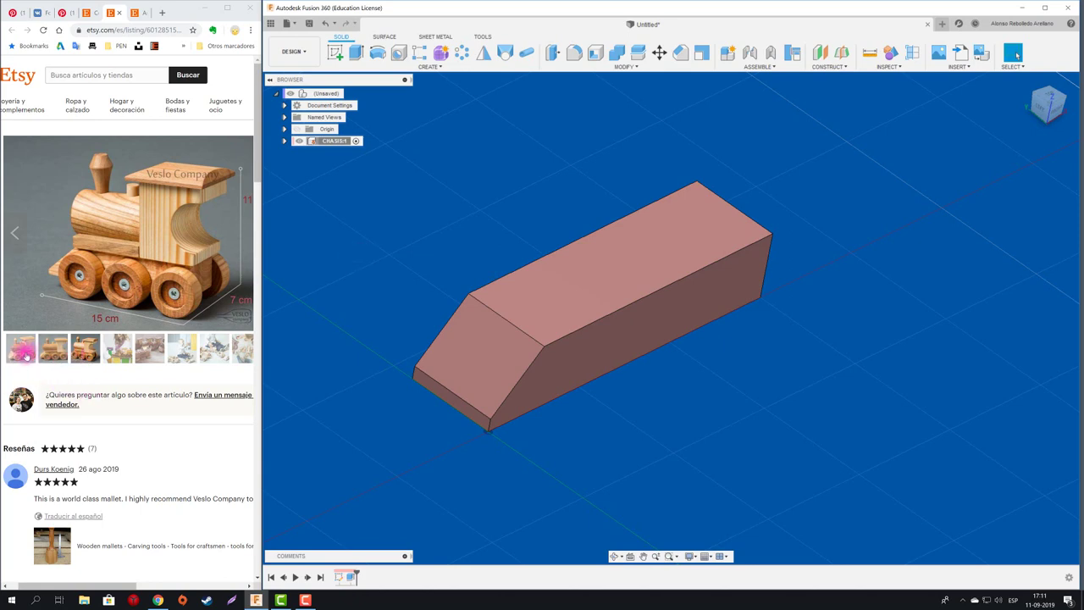
pyautogui.click(52, 348)
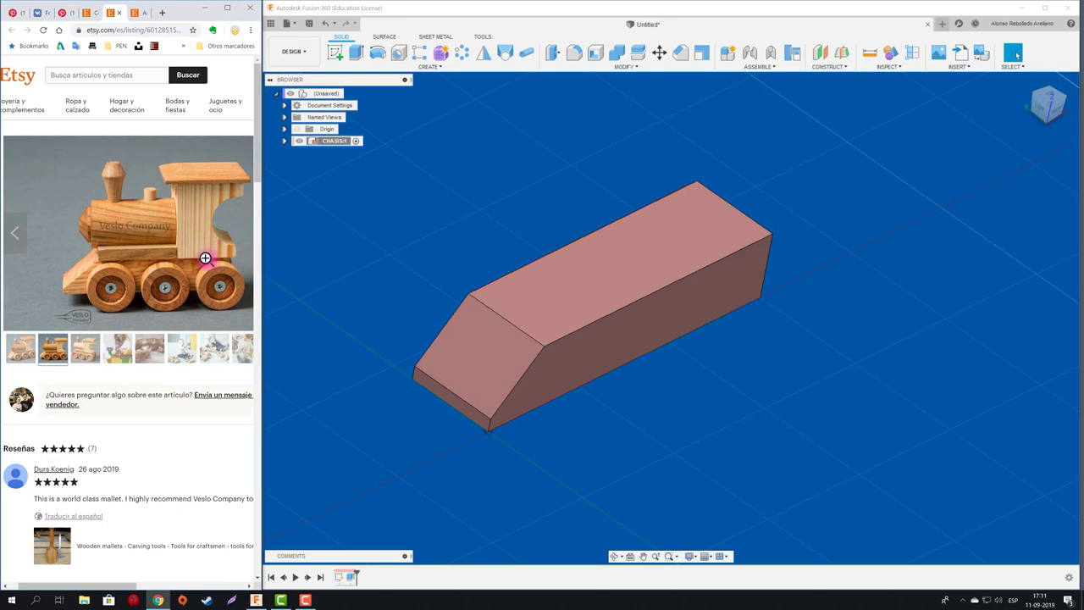
pyautogui.click(84, 348)
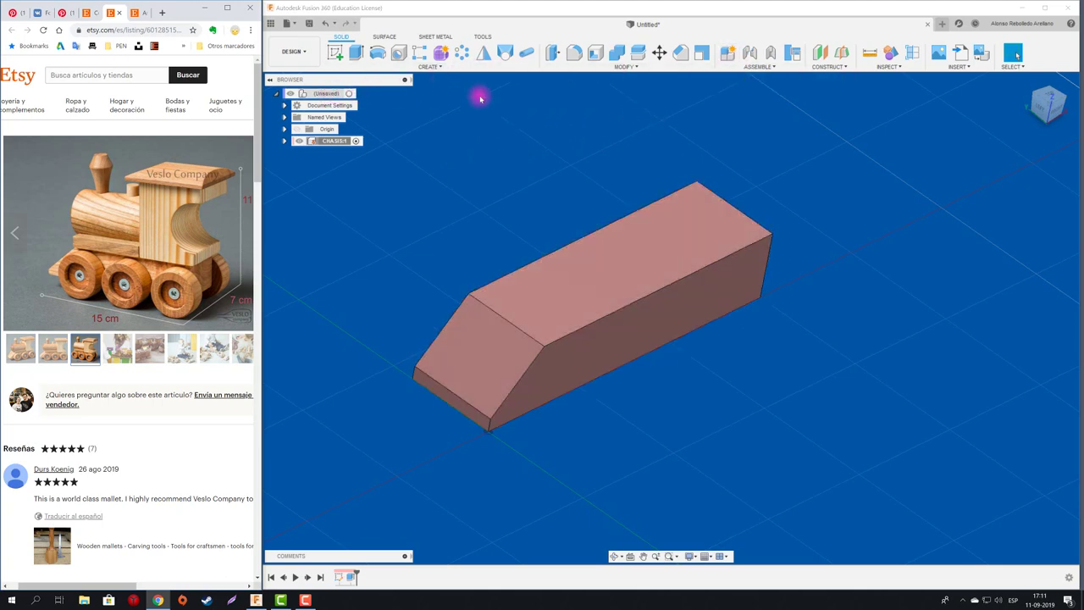
# - Activate the top-level design, then create a new component named CABINA
pyautogui.click(348, 94)
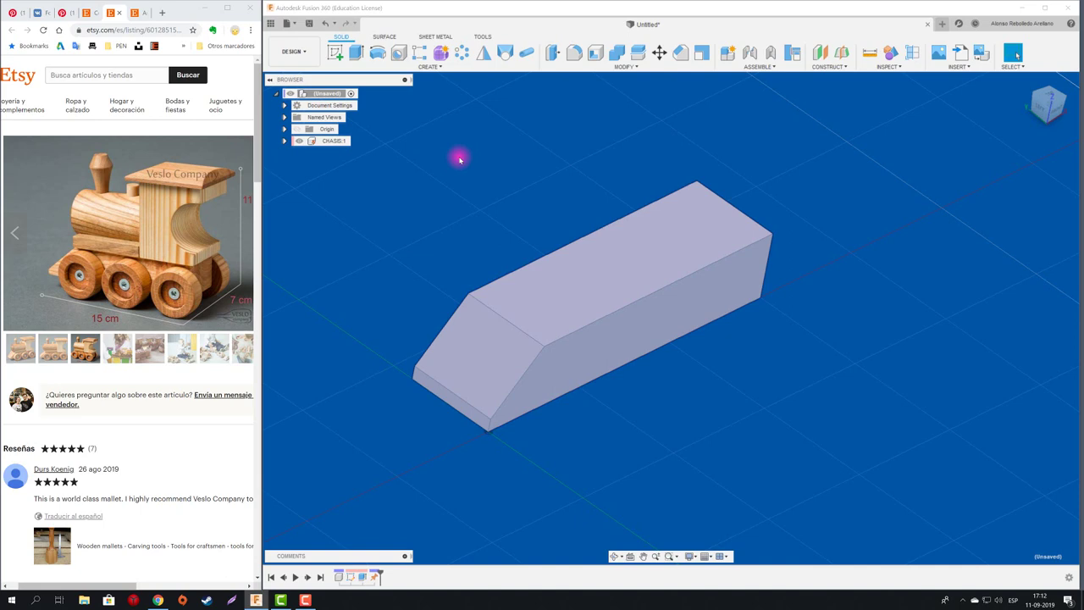
pyautogui.click(727, 53)
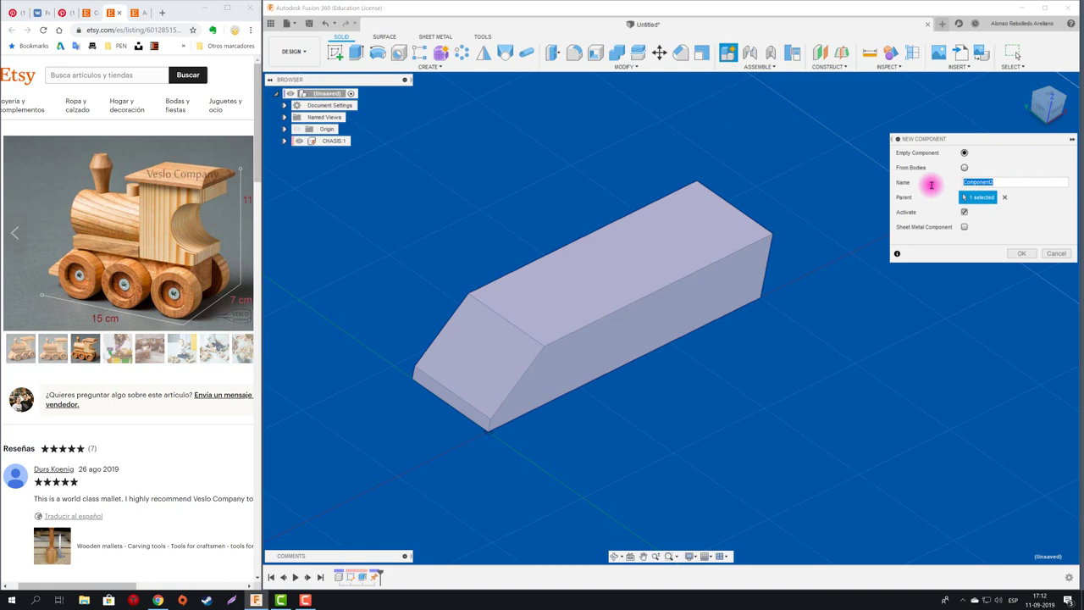
pyautogui.write('CABINA')
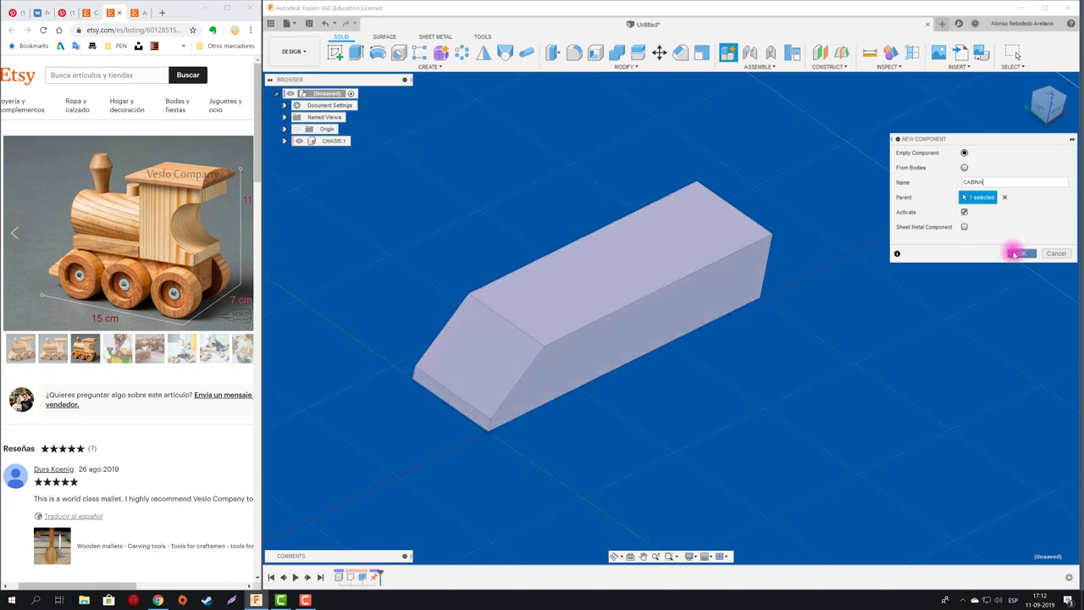
pyautogui.click(1019, 252)
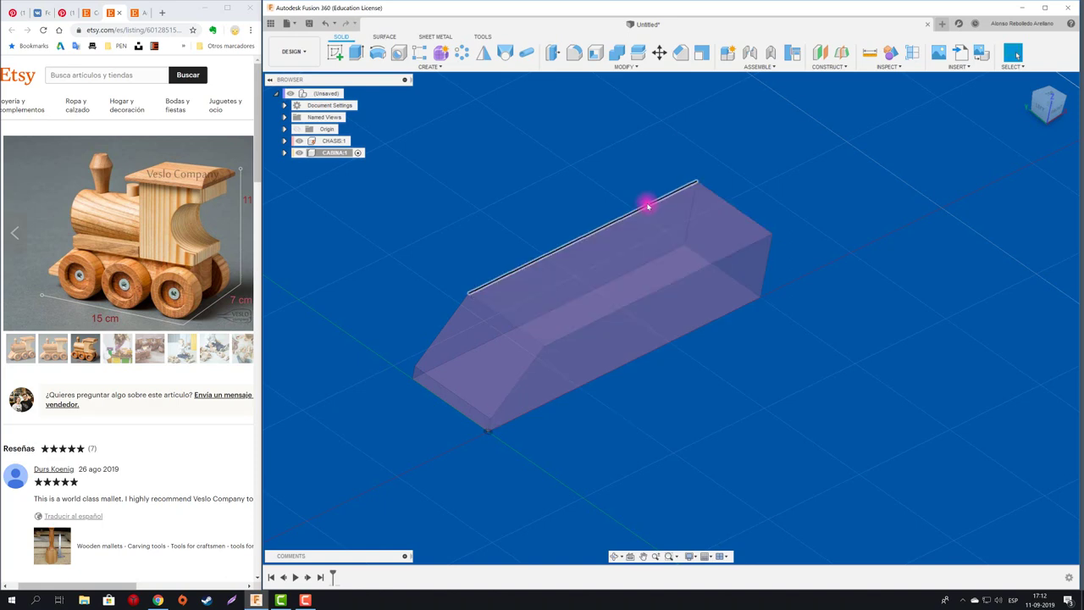
# - Create a midplane between the chassis's two long side faces
pyautogui.moveTo(646, 205)
pyautogui.keyDown('shift'); pyautogui.mouseDown(button='middle')
pyautogui.moveTo(560, 284)
pyautogui.moveTo(556, 310)
pyautogui.moveTo(624, 181)
pyautogui.moveTo(693, 332)
pyautogui.mouseUp(button='middle'); pyautogui.keyUp('shift')
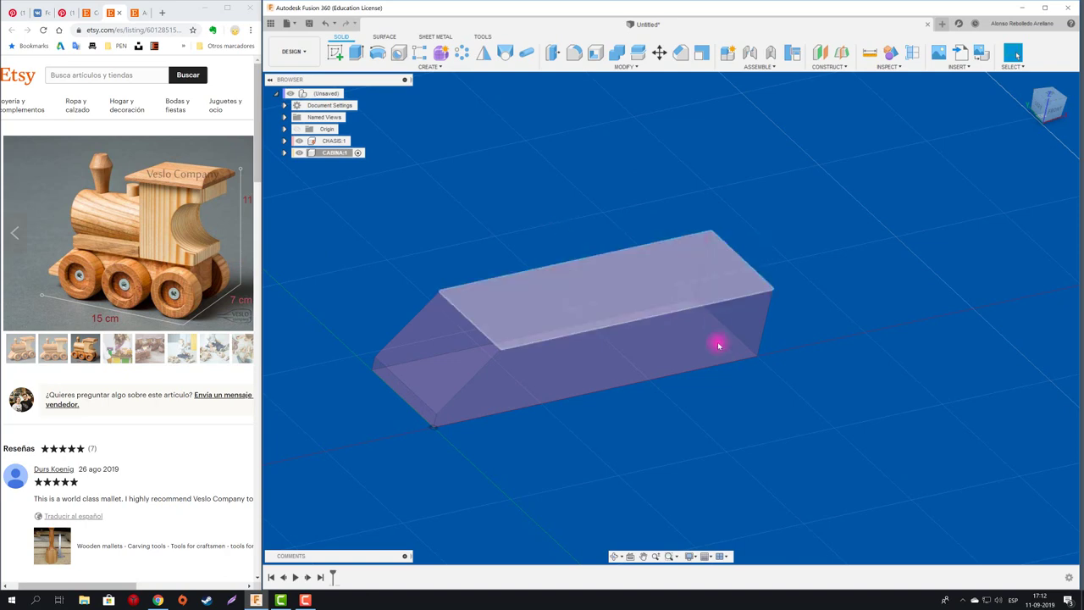
pyautogui.click(837, 66)
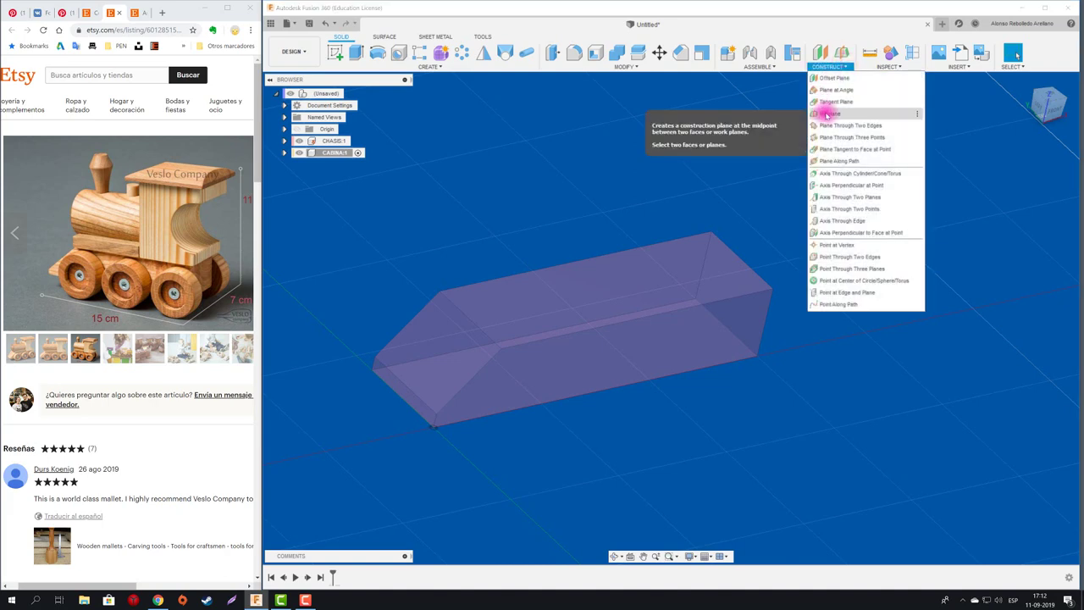
pyautogui.click(827, 114)
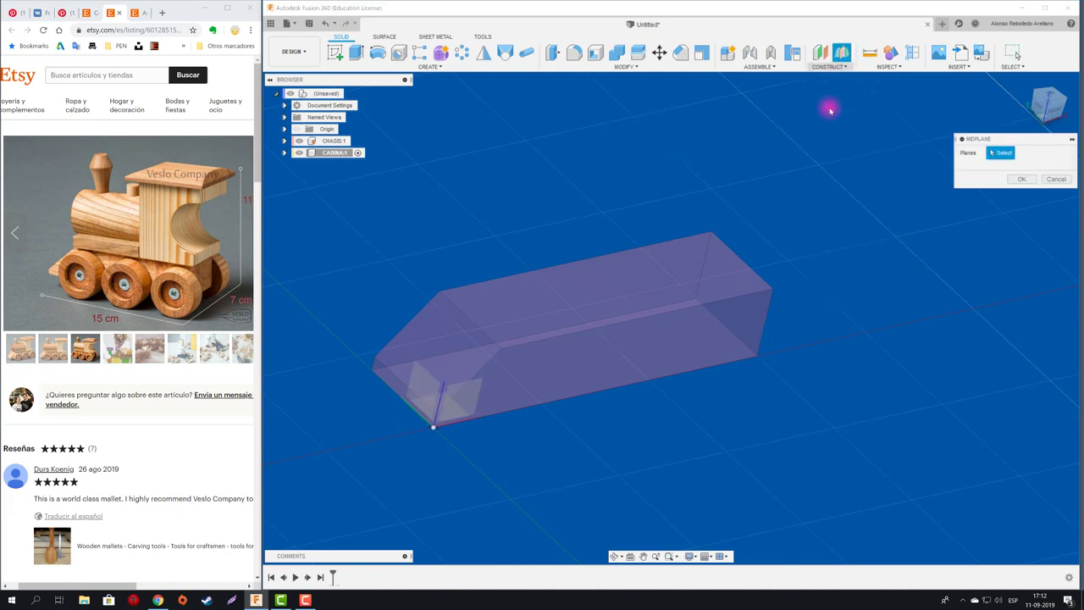
pyautogui.click(718, 322)
pyautogui.moveTo(900, 341)
pyautogui.keyDown('shift'); pyautogui.mouseDown(button='middle')
pyautogui.moveTo(559, 263)
pyautogui.moveTo(923, 220)
pyautogui.moveTo(818, 186)
pyautogui.mouseUp(button='middle'); pyautogui.keyUp('shift')
pyautogui.click(559, 262)
pyautogui.click(1021, 179)
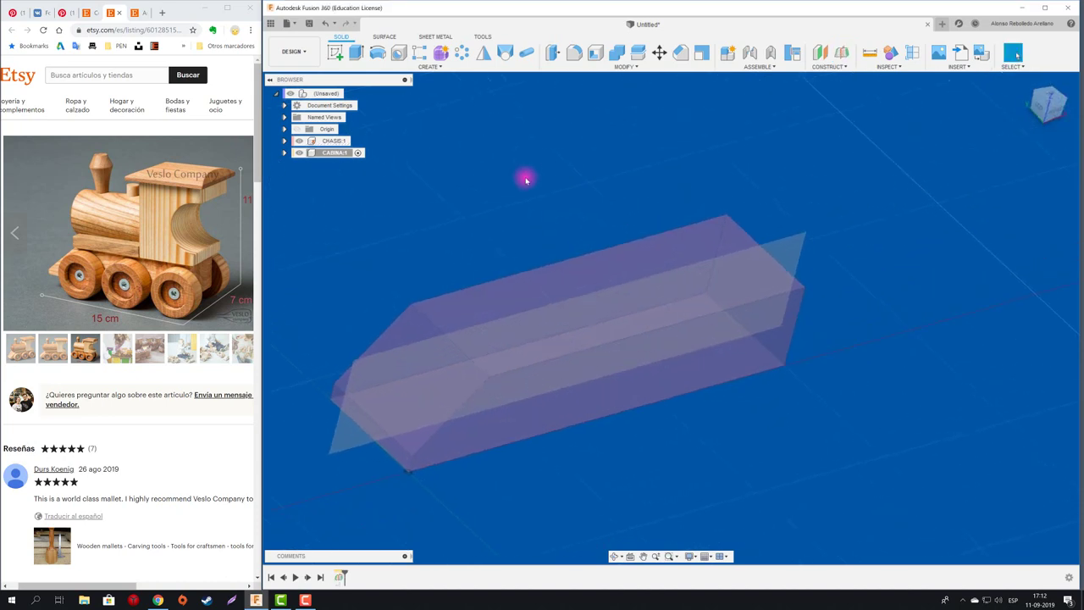
# - Start the new CABINA sketch on the chassis midplane
pyautogui.click(335, 52)
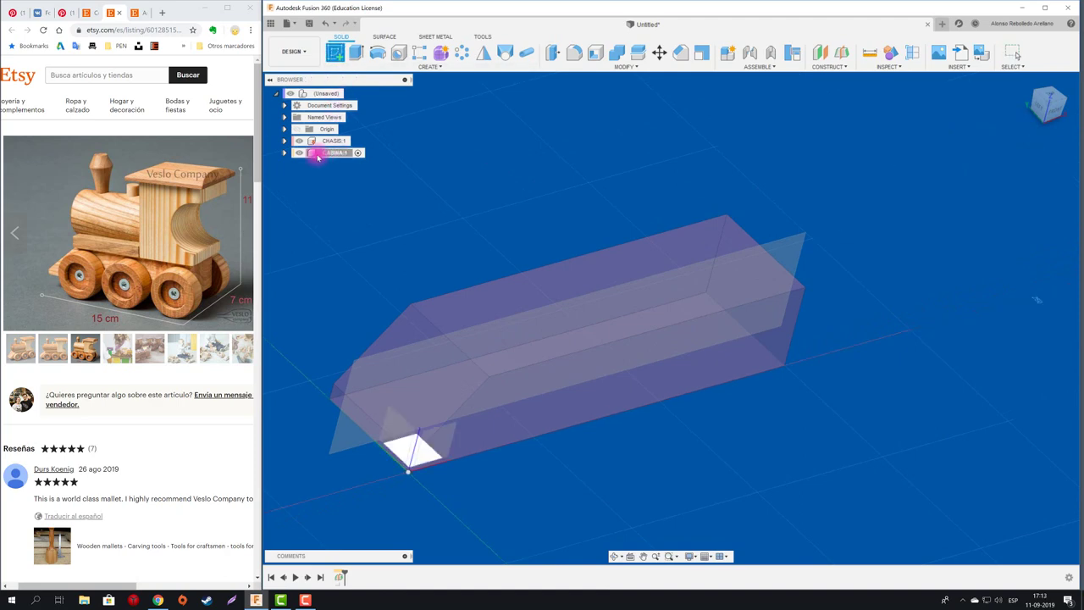
pyautogui.click(796, 239)
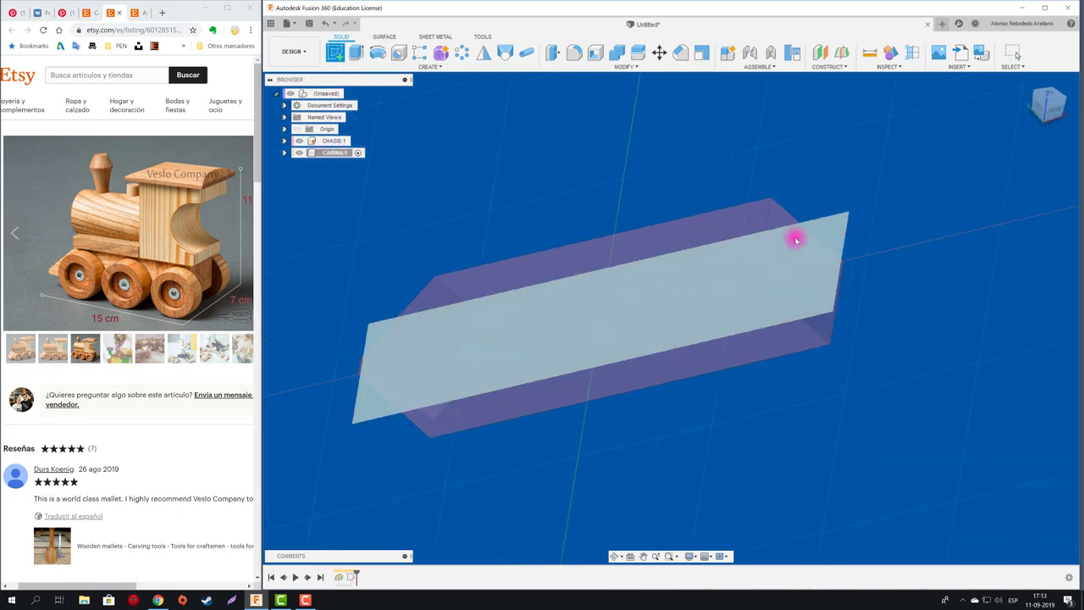
pyautogui.click(796, 238)
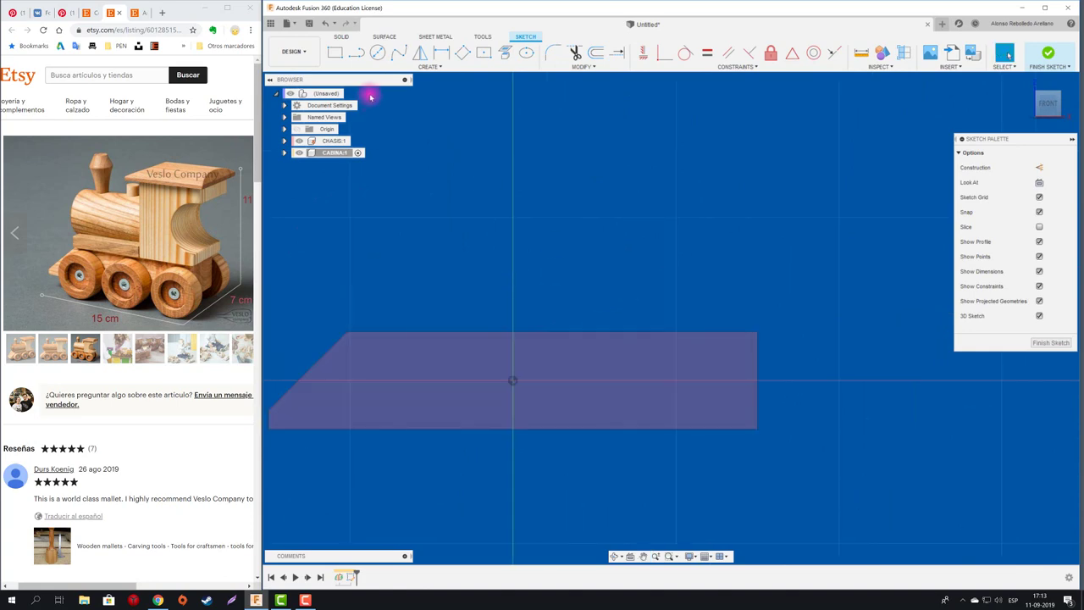
# - Pick the 2-Point Rectangle tool and zoom in on the chassis side profile
pyautogui.click(335, 53)
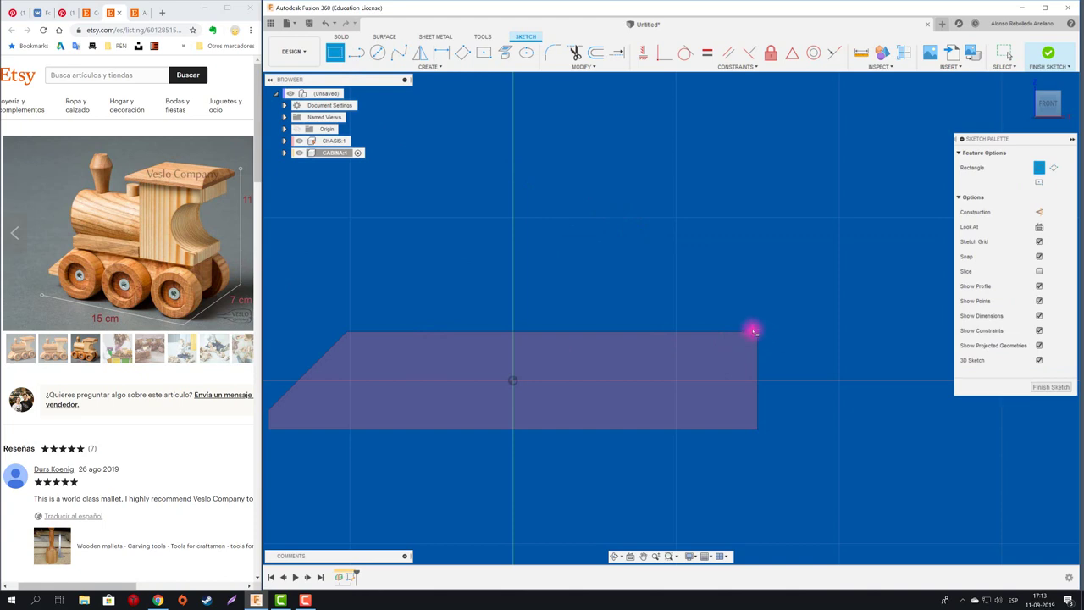
pyautogui.scroll(2, 757, 331)
pyautogui.scroll(3, 740, 330)
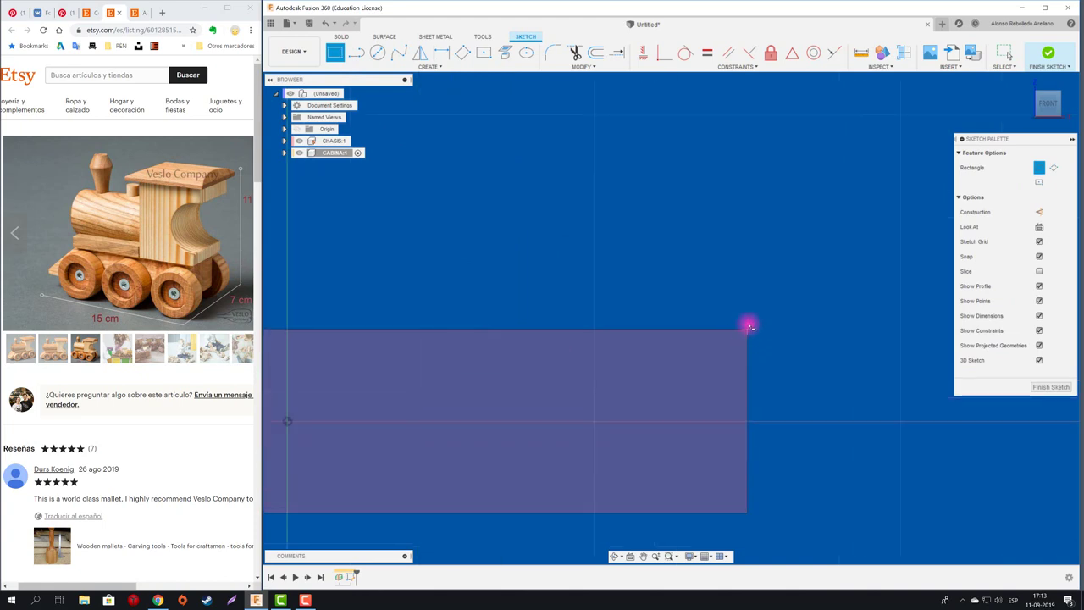
pyautogui.scroll(2, 749, 331)
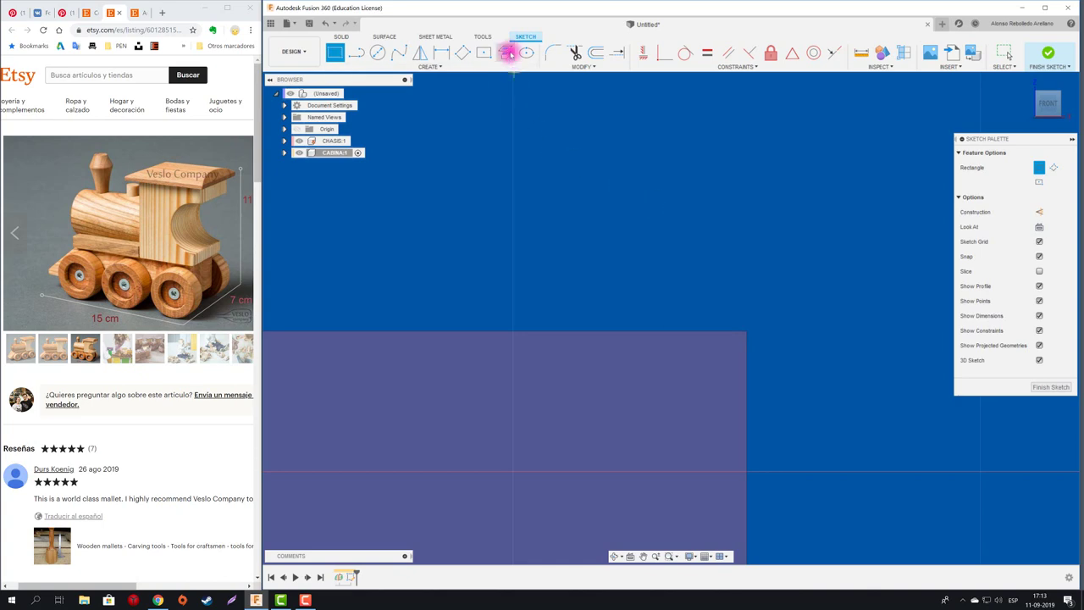
pyautogui.moveTo(505, 53)
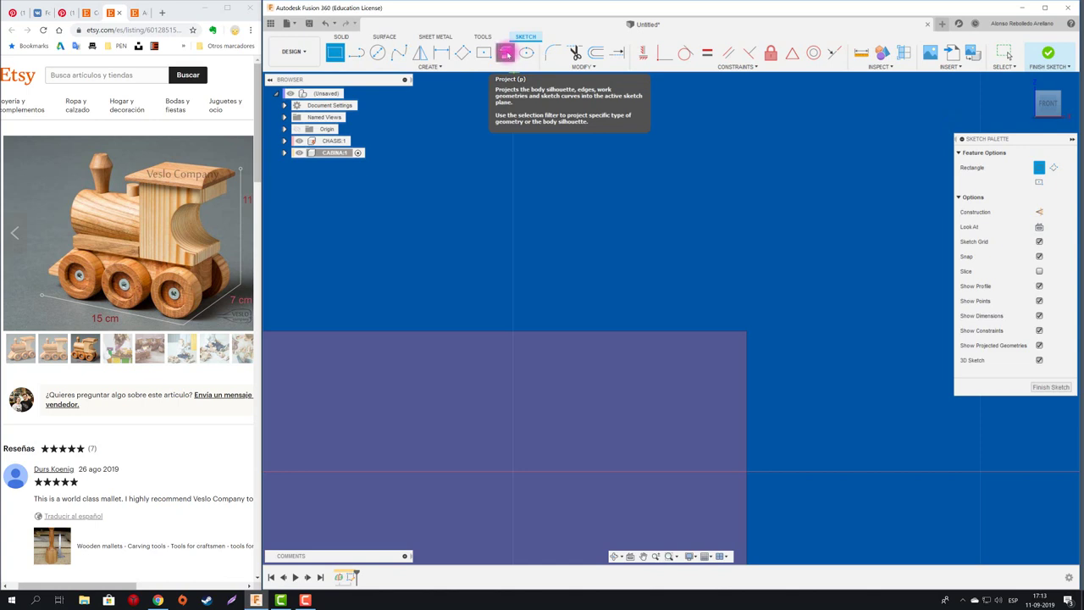
# - Project the chassis top and rear edges into the sketch
pyautogui.click(505, 52)
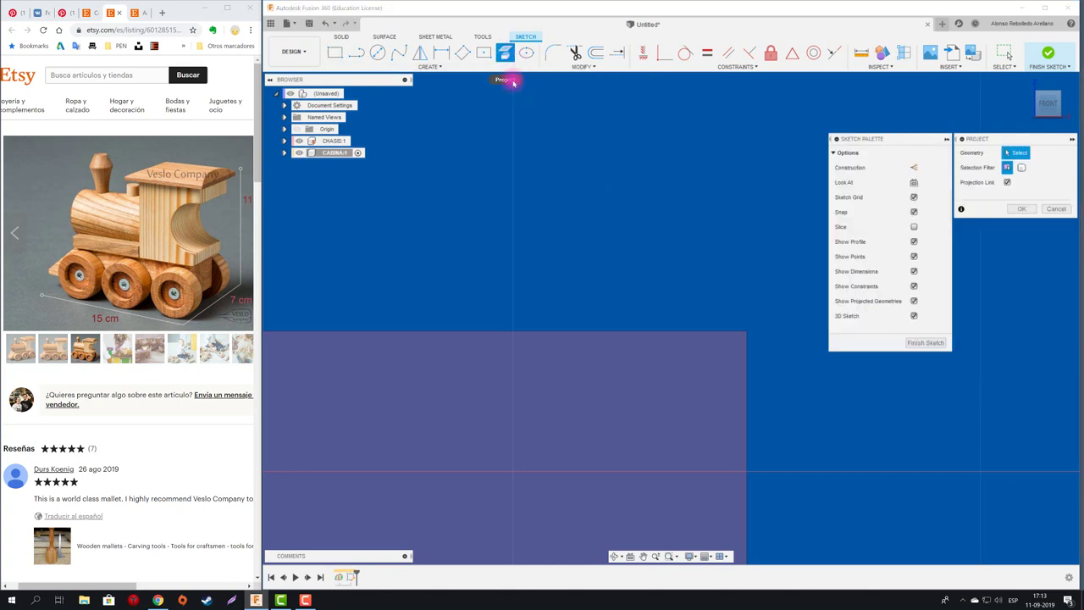
pyautogui.click(632, 330)
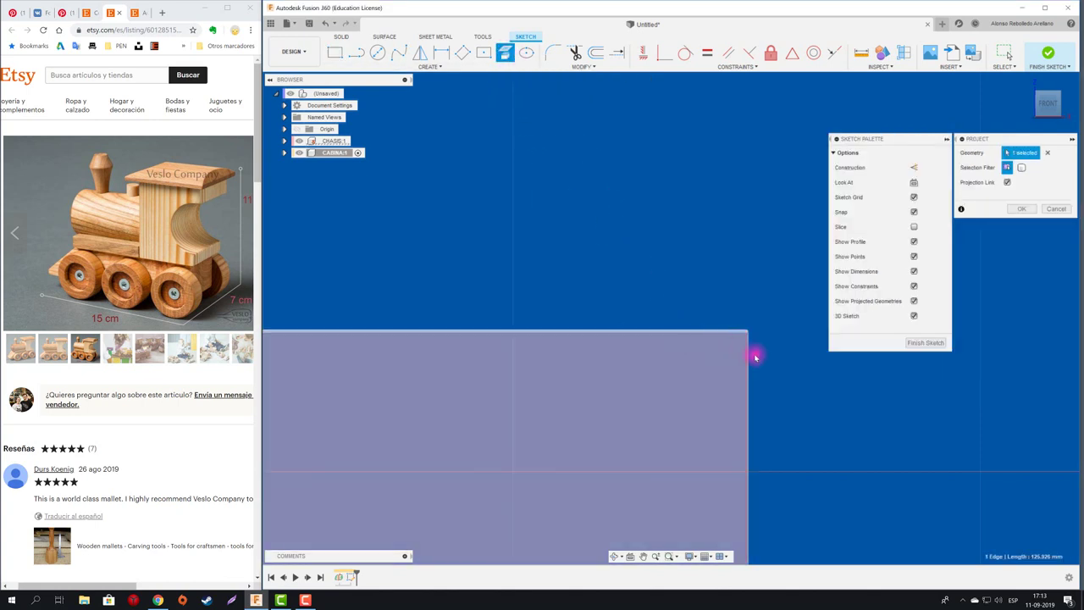
pyautogui.click(746, 360)
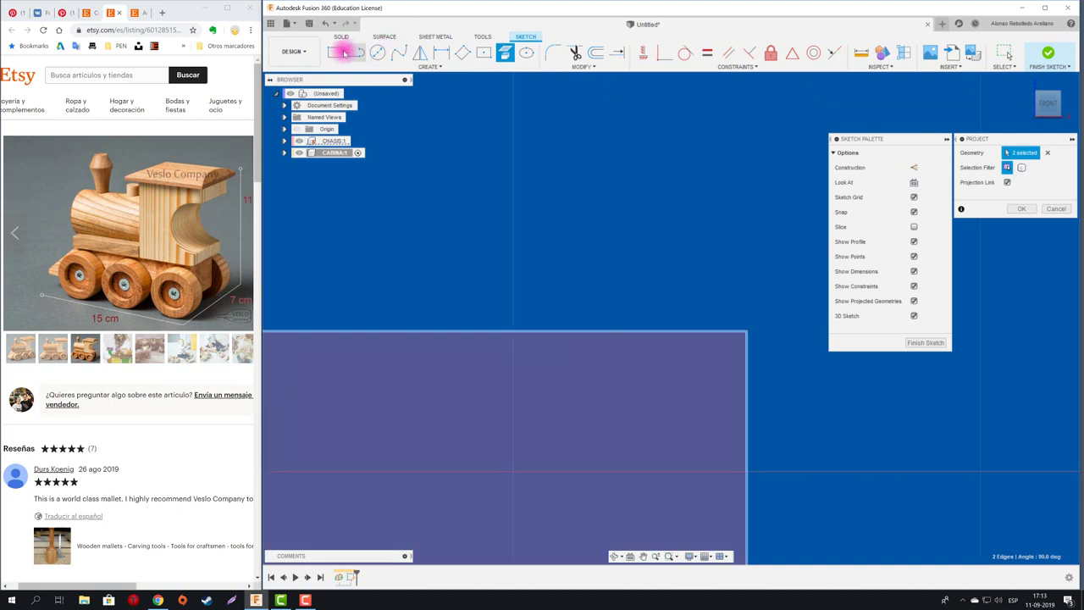
# - Draw a 45 by 60 mm rectangle from the chassis's rear top corner and finish the sketch
pyautogui.click(343, 53)
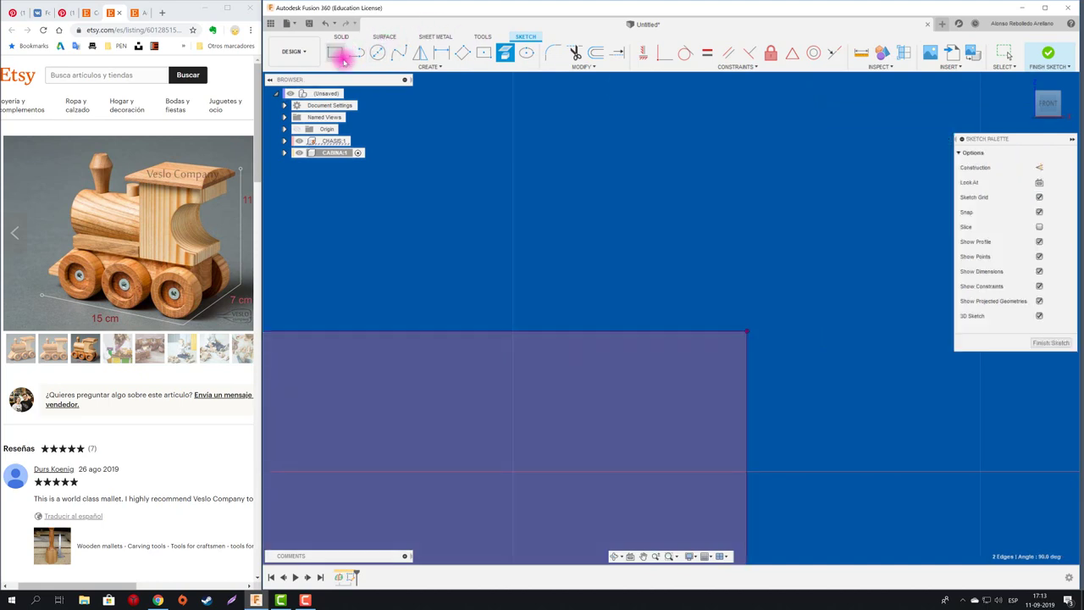
pyautogui.click(769, 330)
pyautogui.scroll(-1, 688, 259)
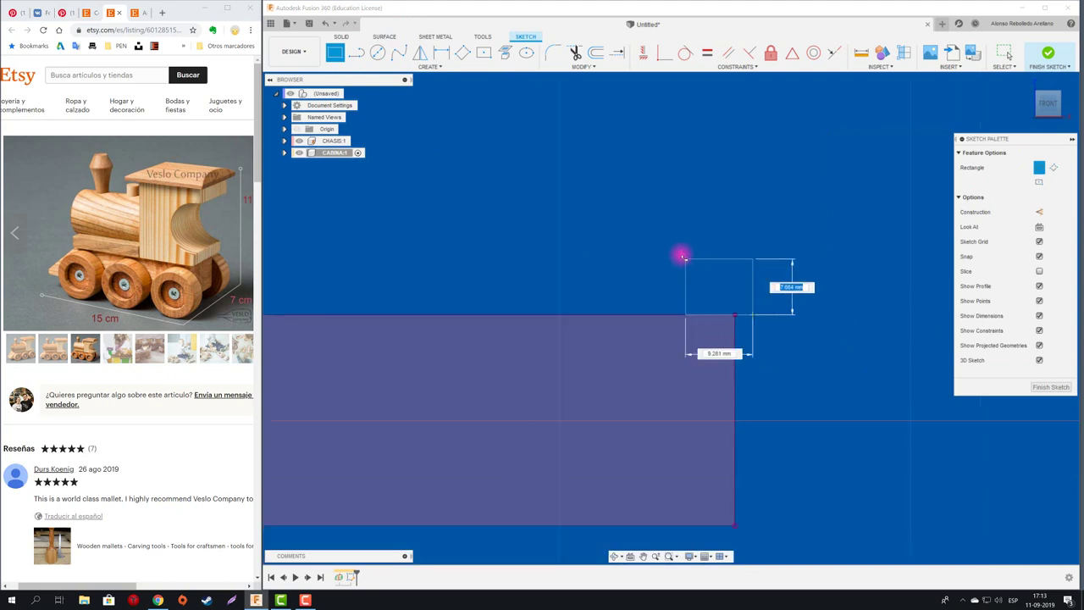
pyautogui.scroll(-4, 683, 255)
pyautogui.scroll(-1, 617, 195)
pyautogui.scroll(-1, 601, 172)
pyautogui.moveTo(582, 164); pyautogui.dragTo(592, 232, button='middle')
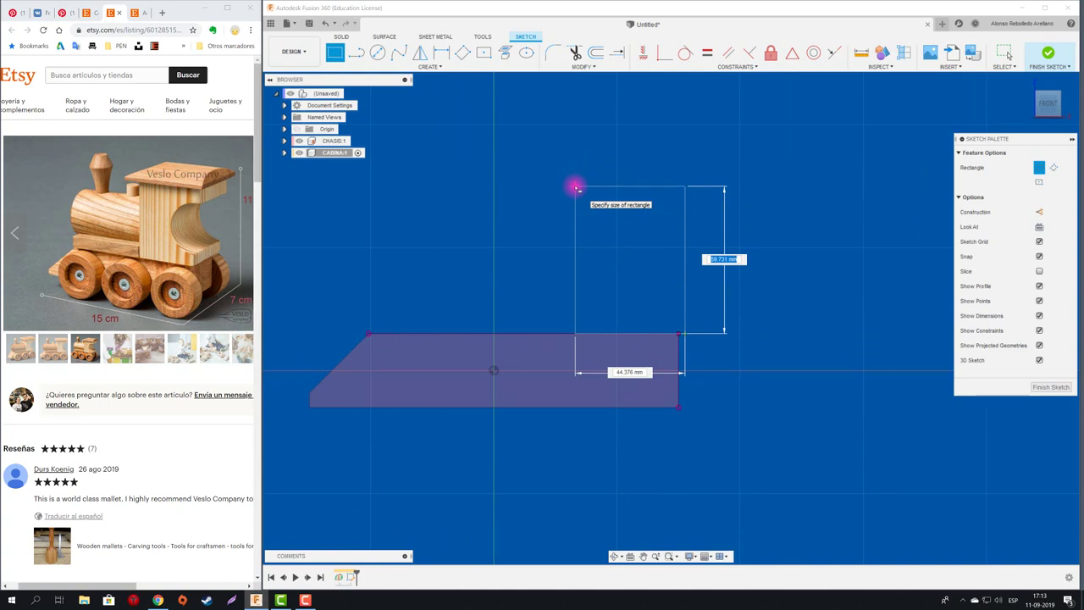
pyautogui.press('Tab')
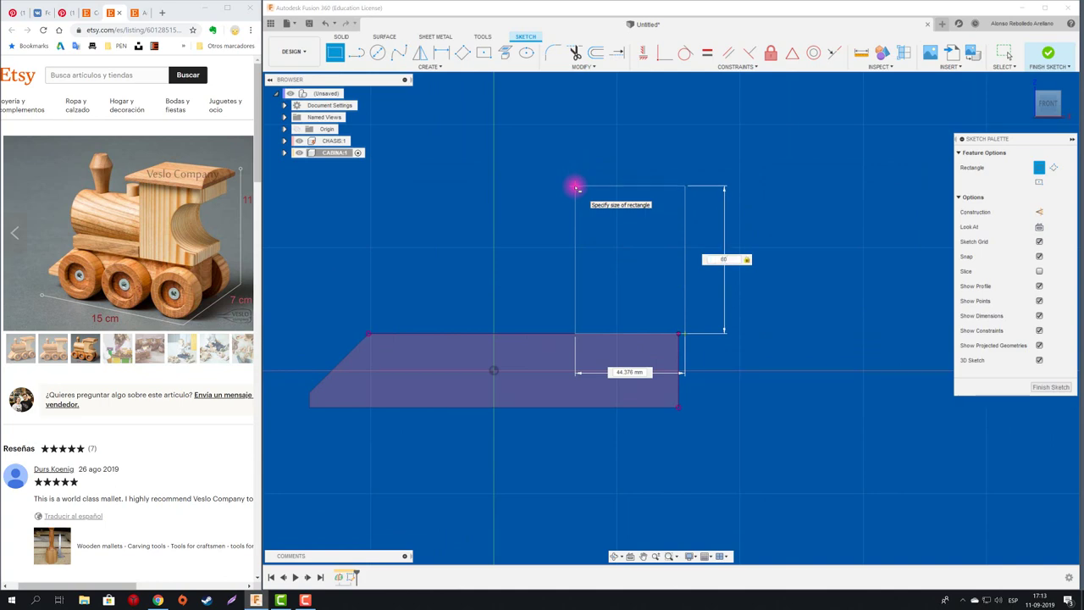
pyautogui.press('Tab')
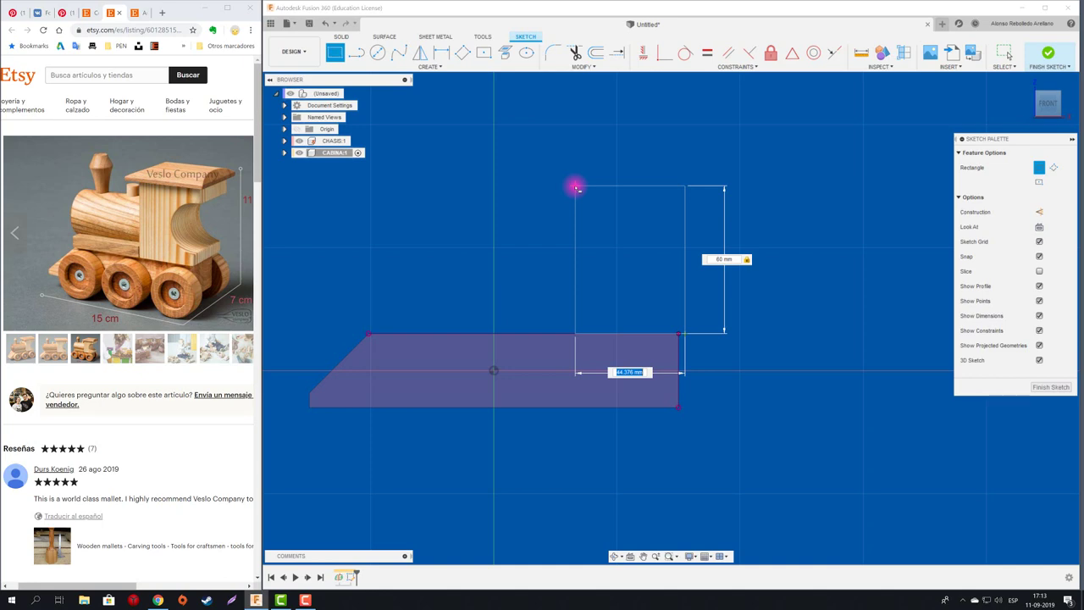
pyautogui.write('45')
pyautogui.press('Return')
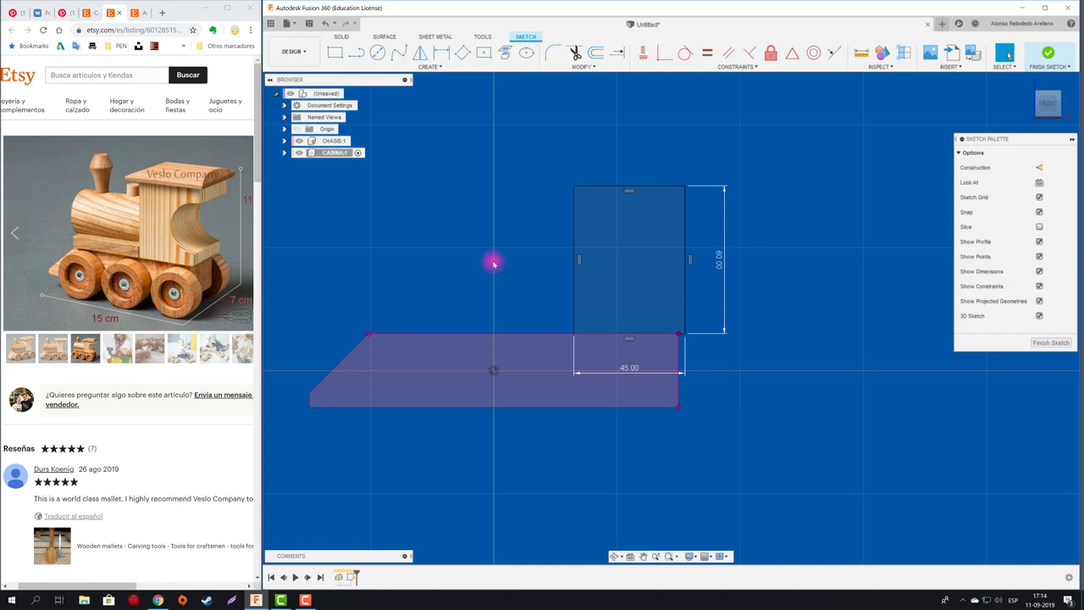
pyautogui.press('F6')
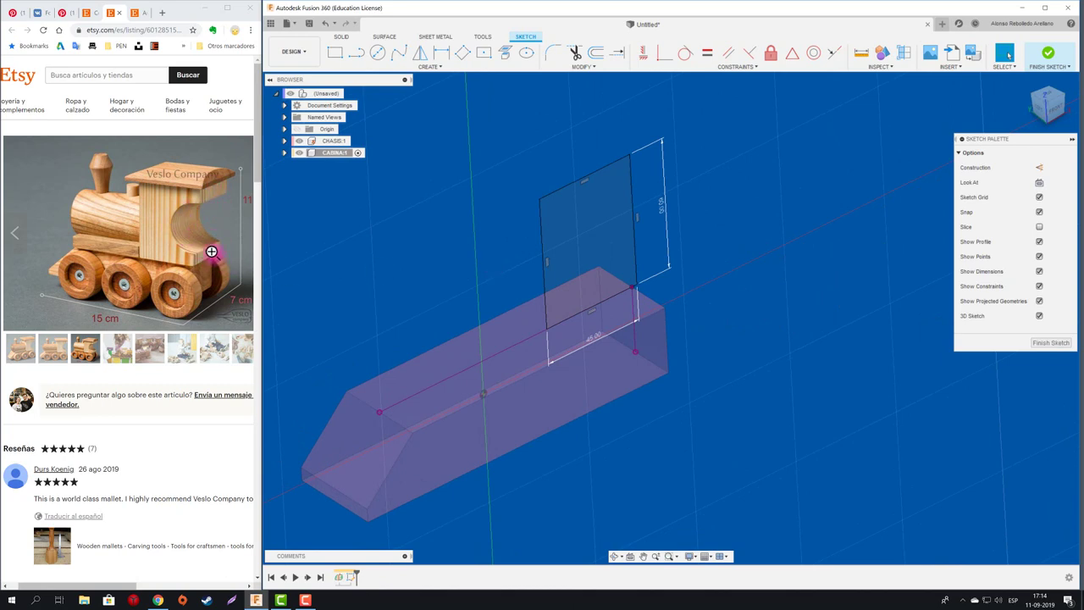
pyautogui.press('e')
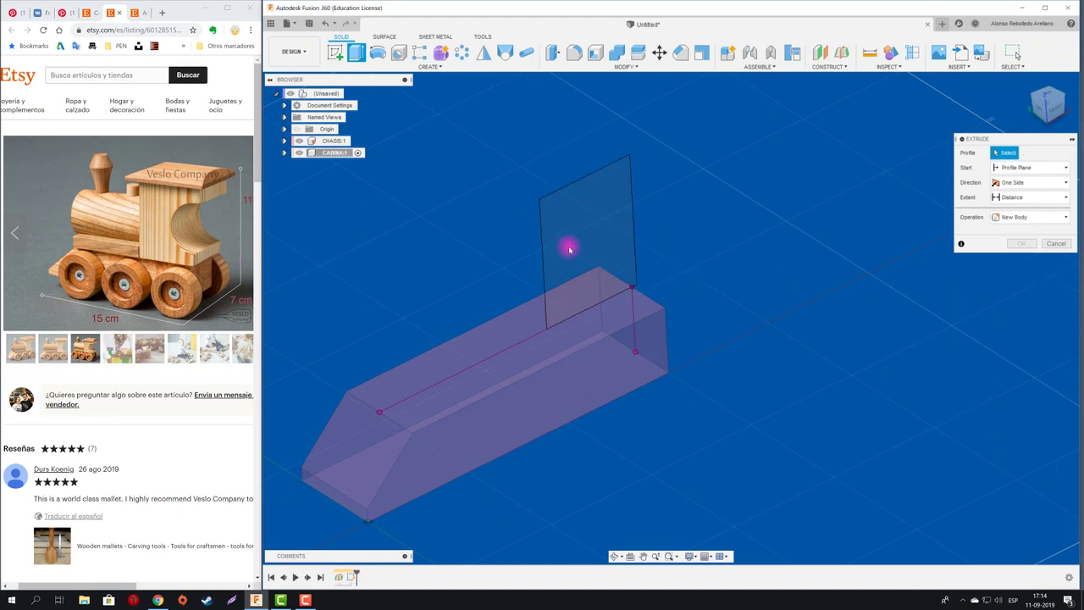
# - Extrude the cab rectangle symmetric about the midplane to 1" (25.40 mm) as a new body
pyautogui.click(601, 246)
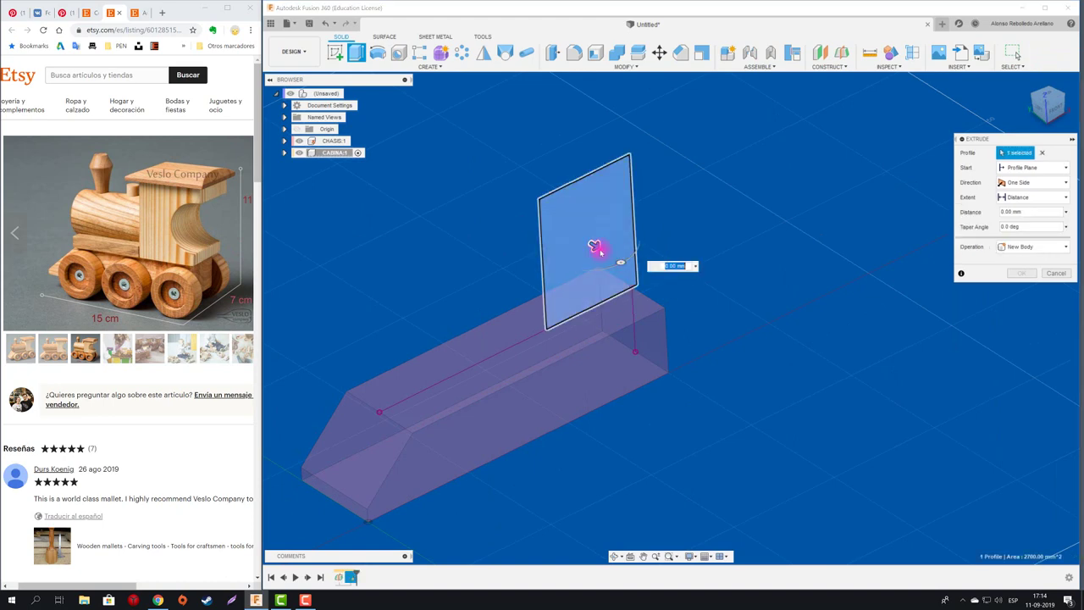
pyautogui.moveTo(624, 262); pyautogui.dragTo(656, 288)
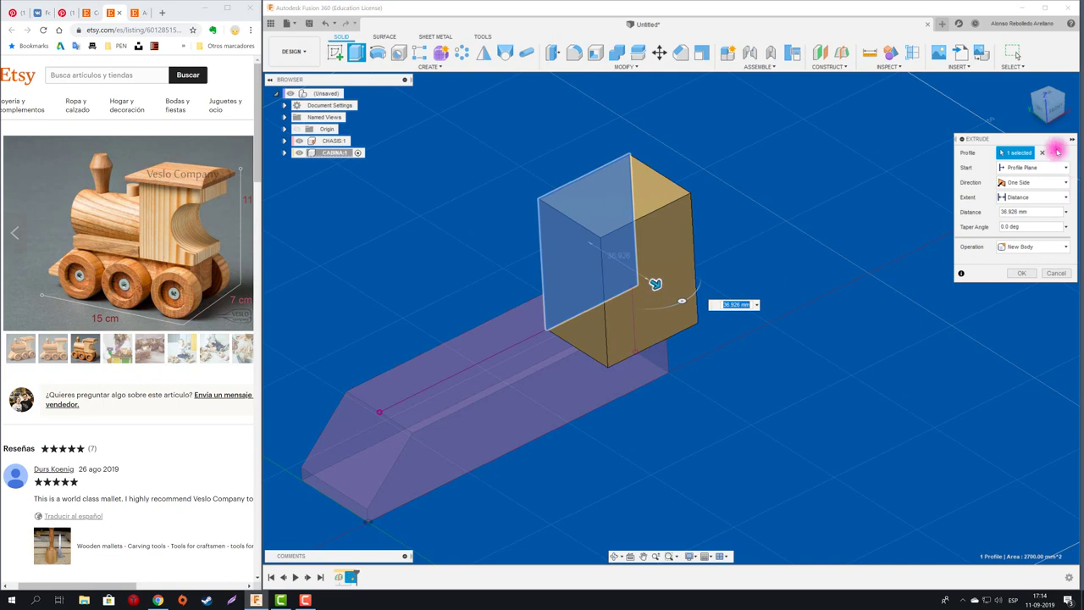
pyautogui.moveTo(1036, 139); pyautogui.dragTo(895, 141)
pyautogui.click(897, 184)
pyautogui.click(908, 196)
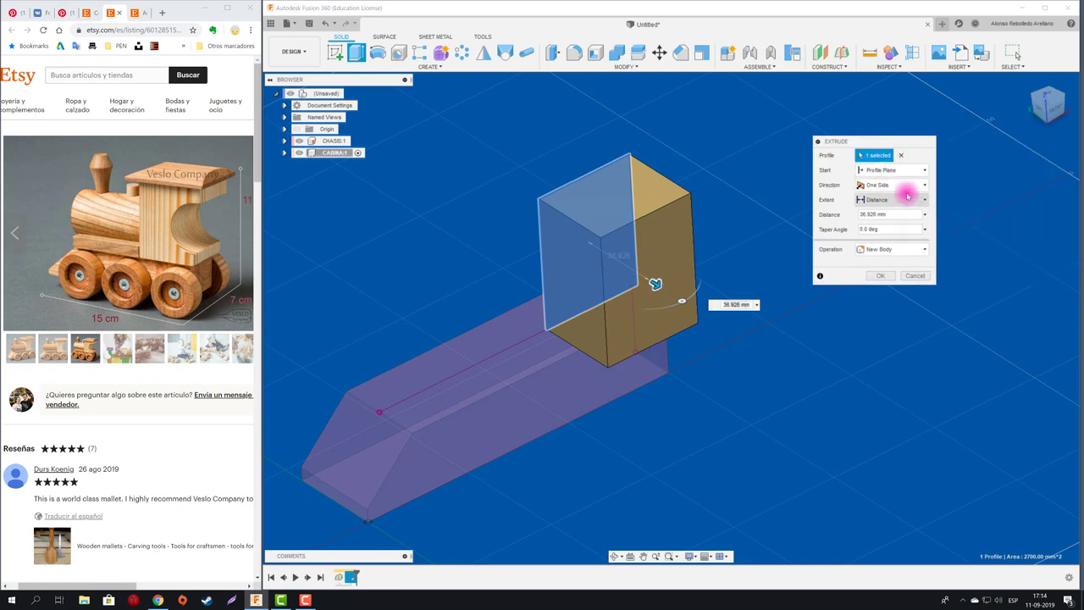
pyautogui.click(898, 185)
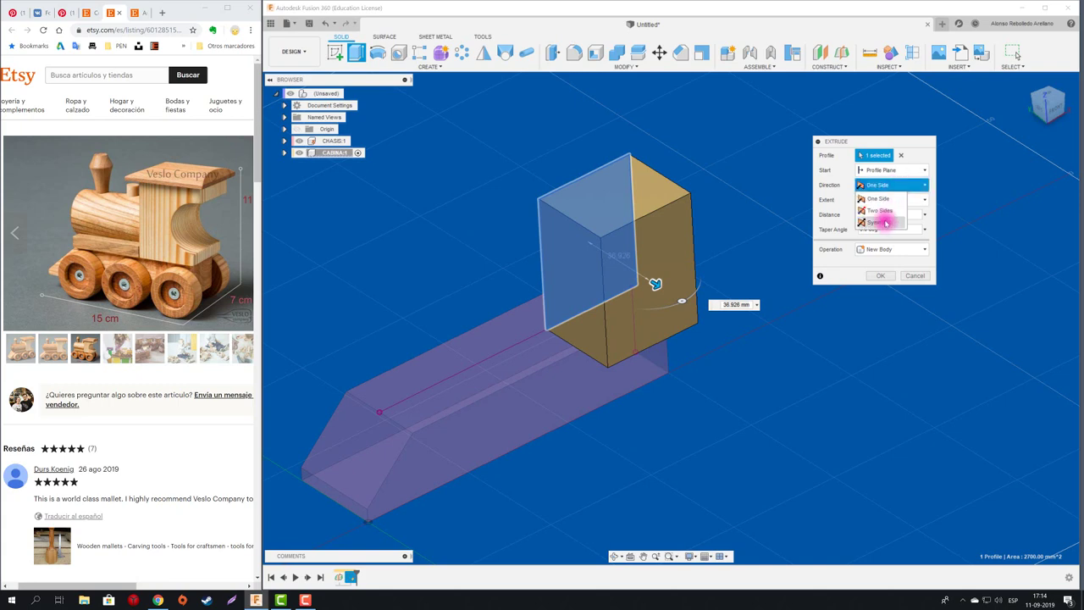
pyautogui.click(885, 222)
pyautogui.moveTo(654, 288); pyautogui.dragTo(736, 291)
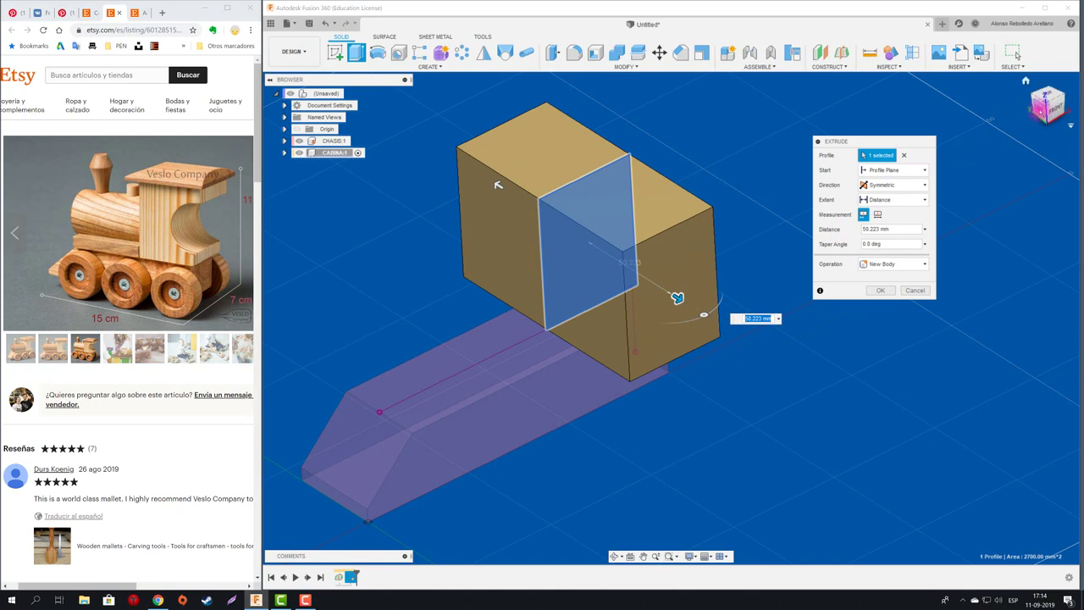
pyautogui.click(1037, 102)
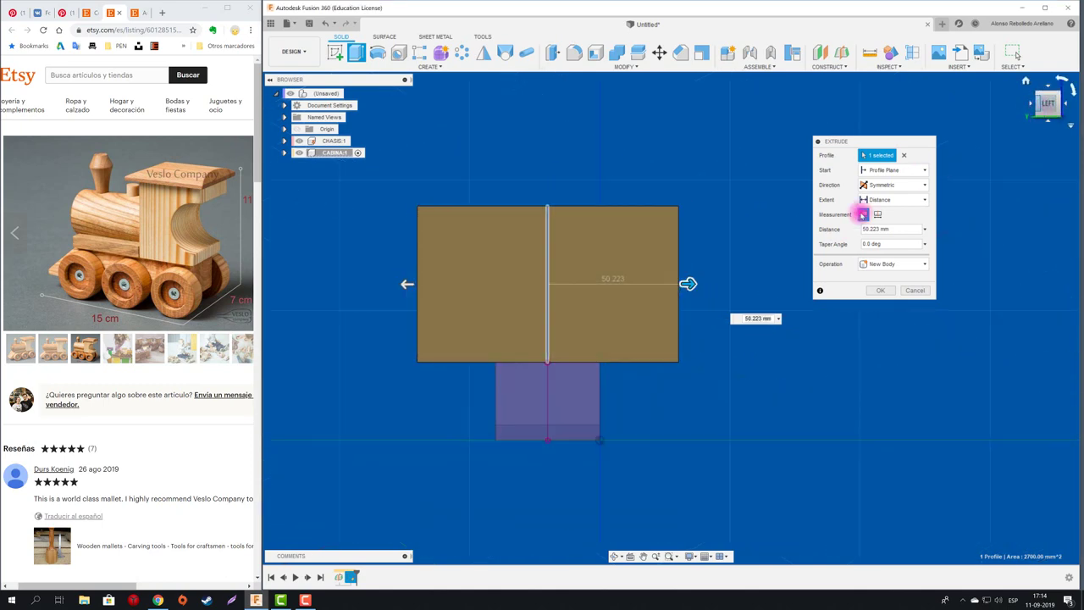
pyautogui.moveTo(693, 282); pyautogui.dragTo(620, 280)
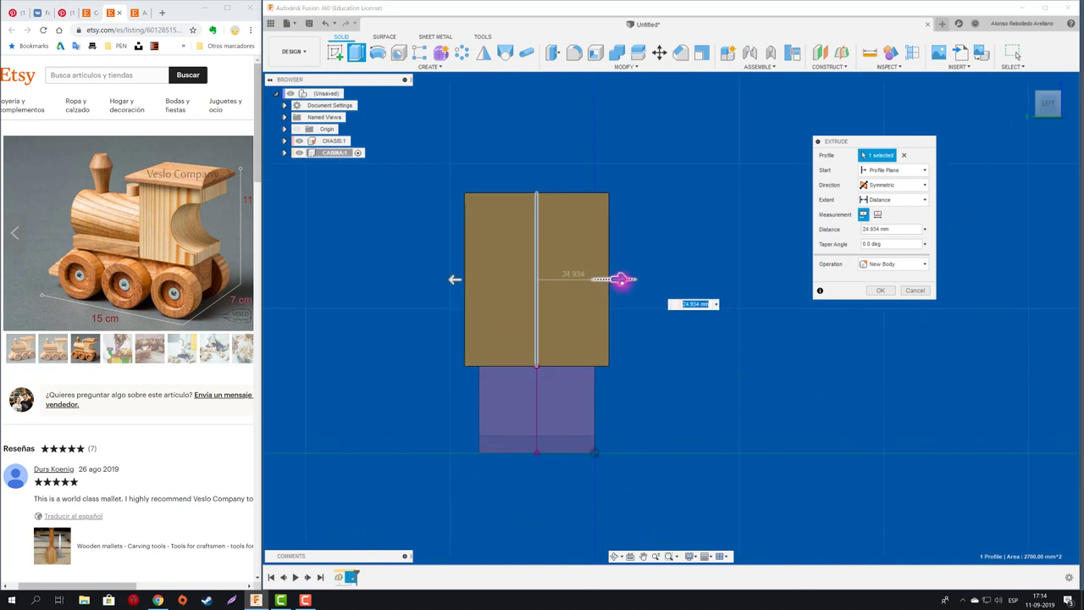
pyautogui.write('1')
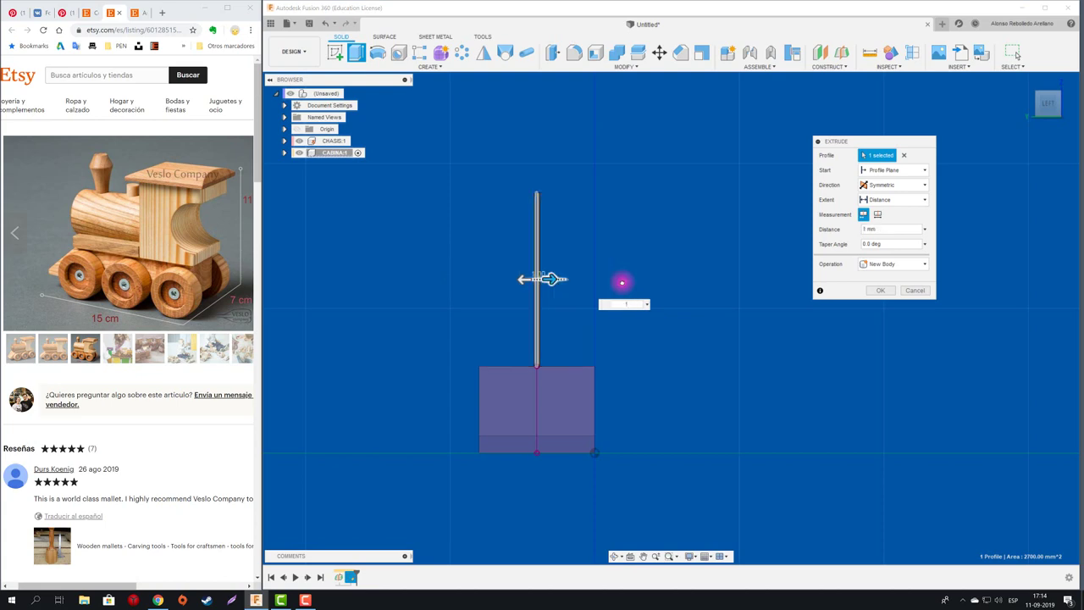
pyautogui.write('"')
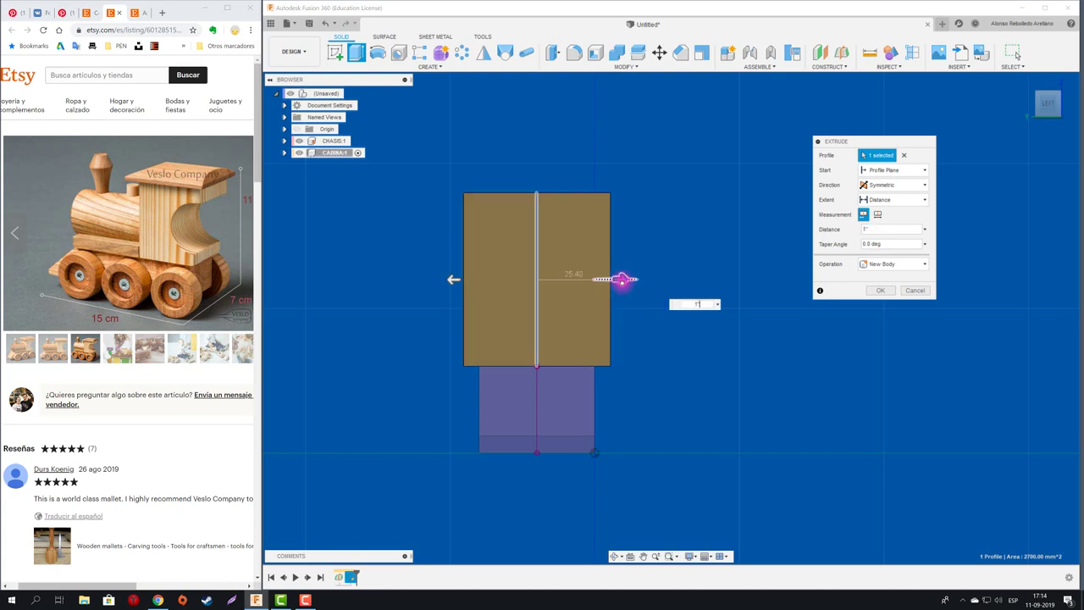
pyautogui.press('Return')
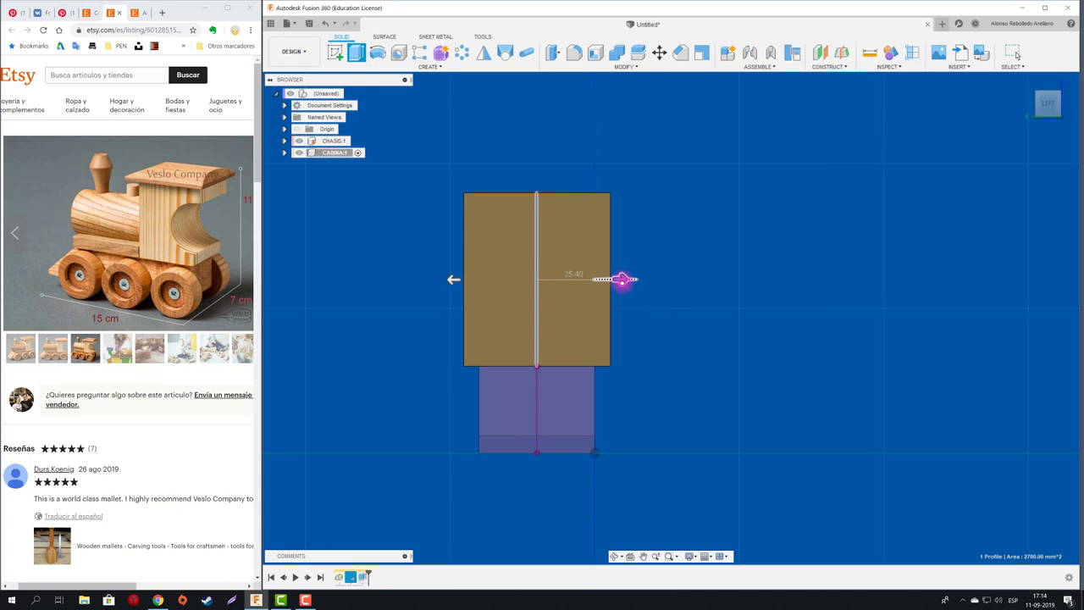
# - Activate the root design and revert the cab's position onto the chassis's rear top
pyautogui.moveTo(714, 324)
pyautogui.keyDown('shift'); pyautogui.mouseDown(button='middle')
pyautogui.moveTo(649, 363)
pyautogui.moveTo(302, 259)
pyautogui.mouseUp(button='middle'); pyautogui.keyUp('shift')
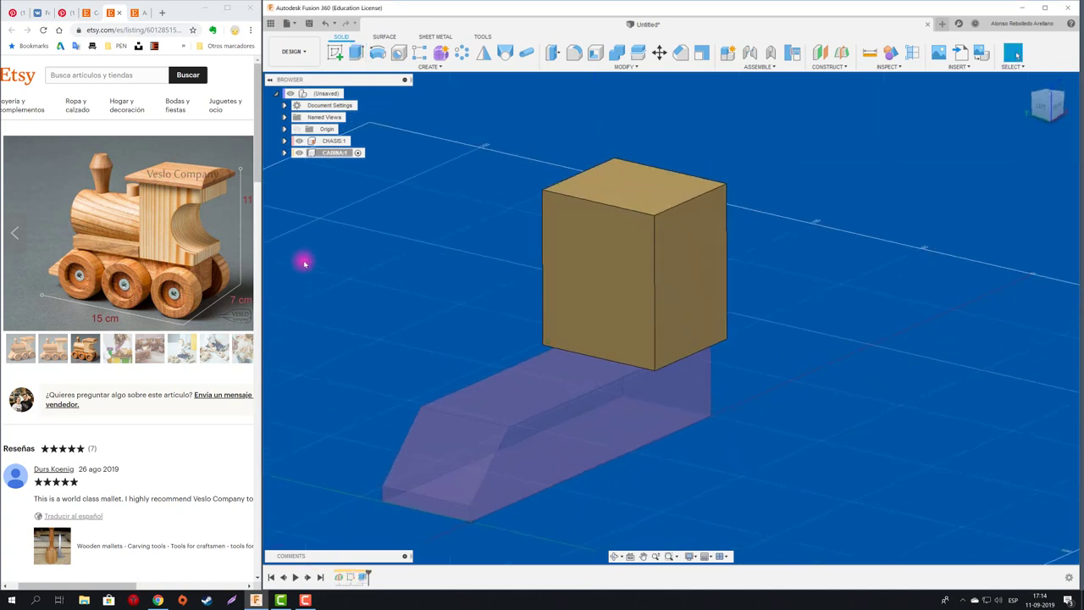
pyautogui.click(18, 348)
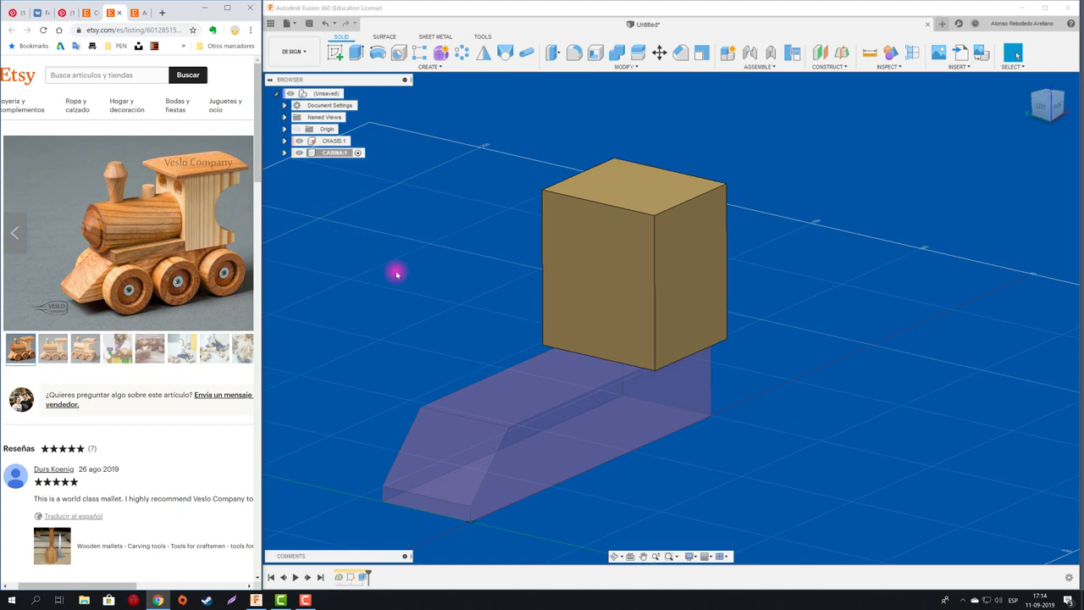
pyautogui.click(370, 300)
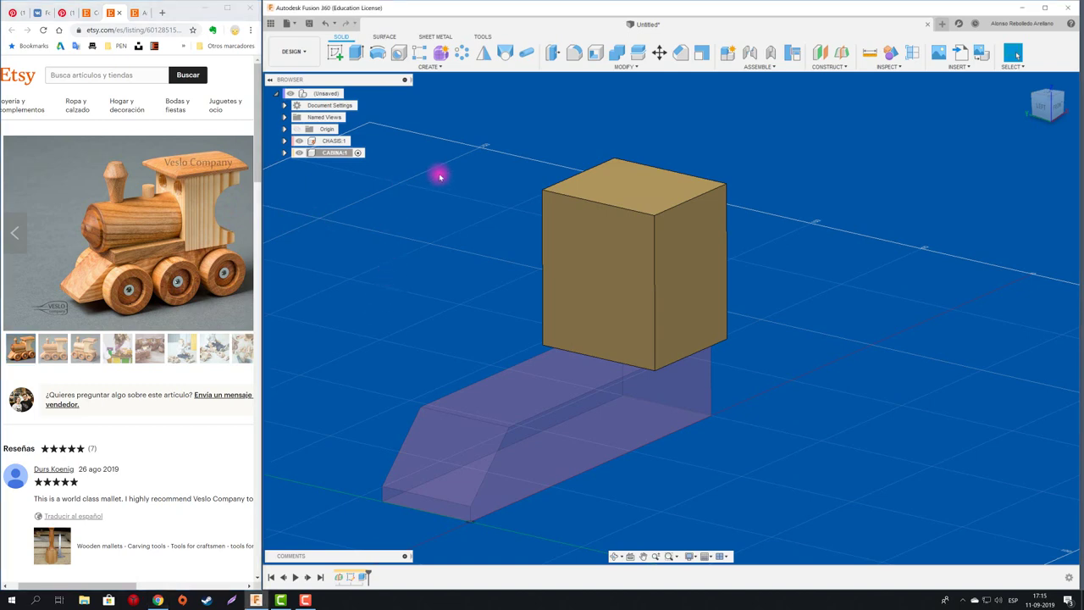
pyautogui.click(339, 93)
pyautogui.click(487, 253)
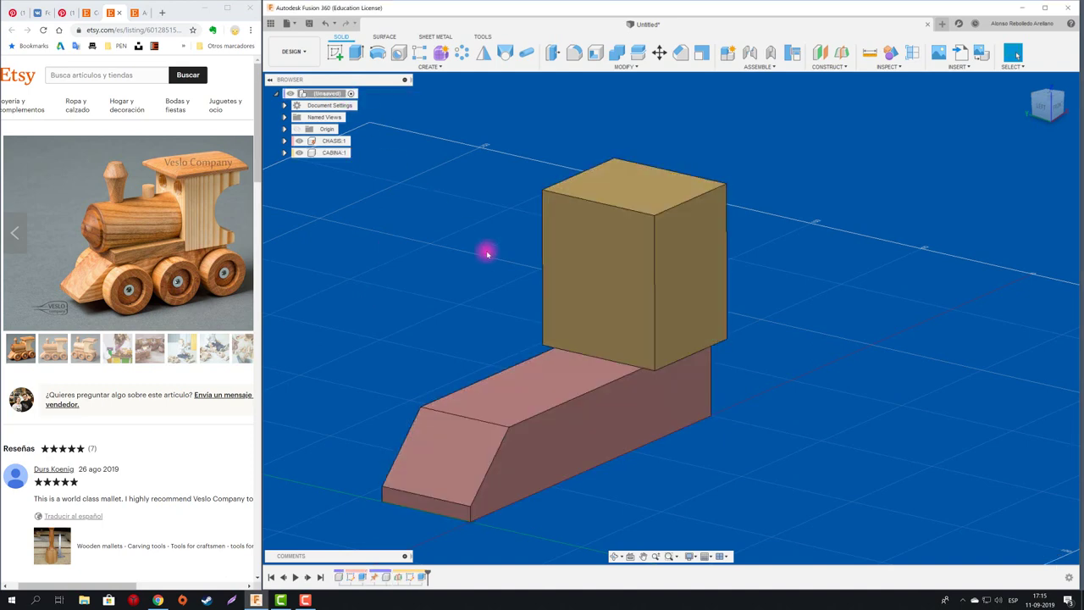
pyautogui.moveTo(487, 252)
pyautogui.keyDown('shift'); pyautogui.mouseDown(button='middle')
pyautogui.moveTo(648, 355)
pyautogui.moveTo(682, 277)
pyautogui.mouseUp(button='middle'); pyautogui.keyUp('shift')
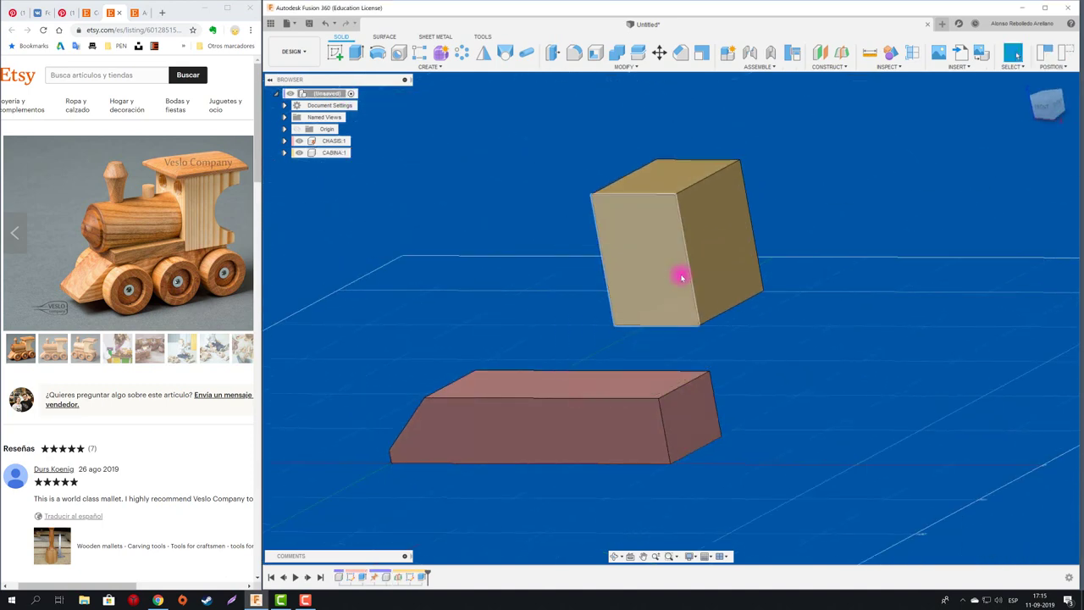
pyautogui.click(1064, 53)
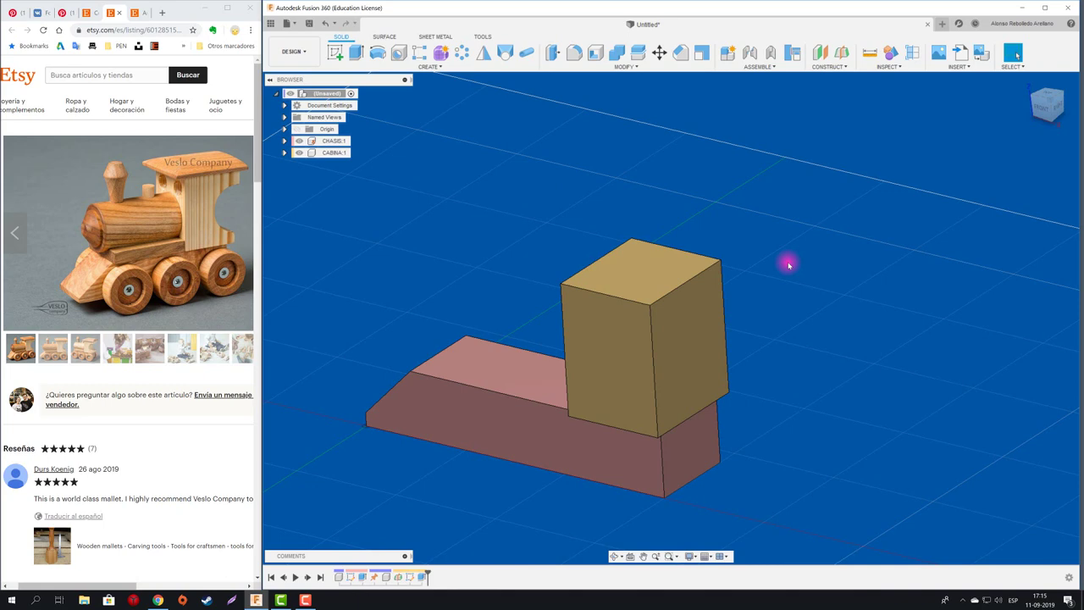
# - Create a Rigid as-built joint between CABINA and CHASIS
pyautogui.click(772, 54)
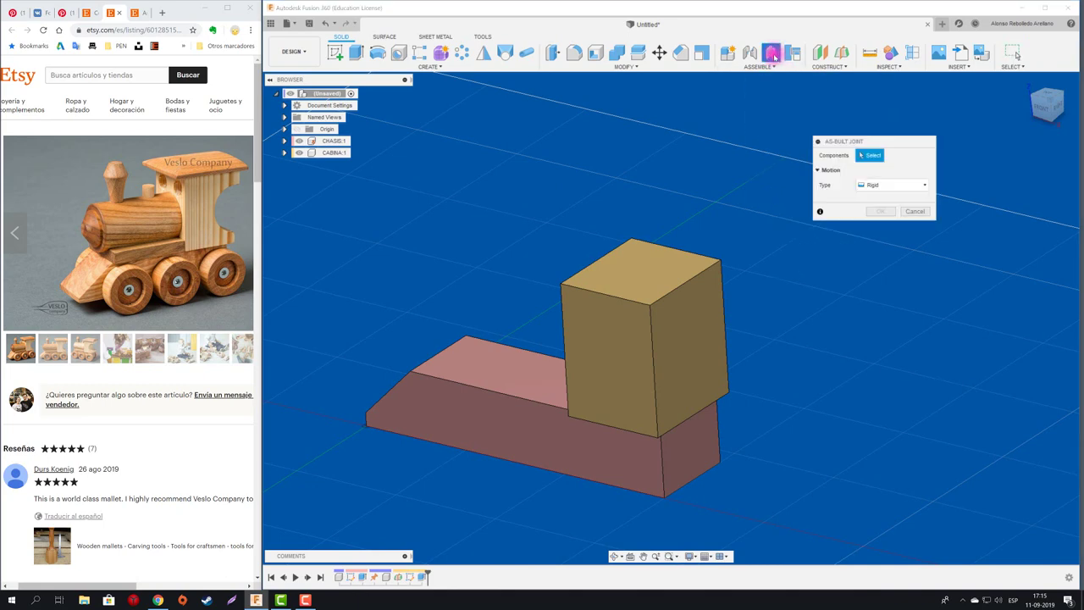
pyautogui.click(692, 352)
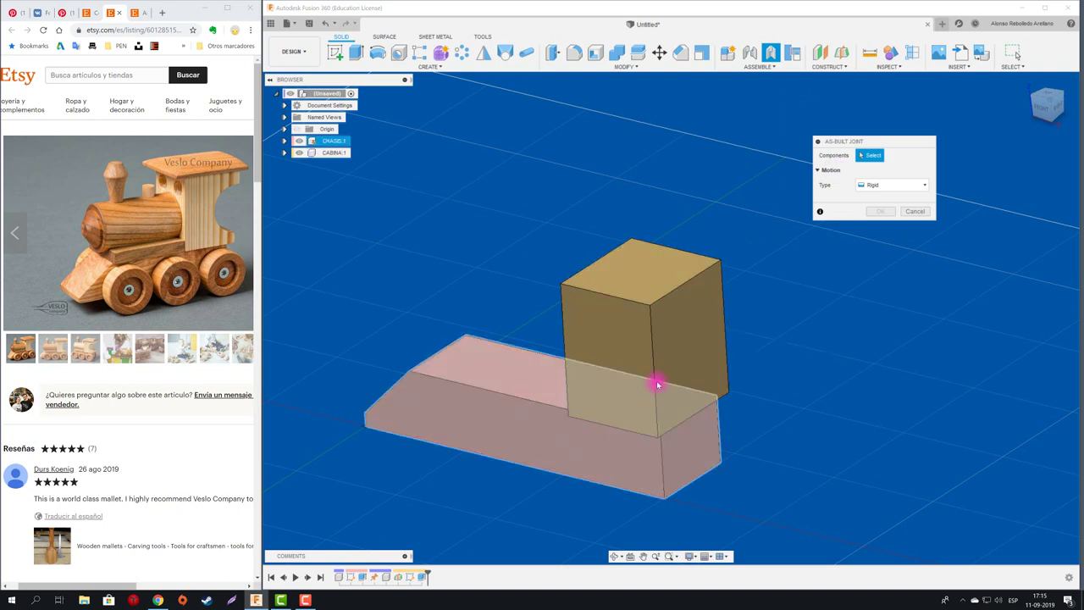
pyautogui.click(620, 328)
pyautogui.click(509, 424)
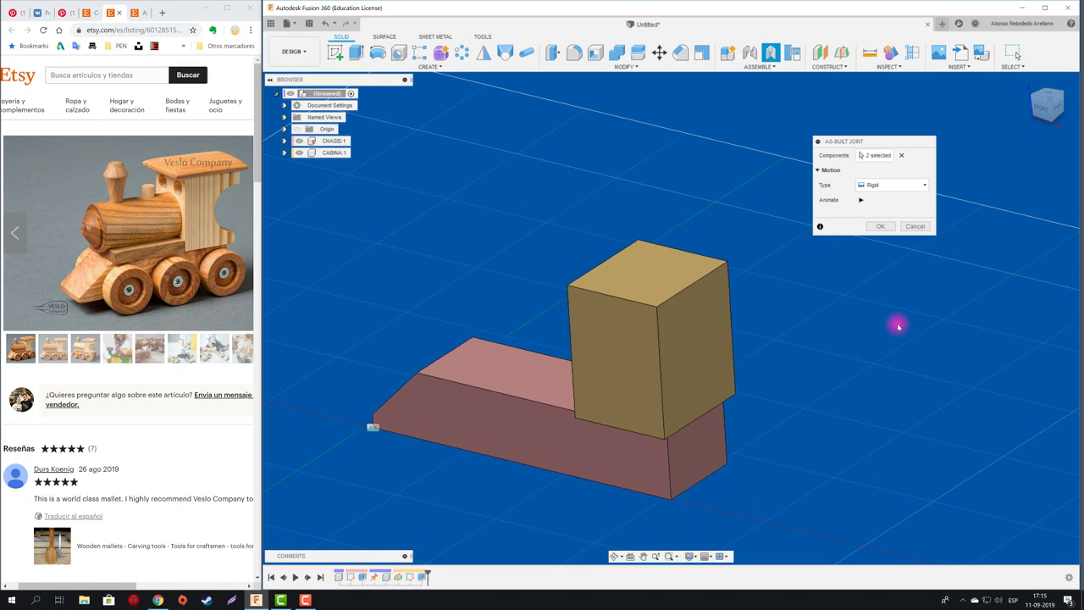
pyautogui.click(873, 188)
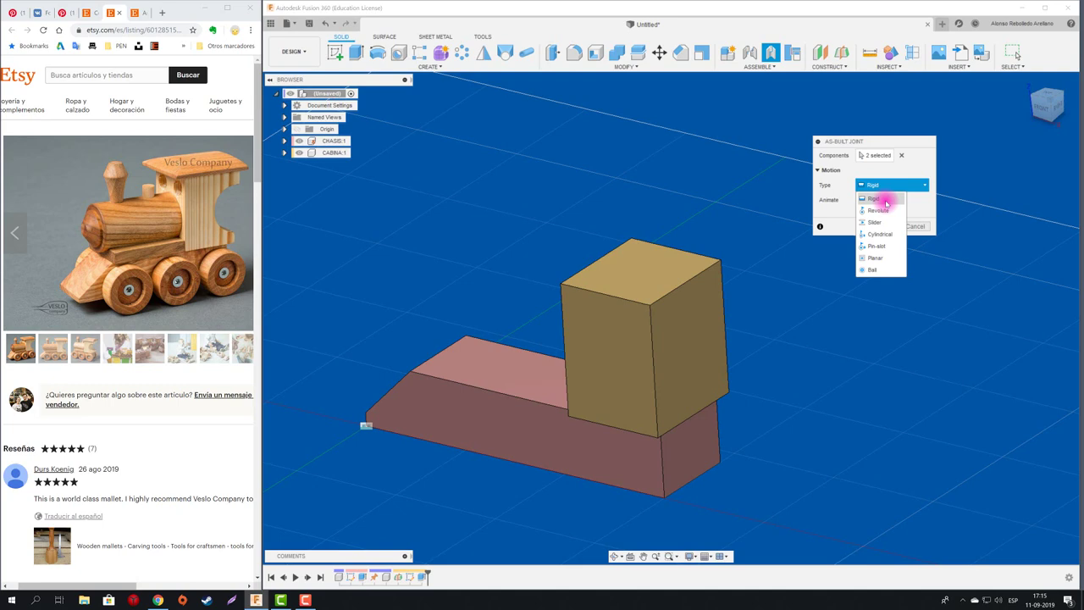
pyautogui.click(883, 202)
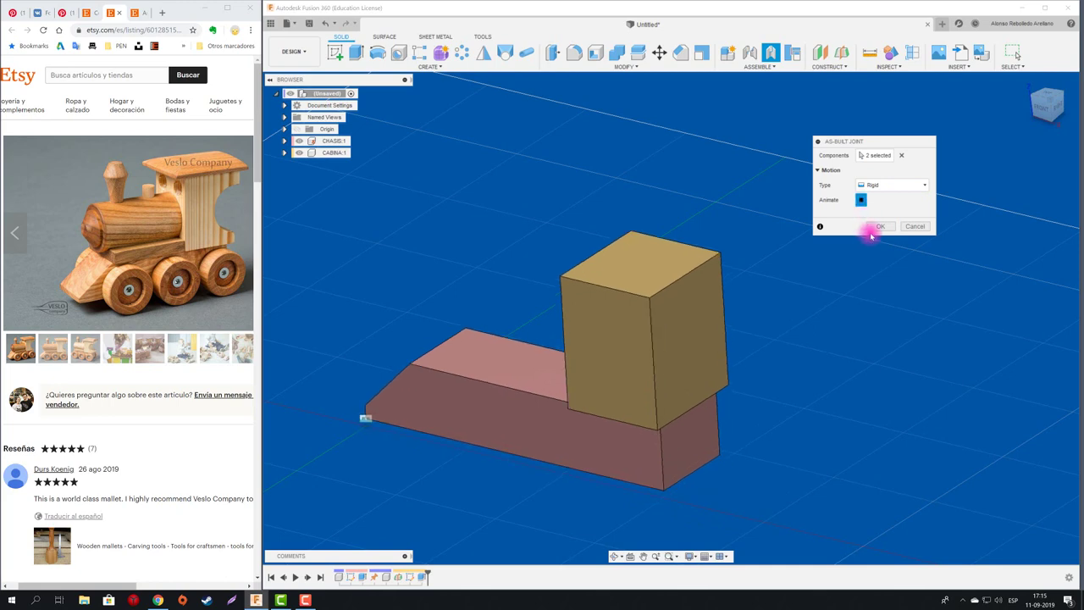
pyautogui.click(880, 226)
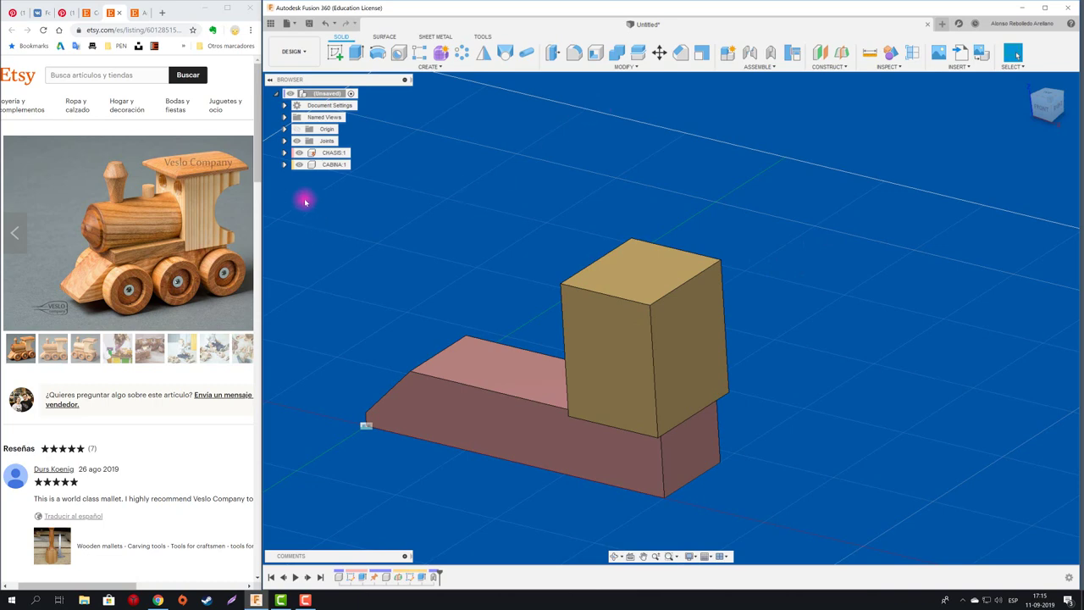
# - Expand the Joints folder to inspect the new Rigid1 joint
pyautogui.click(285, 141)
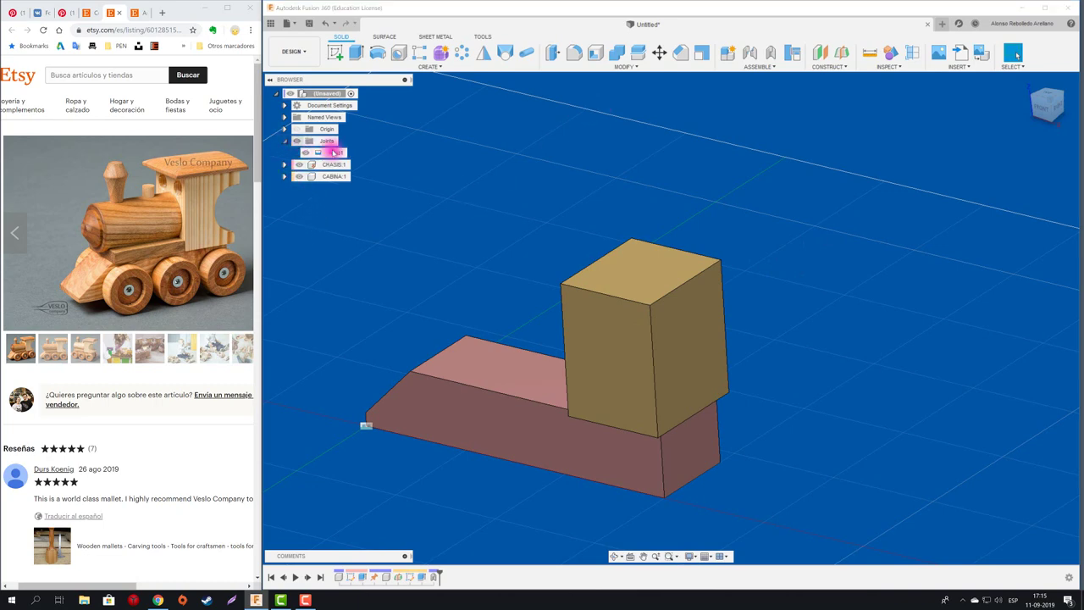
pyautogui.click(337, 155)
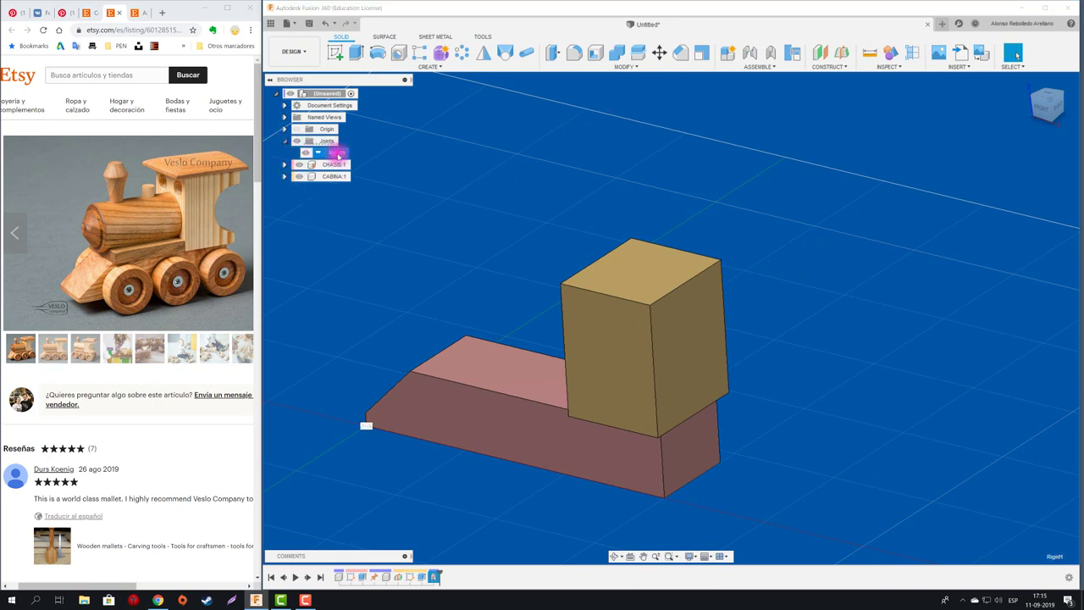
pyautogui.rightClick(338, 155)
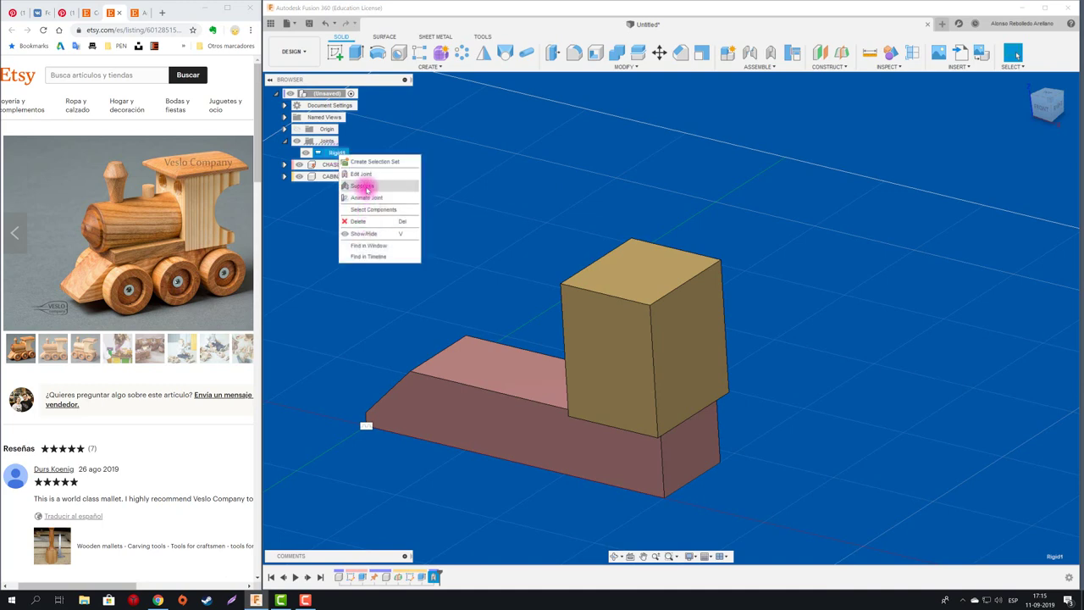
pyautogui.click(462, 191)
pyautogui.click(496, 203)
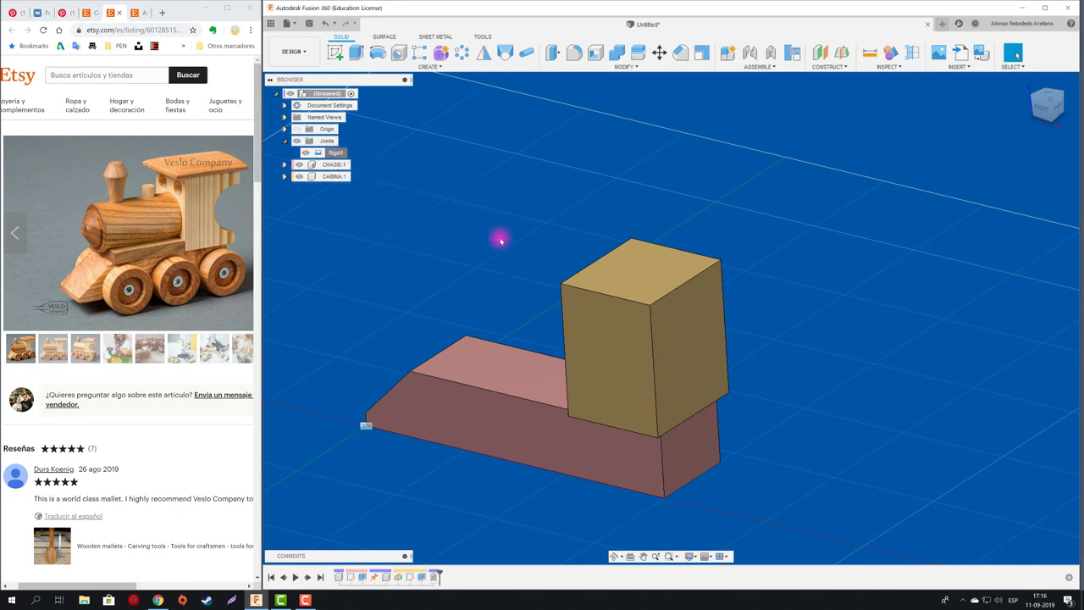
pyautogui.keyDown('shift'); pyautogui.moveTo(501, 240); pyautogui.dragTo(498, 235, button='middle'); pyautogui.keyUp('shift')
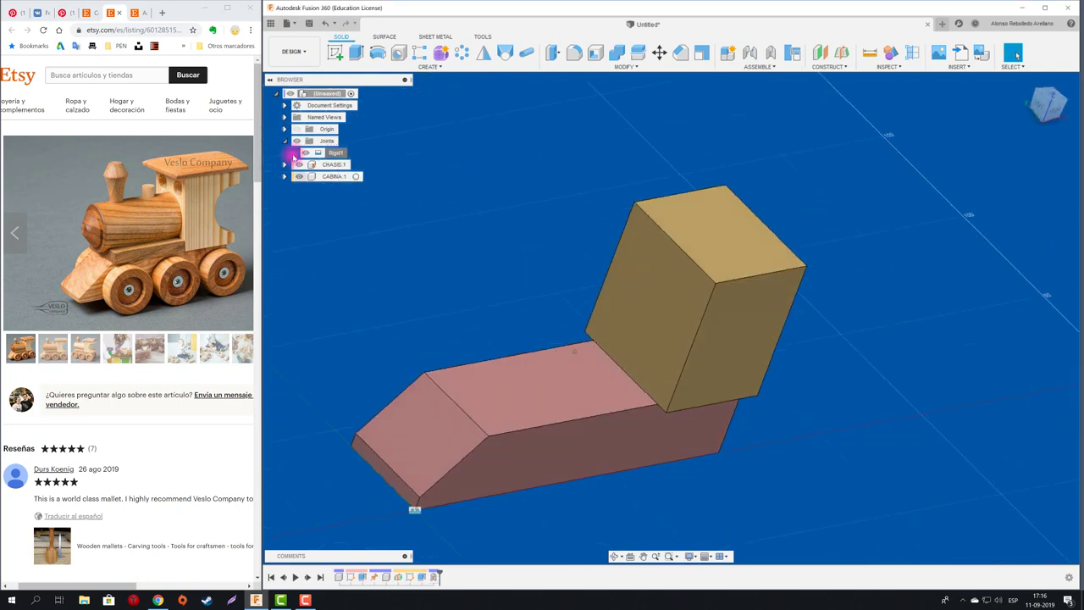
pyautogui.click(285, 140)
pyautogui.keyDown('shift'); pyautogui.moveTo(540, 189); pyautogui.dragTo(541, 191, button='middle'); pyautogui.keyUp('shift')
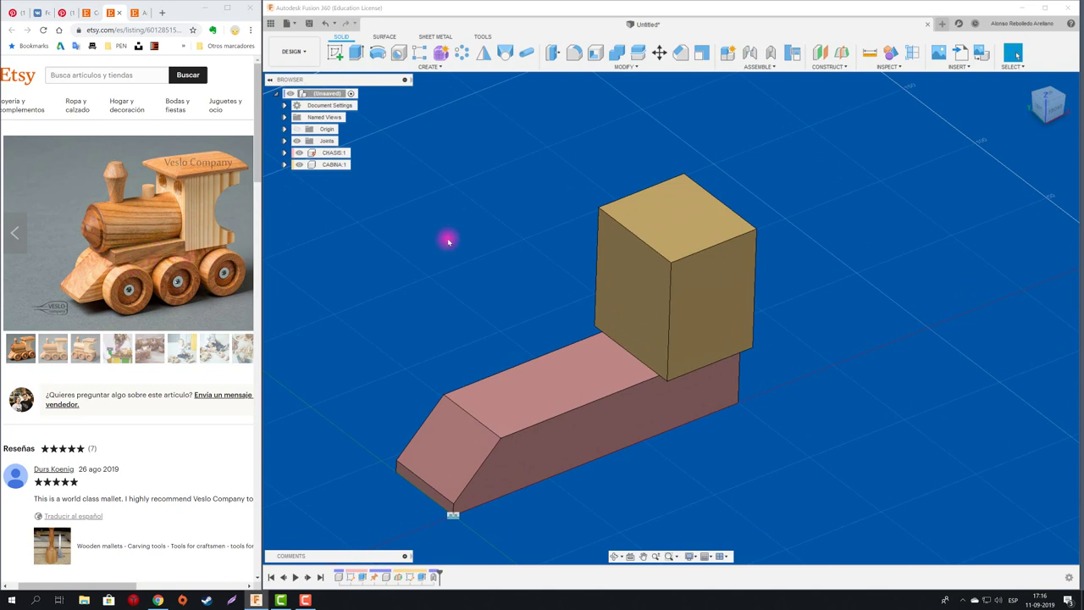
# - Create the active component PLATAFORMA CALDERA under CHASIS:1 and sketch on the chassis top face
pyautogui.click(728, 55)
pyautogui.click(572, 383)
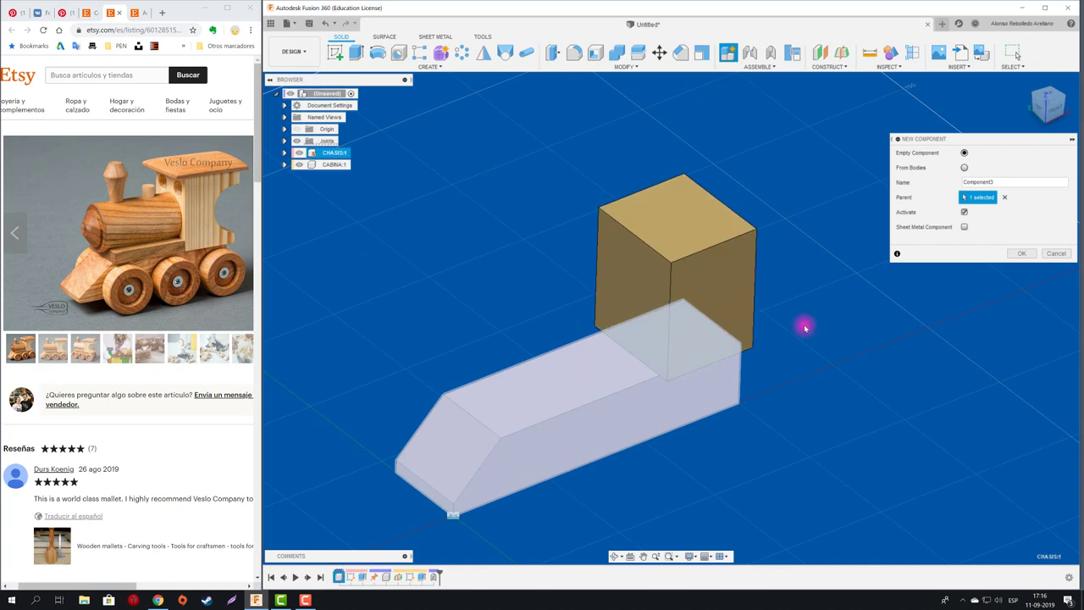
pyautogui.click(991, 180)
pyautogui.write('PLATAFORMA CALDERA')
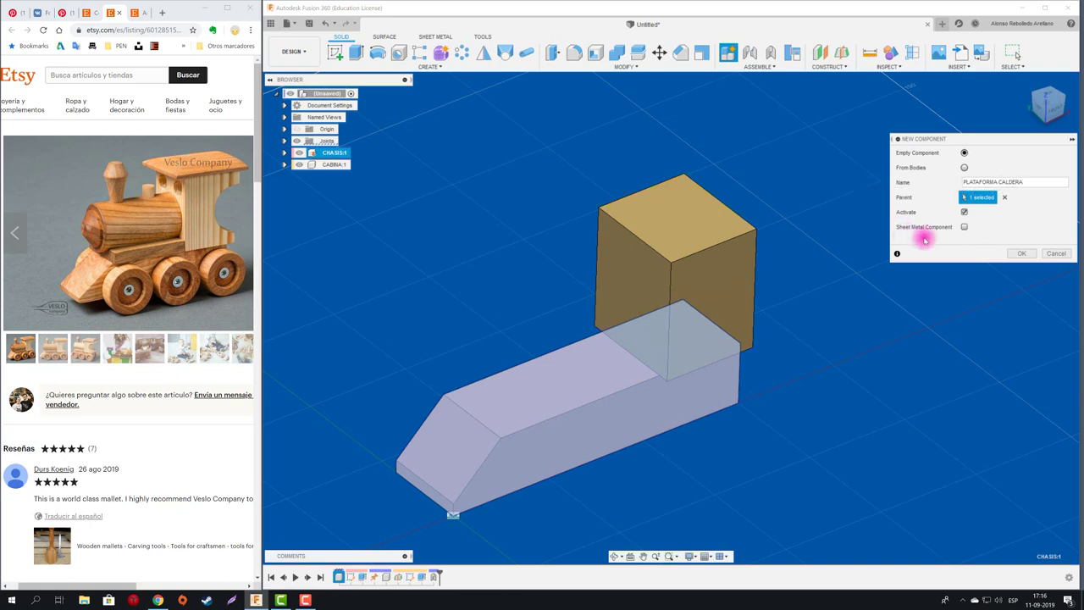
pyautogui.click(1021, 253)
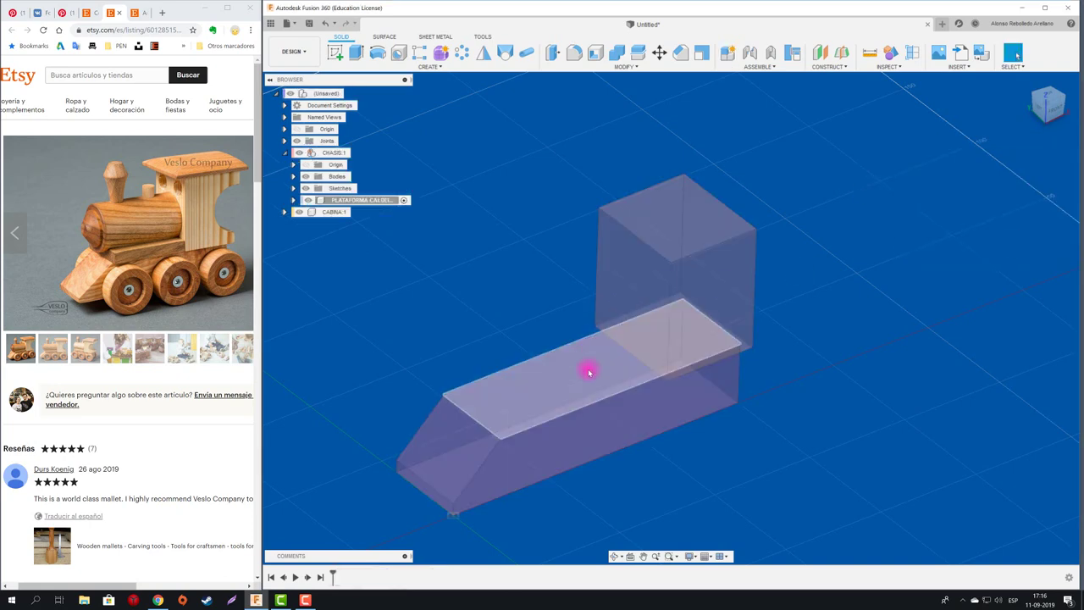
pyautogui.click(544, 385)
# - Project the chassis top-face edges into the new sketch
pyautogui.click(336, 52)
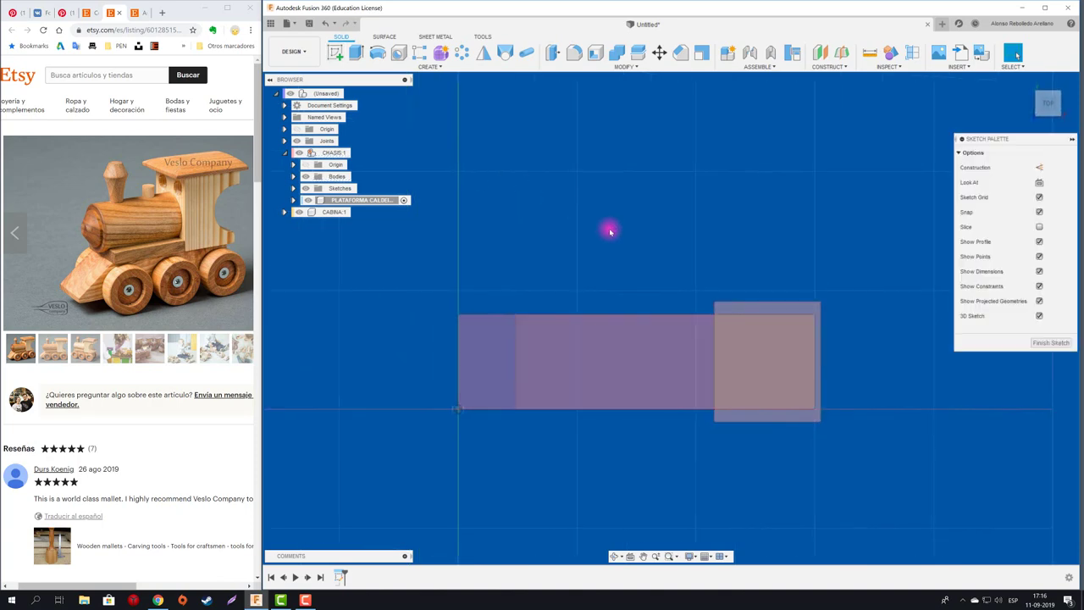
pyautogui.click(505, 53)
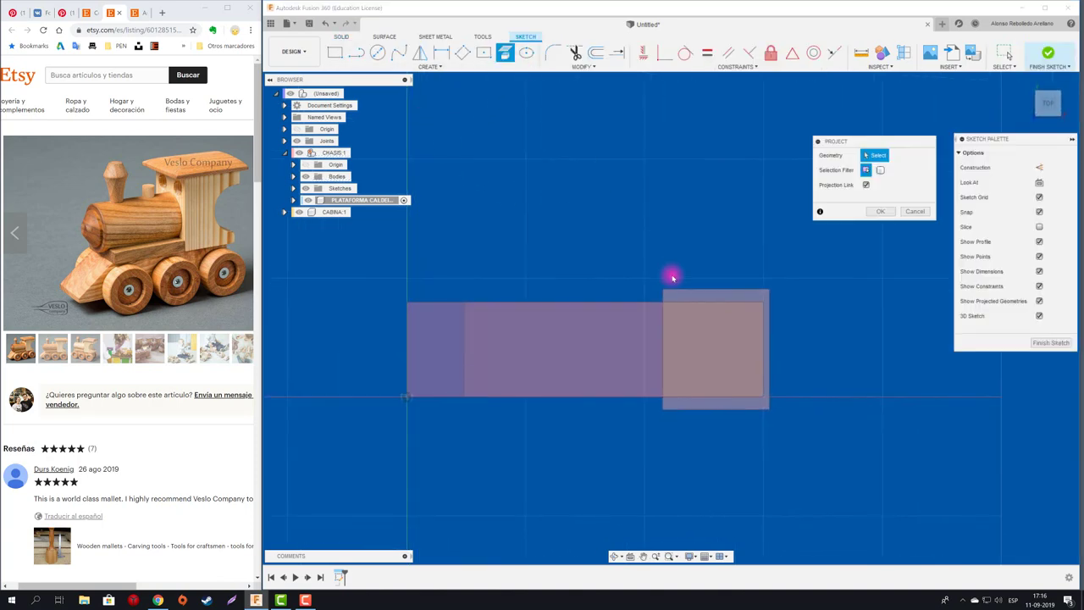
pyautogui.click(680, 291)
pyautogui.click(686, 411)
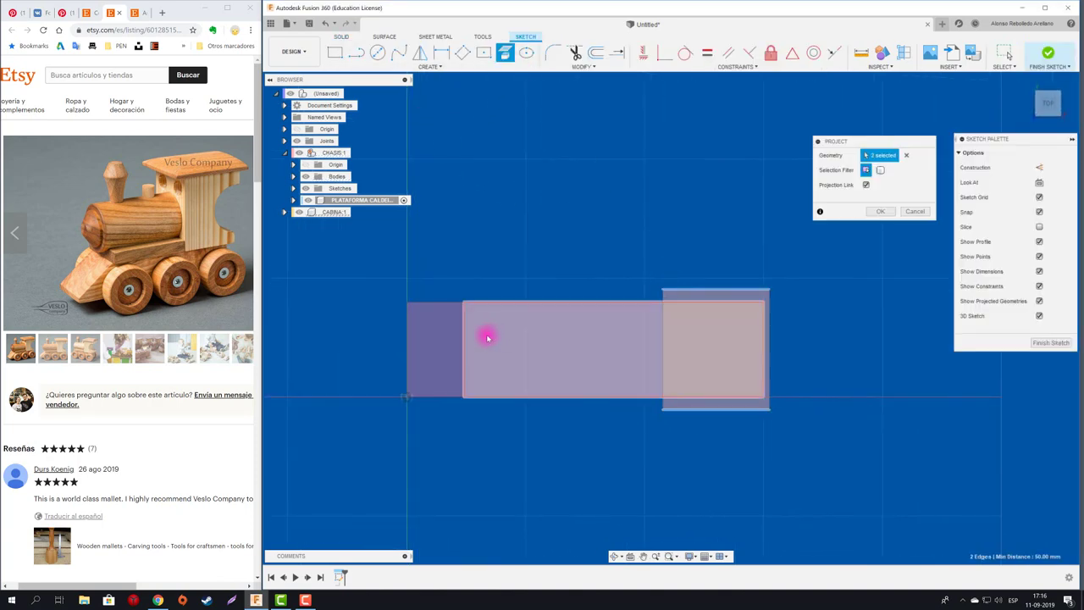
pyautogui.click(464, 351)
# - Draw the 50.8 mm platform rectangle on the chassis top ahead of the cab
pyautogui.click(336, 53)
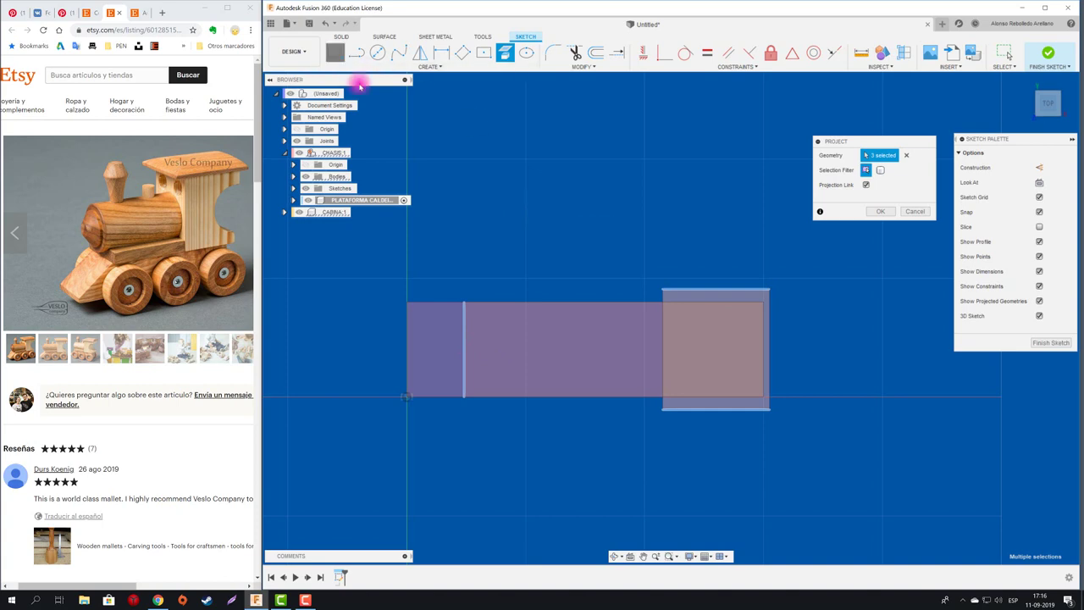
pyautogui.click(665, 288)
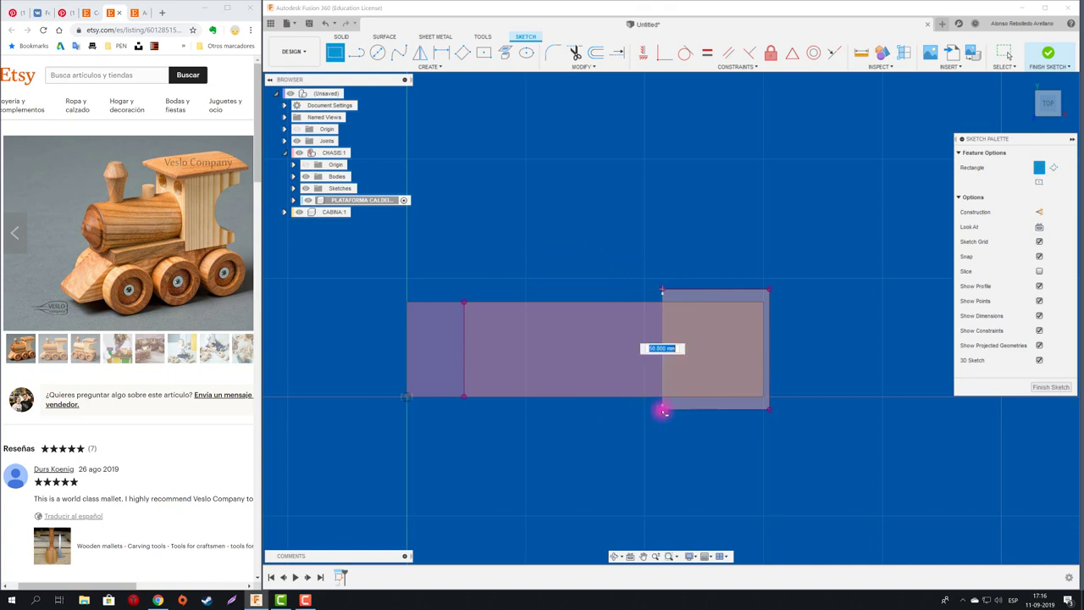
pyautogui.click(465, 409)
pyautogui.hotkey('shift', 'F5')
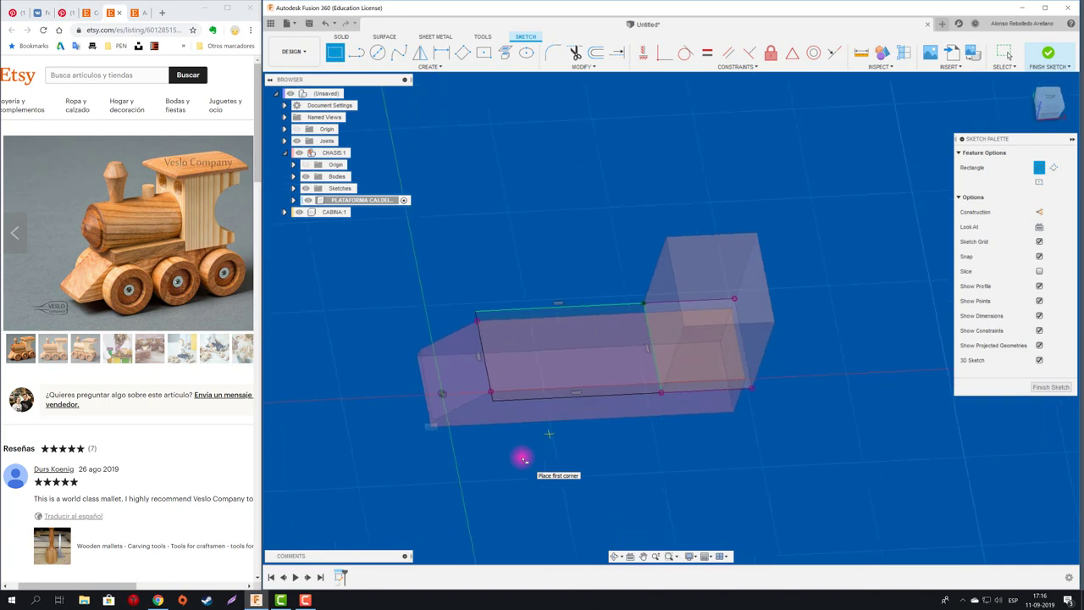
# - Extrude the platform rectangle 15 mm up into a plate in front of the cab
pyautogui.press('e')
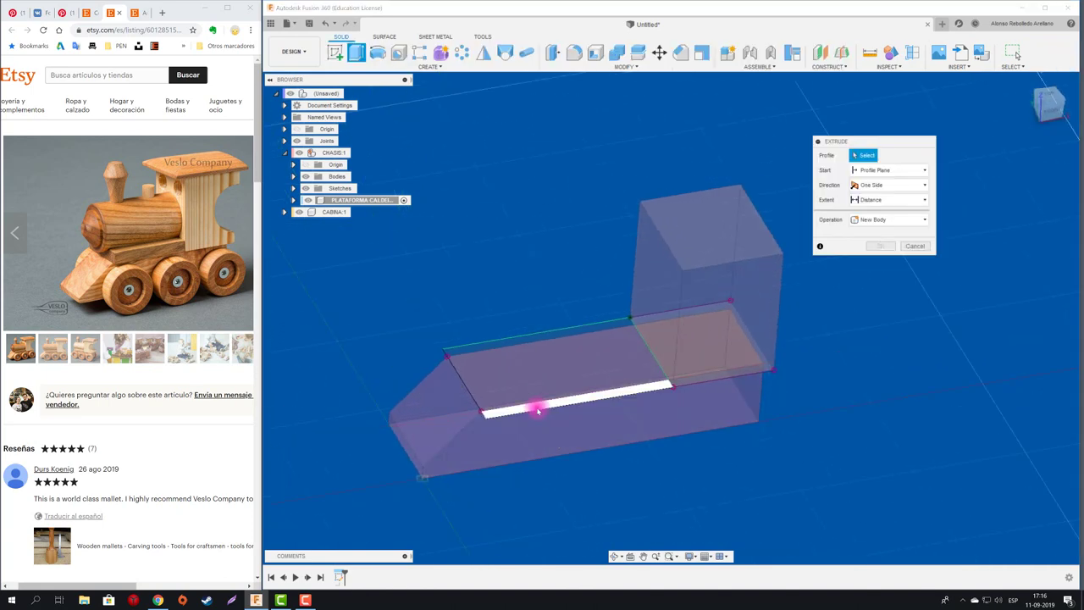
pyautogui.click(528, 382)
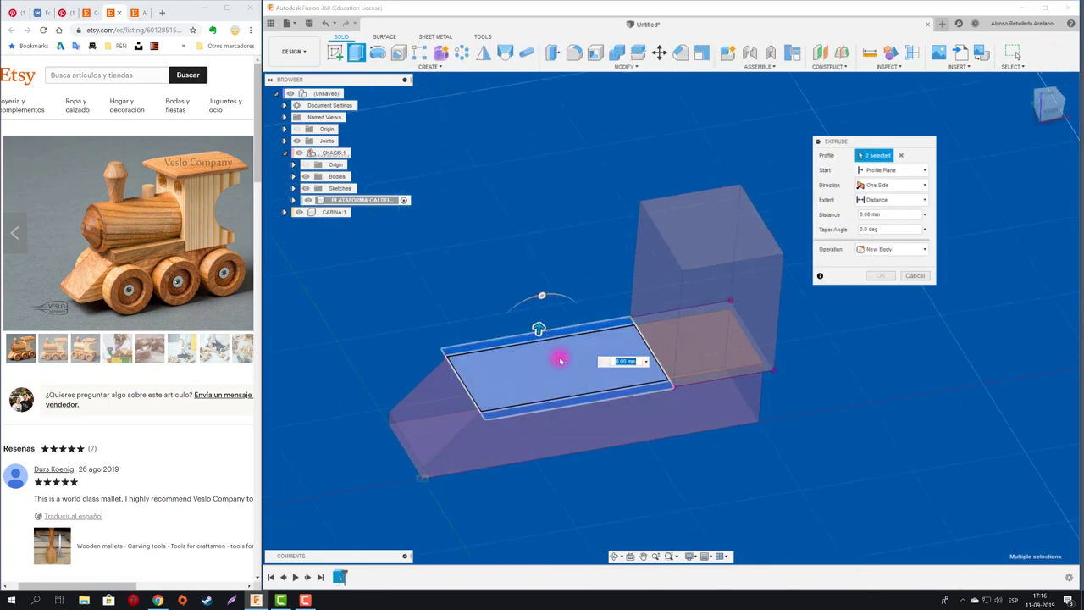
pyautogui.moveTo(559, 359); pyautogui.dragTo(540, 310)
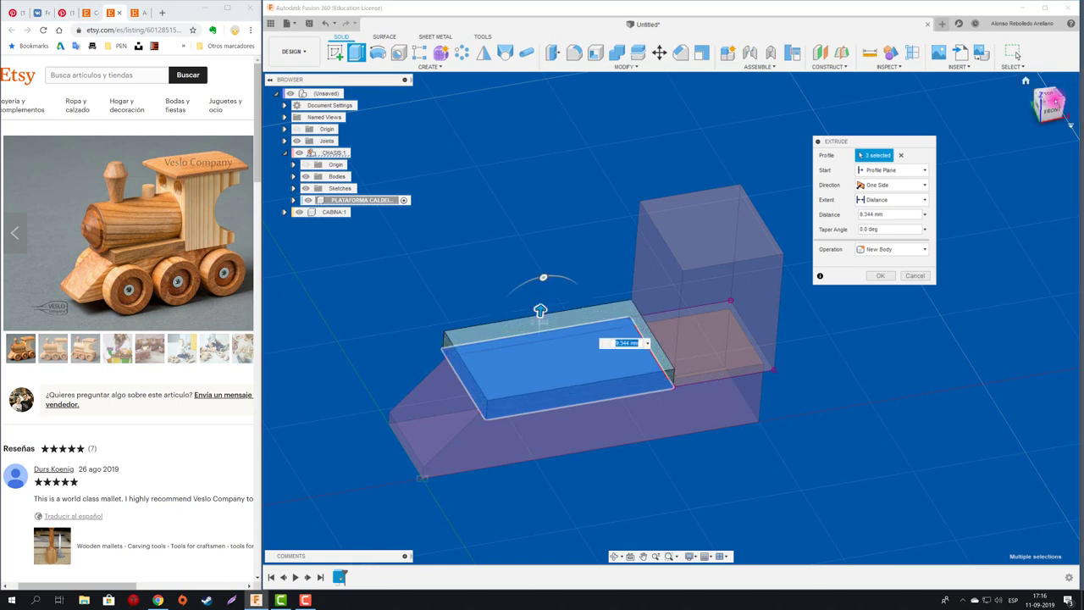
pyautogui.click(1050, 108)
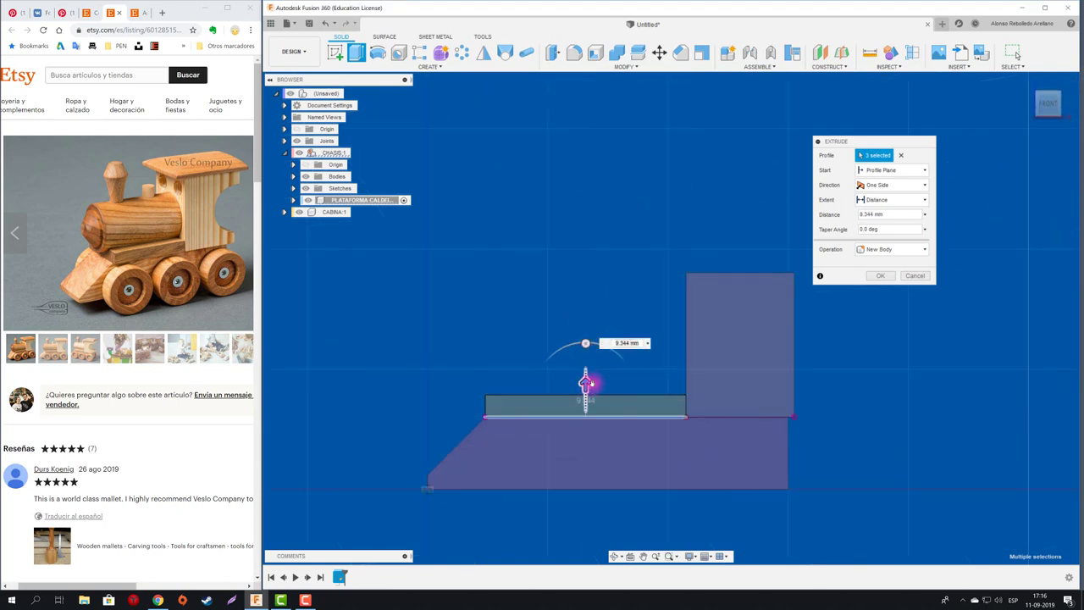
pyautogui.moveTo(584, 381); pyautogui.dragTo(584, 369)
pyautogui.write('15')
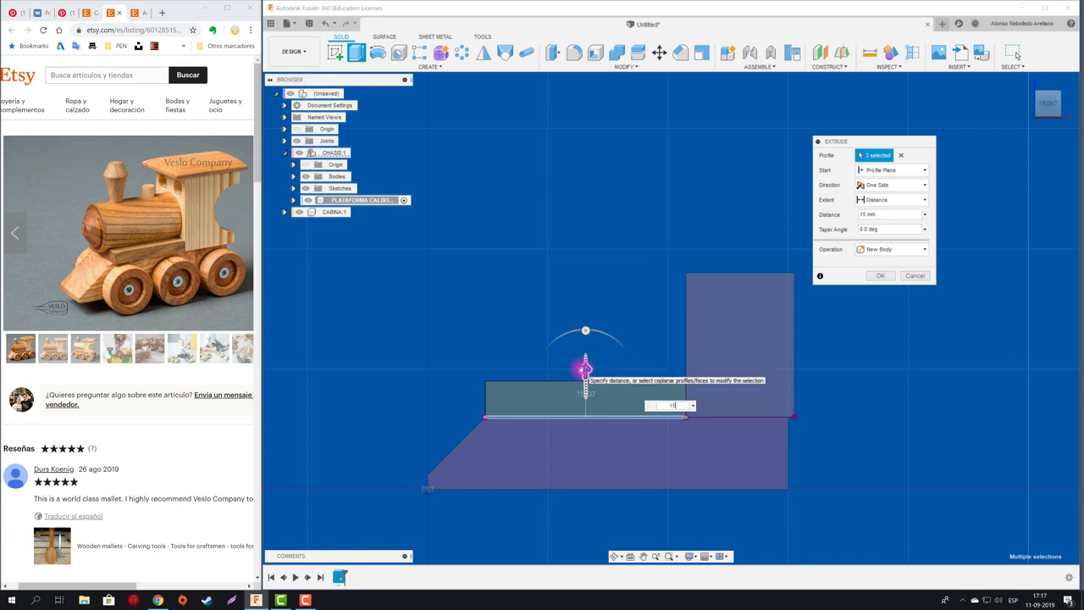
pyautogui.press('Return')
pyautogui.moveTo(583, 367)
pyautogui.keyDown('shift'); pyautogui.mouseDown(button='middle')
pyautogui.moveTo(571, 296)
pyautogui.moveTo(535, 212)
pyautogui.mouseUp(button='middle'); pyautogui.keyUp('shift')
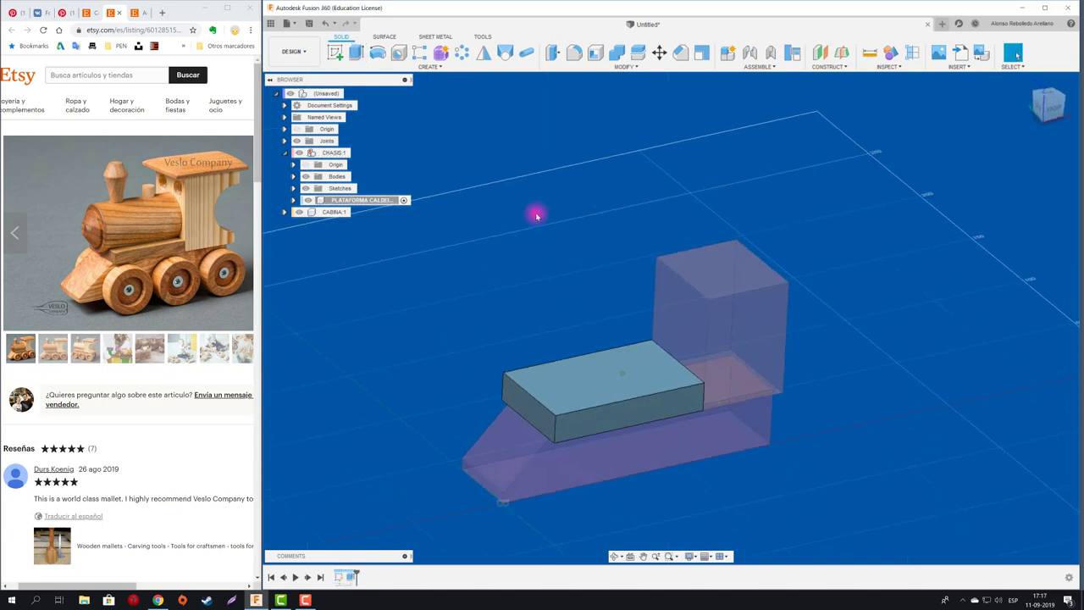
# - Activate the root and add a Rigid as-built joint between the boiler platform and cab
pyautogui.click(347, 93)
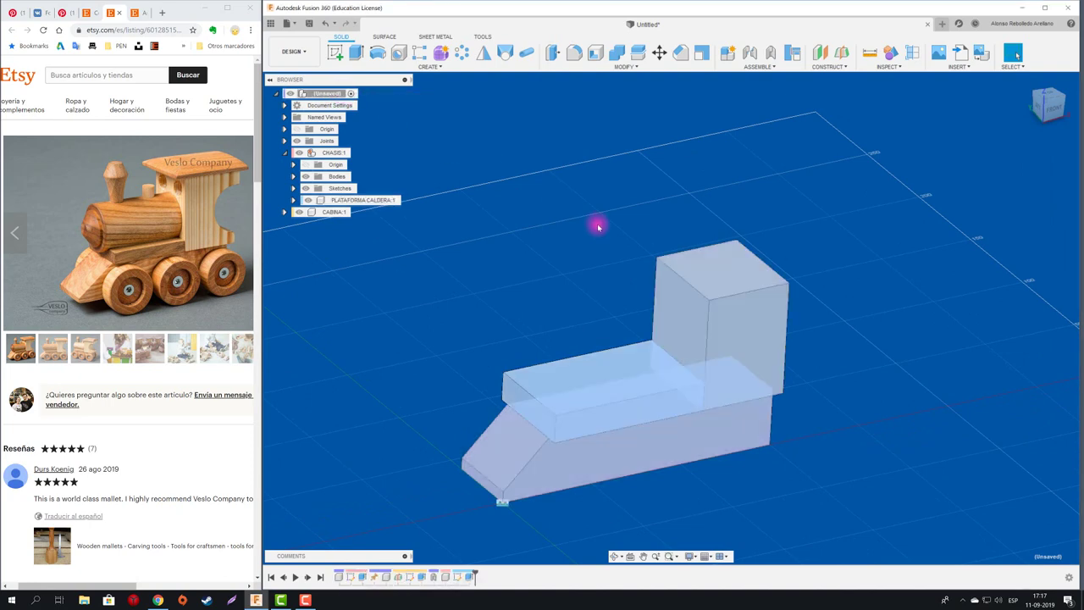
pyautogui.click(769, 53)
pyautogui.click(586, 419)
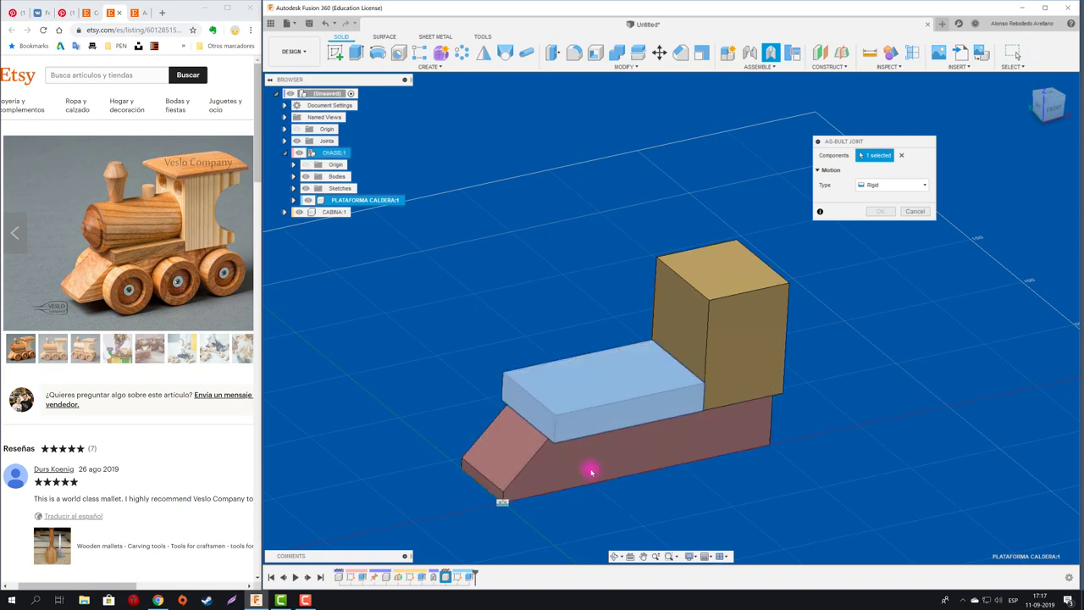
pyautogui.click(699, 310)
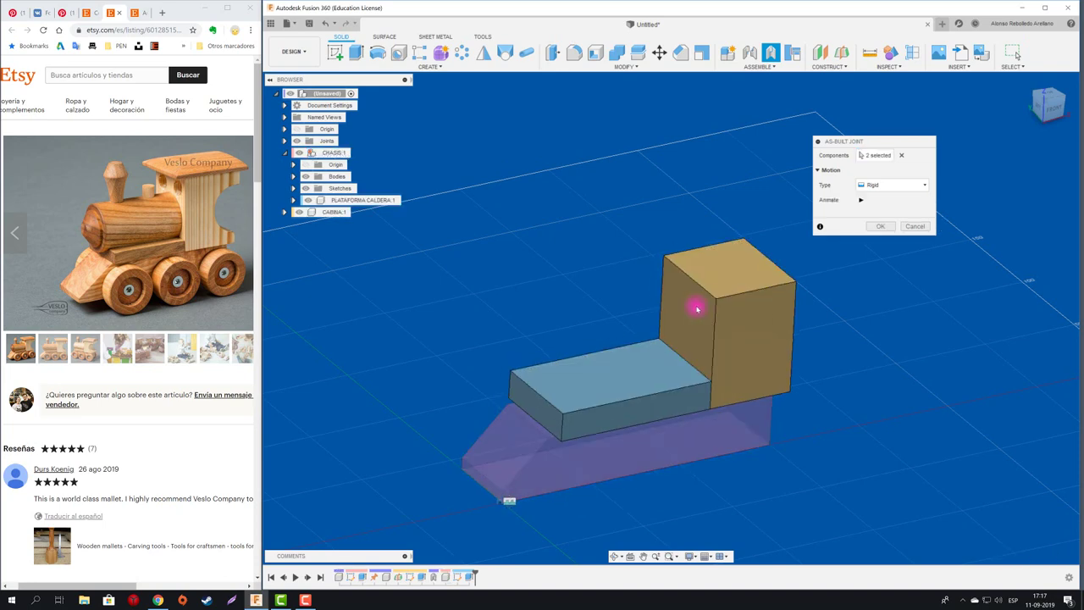
pyautogui.click(879, 226)
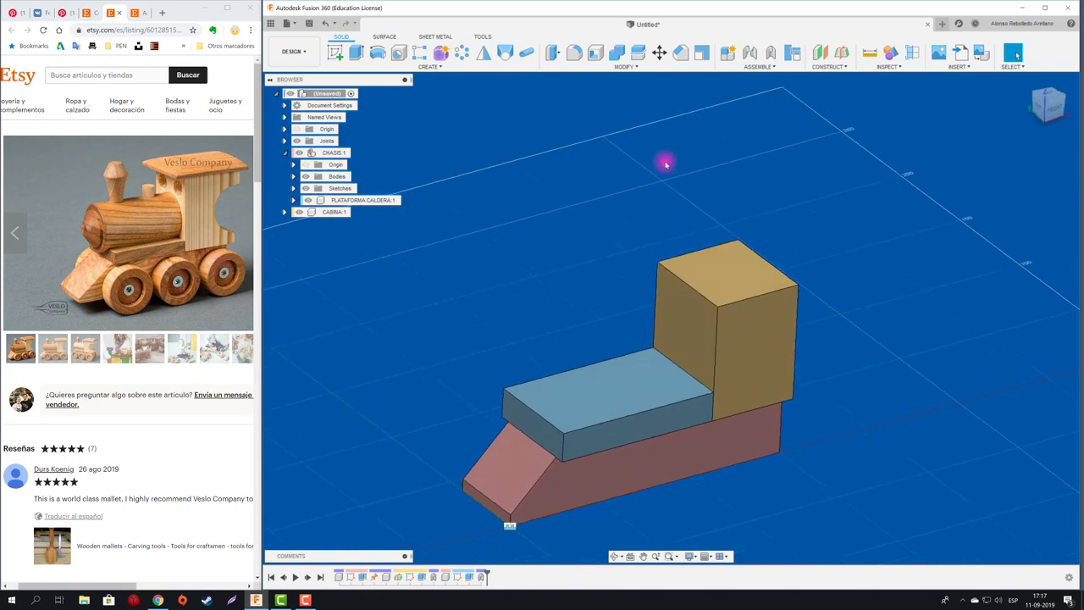
# - Create a new component named CALDERA
pyautogui.click(728, 52)
pyautogui.moveTo(999, 182); pyautogui.dragTo(928, 182)
pyautogui.write('CALDERA')
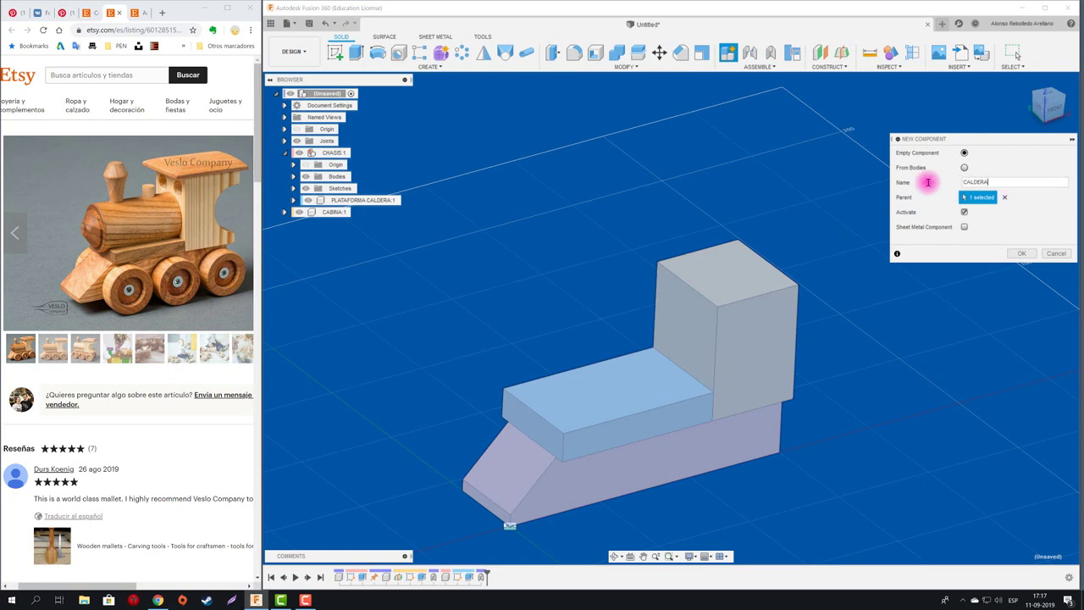
pyautogui.click(1021, 253)
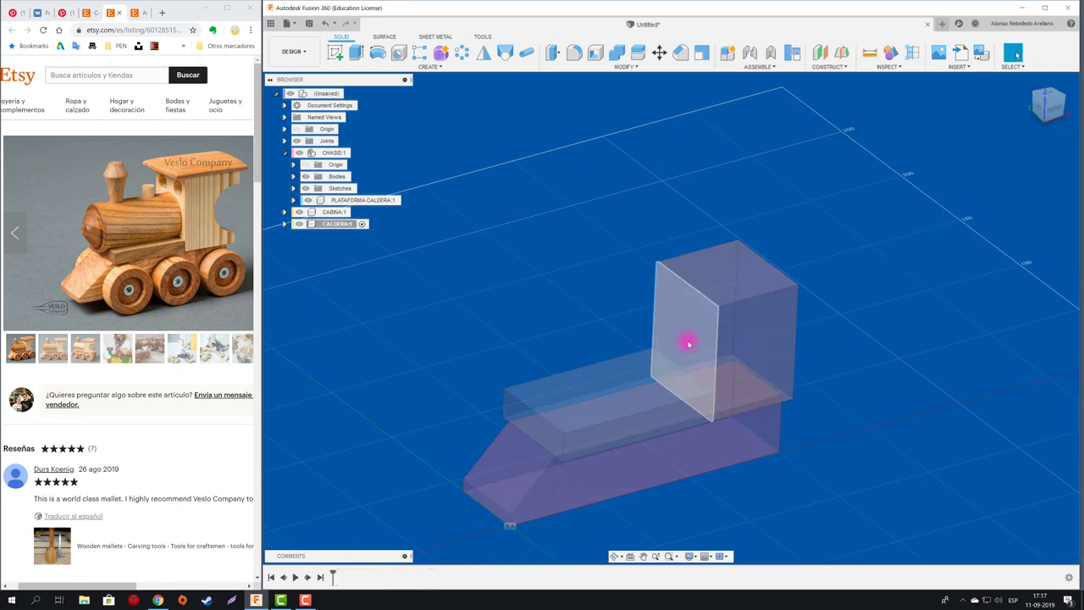
# - Start a sketch on the cabin's front face and project the cabin, platform and chassis outlines
pyautogui.click(689, 342)
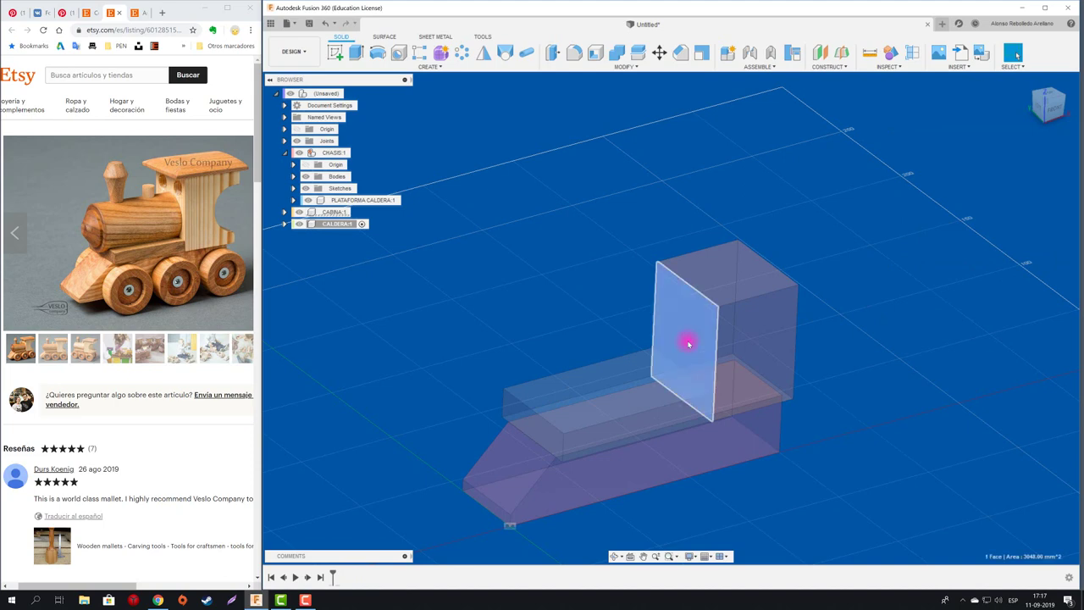
pyautogui.click(335, 53)
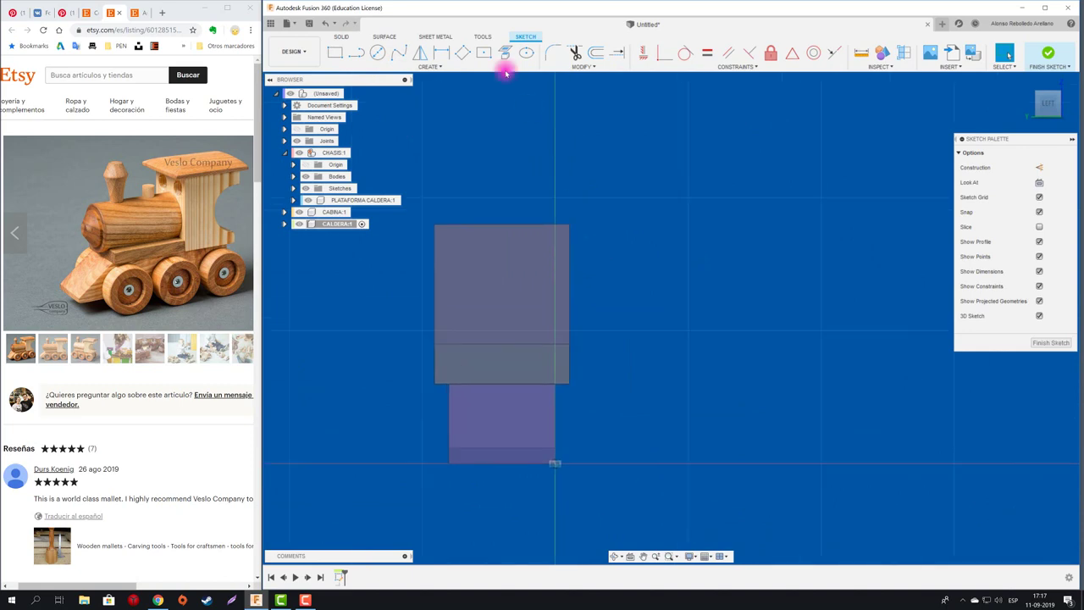
pyautogui.click(505, 52)
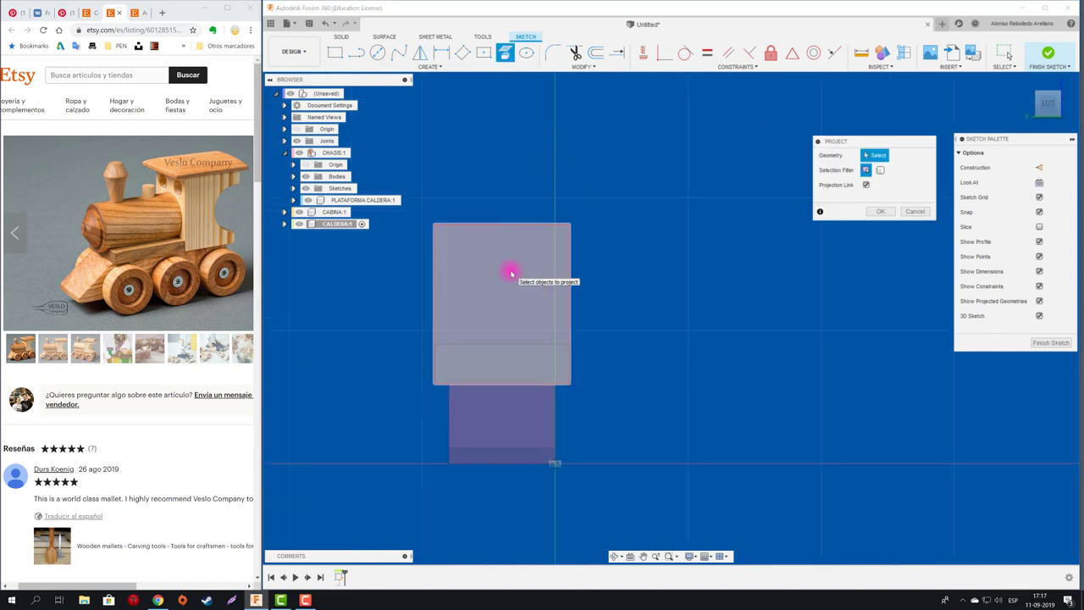
pyautogui.click(505, 339)
pyautogui.click(503, 355)
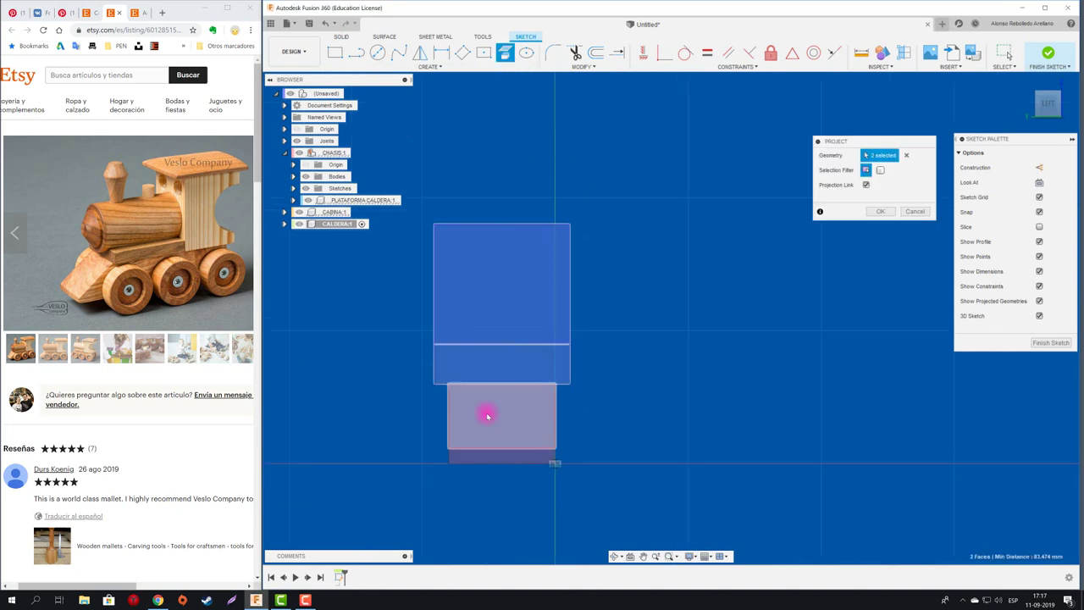
pyautogui.click(488, 413)
pyautogui.click(879, 211)
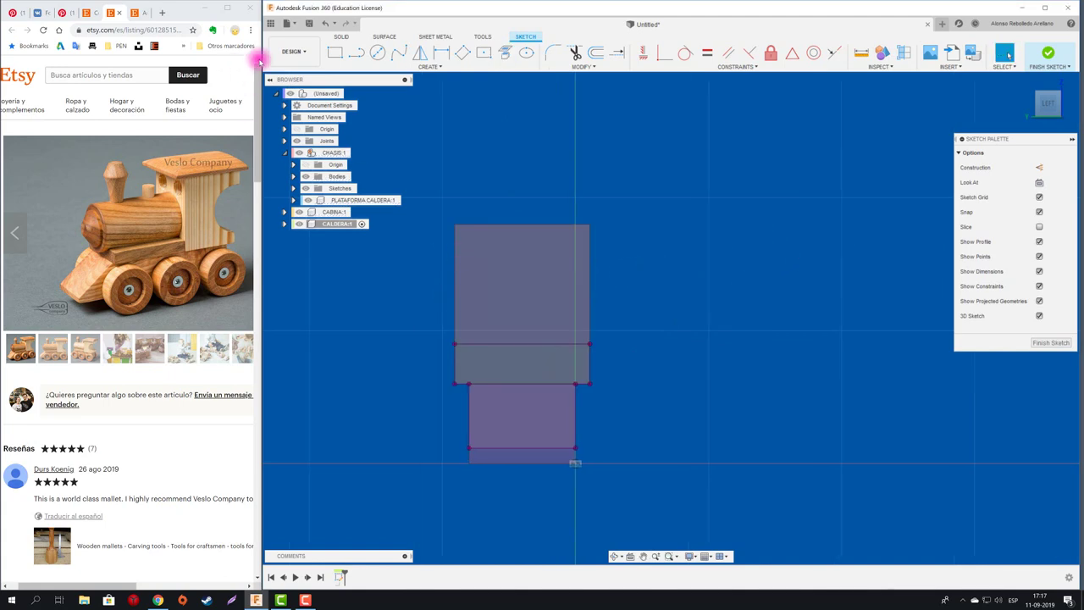
pyautogui.click(374, 53)
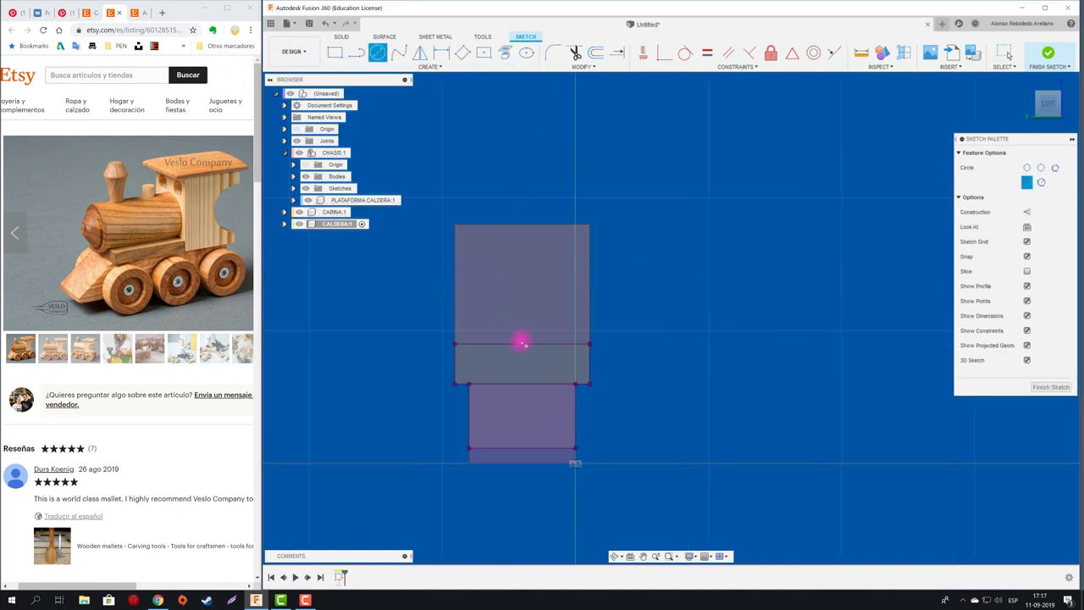
# - Draw a 40 mm circle over the platform and move it 4 mm downward
pyautogui.click(522, 298)
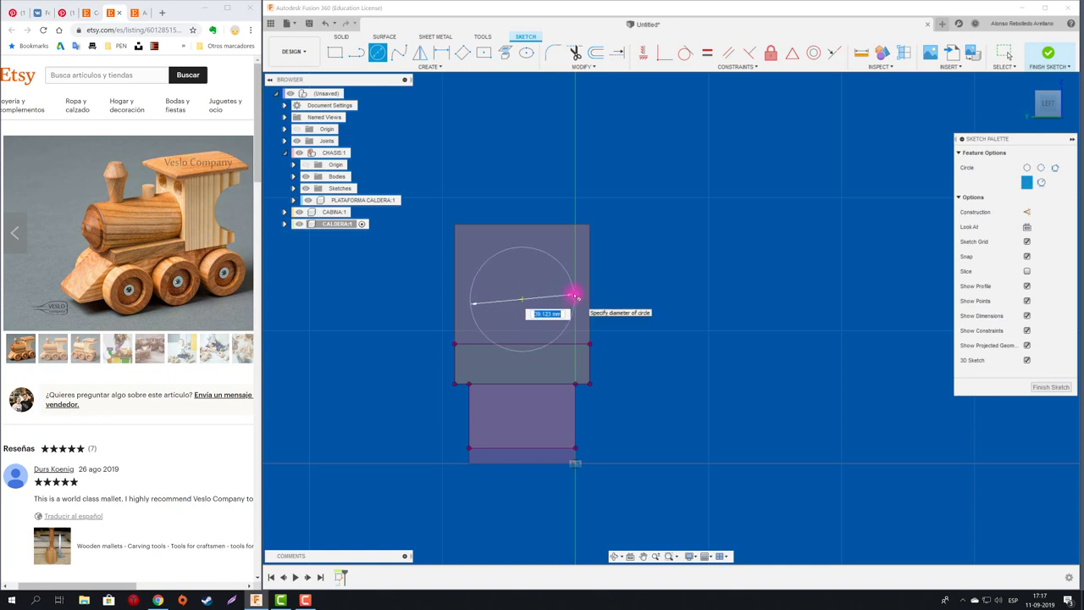
pyautogui.press('Return')
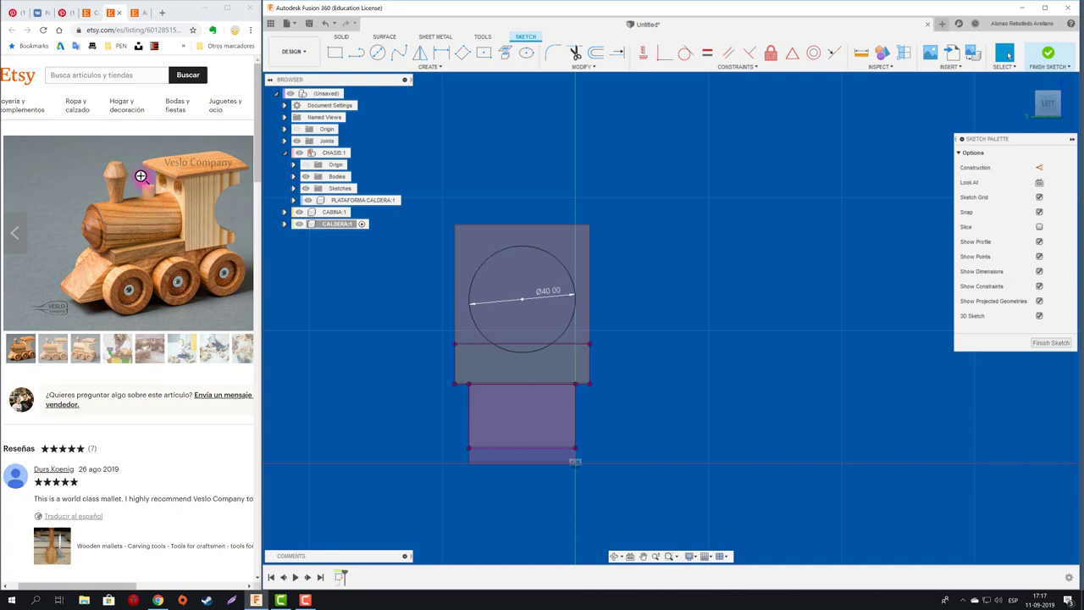
pyautogui.click(526, 251)
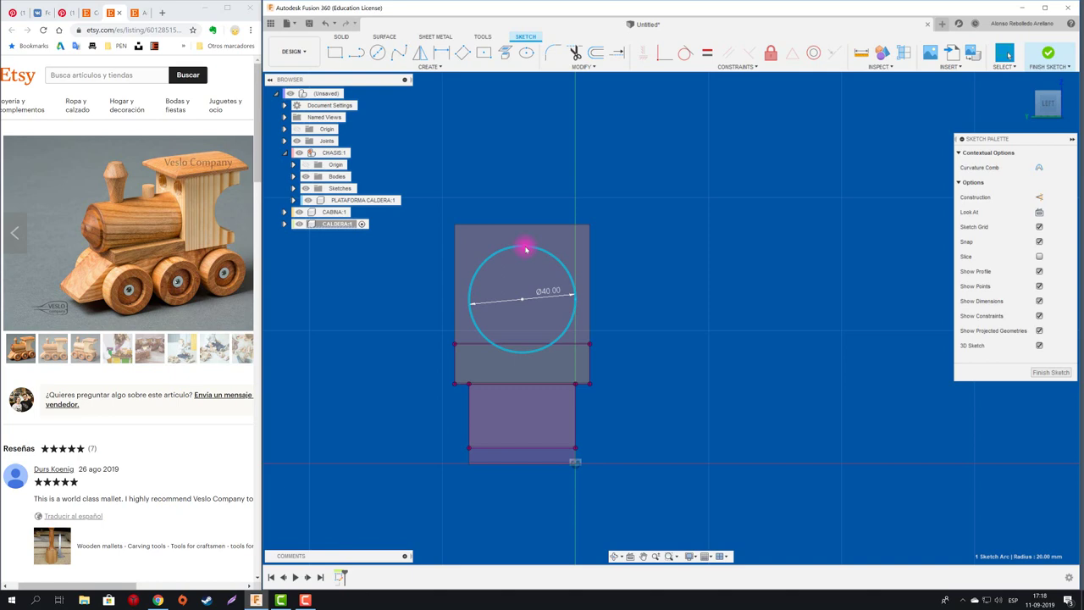
pyautogui.press('m')
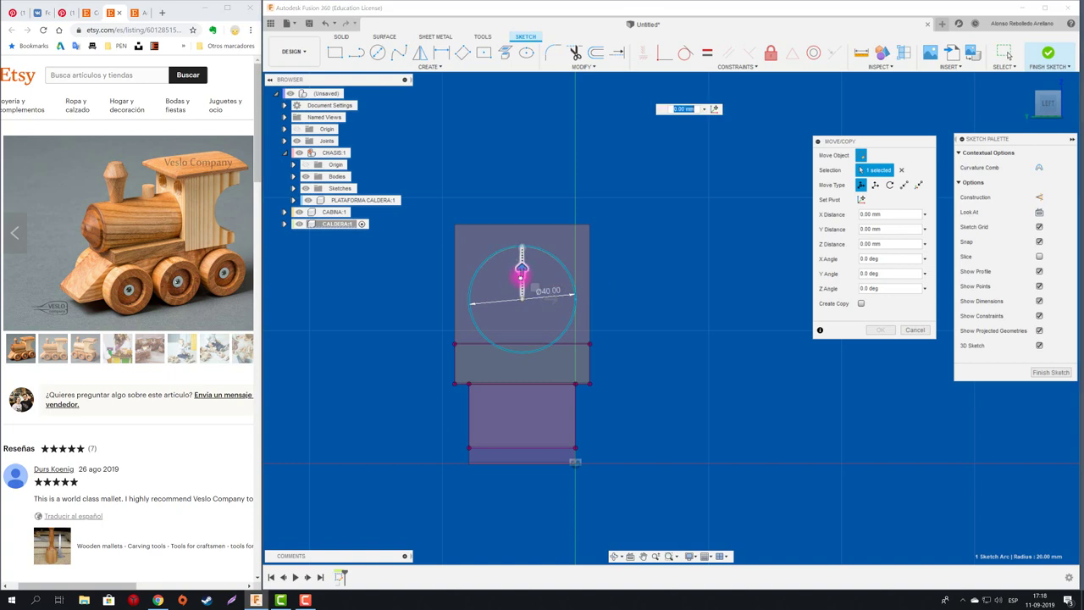
pyautogui.moveTo(521, 271); pyautogui.dragTo(522, 279)
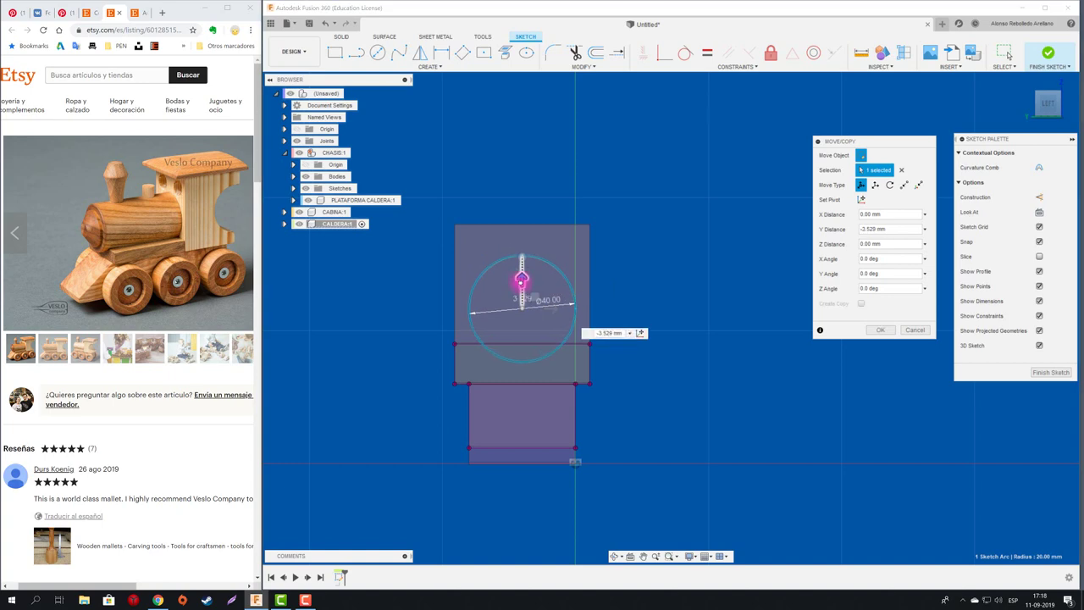
pyautogui.click(632, 335)
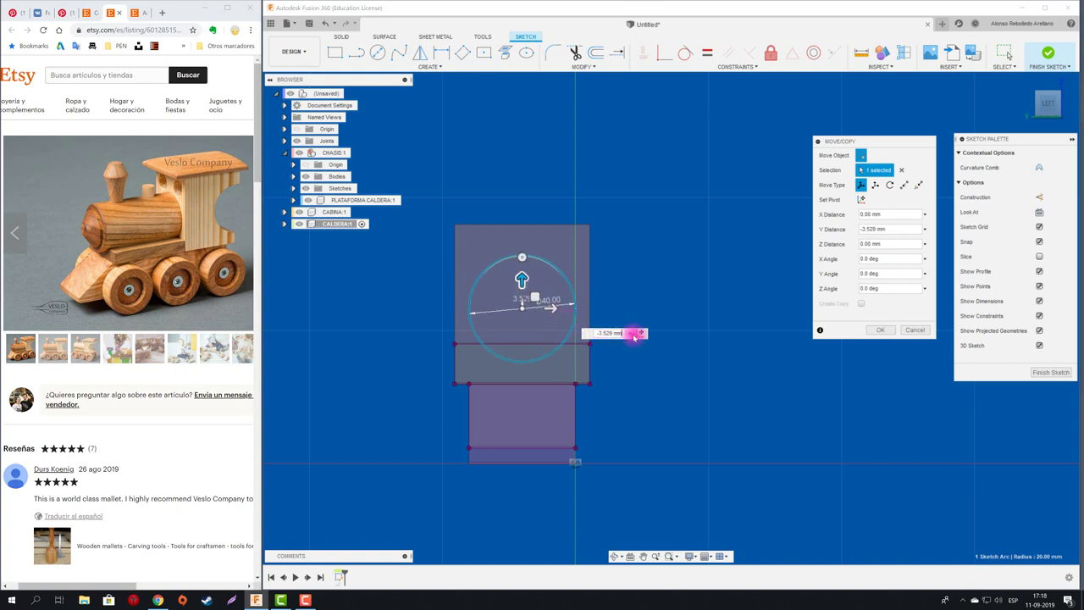
pyautogui.moveTo(625, 332); pyautogui.dragTo(579, 331)
pyautogui.write('-4')
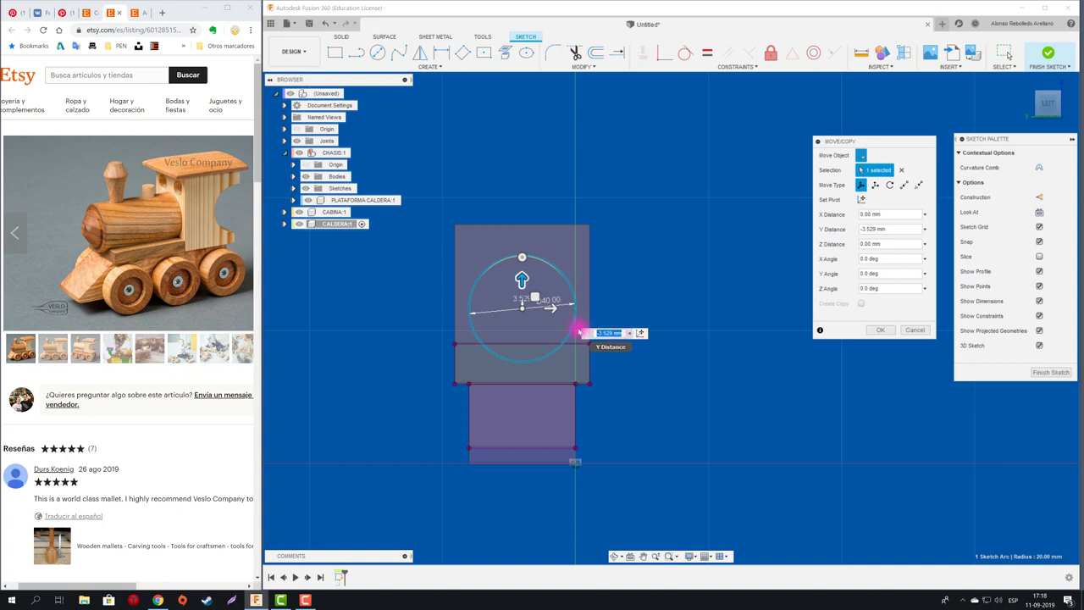
pyautogui.click(880, 330)
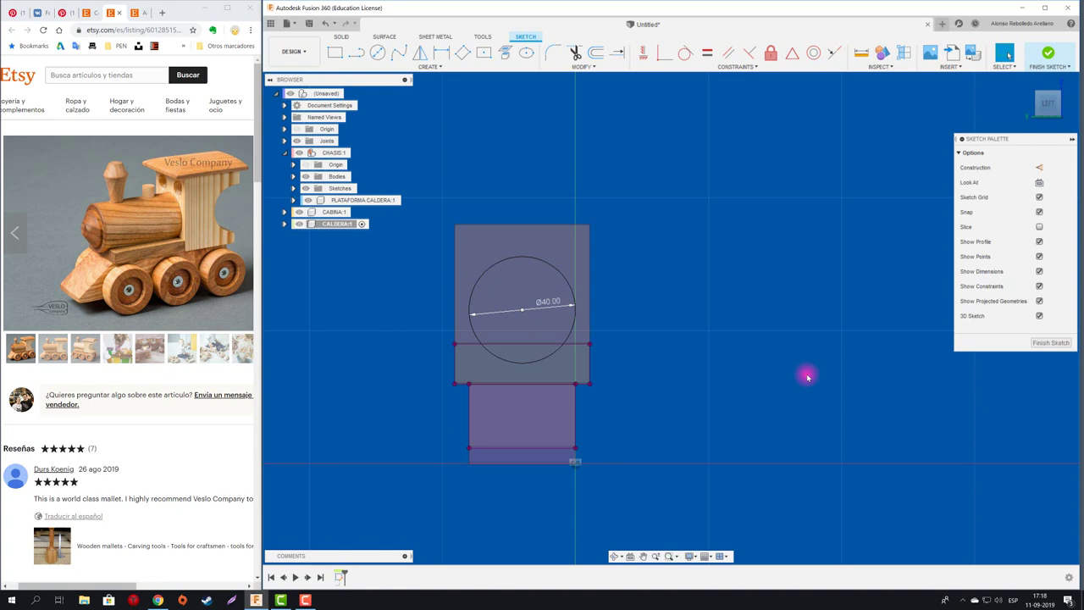
# - Extrude the 40 mm circle 90 mm forward into a new boiler cylinder body
pyautogui.press('F6')
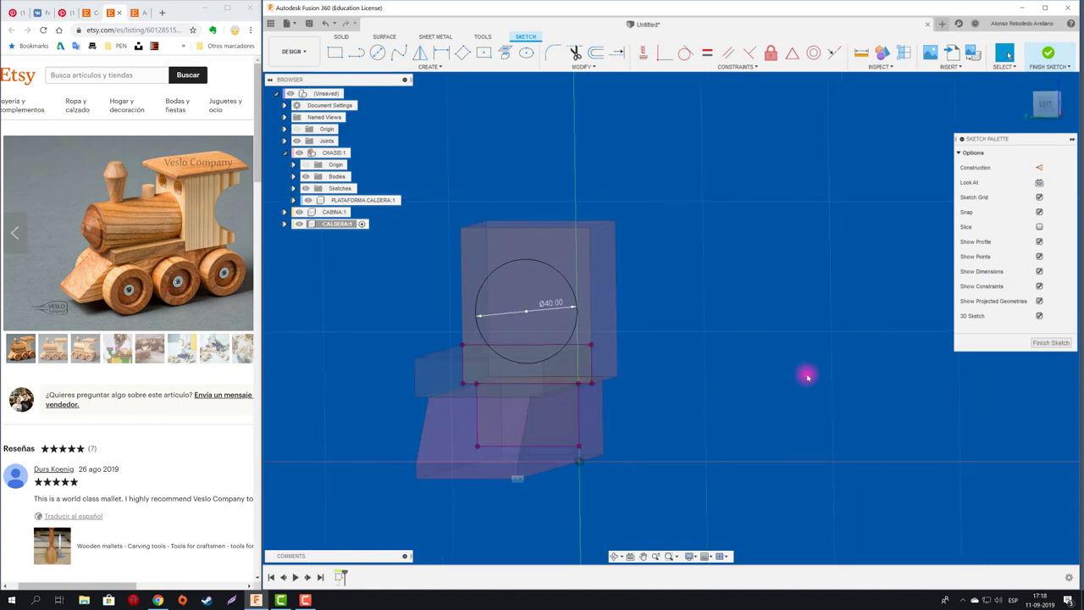
pyautogui.press('e')
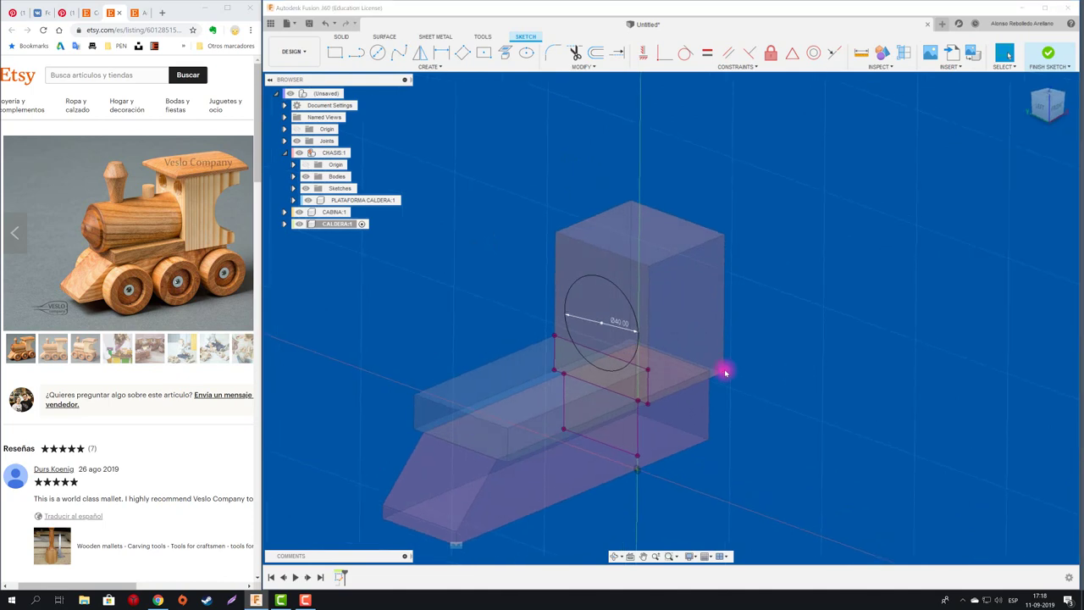
pyautogui.click(592, 332)
pyautogui.click(590, 324)
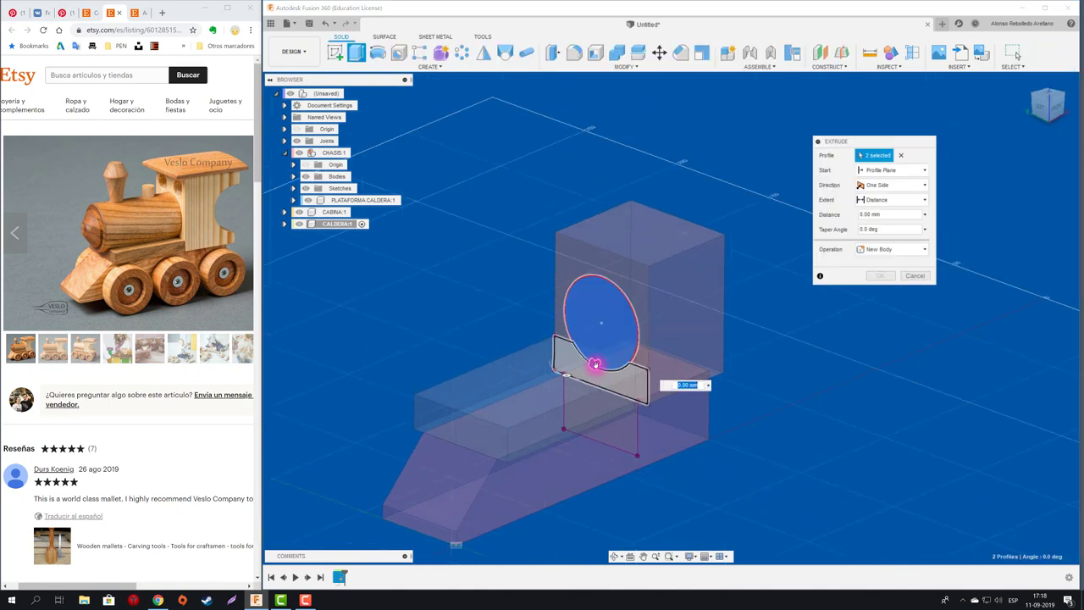
pyautogui.moveTo(595, 362); pyautogui.dragTo(454, 393)
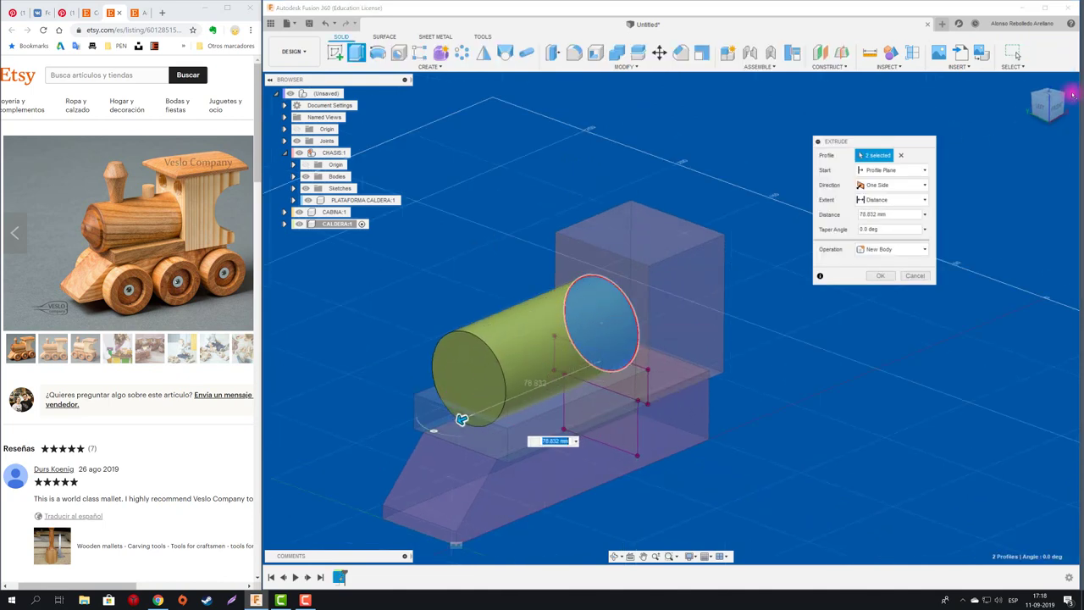
pyautogui.press('F5')
pyautogui.moveTo(455, 393); pyautogui.dragTo(458, 307)
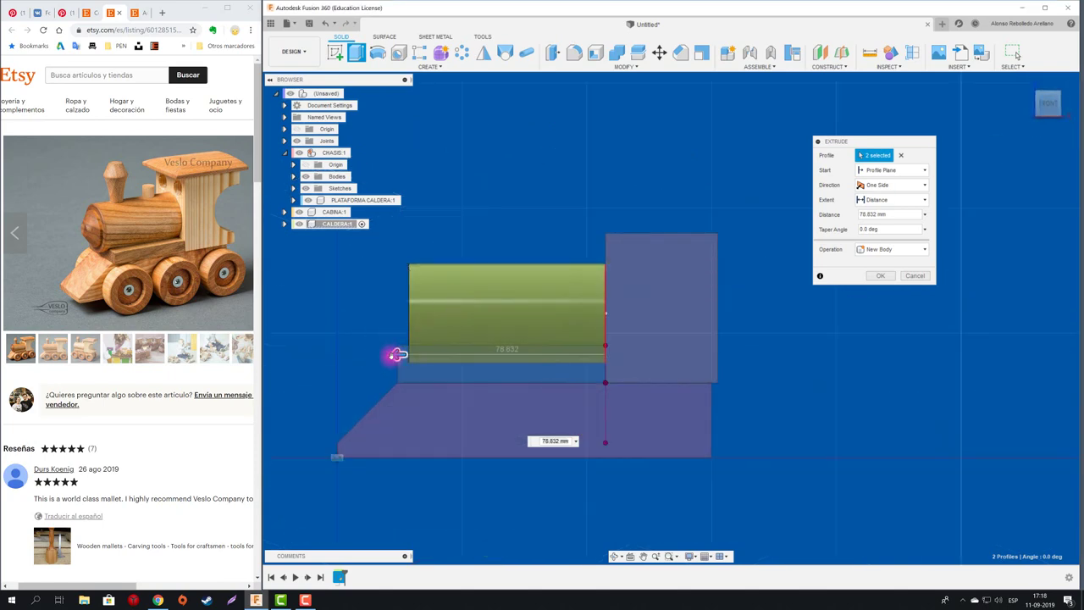
pyautogui.moveTo(395, 353); pyautogui.dragTo(364, 353)
pyautogui.write('90')
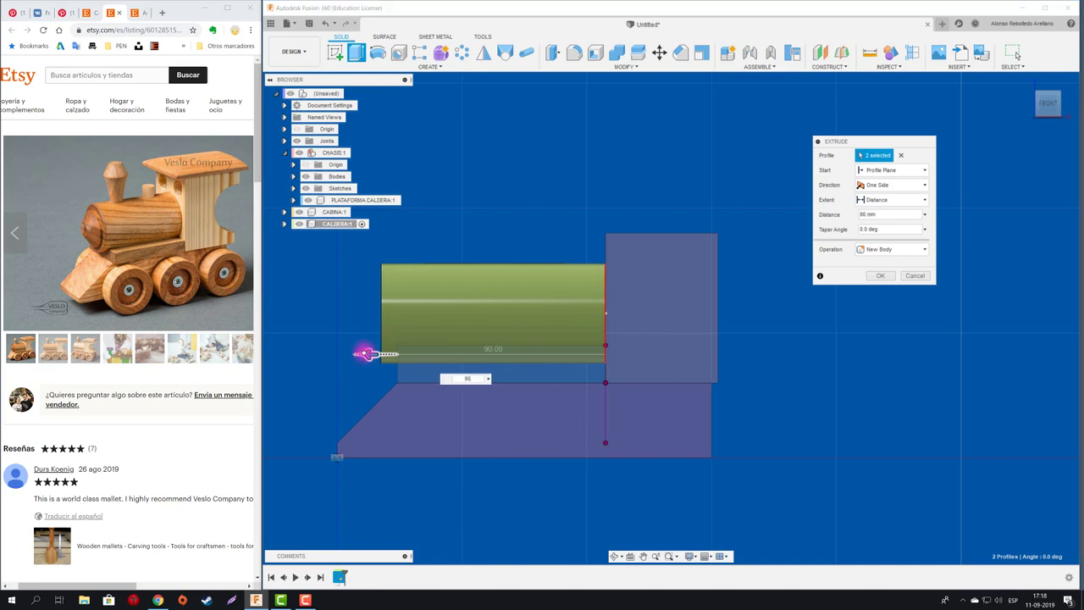
pyautogui.press('Return')
pyautogui.keyDown('shift'); pyautogui.moveTo(364, 353); pyautogui.dragTo(483, 177, button='middle'); pyautogui.keyUp('shift')
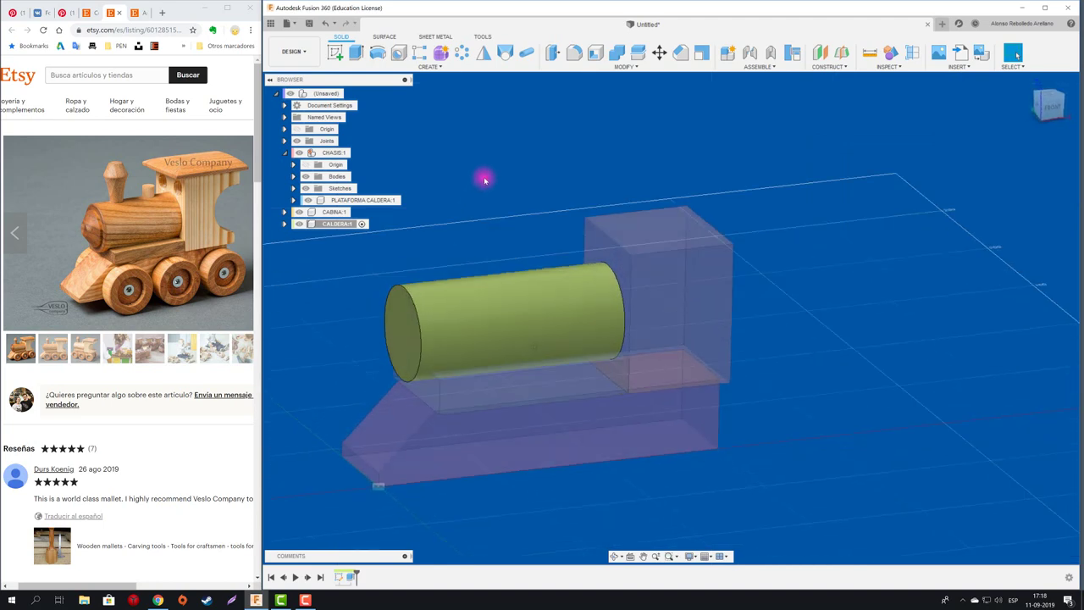
# - With the root component active, join the boiler cylinder to the cab with a rigid as-built joint
pyautogui.click(349, 95)
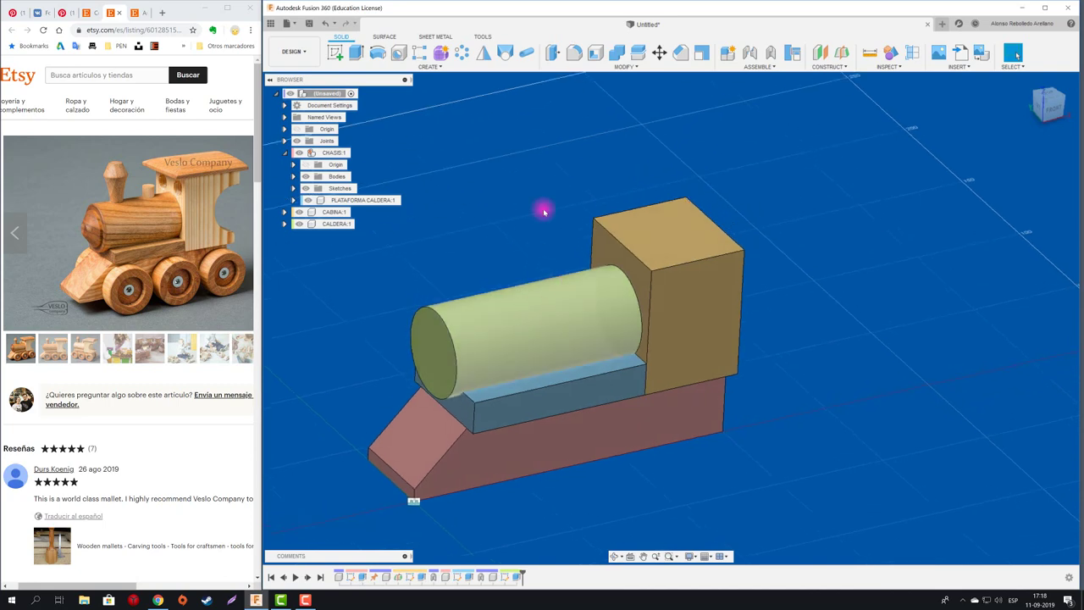
pyautogui.click(773, 55)
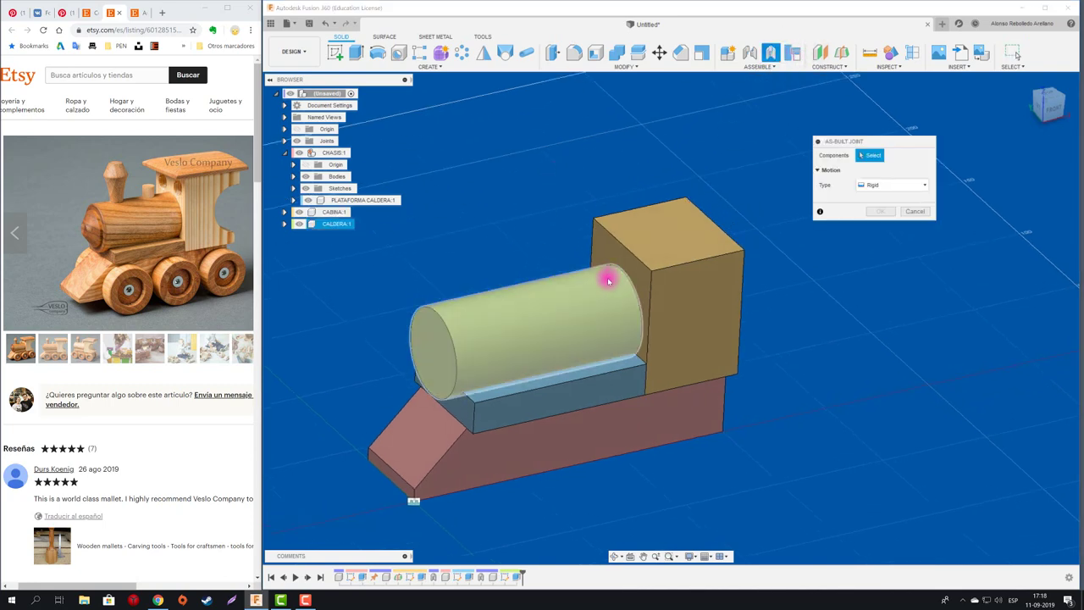
pyautogui.click(618, 270)
pyautogui.click(733, 254)
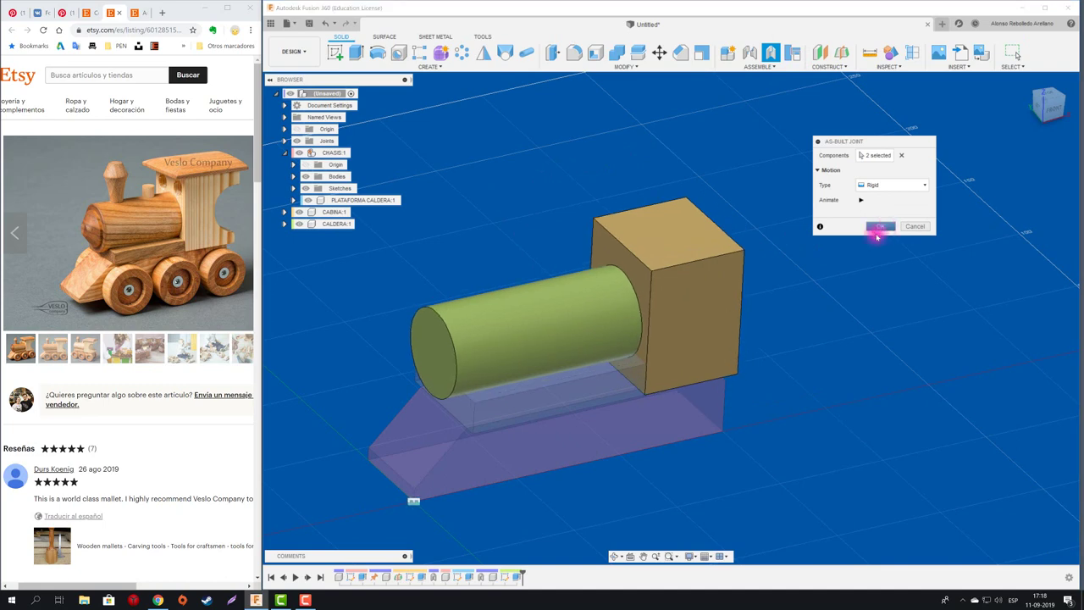
pyautogui.click(875, 230)
pyautogui.moveTo(431, 205)
pyautogui.keyDown('shift'); pyautogui.mouseDown(button='middle')
pyautogui.moveTo(442, 313)
pyautogui.moveTo(428, 309)
pyautogui.mouseUp(button='middle'); pyautogui.keyUp('shift')
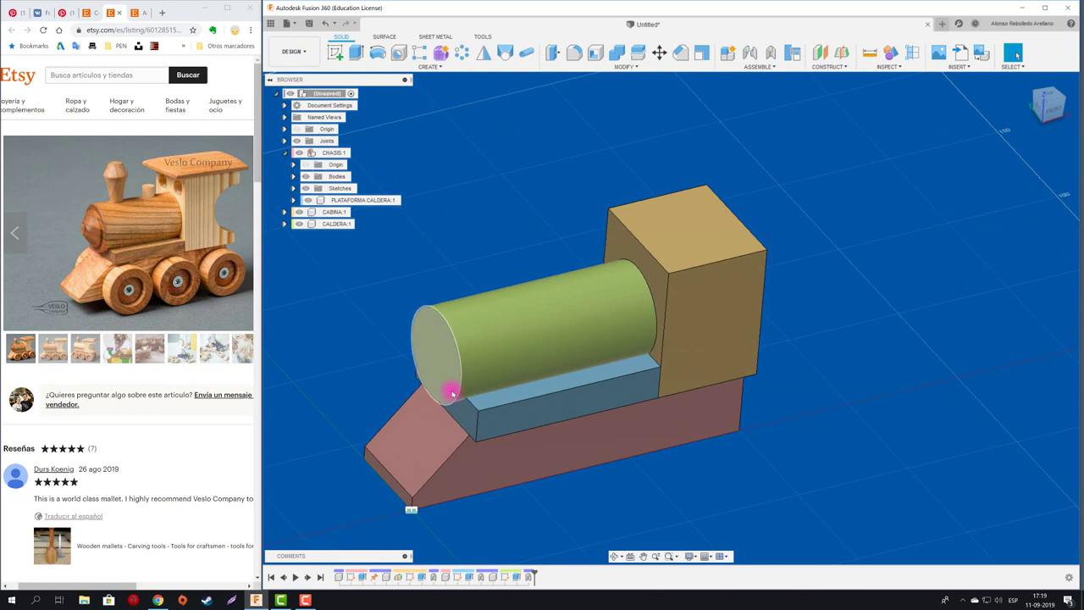
# - Inspect PLATAFORMA CALDERA, then reactivate the root design and collapse CHASIS:1 in the browser
pyautogui.click(519, 417)
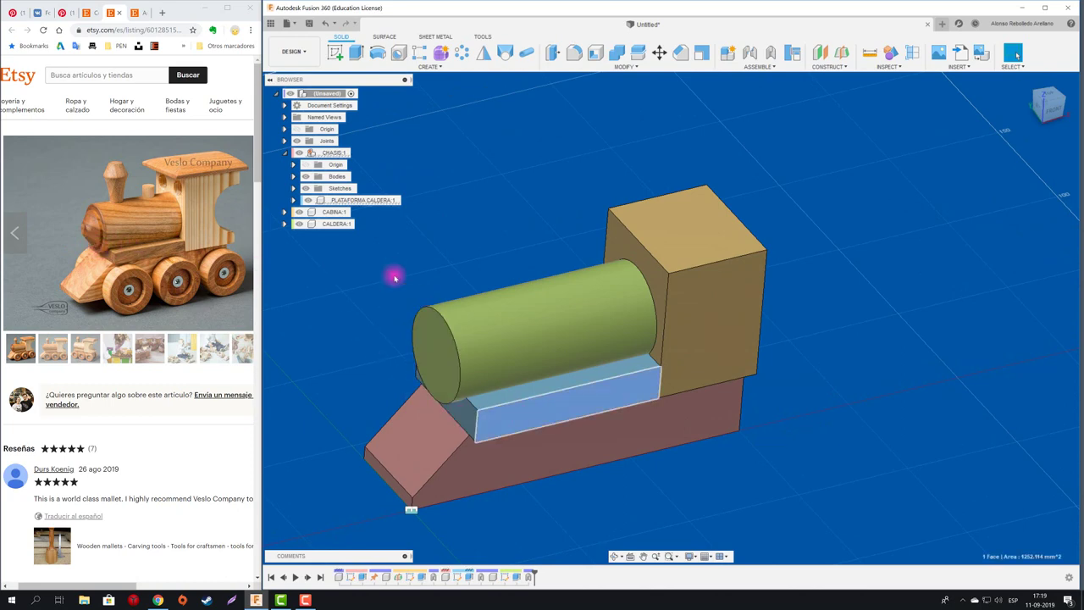
pyautogui.click(397, 201)
pyautogui.click(402, 200)
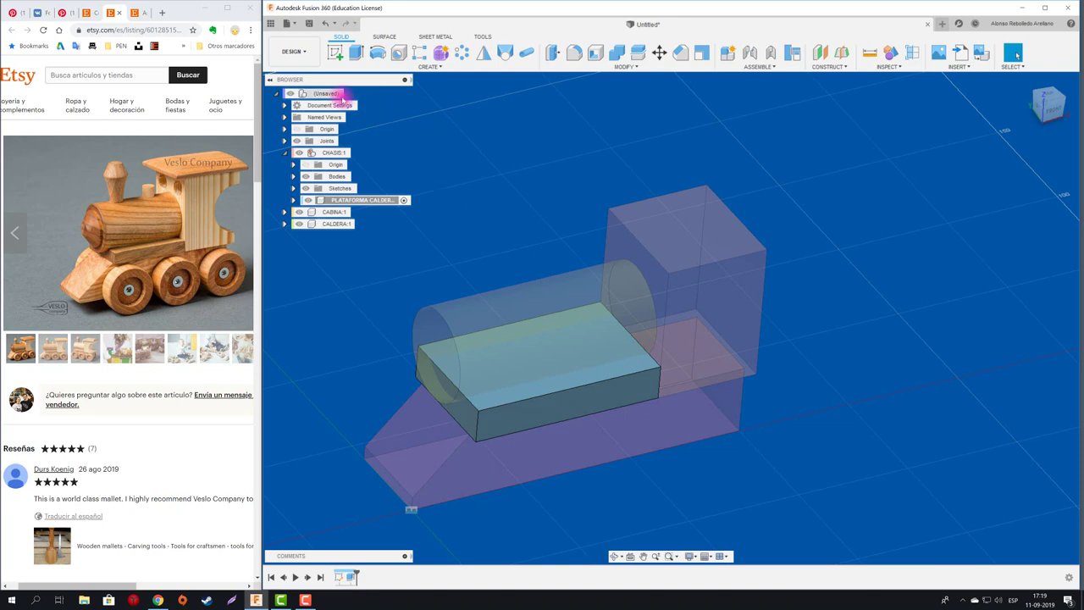
pyautogui.click(349, 94)
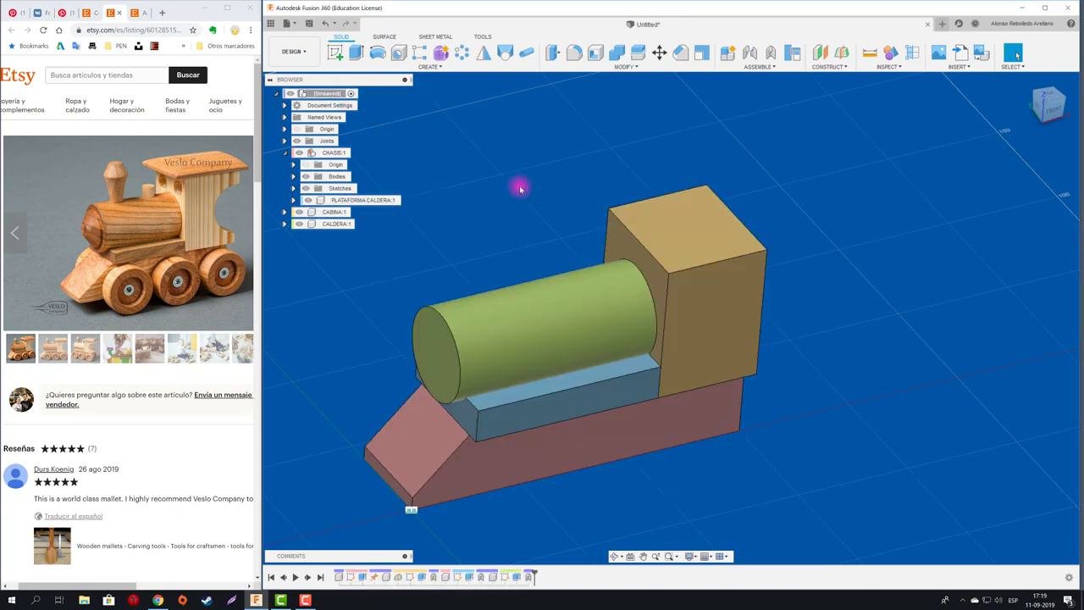
pyautogui.click(284, 153)
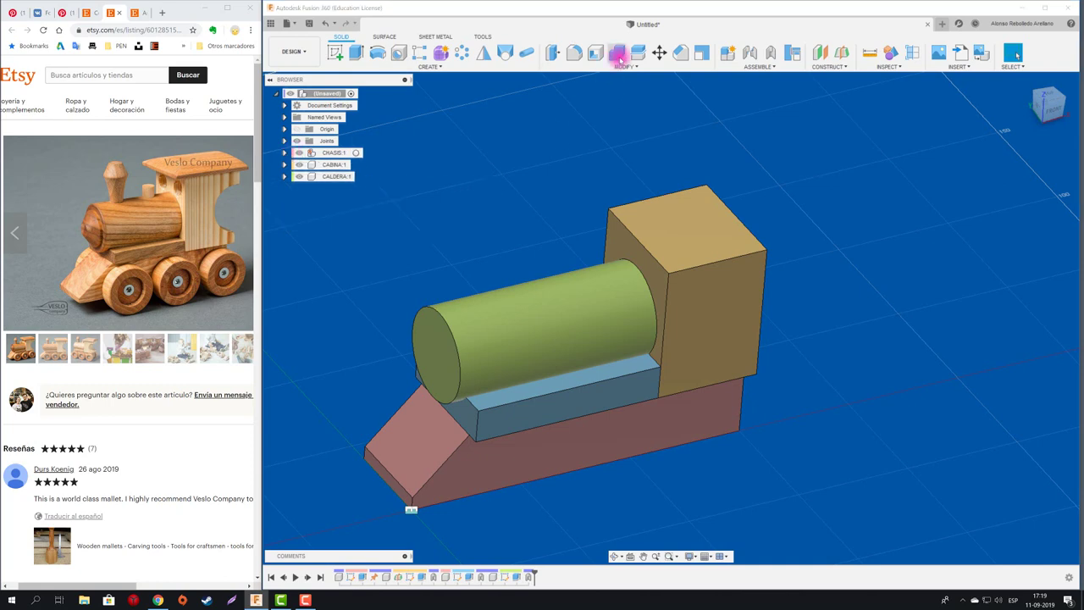
pyautogui.moveTo(617, 53)
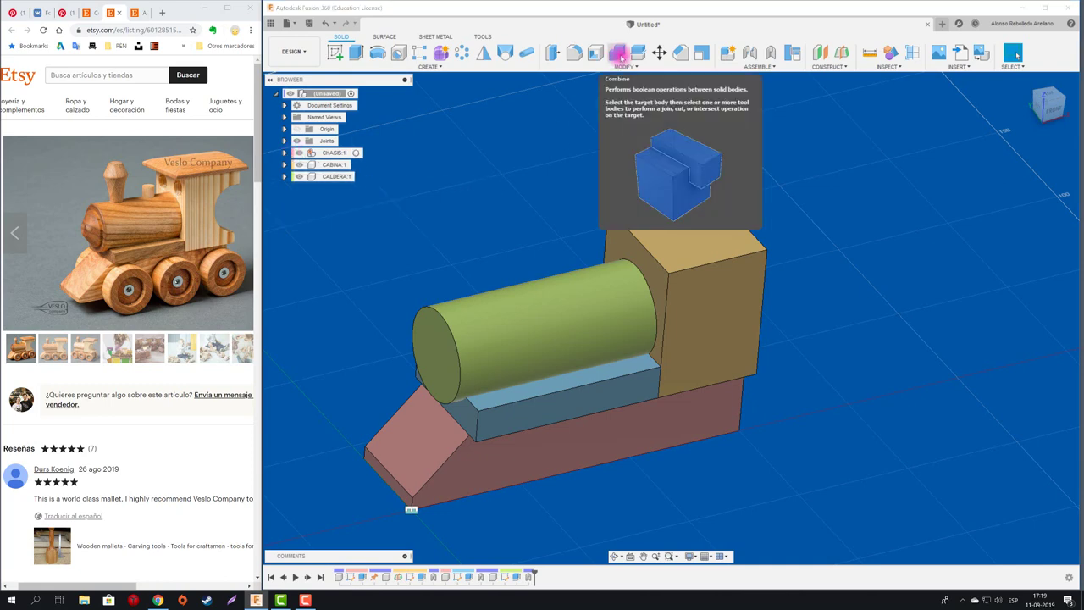
# - Combine-cut the boiler cylinder from the blue platform with Keep Tools enabled
pyautogui.click(621, 58)
pyautogui.click(621, 58)
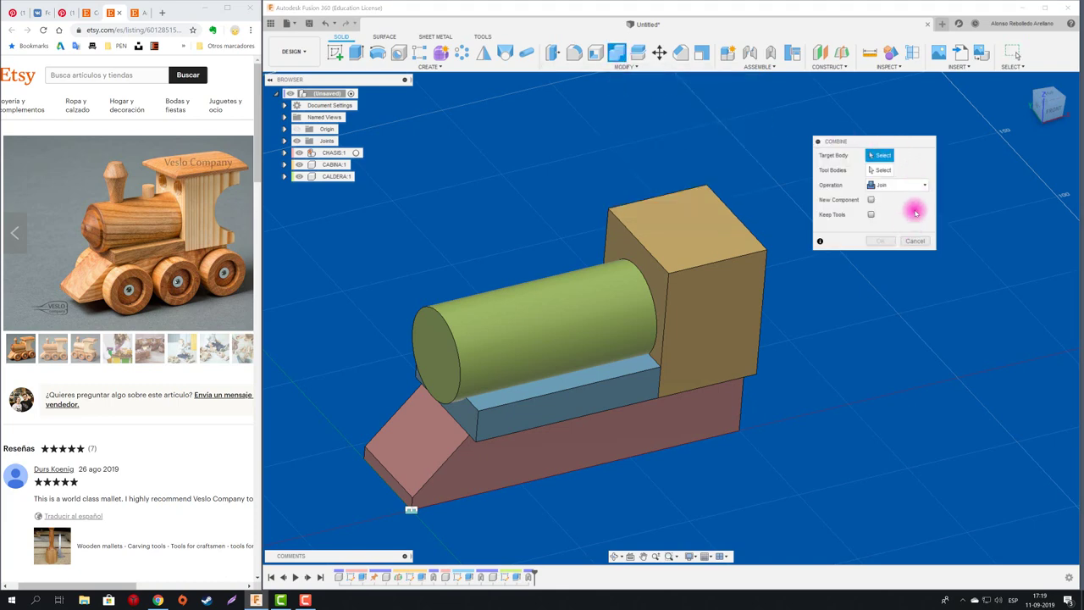
pyautogui.click(923, 185)
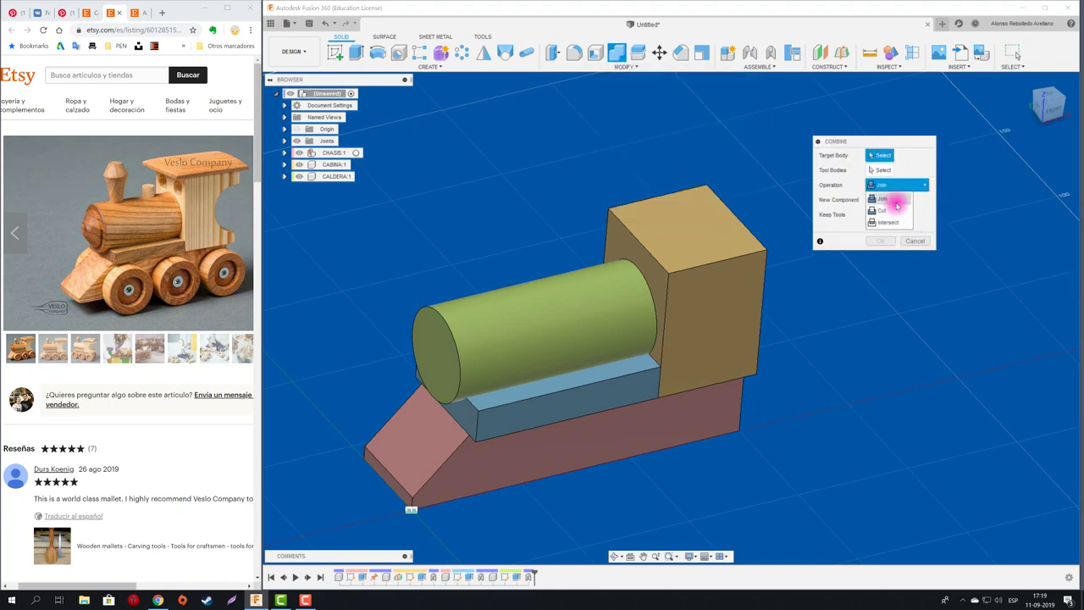
pyautogui.click(923, 155)
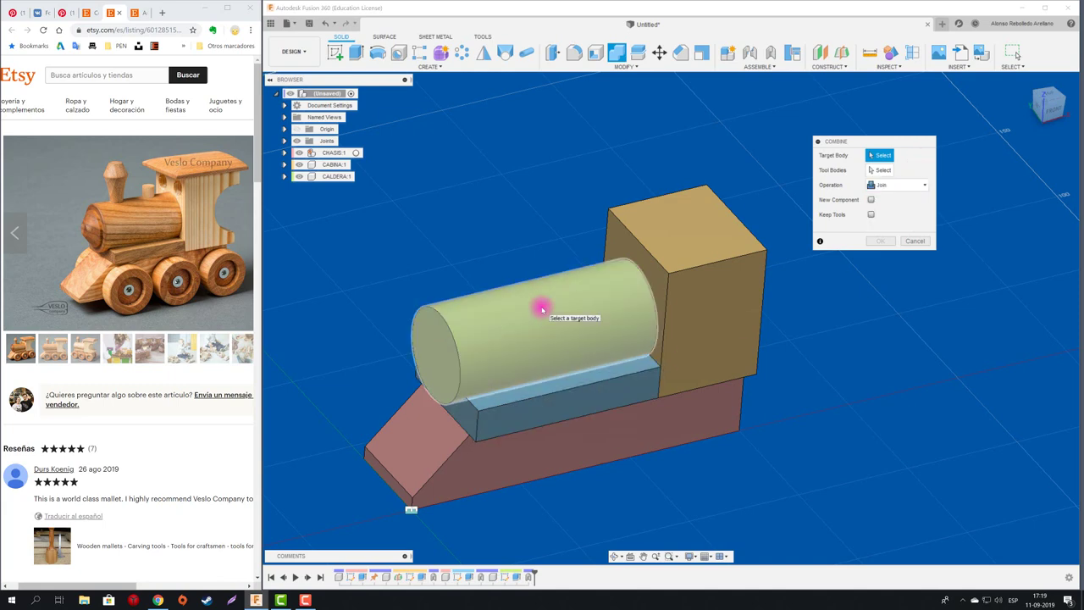
pyautogui.click(906, 190)
pyautogui.click(885, 213)
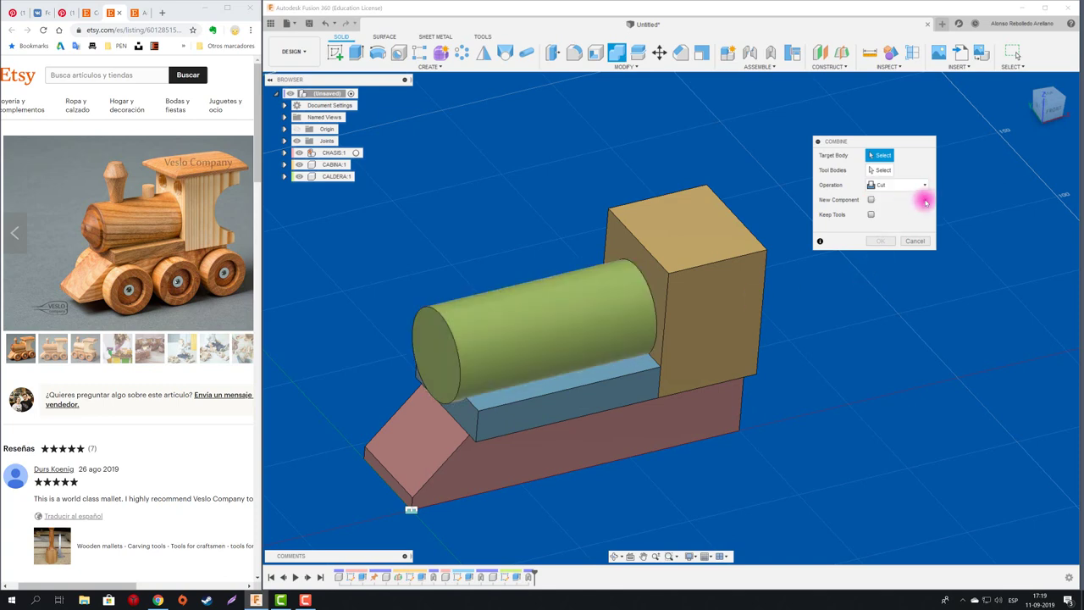
pyautogui.click(871, 214)
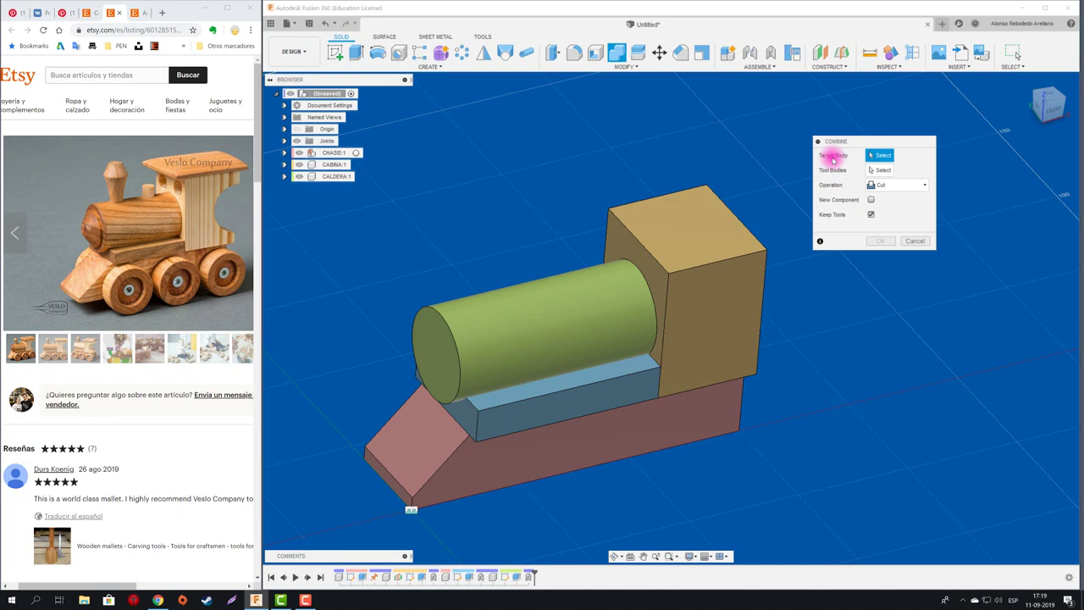
pyautogui.click(594, 404)
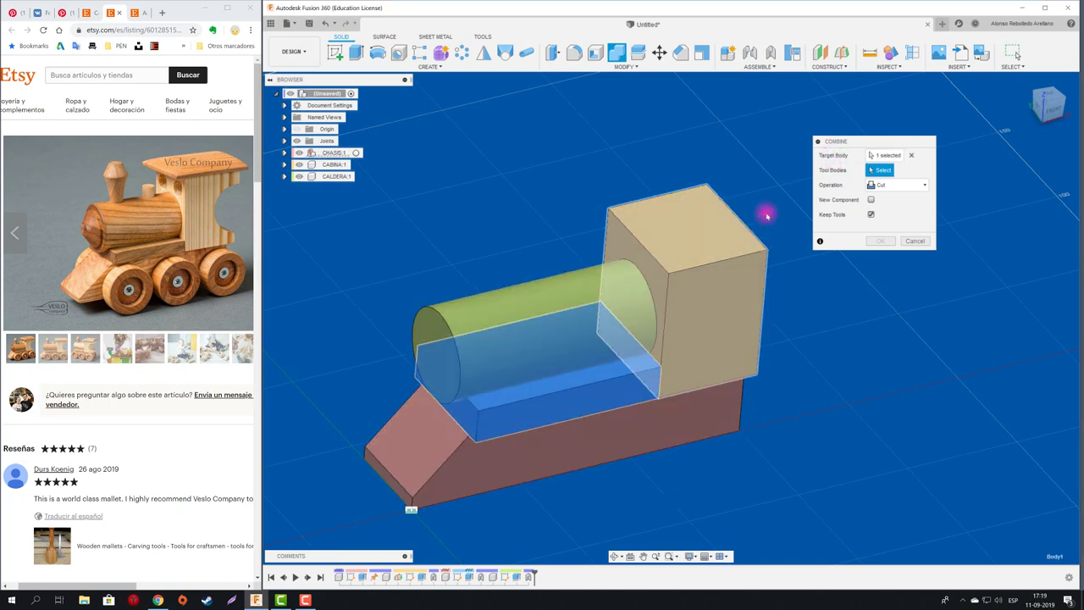
pyautogui.click(551, 310)
pyautogui.click(881, 241)
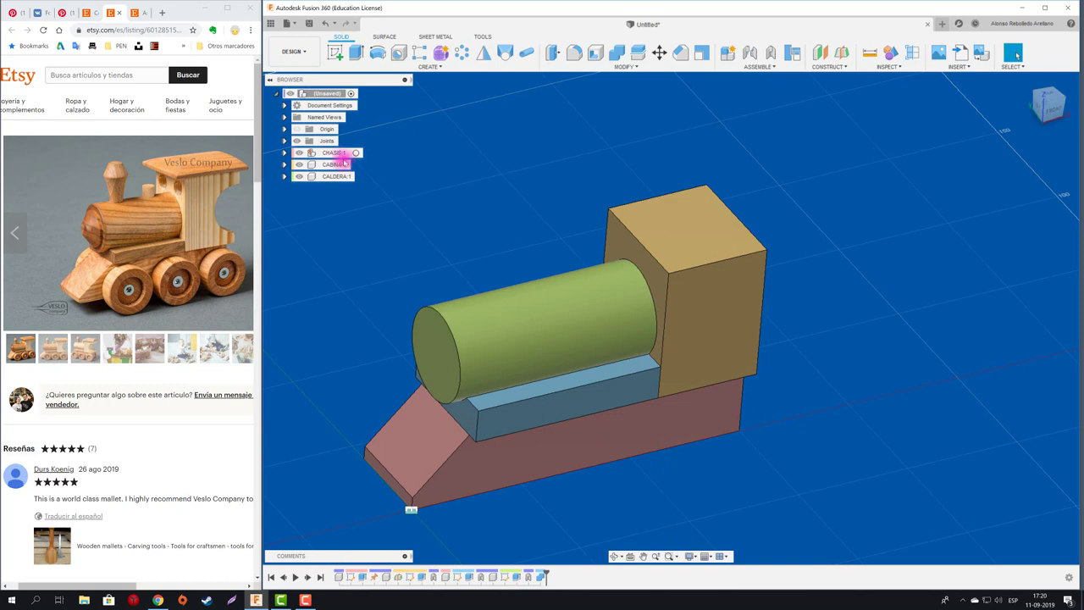
pyautogui.click(337, 153)
pyautogui.click(335, 165)
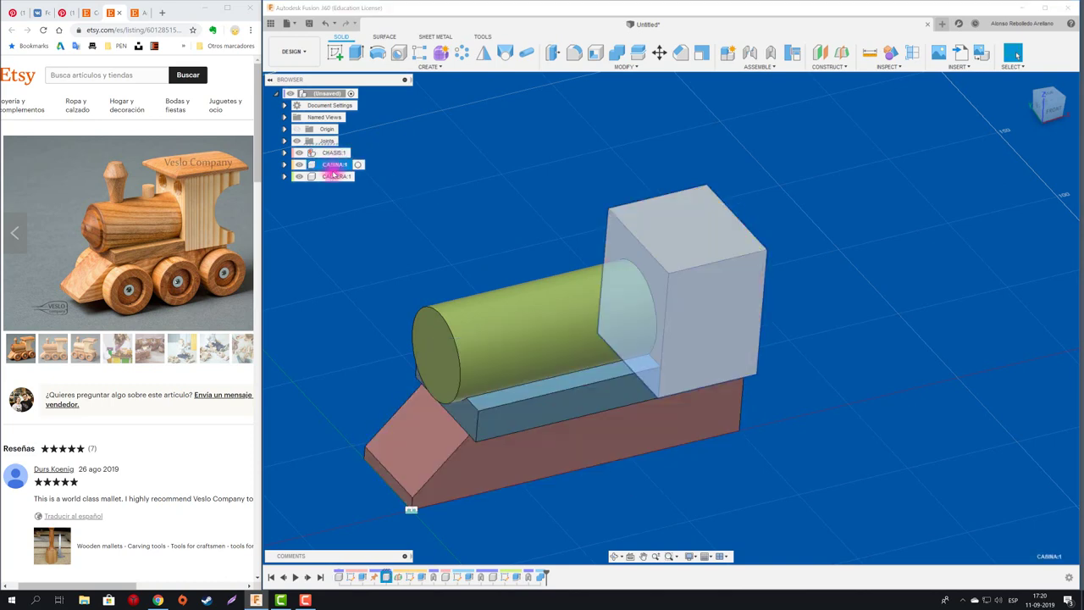
pyautogui.click(426, 174)
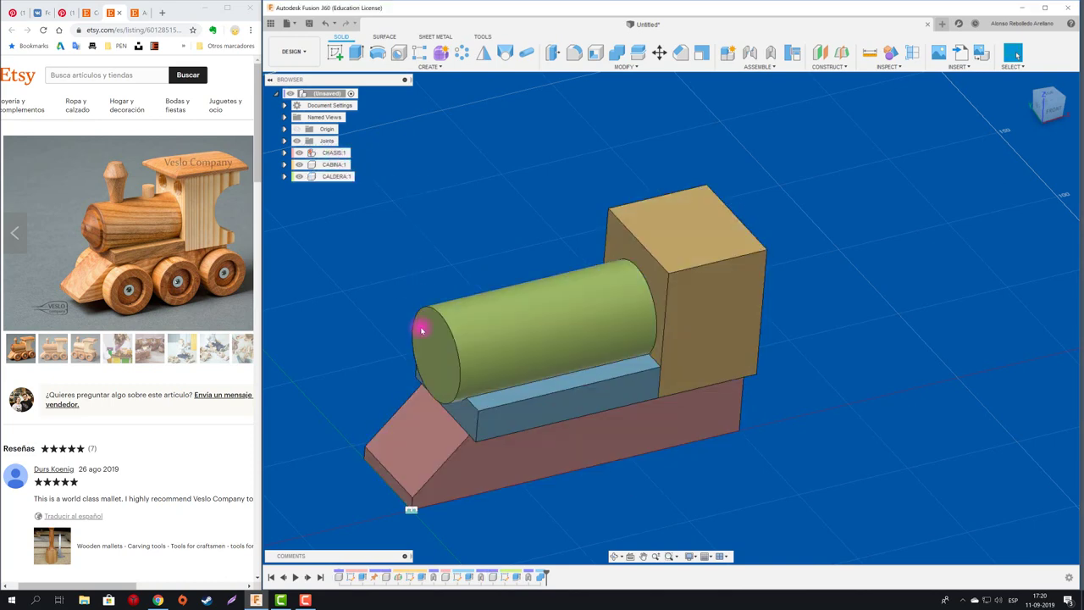
pyautogui.click(539, 410)
pyautogui.click(332, 153)
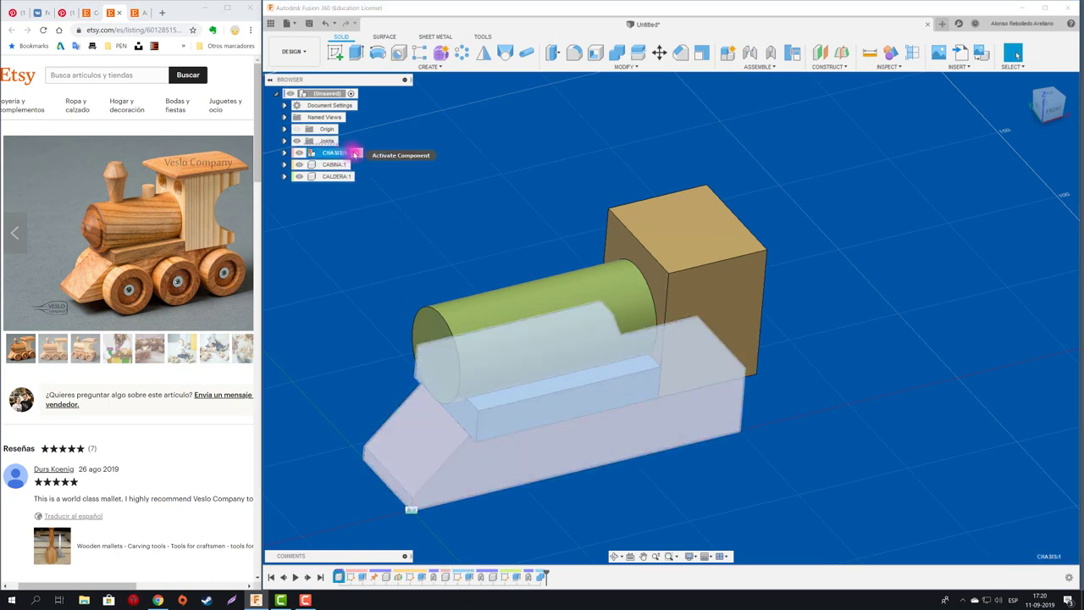
pyautogui.click(356, 153)
pyautogui.scroll(2, 460, 435)
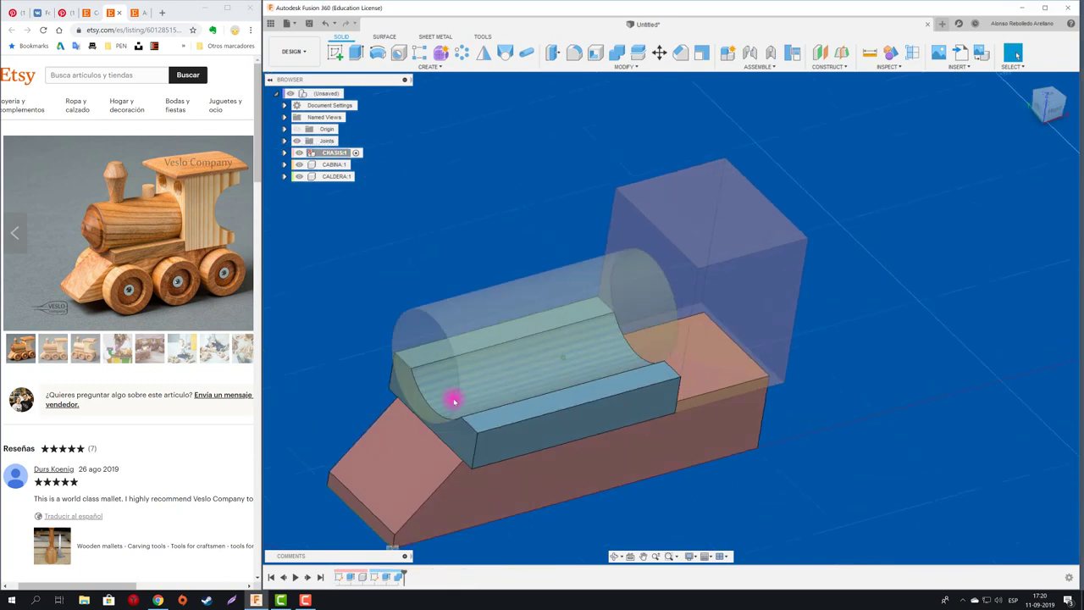
pyautogui.scroll(2, 452, 399)
pyautogui.scroll(-3, 475, 438)
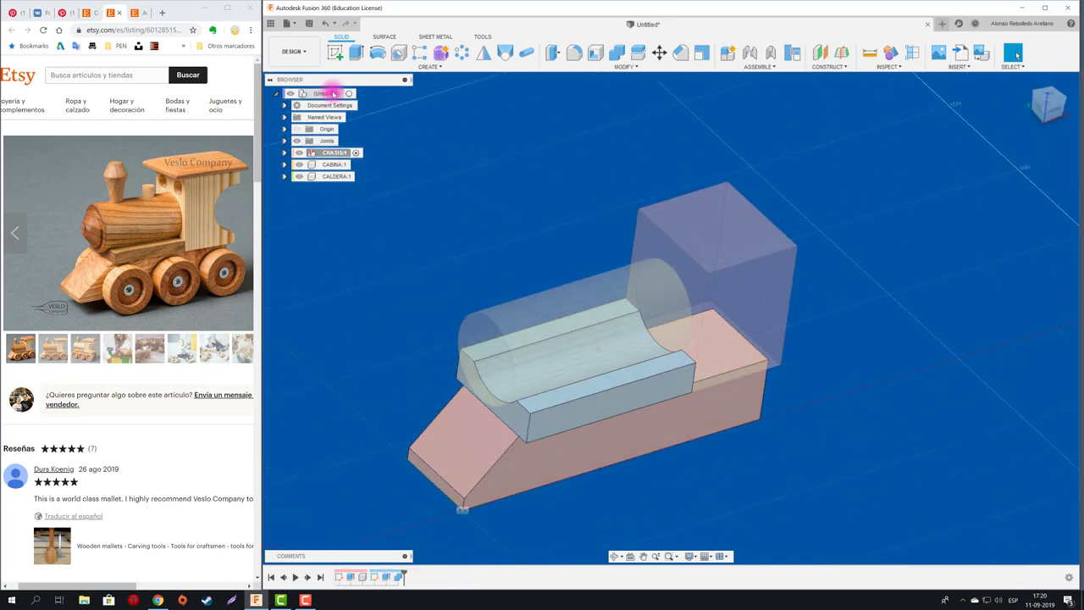
pyautogui.click(351, 94)
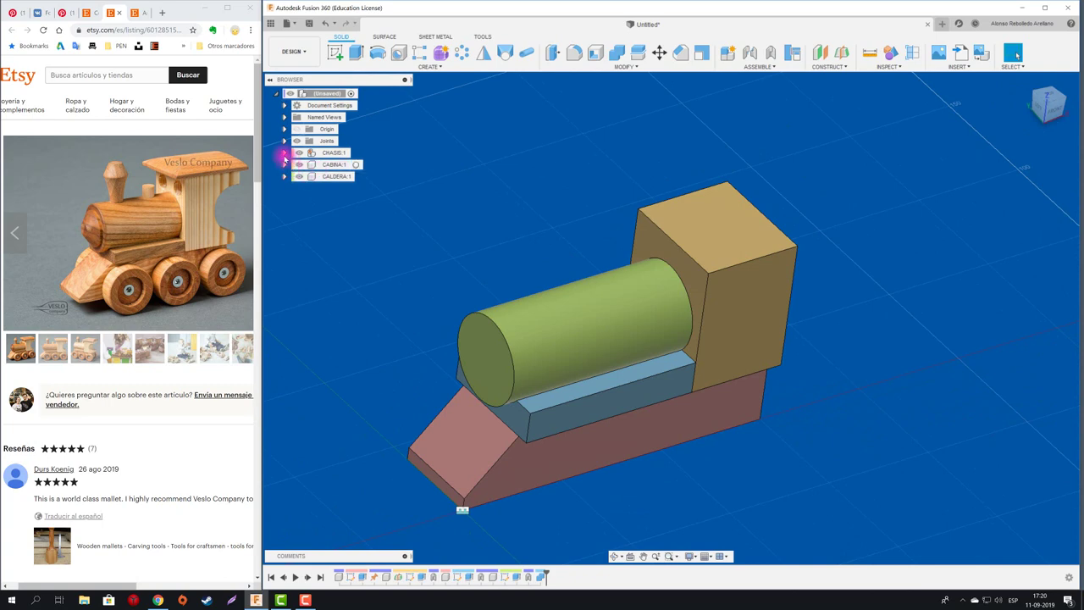
pyautogui.click(351, 165)
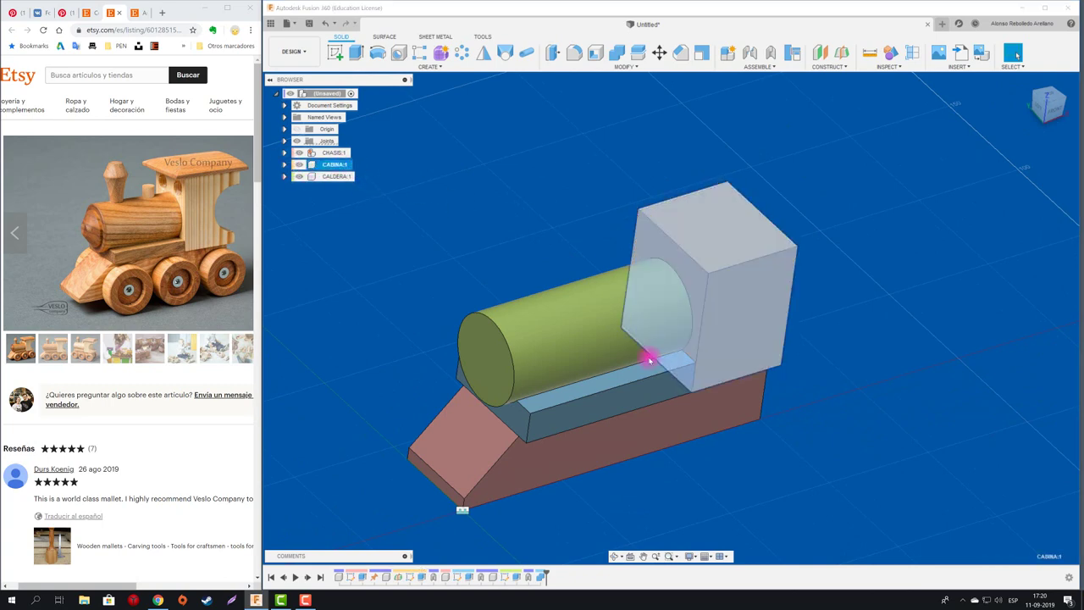
pyautogui.click(351, 153)
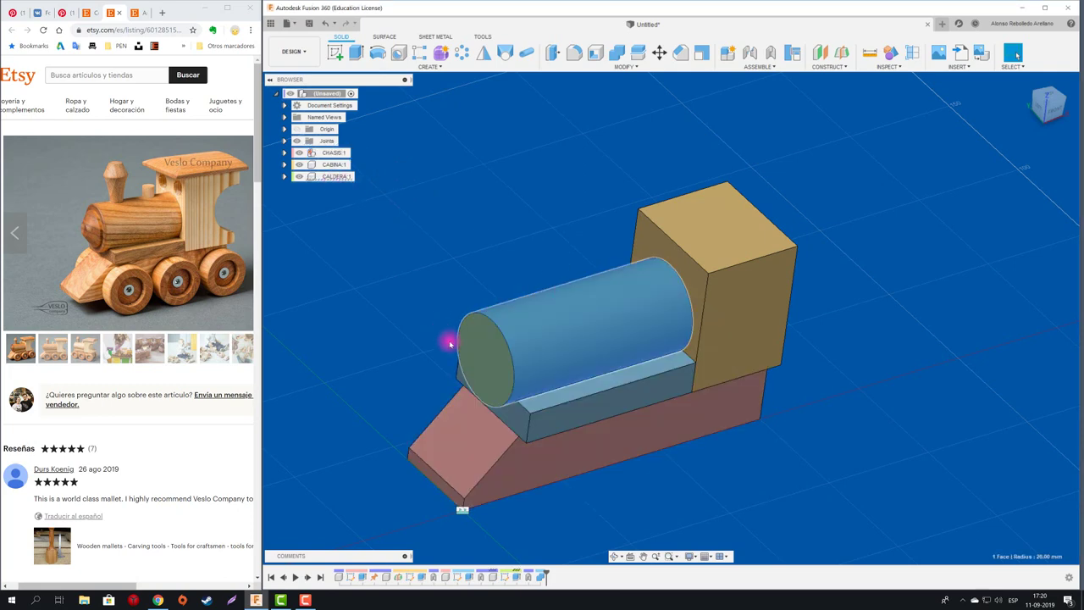
pyautogui.click(552, 416)
pyautogui.click(344, 153)
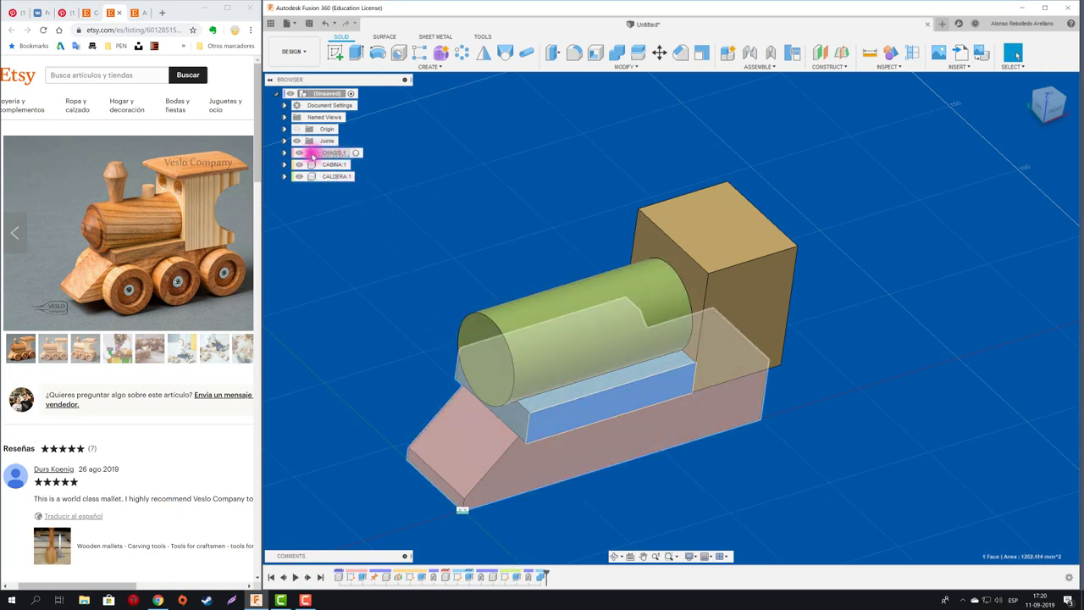
pyautogui.click(312, 156)
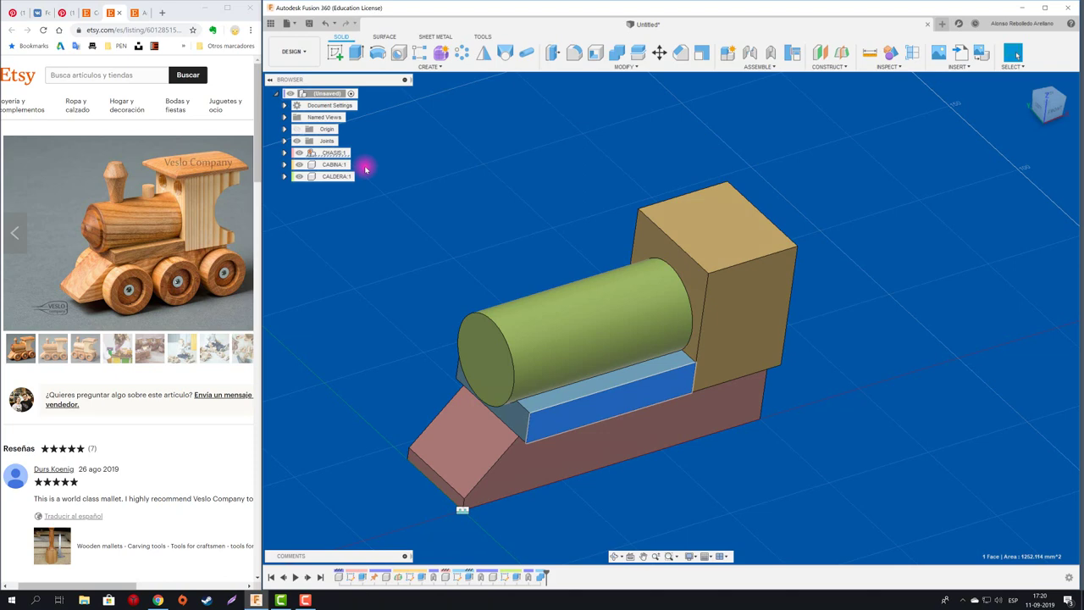
# - Drag PLATAFORMA CALDERA:1 out of CHASIS:1 onto the root node, then collapse CHASIS:1
pyautogui.click(285, 152)
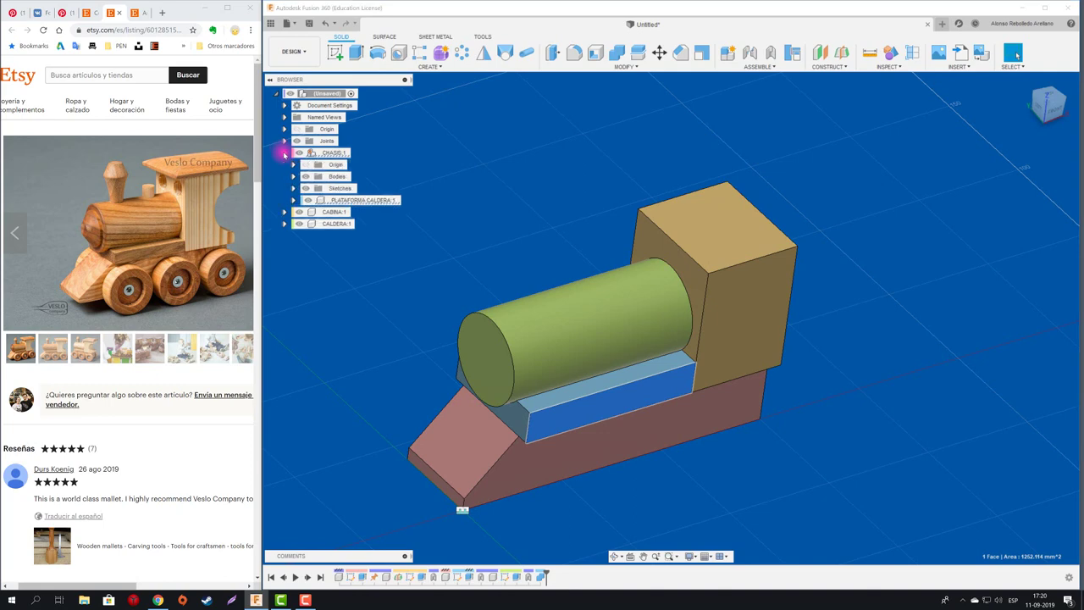
pyautogui.click(364, 201)
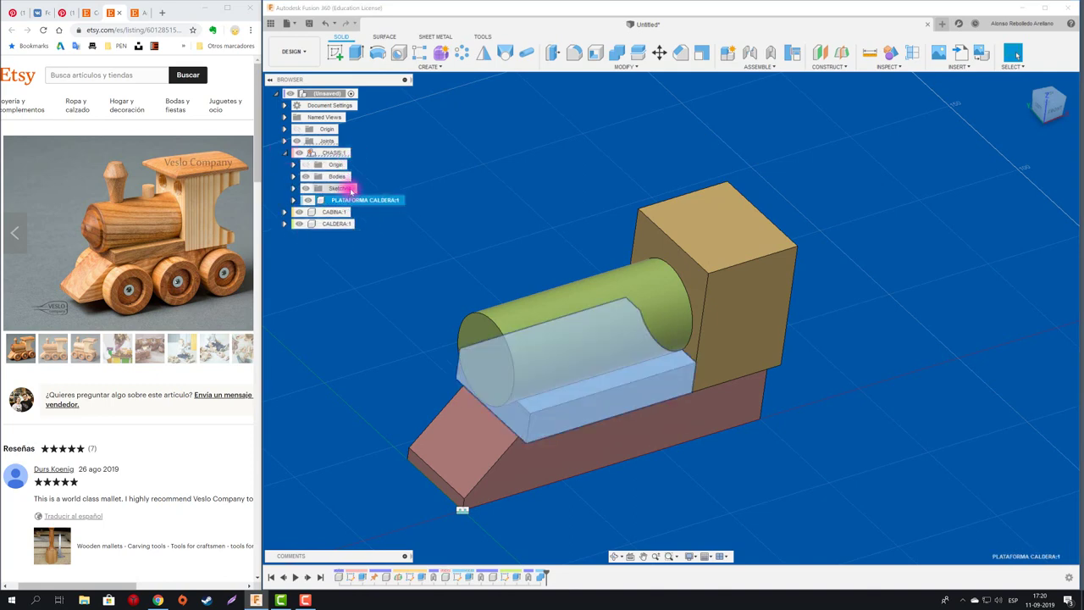
pyautogui.moveTo(344, 200); pyautogui.dragTo(329, 93)
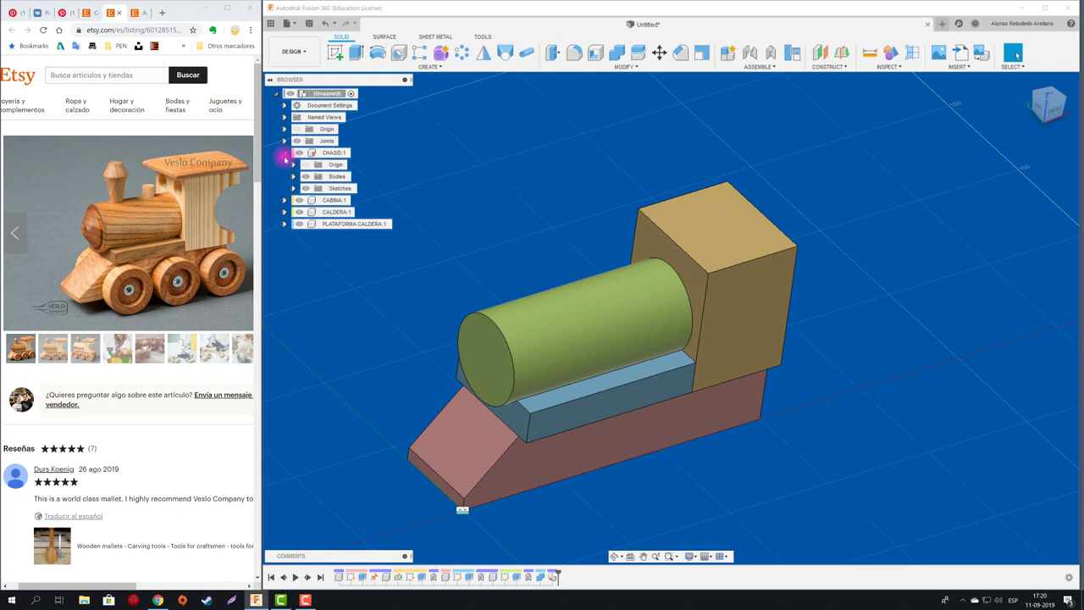
pyautogui.click(286, 152)
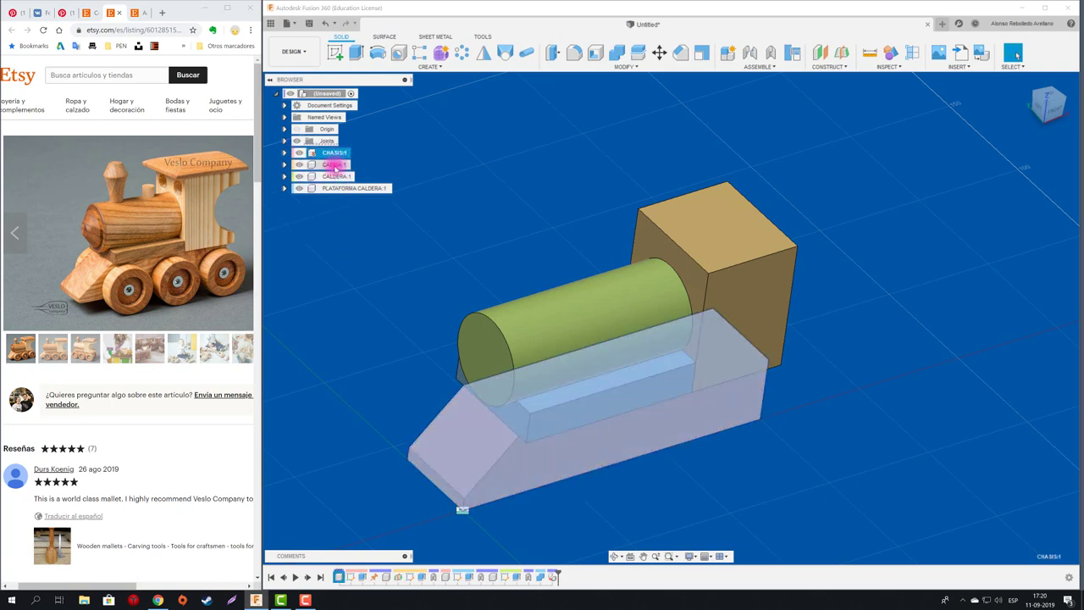
# - Select components and cabin faces in the browser, ending with CABINA selected
pyautogui.click(333, 164)
pyautogui.click(332, 187)
pyautogui.click(468, 237)
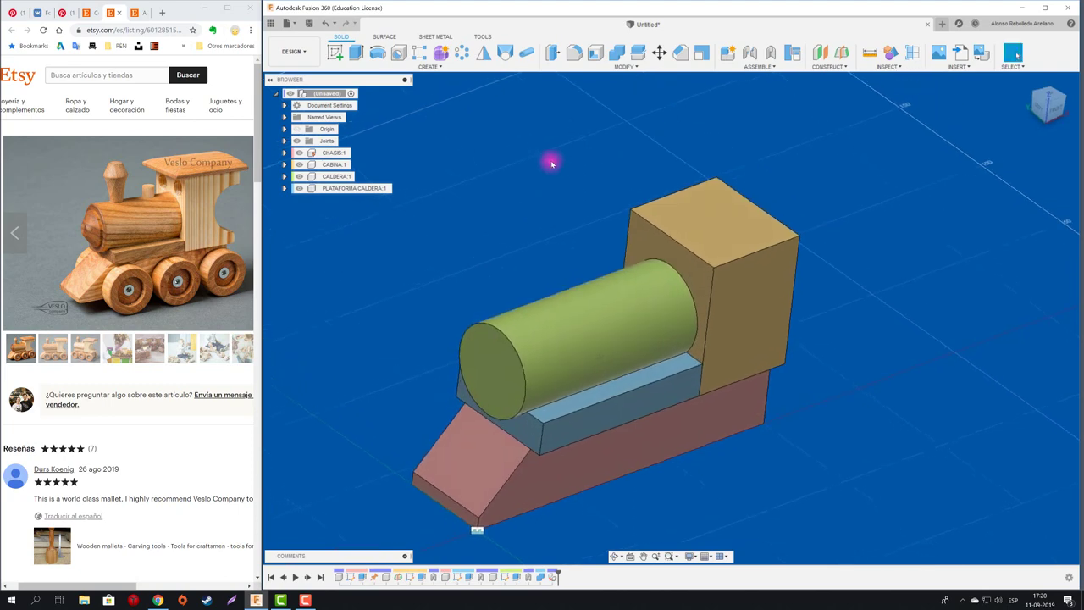
pyautogui.click(366, 188)
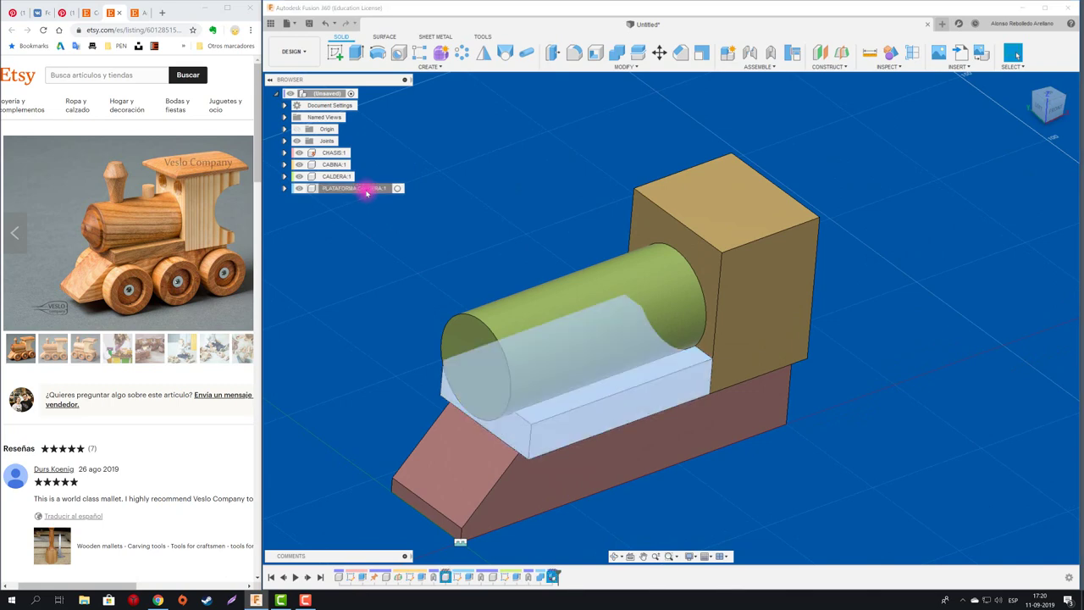
pyautogui.click(698, 247)
pyautogui.click(577, 211)
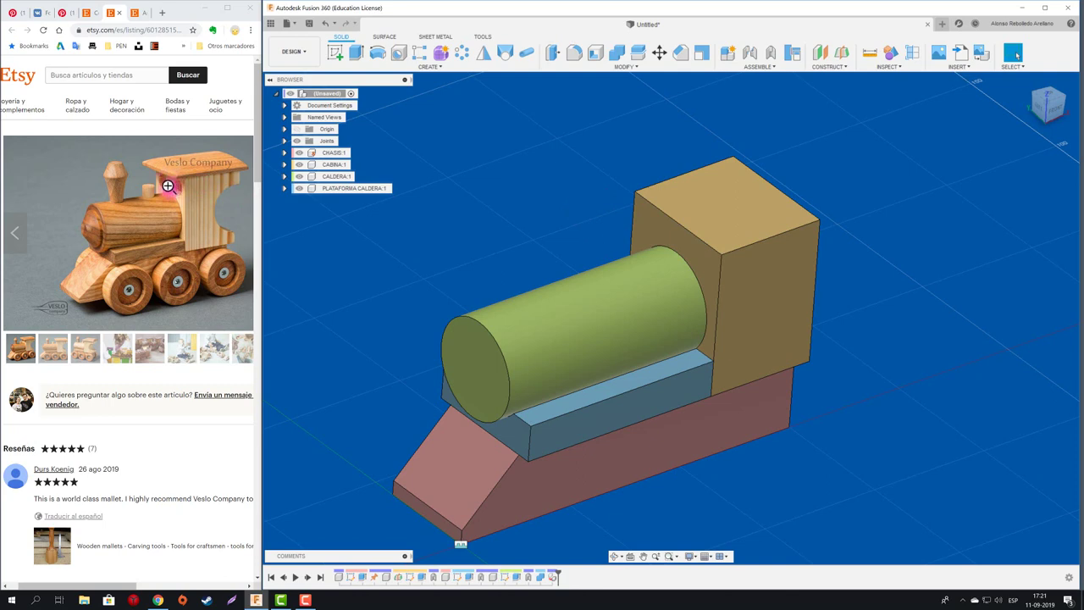
pyautogui.click(354, 164)
# - Activate CABINA, sketch on its face, and draw an 8 mm circle 10 mm from the right edge
pyautogui.click(358, 164)
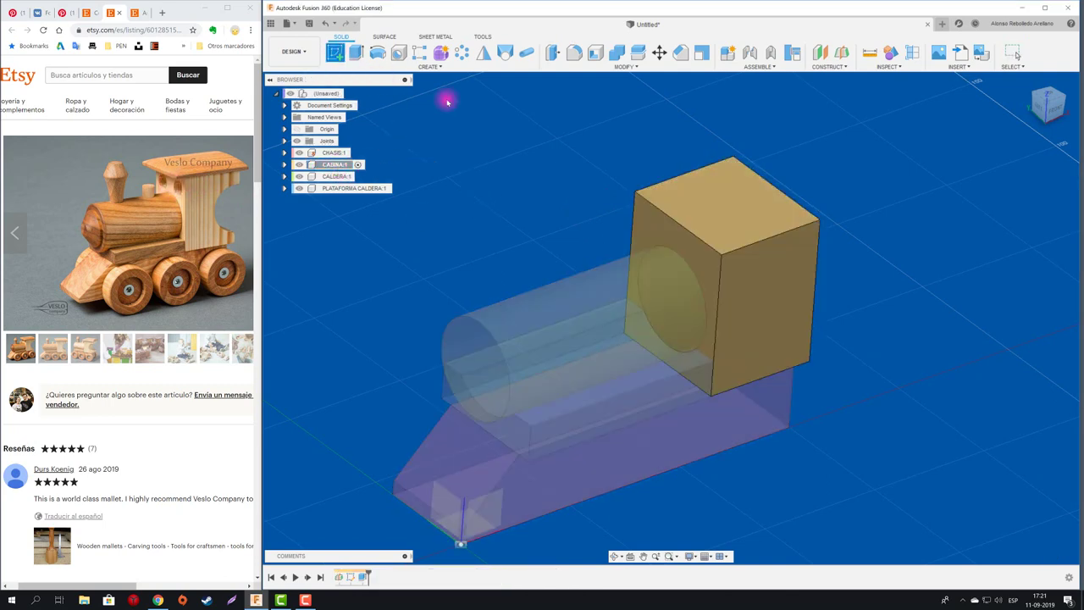
pyautogui.click(645, 229)
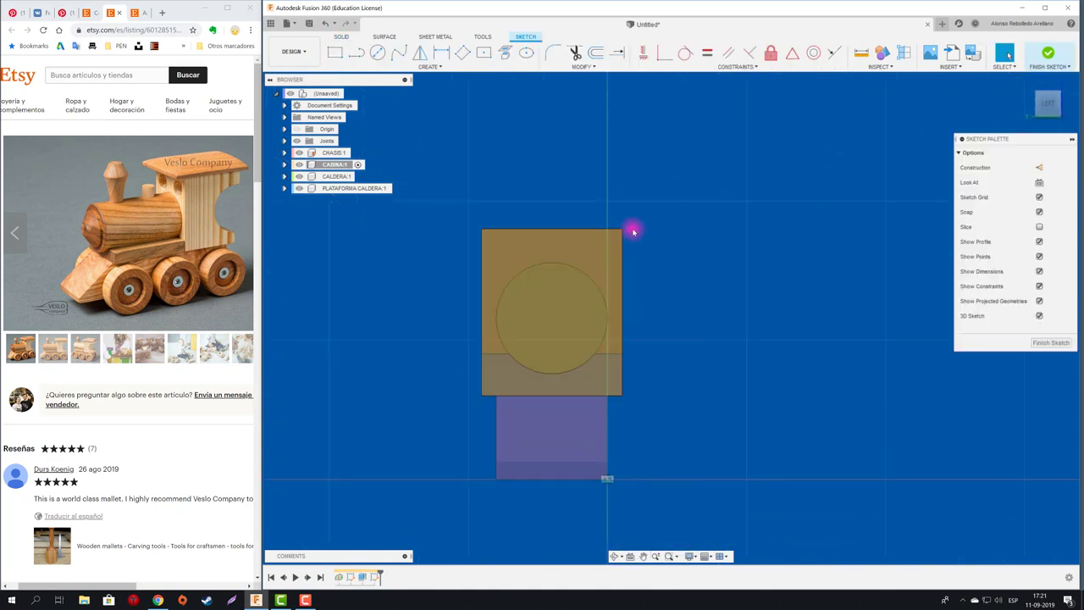
pyautogui.click(377, 52)
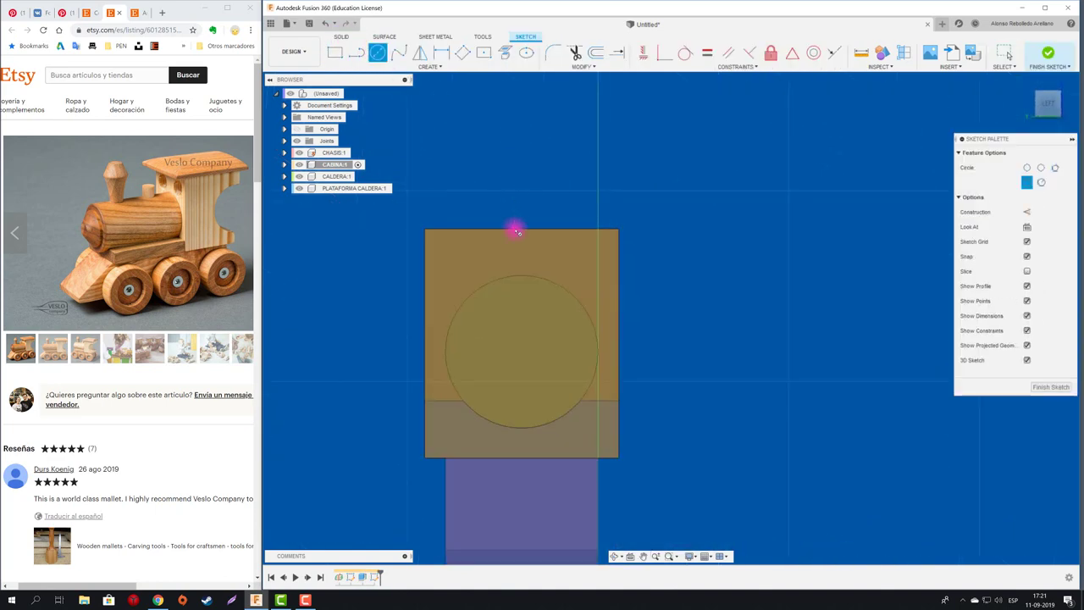
pyautogui.click(582, 258)
pyautogui.click(584, 244)
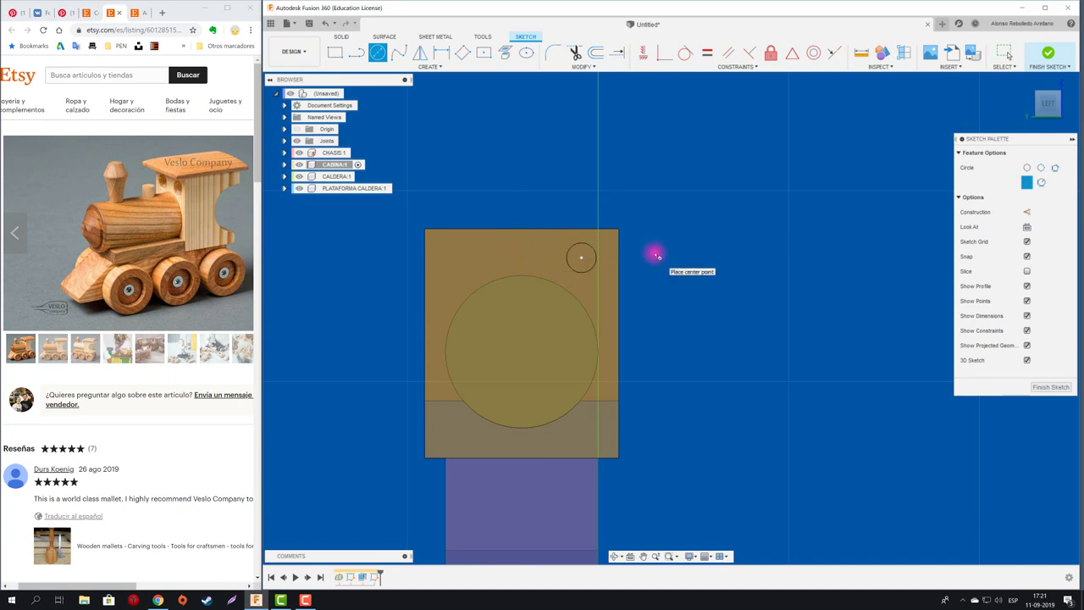
pyautogui.press('d')
pyautogui.click(588, 244)
pyautogui.click(632, 204)
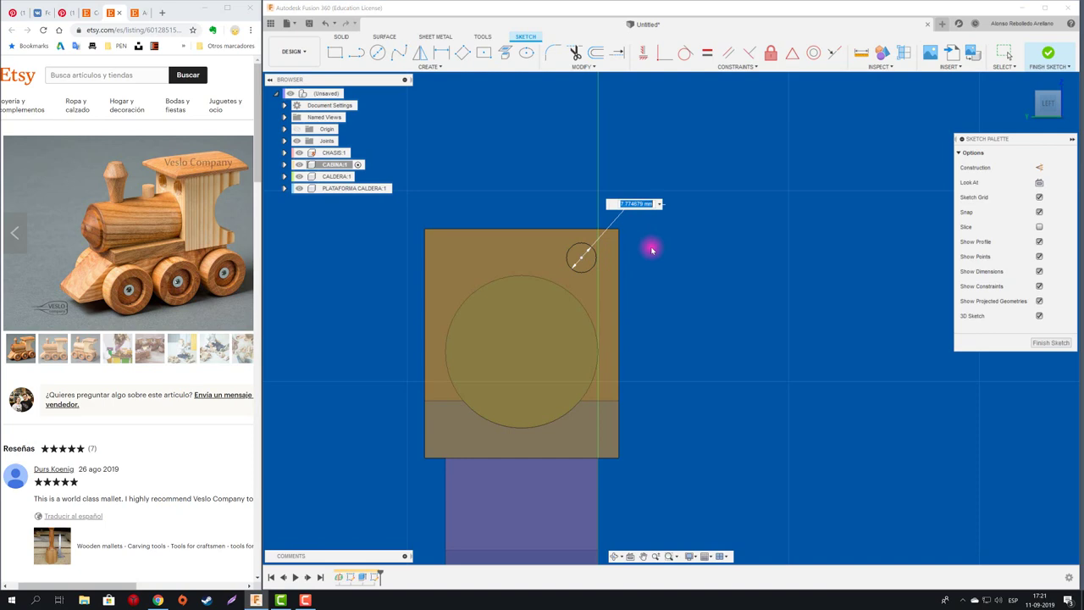
pyautogui.press('Return')
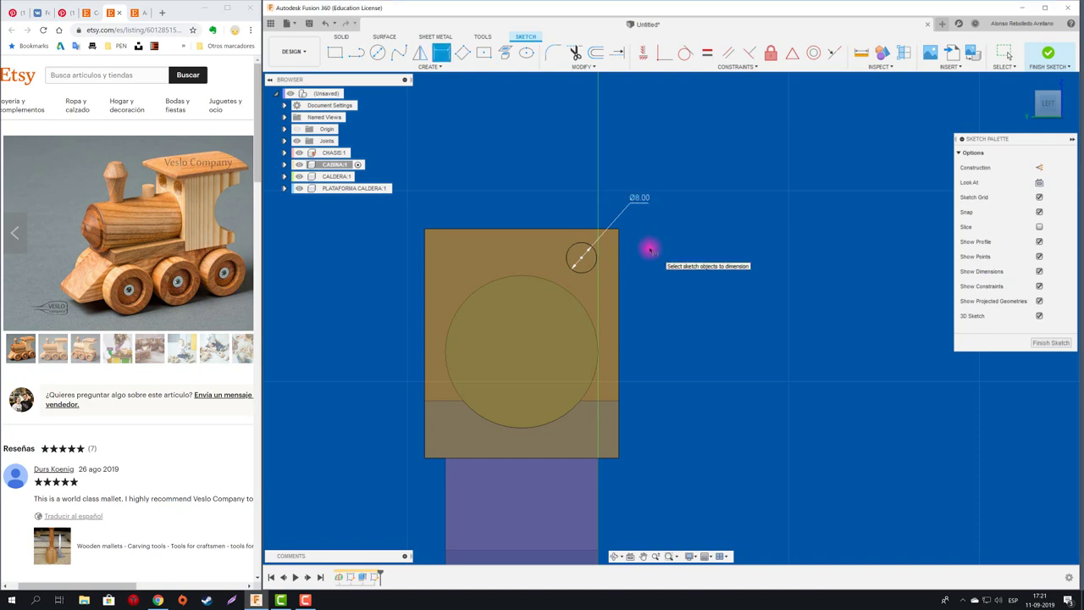
pyautogui.click(581, 258)
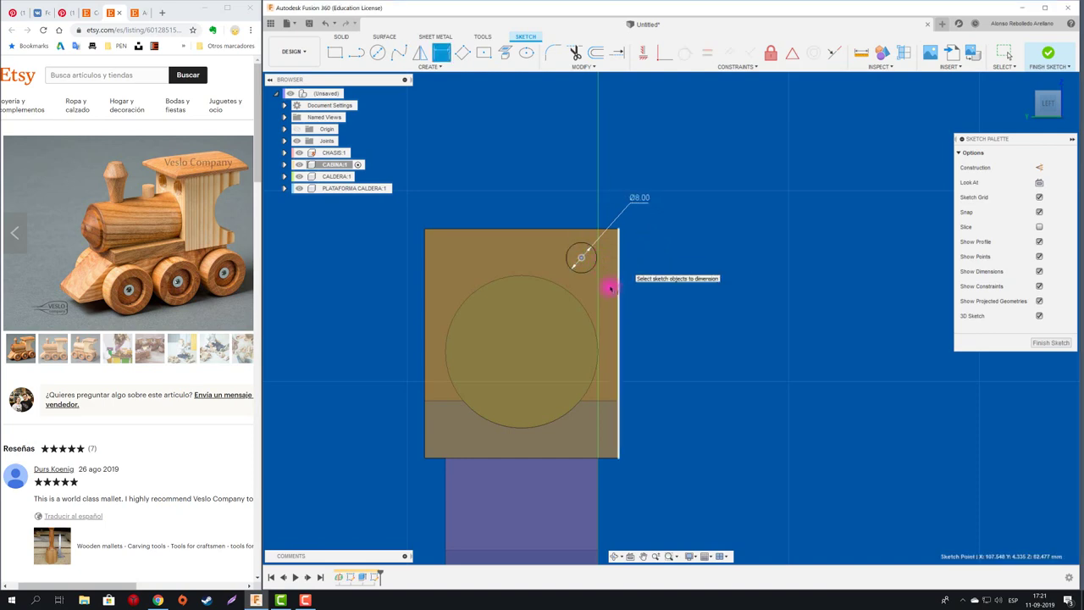
pyautogui.click(609, 289)
pyautogui.click(610, 292)
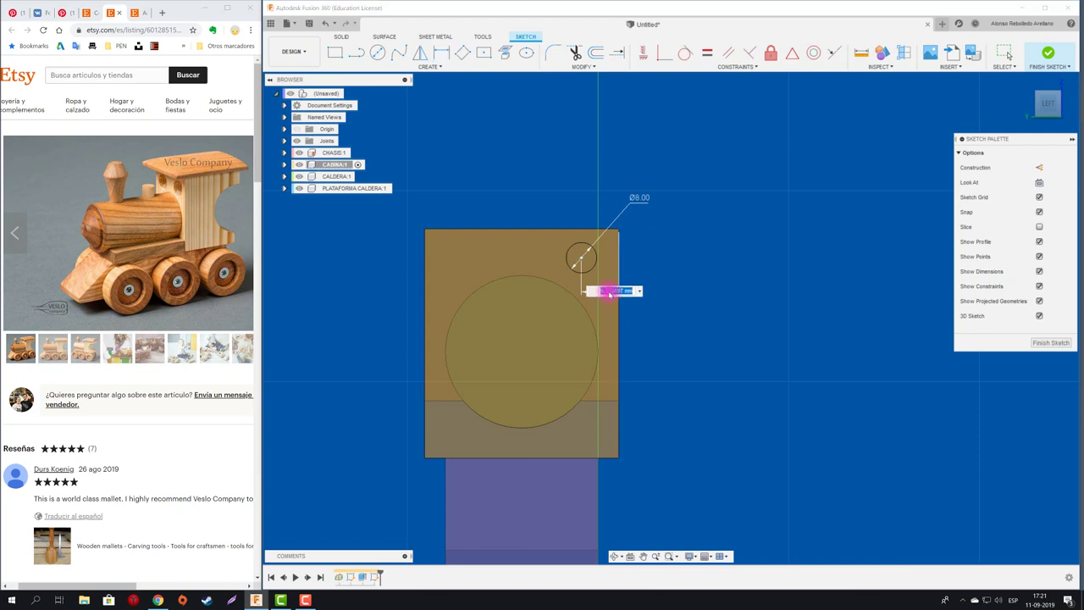
pyautogui.write('10')
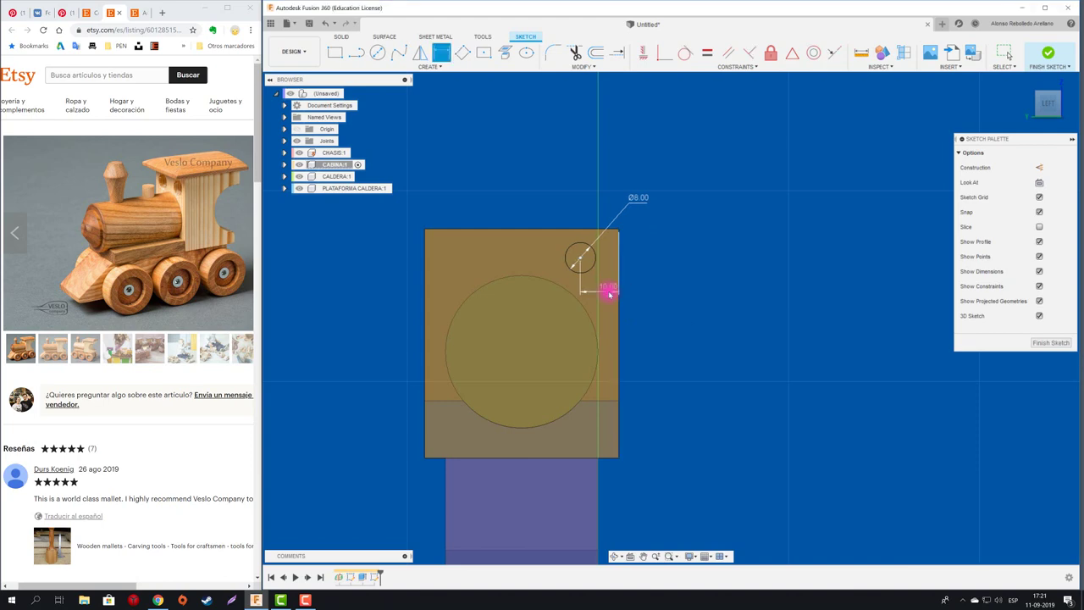
pyautogui.press('Return')
# - Add a second circle at top left, linking its diameter and 10 mm left-edge distance to the first
pyautogui.click(382, 53)
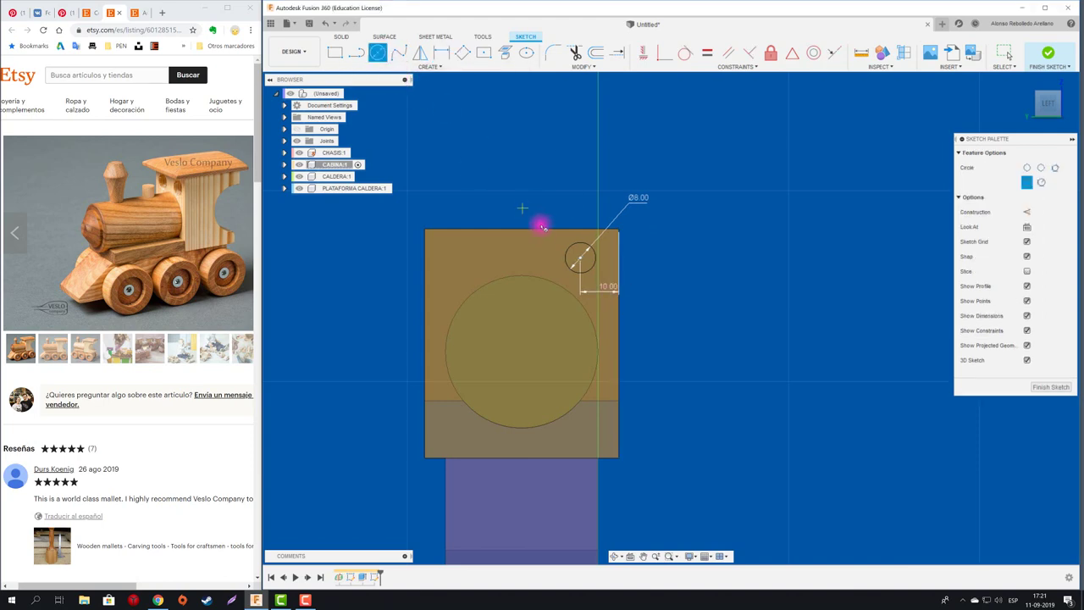
pyautogui.click(456, 256)
pyautogui.click(460, 248)
pyautogui.press('Escape')
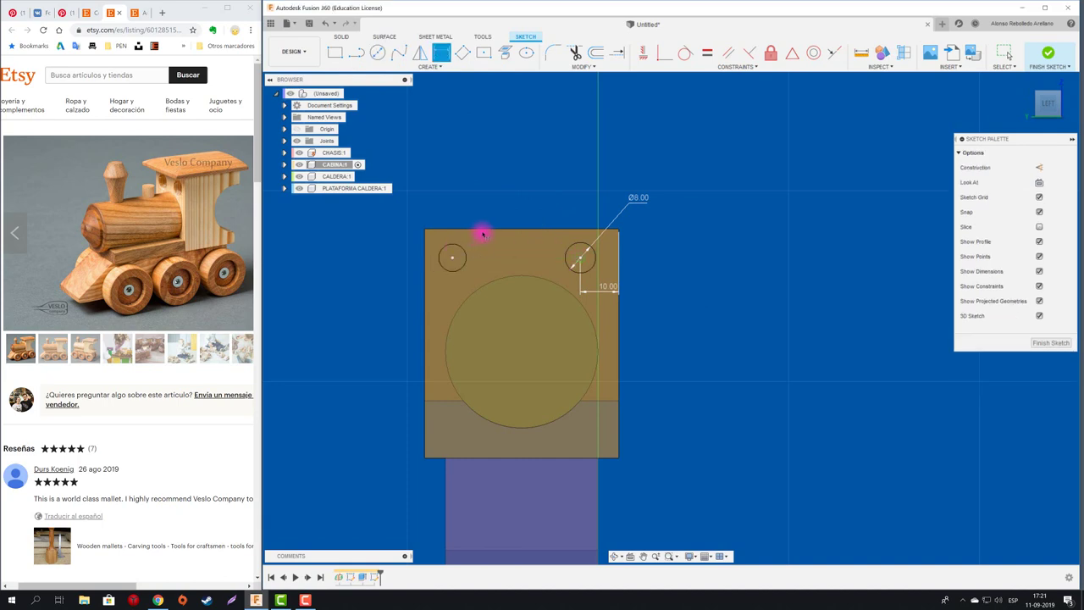
pyautogui.press('d')
pyautogui.click(464, 252)
pyautogui.click(478, 214)
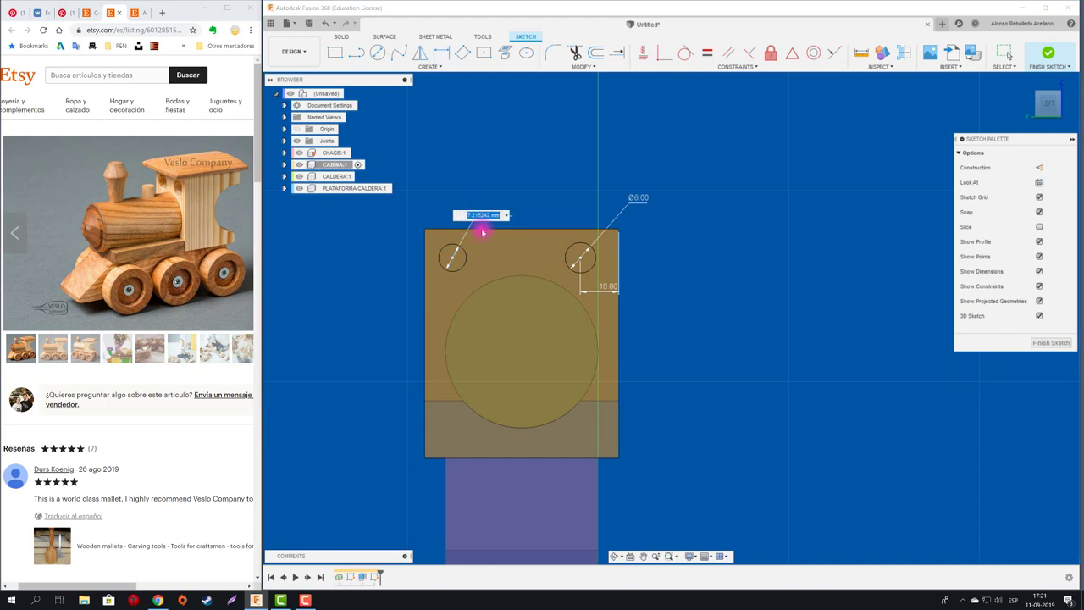
pyautogui.click(639, 198)
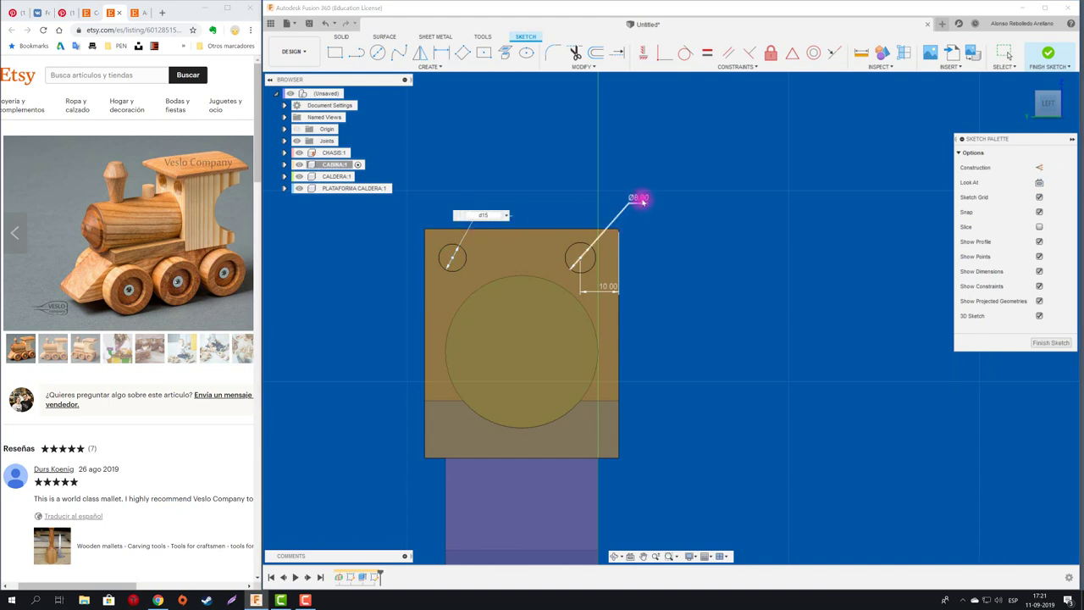
pyautogui.press('Return')
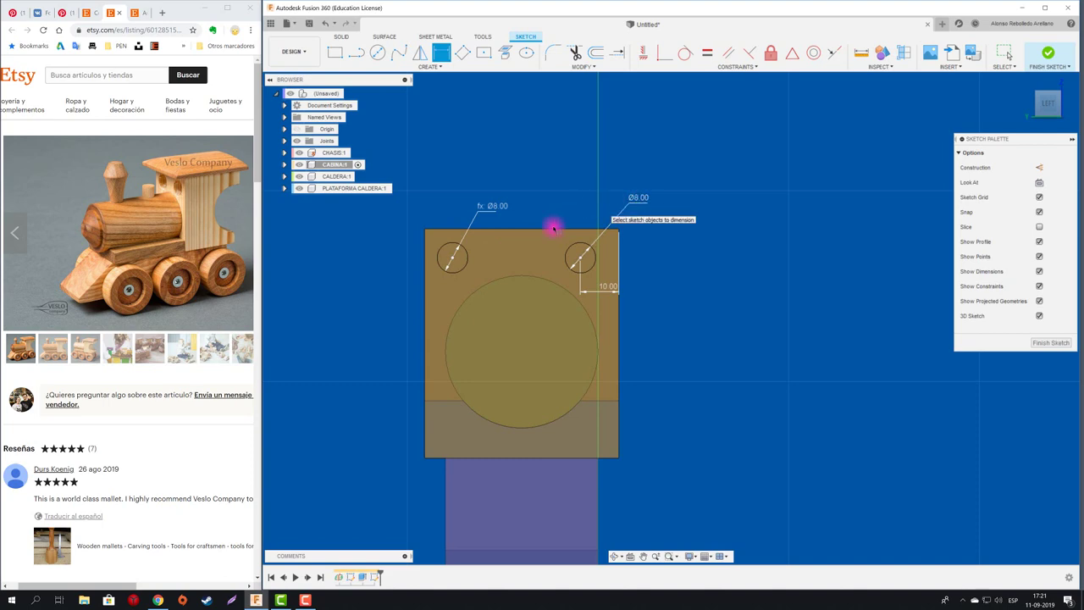
pyautogui.click(455, 269)
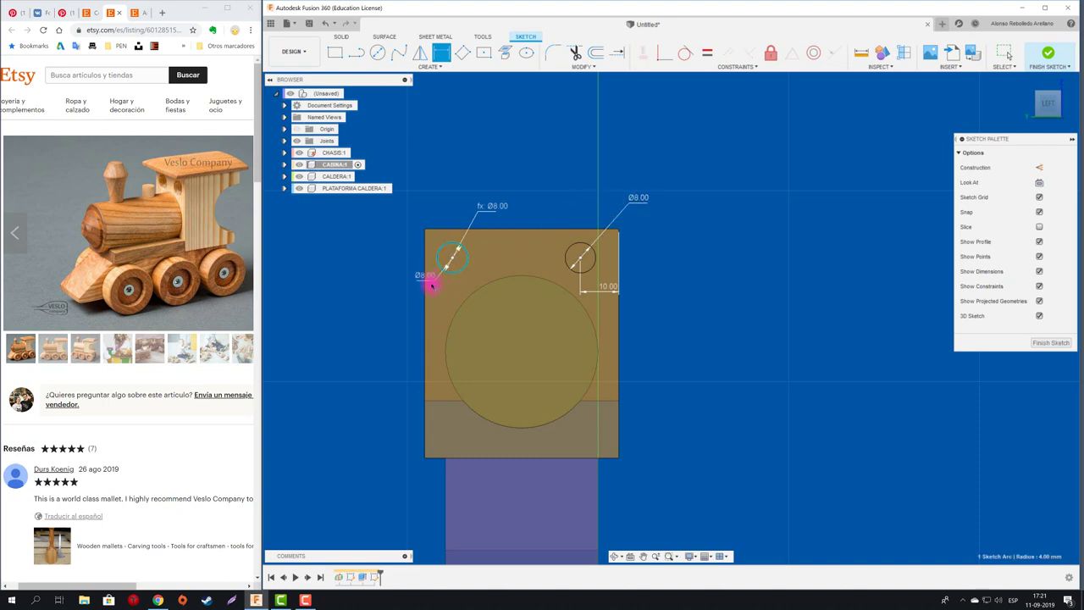
pyautogui.click(426, 286)
pyautogui.click(382, 273)
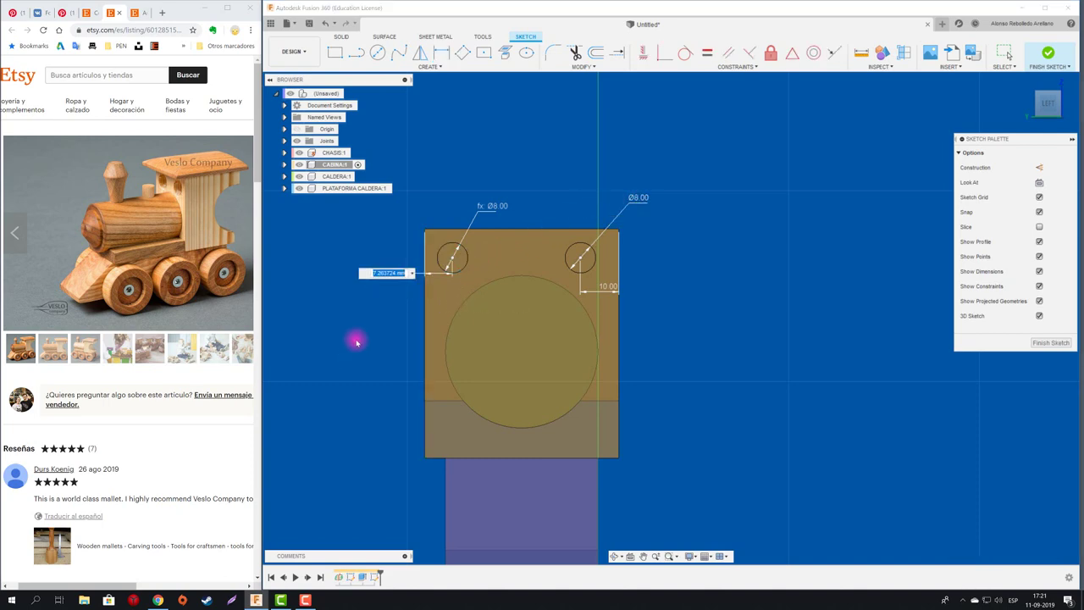
pyautogui.click(607, 288)
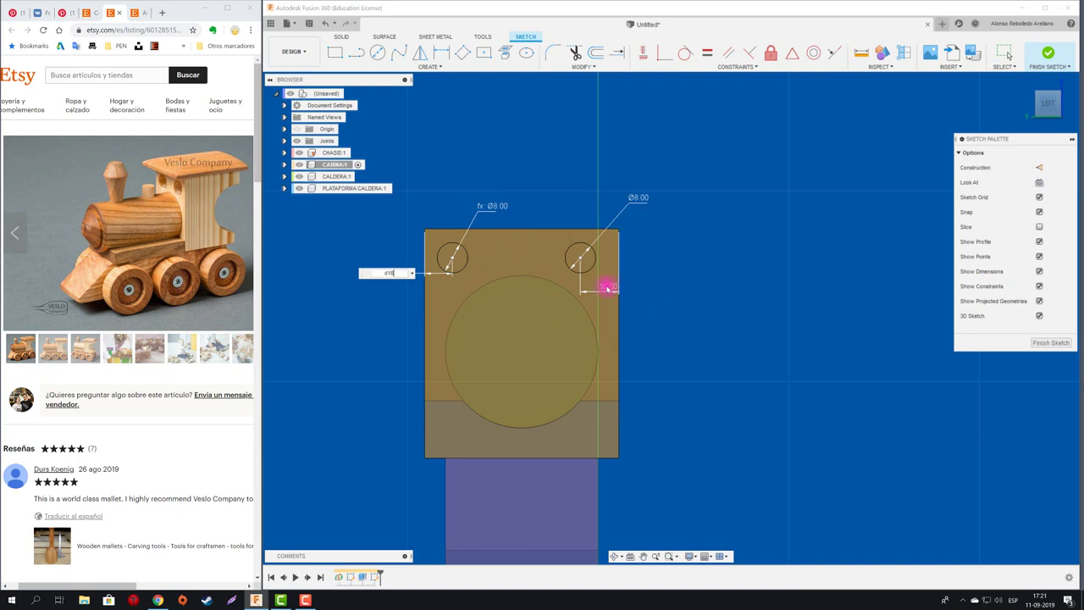
pyautogui.press('Return')
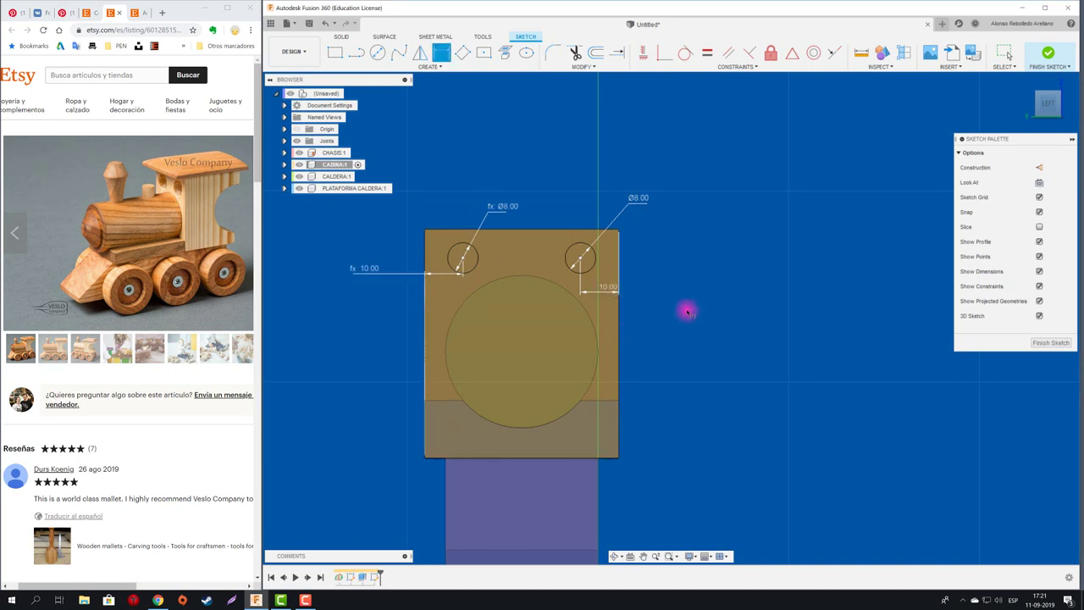
pyautogui.press('Escape')
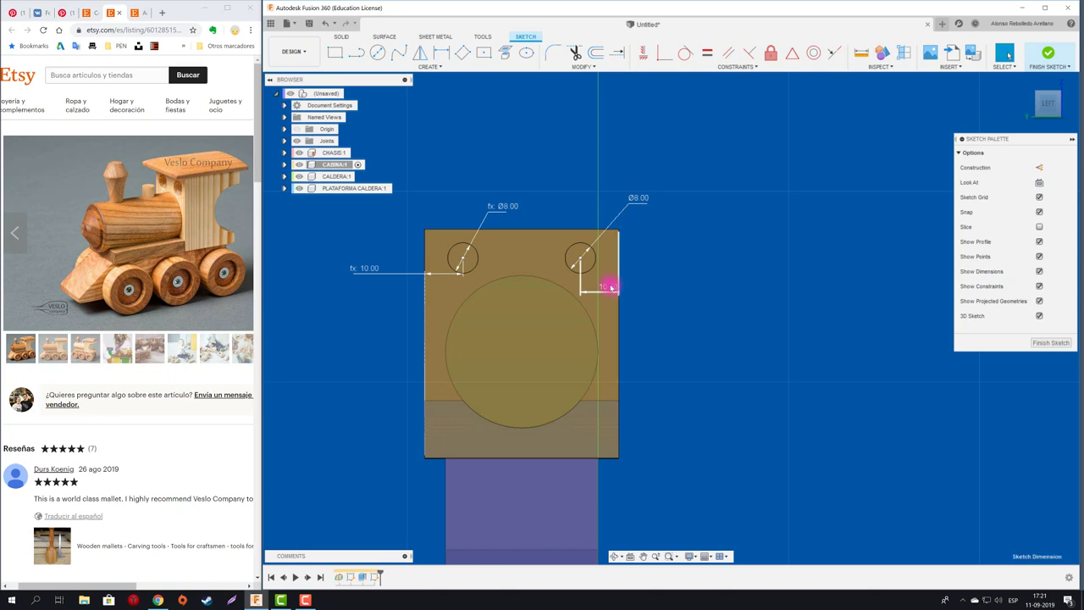
# - Change the window circles' edge distance from 10 mm to 12.70 mm
pyautogui.doubleClick(610, 287)
pyautogui.write('12')
pyautogui.press('Return')
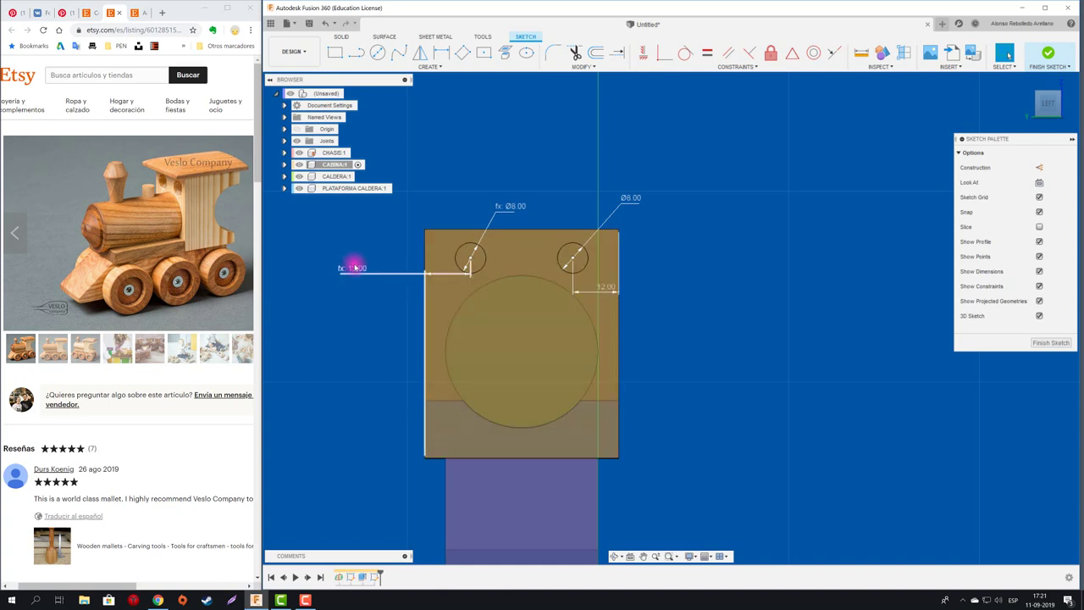
pyautogui.doubleClick(607, 289)
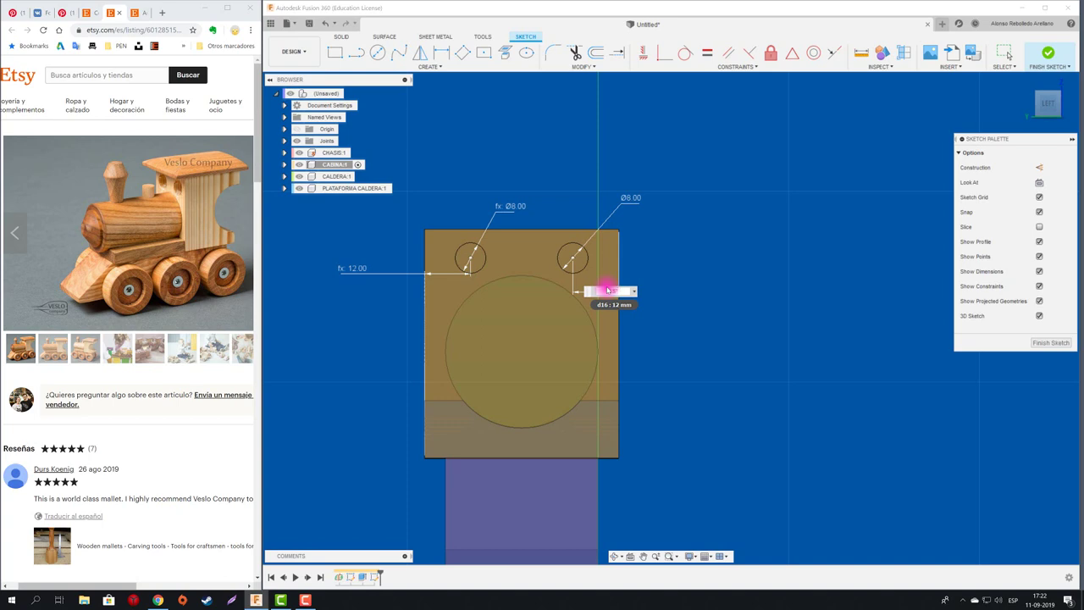
pyautogui.press('Return')
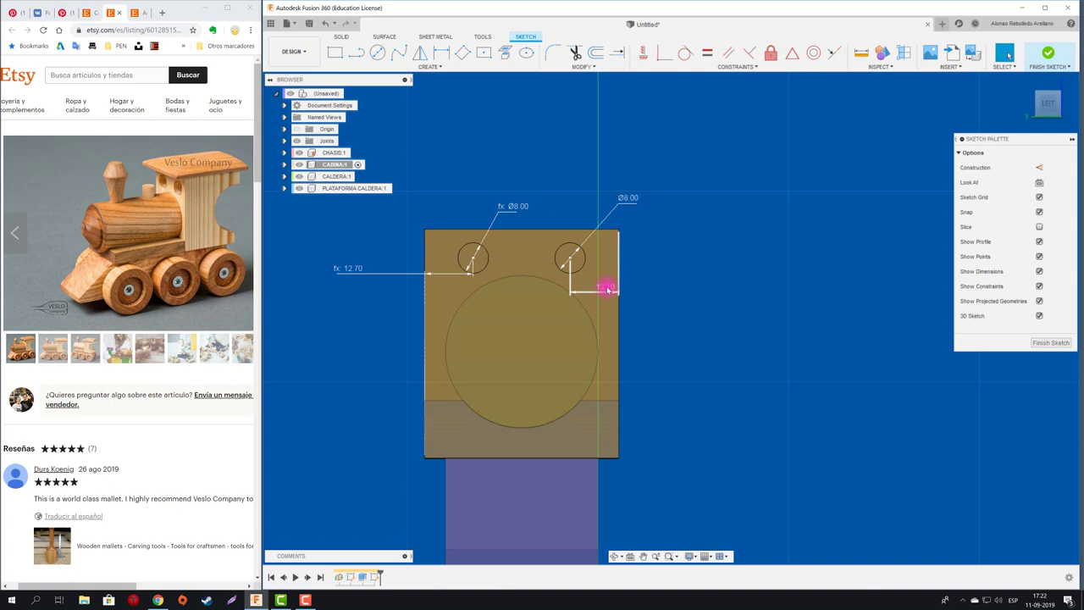
# - Extrude-cut both circles about 13.9 mm into the cab, then activate the whole train assembly
pyautogui.keyDown('shift'); pyautogui.moveTo(735, 320); pyautogui.dragTo(719, 310, button='middle'); pyautogui.keyUp('shift')
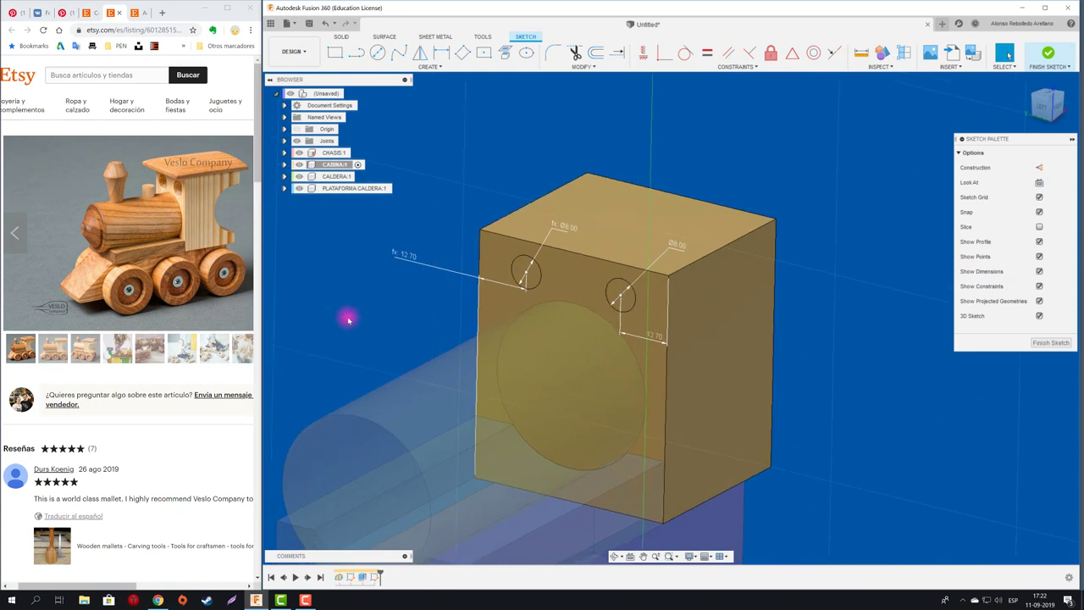
pyautogui.press('e')
pyautogui.click(525, 273)
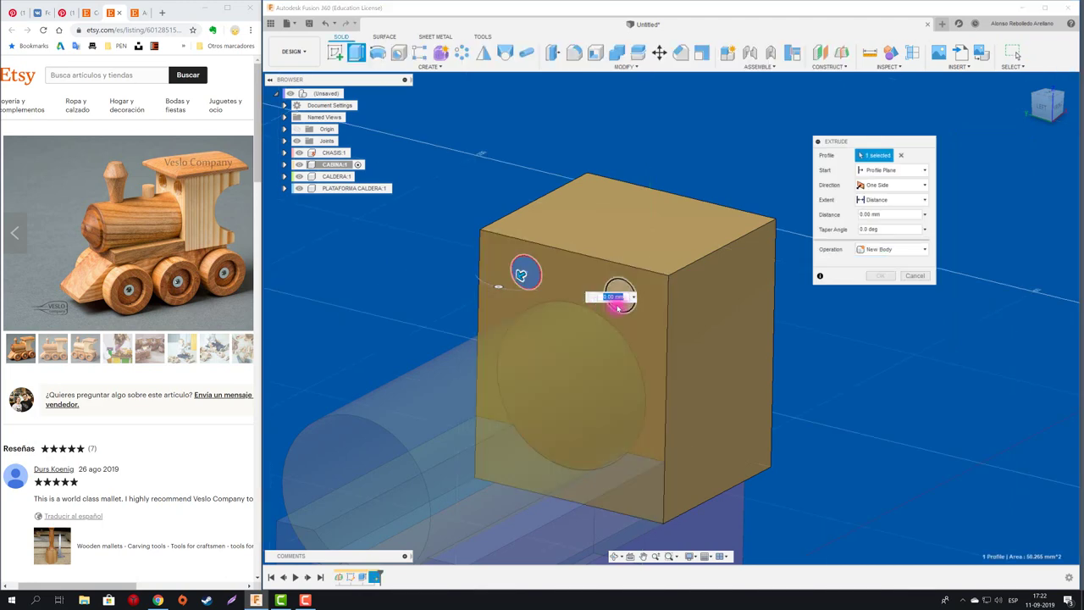
pyautogui.click(618, 300)
pyautogui.moveTo(622, 292)
pyautogui.mouseDown()
pyautogui.moveTo(645, 286)
pyautogui.moveTo(657, 298)
pyautogui.mouseUp()
pyautogui.write('-14')
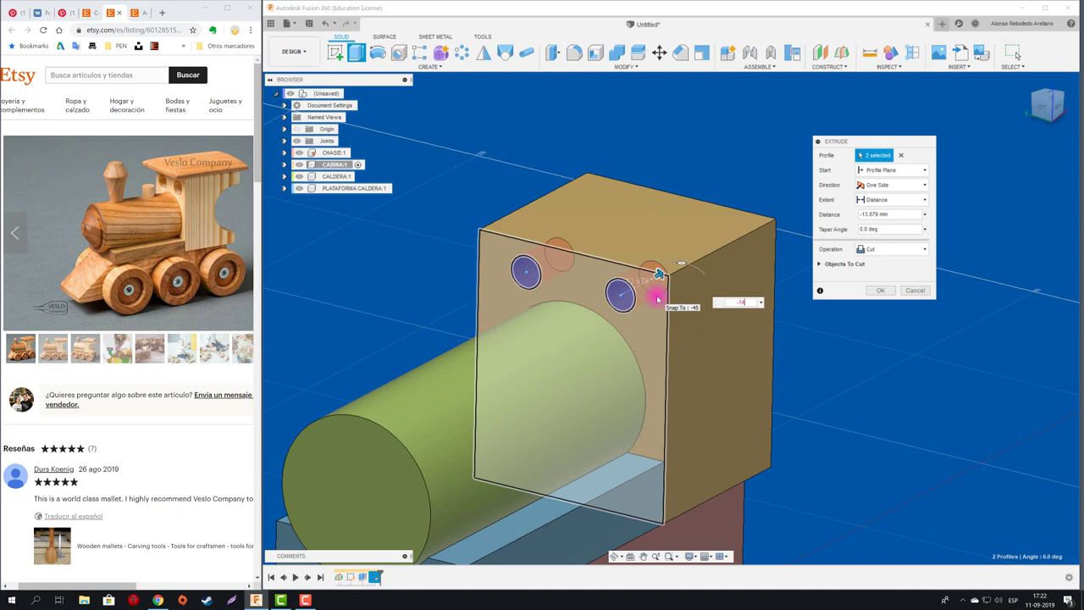
pyautogui.click(880, 290)
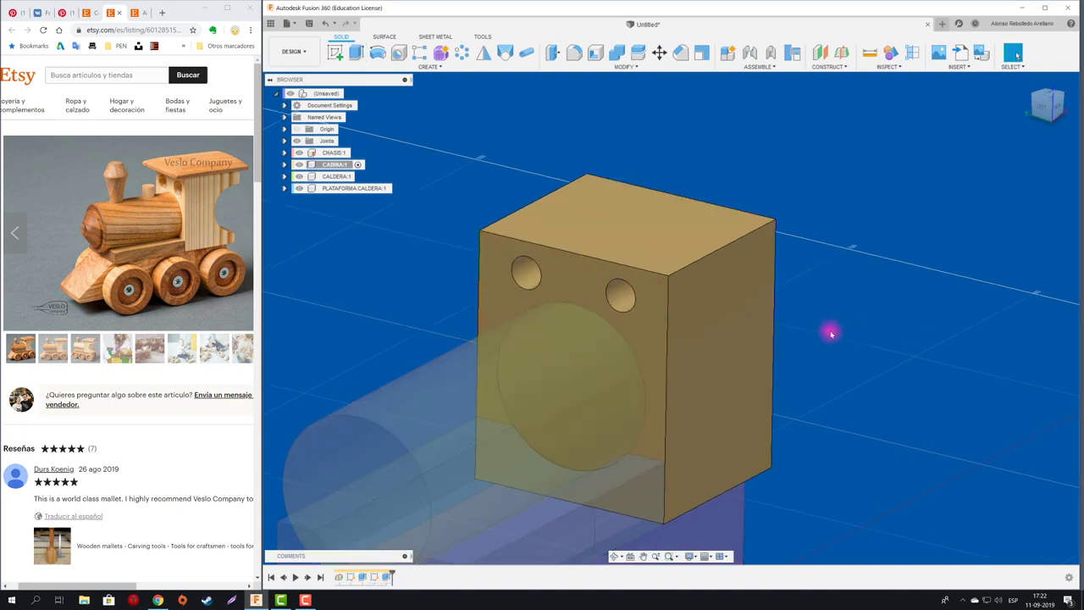
pyautogui.moveTo(831, 333)
pyautogui.keyDown('shift'); pyautogui.mouseDown(button='middle')
pyautogui.moveTo(601, 361)
pyautogui.moveTo(360, 112)
pyautogui.mouseUp(button='middle'); pyautogui.keyUp('shift')
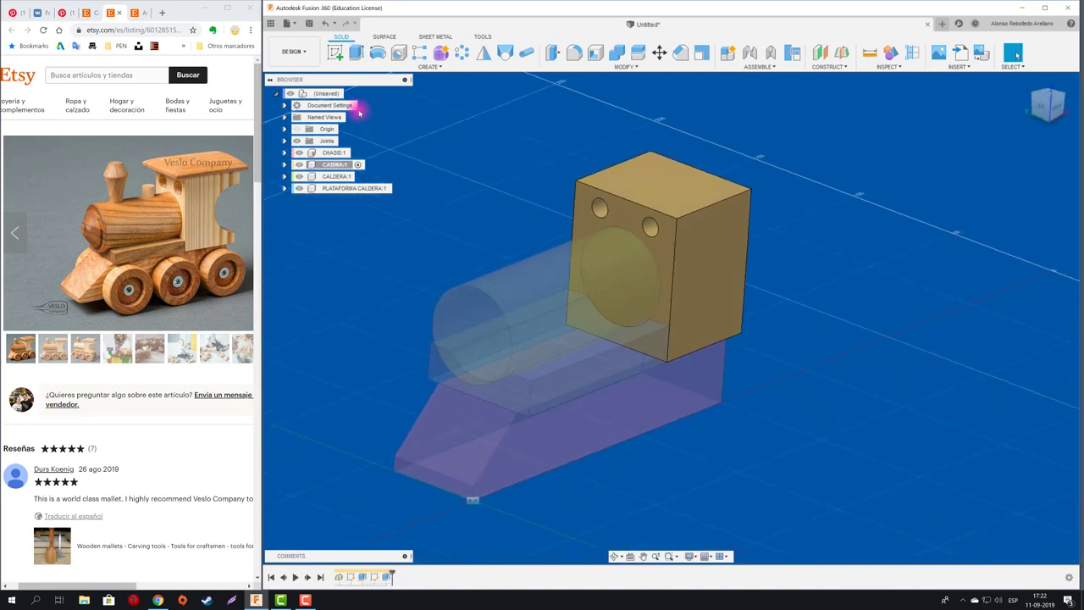
pyautogui.click(348, 94)
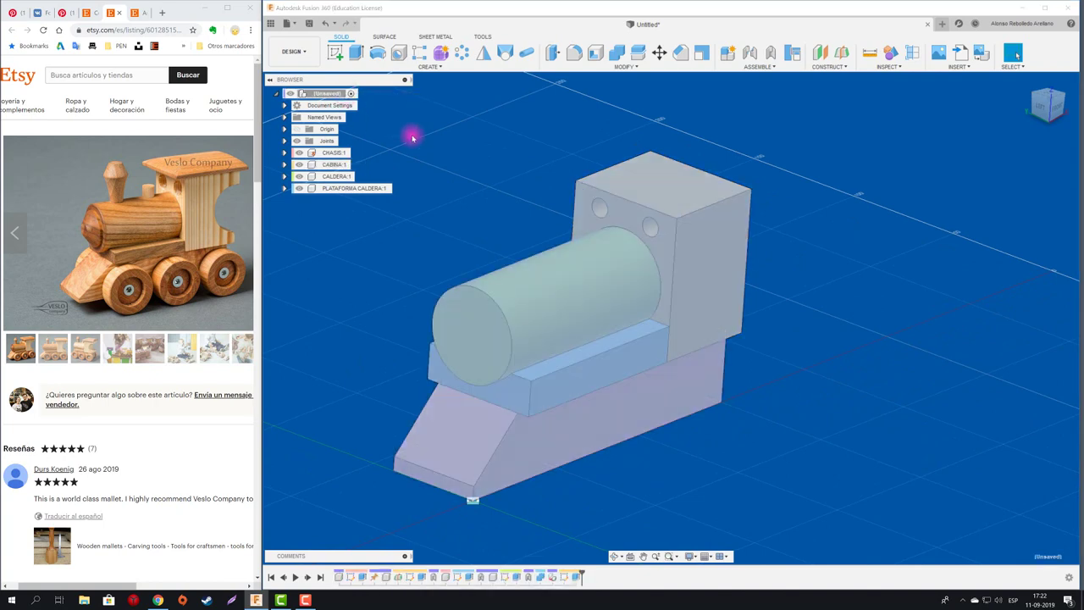
# - Save the design as TREN 18 in the JUGUETES project and view another reference photo
pyautogui.click(311, 25)
pyautogui.write('TREN 18')
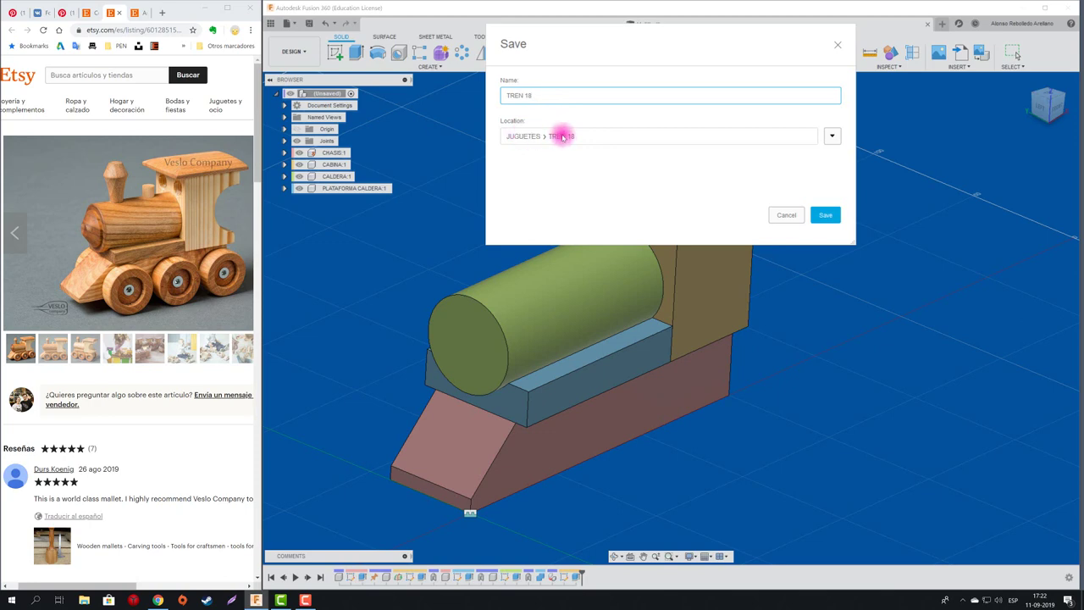
pyautogui.click(825, 215)
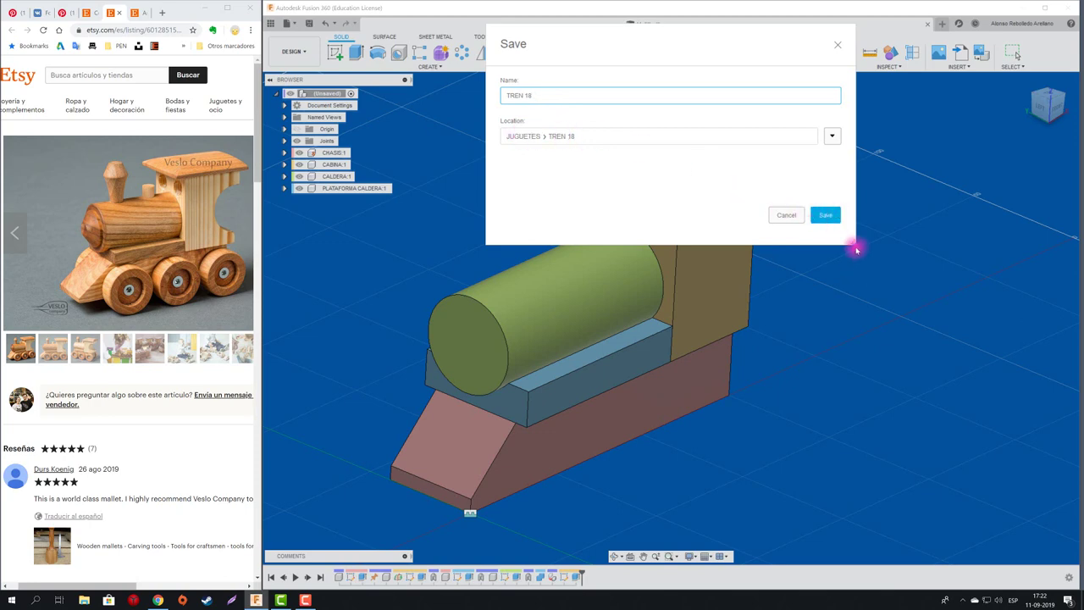
pyautogui.click(825, 215)
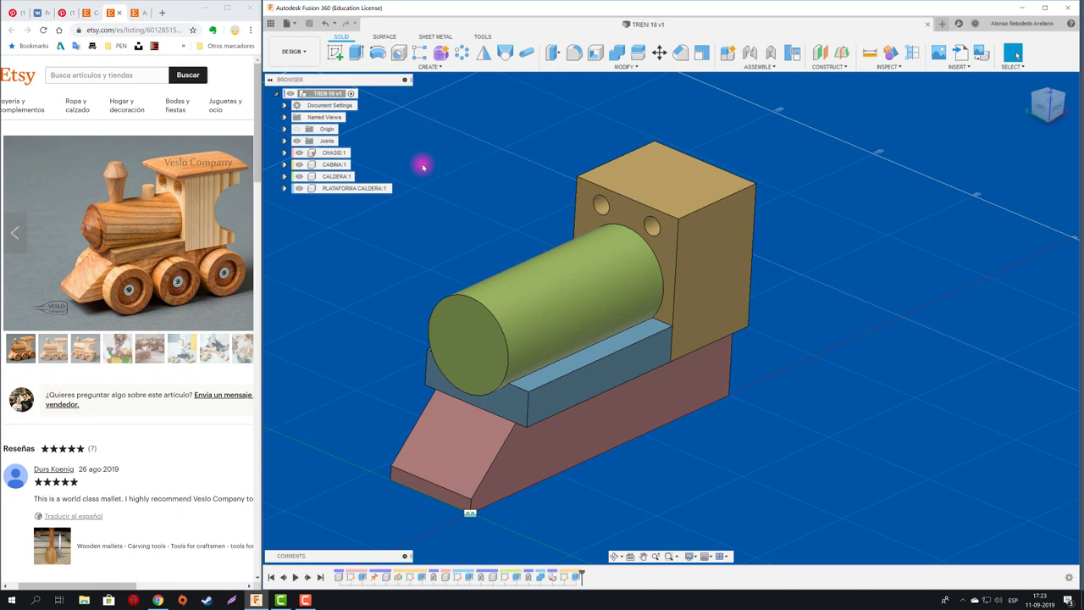
pyautogui.moveTo(423, 167)
pyautogui.keyDown('shift'); pyautogui.mouseDown(button='middle')
pyautogui.moveTo(443, 172)
pyautogui.moveTo(427, 182)
pyautogui.mouseUp(button='middle'); pyautogui.keyUp('shift')
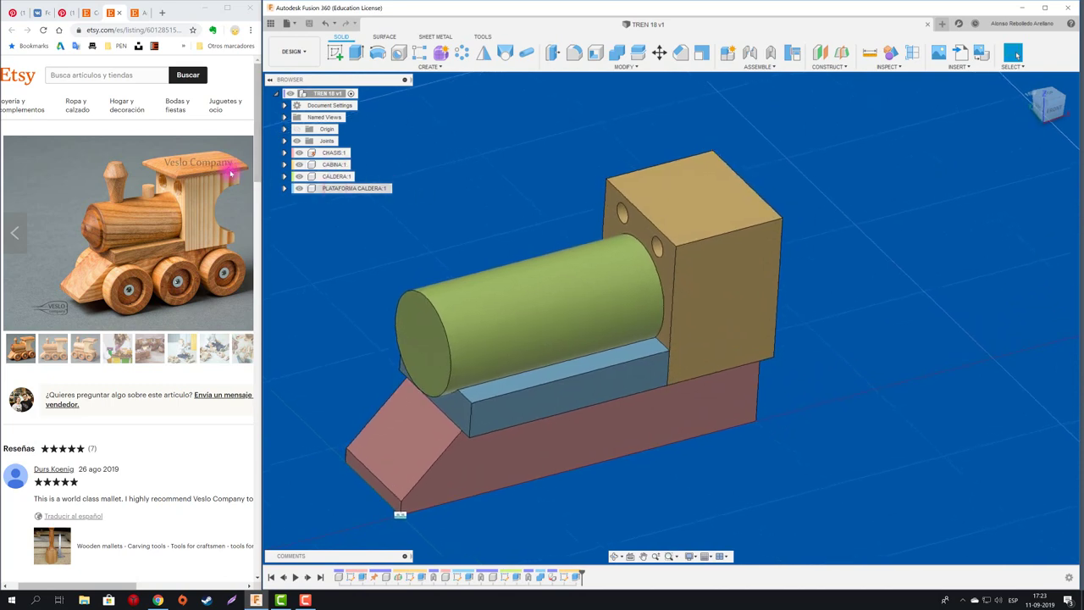
pyautogui.click(86, 349)
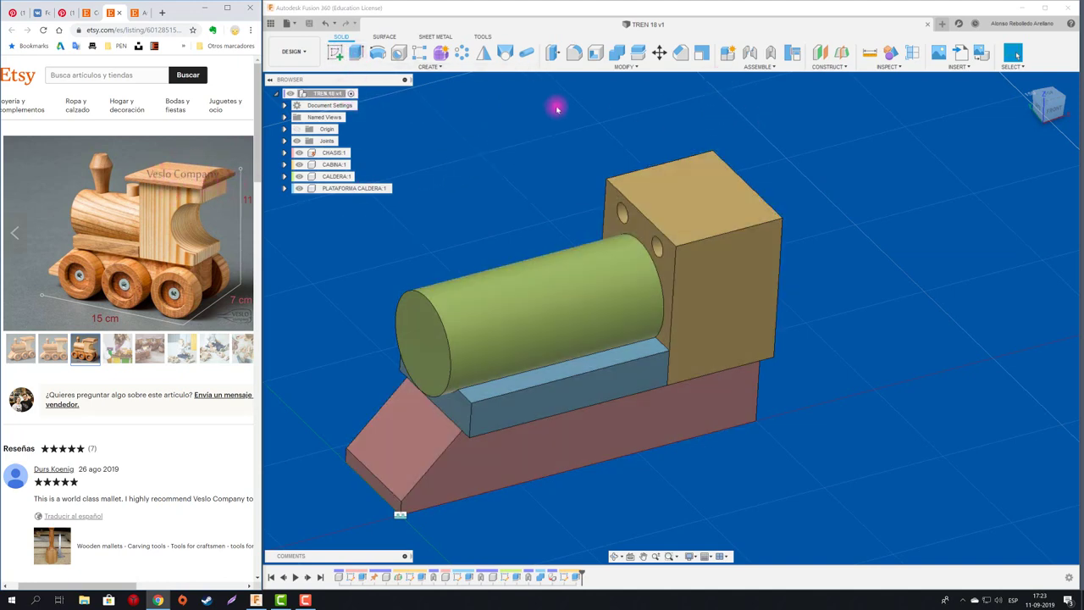
# - Create a new empty component named TECHO
pyautogui.click(727, 52)
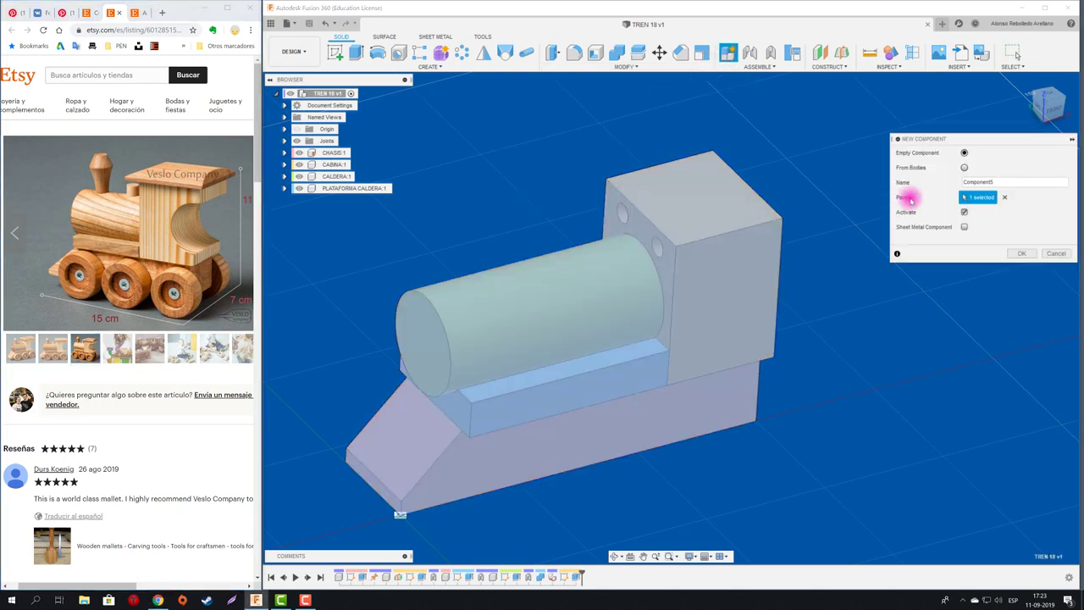
pyautogui.moveTo(987, 186); pyautogui.dragTo(944, 182)
pyautogui.write('TECHO')
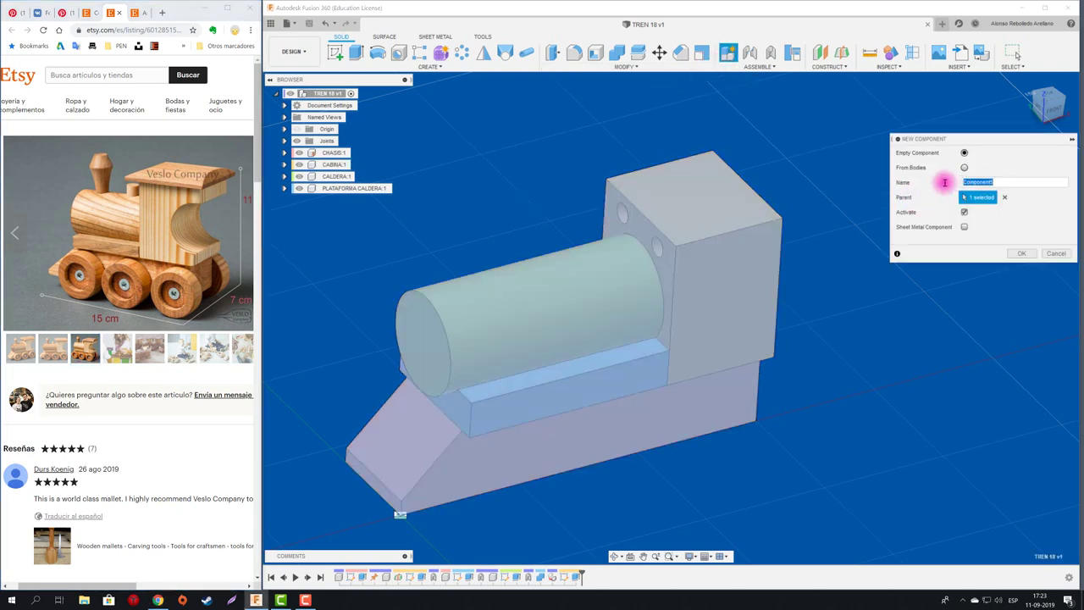
pyautogui.click(1022, 253)
# - Start a roof sketch on the cabin's top face and check a reference photo of the train
pyautogui.click(349, 61)
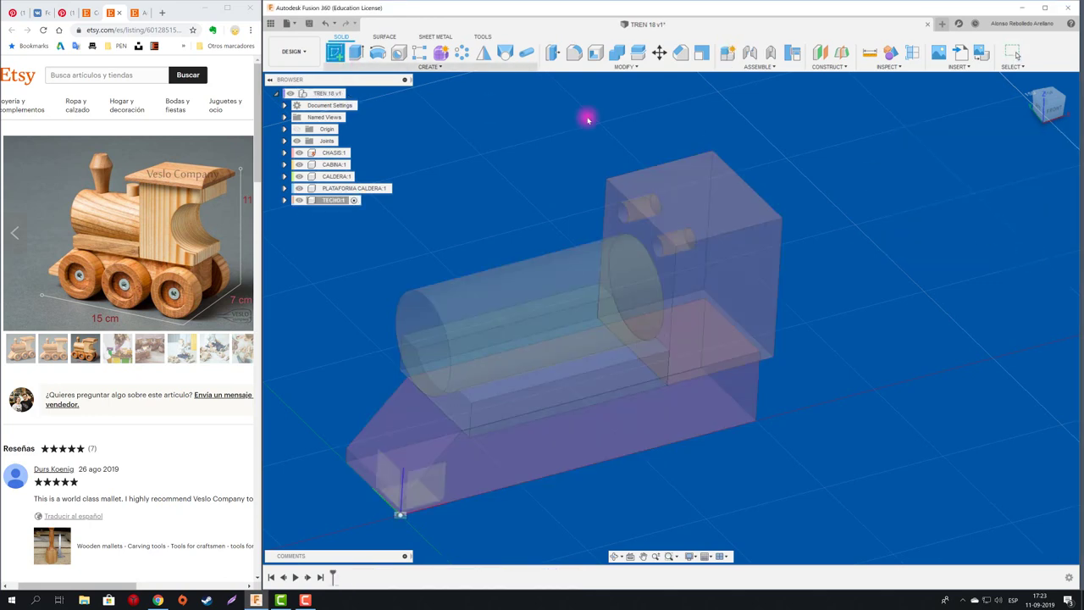
pyautogui.click(717, 181)
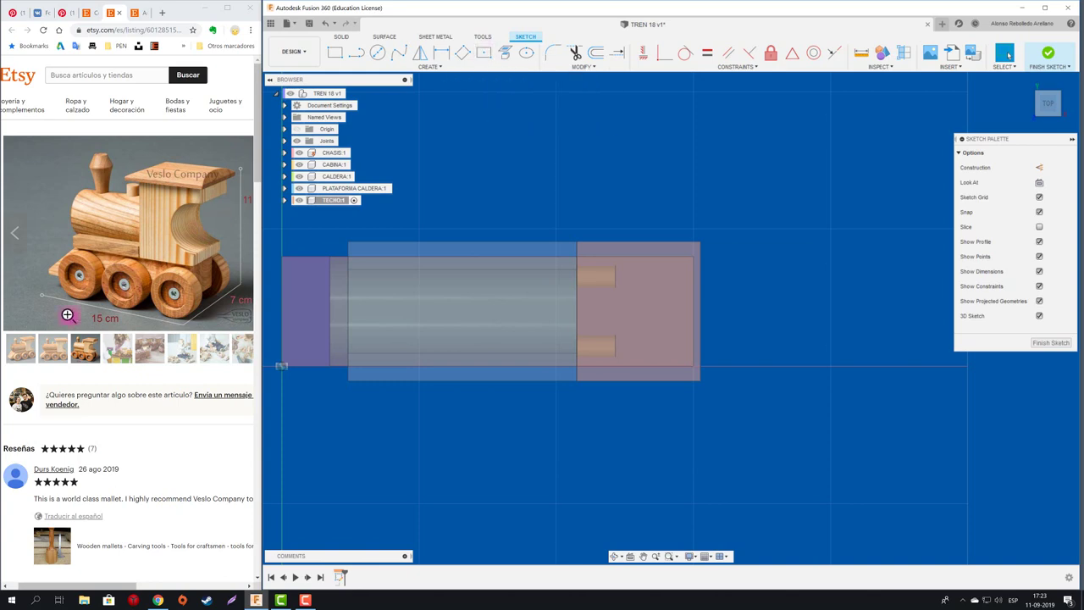
pyautogui.click(58, 352)
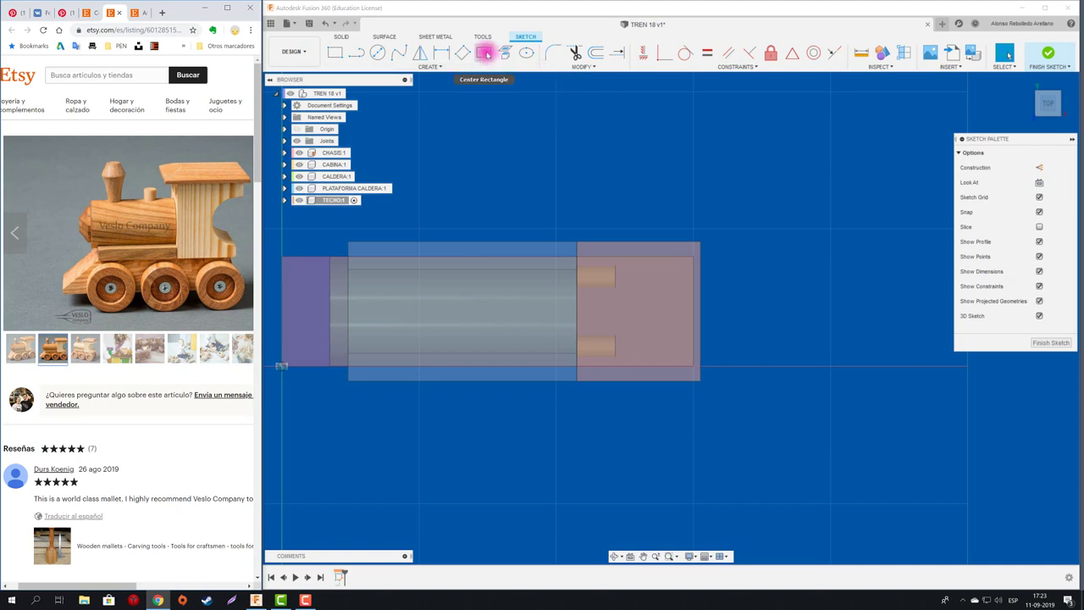
pyautogui.click(483, 53)
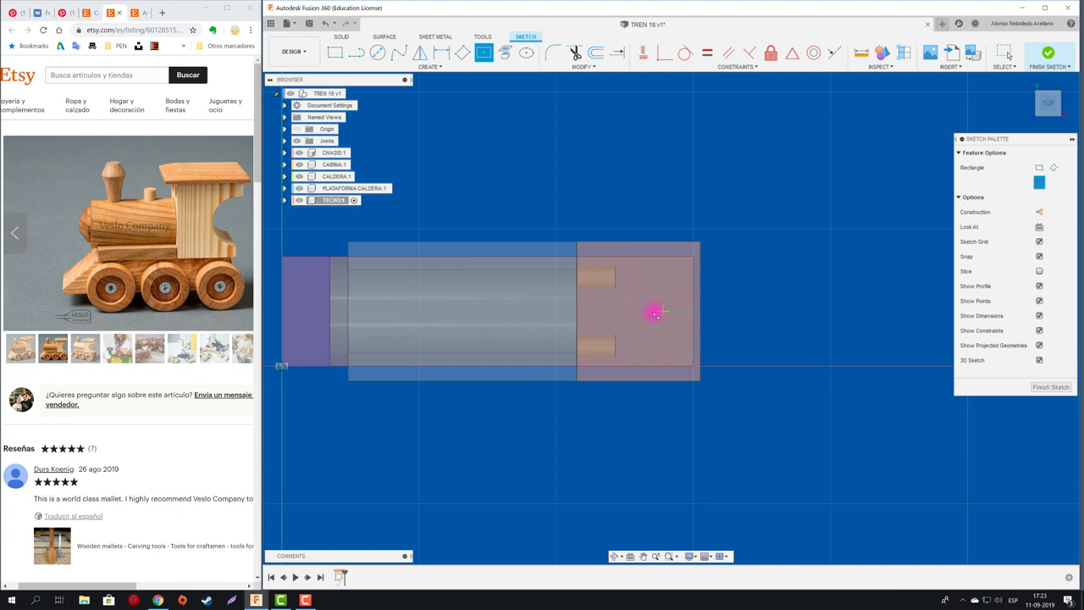
# - Draw a centred rectangle on the cabin top and dimension its width to 55 mm
pyautogui.click(640, 315)
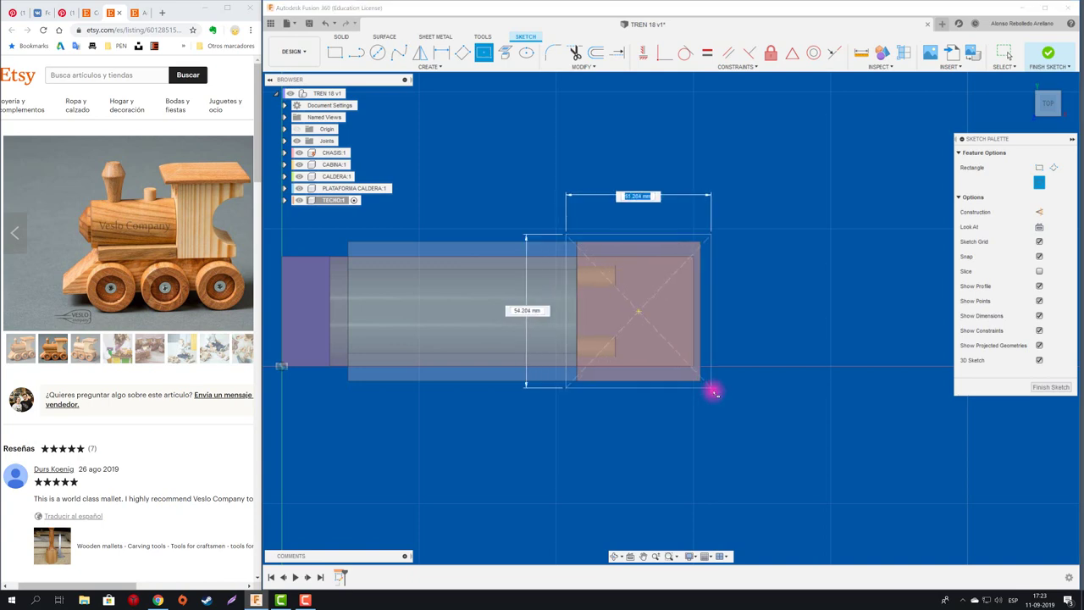
pyautogui.click(715, 394)
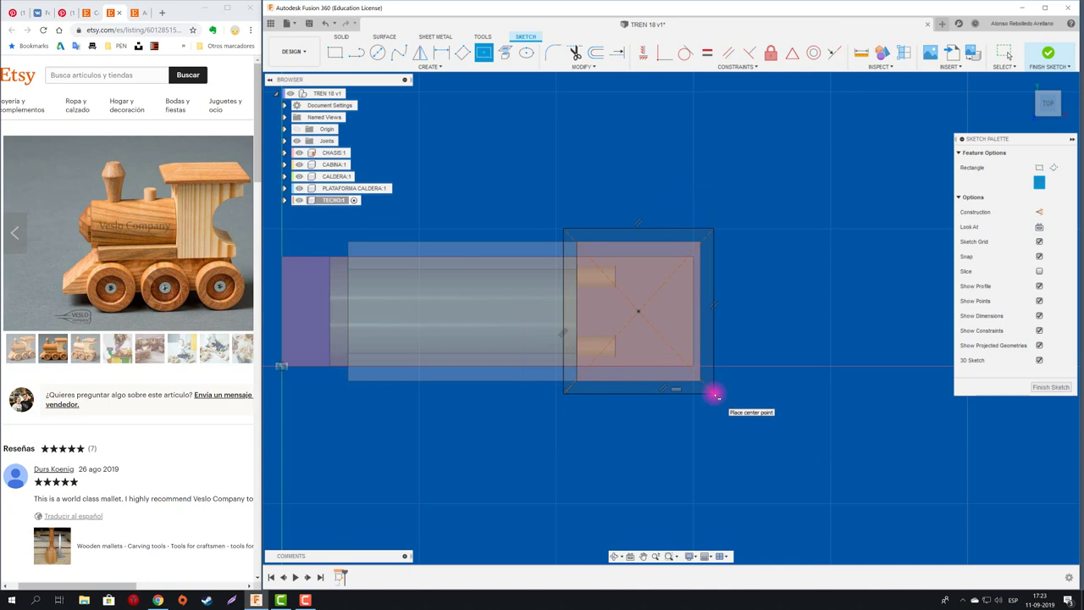
pyautogui.press('d')
pyautogui.click(672, 228)
pyautogui.click(668, 188)
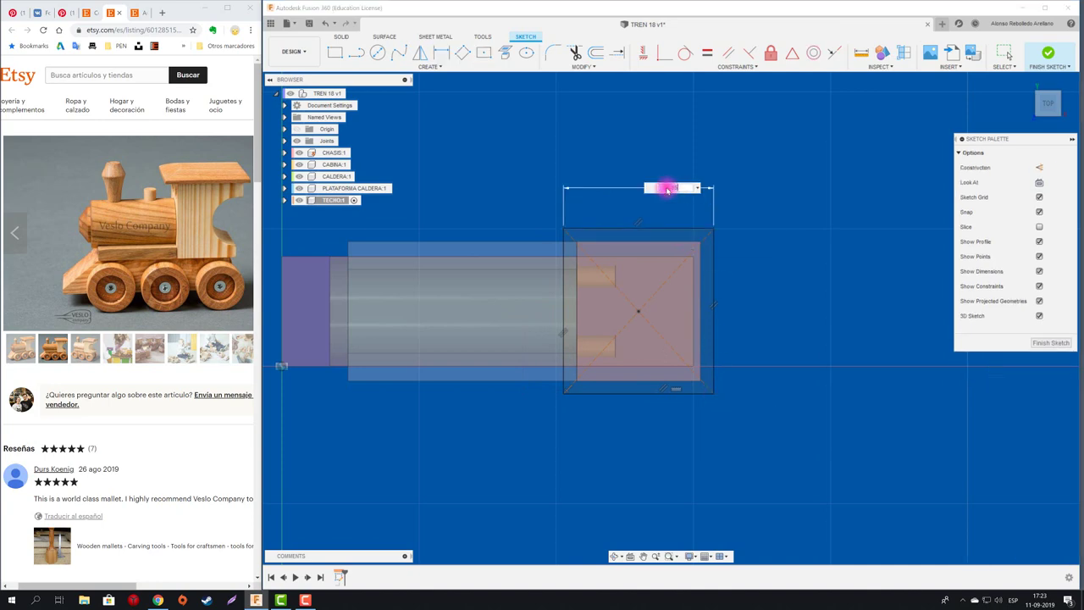
pyautogui.press('Return')
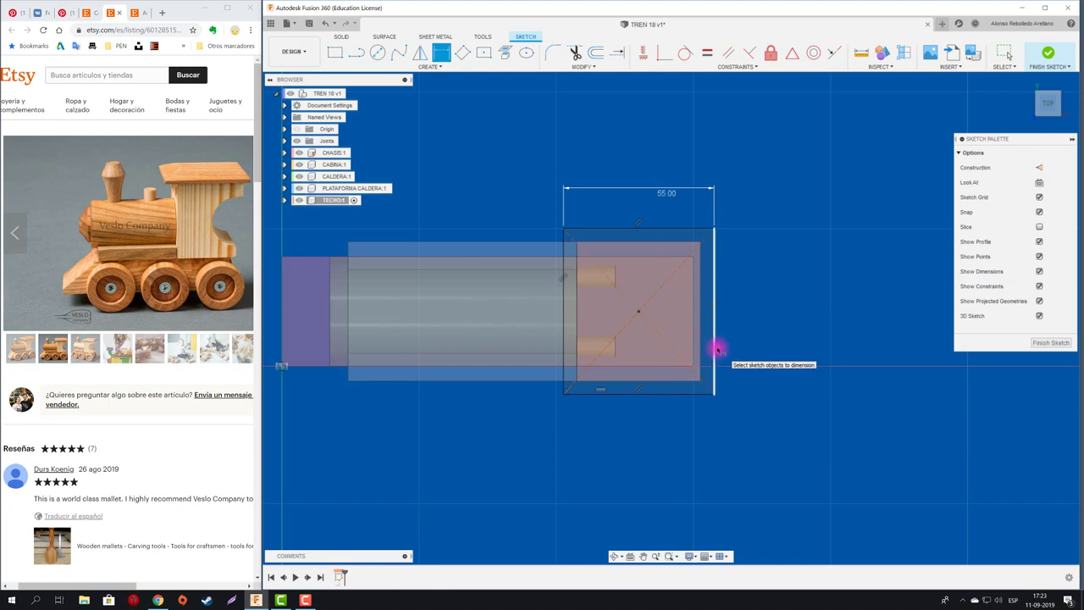
# - Dimension the rectangle's length to 60.453 mm, then view the sketch in 3D
pyautogui.click(716, 350)
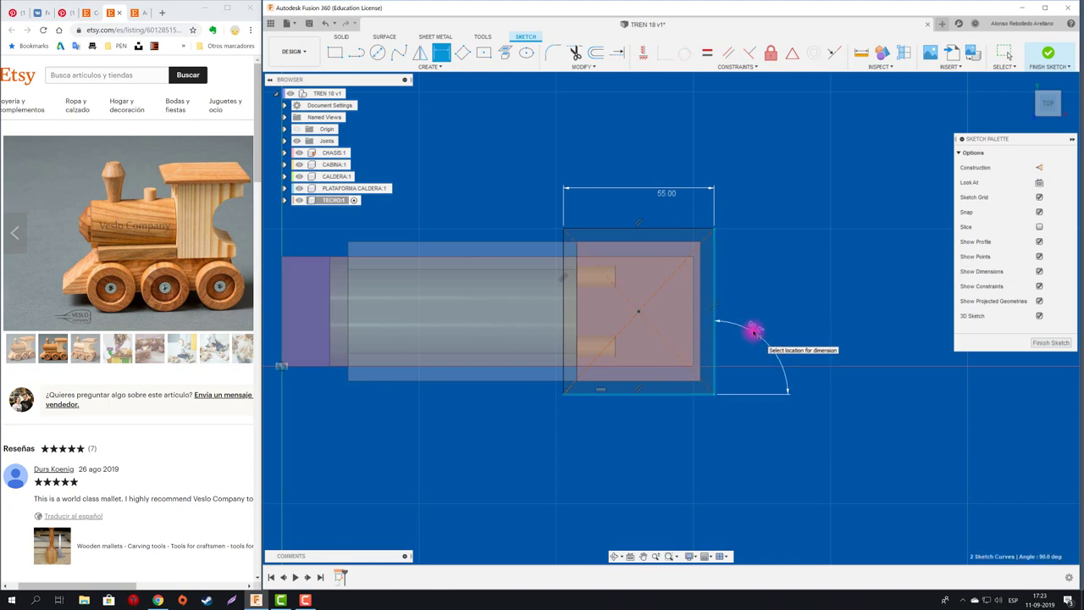
pyautogui.press('Escape')
pyautogui.press('d')
pyautogui.click(714, 317)
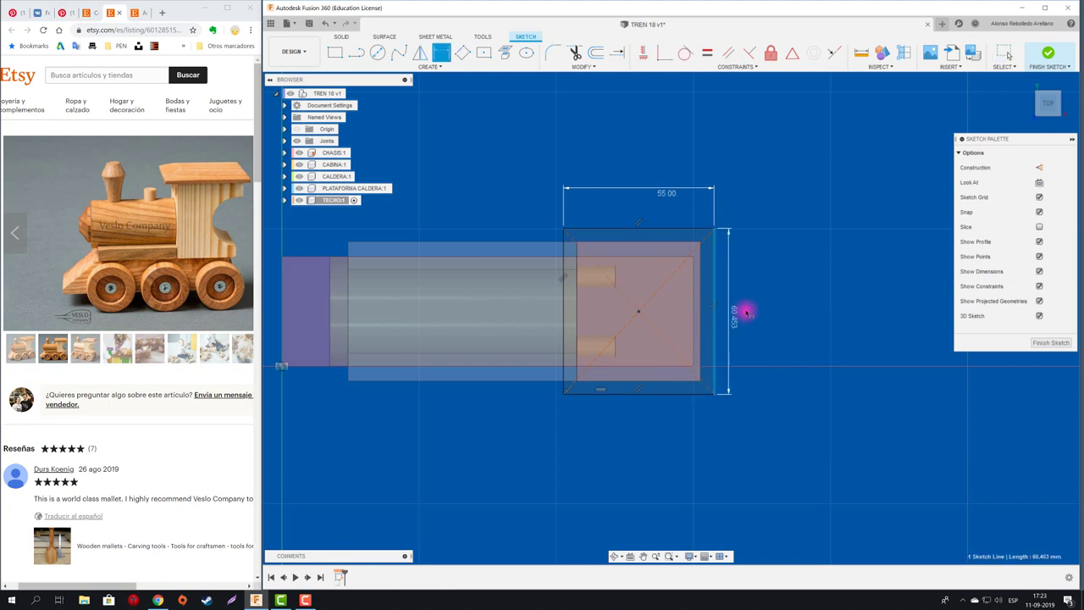
pyautogui.click(745, 312)
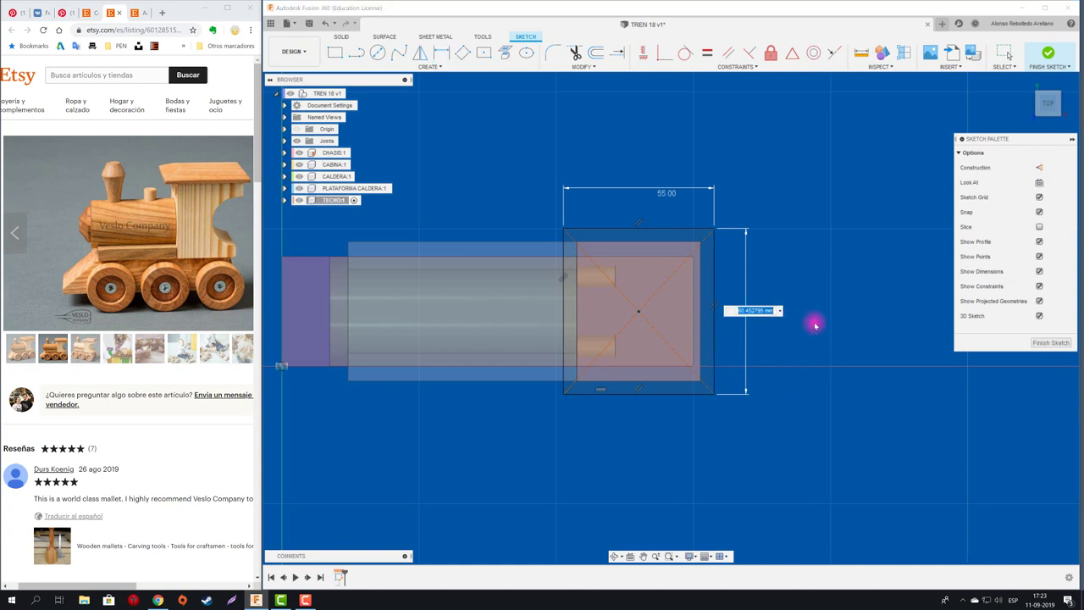
pyautogui.write('55')
pyautogui.press('Return')
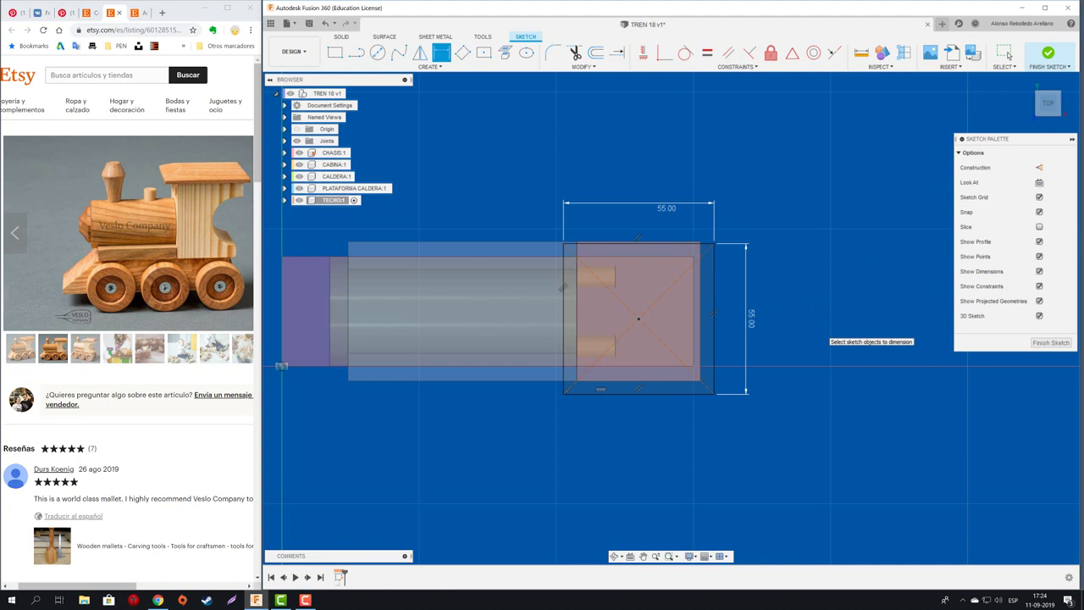
pyautogui.moveTo(1047, 103)
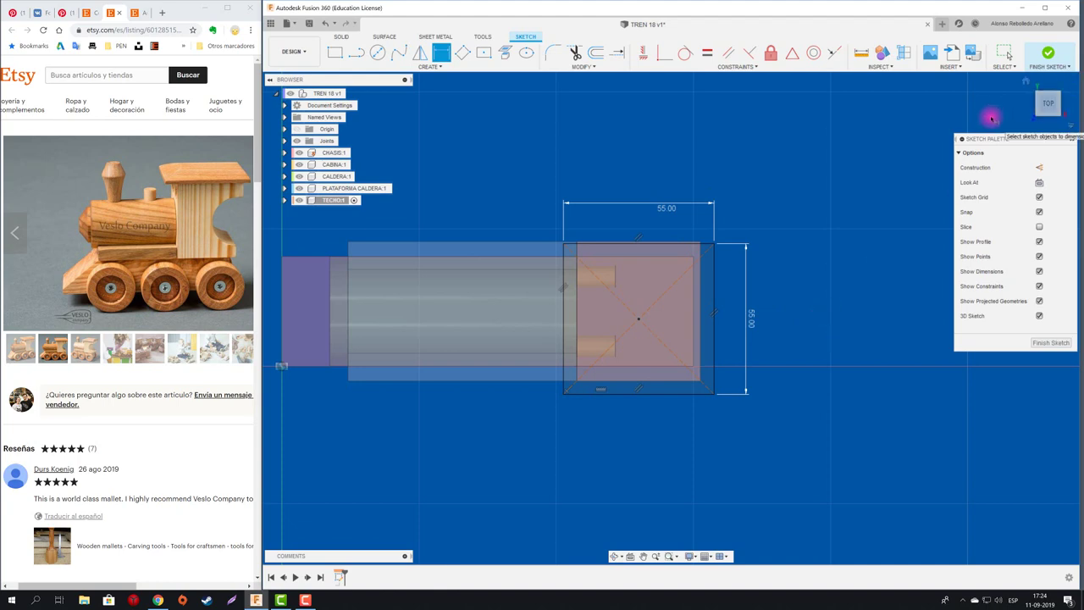
pyautogui.press('Escape')
pyautogui.hotkey('ctrl', 'z')
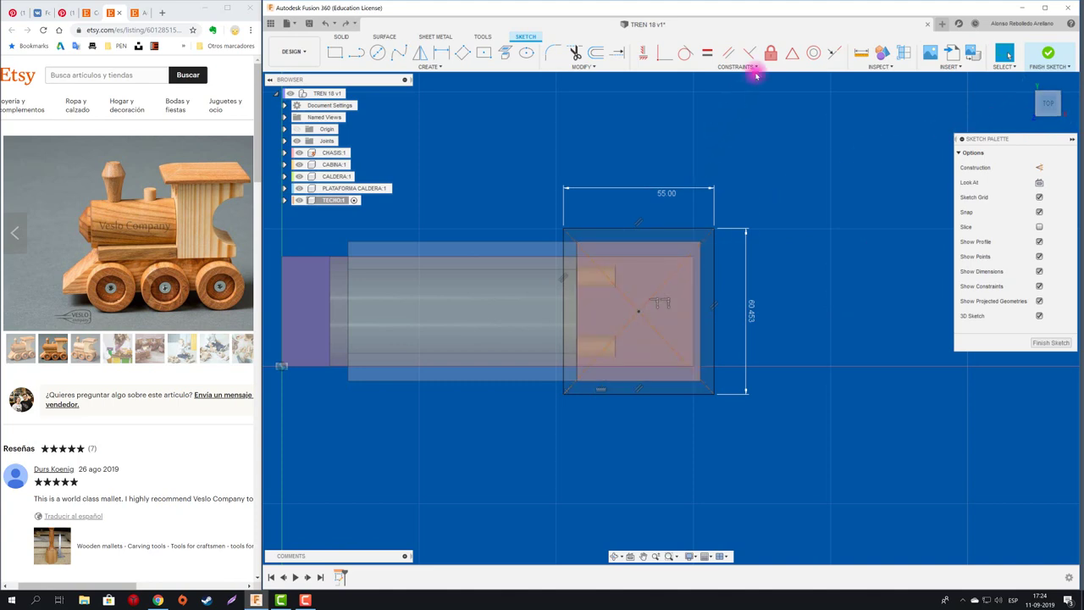
pyautogui.click(770, 52)
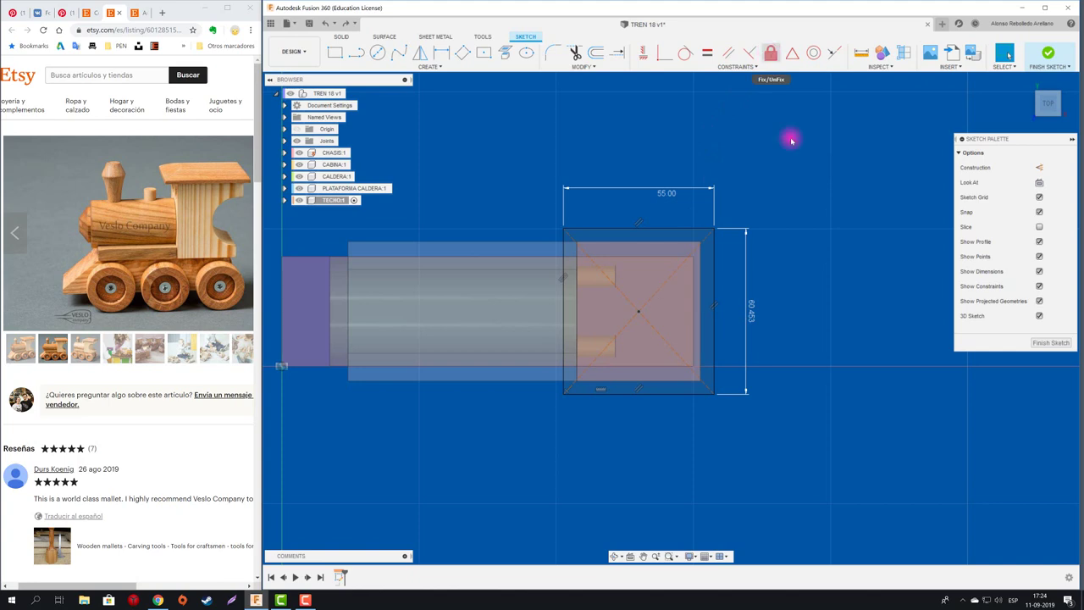
pyautogui.doubleClick(751, 311)
pyautogui.press('Return')
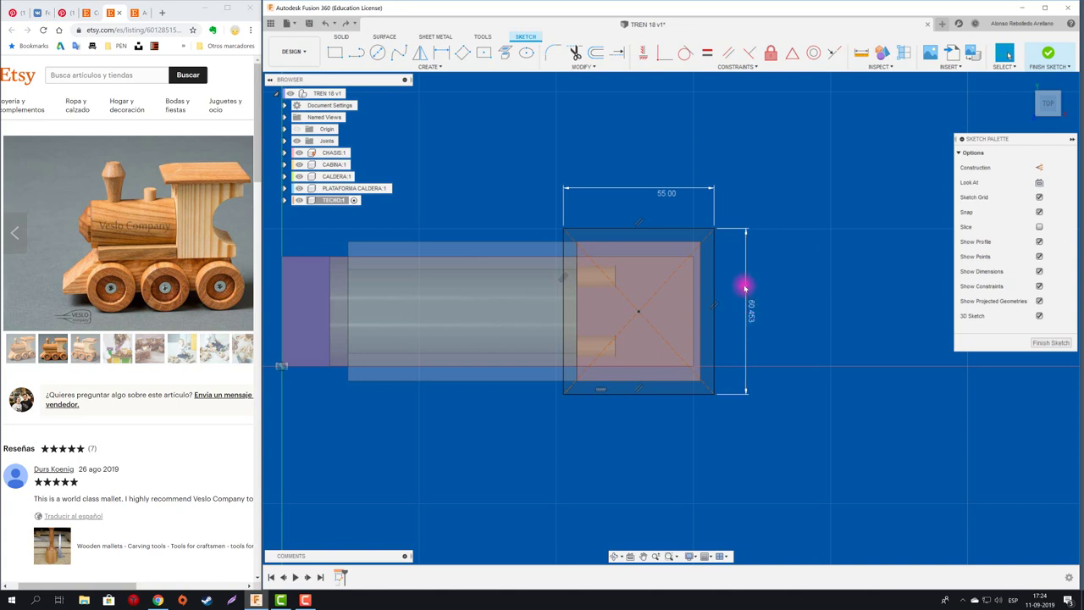
pyautogui.scroll(1, 745, 286)
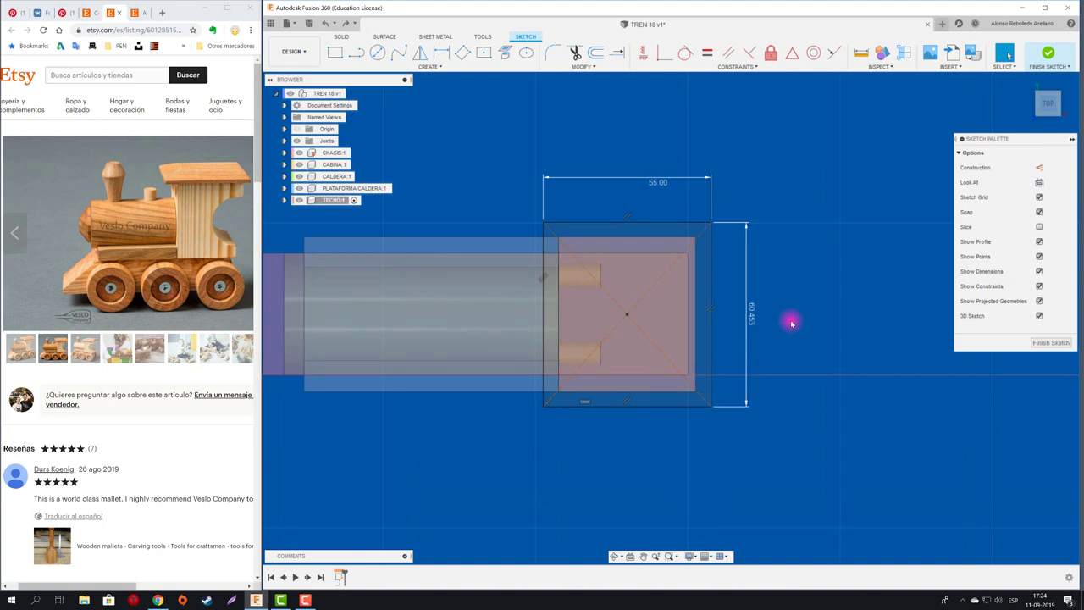
pyautogui.press('F6')
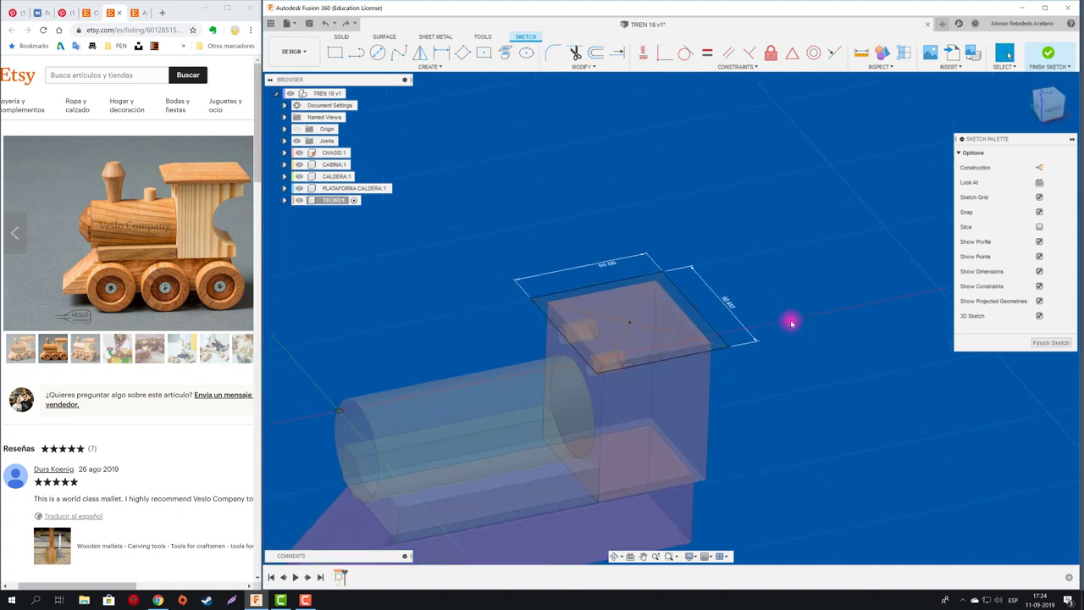
# - Extrude the roof rectangle into a plate about 9.745 mm thick above the cabin
pyautogui.press('e')
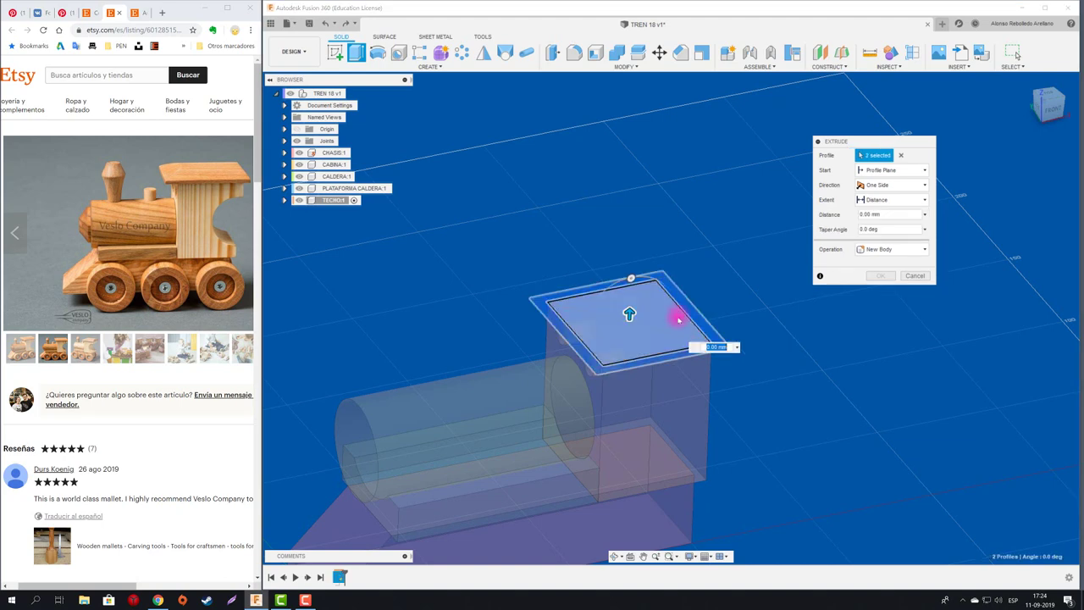
pyautogui.moveTo(629, 313); pyautogui.dragTo(629, 295)
pyautogui.keyDown('shift'); pyautogui.moveTo(629, 295); pyautogui.dragTo(997, 152, button='middle'); pyautogui.keyUp('shift')
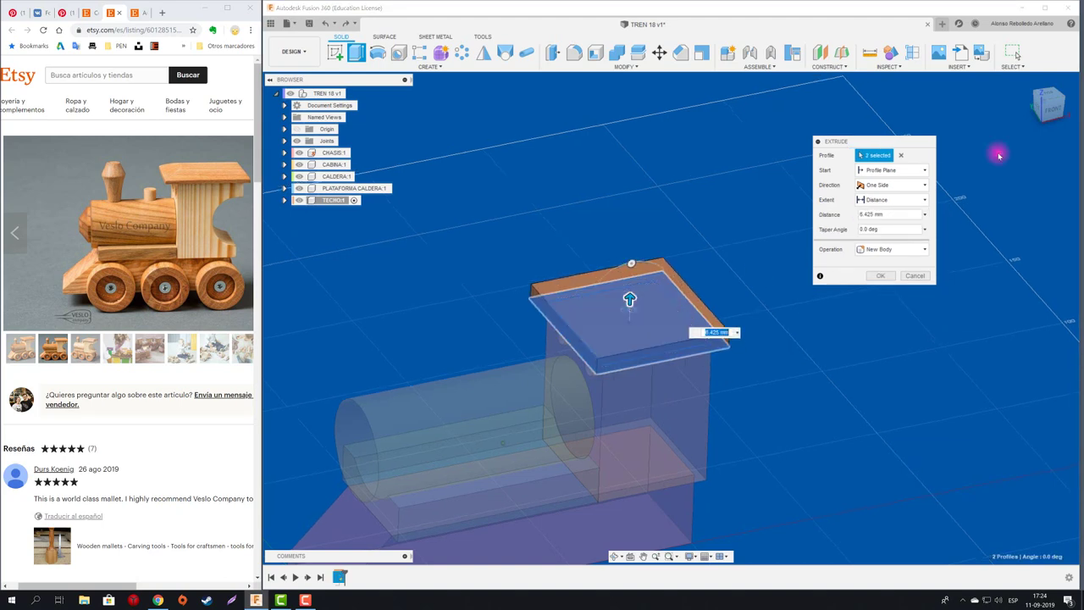
pyautogui.click(1048, 106)
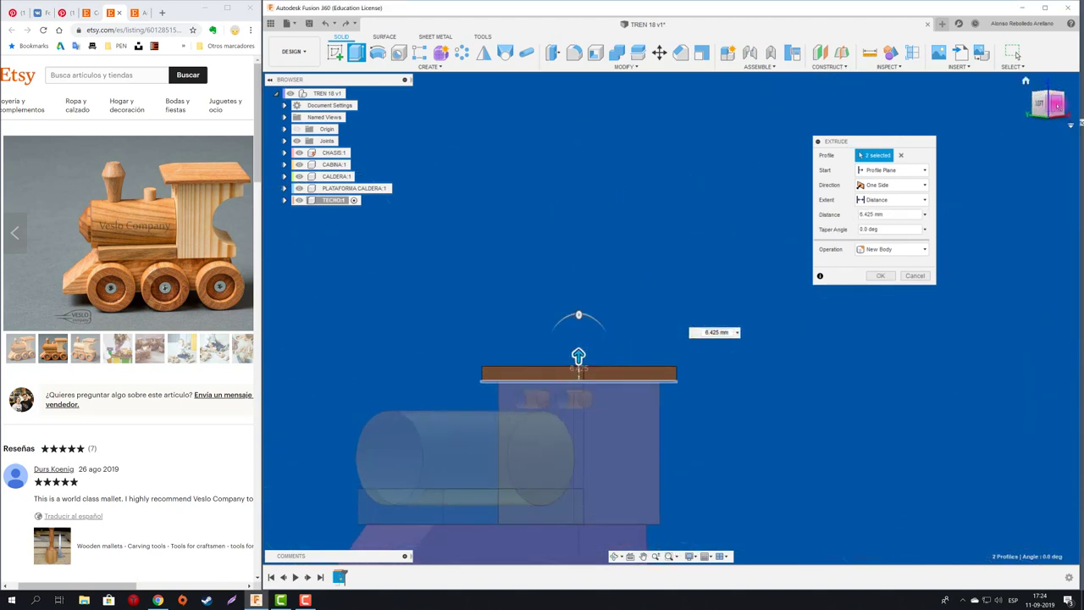
pyautogui.moveTo(618, 300); pyautogui.dragTo(689, 302, button='middle')
pyautogui.moveTo(692, 354); pyautogui.dragTo(693, 344)
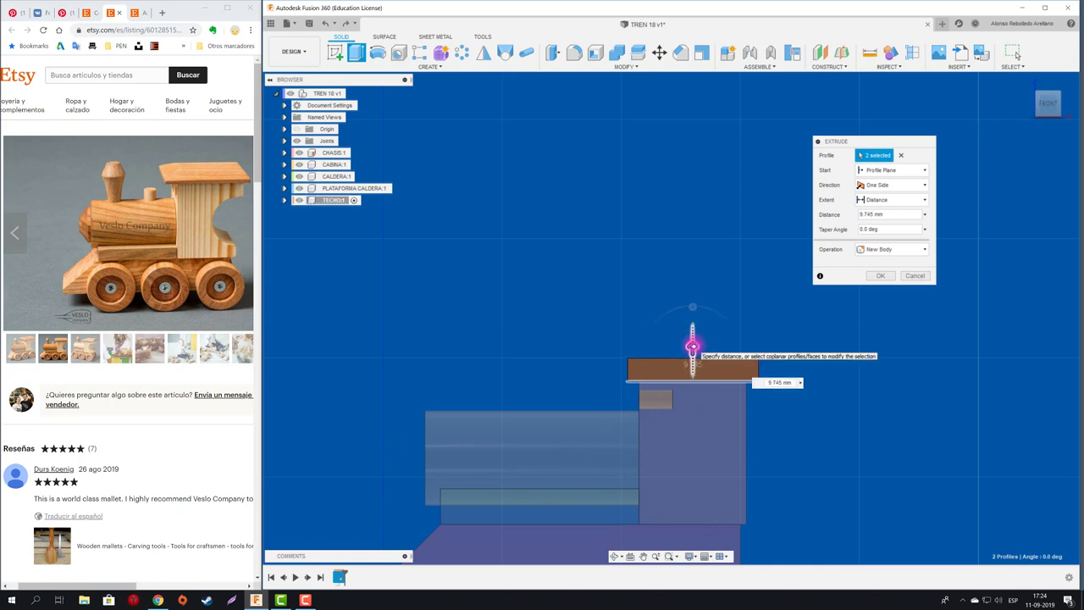
pyautogui.press('Return')
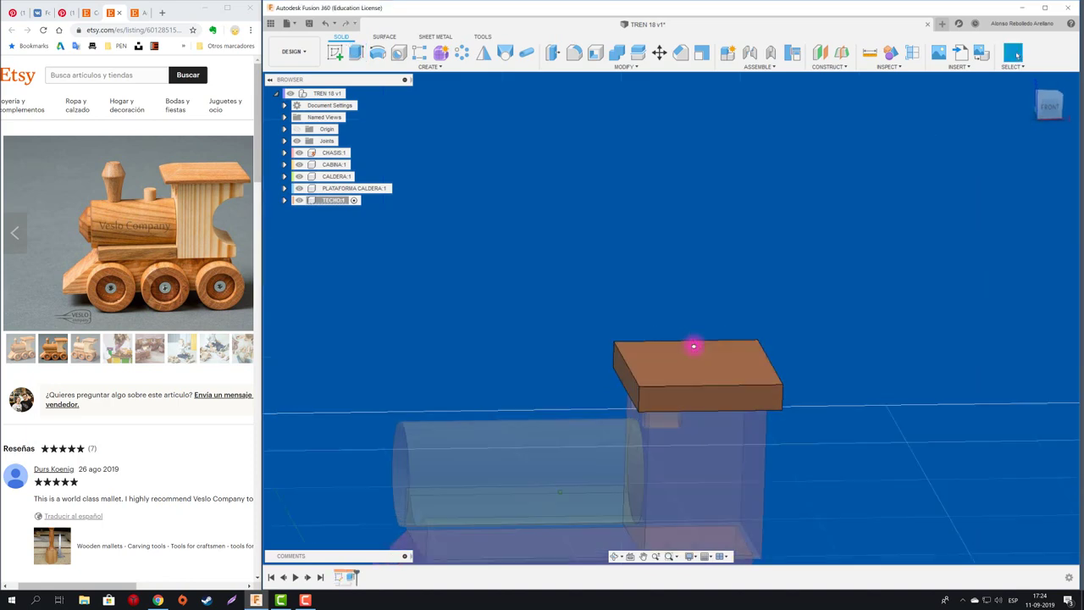
pyautogui.keyDown('shift'); pyautogui.moveTo(693, 344); pyautogui.dragTo(584, 209, button='middle'); pyautogui.keyUp('shift')
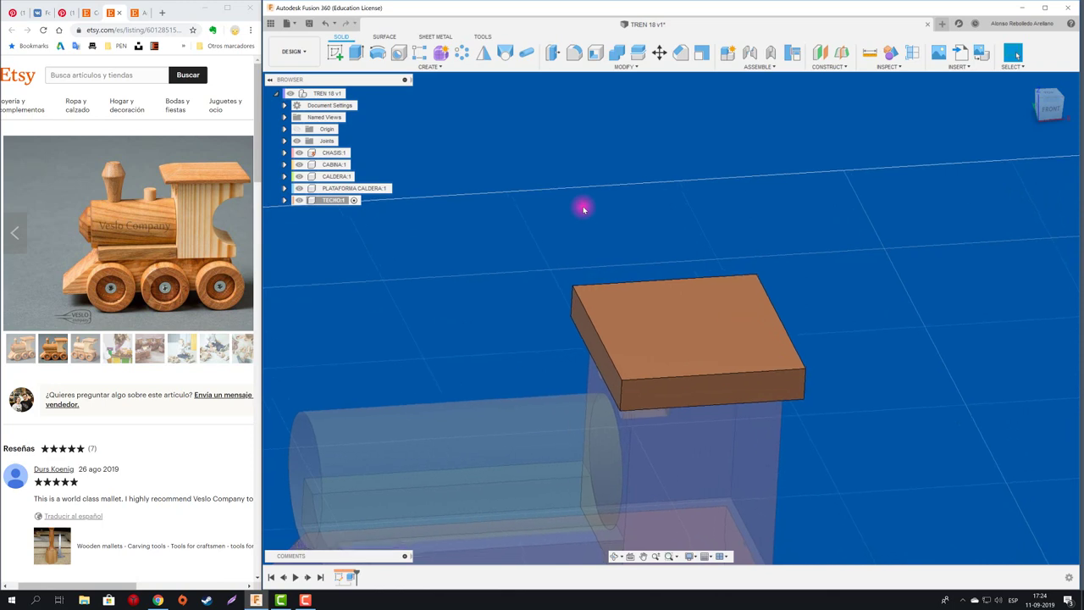
# - Chamfer the roof plate's four top edges with an equal distance of 7 mm
pyautogui.click(683, 56)
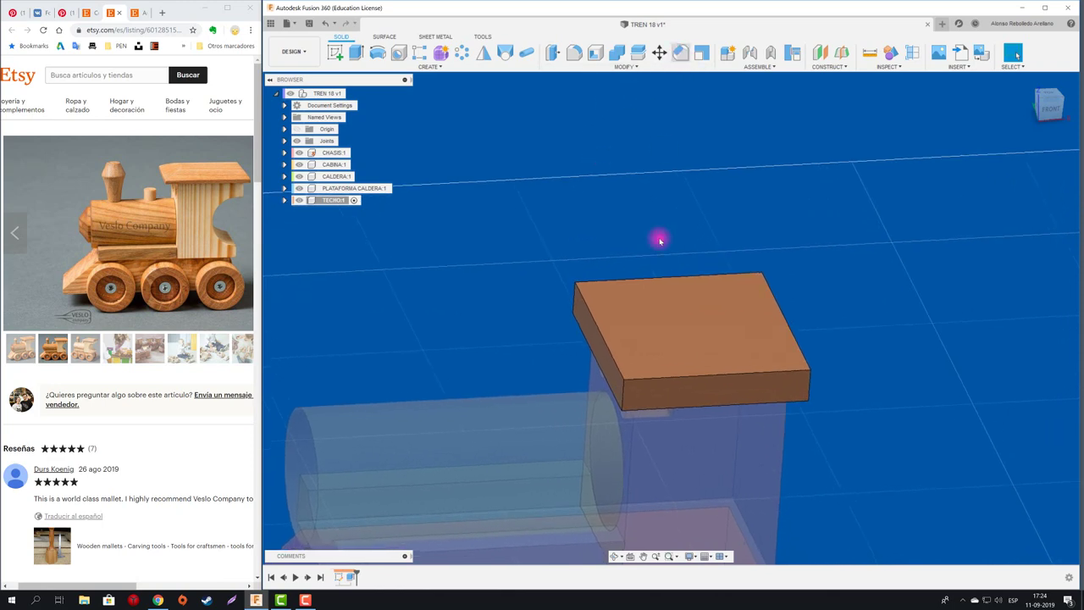
pyautogui.click(605, 349)
pyautogui.moveTo(605, 349); pyautogui.dragTo(612, 352)
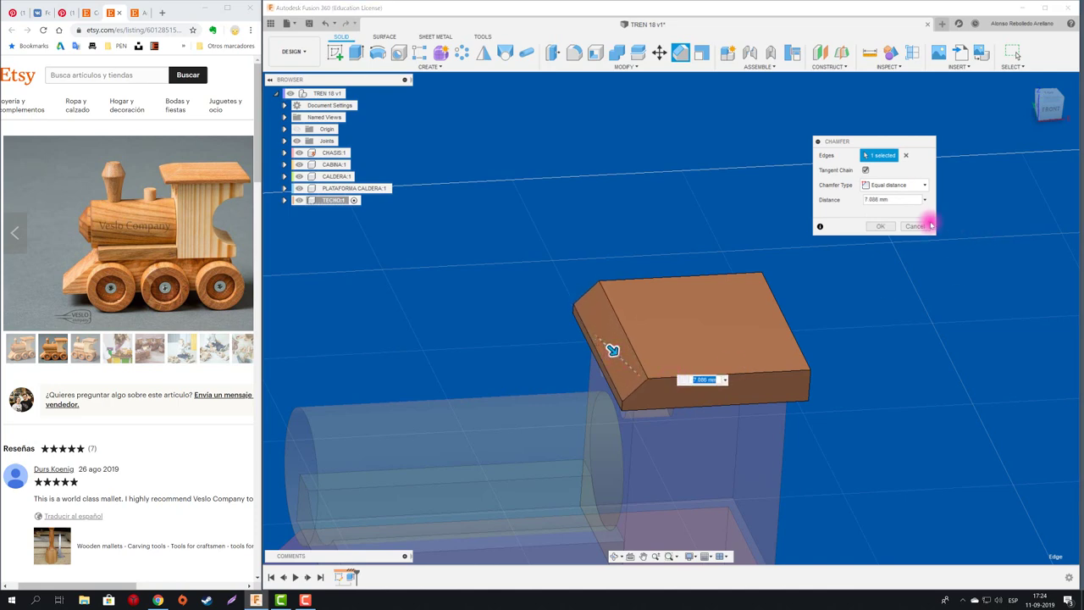
pyautogui.press('Escape')
pyautogui.click(682, 54)
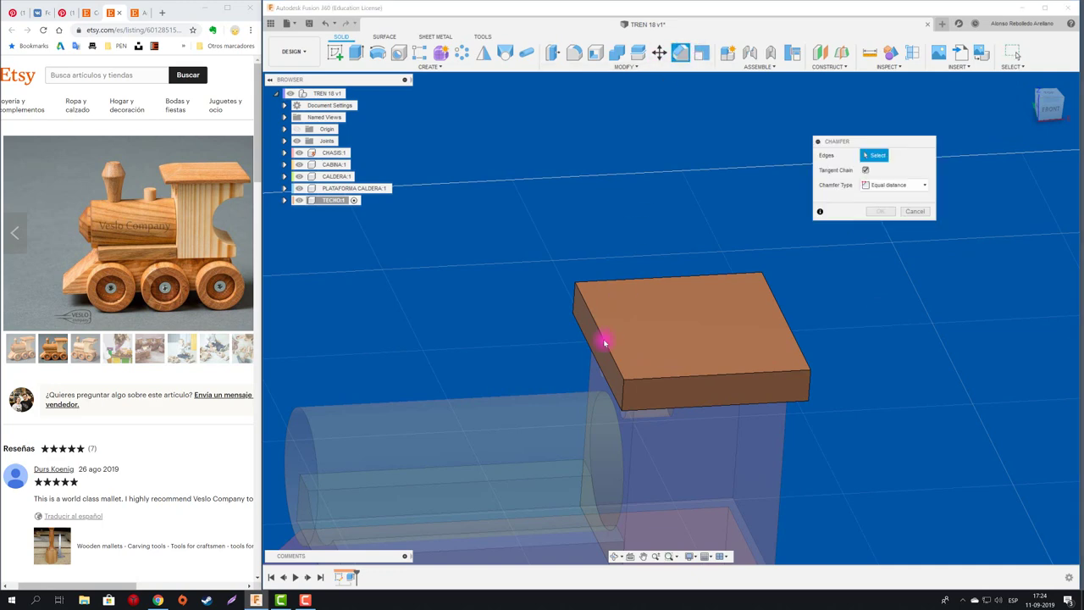
pyautogui.click(649, 377)
pyautogui.click(635, 275)
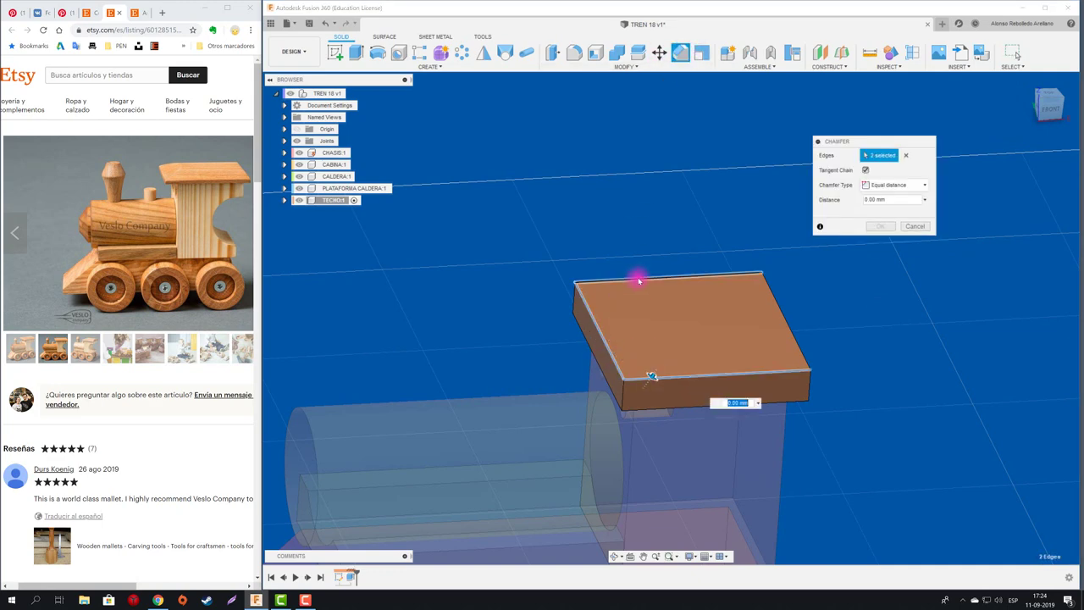
pyautogui.click(780, 305)
pyautogui.click(780, 311)
pyautogui.write('7')
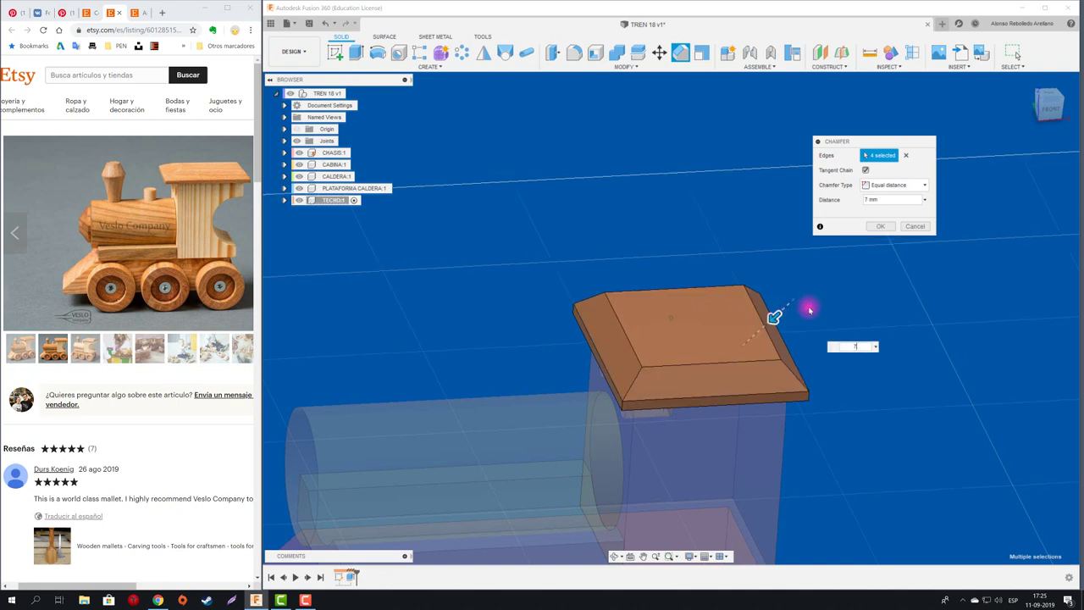
pyautogui.moveTo(780, 311)
pyautogui.keyDown('shift'); pyautogui.mouseDown(button='middle')
pyautogui.moveTo(869, 241)
pyautogui.moveTo(660, 218)
pyautogui.moveTo(346, 80)
pyautogui.mouseUp(button='middle'); pyautogui.keyUp('shift')
pyautogui.click(881, 226)
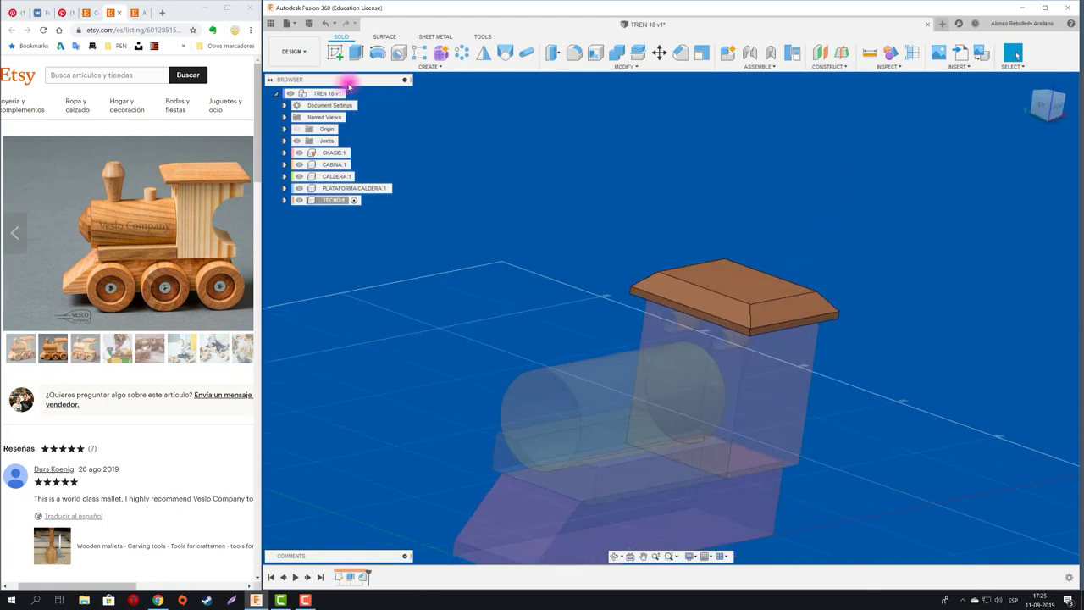
# - With the root component active, join TECHO to CABINA with a rigid As-Built Joint
pyautogui.click(350, 94)
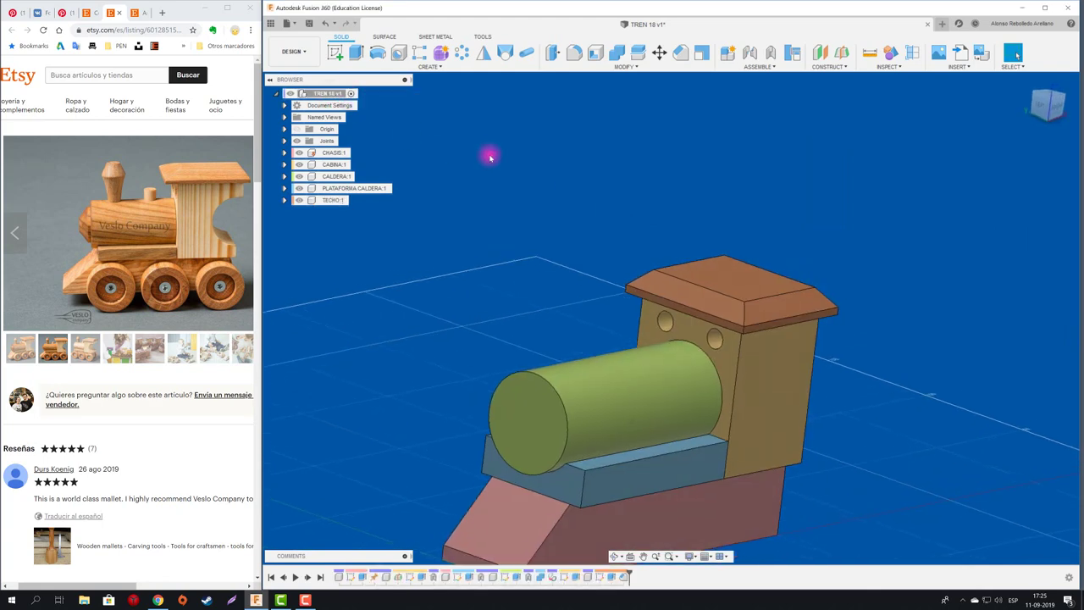
pyautogui.click(760, 53)
pyautogui.click(762, 246)
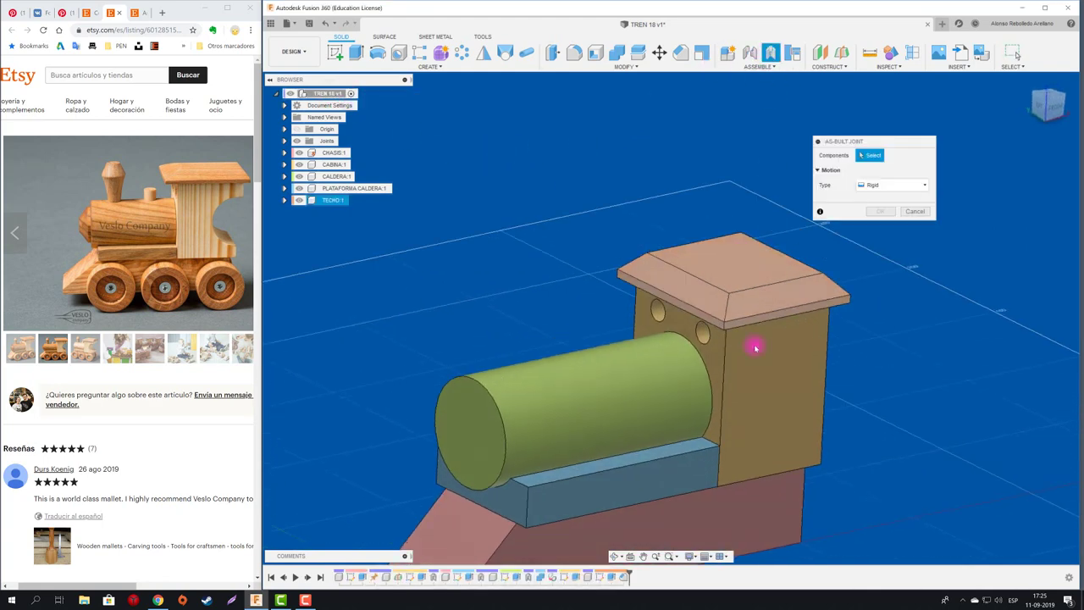
pyautogui.click(754, 346)
pyautogui.click(883, 224)
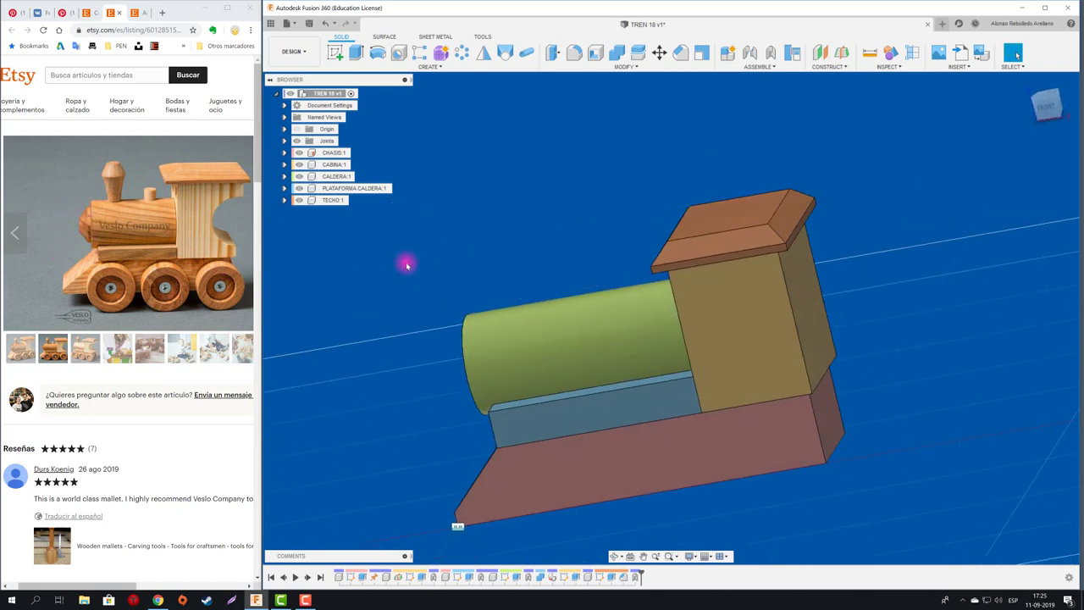
pyautogui.moveTo(406, 266)
pyautogui.keyDown('shift'); pyautogui.mouseDown(button='middle')
pyautogui.moveTo(559, 280)
pyautogui.moveTo(624, 307)
pyautogui.moveTo(575, 322)
pyautogui.moveTo(530, 273)
pyautogui.moveTo(561, 259)
pyautogui.moveTo(934, 307)
pyautogui.mouseUp(button='middle'); pyautogui.keyUp('shift')
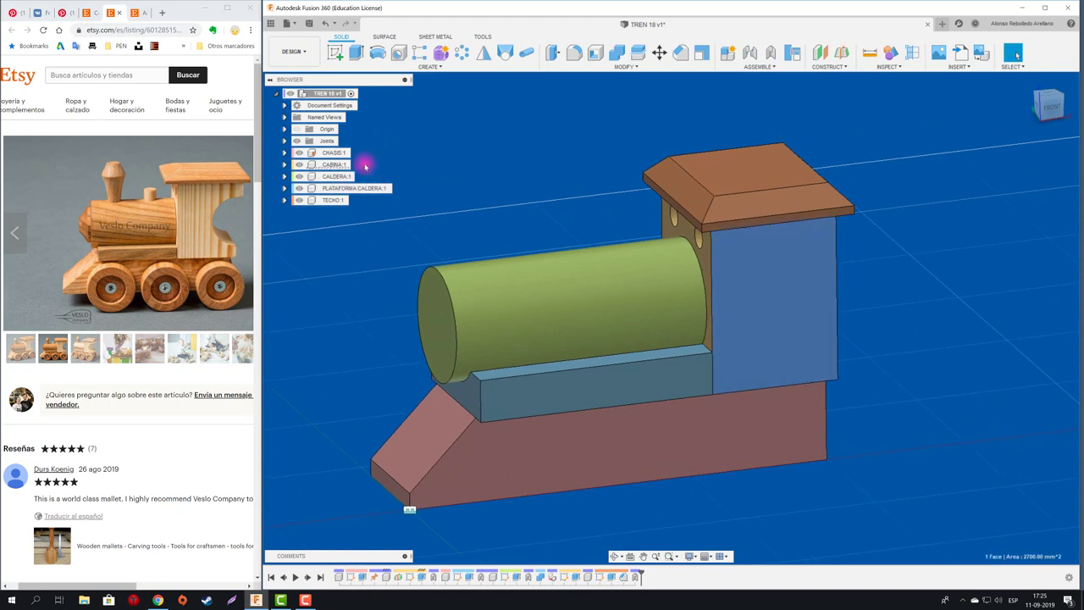
# - Activate CABINA and sketch a centre-diameter circle on the cabin's rear edge
pyautogui.click(357, 165)
pyautogui.click(335, 54)
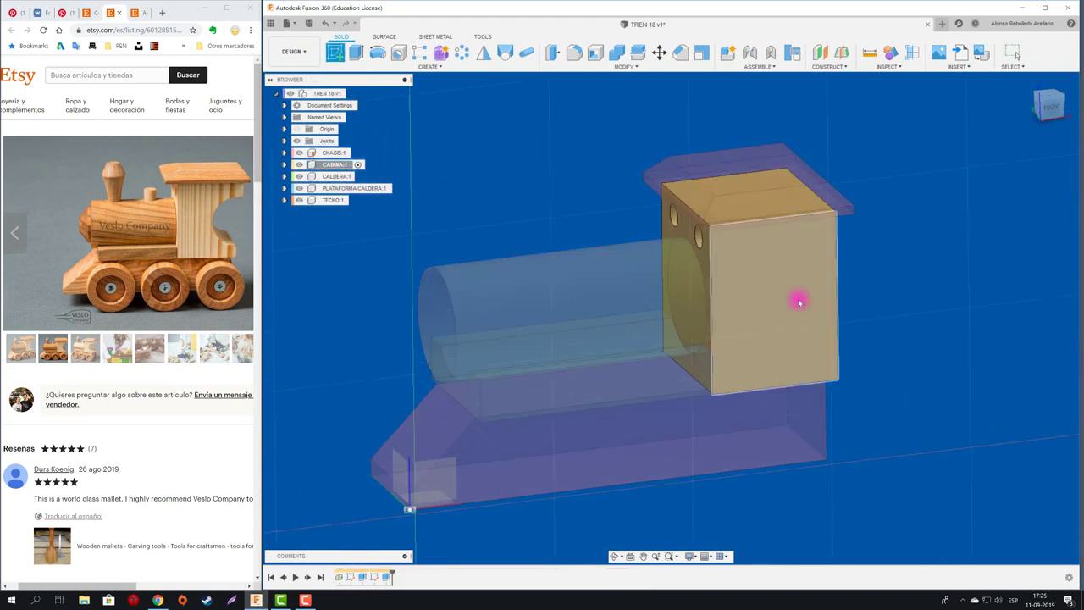
pyautogui.click(798, 300)
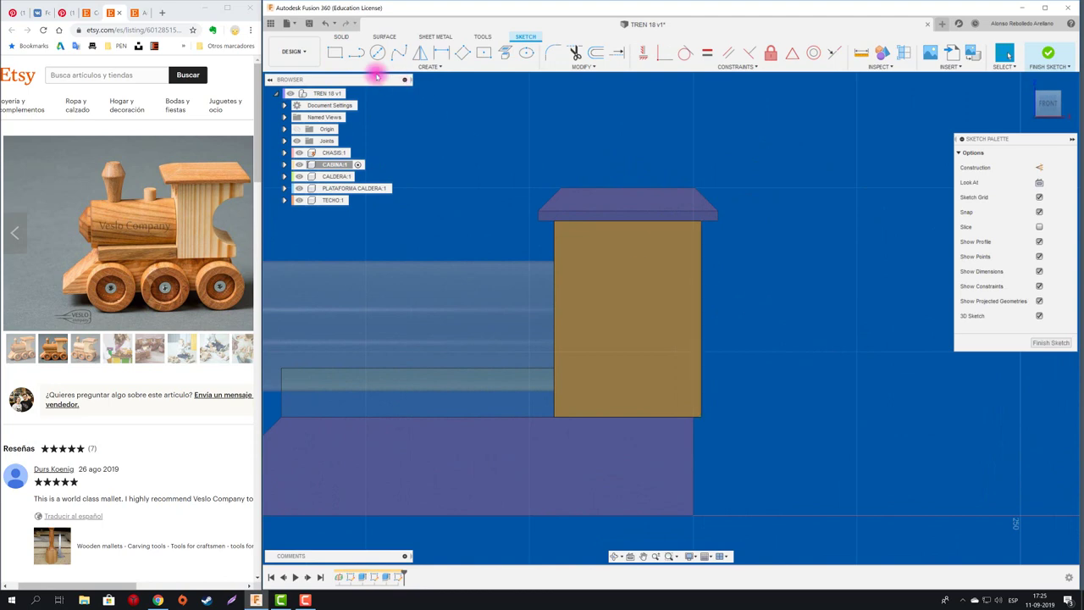
pyautogui.click(377, 53)
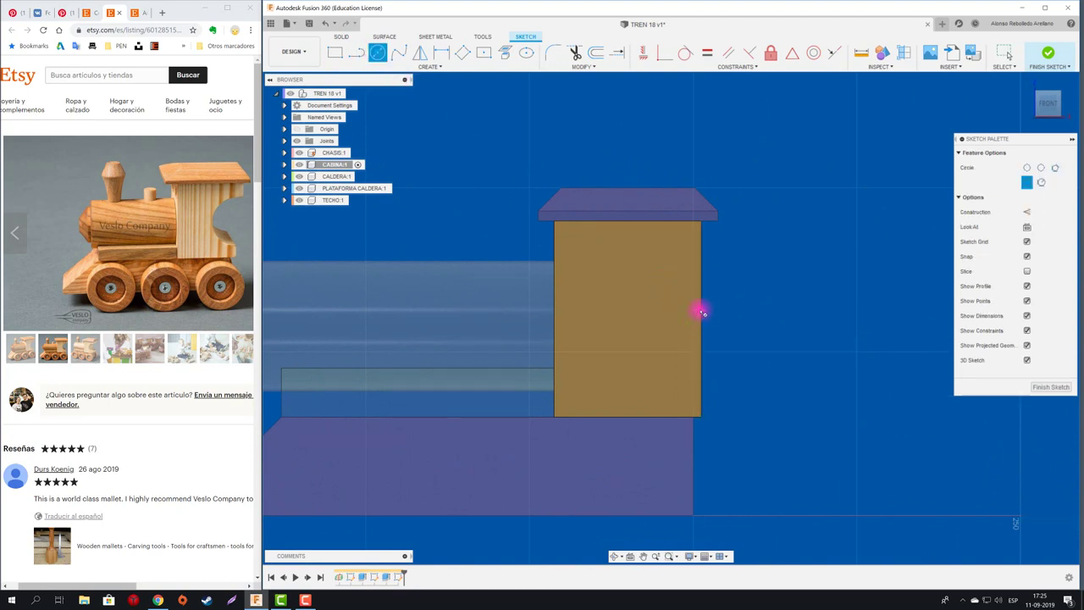
pyautogui.click(702, 313)
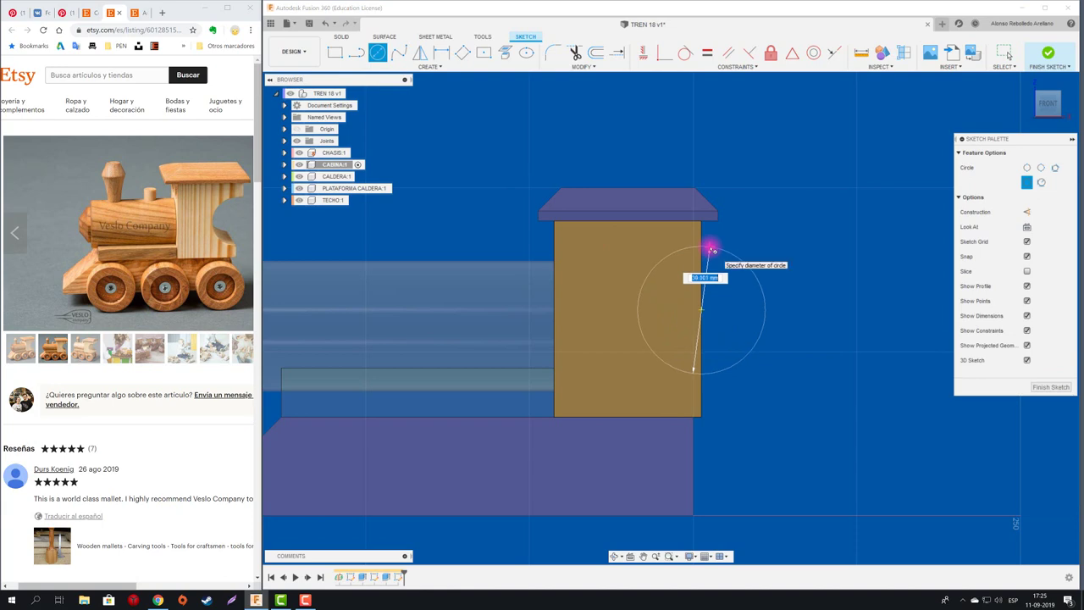
pyautogui.click(711, 250)
# - Extrude the inner half of the circle as a cut through the cabin
pyautogui.press('e')
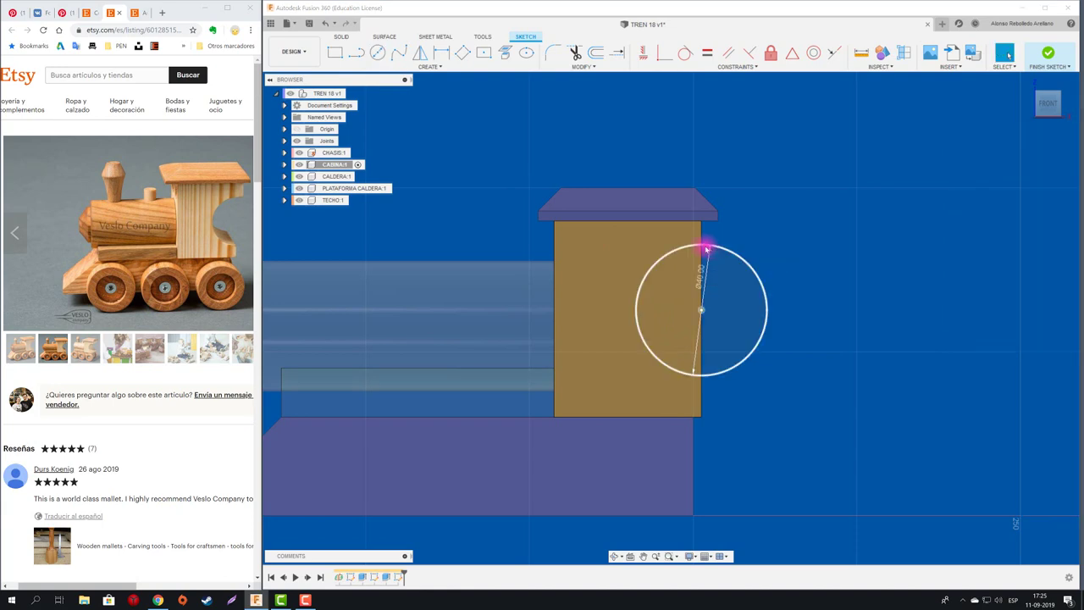
pyautogui.click(659, 337)
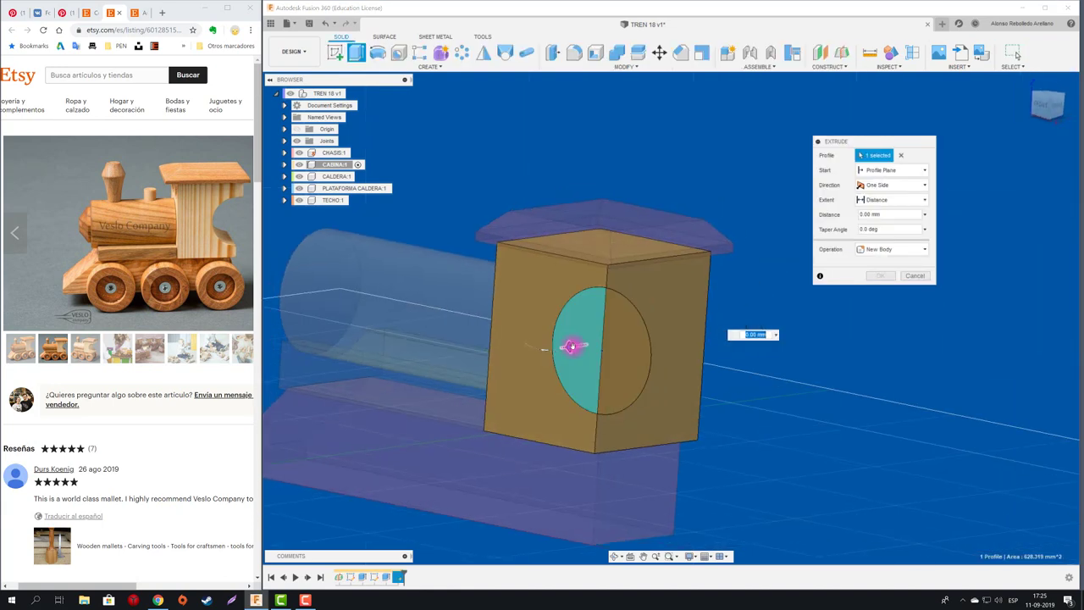
pyautogui.moveTo(573, 346); pyautogui.dragTo(771, 319)
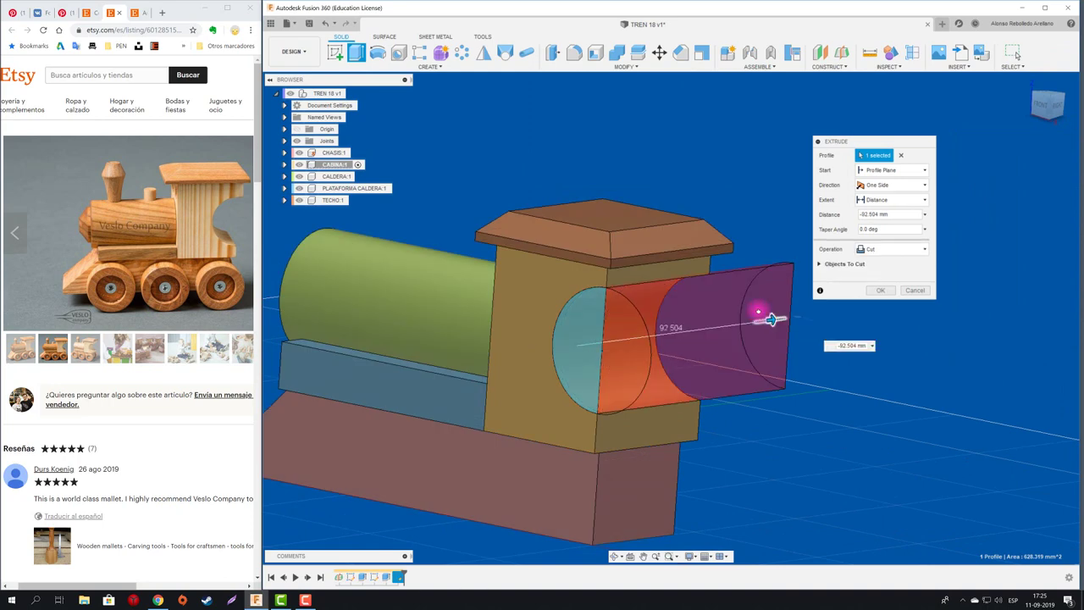
pyautogui.click(902, 248)
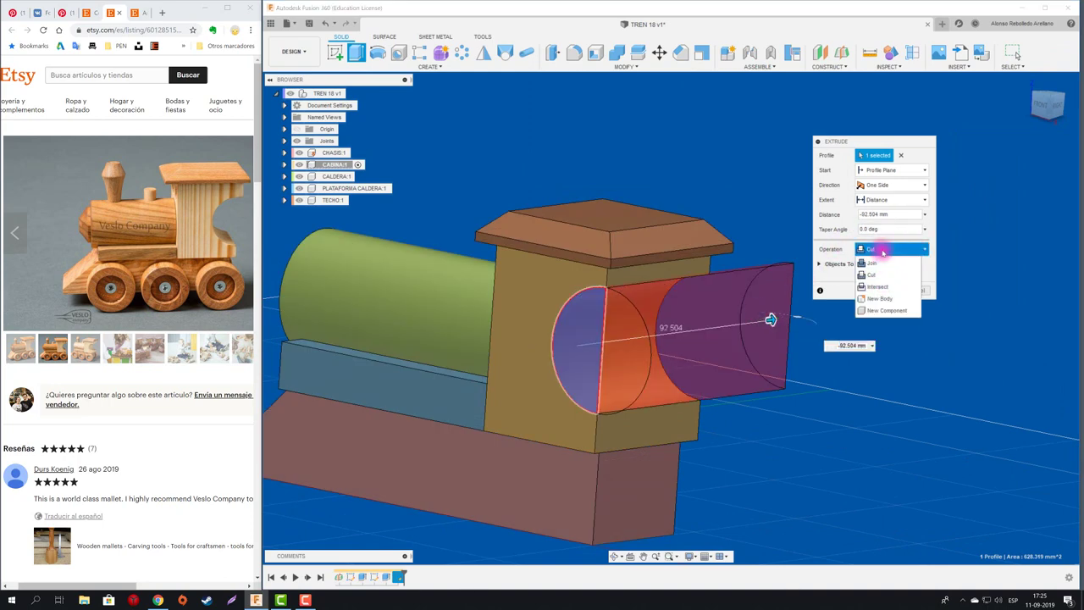
pyautogui.click(885, 250)
pyautogui.click(889, 290)
pyautogui.moveTo(870, 315)
pyautogui.keyDown('shift'); pyautogui.mouseDown(button='middle')
pyautogui.moveTo(824, 322)
pyautogui.moveTo(518, 223)
pyautogui.moveTo(489, 203)
pyautogui.moveTo(514, 228)
pyautogui.moveTo(529, 227)
pyautogui.mouseUp(button='middle'); pyautogui.keyUp('shift')
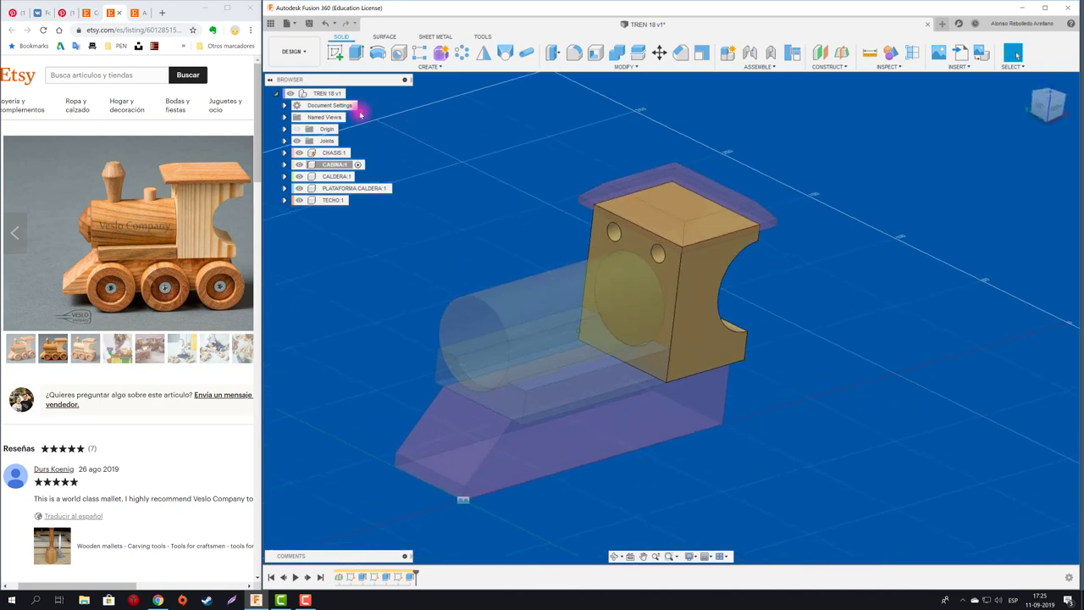
# - Activate CALDERA:1 and isolate it so only the boiler is visible
pyautogui.click(359, 176)
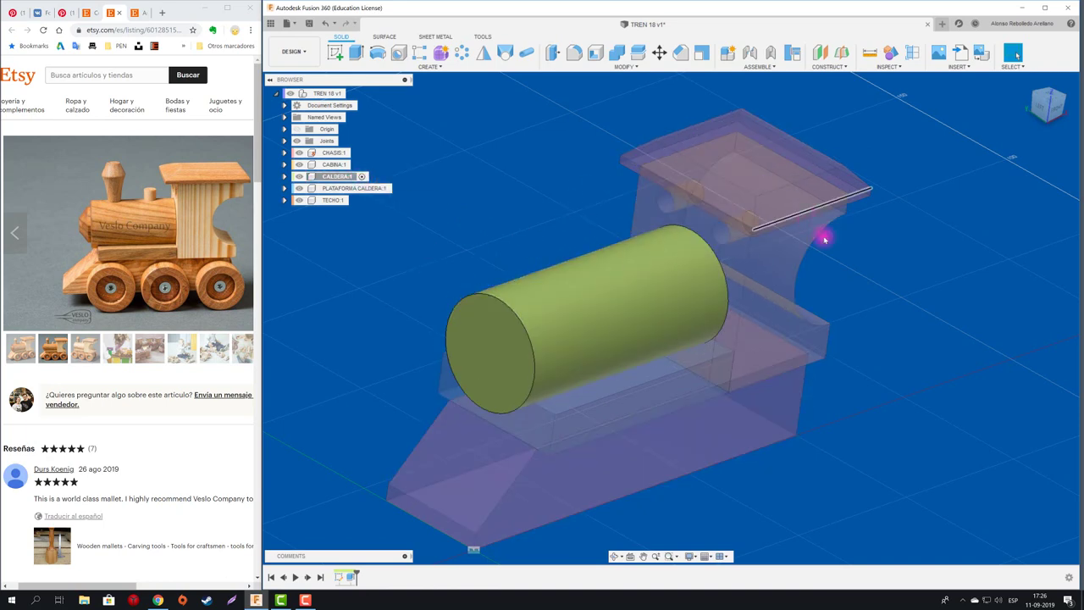
pyautogui.rightClick(355, 179)
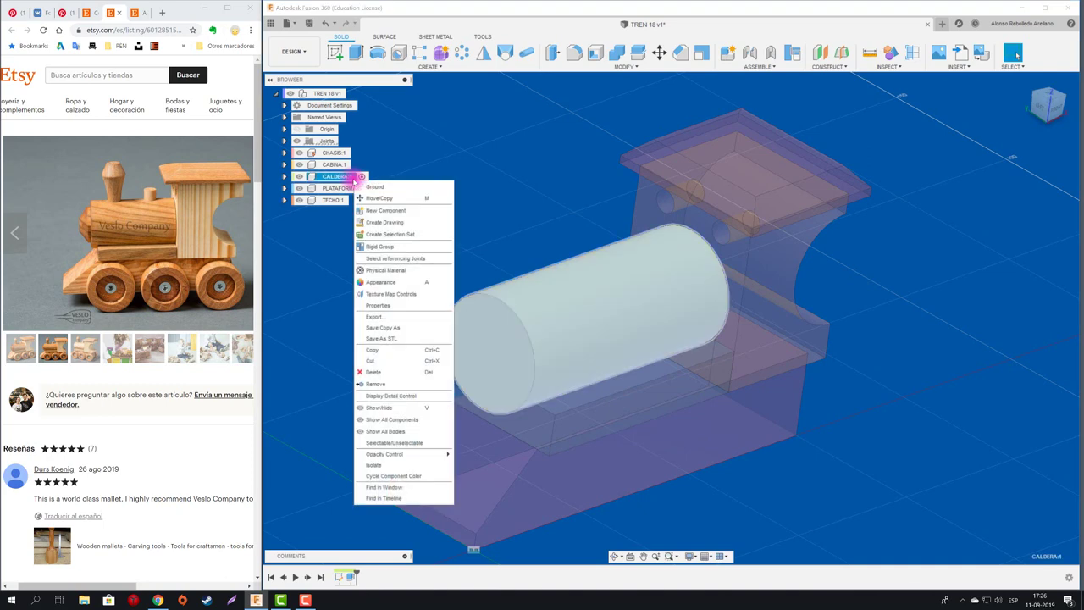
pyautogui.click(398, 466)
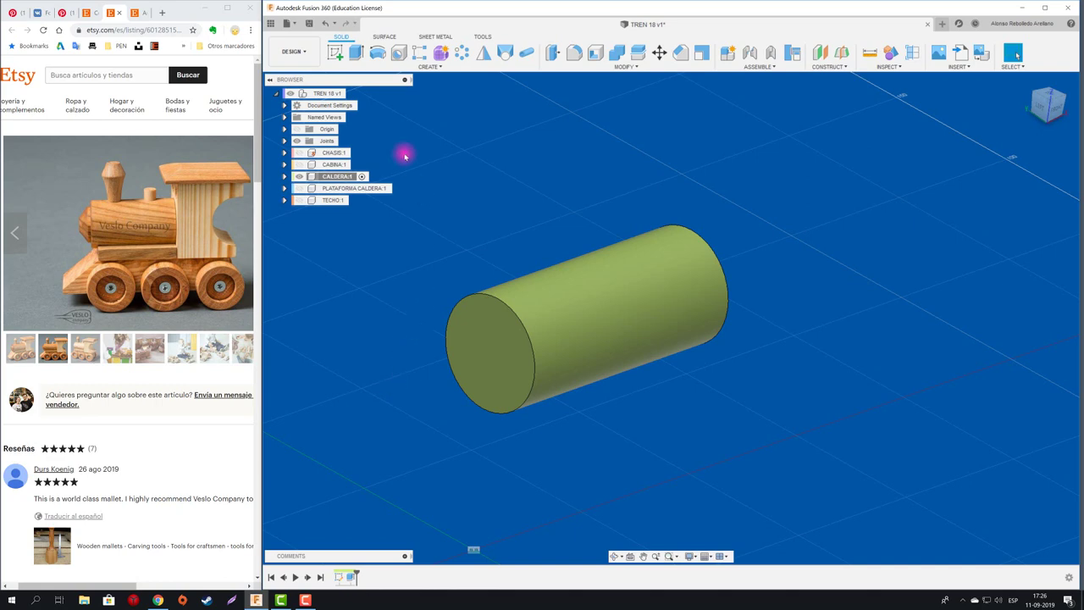
pyautogui.click(336, 53)
# - Sketch a 30 mm circle on the boiler's front end face
pyautogui.click(480, 350)
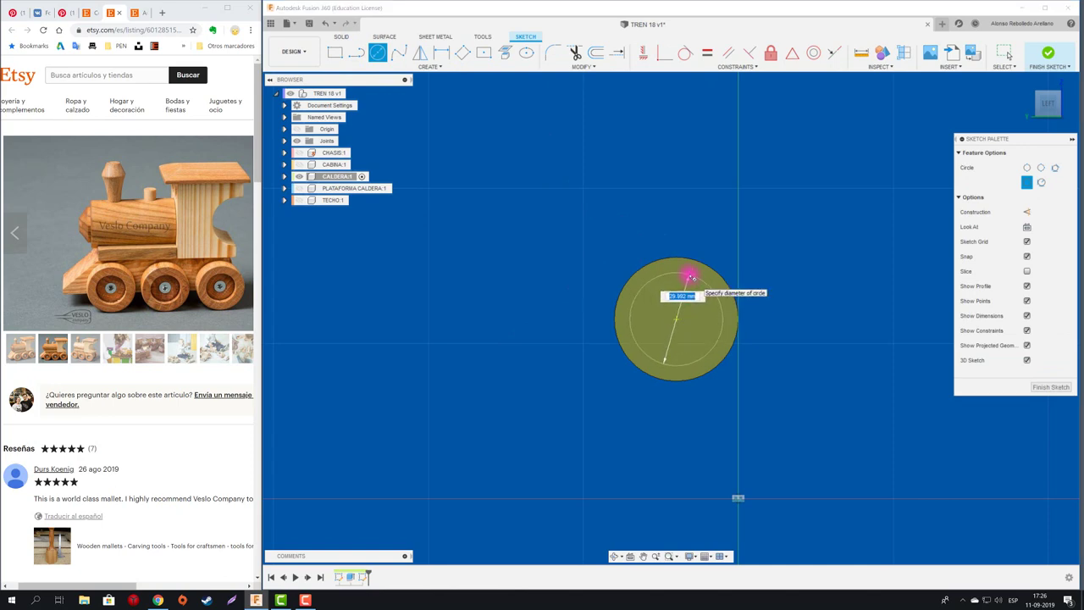
pyautogui.write('30')
pyautogui.press('Return')
pyautogui.press('Escape')
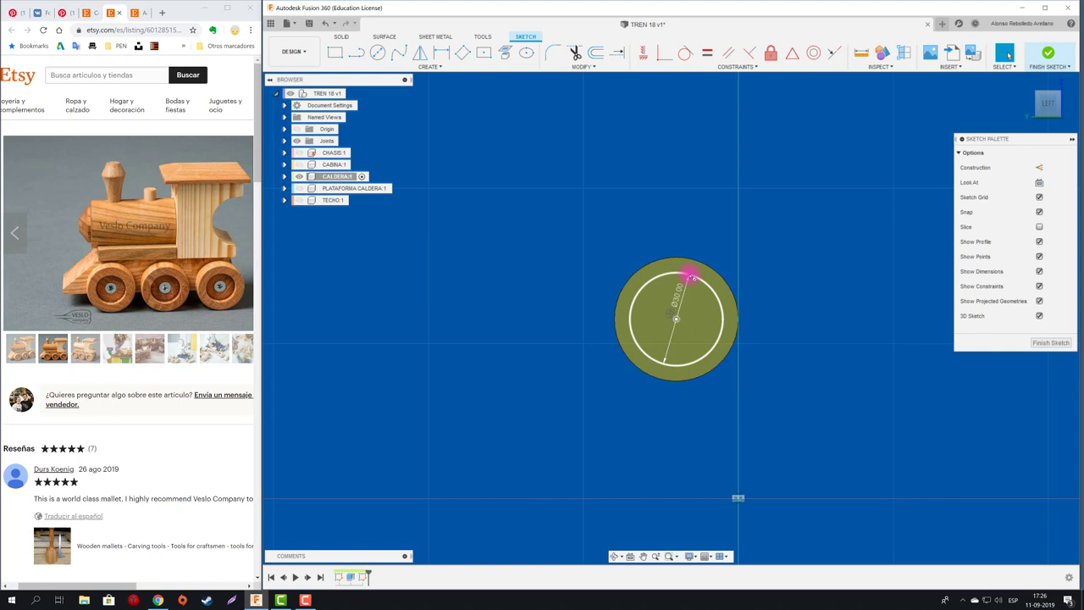
# - Extrude the 30 mm circle about 2.19 mm outward, joined to the boiler
pyautogui.press('e')
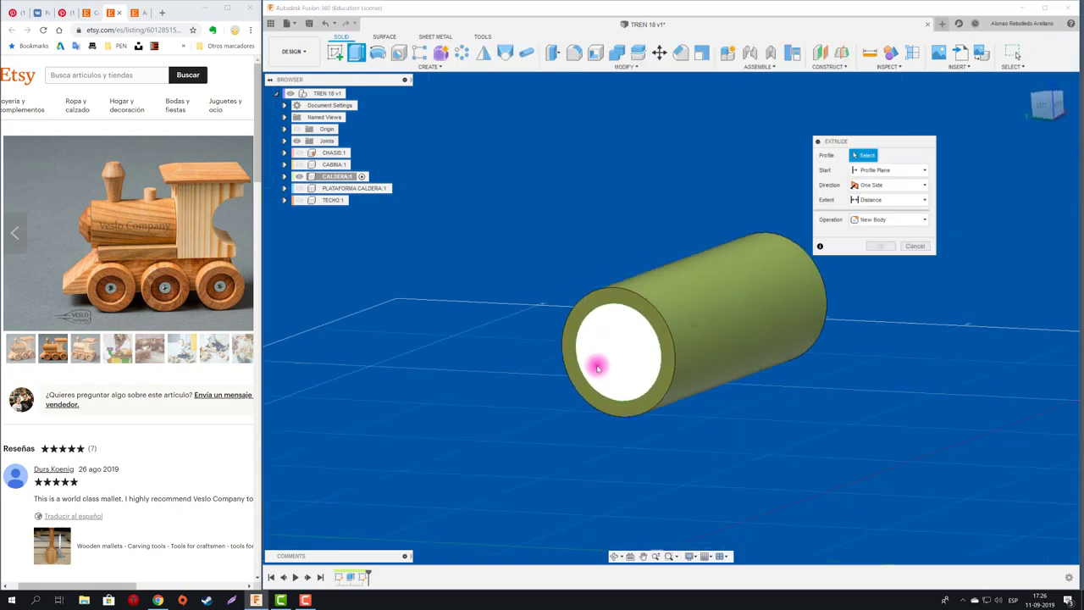
pyautogui.click(603, 388)
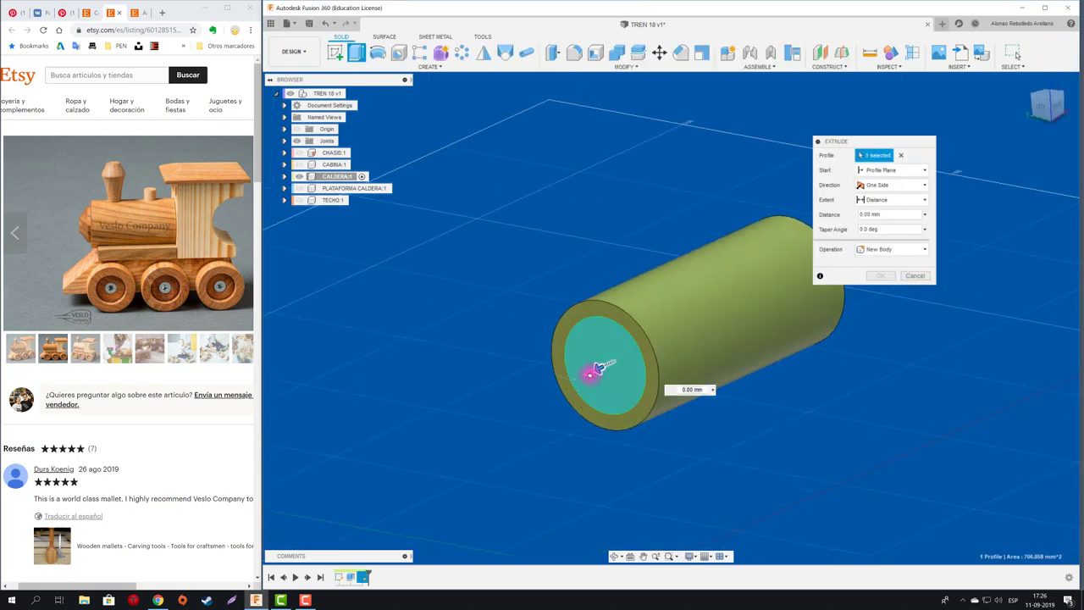
pyautogui.keyDown('shift'); pyautogui.moveTo(581, 373); pyautogui.dragTo(562, 381, button='middle'); pyautogui.keyUp('shift')
pyautogui.moveTo(562, 382); pyautogui.dragTo(568, 398)
pyautogui.keyDown('shift'); pyautogui.moveTo(567, 396); pyautogui.dragTo(551, 386, button='middle'); pyautogui.keyUp('shift')
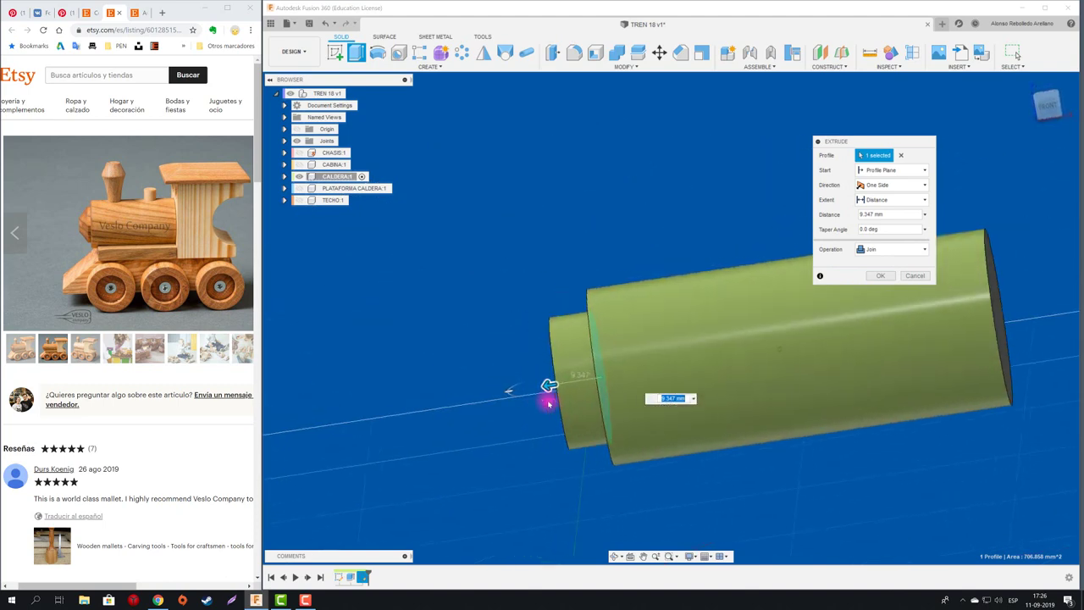
pyautogui.moveTo(551, 383); pyautogui.dragTo(587, 375)
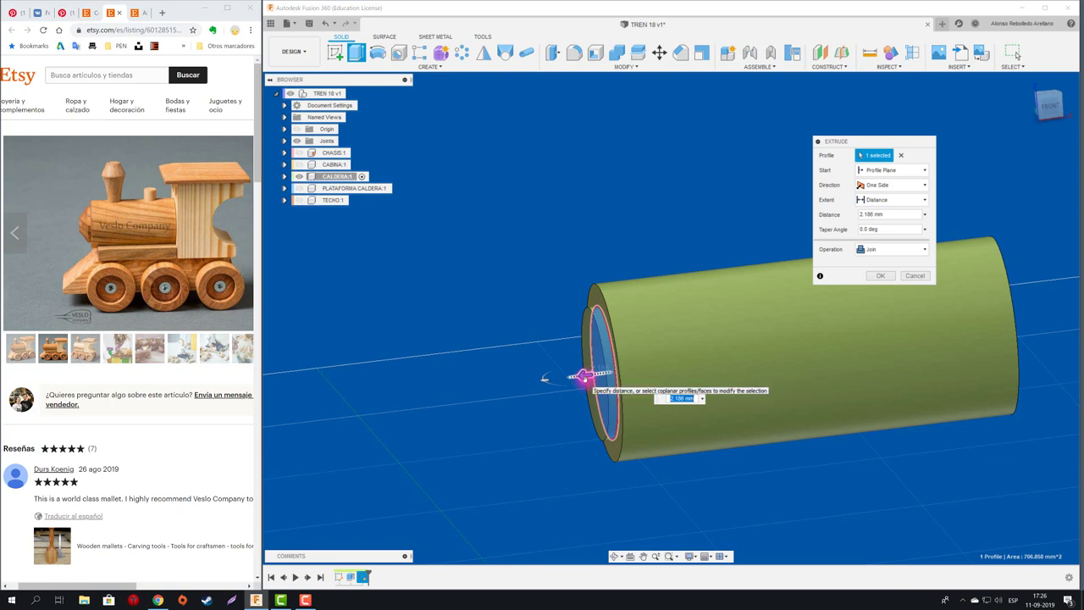
pyautogui.press('Return')
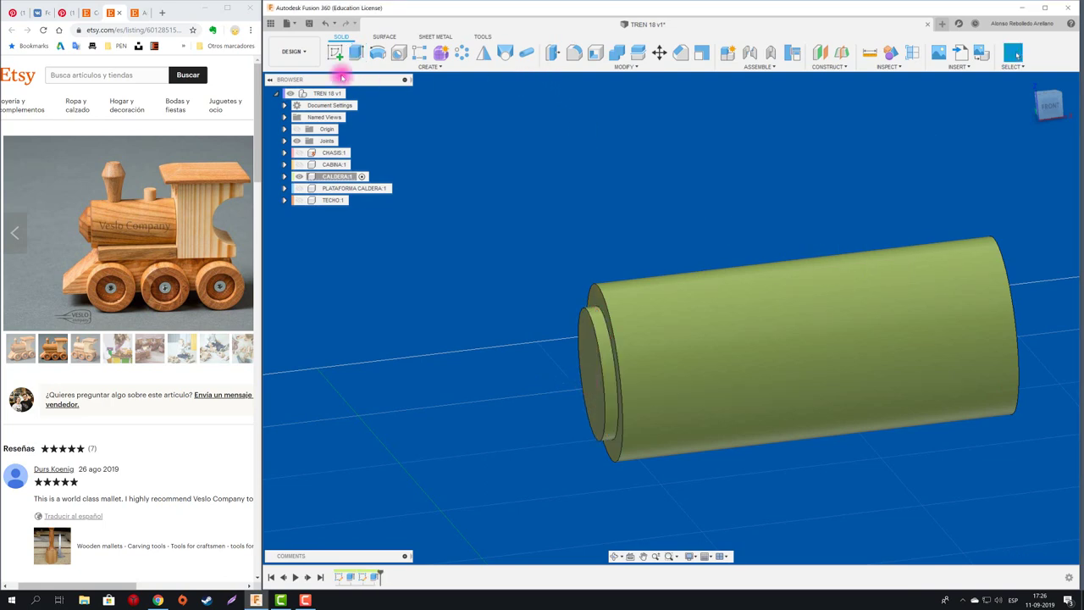
# - Sketch on the step's end face and project its inner circle
pyautogui.click(336, 52)
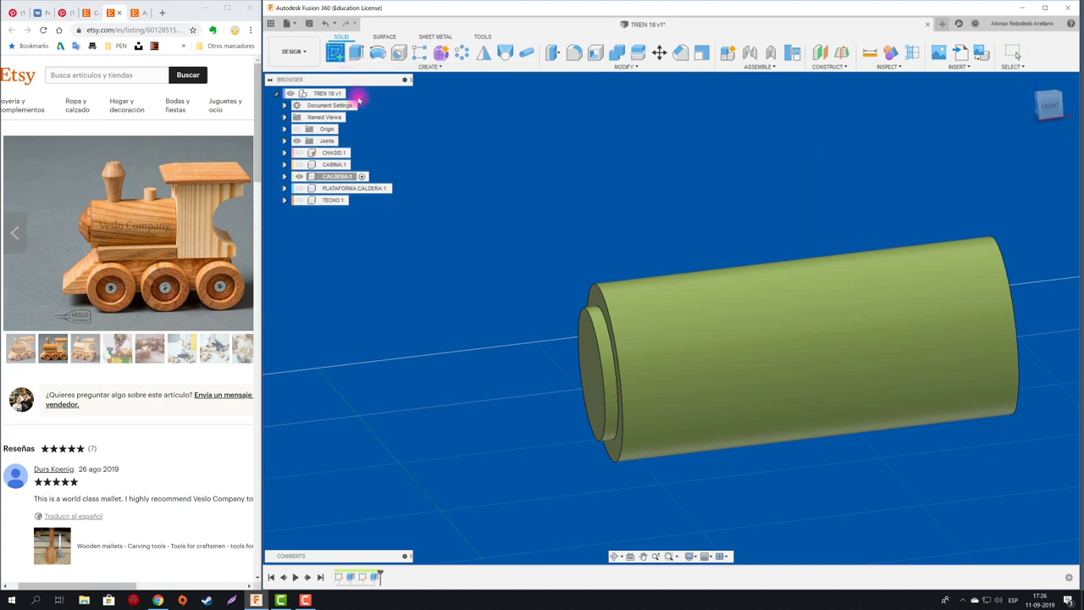
pyautogui.click(594, 359)
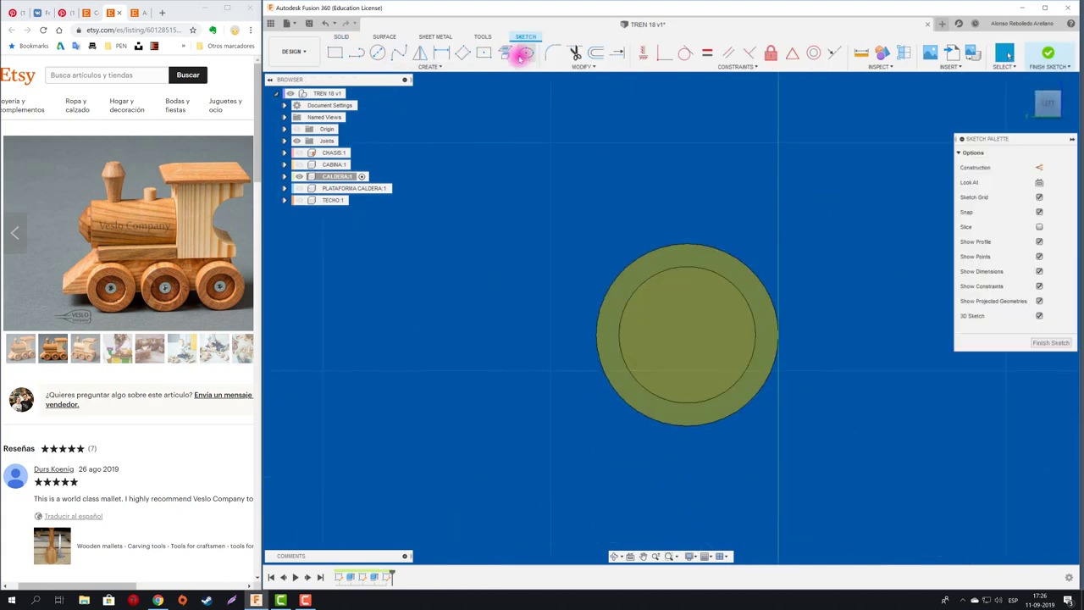
pyautogui.click(508, 52)
pyautogui.click(657, 302)
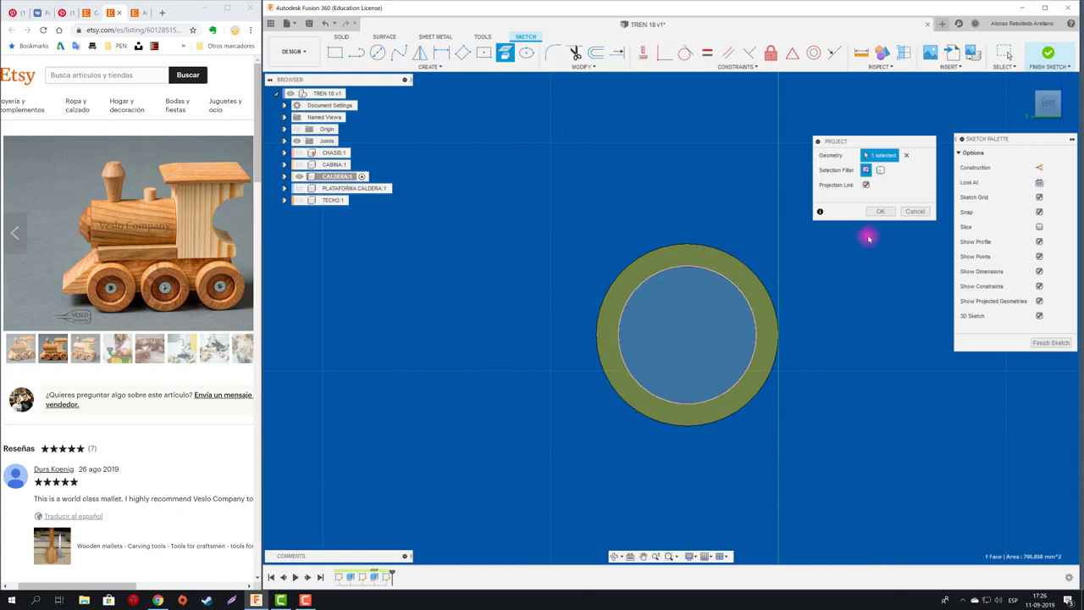
pyautogui.click(880, 211)
# - Extrude the projected inner disc with a distance of 0 mm
pyautogui.press('e')
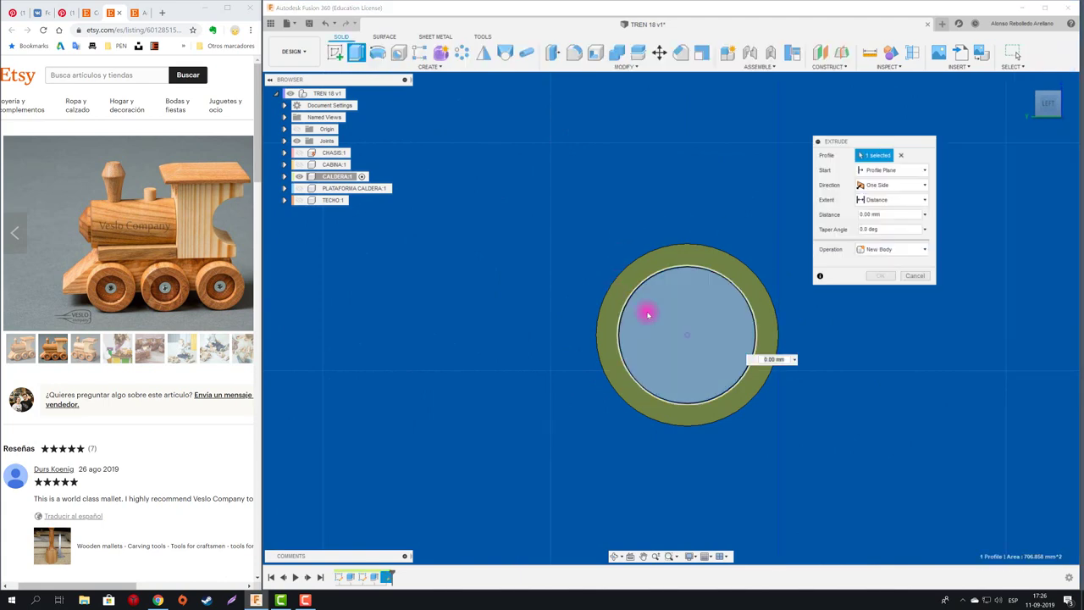
pyautogui.click(649, 310)
pyautogui.keyDown('shift'); pyautogui.moveTo(604, 333); pyautogui.dragTo(548, 386, button='middle'); pyautogui.keyUp('shift')
pyautogui.click(548, 386)
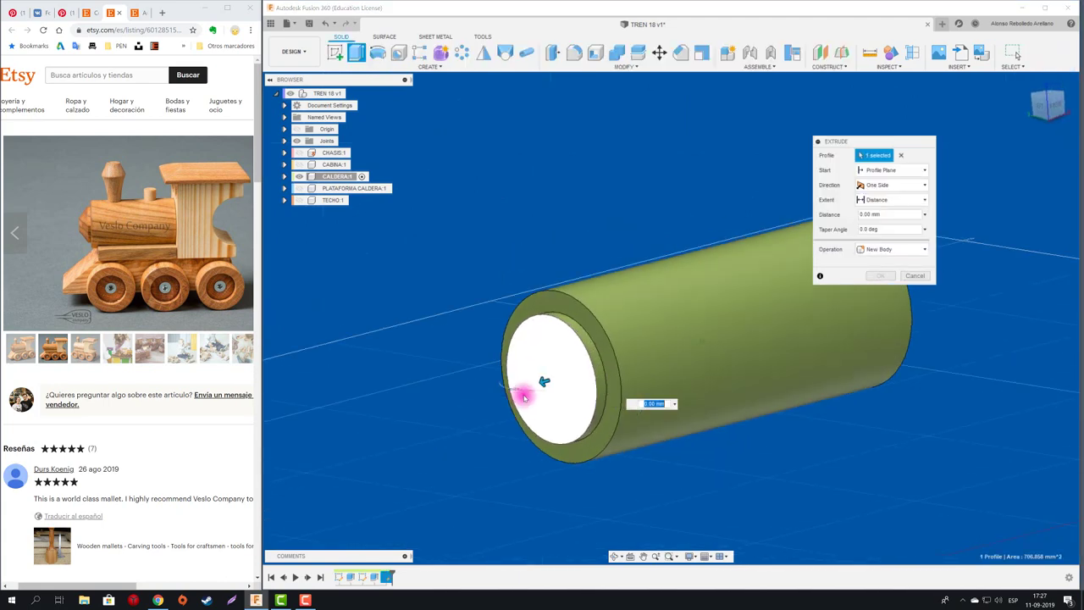
pyautogui.moveTo(525, 385); pyautogui.dragTo(490, 389)
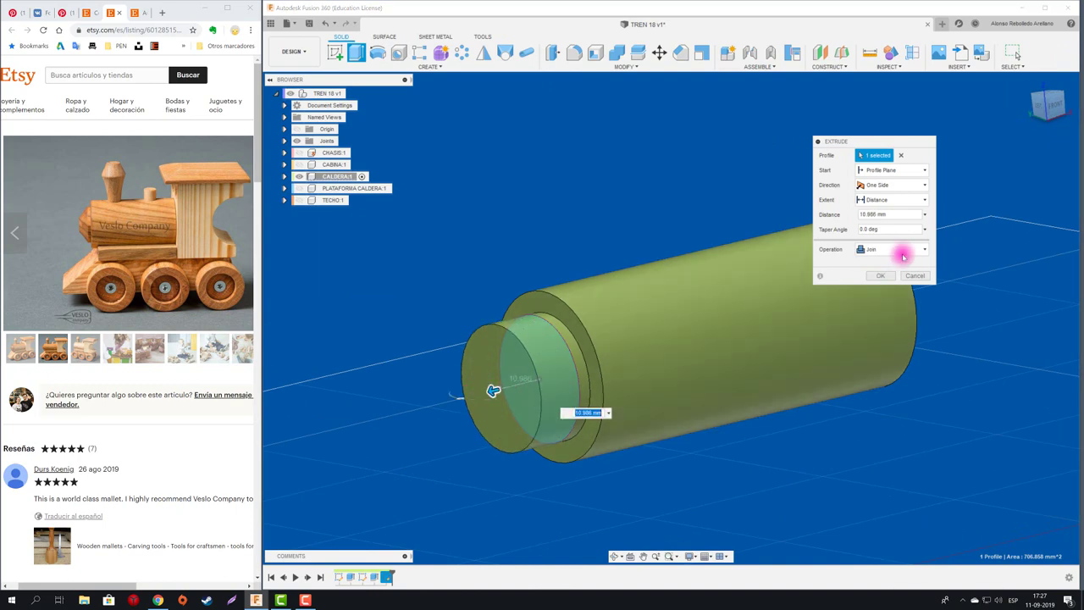
pyautogui.keyDown('shift'); pyautogui.moveTo(892, 228); pyautogui.dragTo(683, 315, button='middle'); pyautogui.keyUp('shift')
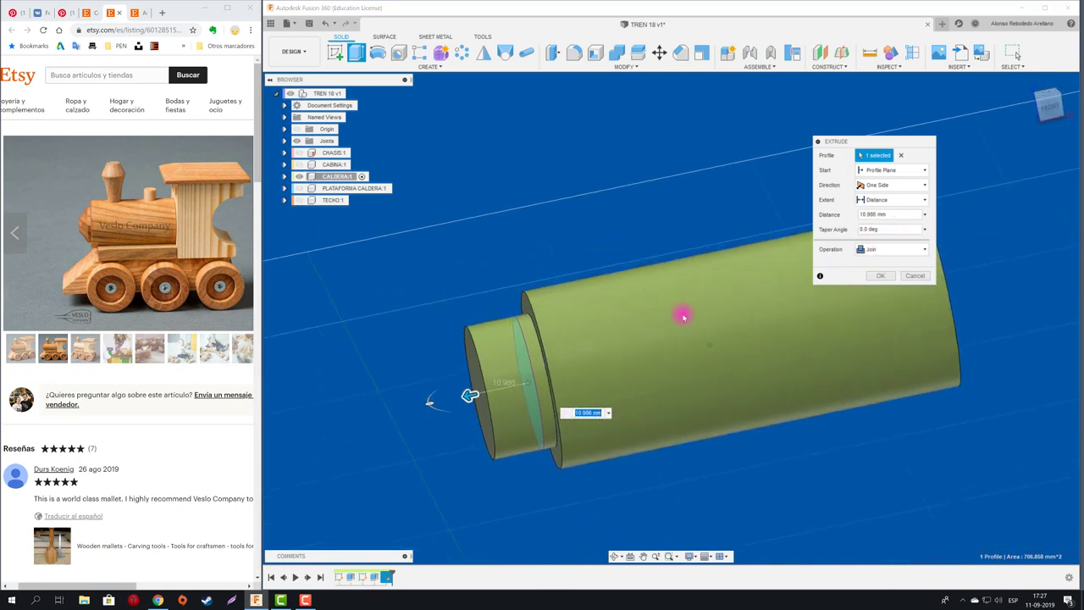
pyautogui.moveTo(429, 401); pyautogui.dragTo(483, 392)
pyautogui.write('8')
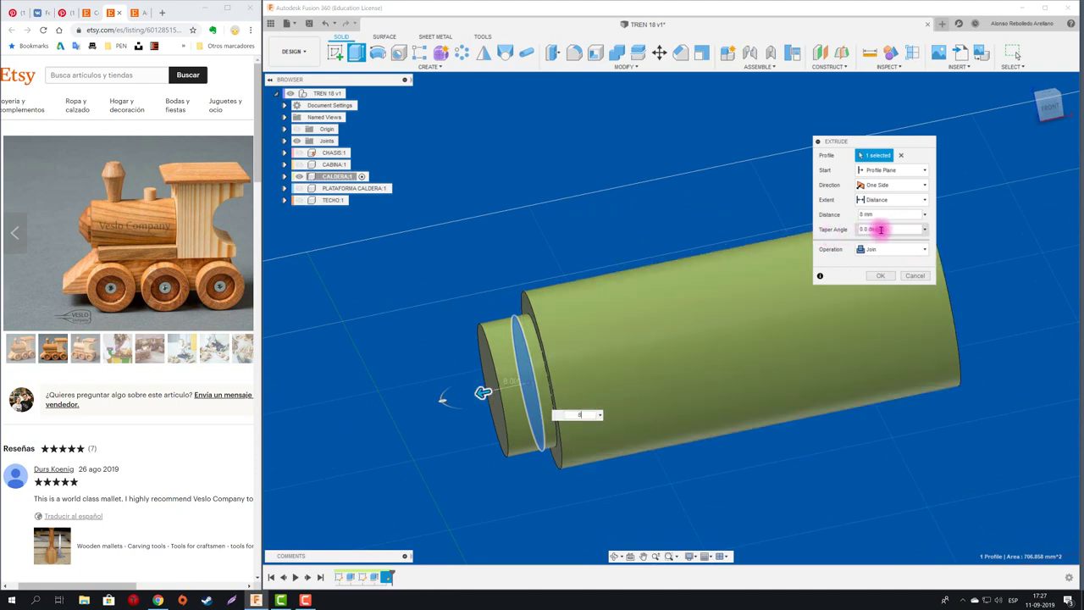
pyautogui.moveTo(878, 230); pyautogui.dragTo(841, 231)
pyautogui.write('5')
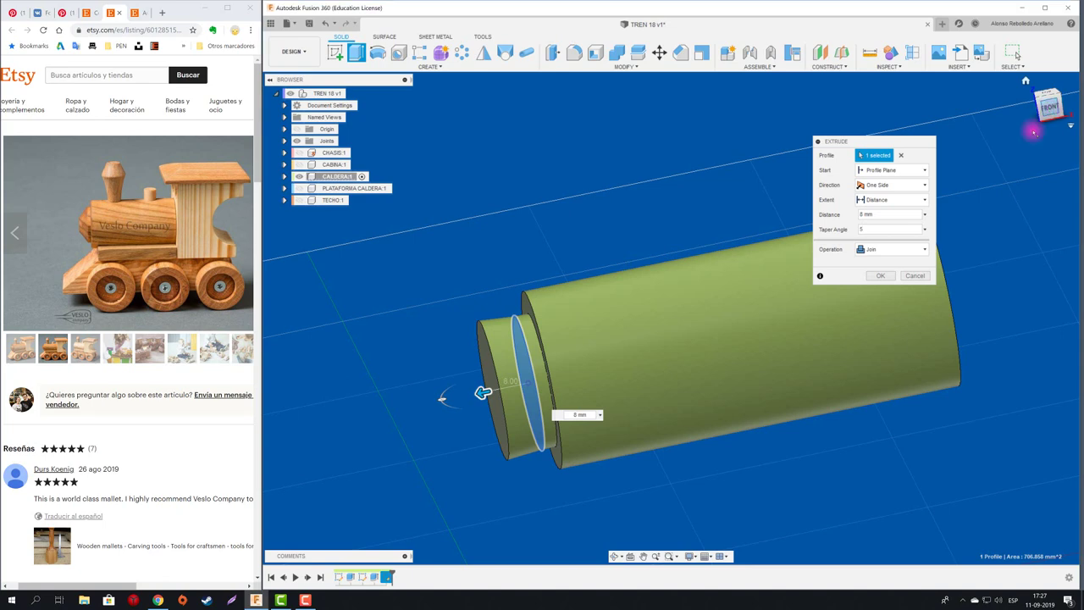
pyautogui.click(1047, 107)
# - Give the extrusion a -45° taper angle to form the cone
pyautogui.click(832, 230)
pyautogui.write('-5')
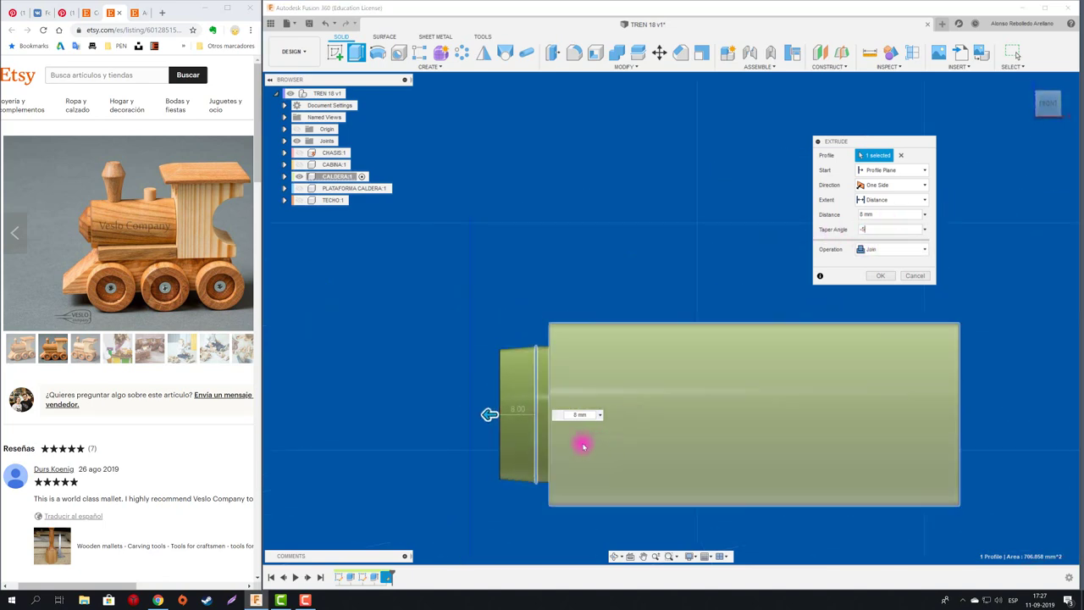
pyautogui.keyDown('shift'); pyautogui.moveTo(576, 444); pyautogui.dragTo(453, 452, button='middle'); pyautogui.keyUp('shift')
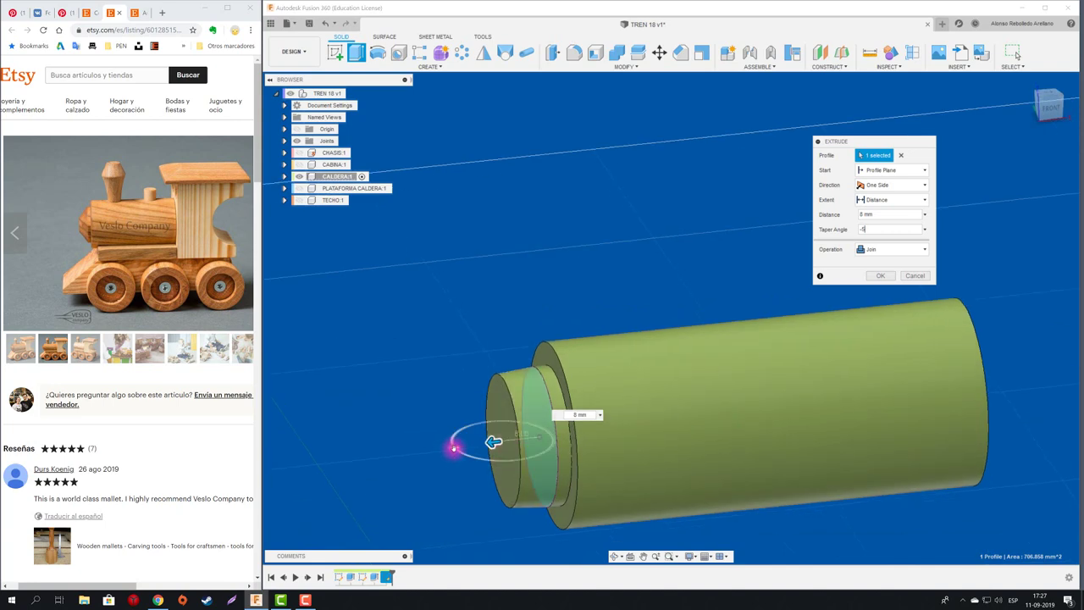
pyautogui.moveTo(454, 448); pyautogui.dragTo(466, 460)
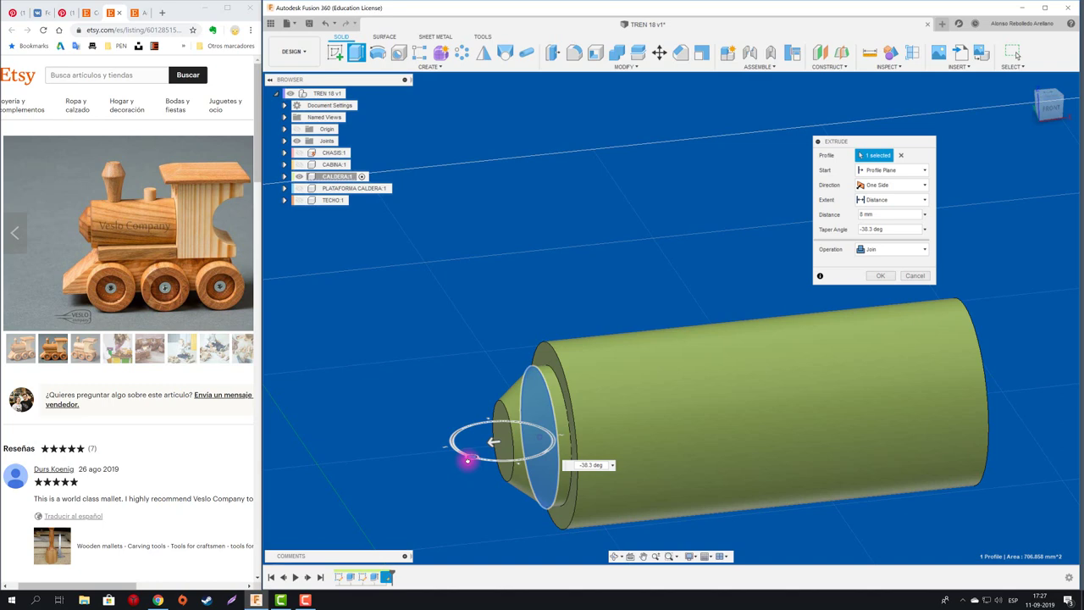
pyautogui.moveTo(922, 229); pyautogui.dragTo(821, 231)
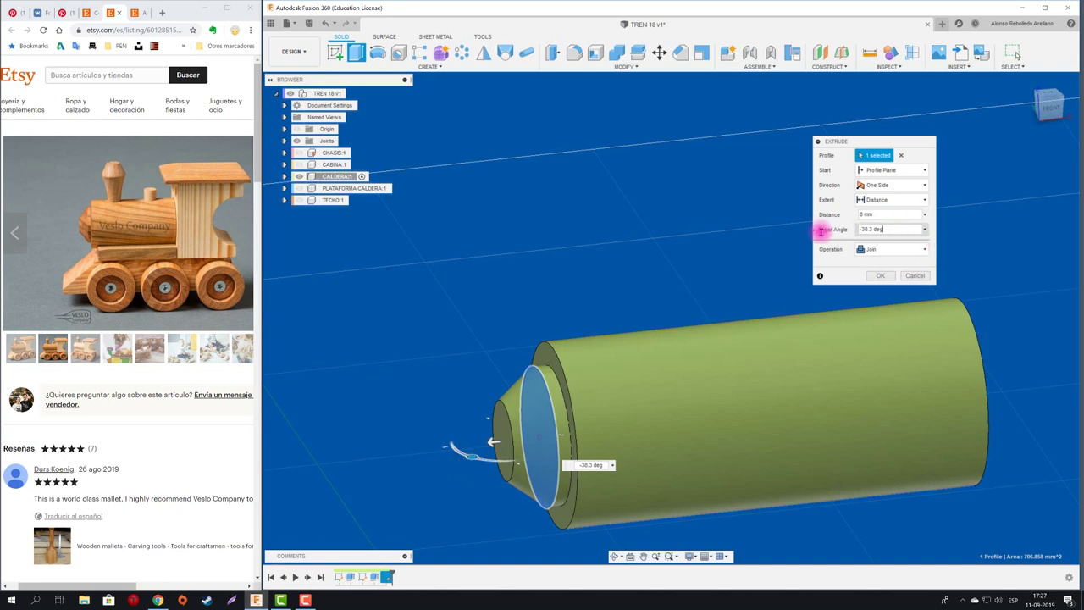
pyautogui.write('-45')
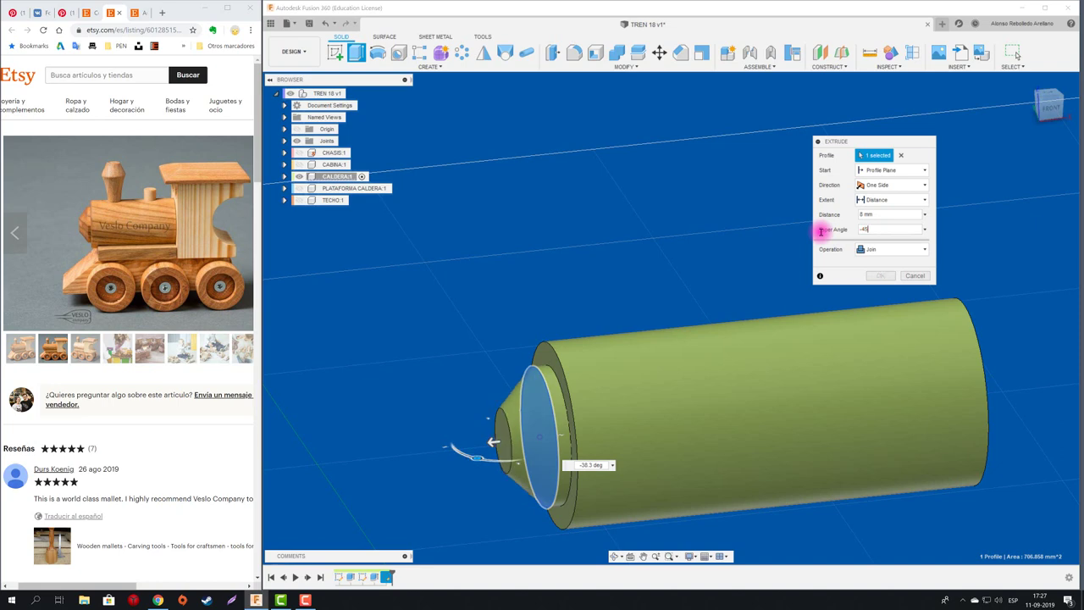
pyautogui.click(879, 275)
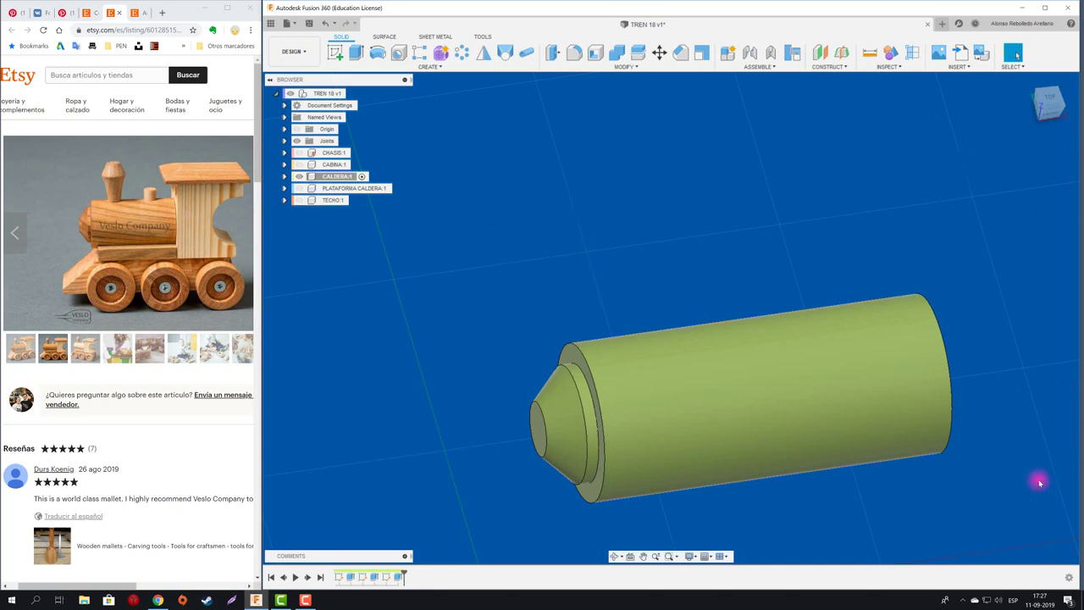
# - Unisolate CALDERA:1 and activate the top-level TREN 18 v1 component
pyautogui.rightClick(346, 177)
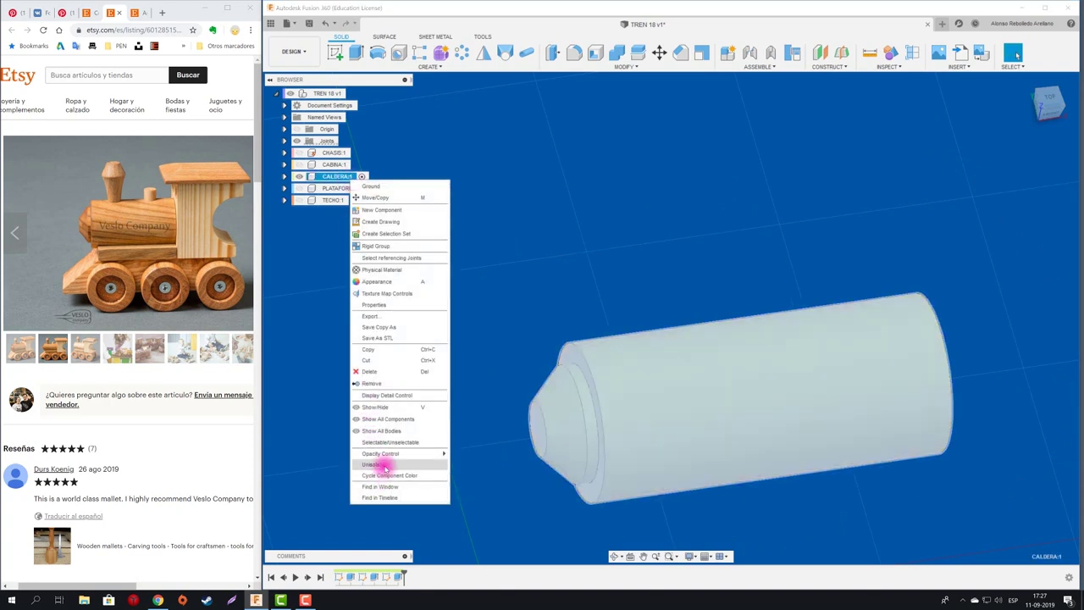
pyautogui.click(376, 465)
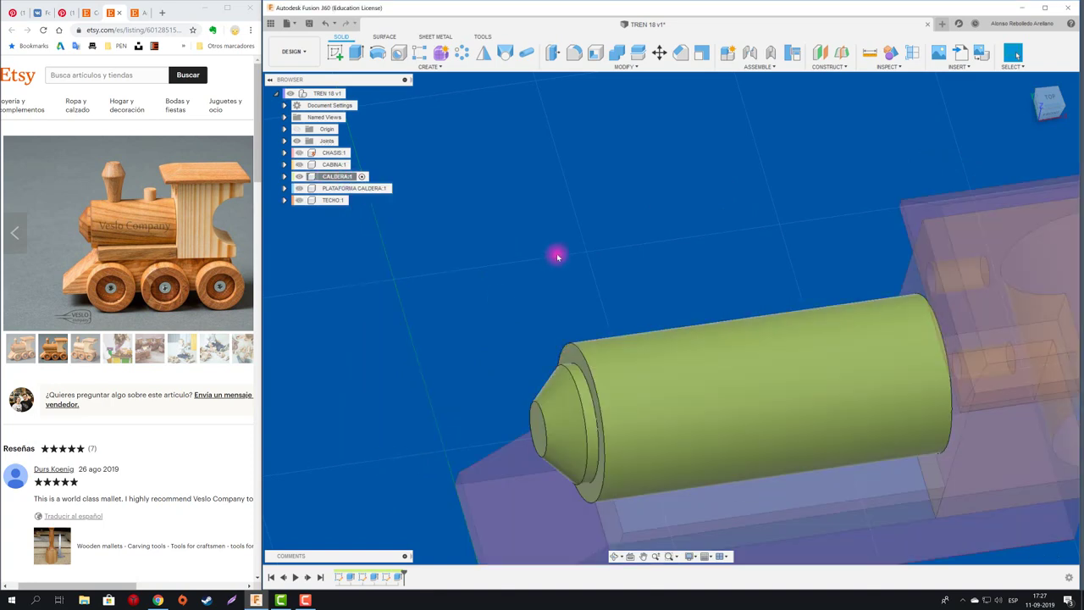
pyautogui.click(351, 93)
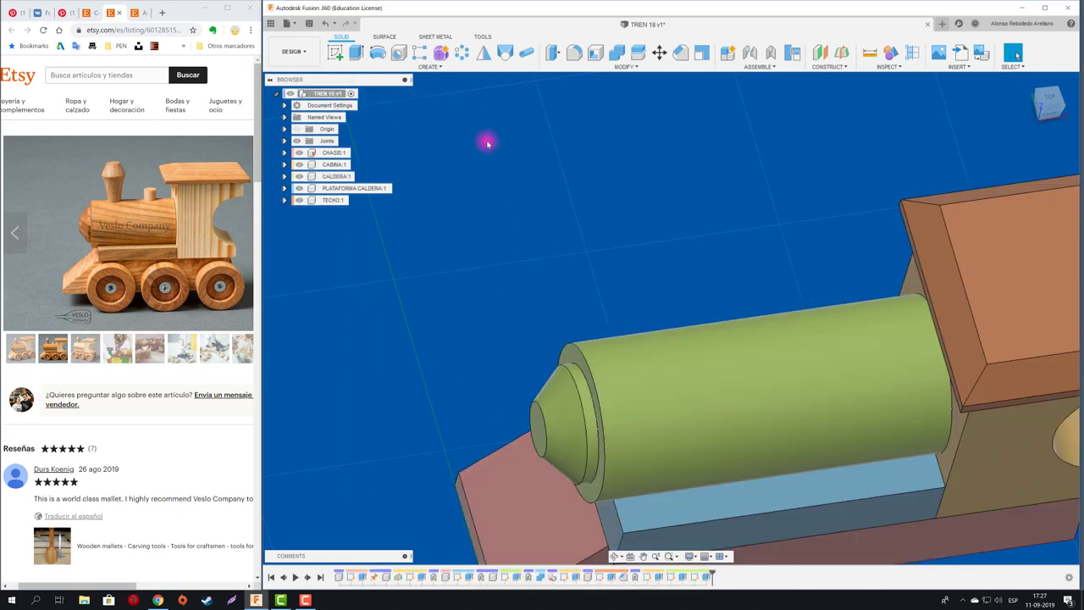
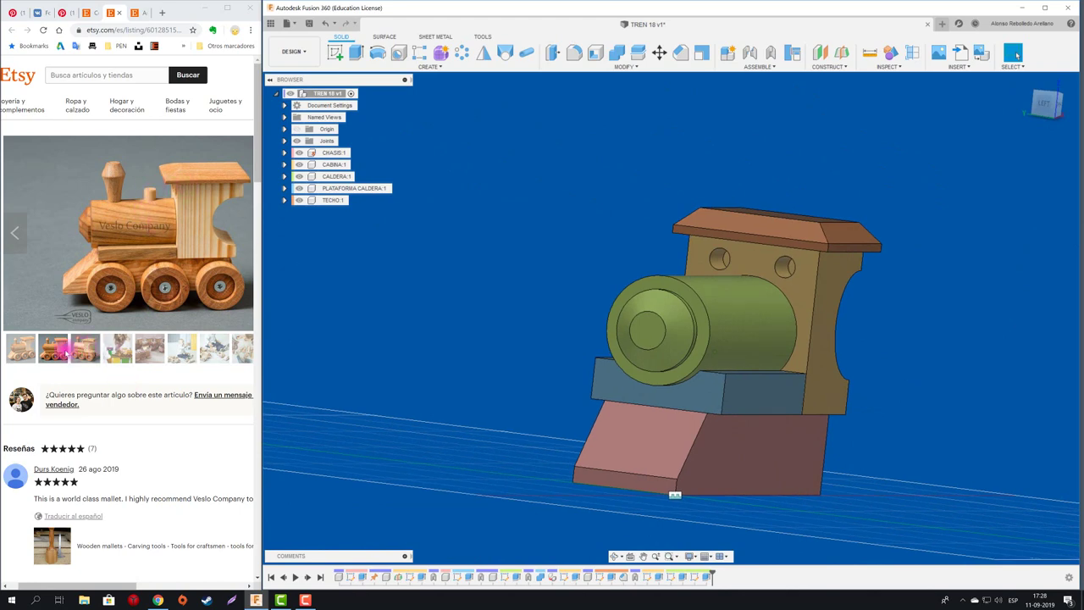
# - Check another reference photo of the toy train, then return to the angled home view
pyautogui.click(52, 347)
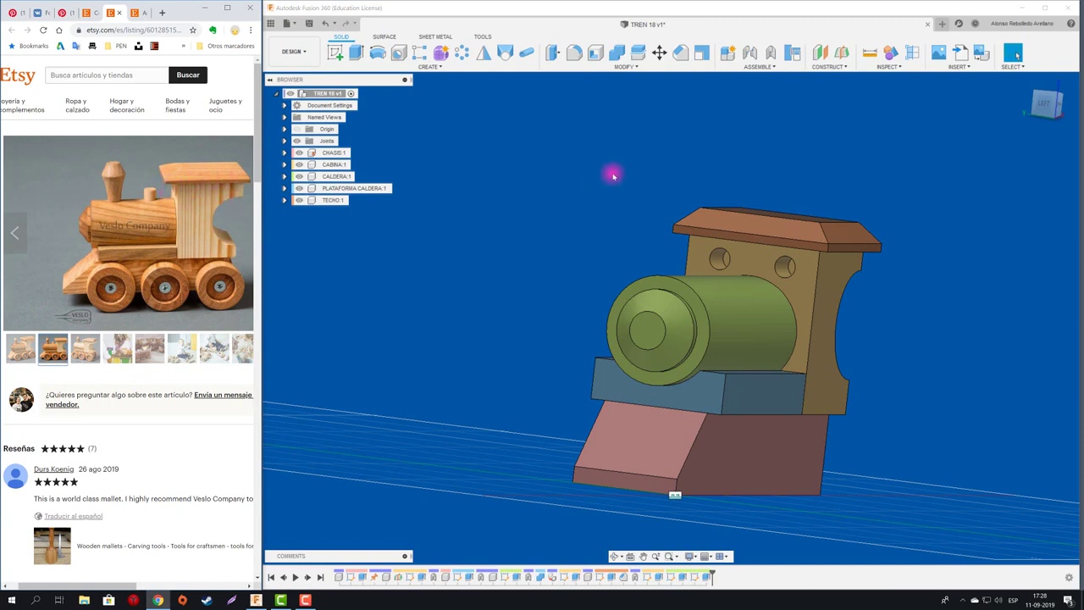
pyautogui.press('F6')
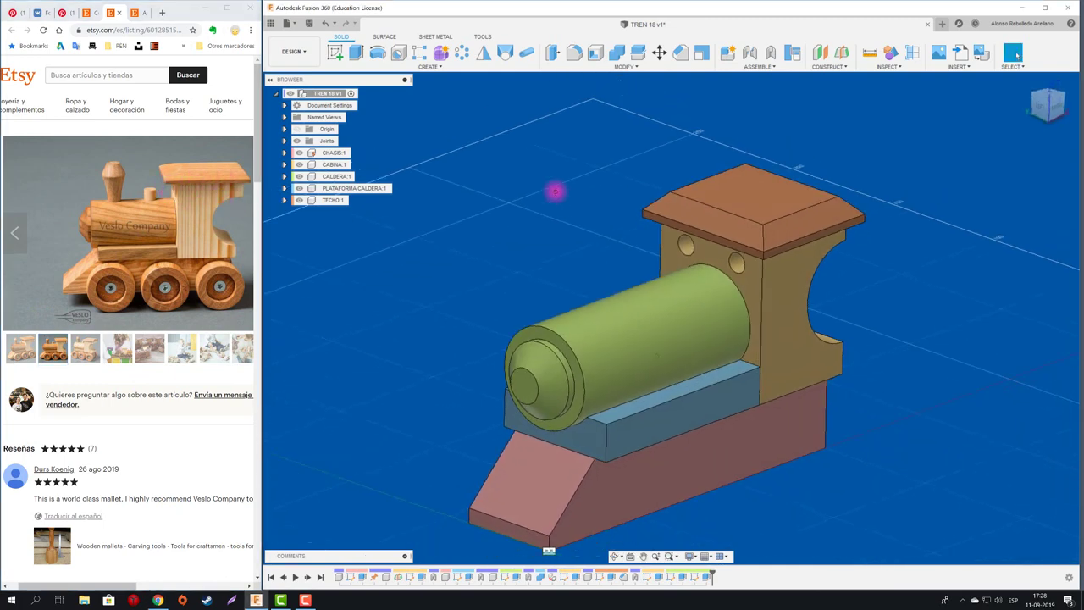
pyautogui.keyDown('shift'); pyautogui.moveTo(554, 192); pyautogui.dragTo(687, 140, button='middle'); pyautogui.keyUp('shift')
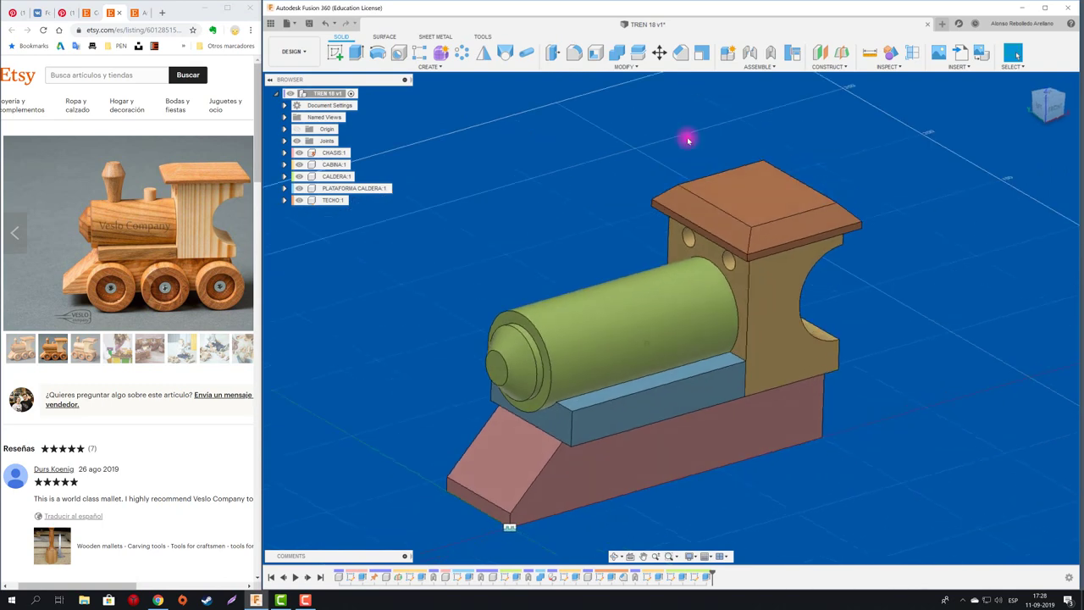
# - Add an offset construction plane 3.534 mm from the cabin's top face
pyautogui.click(819, 53)
pyautogui.keyDown('shift'); pyautogui.moveTo(769, 107); pyautogui.dragTo(644, 240, button='middle'); pyautogui.keyUp('shift')
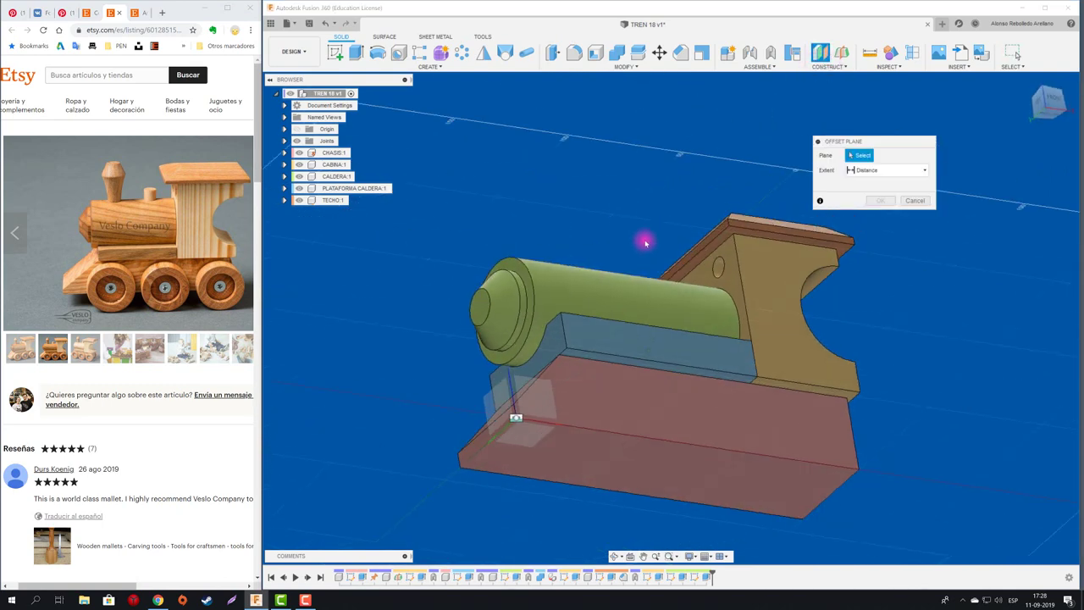
pyautogui.click(714, 264)
pyautogui.keyDown('shift'); pyautogui.moveTo(714, 264); pyautogui.dragTo(777, 259, button='middle'); pyautogui.keyUp('shift')
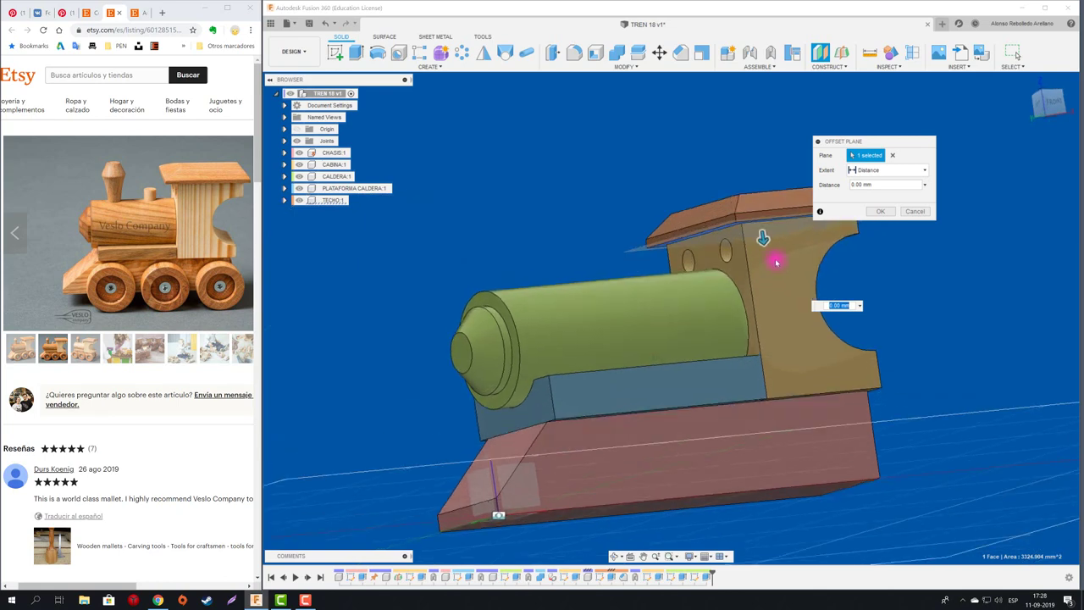
pyautogui.moveTo(765, 232); pyautogui.dragTo(766, 240)
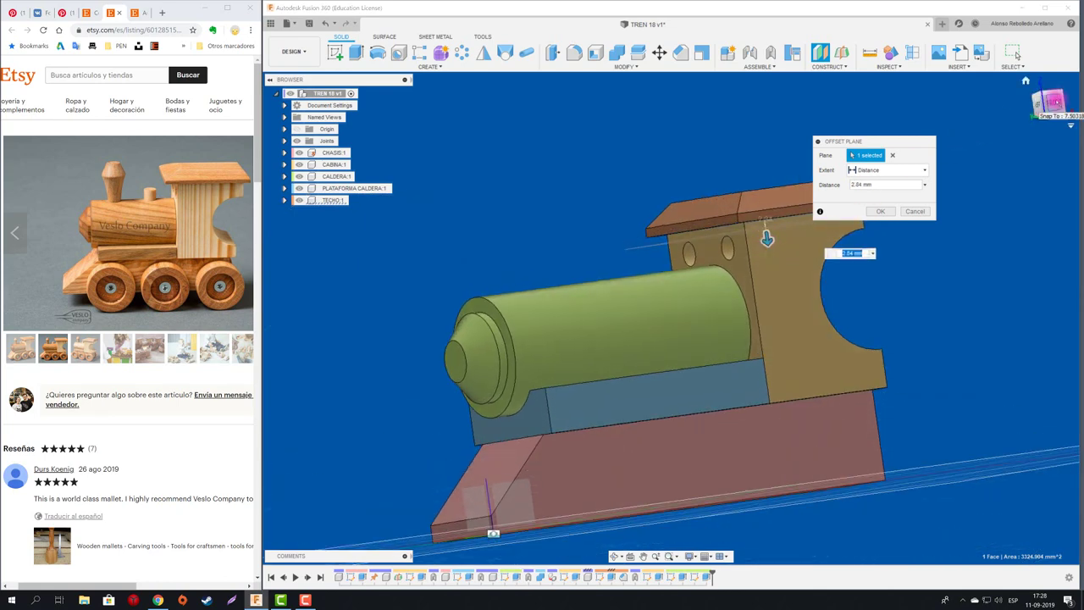
pyautogui.click(1049, 102)
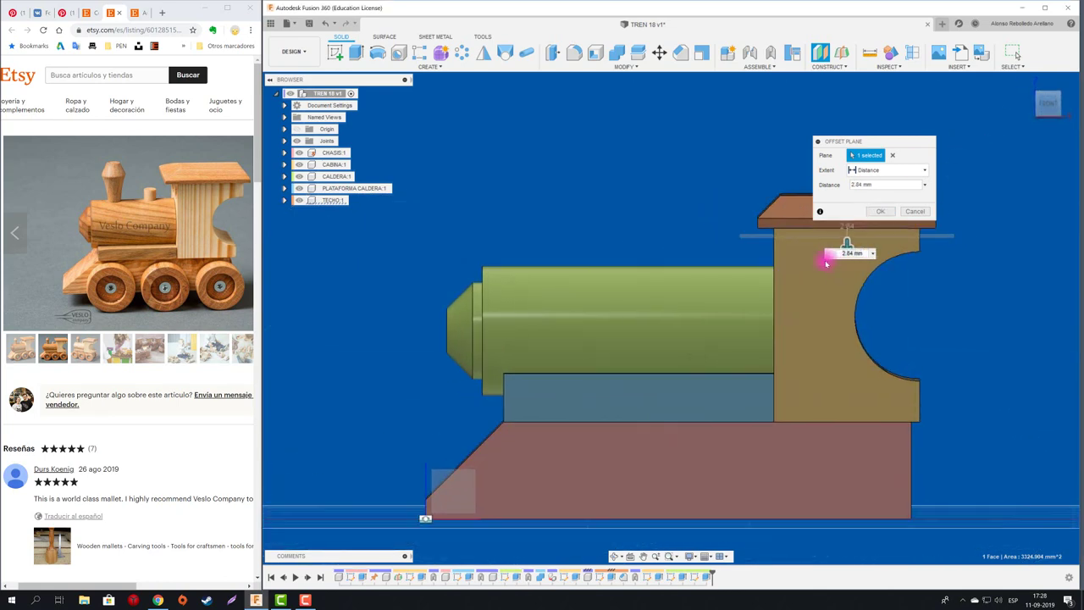
pyautogui.click(1048, 105)
pyautogui.click(1048, 103)
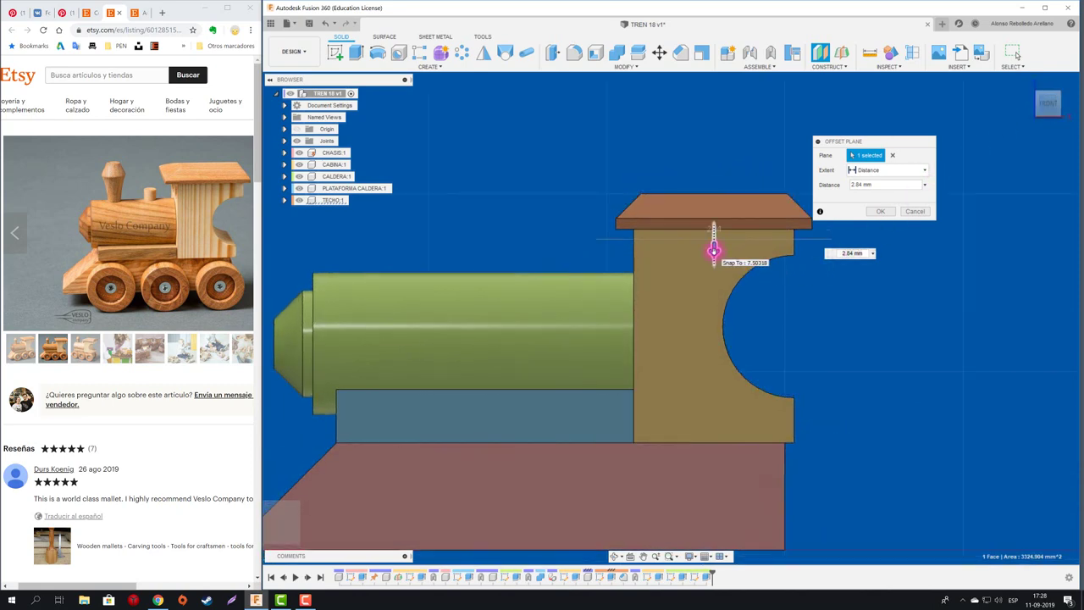
pyautogui.moveTo(713, 249); pyautogui.dragTo(713, 254)
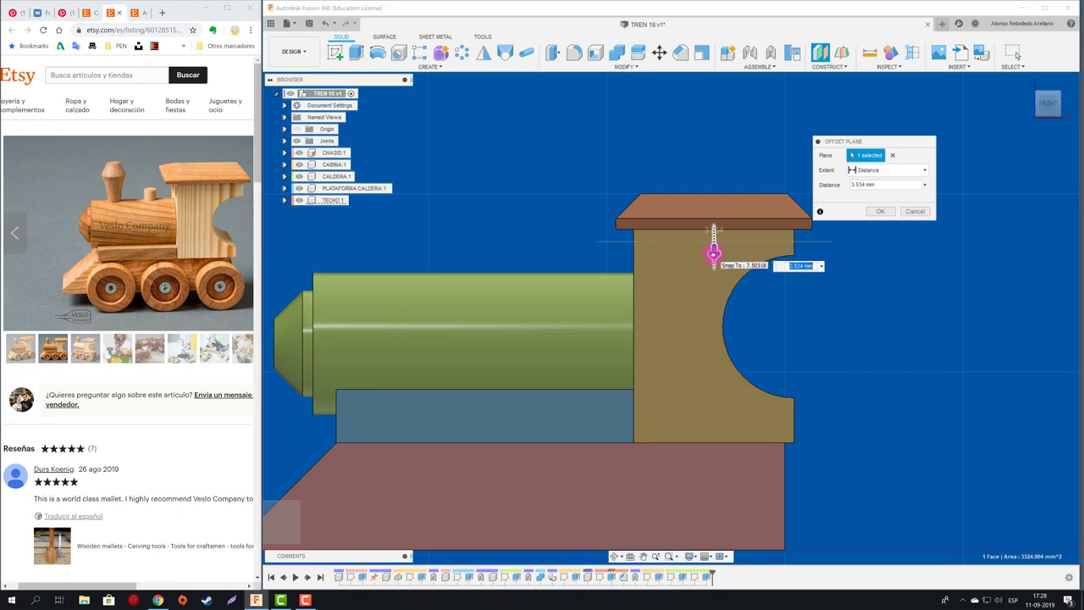
pyautogui.click(880, 211)
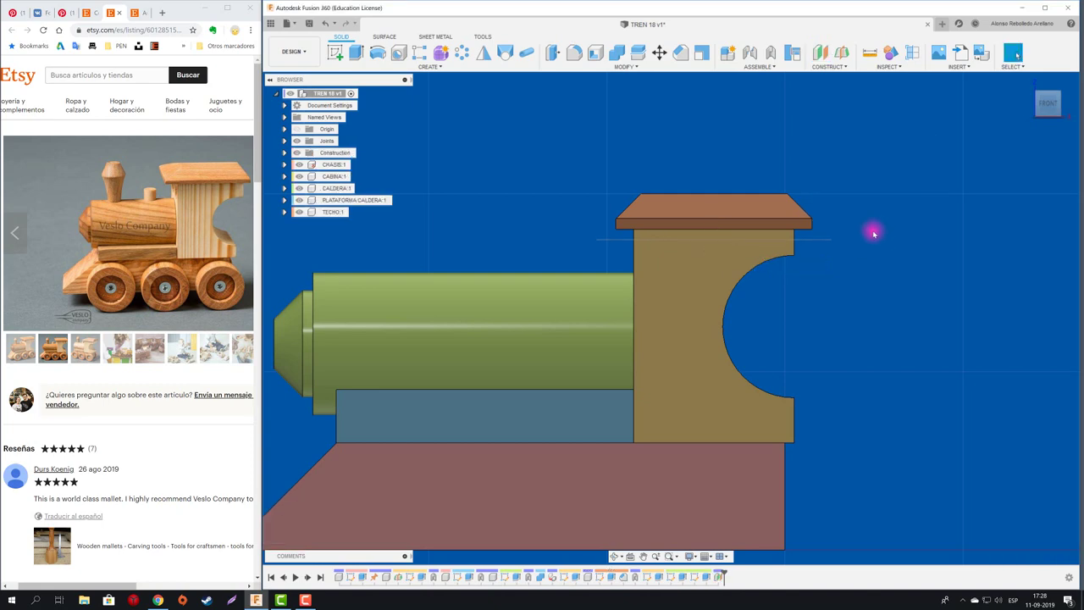
# - Create a new active component named SILBATO, replacing the default Component1 name
pyautogui.press('F6')
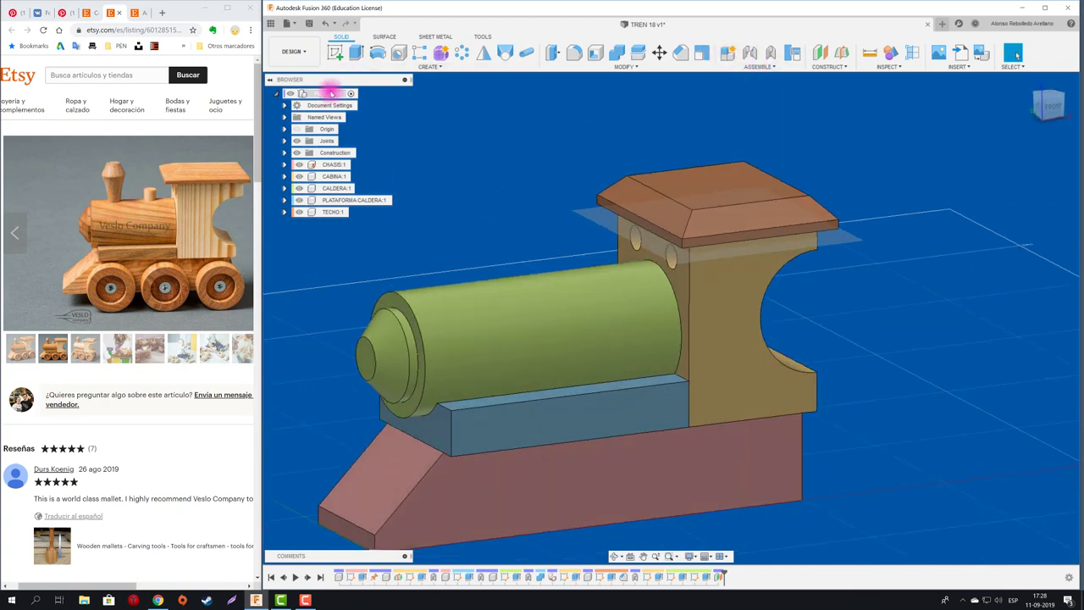
pyautogui.click(728, 53)
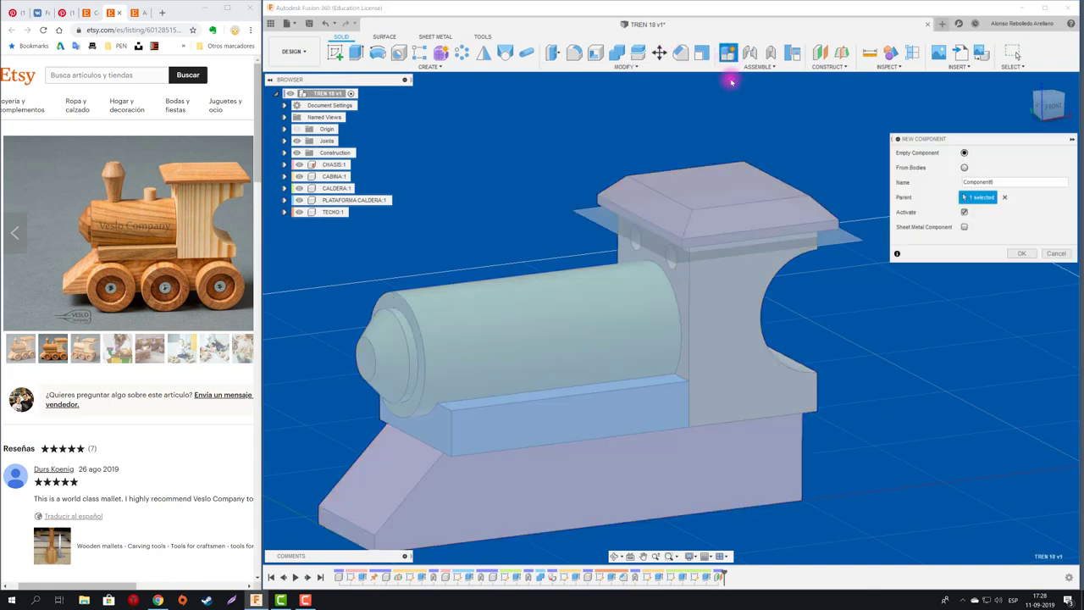
pyautogui.moveTo(955, 183); pyautogui.dragTo(925, 185)
pyautogui.write('SILBATO')
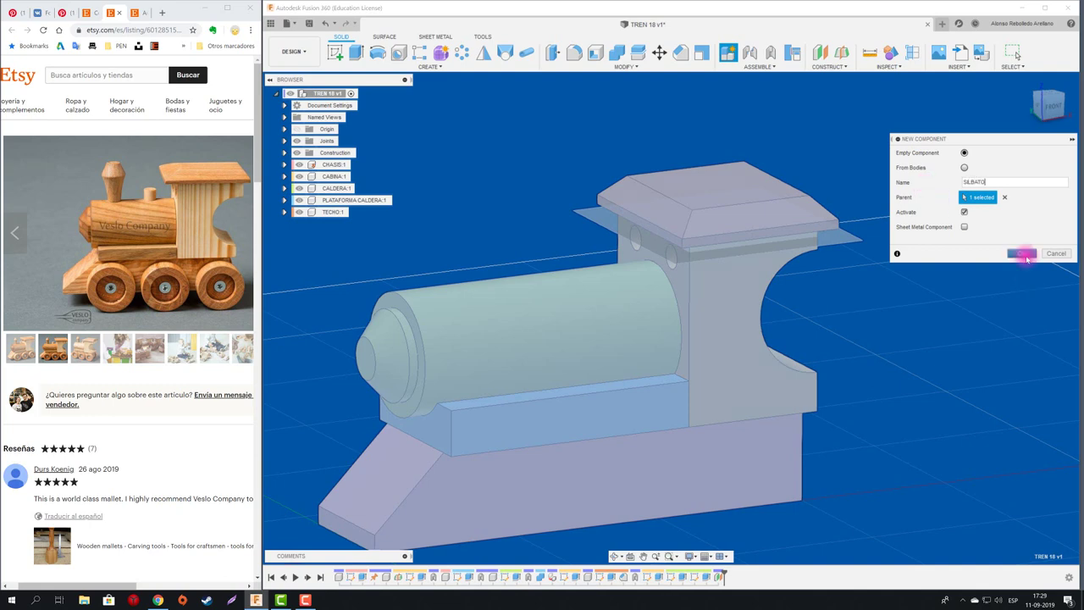
pyautogui.click(1021, 253)
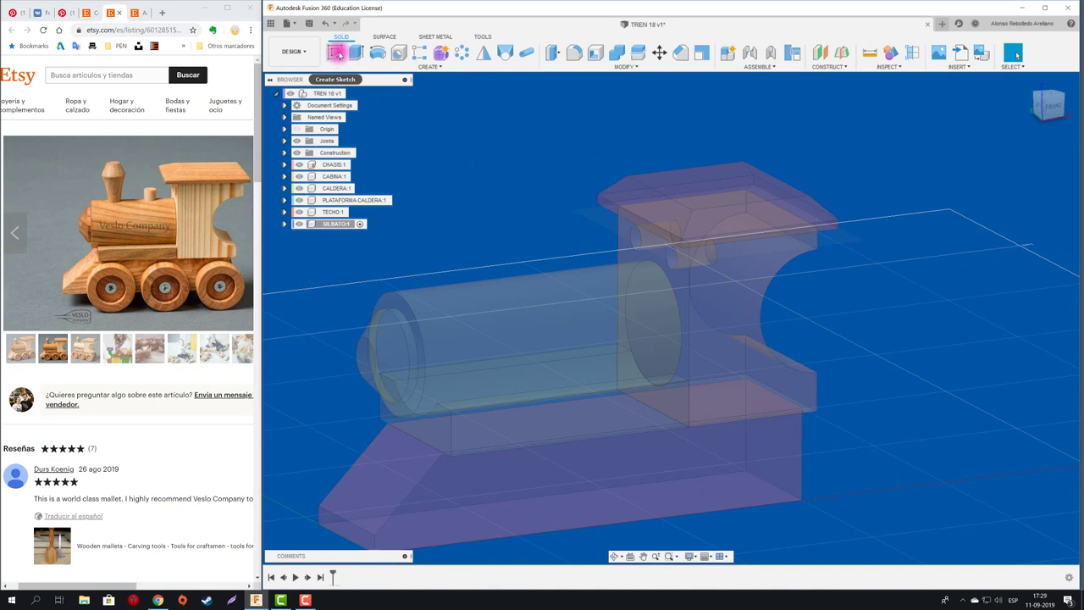
# - Start a sketch on the offset plane and project the boiler outline into it
pyautogui.click(337, 53)
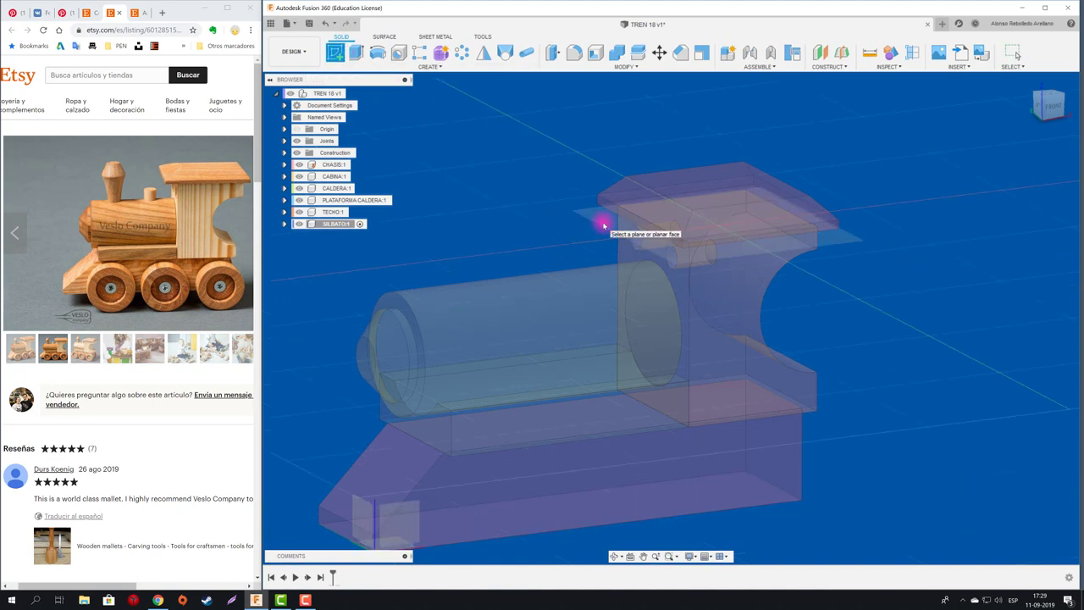
pyautogui.click(601, 224)
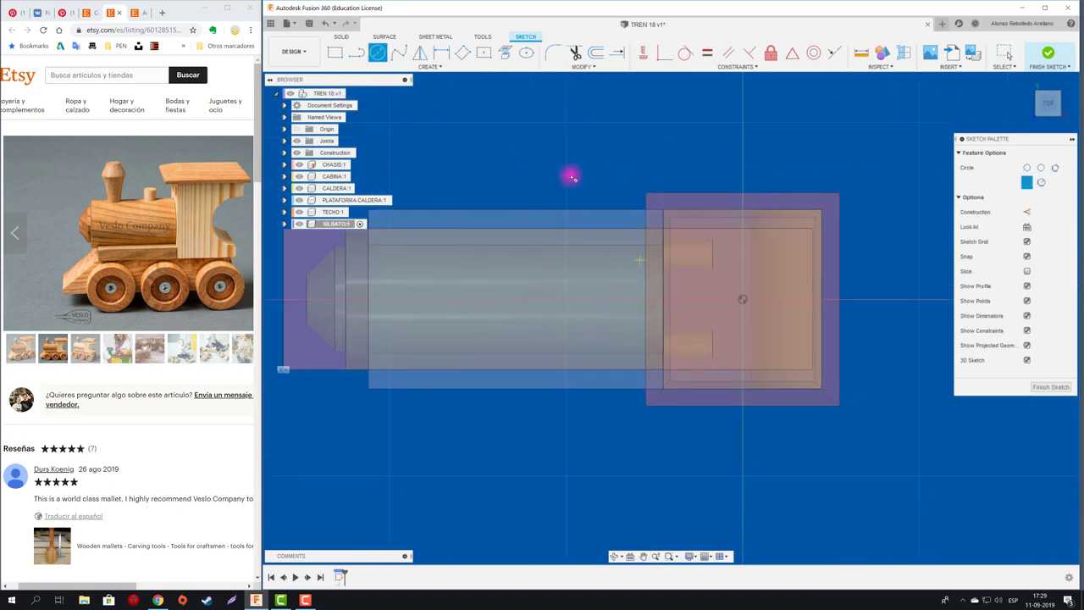
pyautogui.click(508, 52)
pyautogui.click(536, 296)
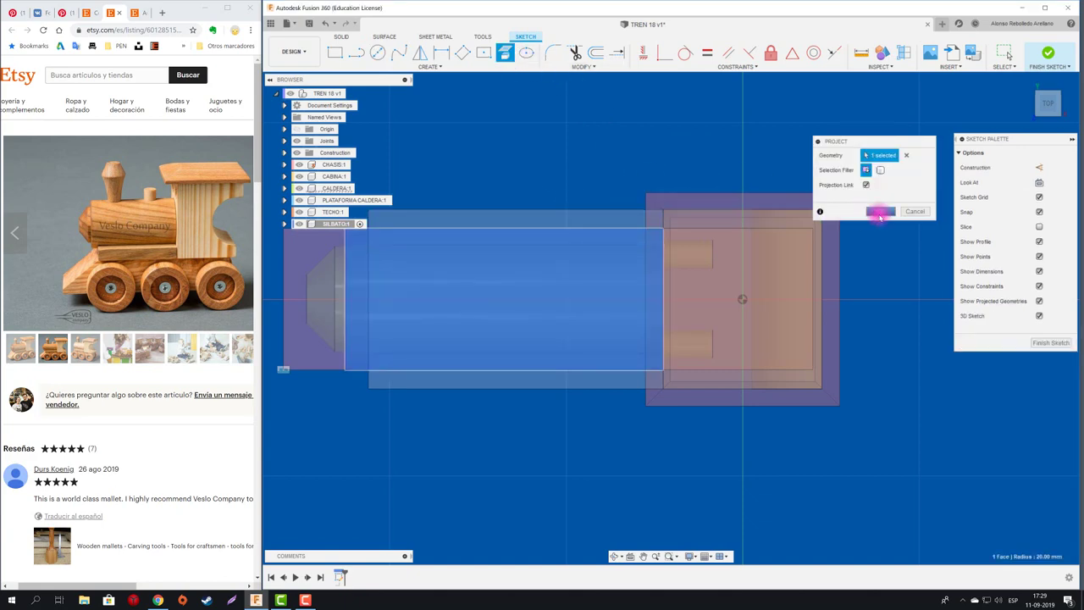
pyautogui.click(881, 213)
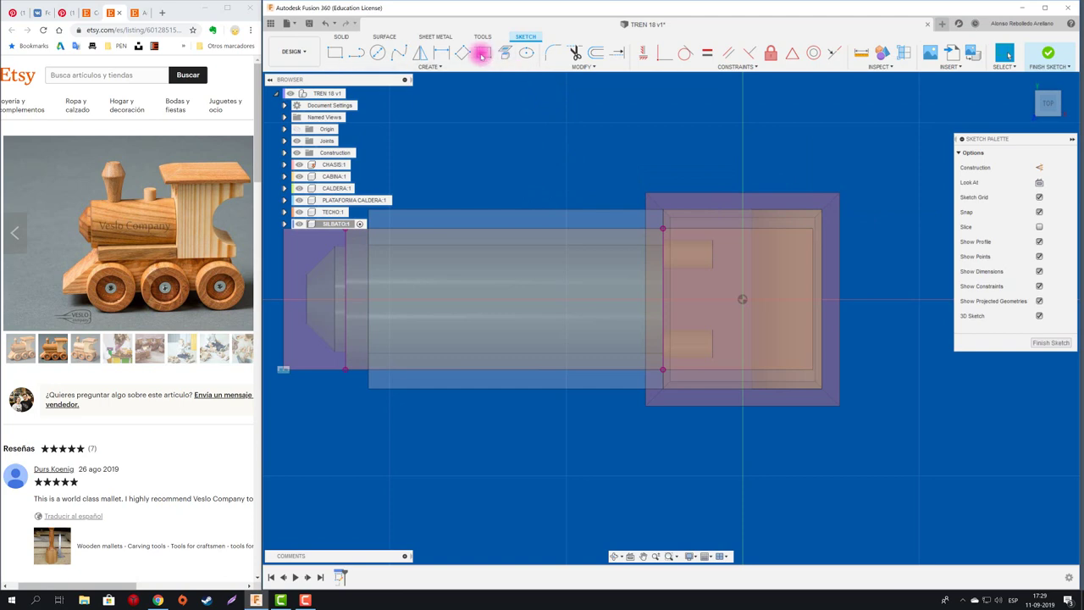
# - Draw a 10 mm circle and dimension it 55 mm from the boiler edge
pyautogui.click(378, 52)
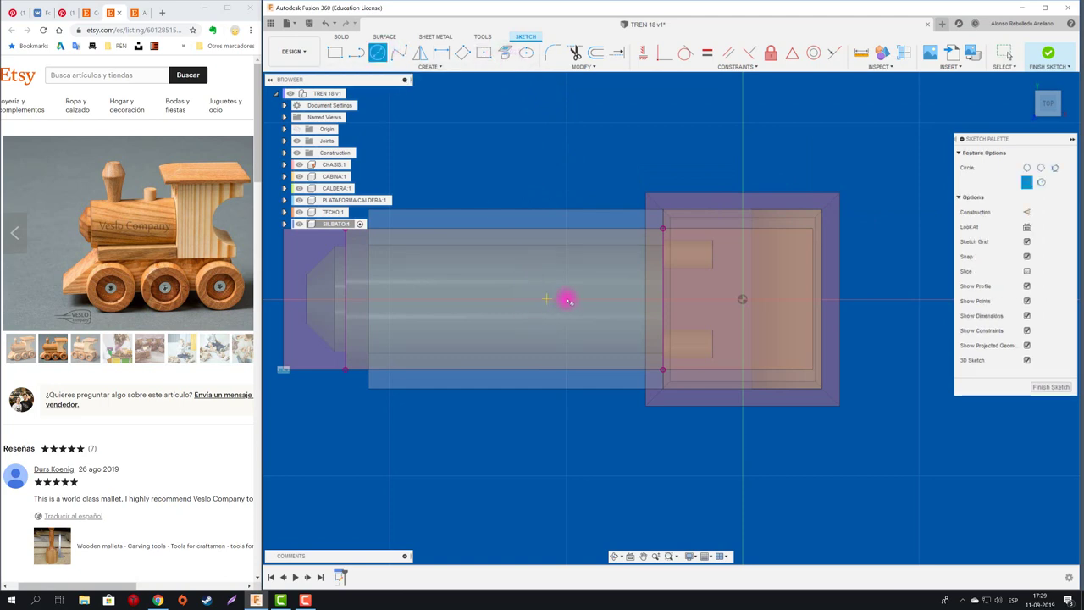
pyautogui.click(568, 300)
pyautogui.press('Return')
pyautogui.click(1004, 53)
pyautogui.press('r')
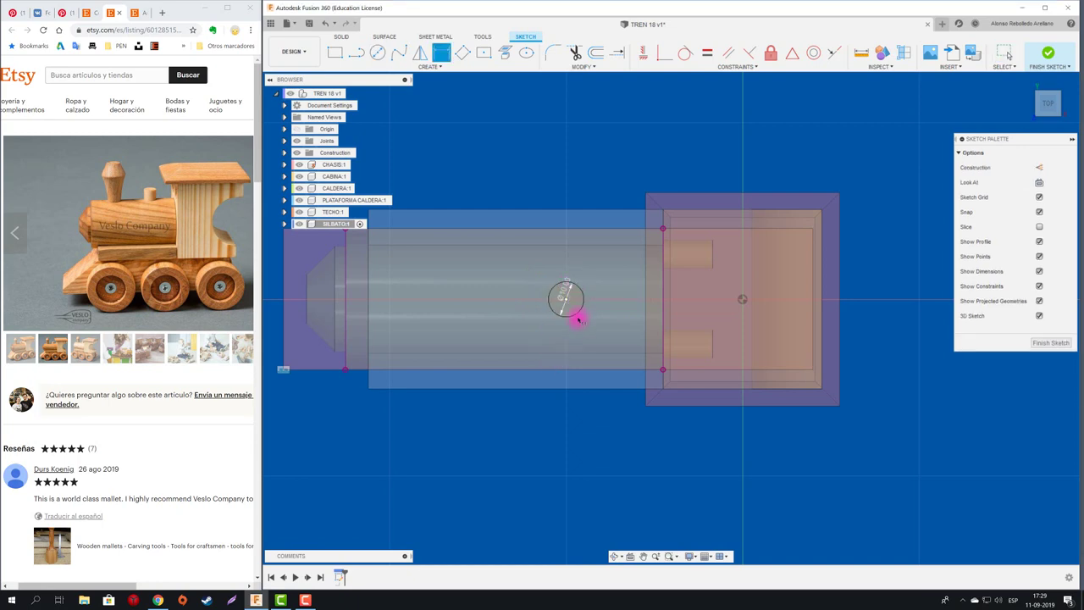
pyautogui.click(579, 314)
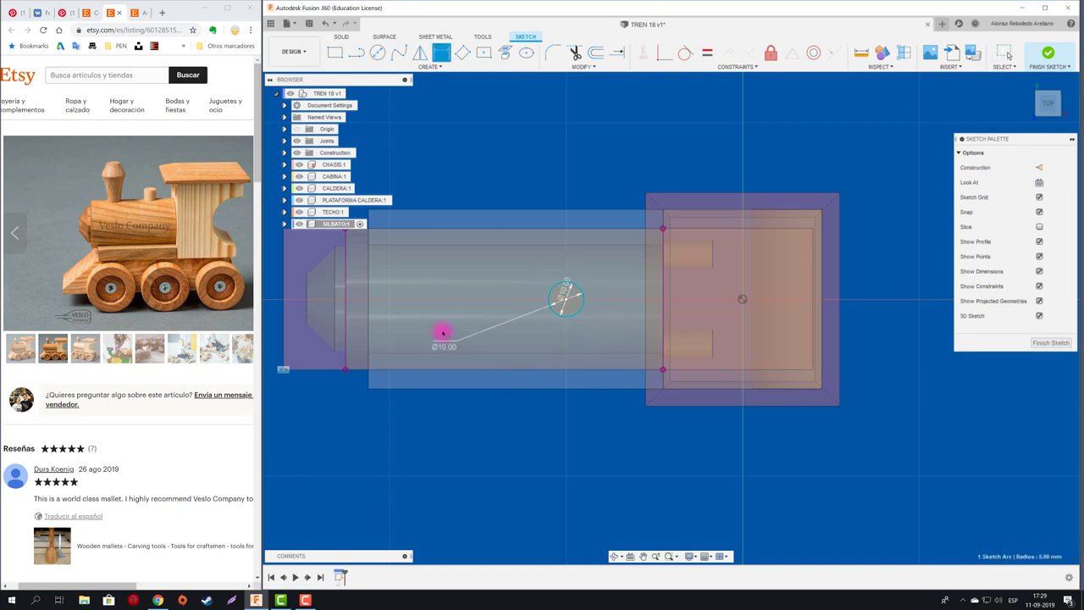
pyautogui.click(366, 321)
pyautogui.click(468, 431)
pyautogui.write('55')
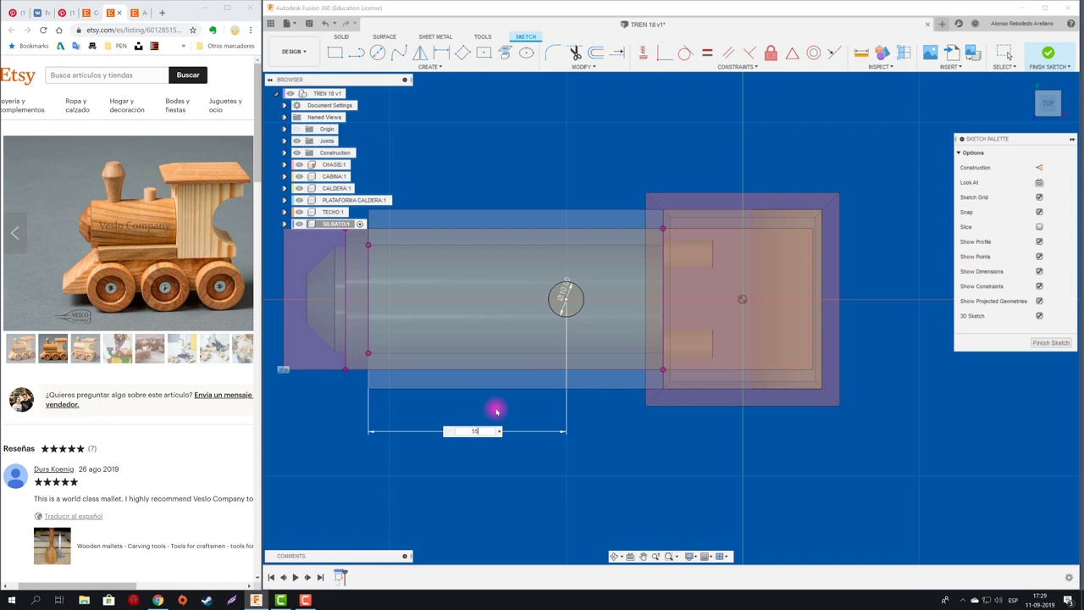
pyautogui.press('Return')
# - Finish the whistle sketch and begin extruding the circle from a 3D view
pyautogui.press('F6')
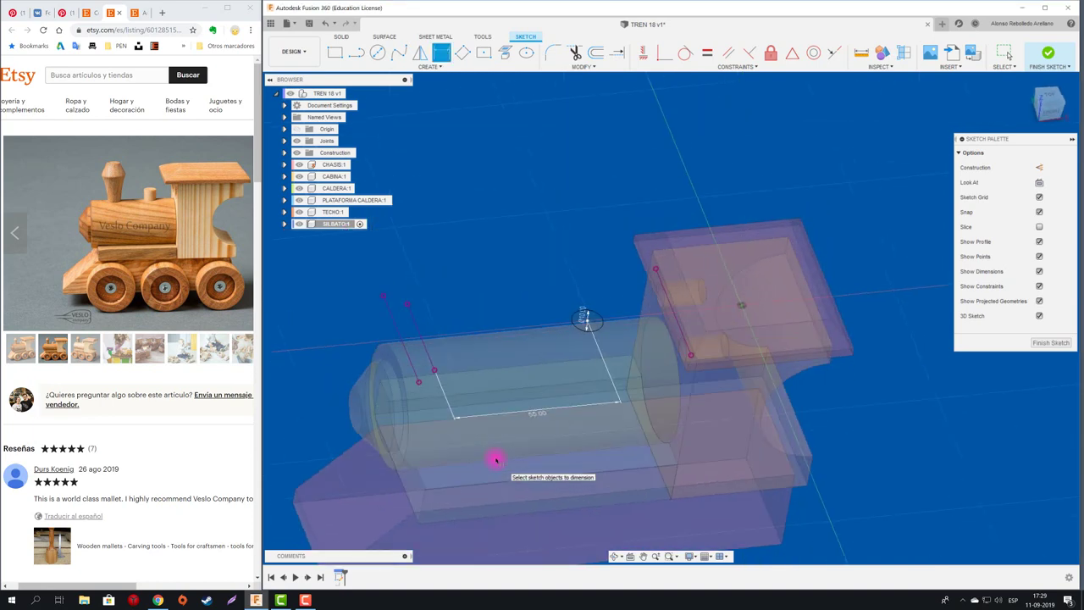
pyautogui.keyDown('shift'); pyautogui.moveTo(496, 460); pyautogui.dragTo(519, 266, button='middle'); pyautogui.keyUp('shift')
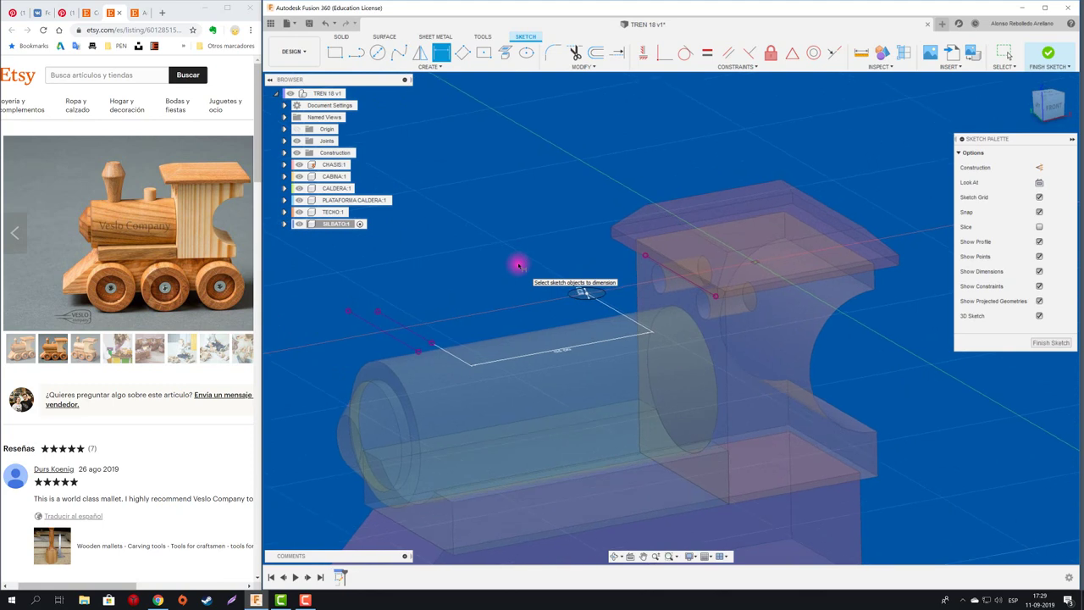
pyautogui.press('e')
pyautogui.click(584, 293)
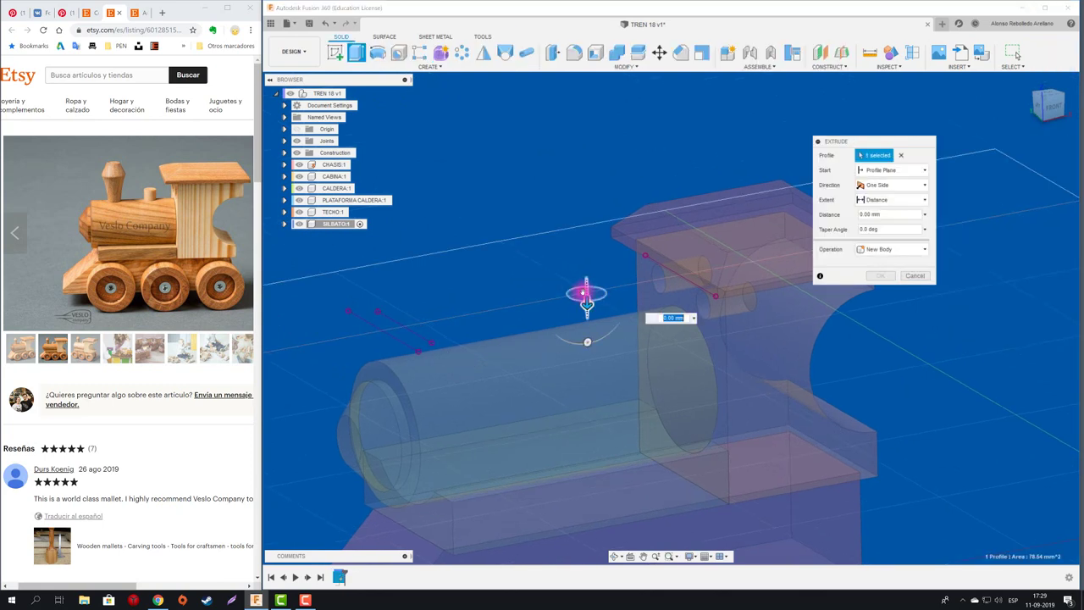
# - Extrude the whistle circle downward into a cylinder of roughly 17 mm
pyautogui.moveTo(586, 303); pyautogui.dragTo(588, 363)
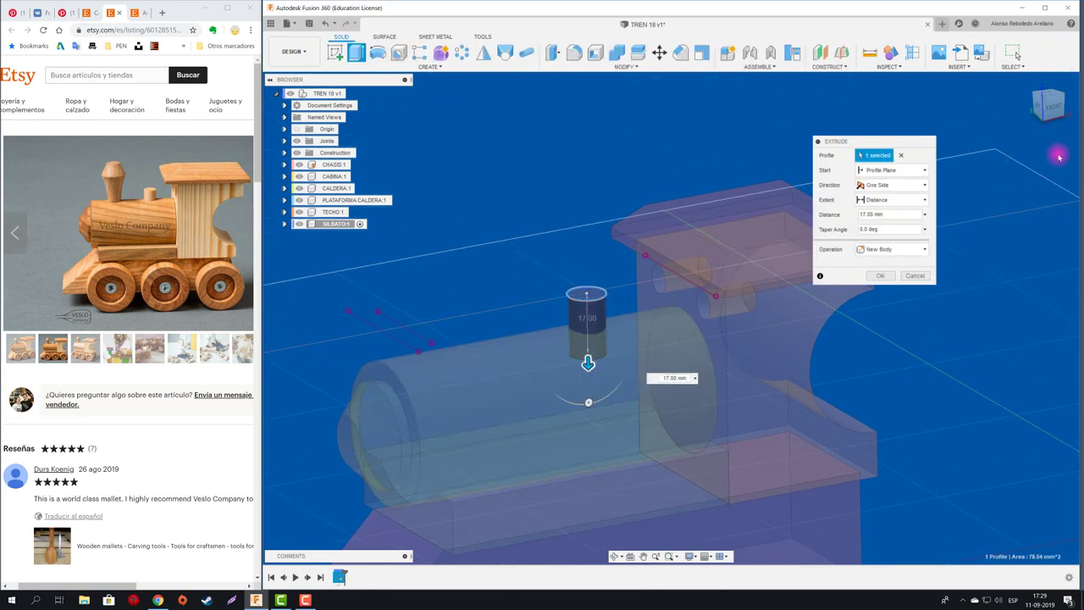
pyautogui.click(1050, 107)
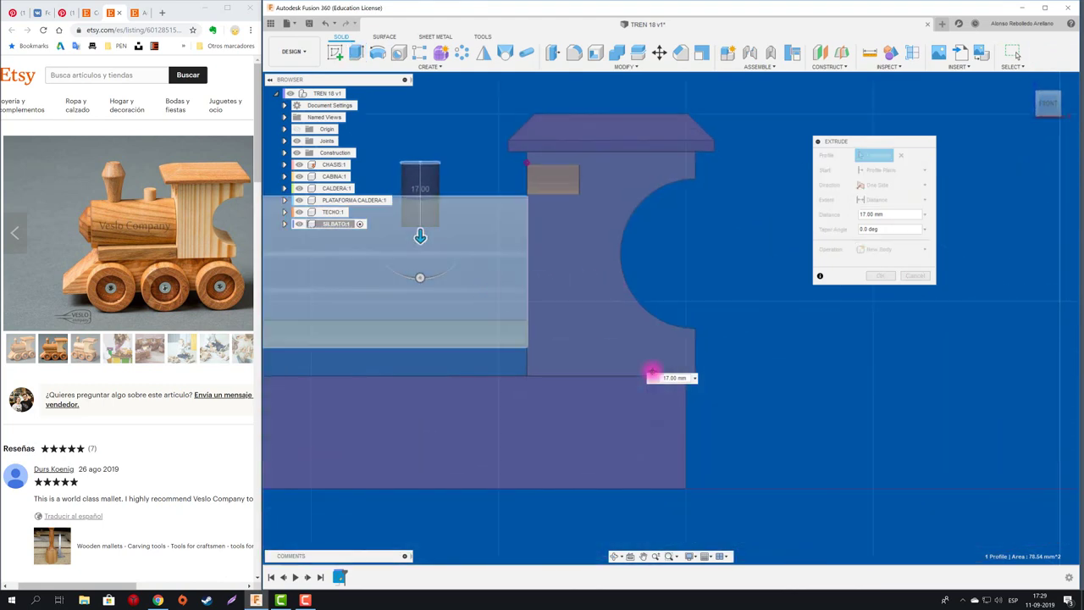
pyautogui.moveTo(607, 343); pyautogui.dragTo(605, 351)
pyautogui.write('20')
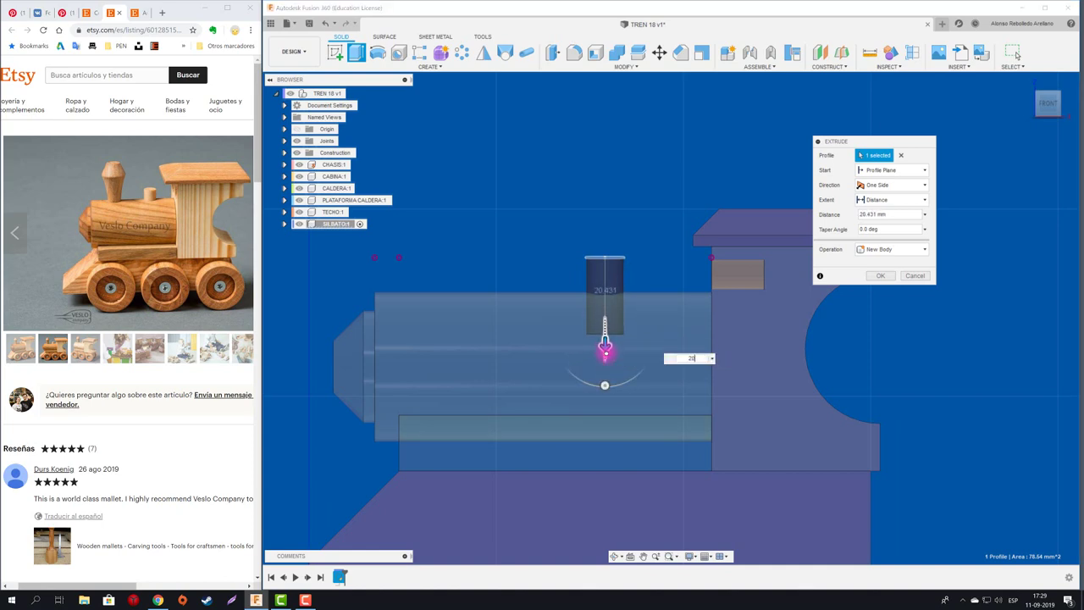
pyautogui.press('Return')
# - Activate the TREN 18 assembly, test-drag SILBATO upward, then revert its position
pyautogui.keyDown('shift'); pyautogui.moveTo(653, 232); pyautogui.dragTo(450, 150, button='middle'); pyautogui.keyUp('shift')
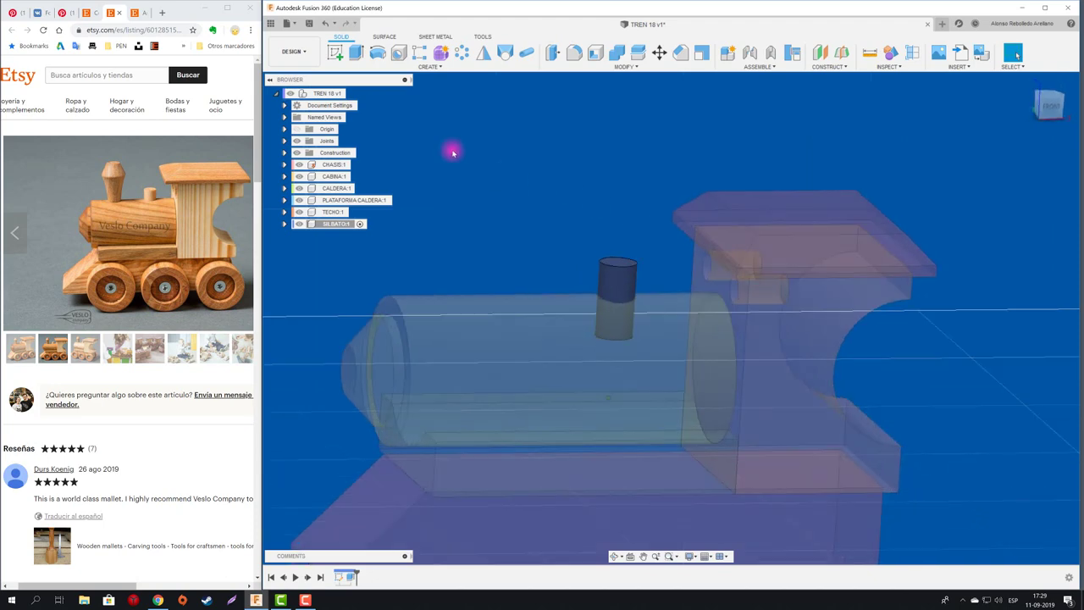
pyautogui.click(351, 93)
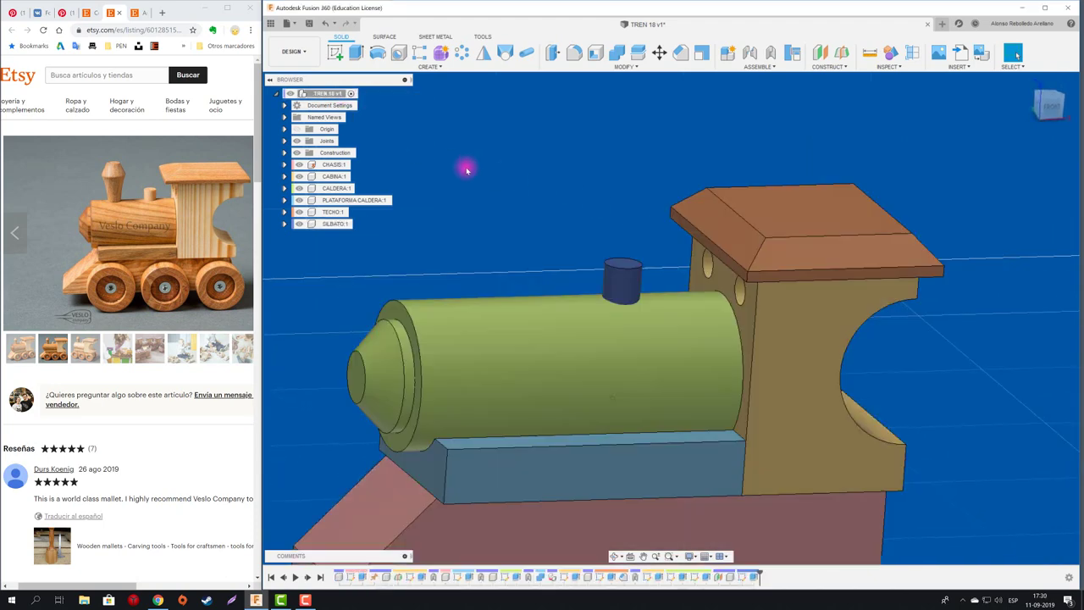
pyautogui.moveTo(597, 286); pyautogui.dragTo(552, 240)
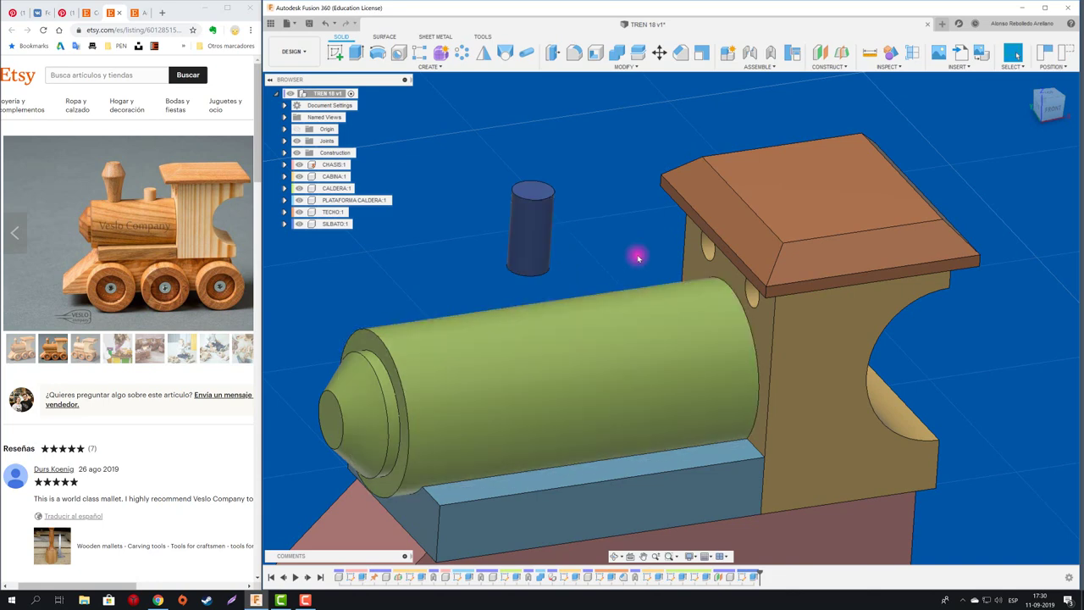
pyautogui.click(1063, 52)
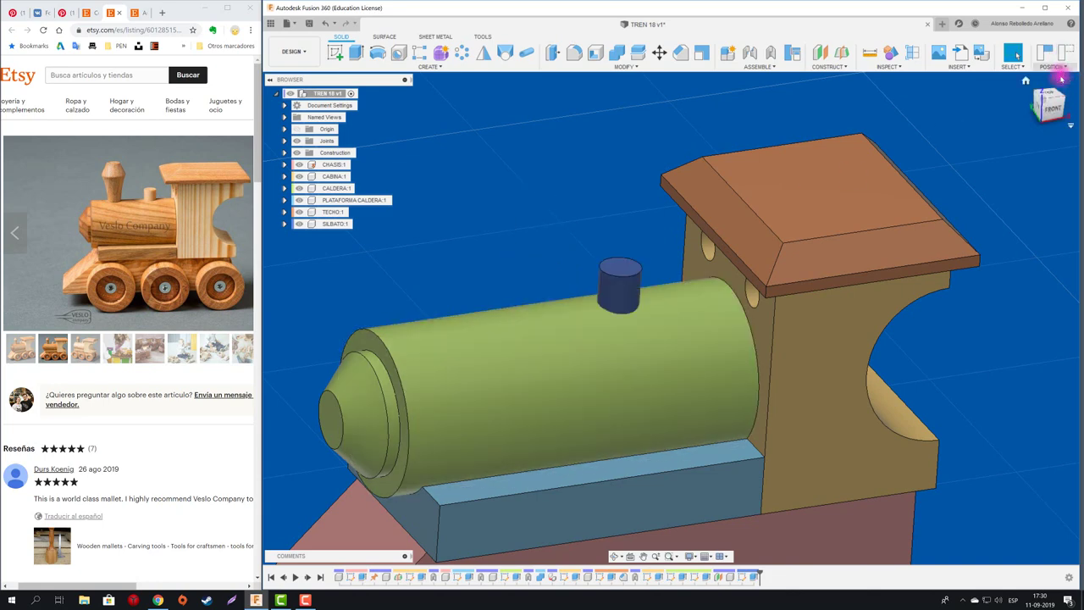
# - Combine-cut SILBATO from the green boiler with Keep Tools on, then lift it to reveal the hole
pyautogui.click(618, 55)
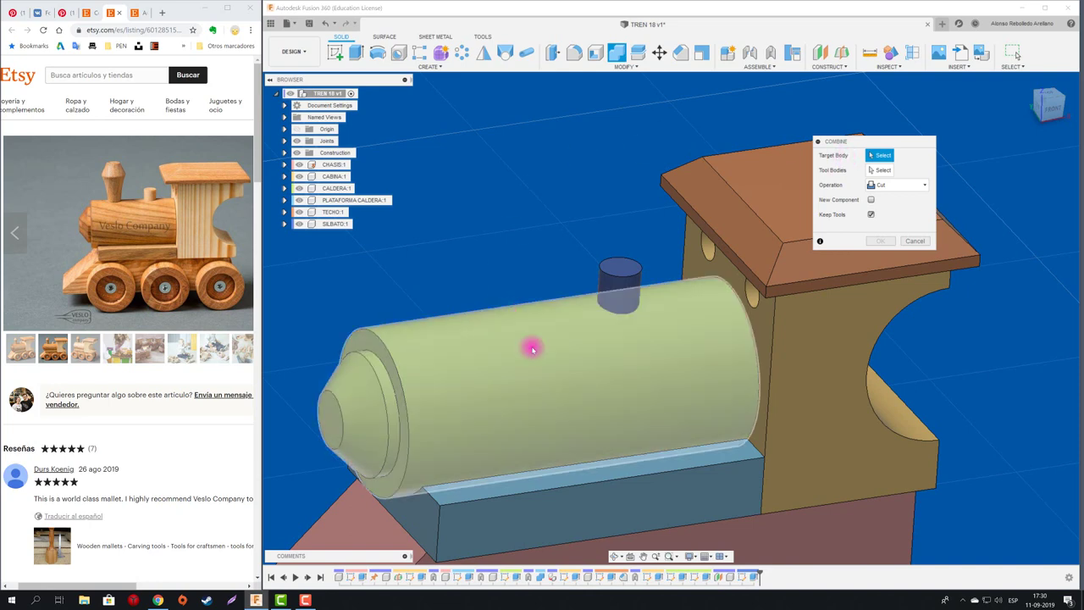
pyautogui.click(528, 346)
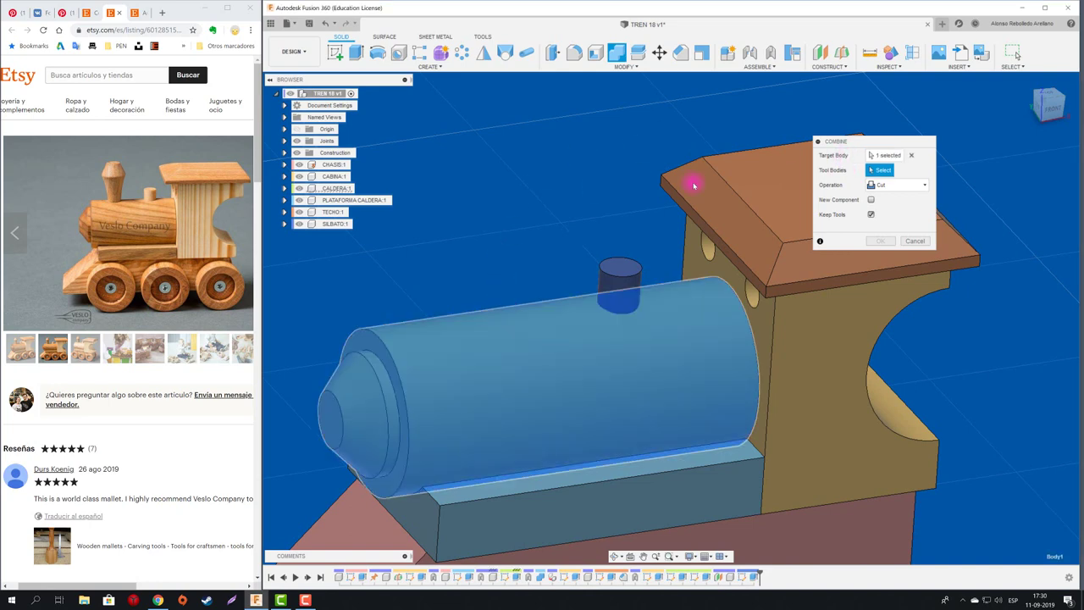
pyautogui.click(618, 274)
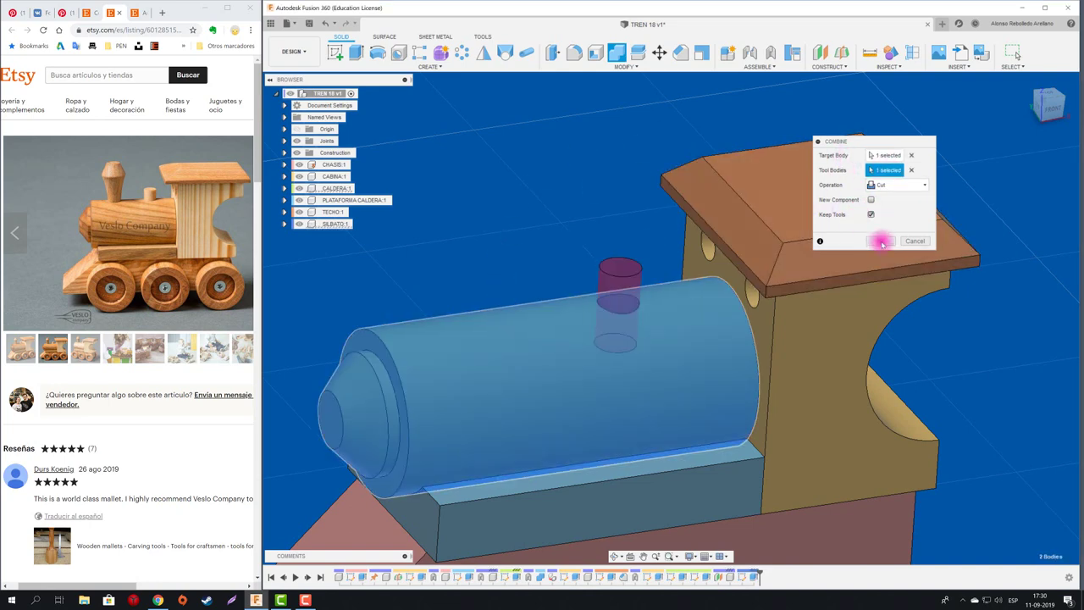
pyautogui.click(880, 240)
pyautogui.moveTo(619, 288); pyautogui.dragTo(547, 203)
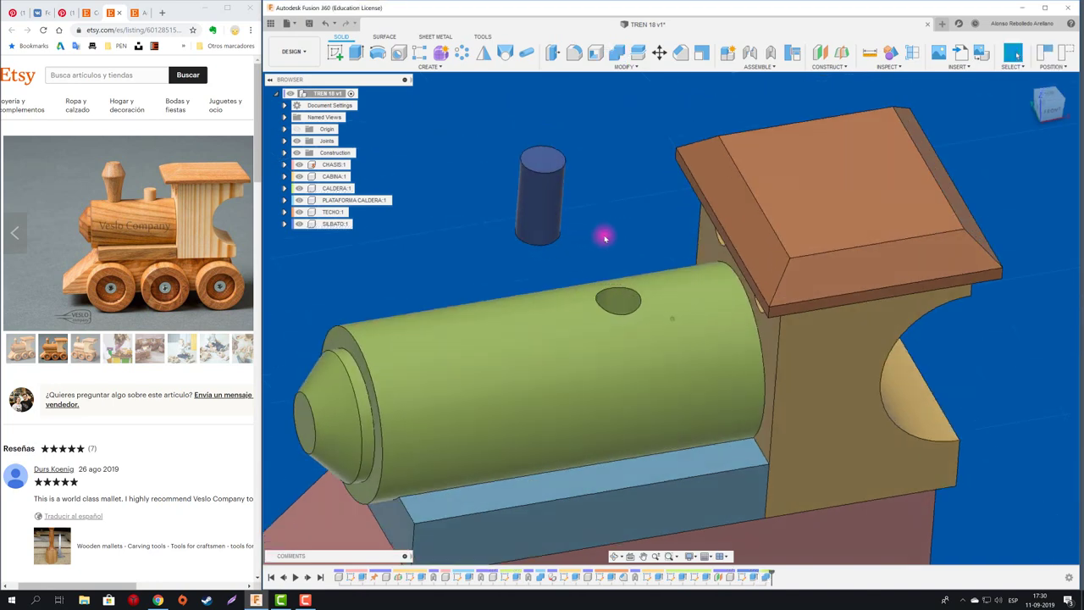
pyautogui.keyDown('shift'); pyautogui.moveTo(590, 226); pyautogui.dragTo(574, 239, button='middle'); pyautogui.keyUp('shift')
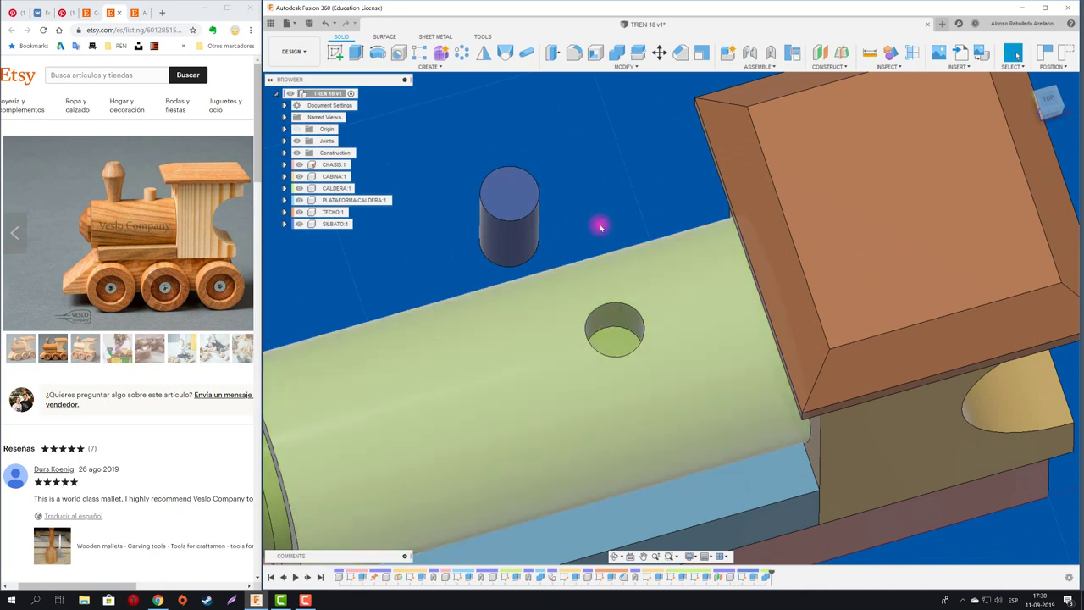
pyautogui.scroll(-3, 597, 225)
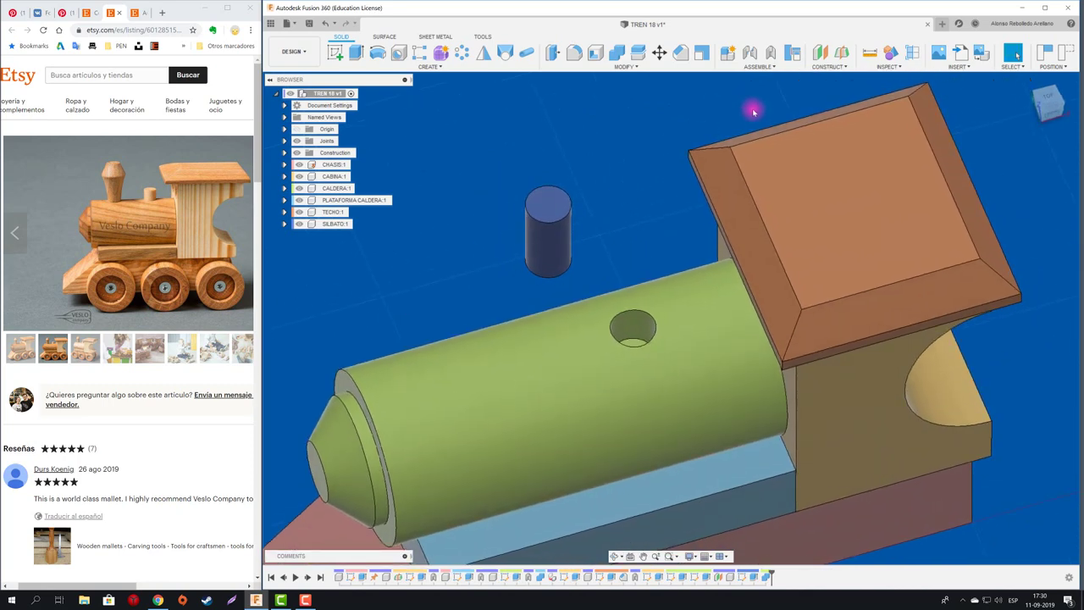
# - Rigidly joint the cylinder's end face to the bottom of the boiler hole
pyautogui.press('j')
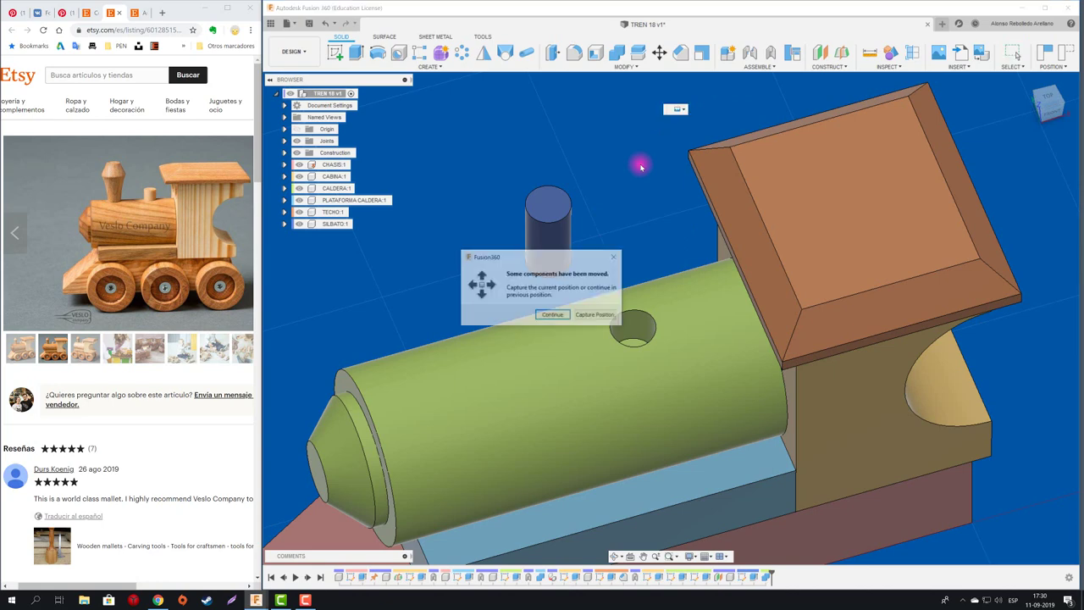
pyautogui.click(608, 310)
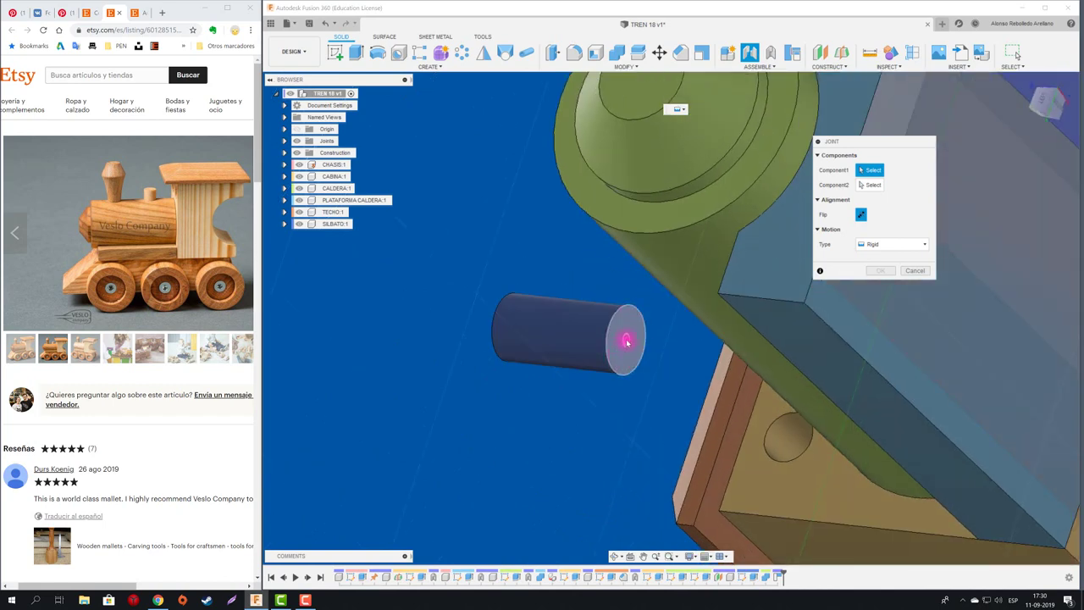
pyautogui.click(626, 341)
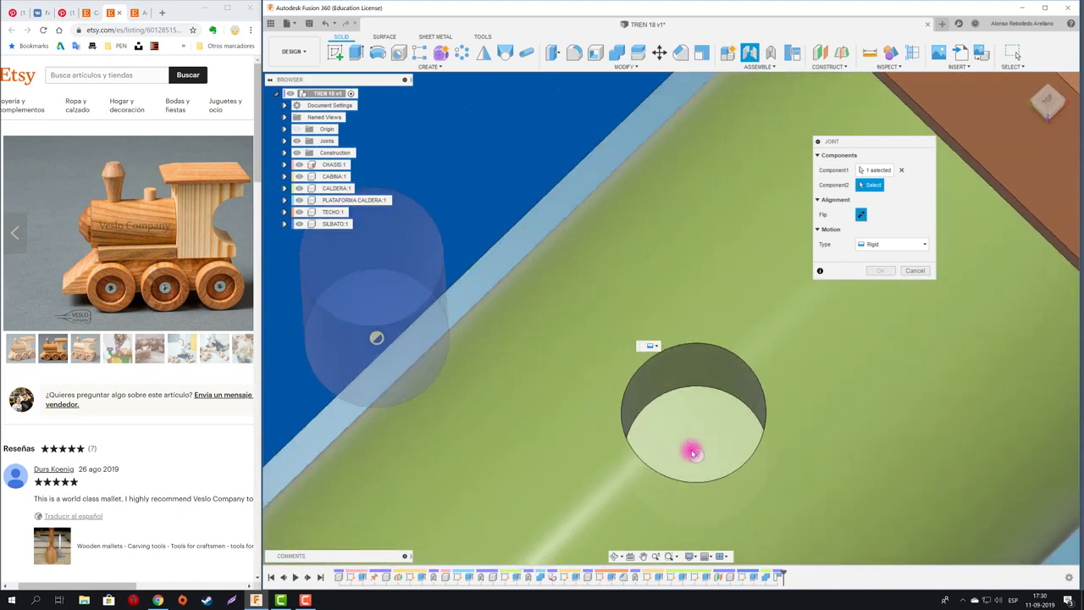
pyautogui.click(690, 449)
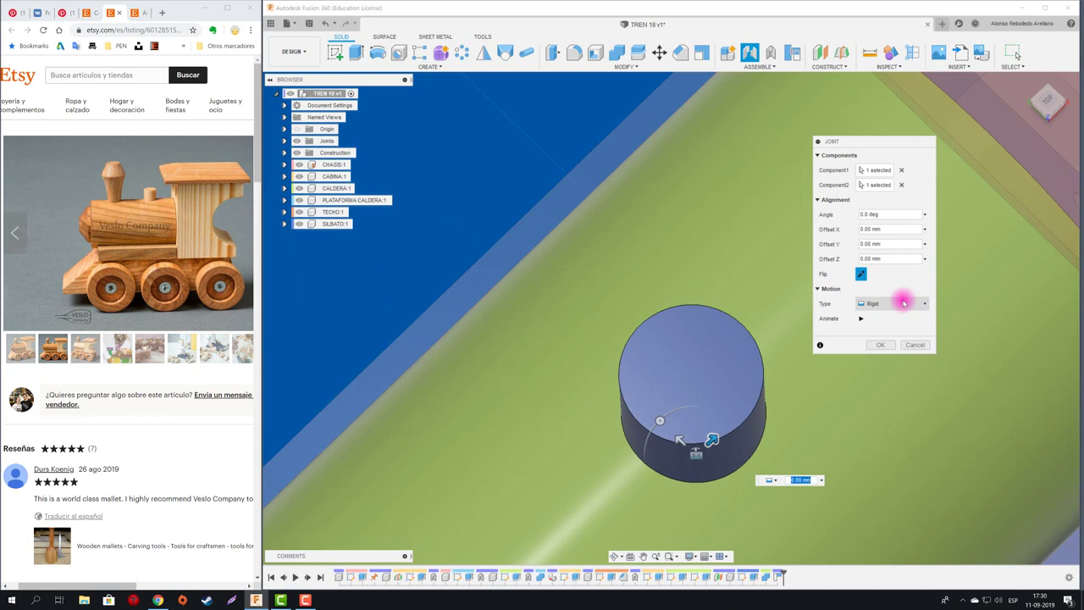
pyautogui.click(885, 346)
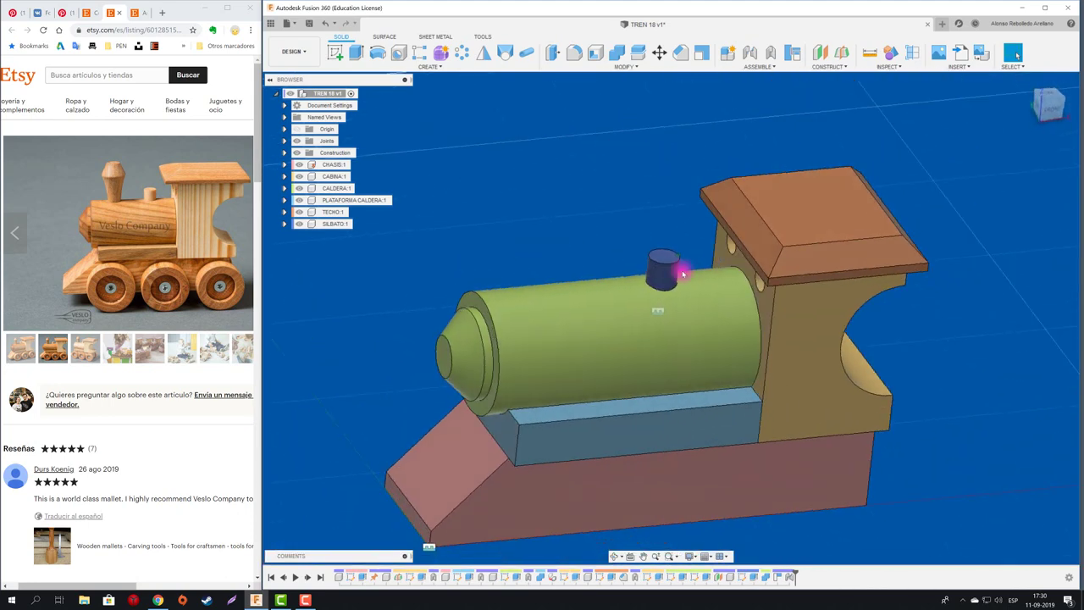
# - Compare the train from the side with the dimensioned reference photo
pyautogui.moveTo(648, 278)
pyautogui.keyDown('shift'); pyautogui.mouseDown(button='middle')
pyautogui.moveTo(500, 229)
pyautogui.moveTo(549, 213)
pyautogui.moveTo(166, 205)
pyautogui.mouseUp(button='middle'); pyautogui.keyUp('shift')
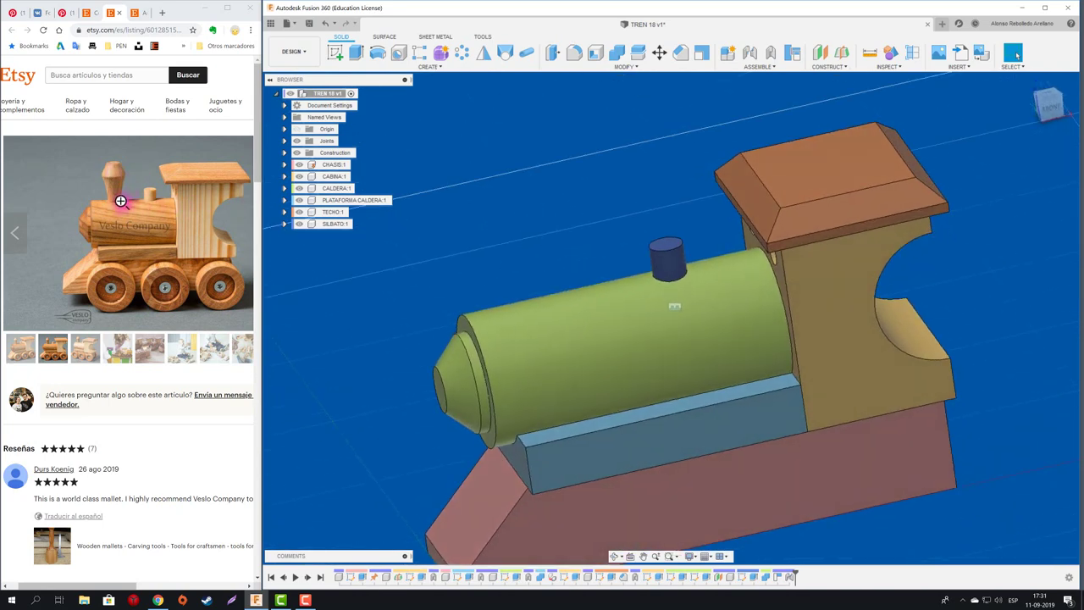
pyautogui.click(85, 347)
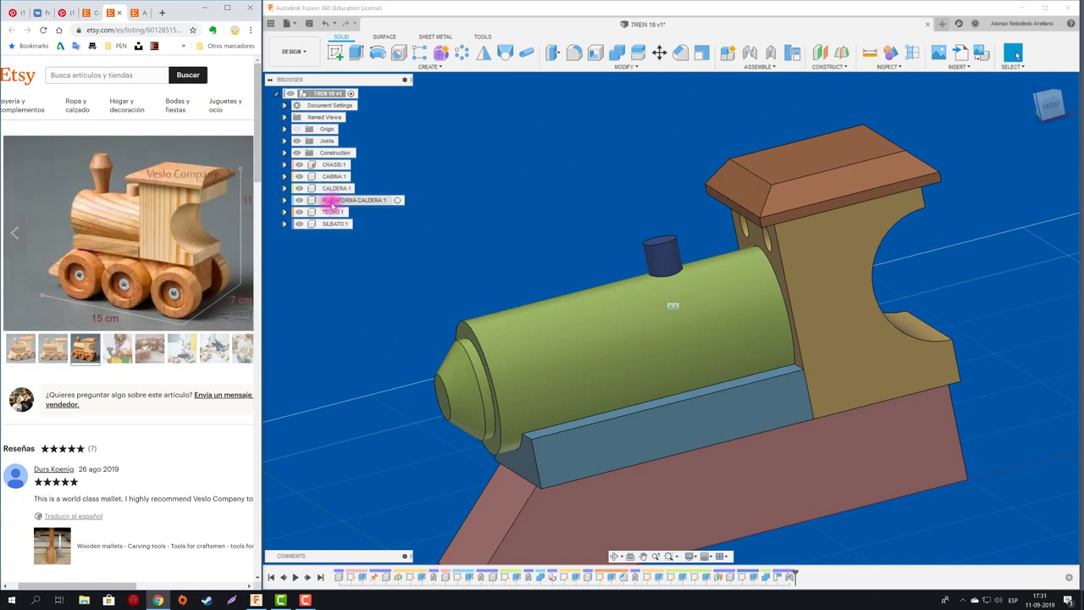
pyautogui.moveTo(406, 232)
pyautogui.keyDown('shift'); pyautogui.mouseDown(button='middle')
pyautogui.moveTo(778, 251)
pyautogui.moveTo(787, 218)
pyautogui.mouseUp(button='middle'); pyautogui.keyUp('shift')
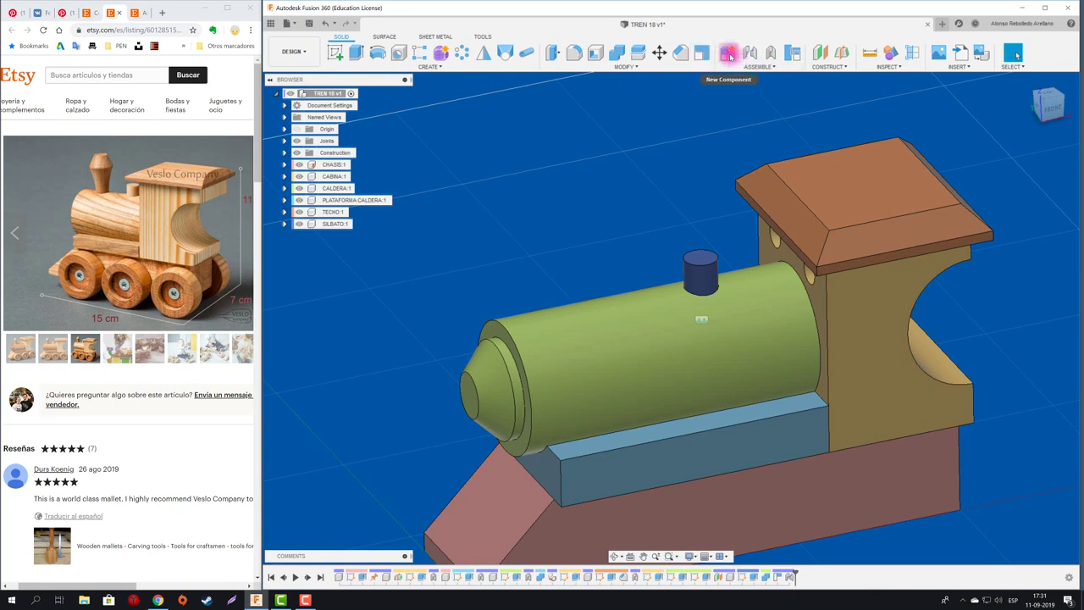
# - Add an offset construction plane a few millimetres above the cab roof's top face
pyautogui.click(820, 52)
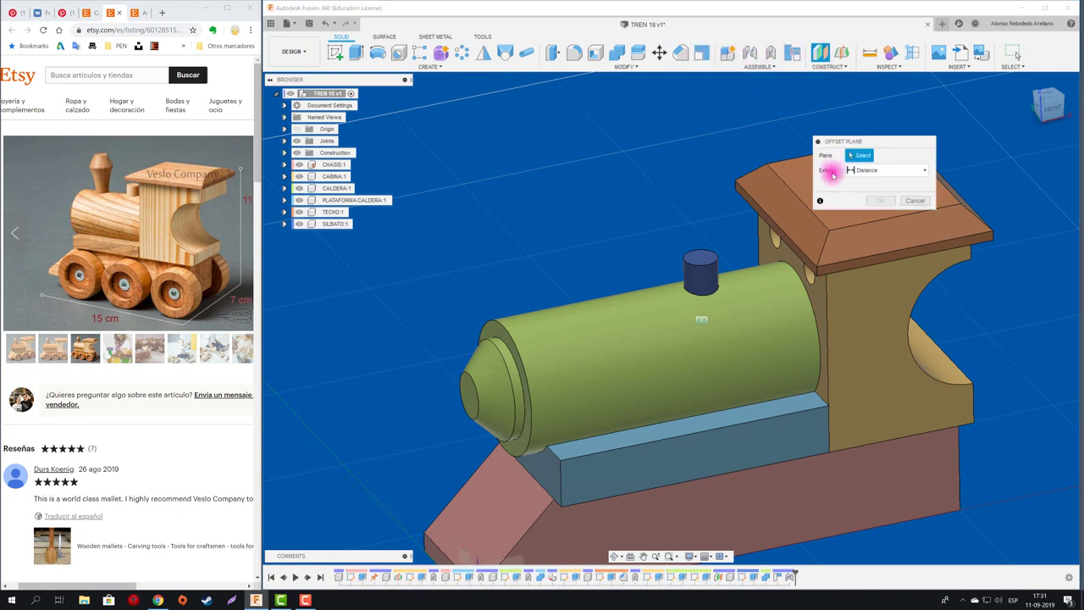
pyautogui.click(916, 200)
pyautogui.click(820, 53)
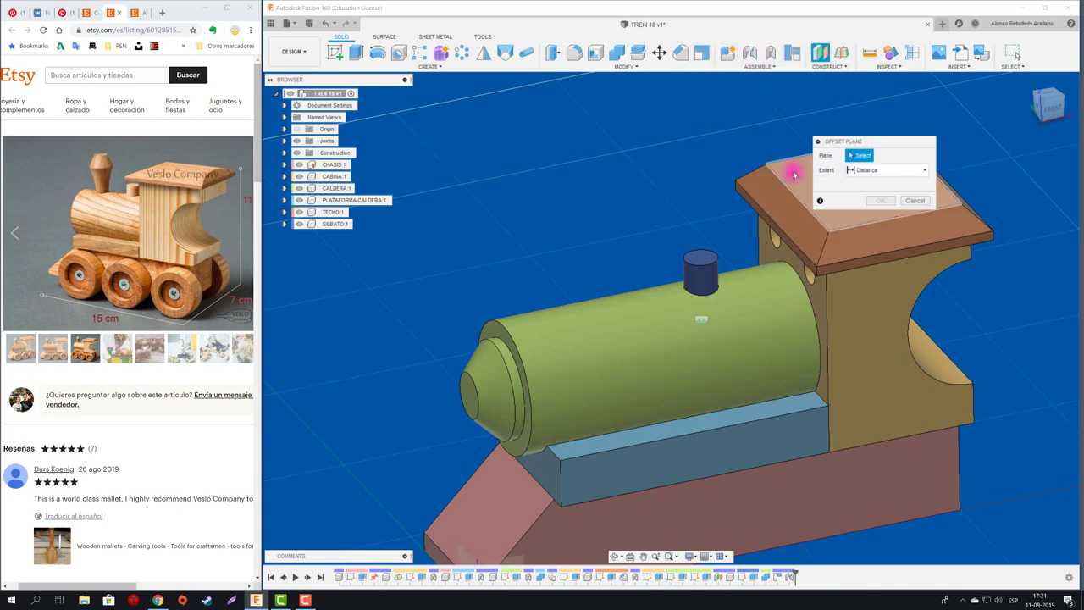
pyautogui.click(792, 176)
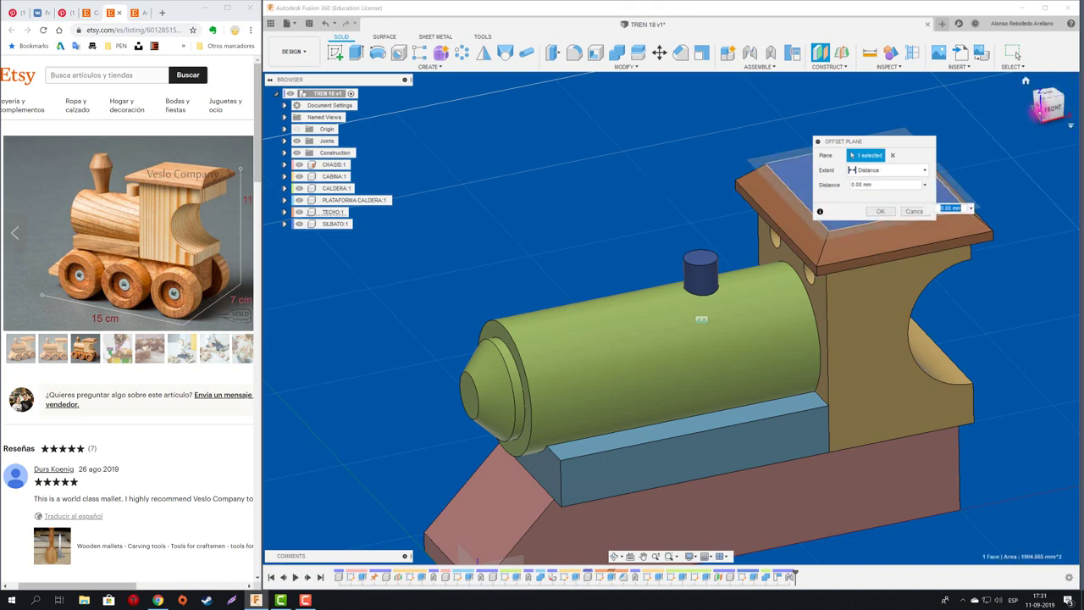
pyautogui.click(1050, 108)
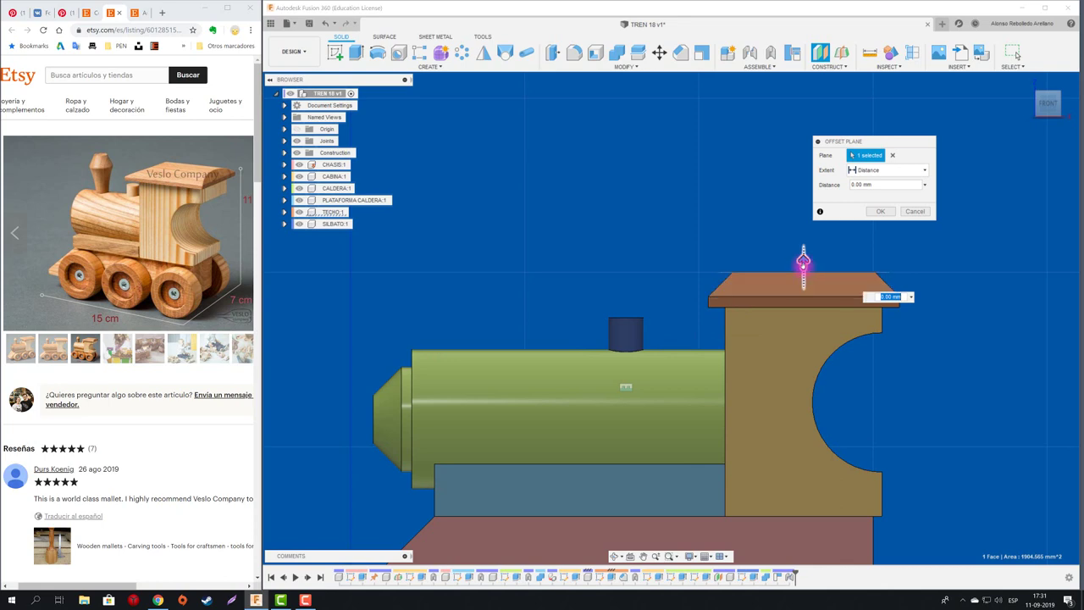
pyautogui.moveTo(803, 262); pyautogui.dragTo(803, 242)
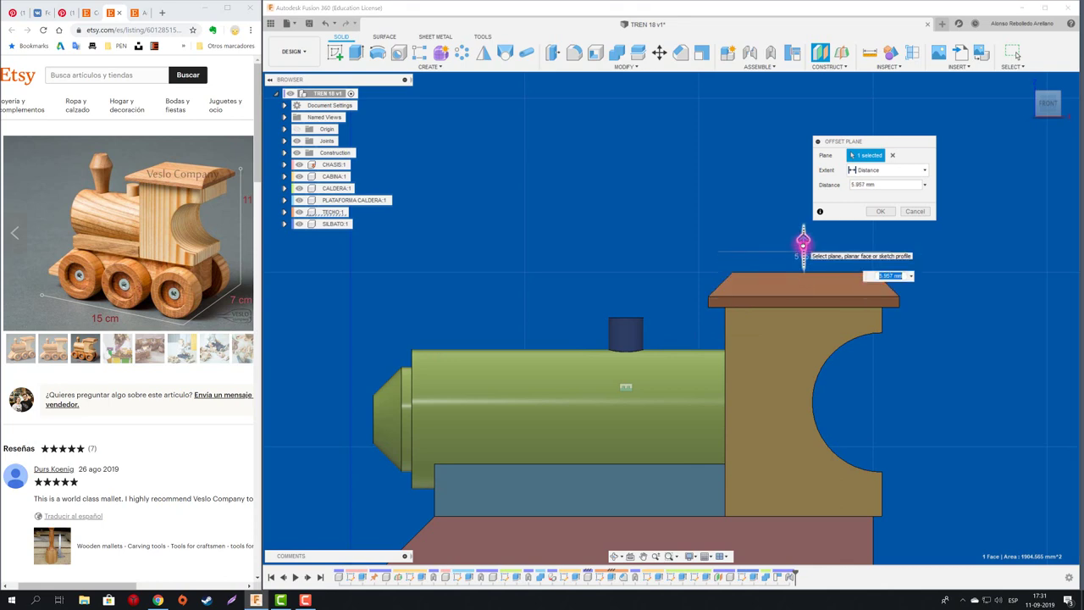
pyautogui.press('Return')
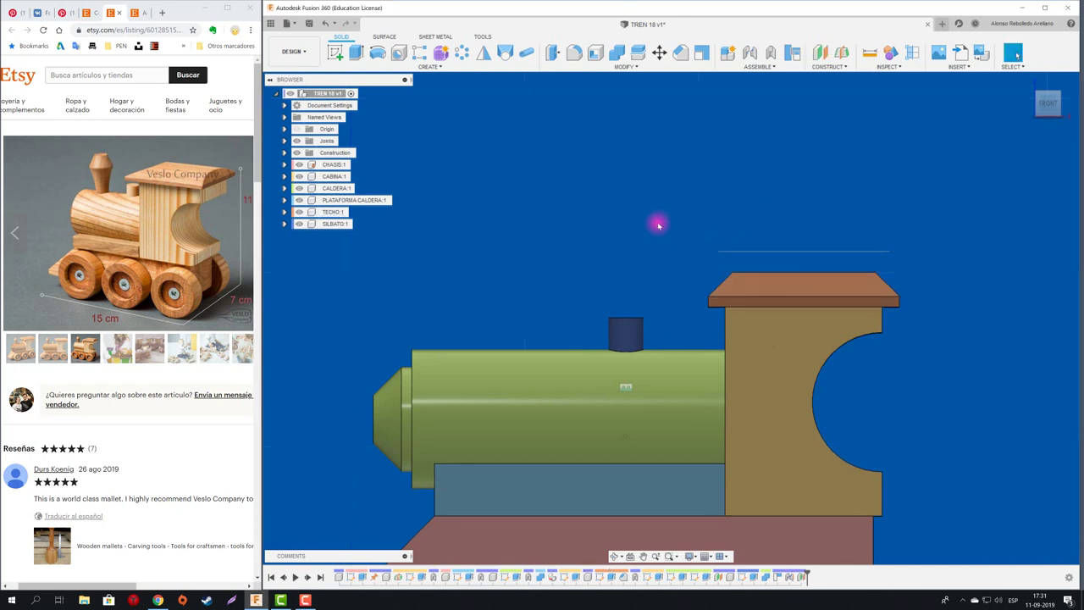
# - Create the active CHIMENEA component and start a sketch on the raised roof plane
pyautogui.keyDown('shift'); pyautogui.moveTo(658, 222); pyautogui.dragTo(779, 271, button='middle'); pyautogui.keyUp('shift')
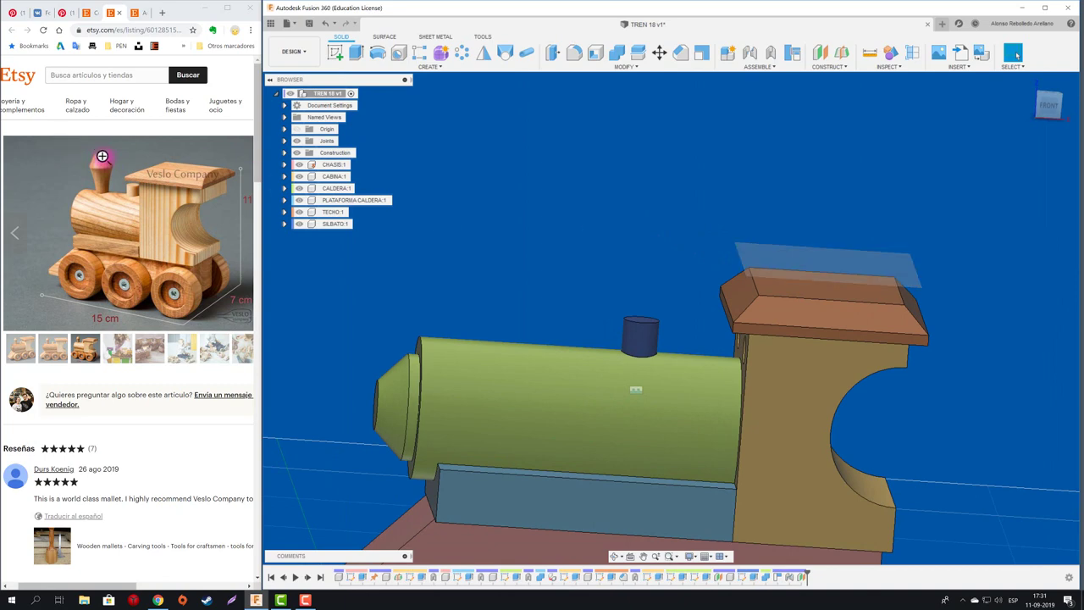
pyautogui.keyDown('shift'); pyautogui.moveTo(592, 193); pyautogui.dragTo(542, 135, button='middle'); pyautogui.keyUp('shift')
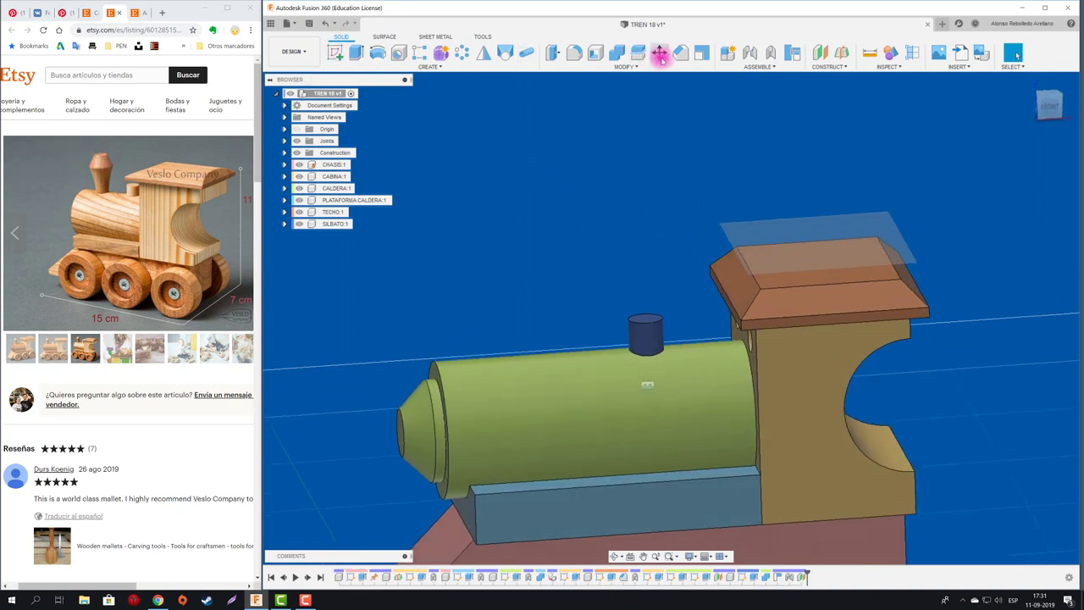
pyautogui.click(728, 54)
pyautogui.write('CHIMENEA')
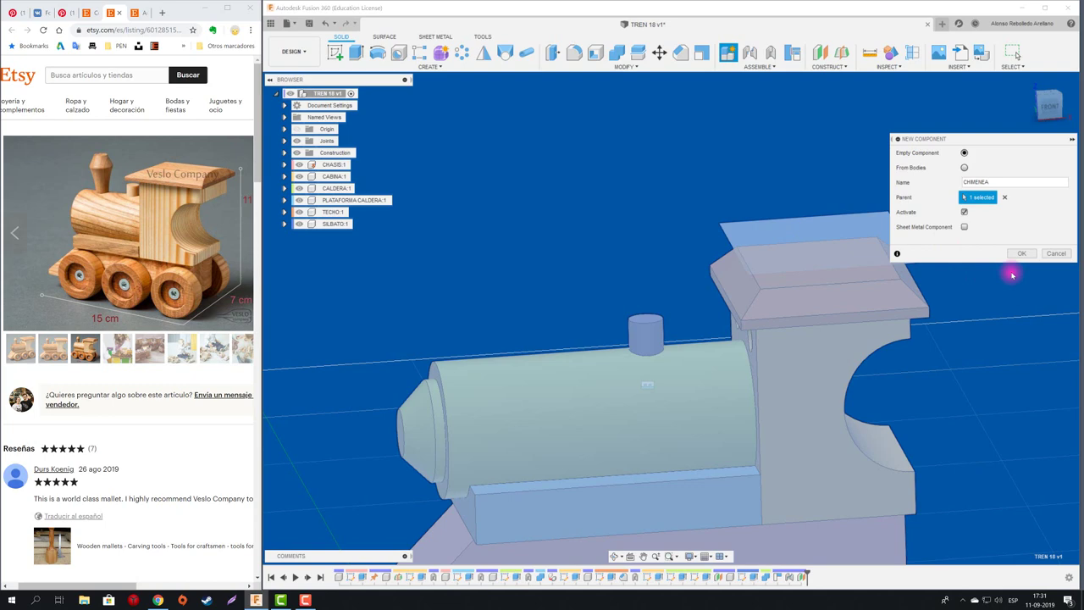
pyautogui.click(1020, 254)
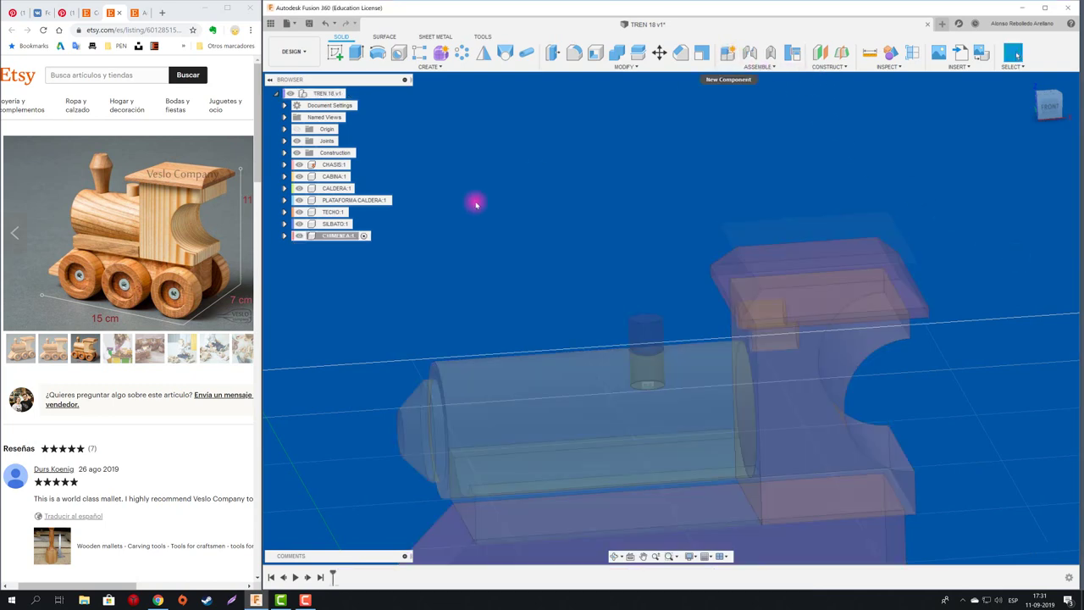
pyautogui.click(336, 53)
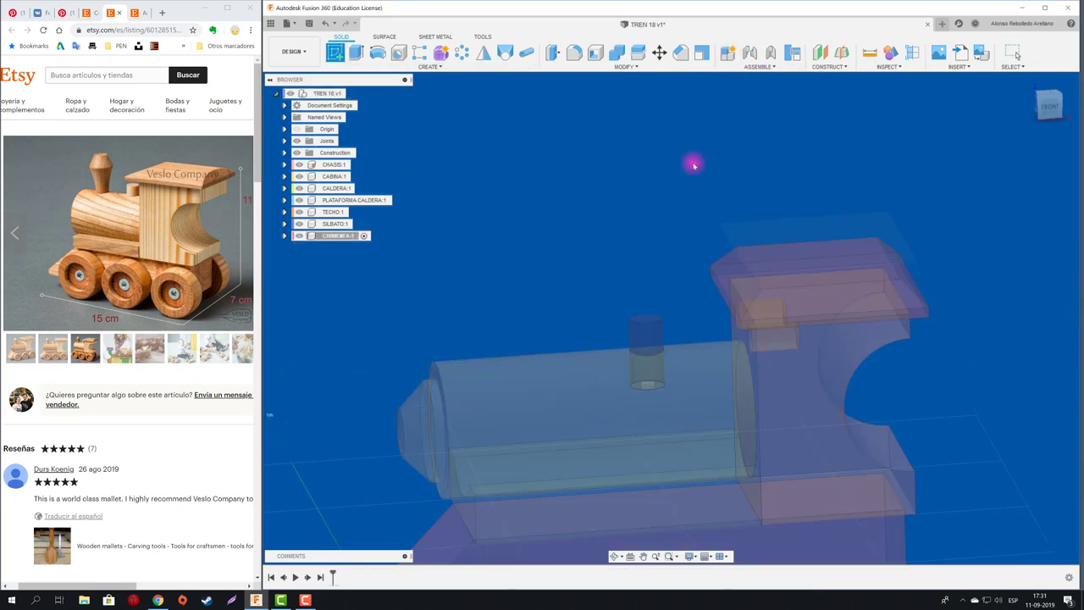
pyautogui.click(731, 224)
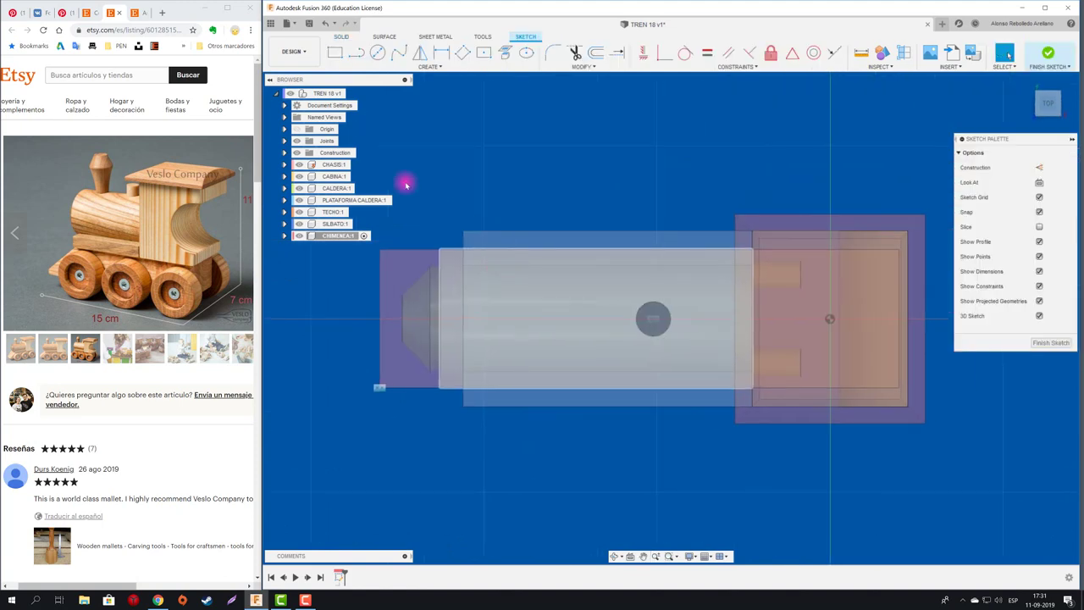
# - Project the boiler face into the chimney sketch and draw a circle near the boiler's front
pyautogui.click(379, 53)
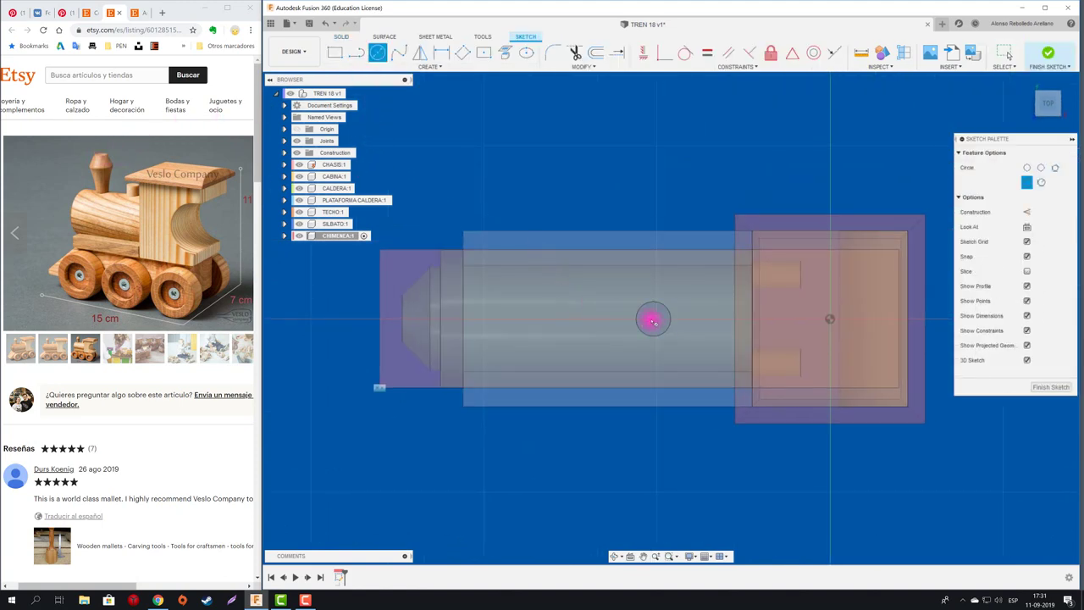
pyautogui.click(506, 52)
pyautogui.click(557, 286)
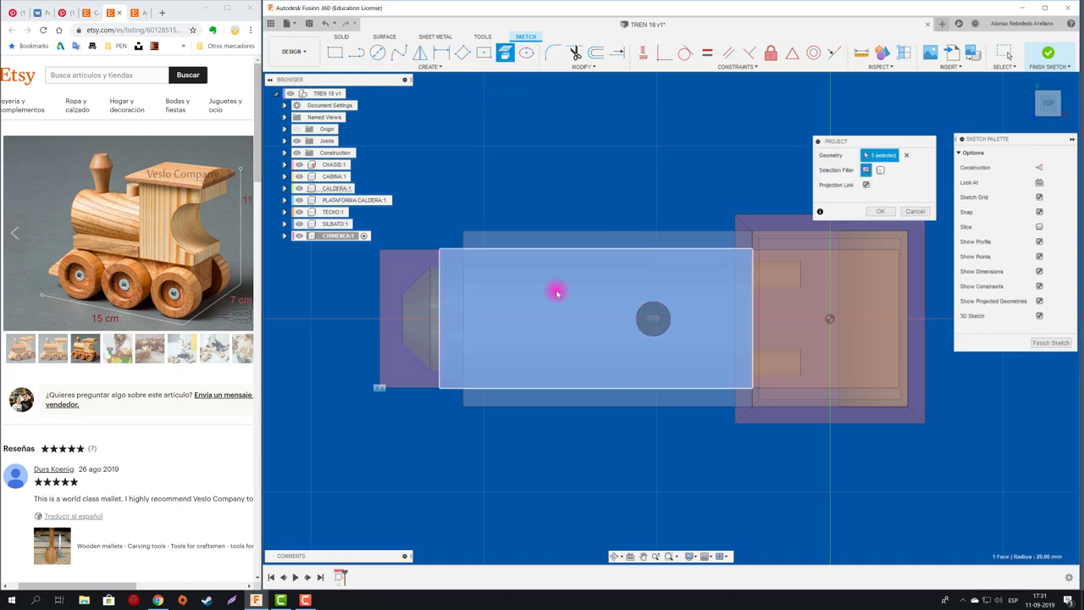
pyautogui.click(880, 211)
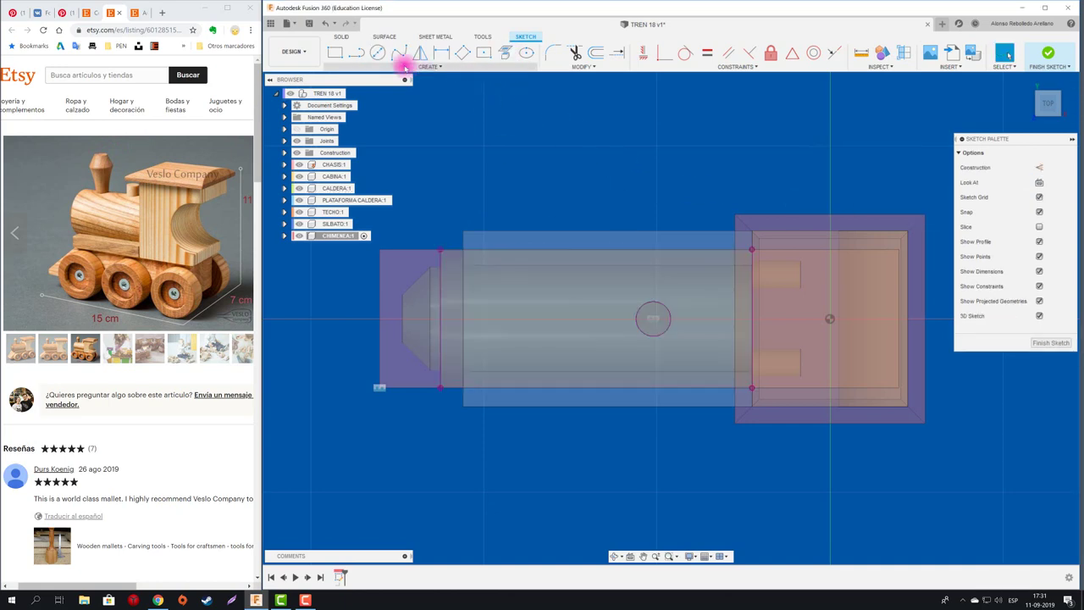
pyautogui.click(379, 53)
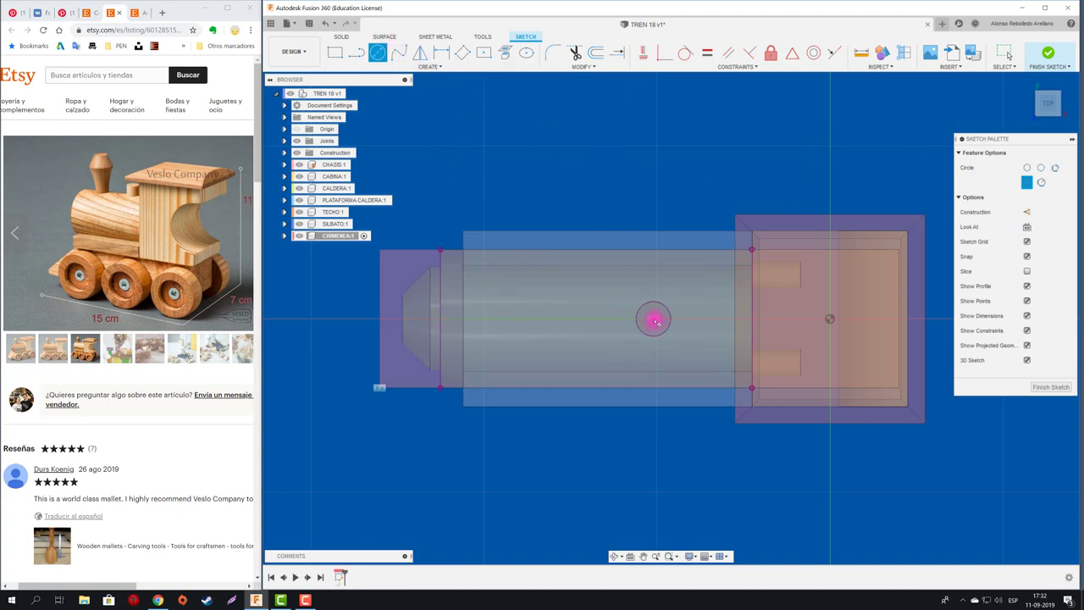
pyautogui.click(532, 320)
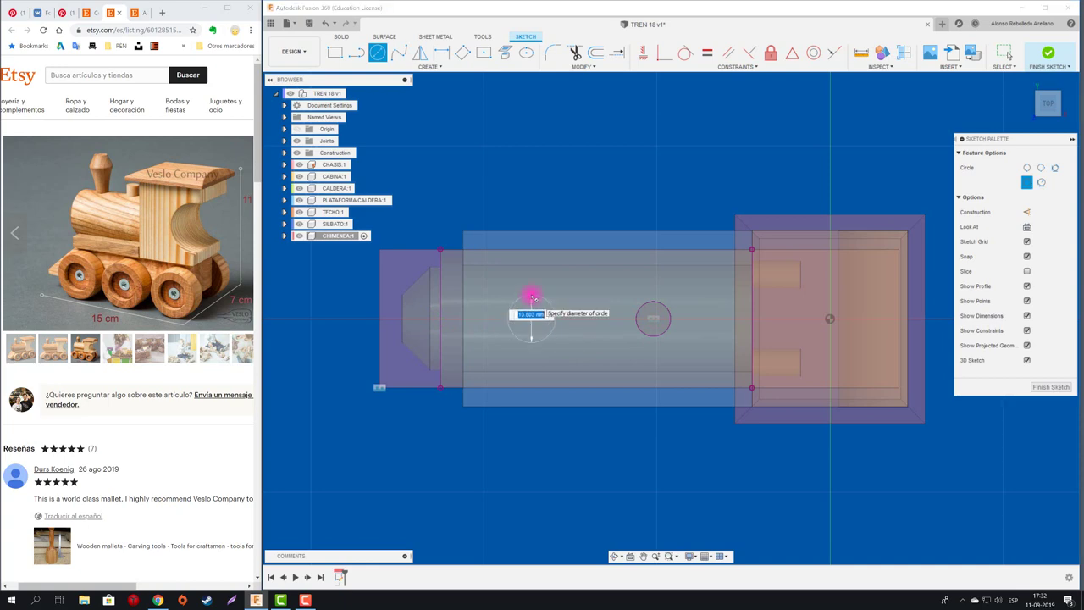
pyautogui.press('Return')
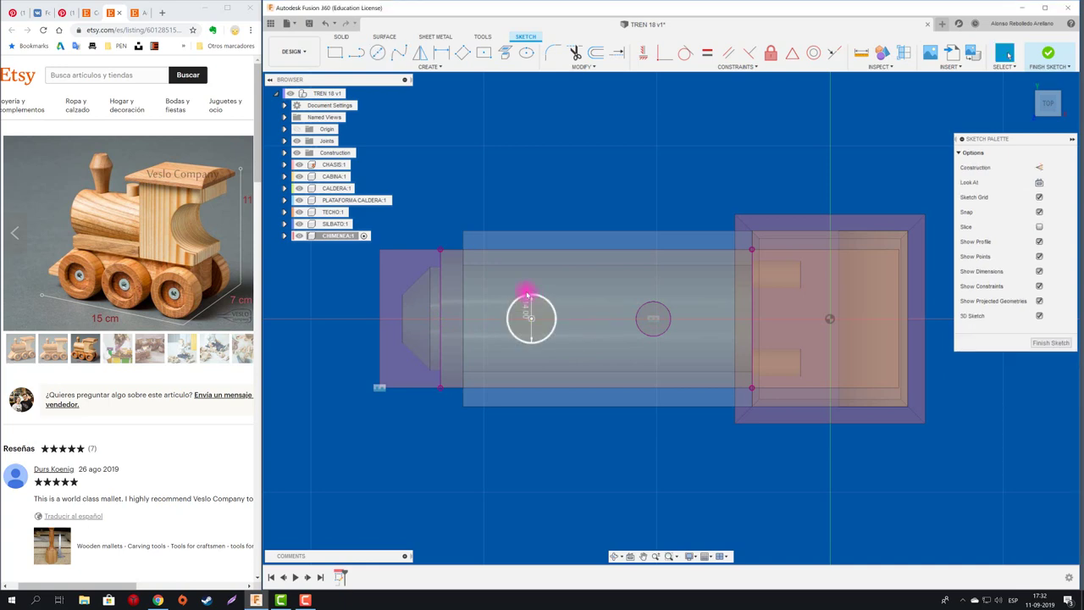
pyautogui.keyDown('shift'); pyautogui.moveTo(513, 188); pyautogui.dragTo(512, 189, button='middle'); pyautogui.keyUp('shift')
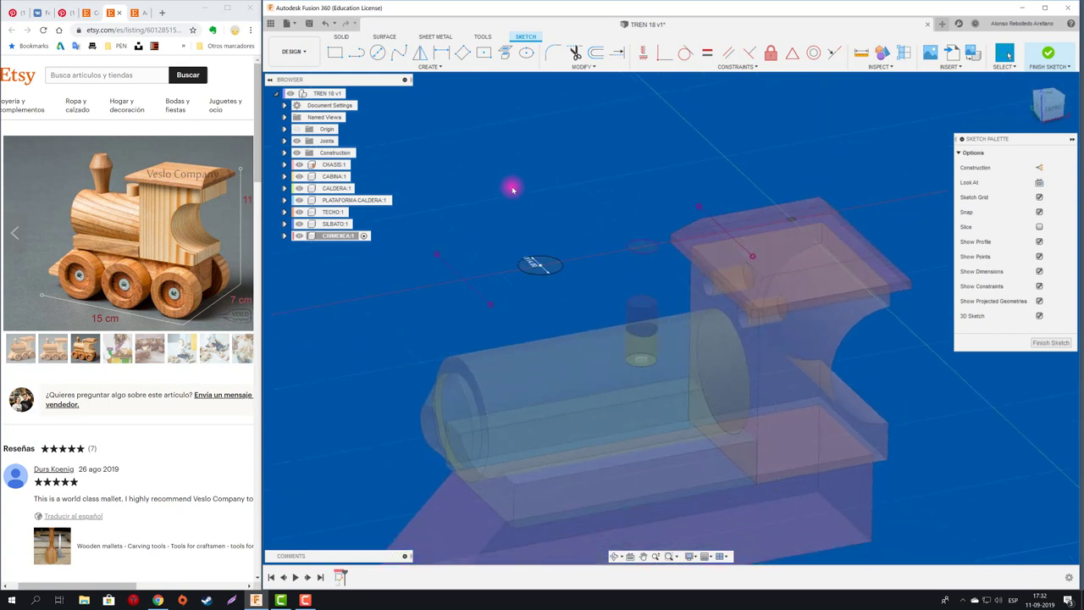
# - Extrude the chimney circle -8.661 mm with a 30° taper as a new body
pyautogui.press('e')
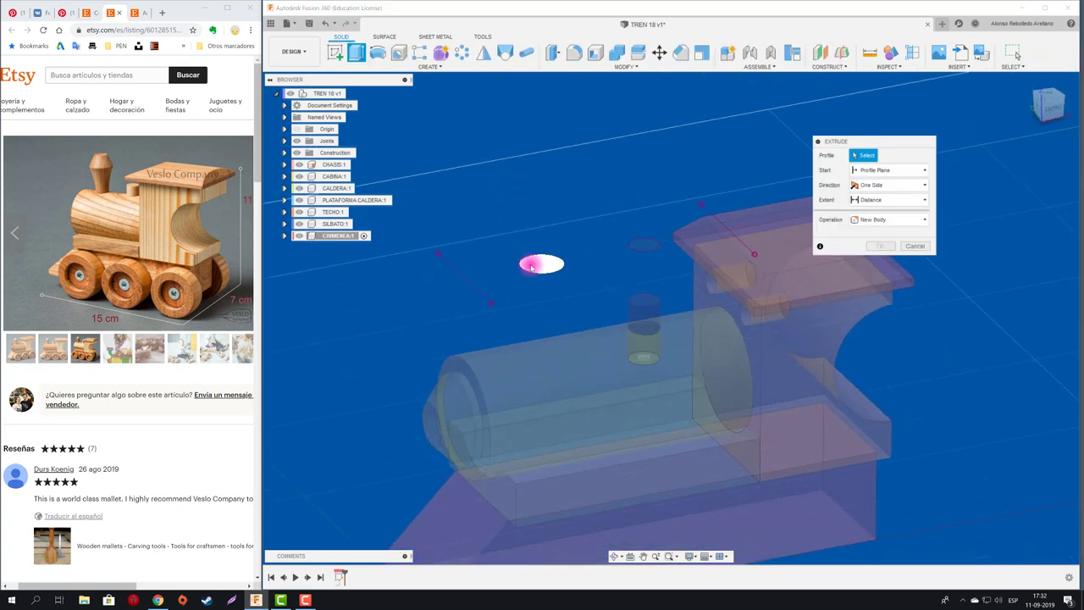
pyautogui.click(542, 264)
pyautogui.moveTo(542, 254); pyautogui.dragTo(542, 303)
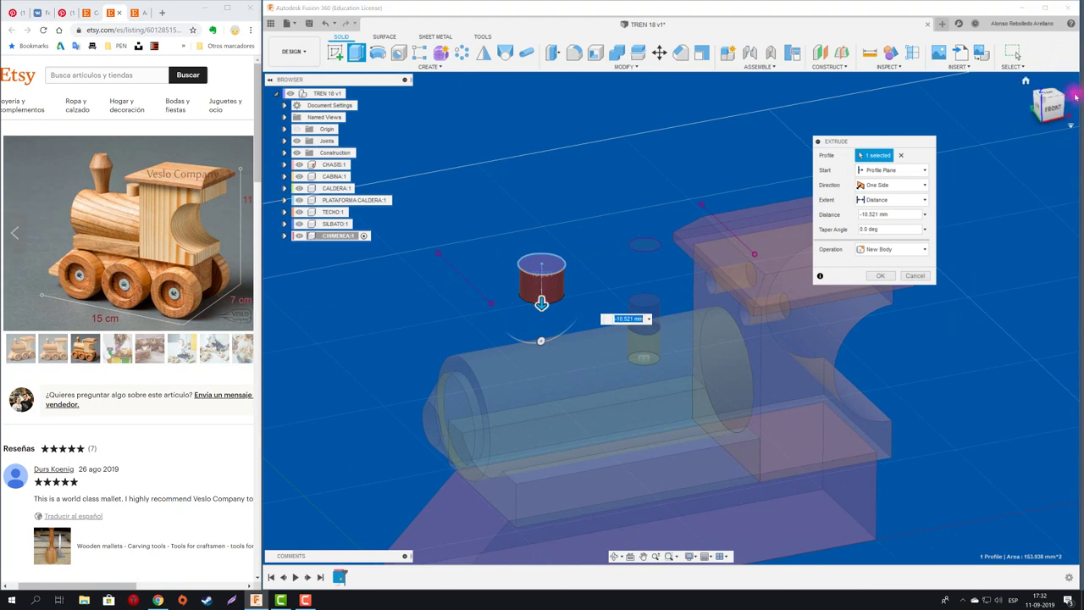
pyautogui.click(1050, 105)
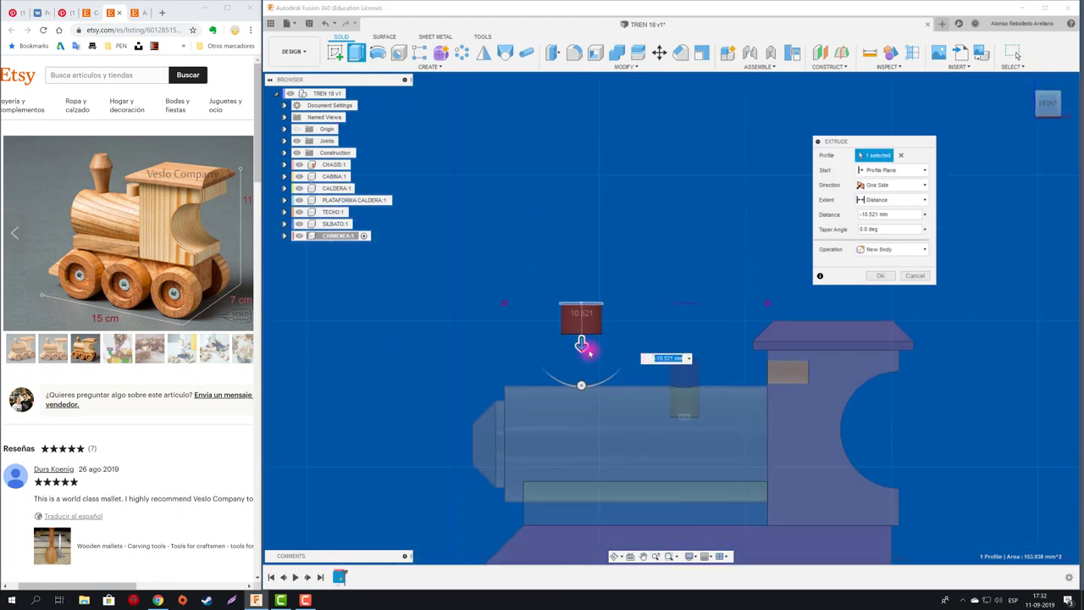
pyautogui.moveTo(581, 348); pyautogui.dragTo(581, 339)
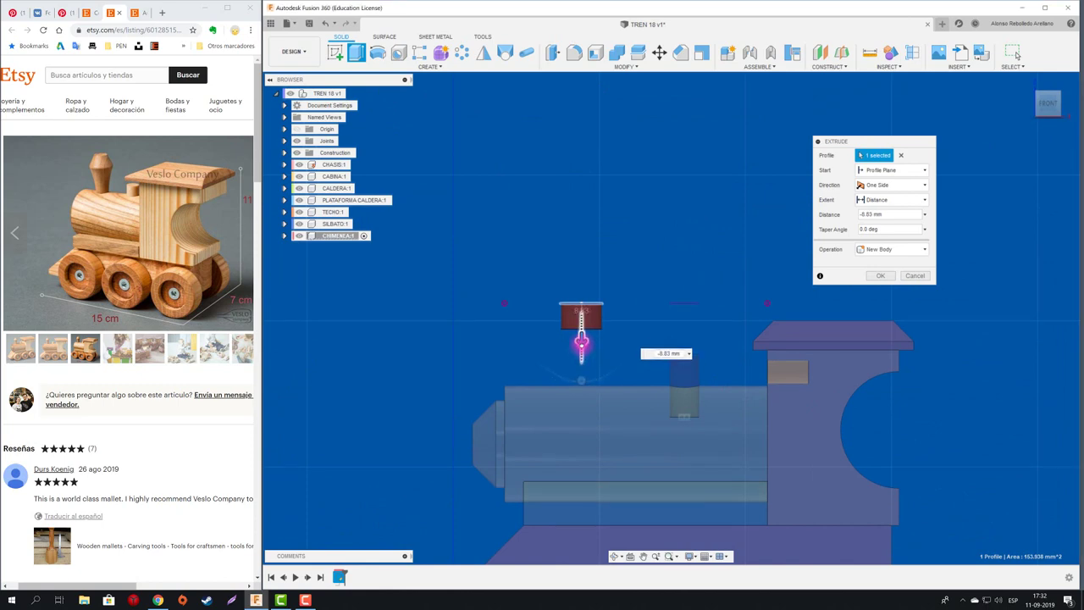
pyautogui.moveTo(866, 228); pyautogui.dragTo(836, 230)
pyautogui.write('-5')
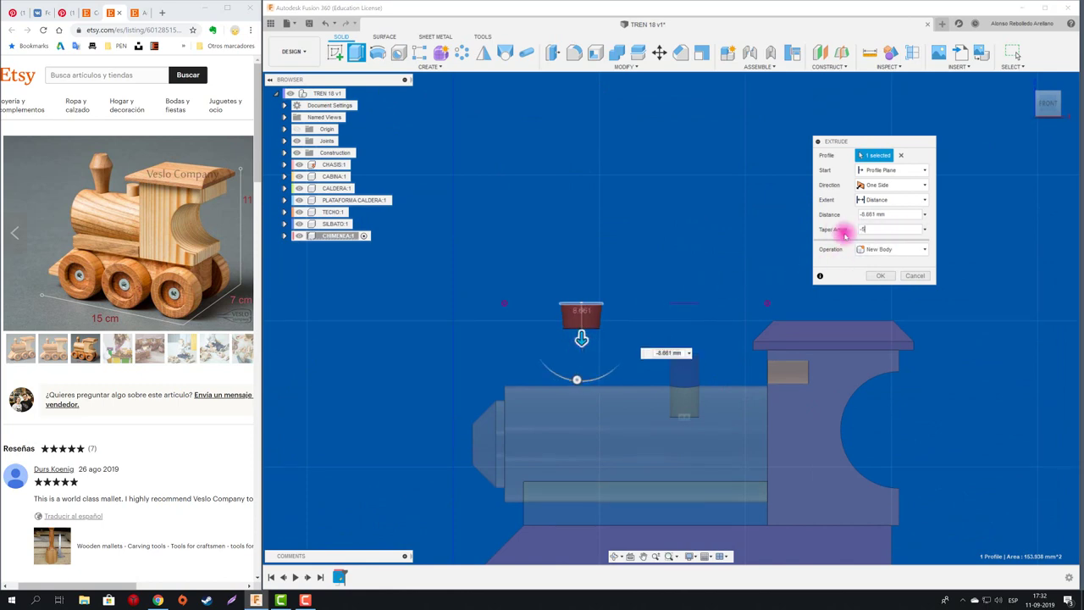
pyautogui.moveTo(881, 230); pyautogui.dragTo(840, 232)
pyautogui.write('45')
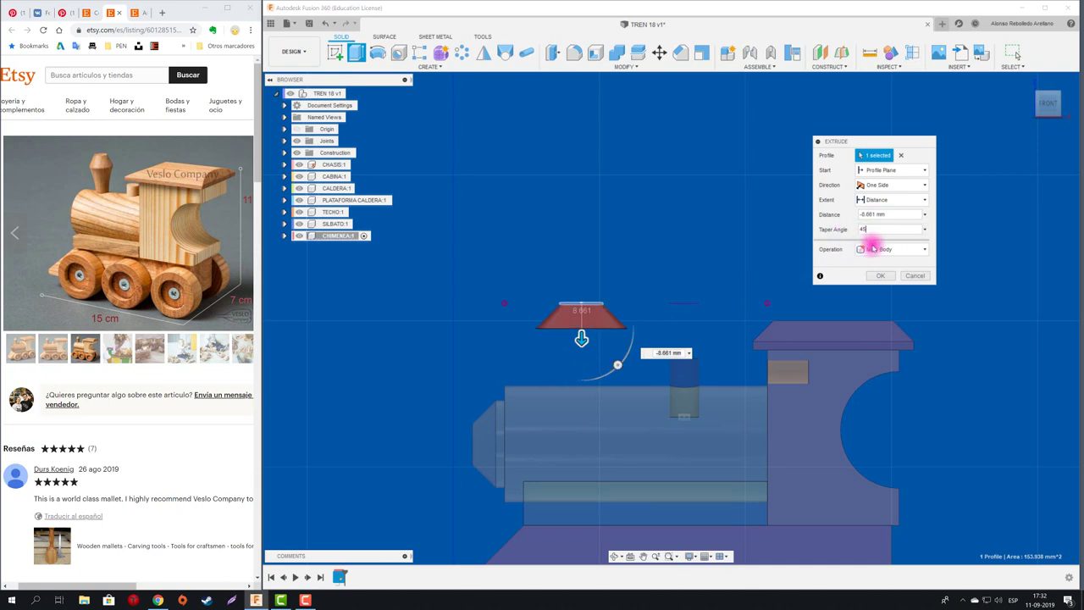
pyautogui.moveTo(861, 227); pyautogui.dragTo(823, 230)
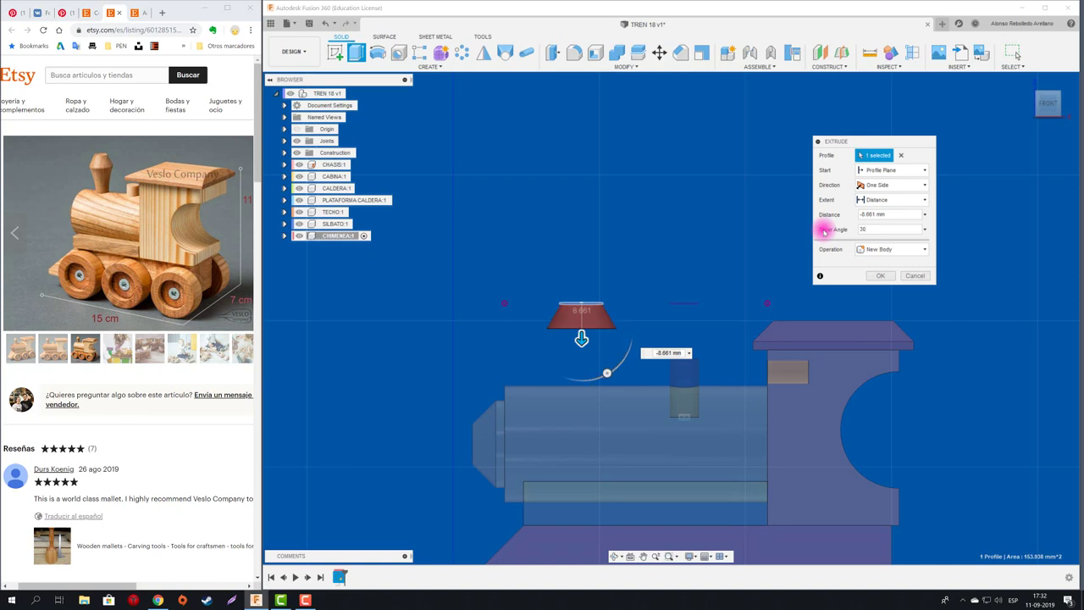
pyautogui.click(881, 275)
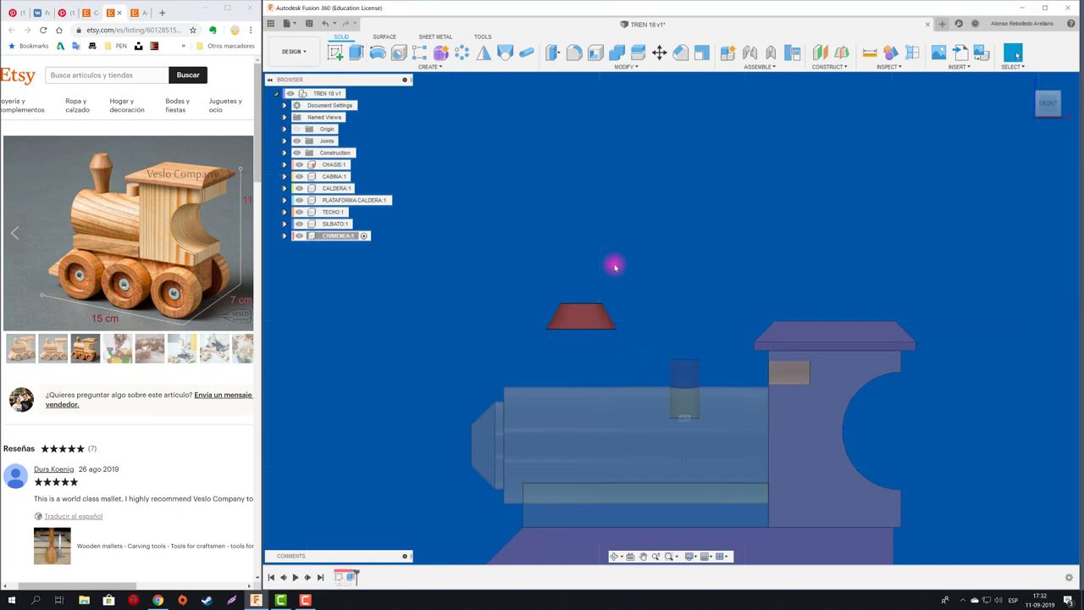
pyautogui.keyDown('shift'); pyautogui.moveTo(620, 268); pyautogui.dragTo(615, 267, button='middle'); pyautogui.keyUp('shift')
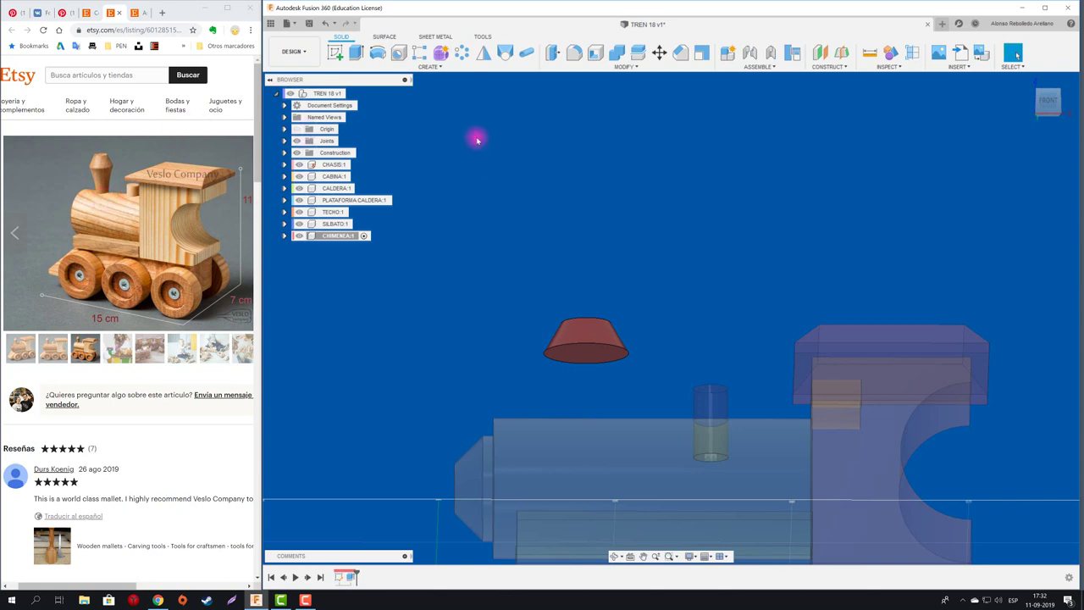
# - Sketch on the flared top's underside and join-extrude it 19.502 mm with a -21.8° taper
pyautogui.click(336, 53)
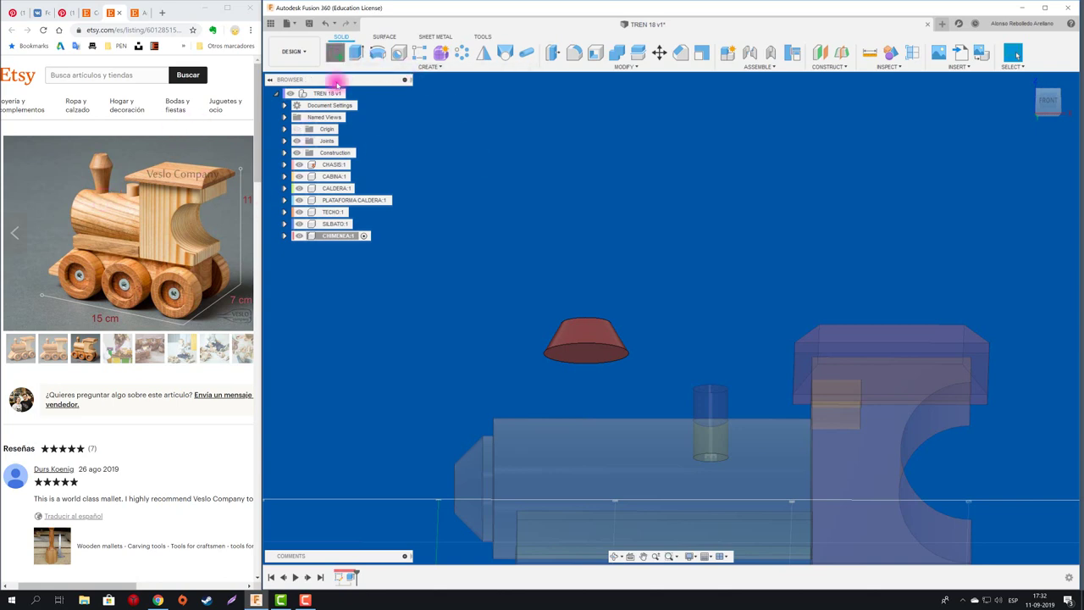
pyautogui.click(593, 359)
pyautogui.press('e')
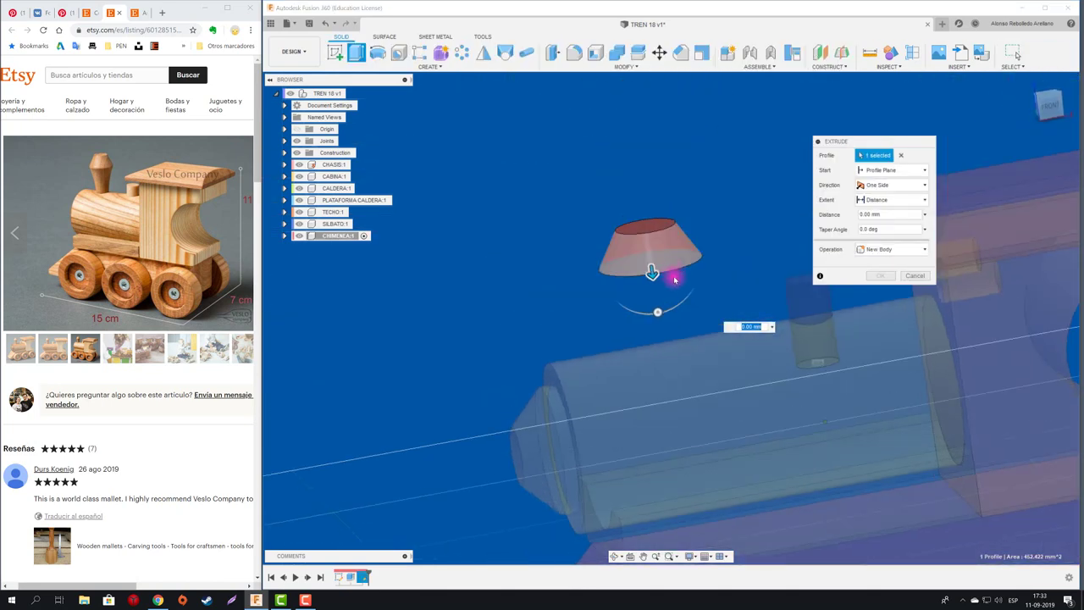
pyautogui.moveTo(646, 292); pyautogui.dragTo(654, 368)
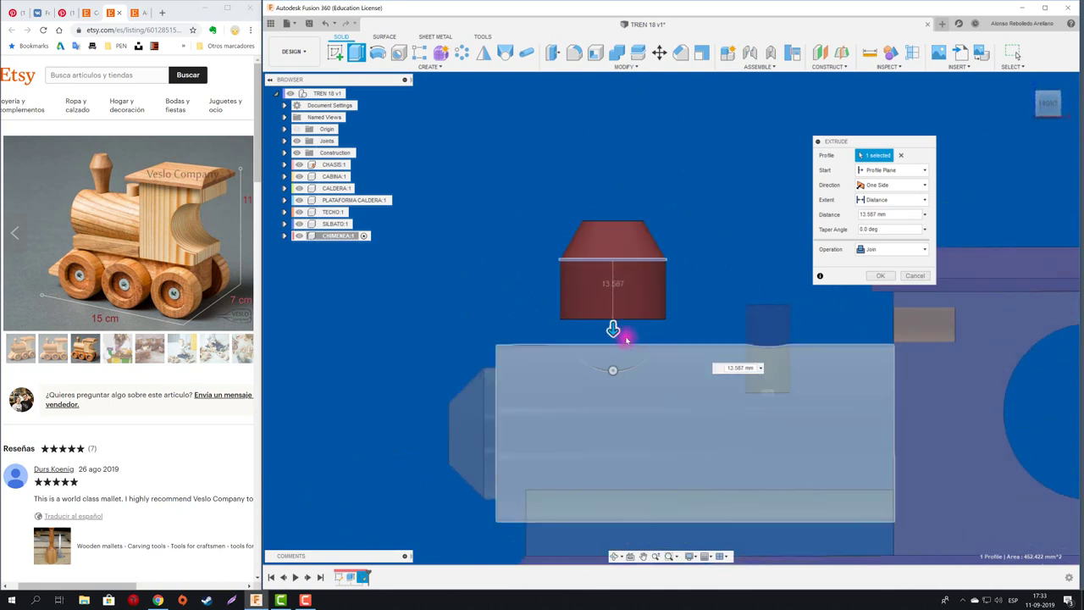
pyautogui.moveTo(607, 329); pyautogui.dragTo(608, 357)
pyautogui.keyDown('shift'); pyautogui.moveTo(607, 356); pyautogui.dragTo(608, 354, button='middle'); pyautogui.keyUp('shift')
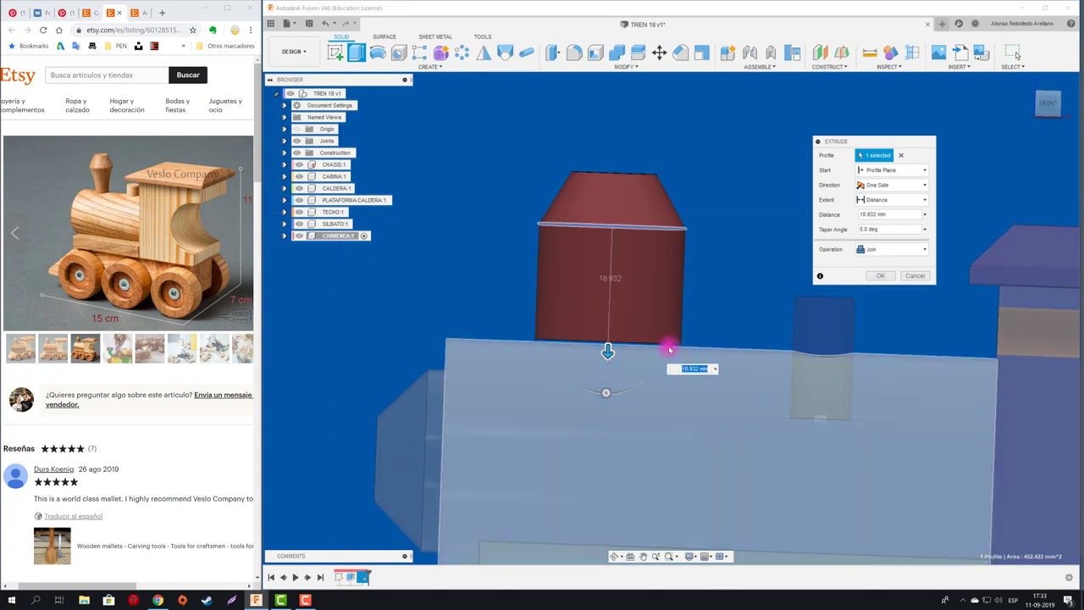
pyautogui.moveTo(607, 356)
pyautogui.mouseDown()
pyautogui.moveTo(606, 433)
pyautogui.moveTo(607, 332)
pyautogui.moveTo(607, 345)
pyautogui.mouseUp()
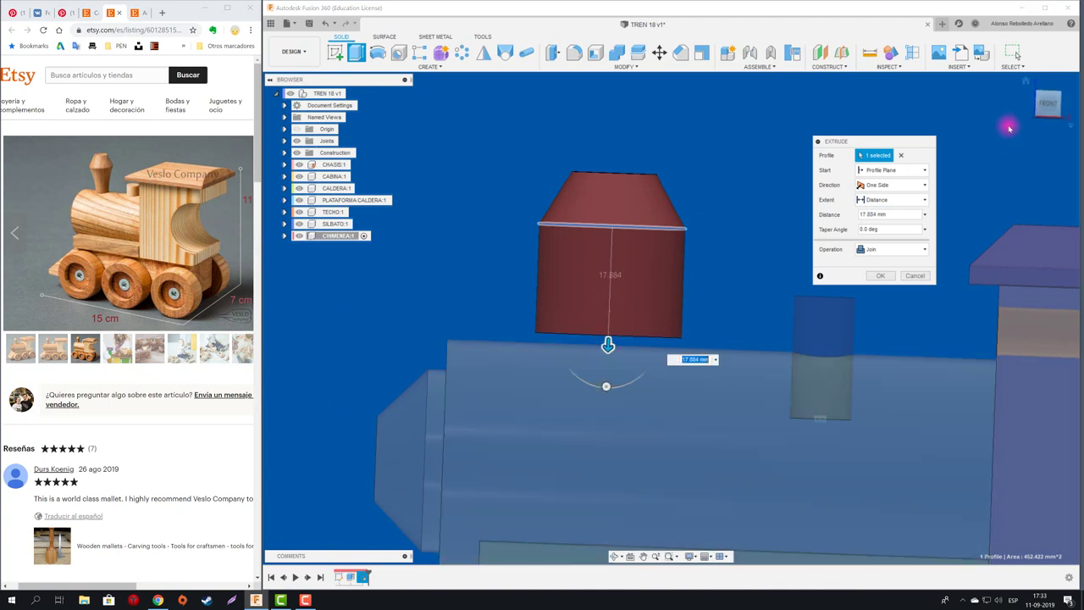
pyautogui.click(1048, 102)
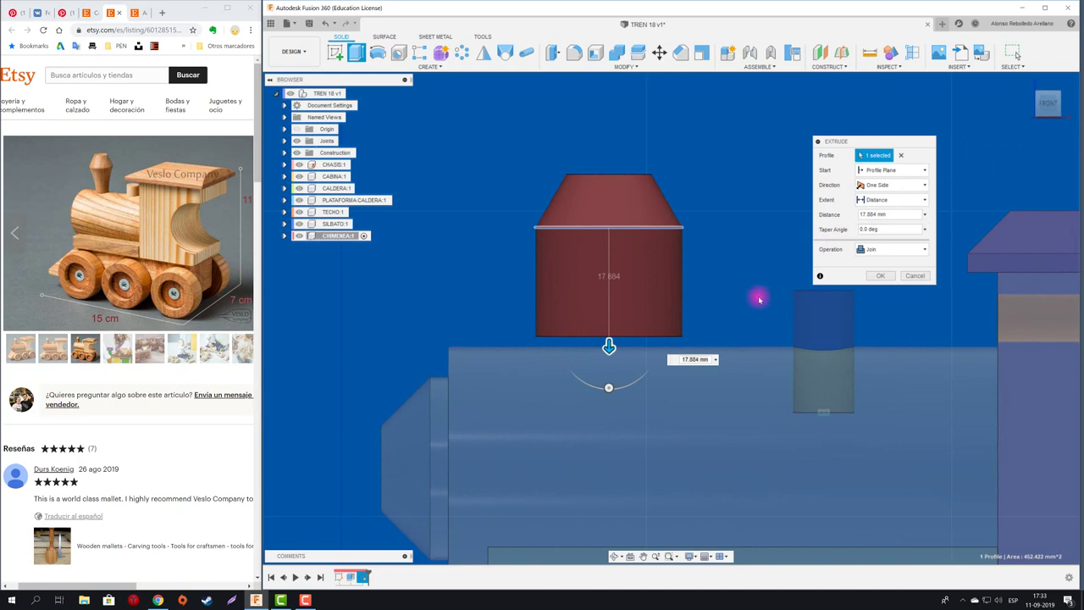
pyautogui.moveTo(601, 387)
pyautogui.mouseDown()
pyautogui.moveTo(615, 387)
pyautogui.moveTo(592, 386)
pyautogui.mouseUp()
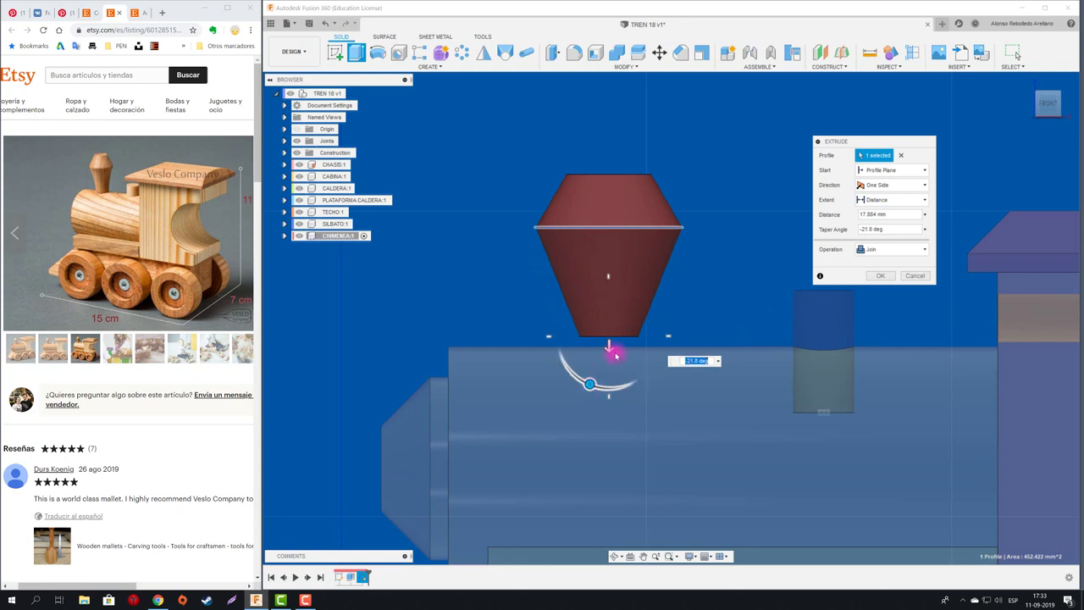
pyautogui.moveTo(610, 349); pyautogui.dragTo(609, 358)
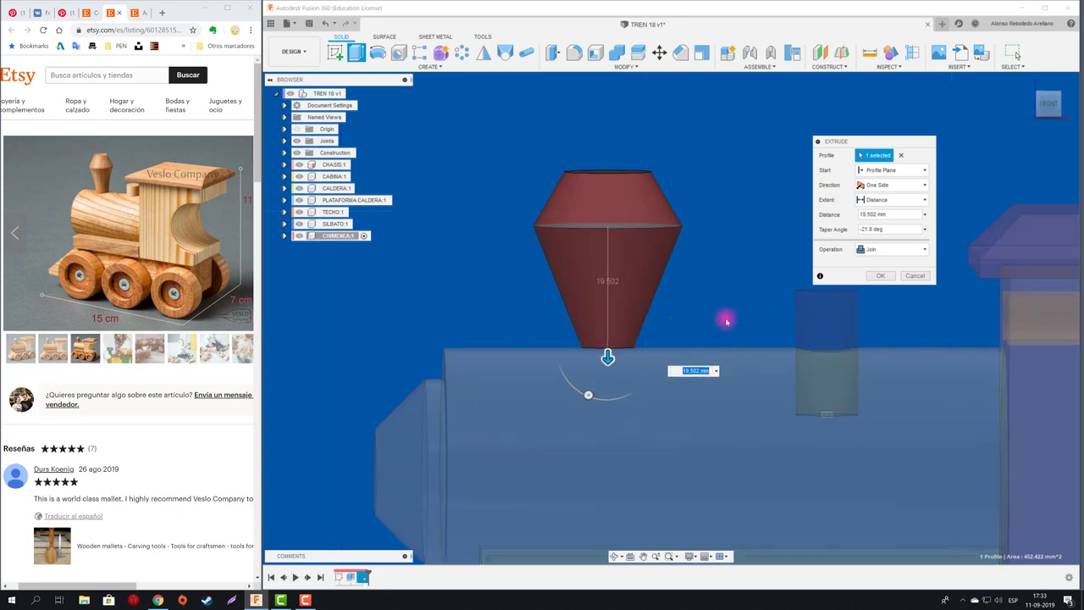
pyautogui.keyDown('shift'); pyautogui.moveTo(714, 333); pyautogui.dragTo(899, 210, button='middle'); pyautogui.keyUp('shift')
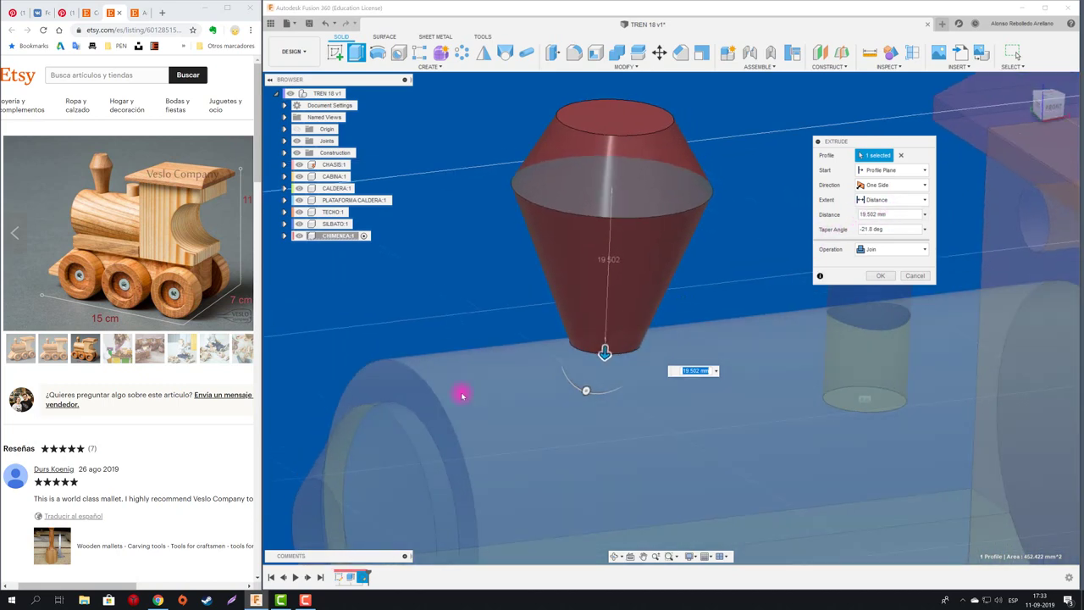
# - Switch the chimney stack extrusion's extent from To Object (boiler) to All, previewing a -21.8° tapered cone
pyautogui.click(889, 201)
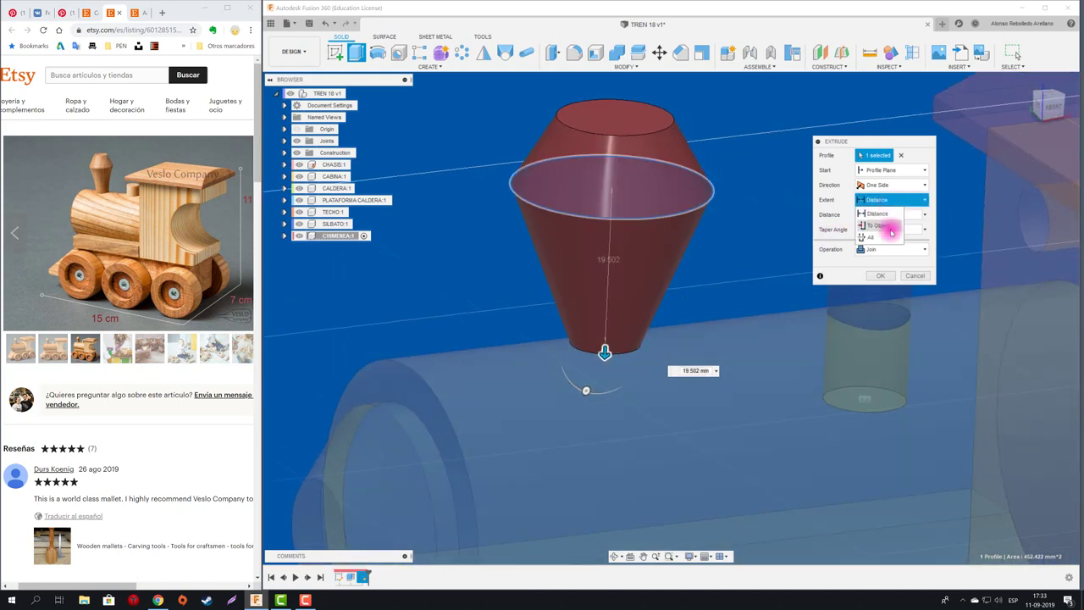
pyautogui.click(879, 226)
pyautogui.click(737, 288)
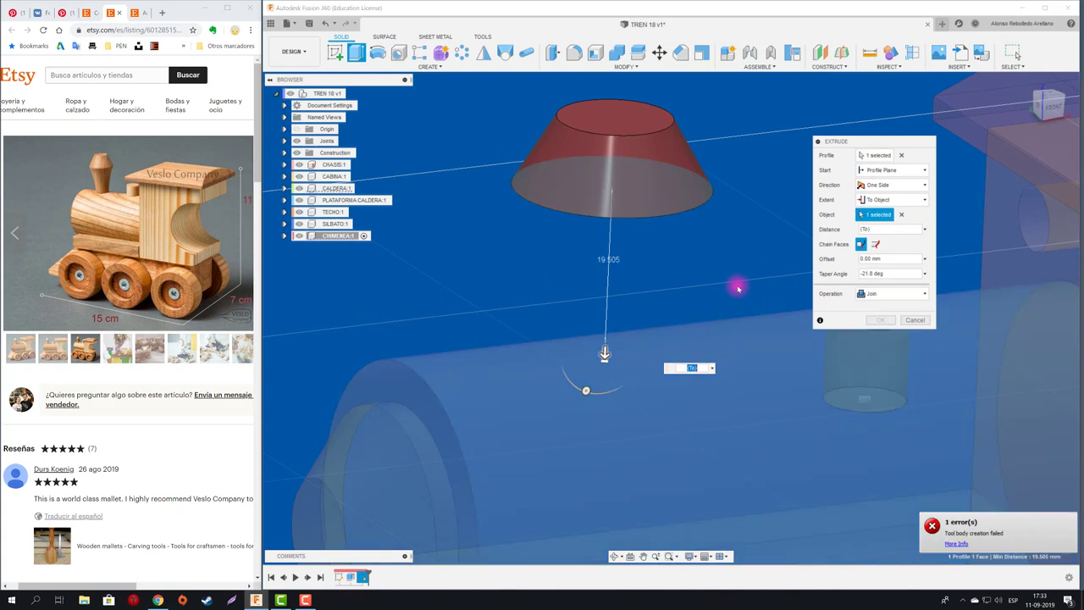
pyautogui.click(874, 244)
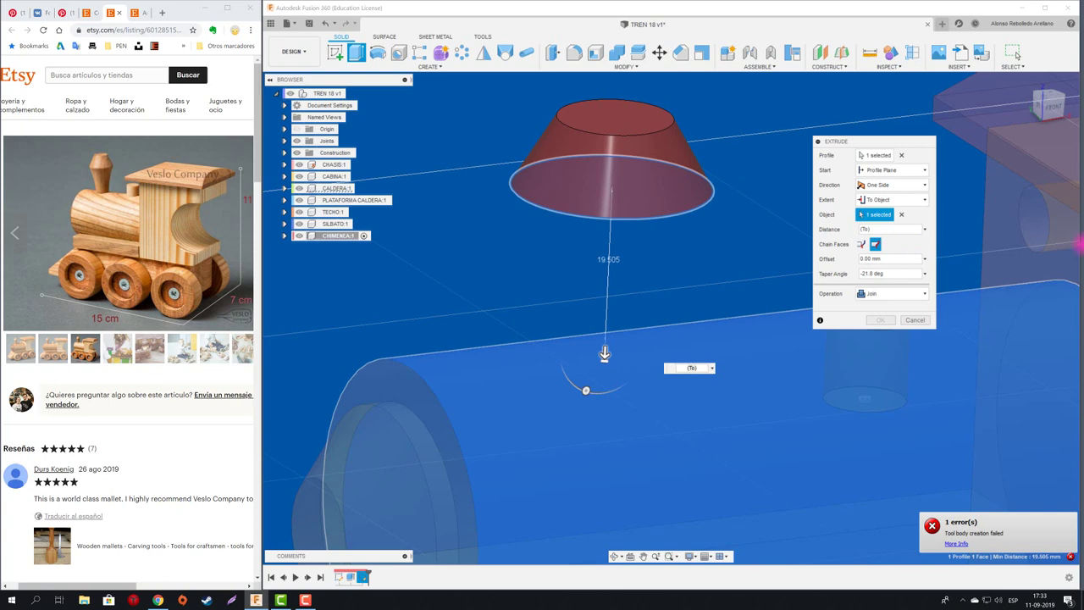
pyautogui.moveTo(1080, 244)
pyautogui.keyDown('shift'); pyautogui.mouseDown(button='middle')
pyautogui.moveTo(774, 262)
pyautogui.moveTo(851, 245)
pyautogui.mouseUp(button='middle'); pyautogui.keyUp('shift')
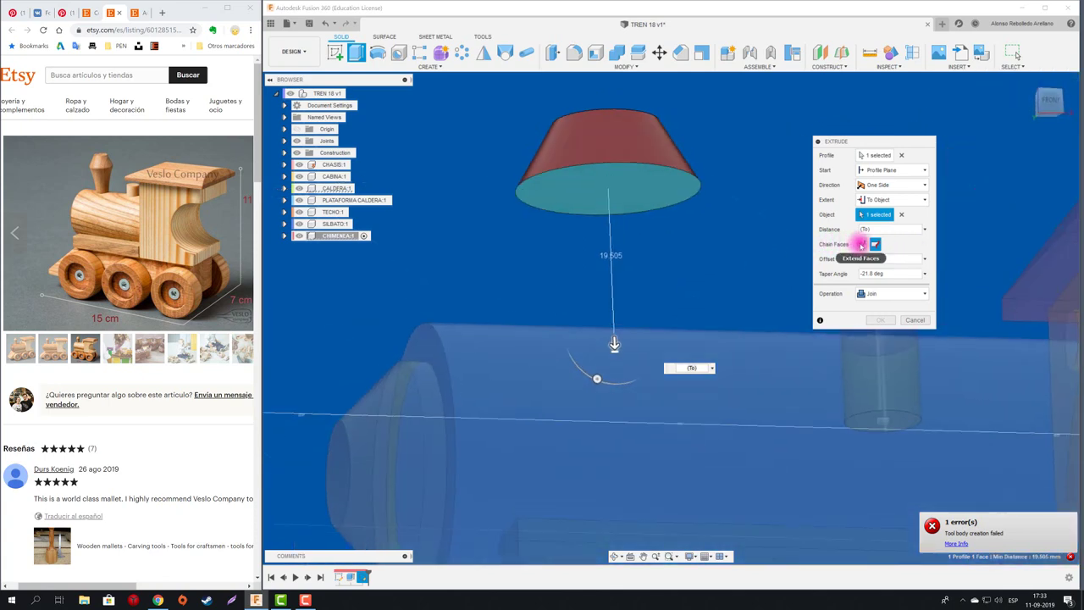
pyautogui.click(895, 200)
pyautogui.click(883, 232)
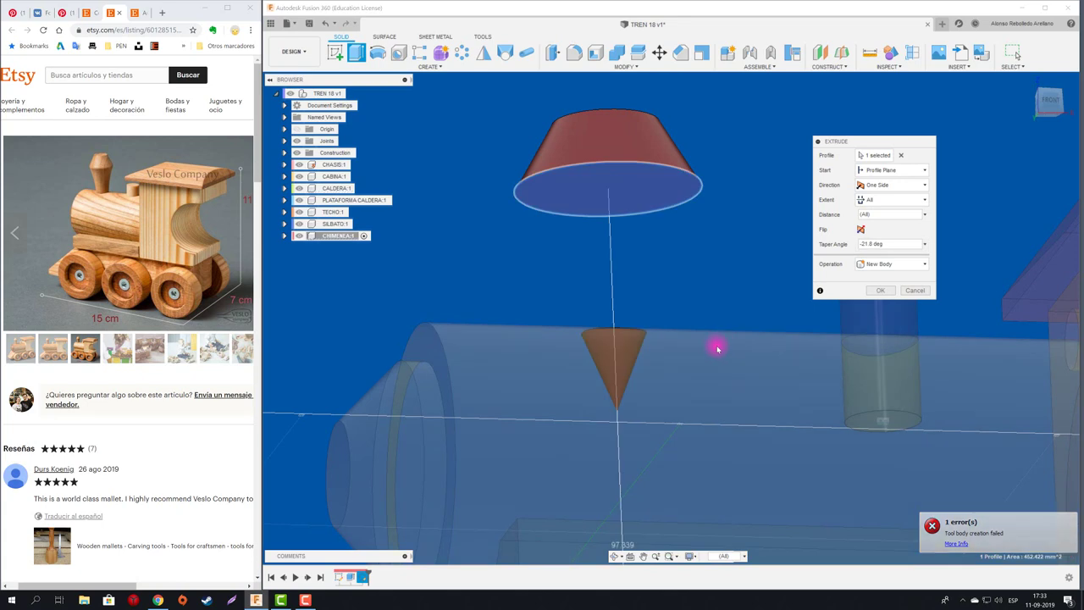
pyautogui.moveTo(718, 347)
pyautogui.keyDown('shift'); pyautogui.mouseDown(button='middle')
pyautogui.moveTo(704, 336)
pyautogui.moveTo(752, 313)
pyautogui.moveTo(706, 317)
pyautogui.mouseUp(button='middle'); pyautogui.keyUp('shift')
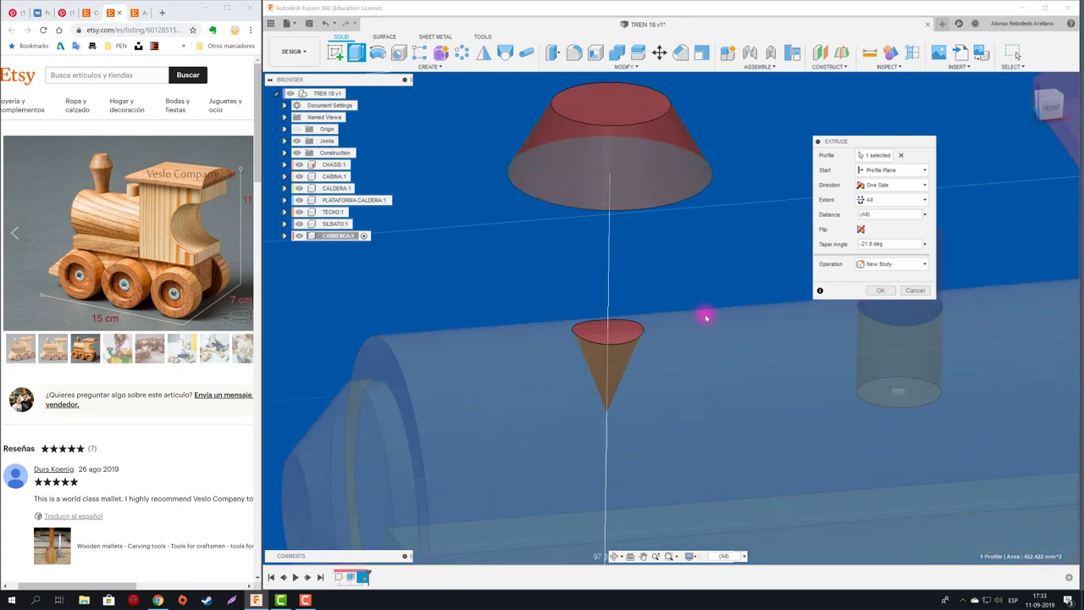
# - Extrude the circle under the cone 20 mm with a -15° taper, joined to the flared top
pyautogui.click(915, 290)
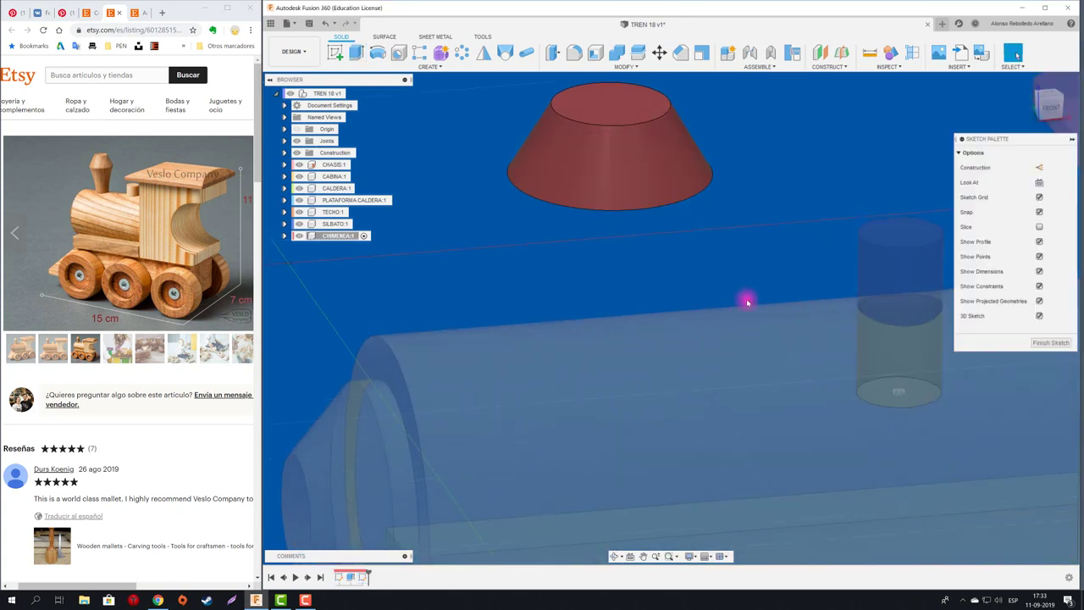
pyautogui.press('e')
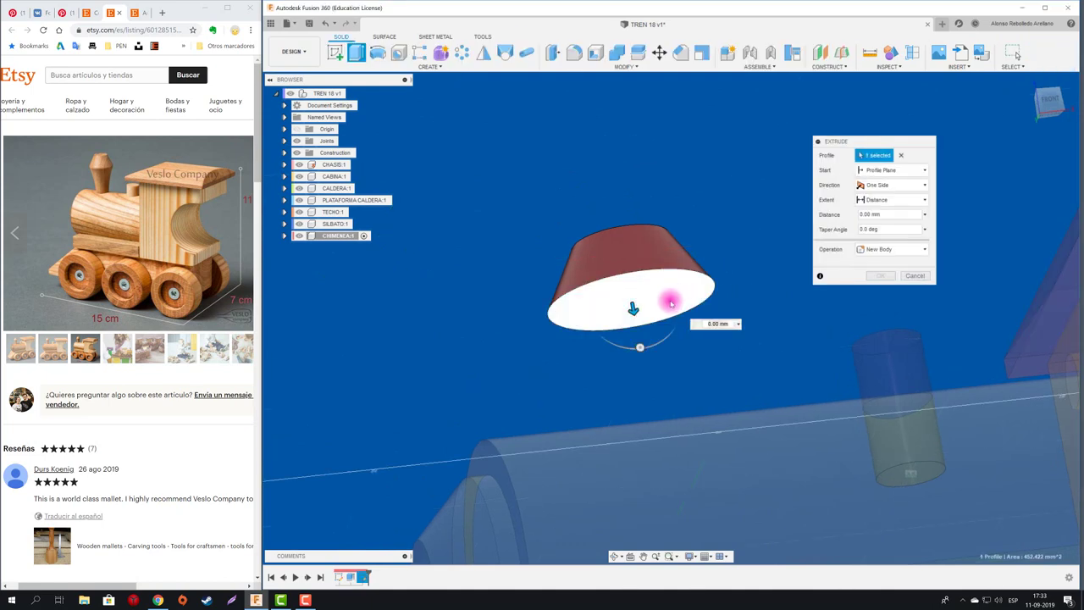
pyautogui.click(648, 310)
pyautogui.click(634, 312)
pyautogui.moveTo(633, 312); pyautogui.dragTo(641, 399)
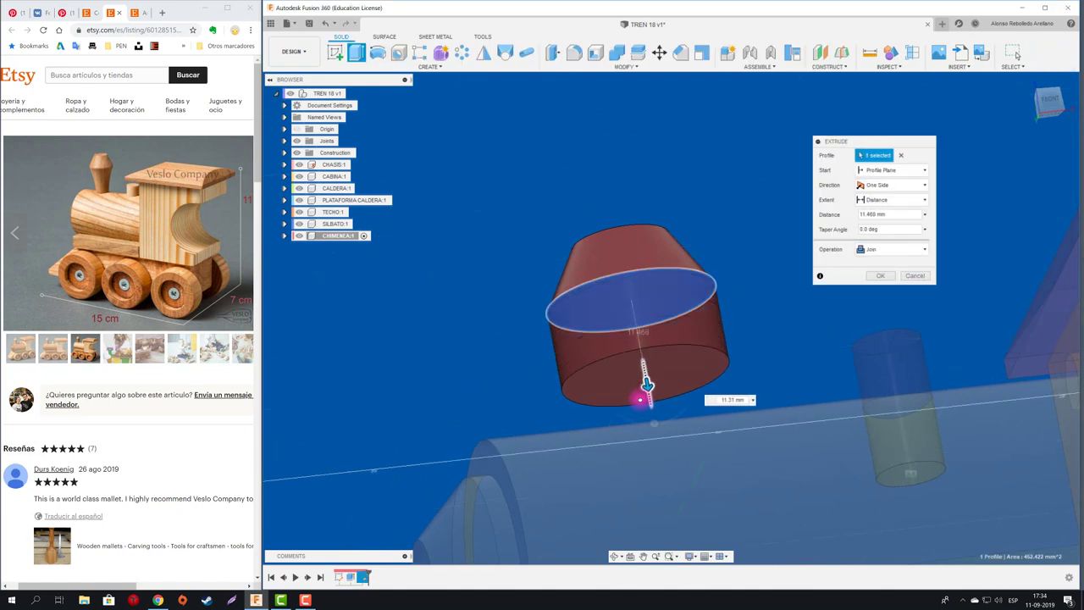
pyautogui.click(1048, 101)
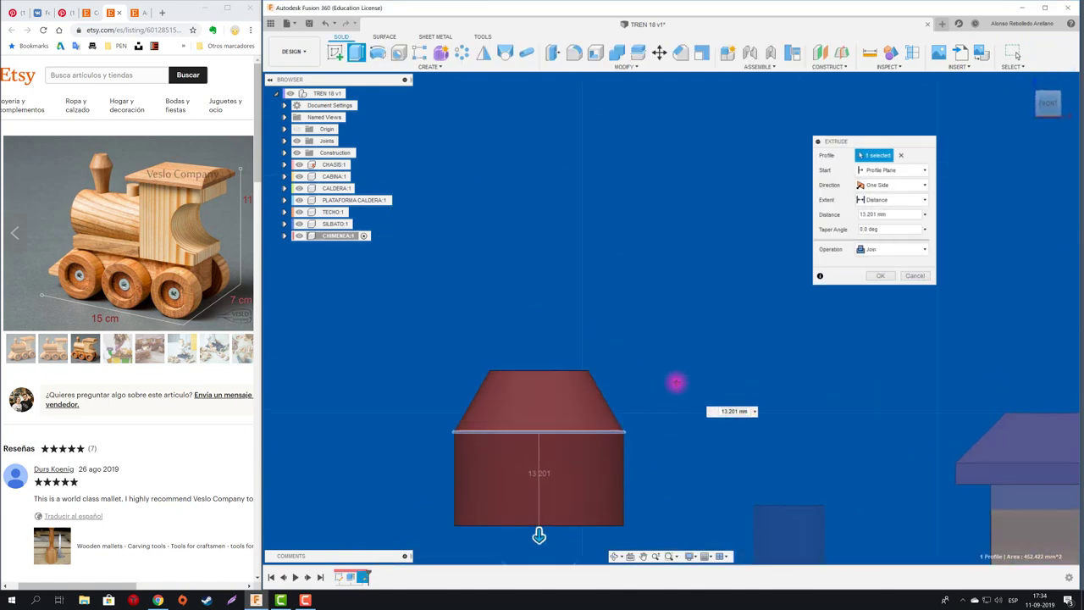
pyautogui.moveTo(595, 364)
pyautogui.mouseDown()
pyautogui.moveTo(590, 458)
pyautogui.moveTo(579, 457)
pyautogui.mouseUp()
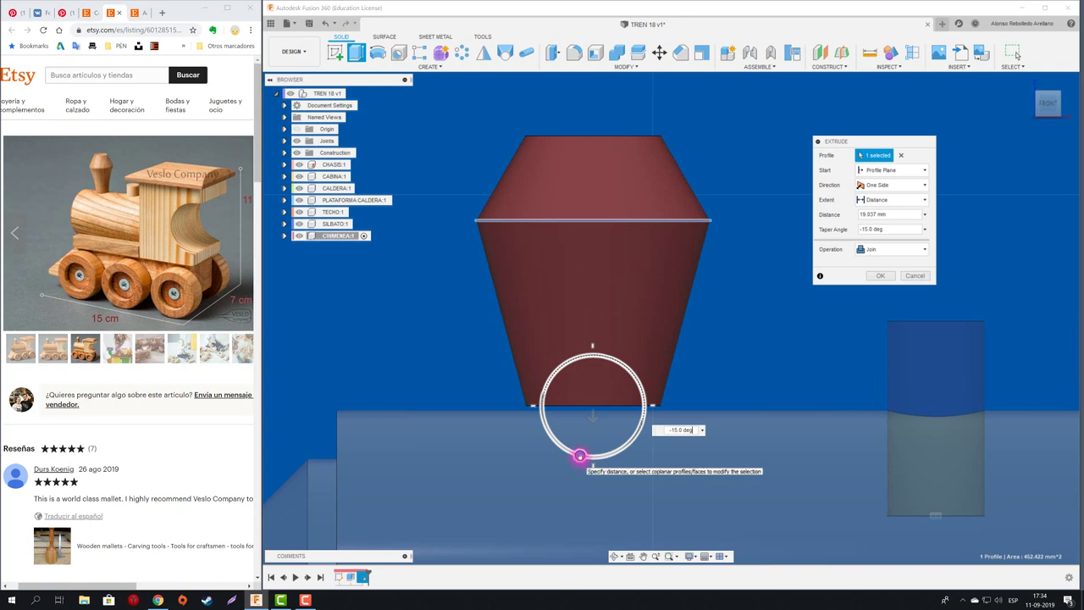
pyautogui.moveTo(590, 418); pyautogui.dragTo(592, 418)
pyautogui.write('2')
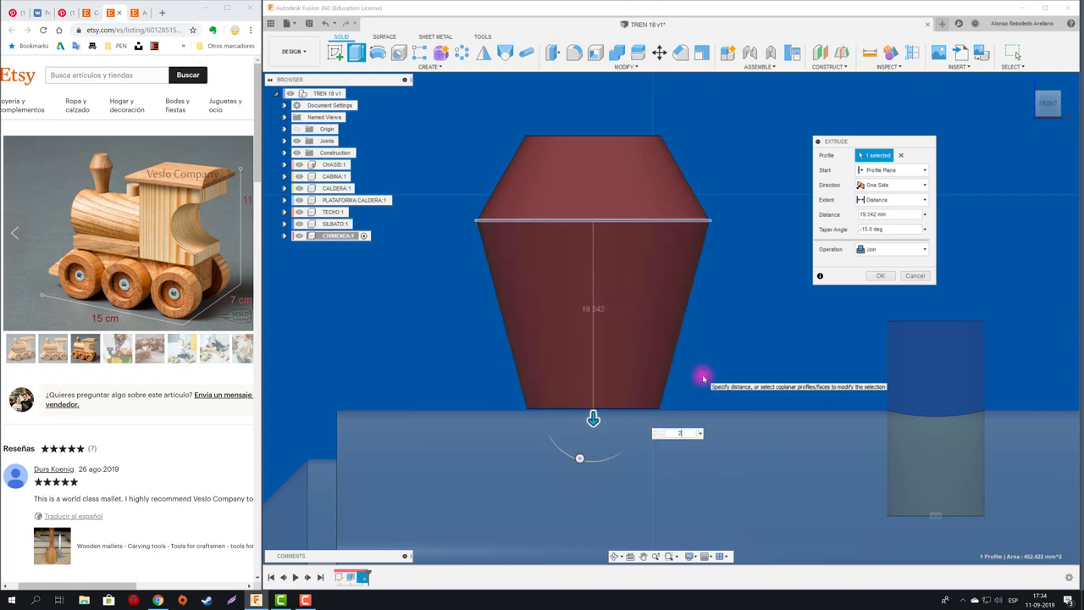
pyautogui.write('0')
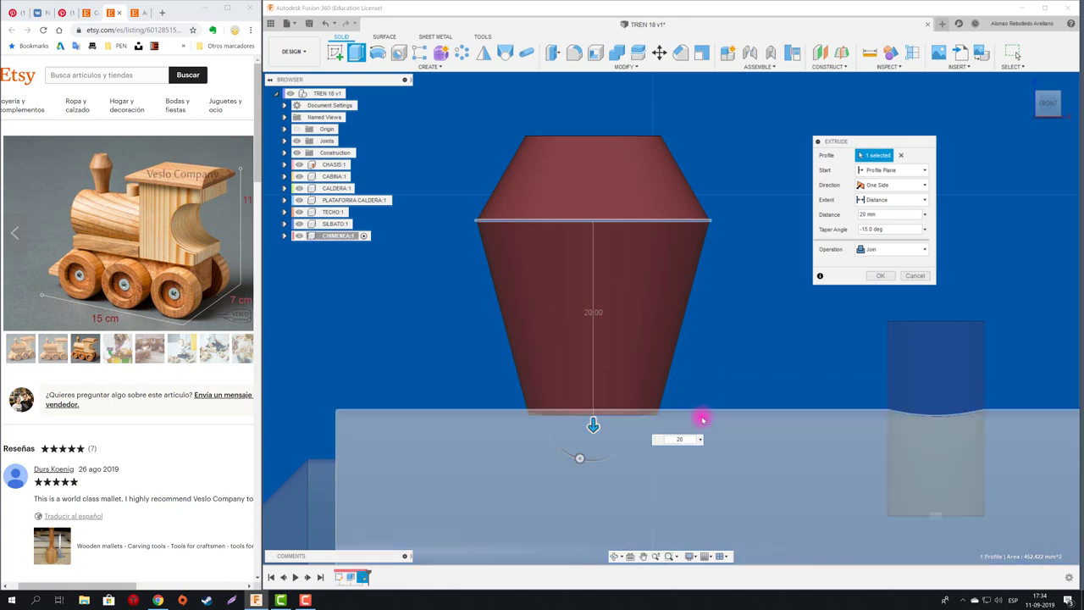
pyautogui.click(881, 278)
pyautogui.keyDown('shift'); pyautogui.moveTo(782, 307); pyautogui.dragTo(628, 426, button='middle'); pyautogui.keyUp('shift')
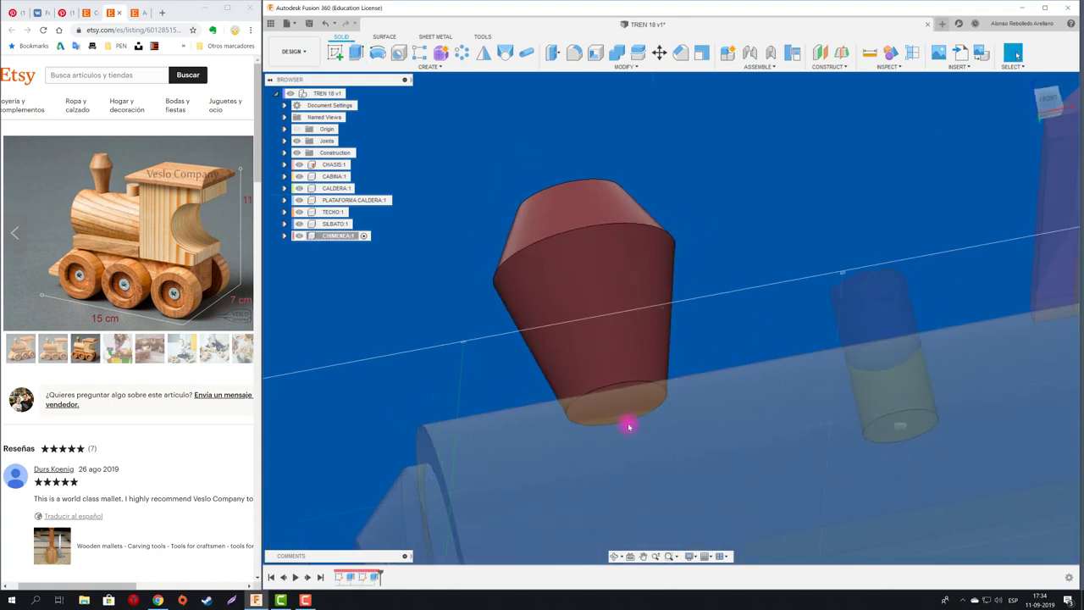
# - Start a sketch on the chimney's bottom face and project that face's outline
pyautogui.click(334, 53)
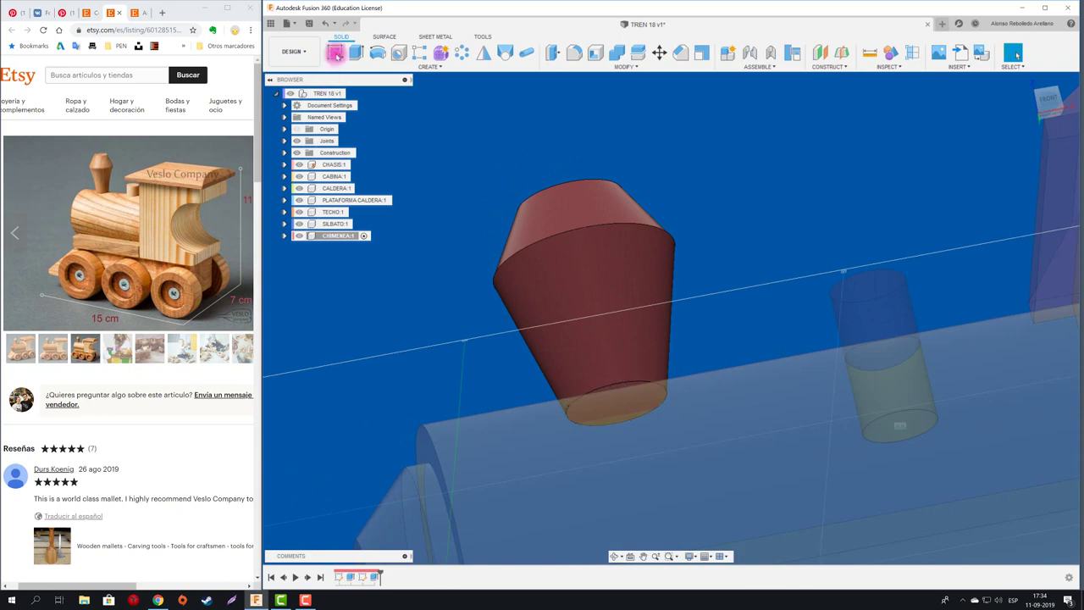
pyautogui.click(620, 389)
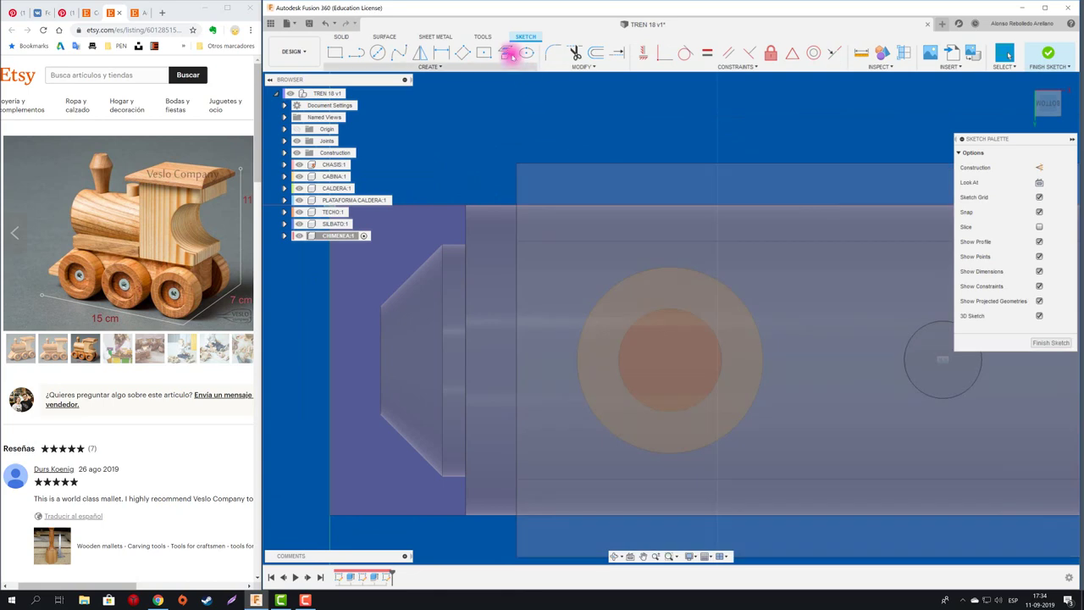
pyautogui.click(505, 52)
pyautogui.click(747, 302)
pyautogui.click(880, 211)
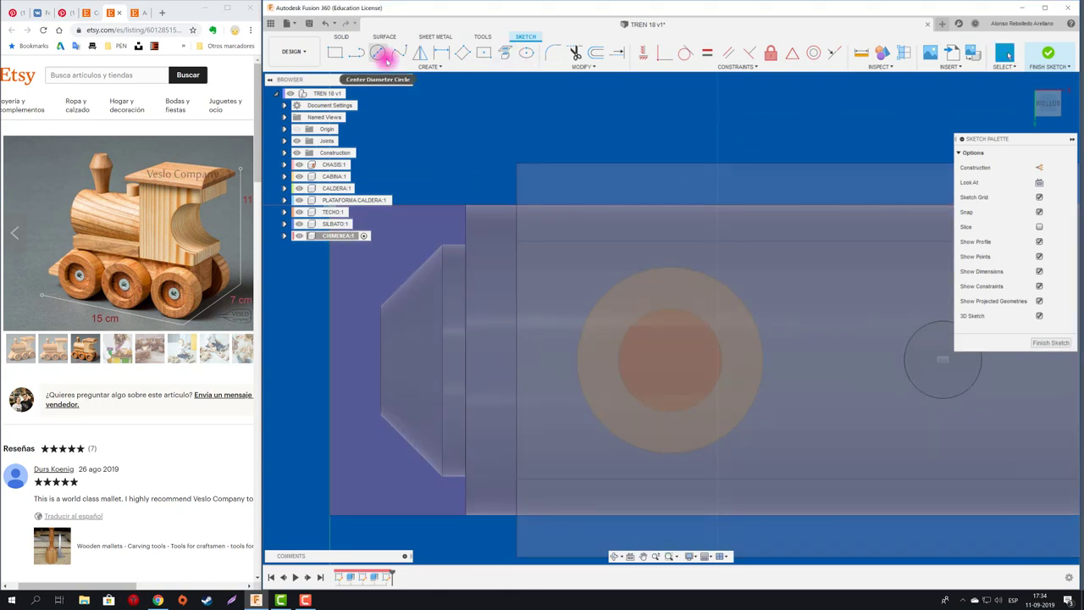
# - Extrude the projected circle 15 mm down into the boiler as a joined cylindrical stem
pyautogui.press('e')
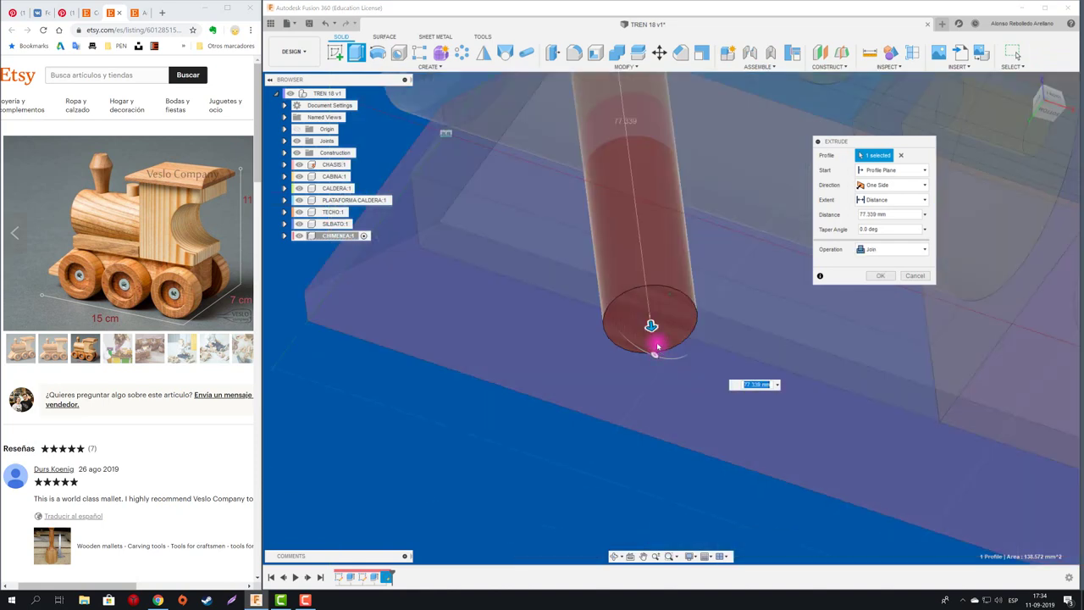
pyautogui.keyDown('shift'); pyautogui.moveTo(657, 346); pyautogui.dragTo(678, 436, button='middle'); pyautogui.keyUp('shift')
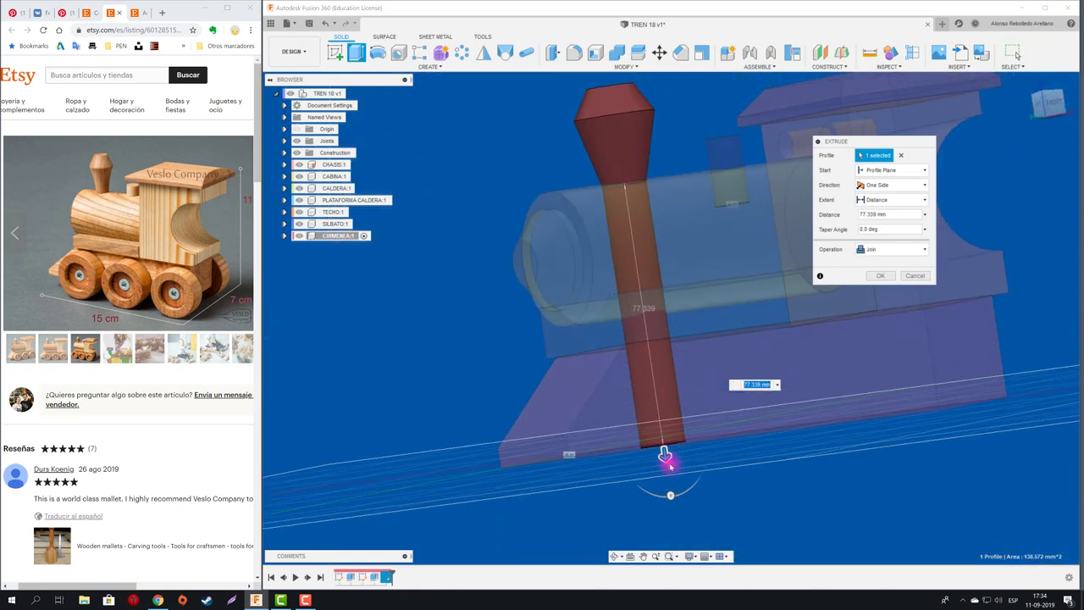
pyautogui.moveTo(663, 458); pyautogui.dragTo(641, 223)
pyautogui.moveTo(674, 245)
pyautogui.keyDown('shift'); pyautogui.mouseDown(button='middle')
pyautogui.moveTo(816, 412)
pyautogui.moveTo(825, 362)
pyautogui.moveTo(987, 203)
pyautogui.moveTo(913, 202)
pyautogui.mouseUp(button='middle'); pyautogui.keyUp('shift')
pyautogui.click(913, 202)
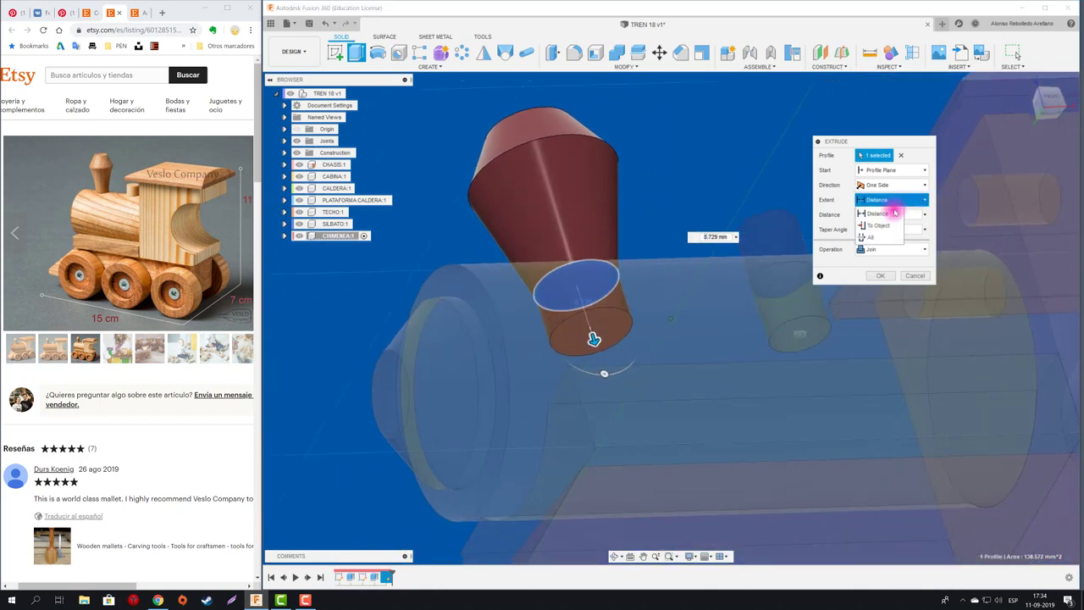
pyautogui.click(855, 259)
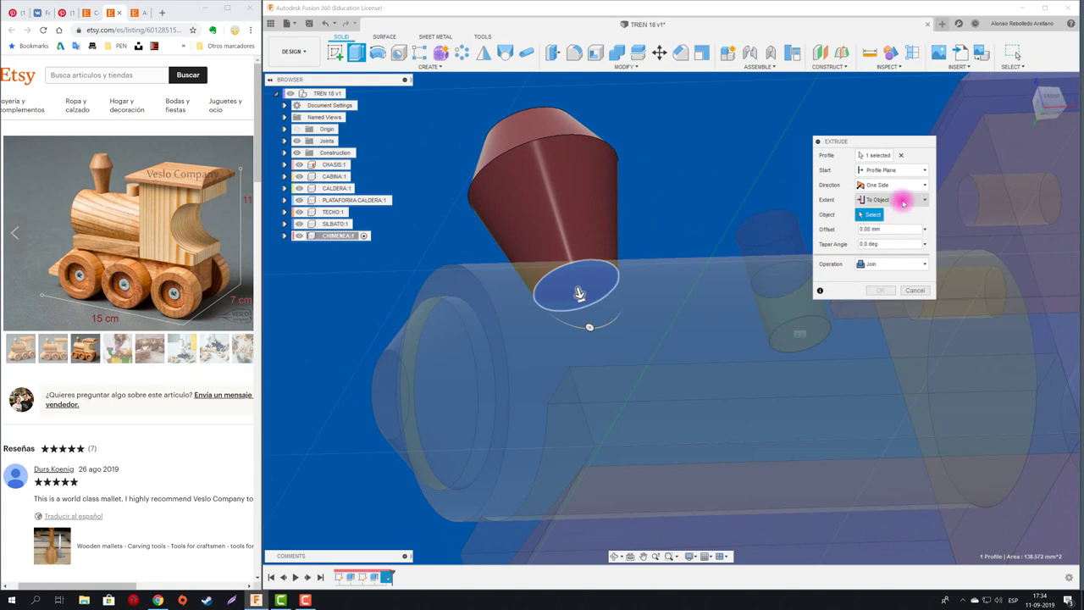
pyautogui.moveTo(581, 285)
pyautogui.keyDown('shift'); pyautogui.mouseDown(button='middle')
pyautogui.moveTo(583, 273)
pyautogui.moveTo(706, 240)
pyautogui.mouseUp(button='middle'); pyautogui.keyUp('shift')
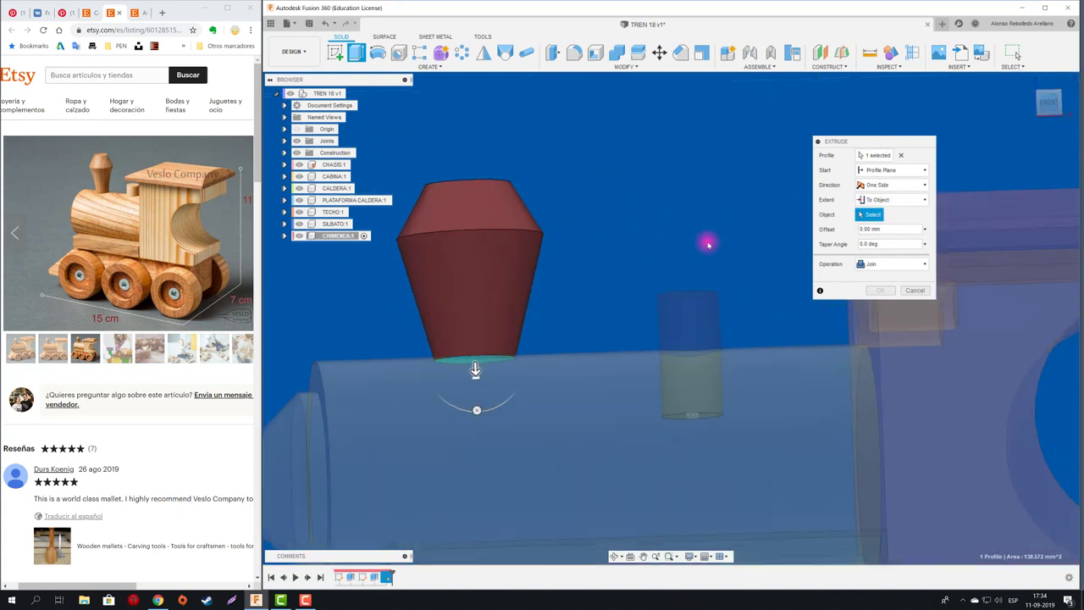
pyautogui.moveTo(446, 392)
pyautogui.mouseDown()
pyautogui.moveTo(446, 436)
pyautogui.moveTo(476, 455)
pyautogui.mouseUp()
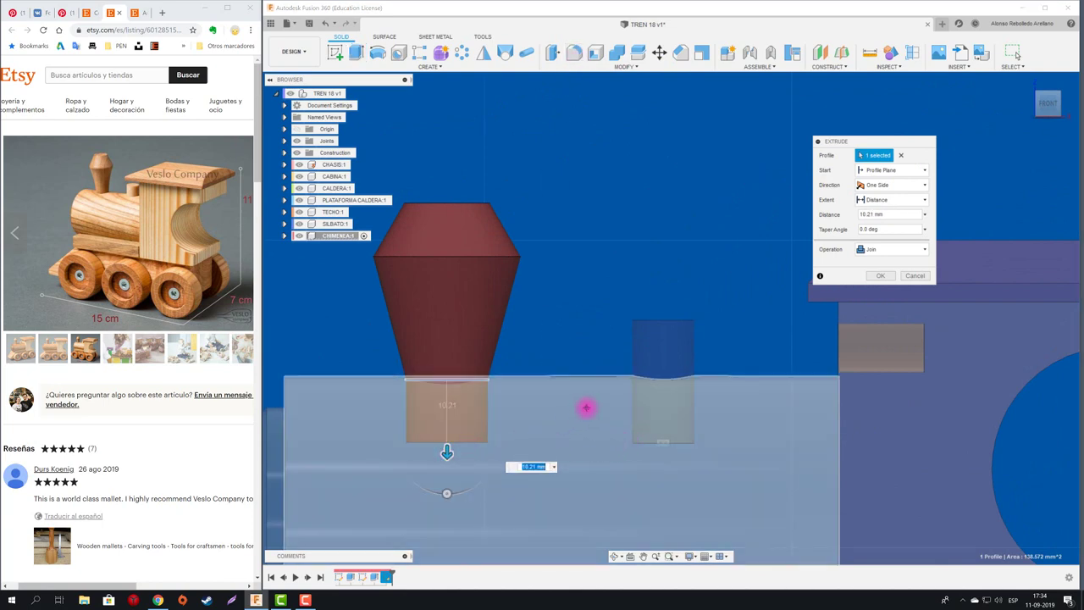
pyautogui.moveTo(586, 408); pyautogui.dragTo(642, 366, button='middle')
pyautogui.moveTo(502, 415); pyautogui.dragTo(503, 432)
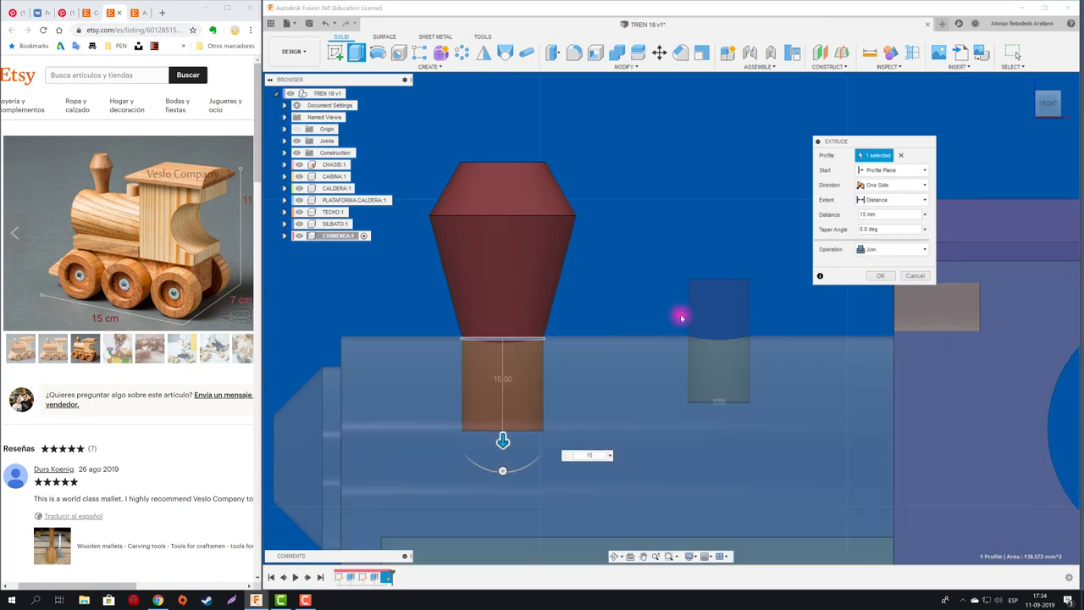
pyautogui.click(881, 276)
pyautogui.moveTo(626, 269)
pyautogui.keyDown('shift'); pyautogui.mouseDown(button='middle')
pyautogui.moveTo(551, 242)
pyautogui.moveTo(491, 237)
pyautogui.mouseUp(button='middle'); pyautogui.keyUp('shift')
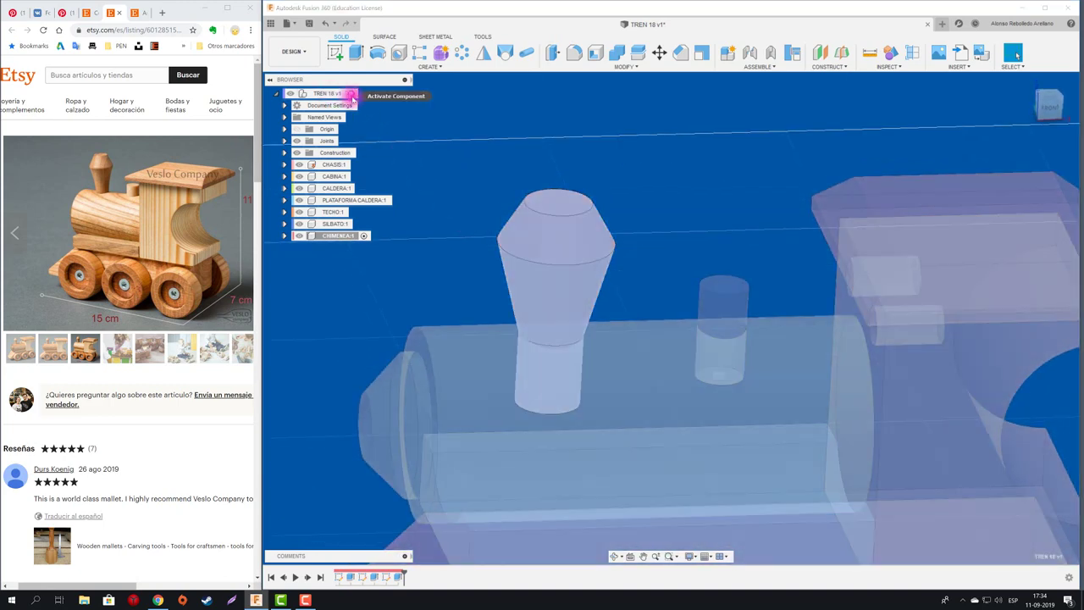
# - Activate the TREN assembly, try cutting the chimney with the boiler, then undo that cut
pyautogui.click(351, 94)
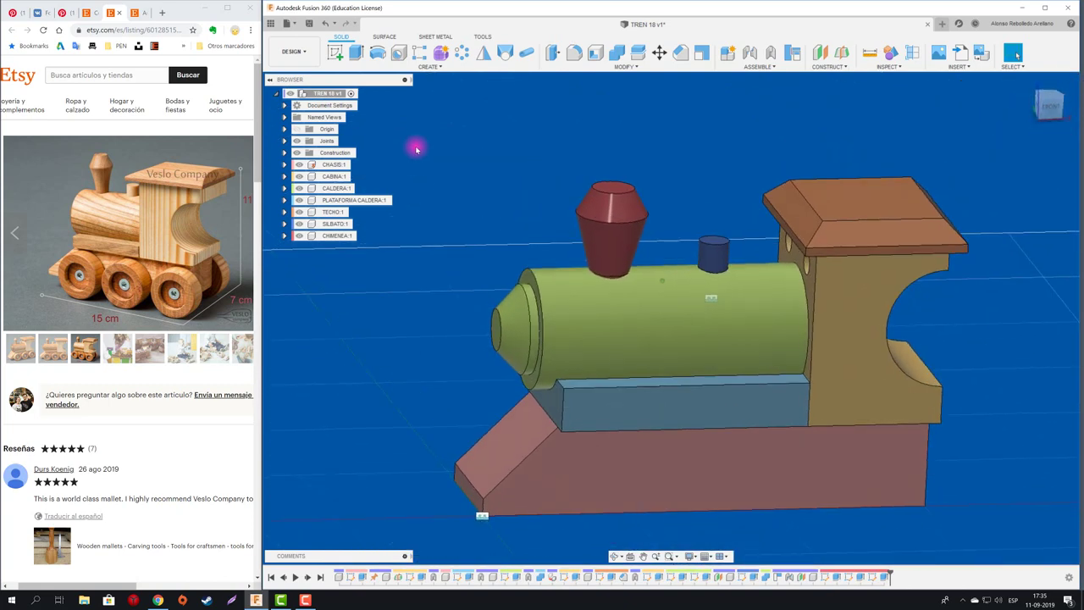
pyautogui.click(617, 53)
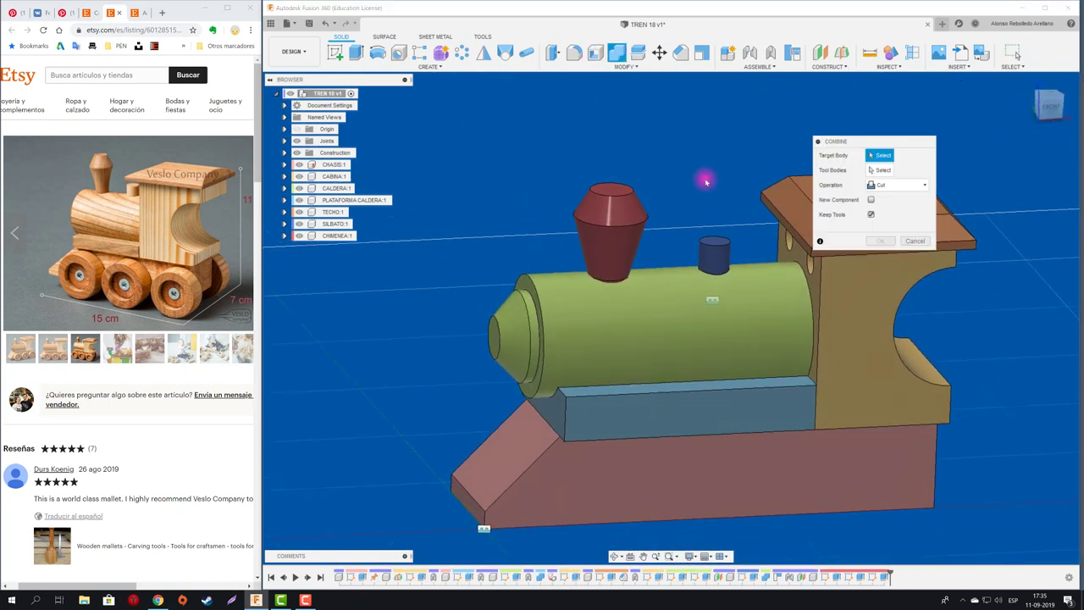
pyautogui.click(625, 238)
pyautogui.click(648, 302)
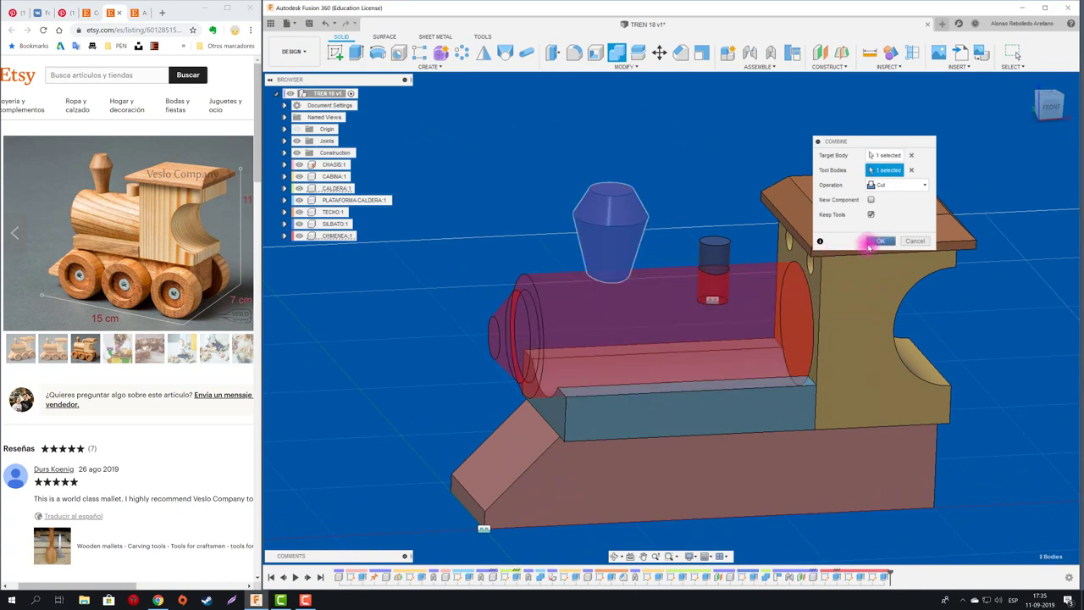
pyautogui.click(877, 241)
pyautogui.keyDown('shift'); pyautogui.moveTo(695, 213); pyautogui.dragTo(630, 245, button='middle'); pyautogui.keyUp('shift')
pyautogui.moveTo(629, 245); pyautogui.dragTo(641, 184)
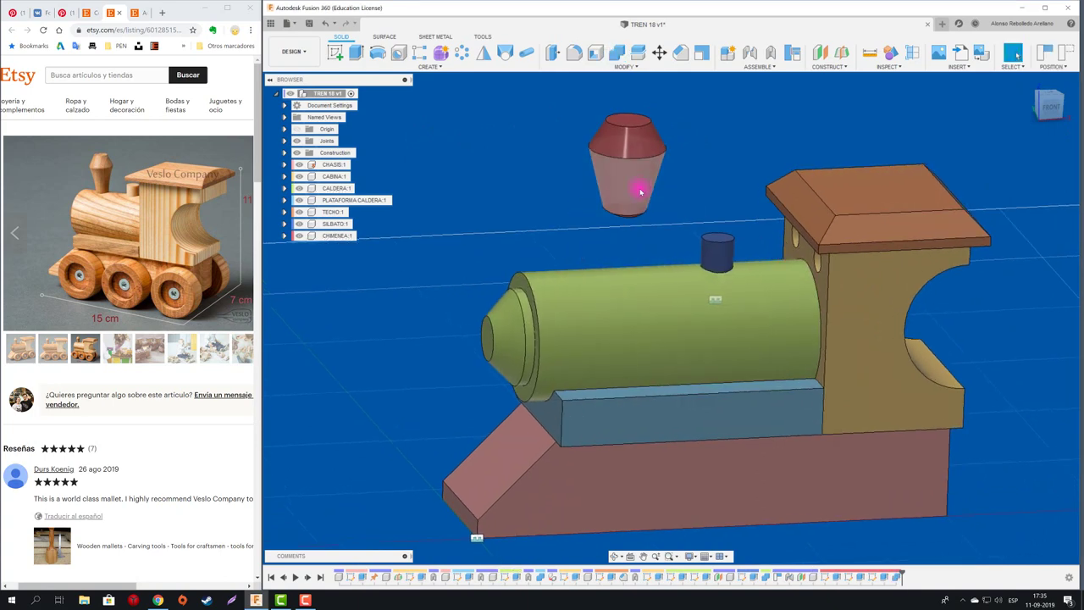
pyautogui.keyDown('shift'); pyautogui.moveTo(640, 192); pyautogui.dragTo(670, 189, button='middle'); pyautogui.keyUp('shift')
pyautogui.scroll(3, 679, 195)
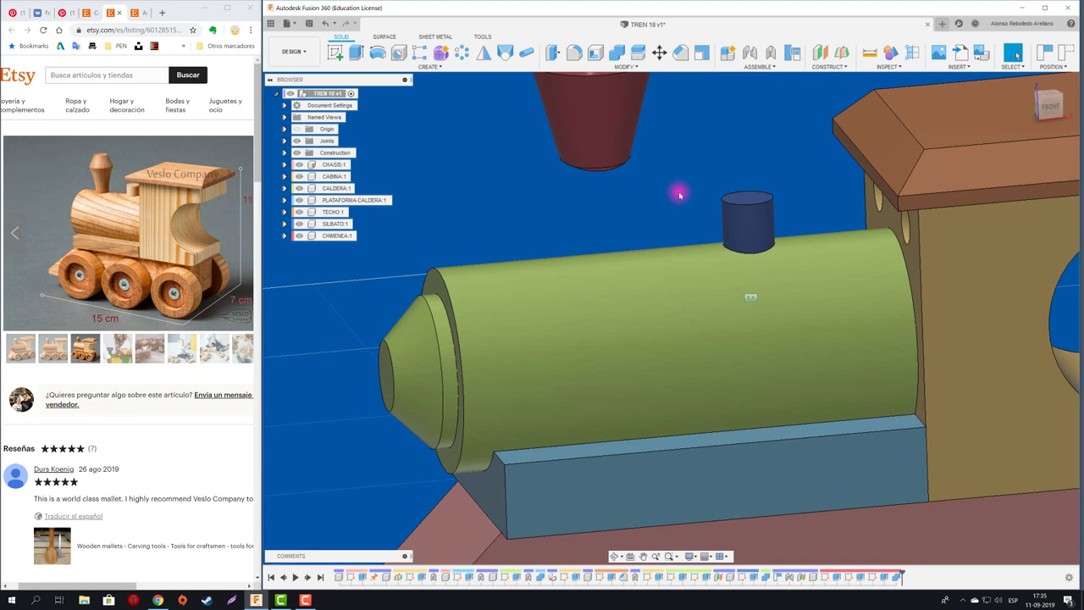
pyautogui.hotkey('ctrl', 'z')
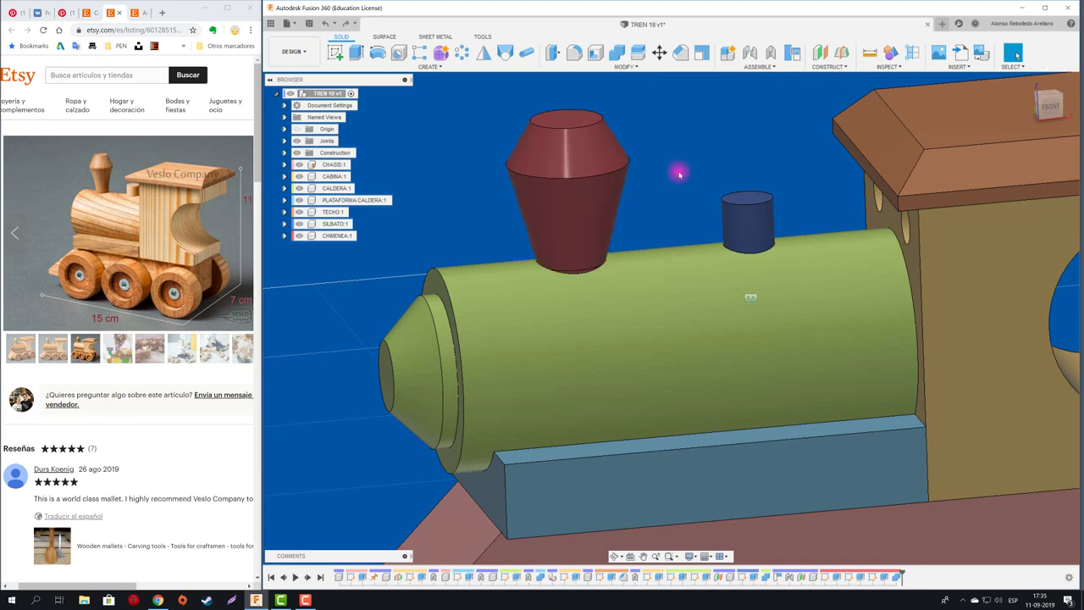
pyautogui.hotkey('ctrl', 'z')
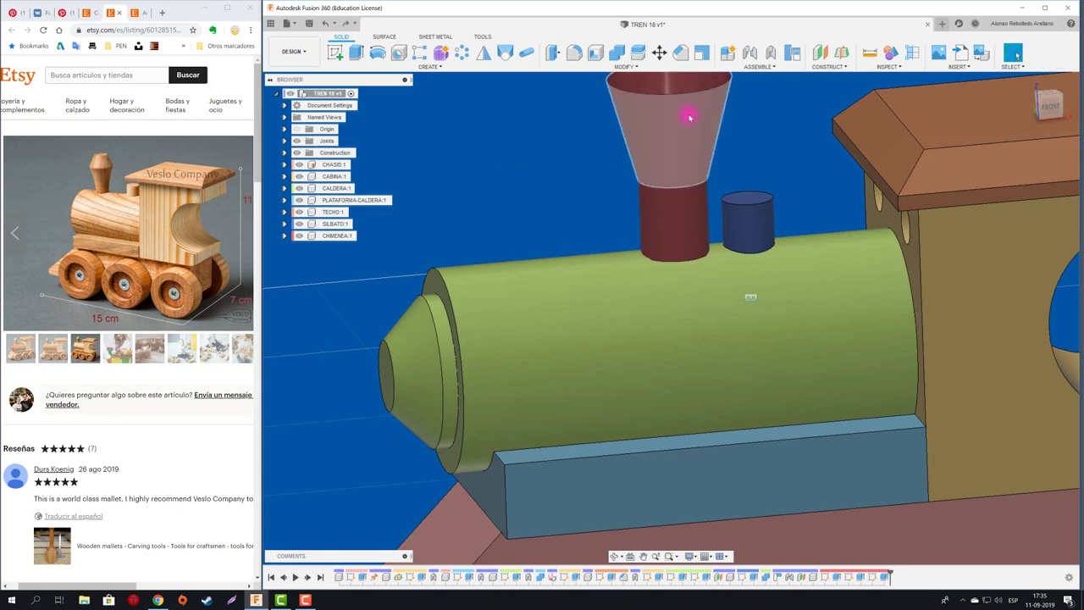
pyautogui.hotkey('ctrl', 'y')
# - Cut the boiler with the chimney body and inspect the resulting round hole
pyautogui.click(616, 52)
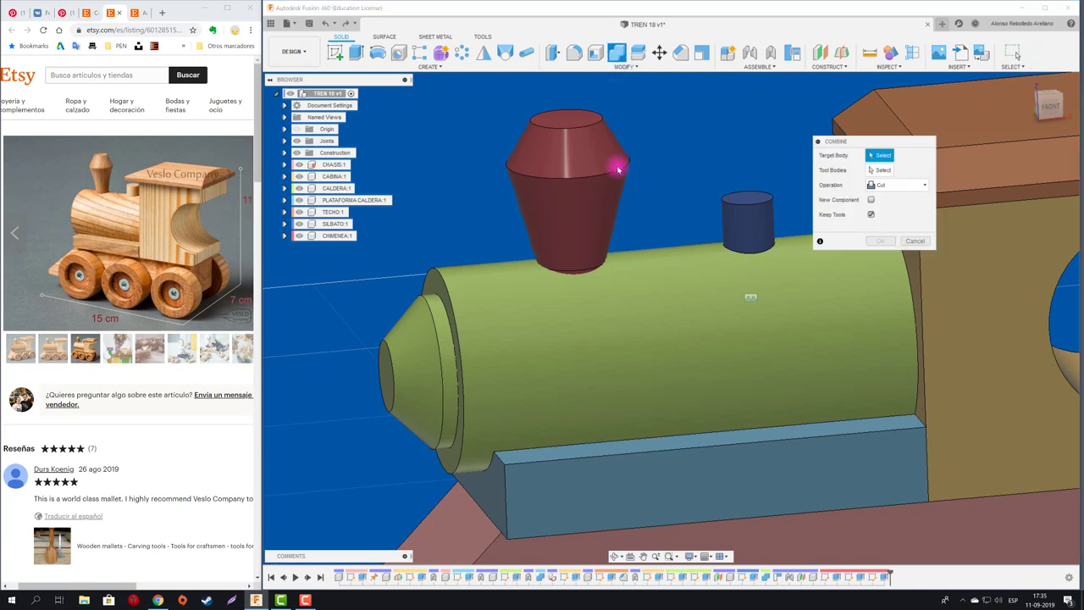
pyautogui.click(666, 310)
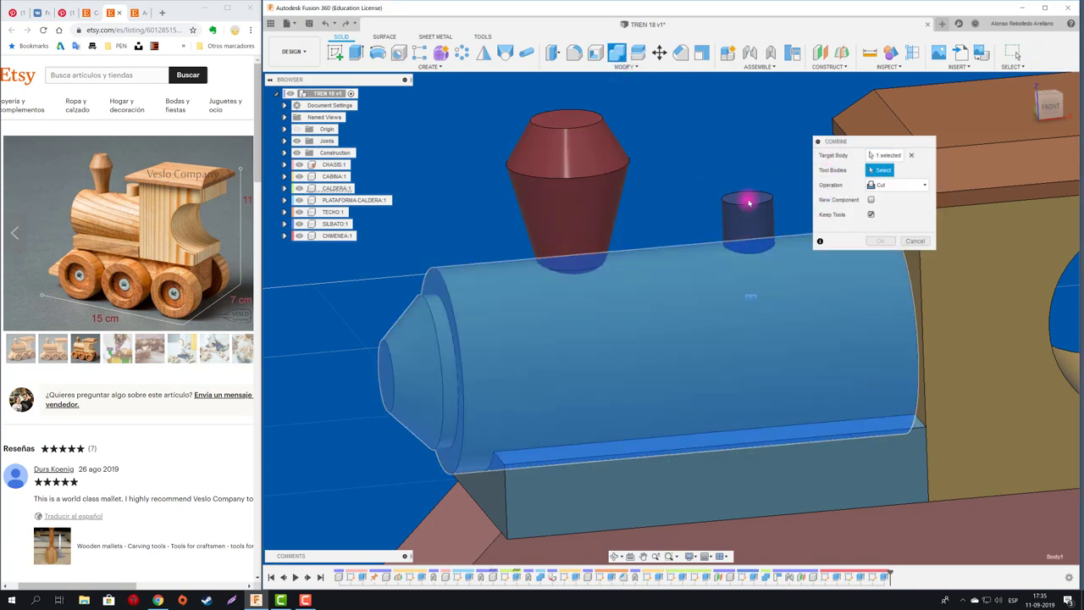
pyautogui.click(618, 176)
pyautogui.click(880, 240)
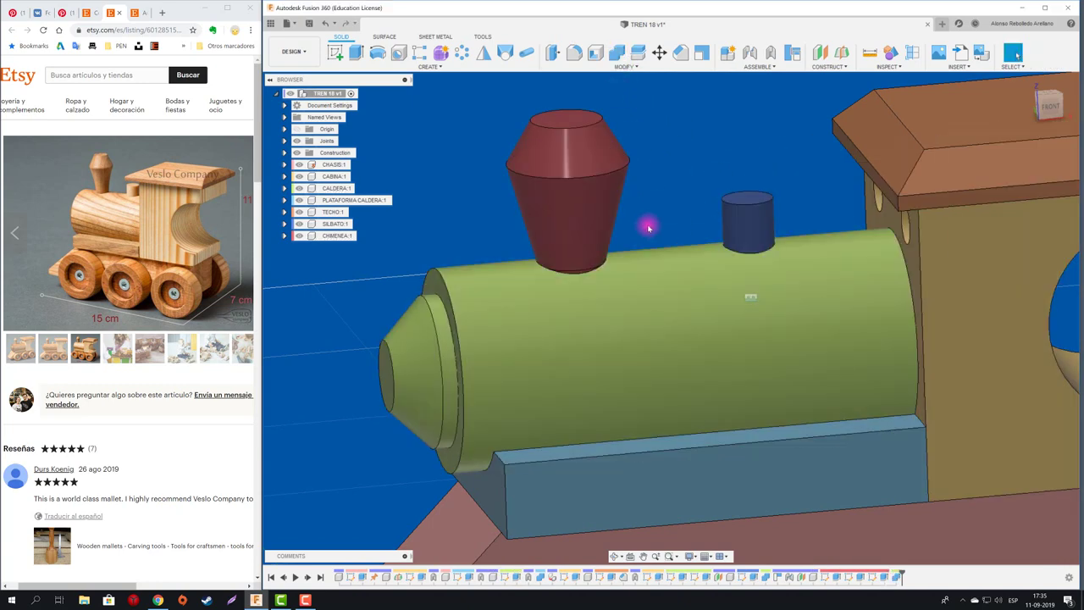
pyautogui.moveTo(581, 213); pyautogui.dragTo(675, 158)
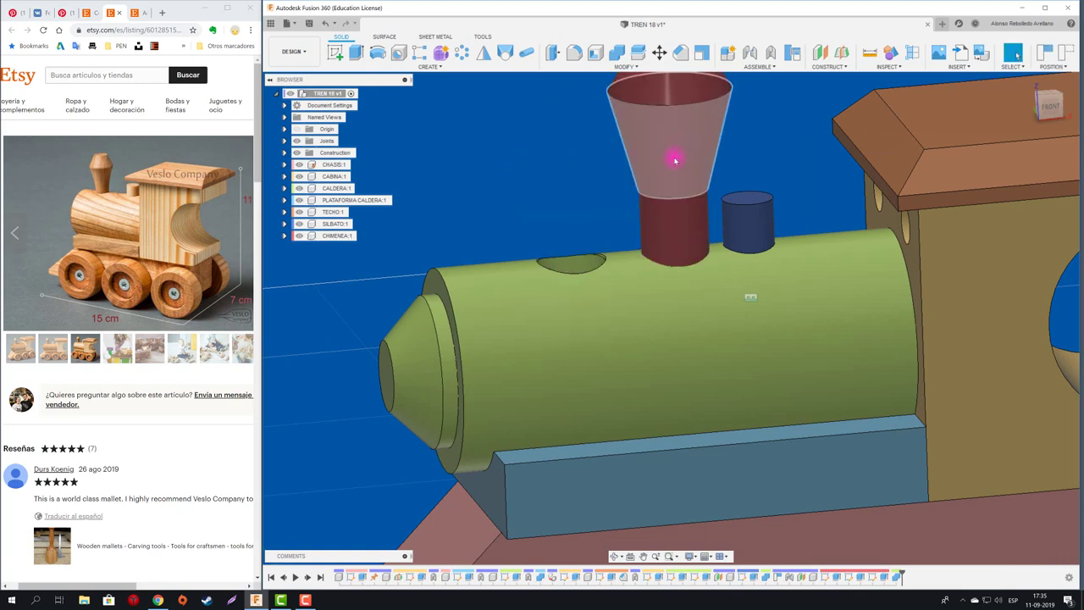
pyautogui.scroll(2, 675, 179)
pyautogui.keyDown('shift'); pyautogui.moveTo(674, 177); pyautogui.dragTo(672, 174, button='middle'); pyautogui.keyUp('shift')
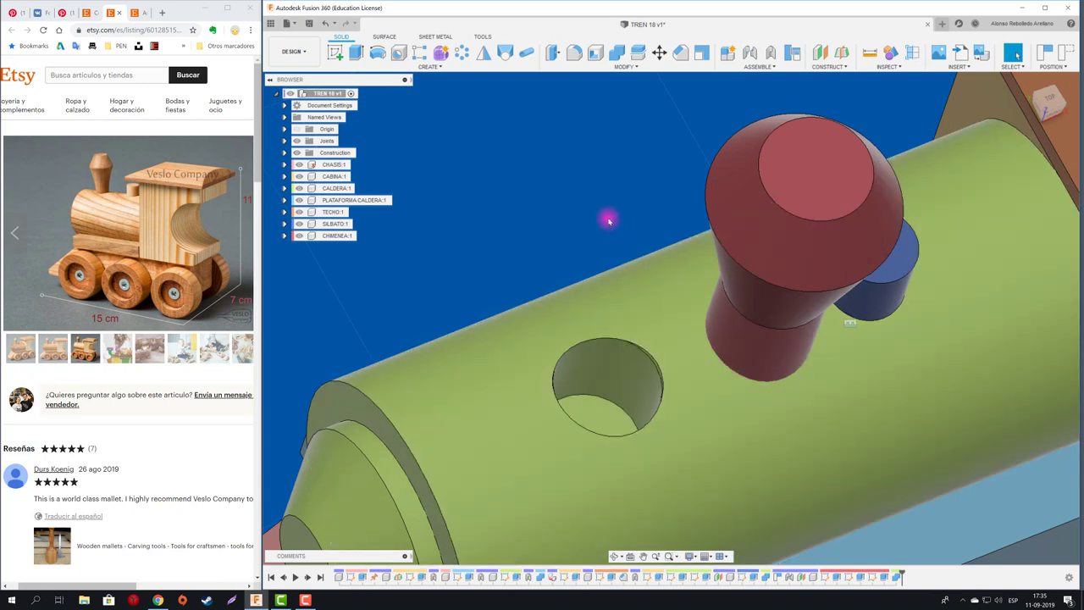
pyautogui.scroll(2, 648, 123)
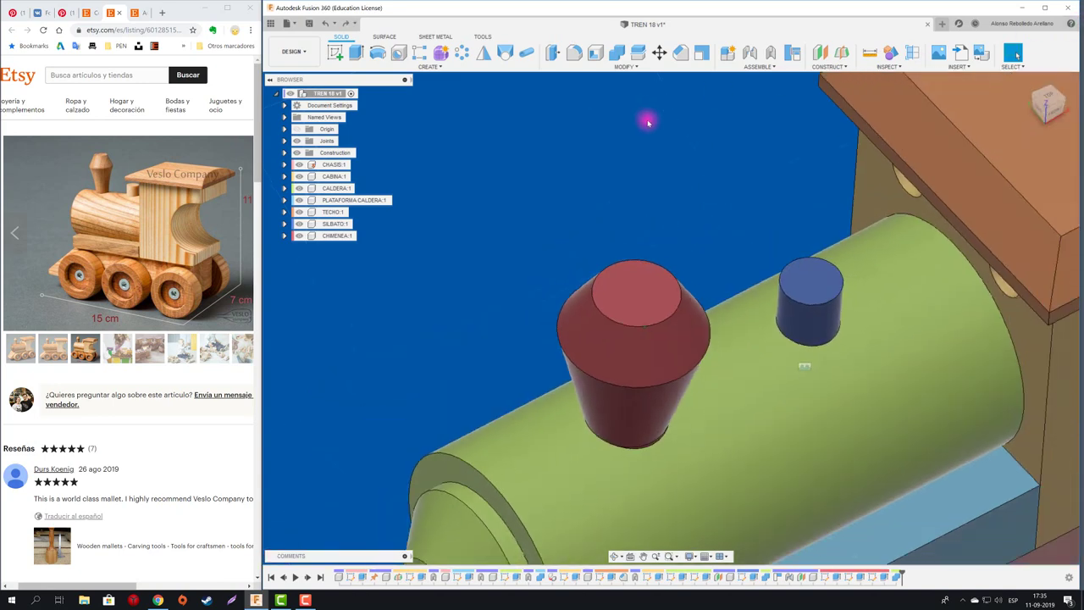
# - Join the chimney to the green boiler with a Rigid as-built joint, then zoom to view the whole locomotive
pyautogui.click(770, 52)
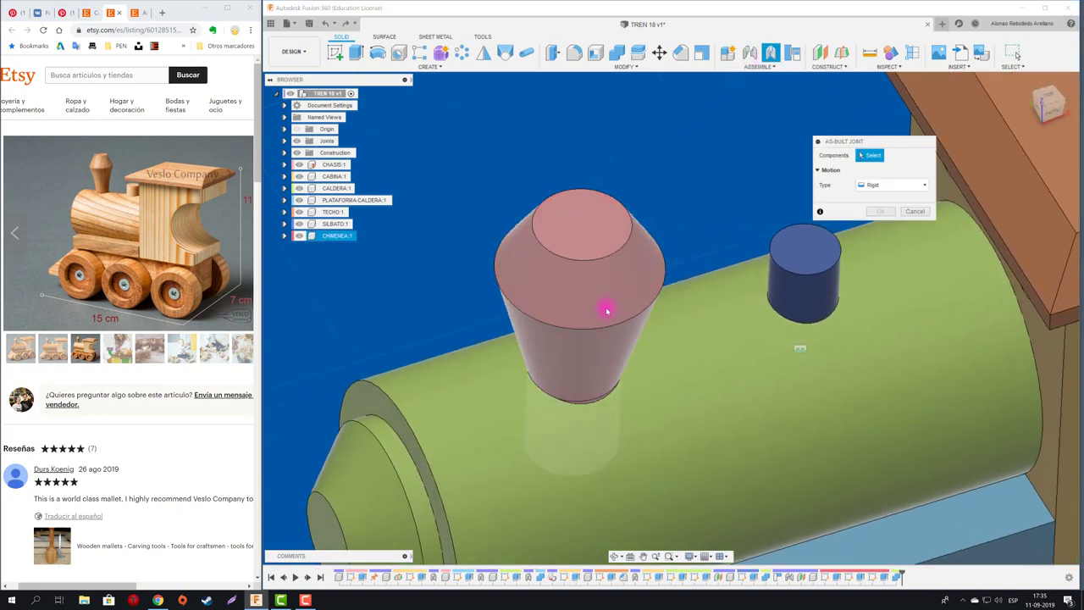
pyautogui.click(606, 311)
pyautogui.click(653, 380)
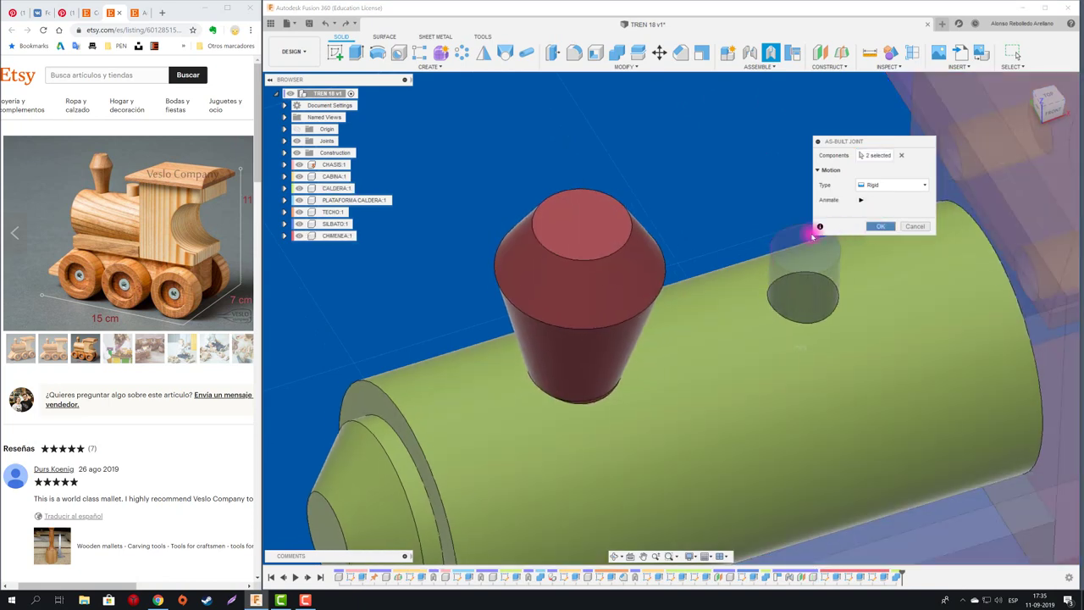
pyautogui.press('Return')
pyautogui.scroll(-3, 690, 242)
pyautogui.scroll(-3, 466, 218)
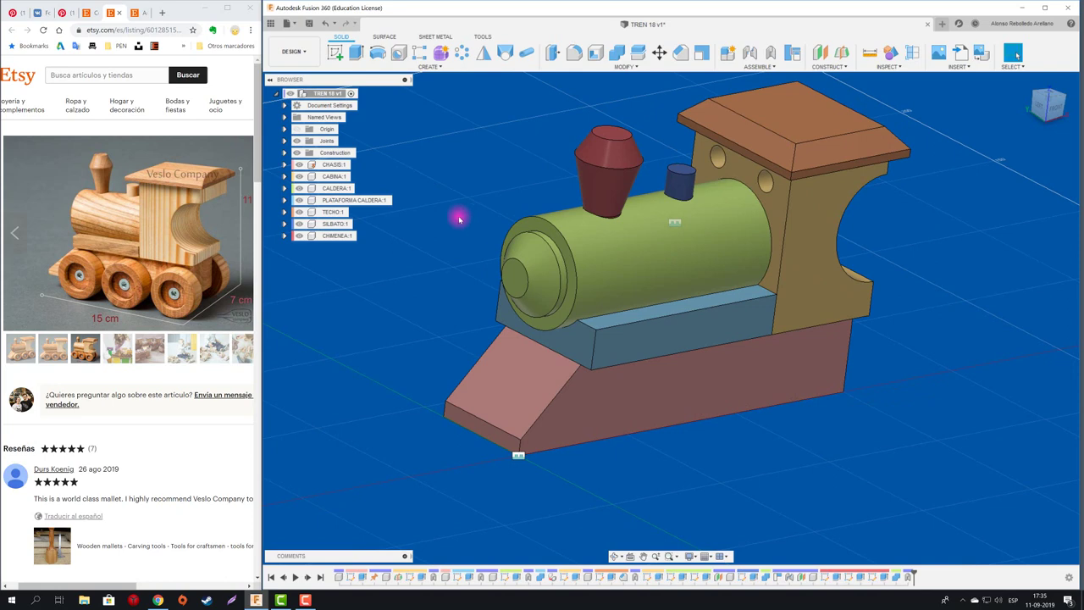
pyautogui.scroll(1, 442, 321)
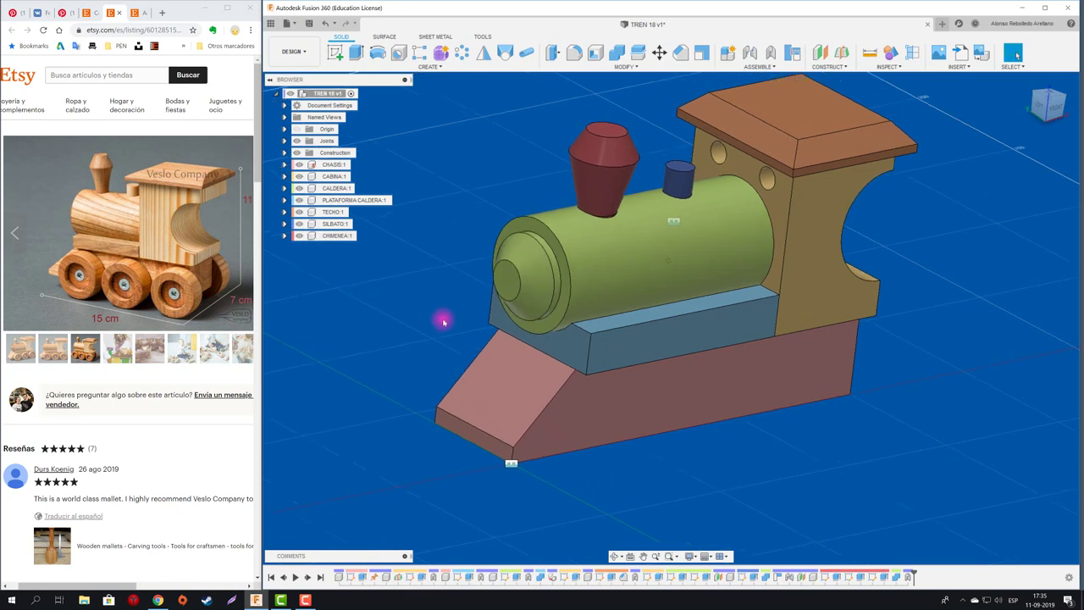
pyautogui.scroll(1, 442, 321)
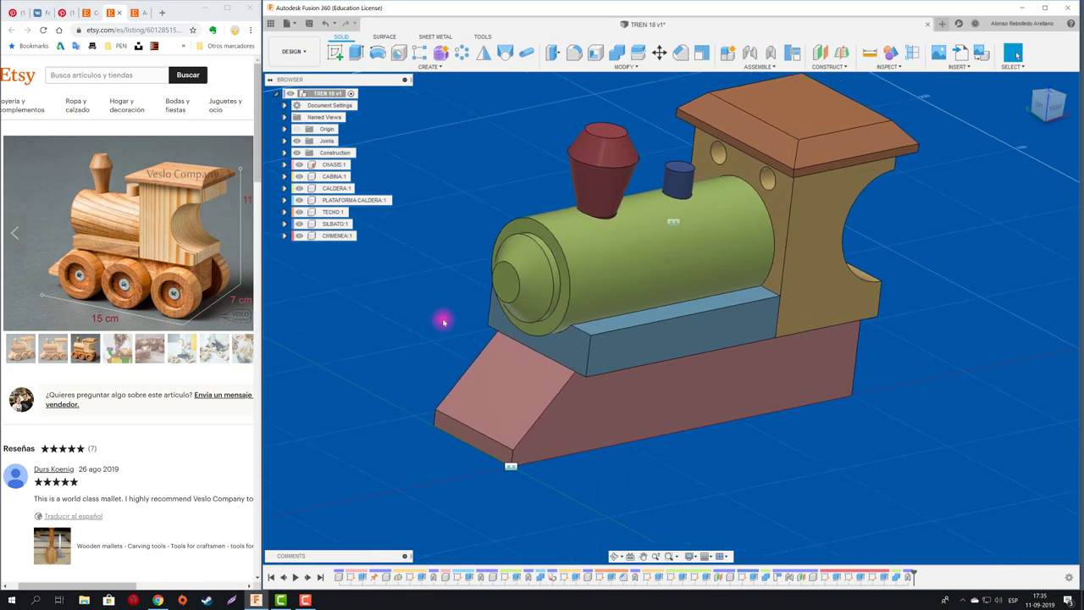
pyautogui.scroll(1, 443, 321)
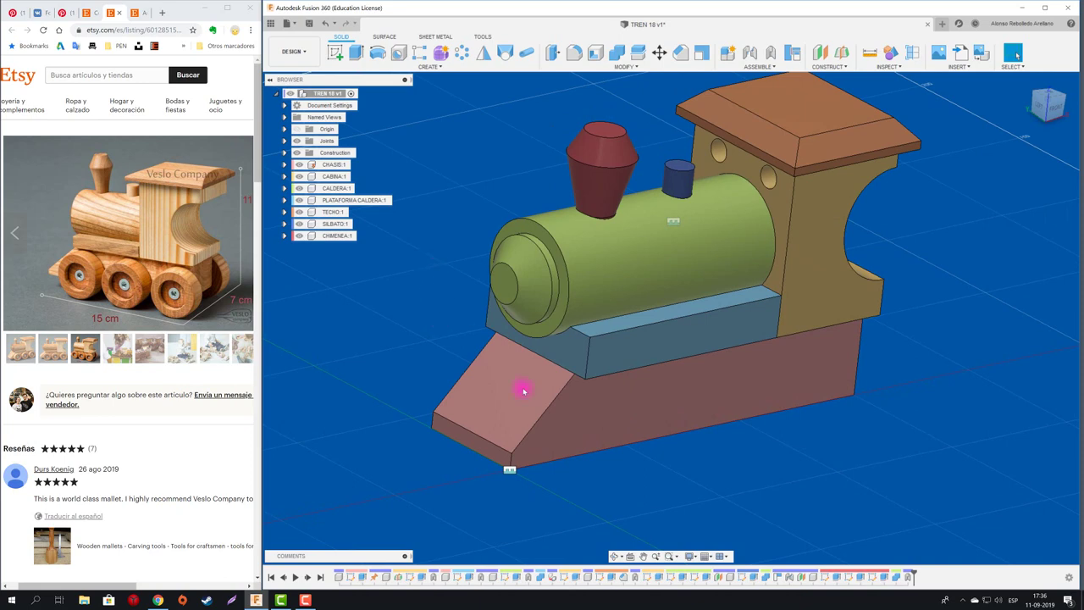
# - Activate CHASIS and sketch a Ø40 mm circle at the rear of its side face, then select it
pyautogui.click(598, 411)
pyautogui.doubleClick(334, 164)
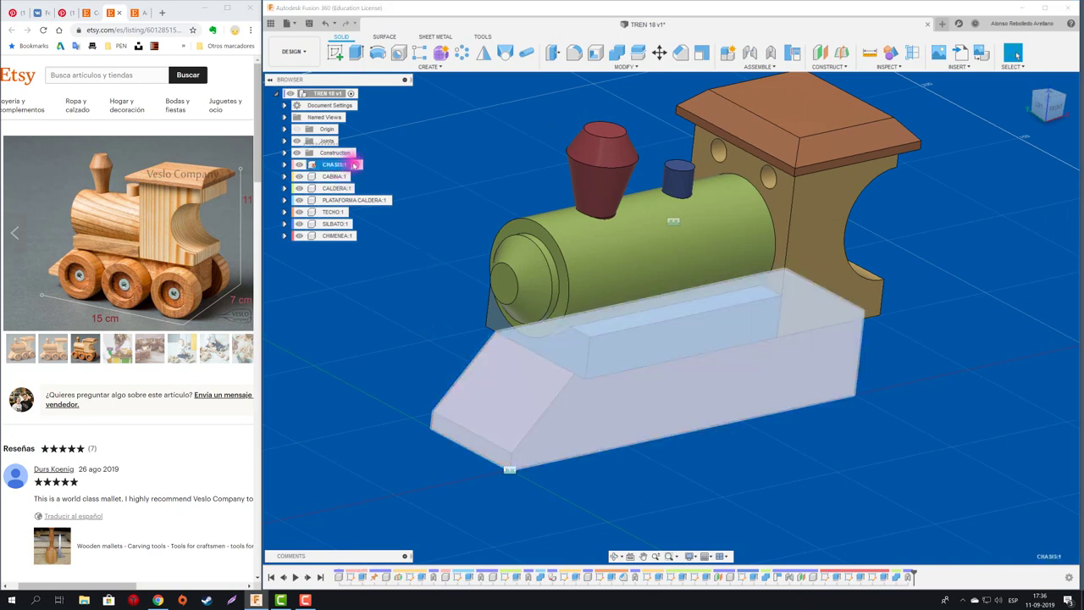
pyautogui.click(607, 394)
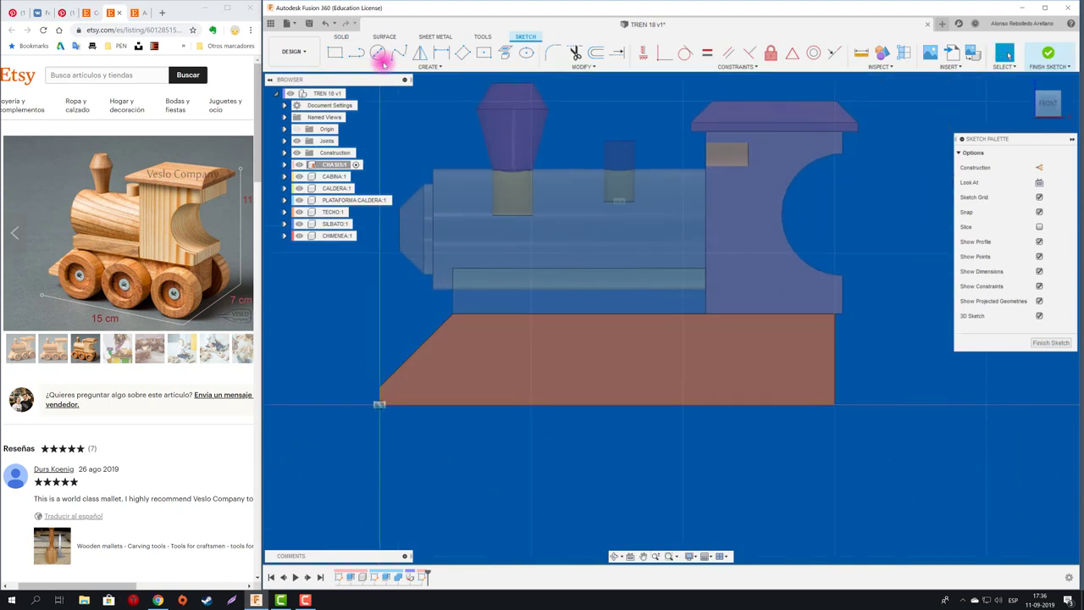
pyautogui.click(377, 53)
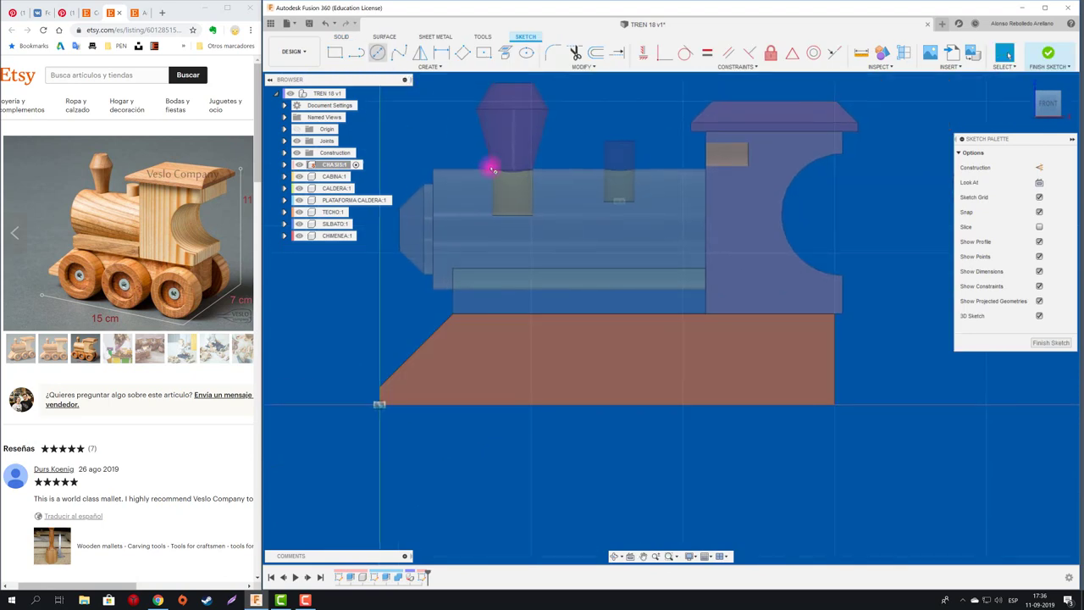
pyautogui.click(789, 381)
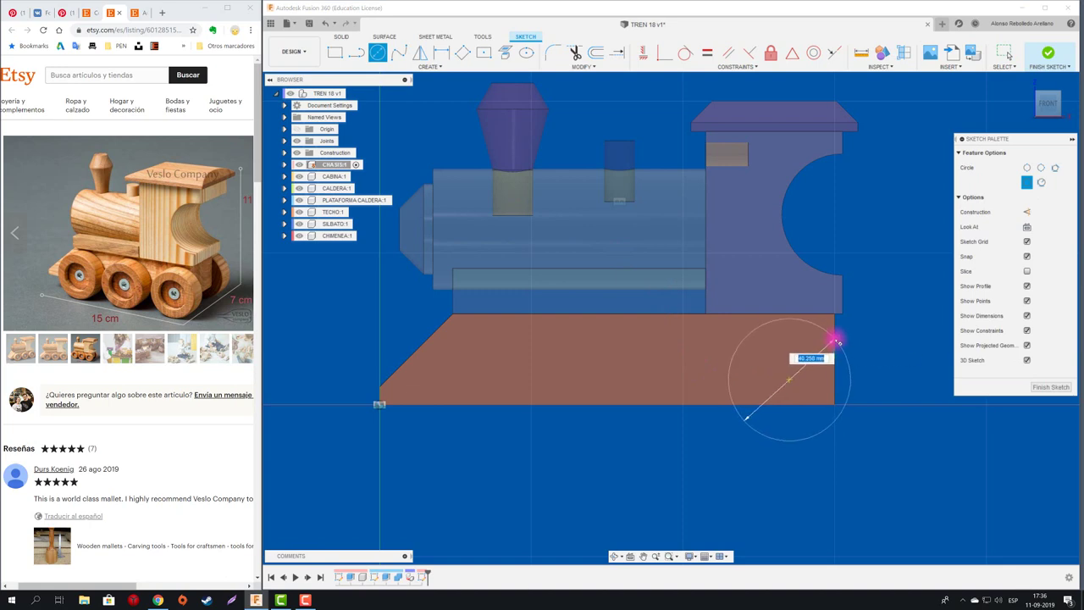
pyautogui.write('40')
pyautogui.press('Return')
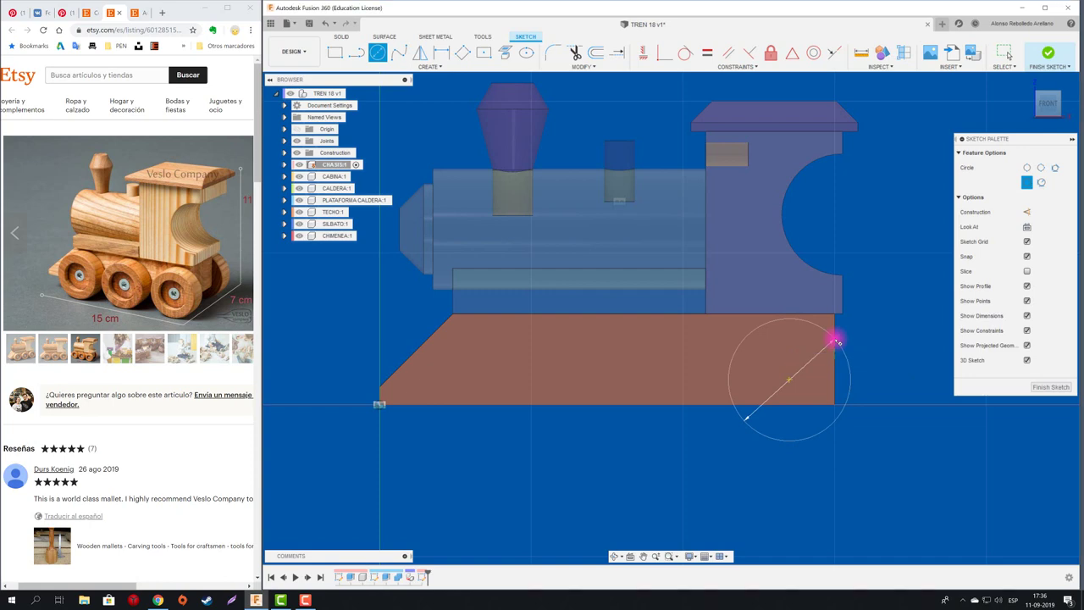
pyautogui.press('Escape')
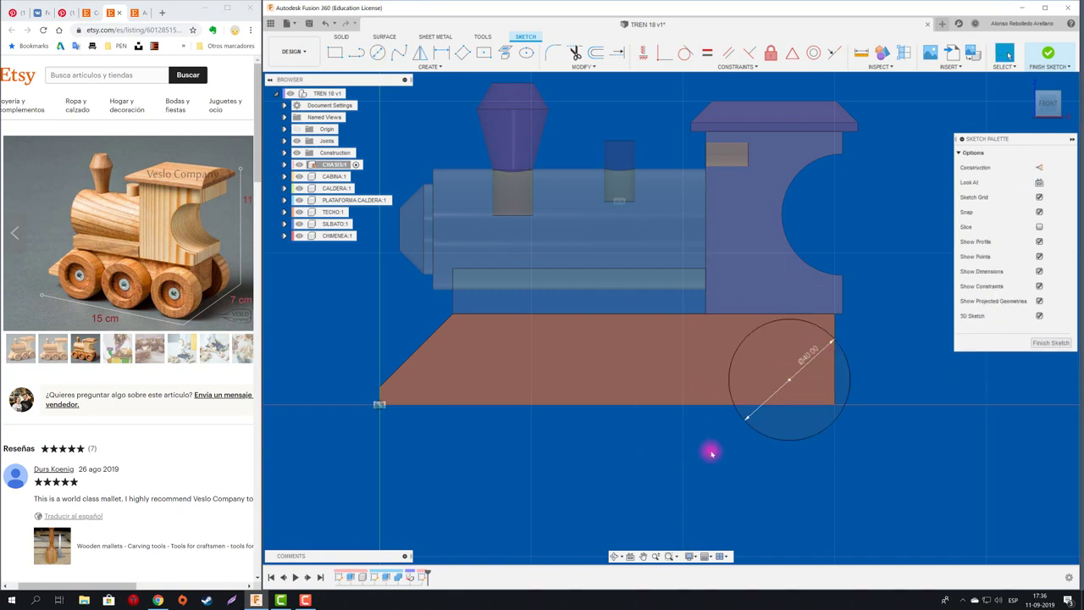
pyautogui.click(753, 432)
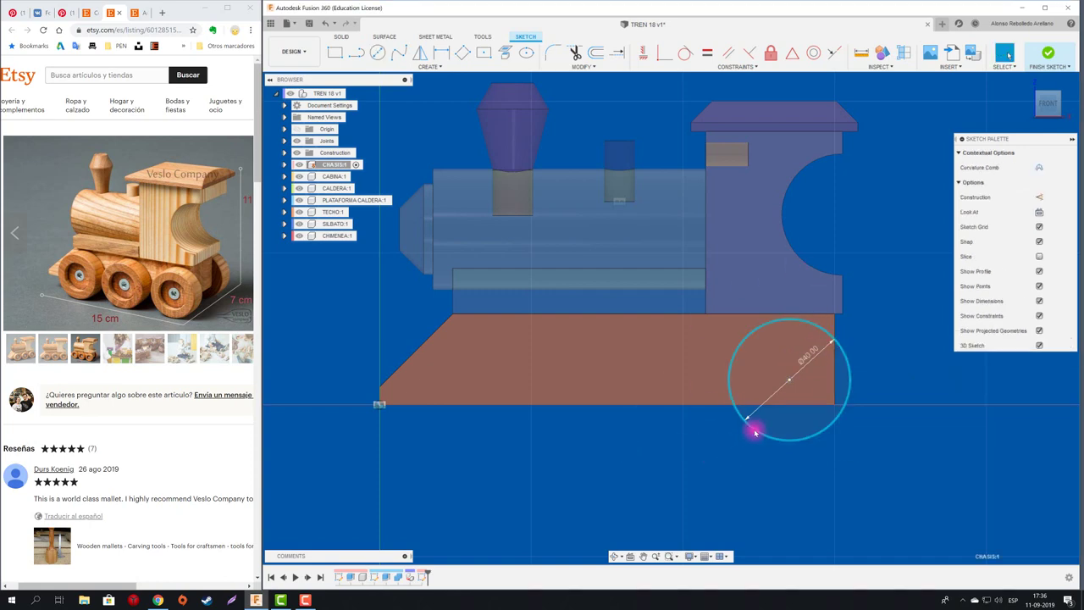
# - Copy the 40 mm wheel circle leftward along the chassis
pyautogui.press('m')
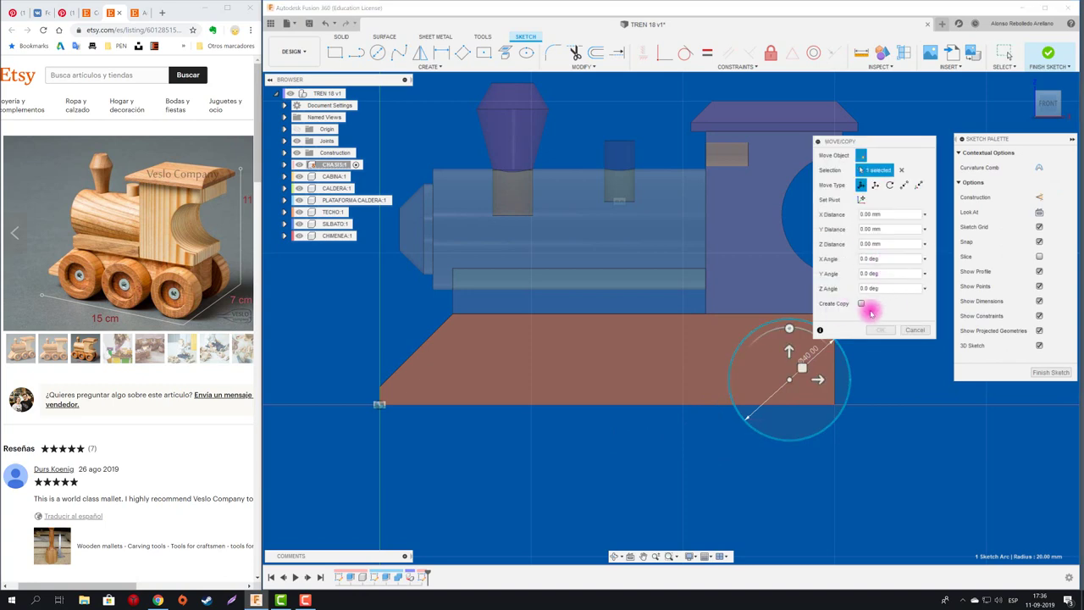
pyautogui.click(861, 303)
pyautogui.moveTo(818, 380); pyautogui.dragTo(682, 383)
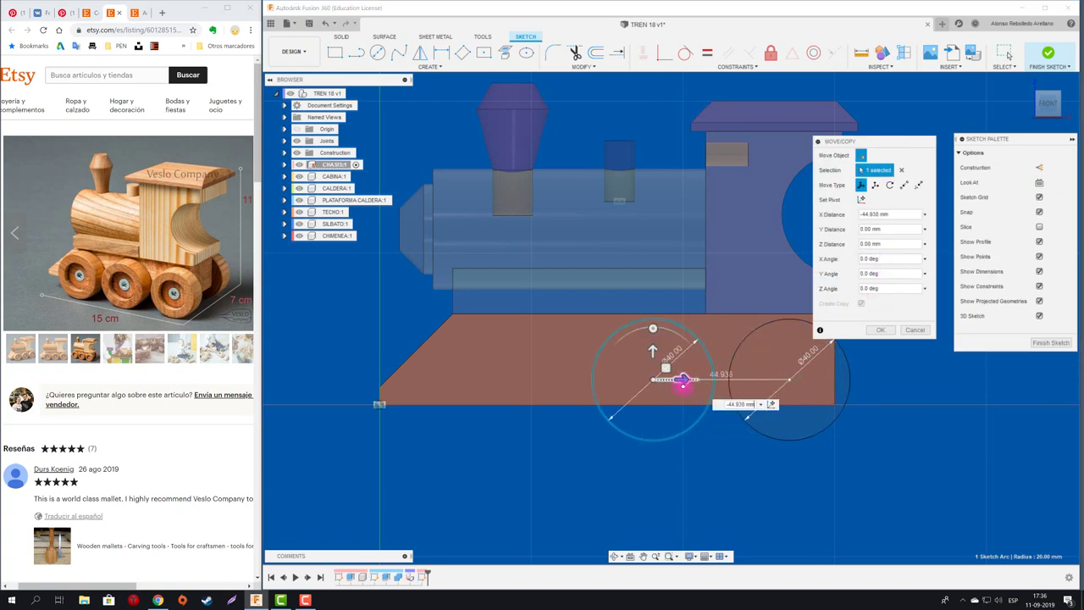
pyautogui.moveTo(683, 379)
pyautogui.mouseDown()
pyautogui.moveTo(542, 382)
pyautogui.moveTo(673, 382)
pyautogui.mouseUp()
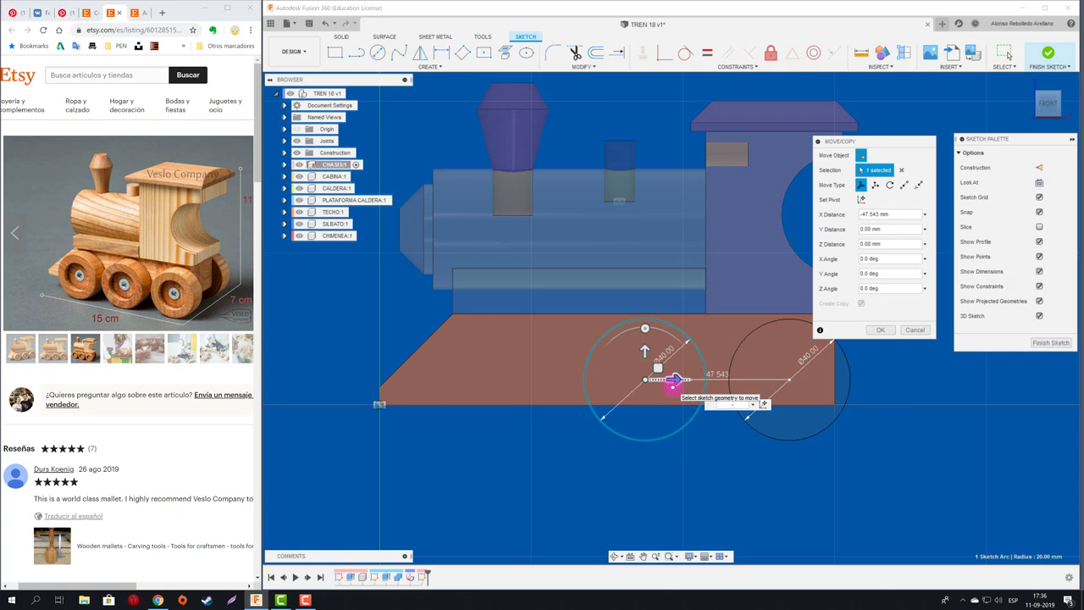
pyautogui.write('4')
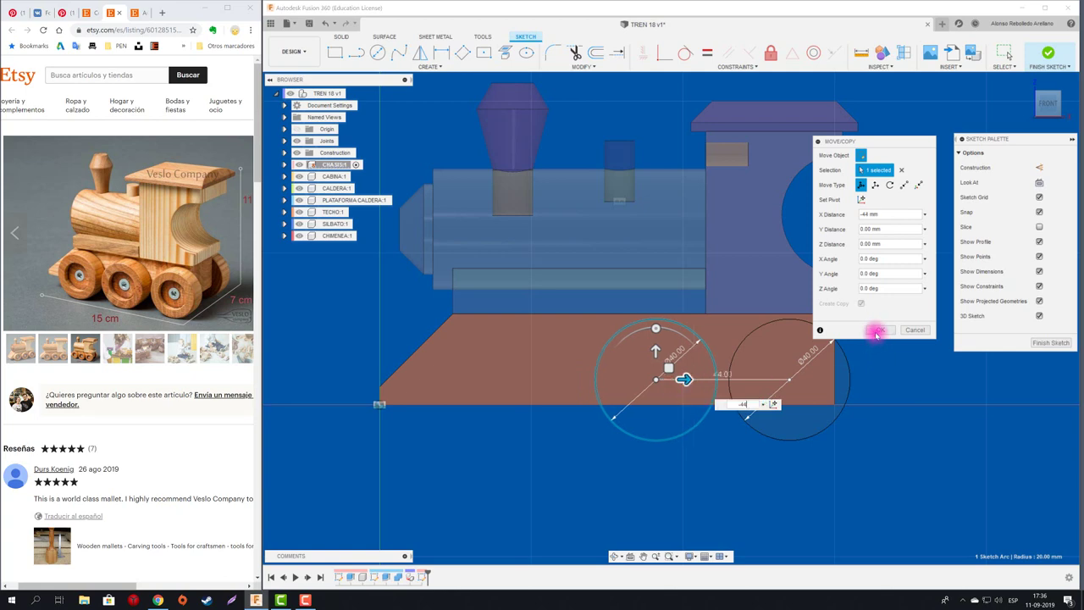
pyautogui.click(880, 329)
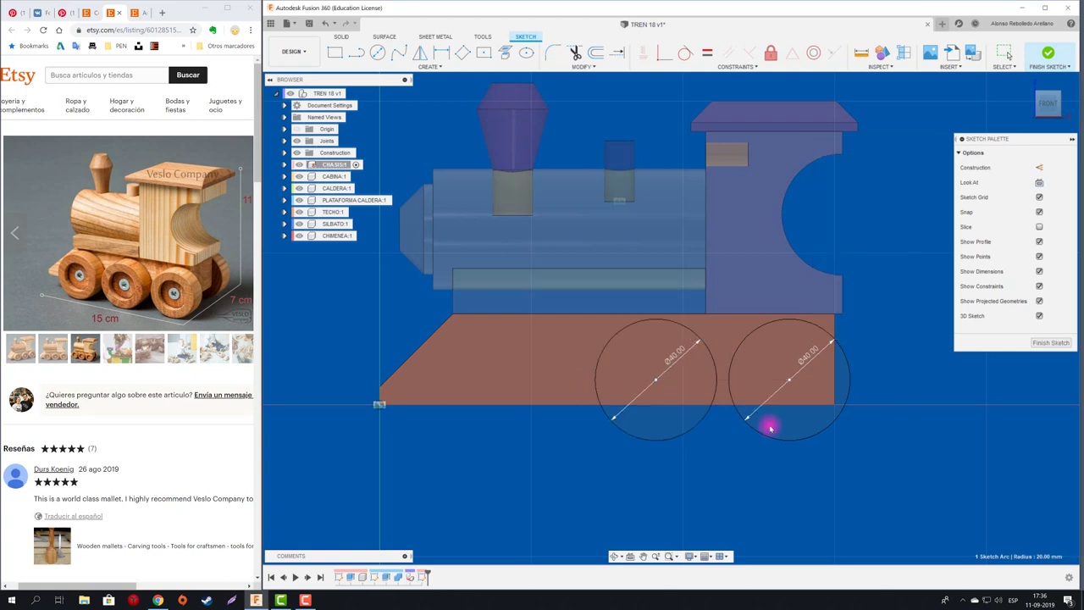
# - Make another copy of the circle offset a further -44 mm to the left
pyautogui.click(661, 442)
pyautogui.press('m')
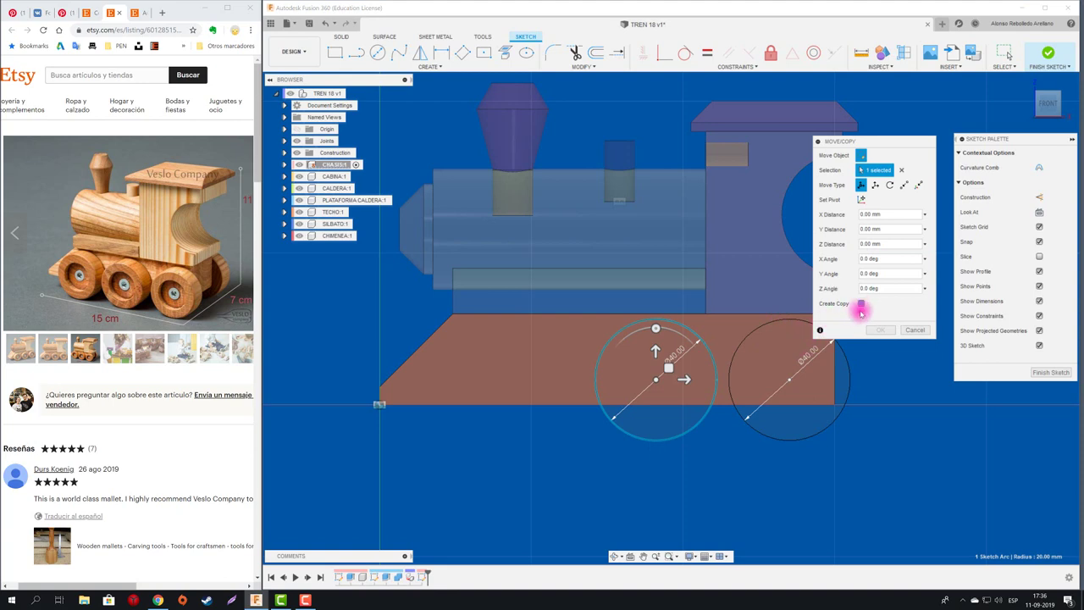
pyautogui.click(861, 307)
pyautogui.moveTo(686, 380); pyautogui.dragTo(552, 381)
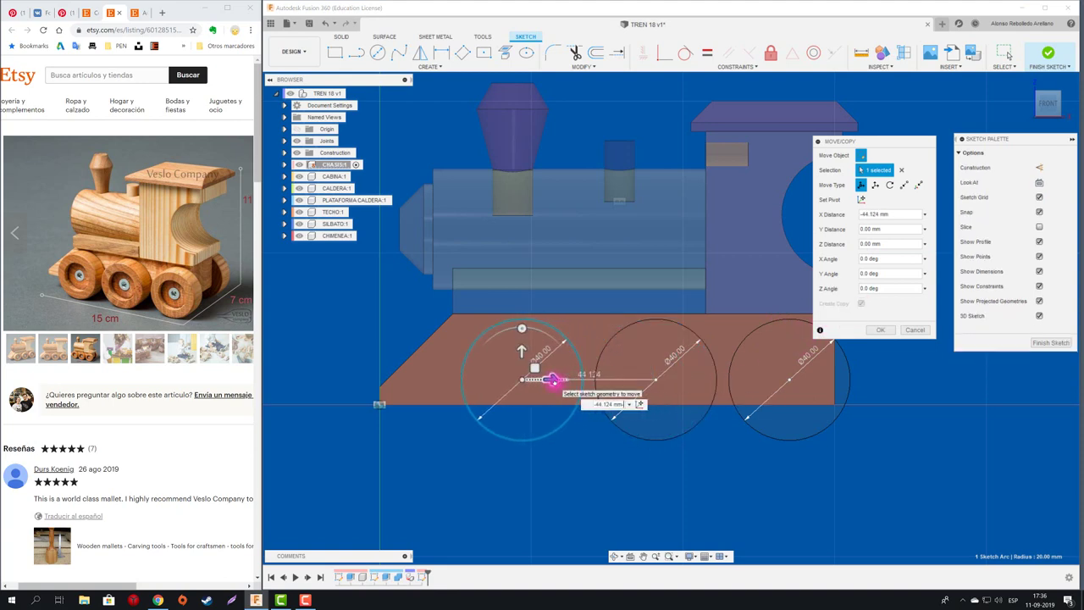
pyautogui.press('Return')
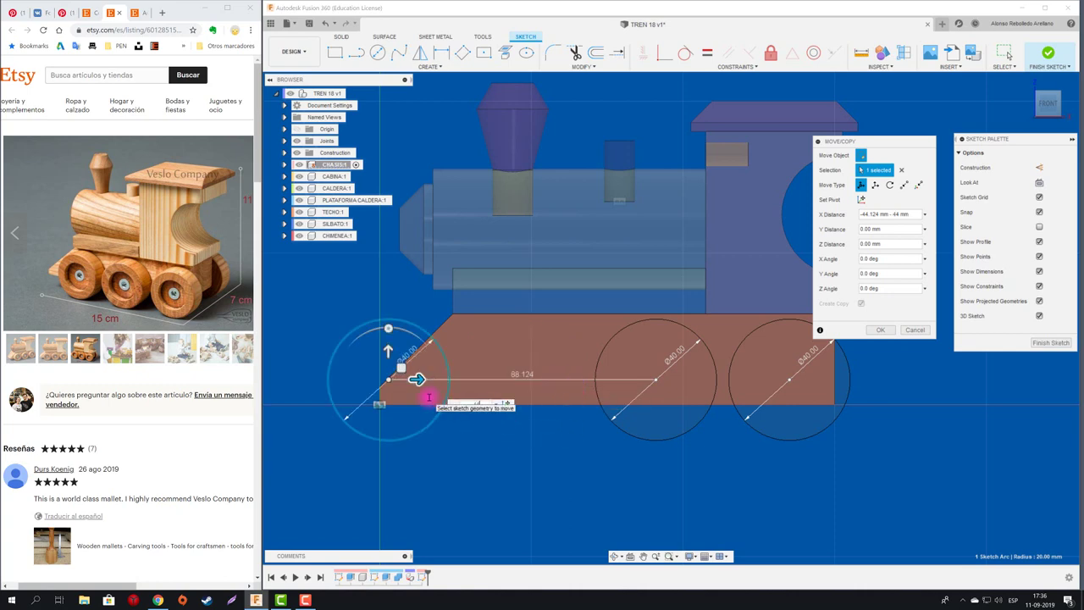
pyautogui.write('-44')
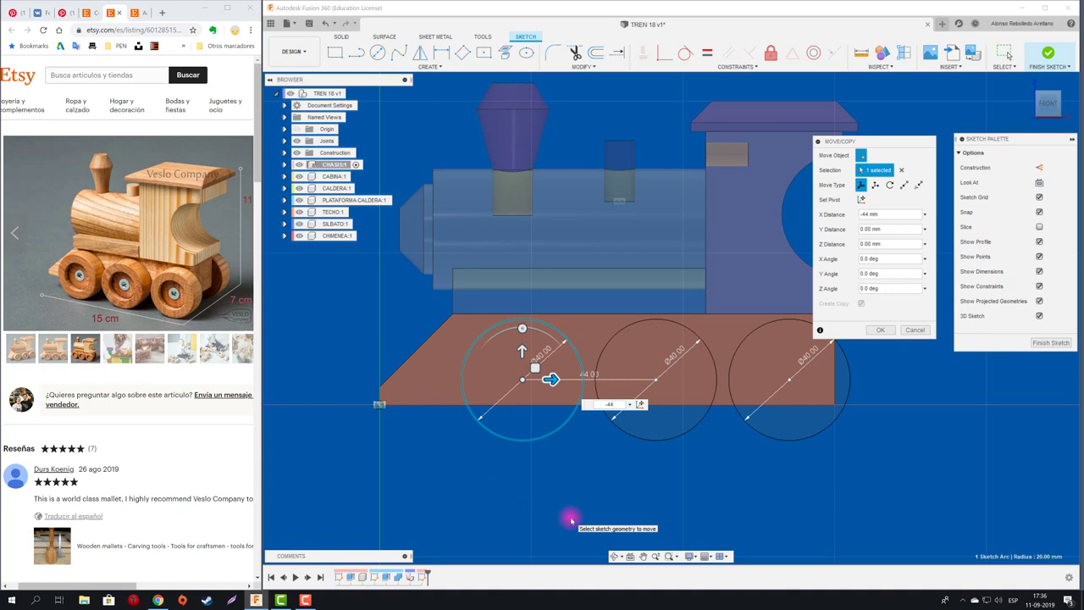
# - Nudge the wheel circles slightly left, drop the middle one from the move, and confirm
pyautogui.click(56, 349)
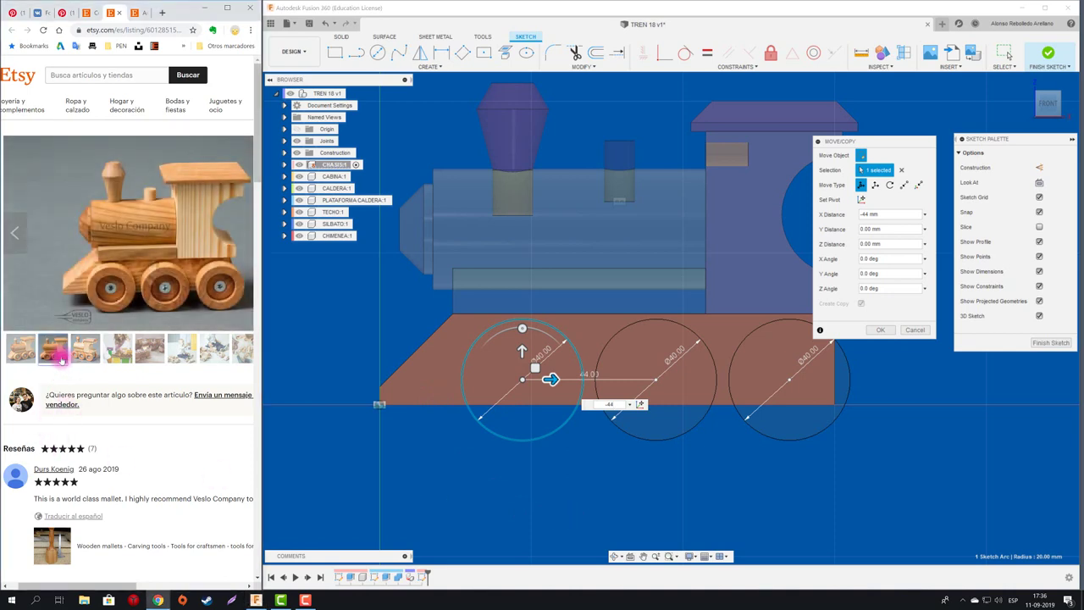
pyautogui.click(552, 381)
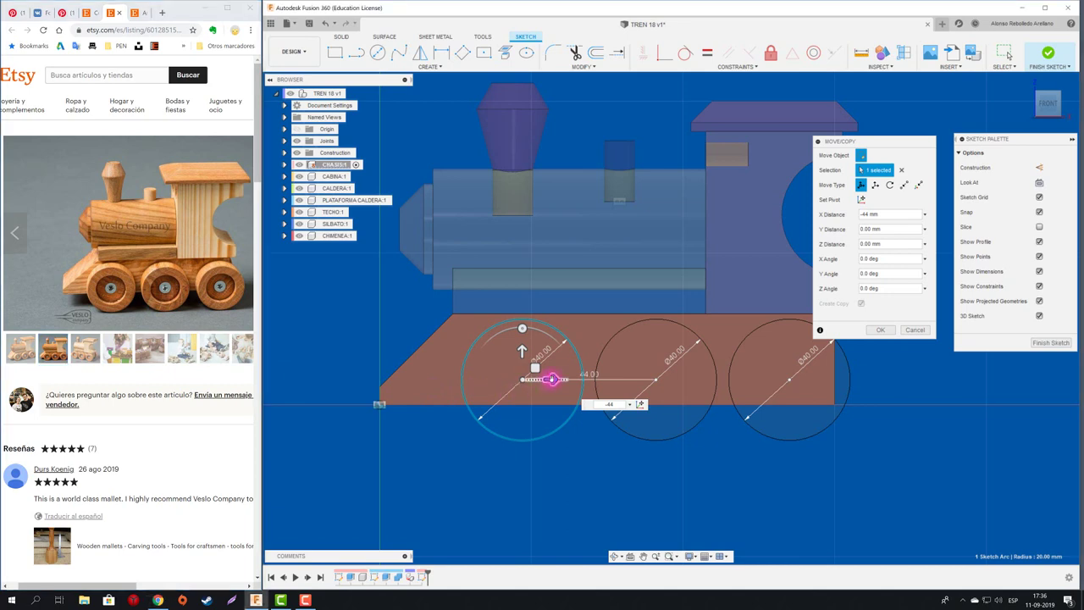
pyautogui.moveTo(552, 380); pyautogui.dragTo(523, 378)
pyautogui.click(655, 438)
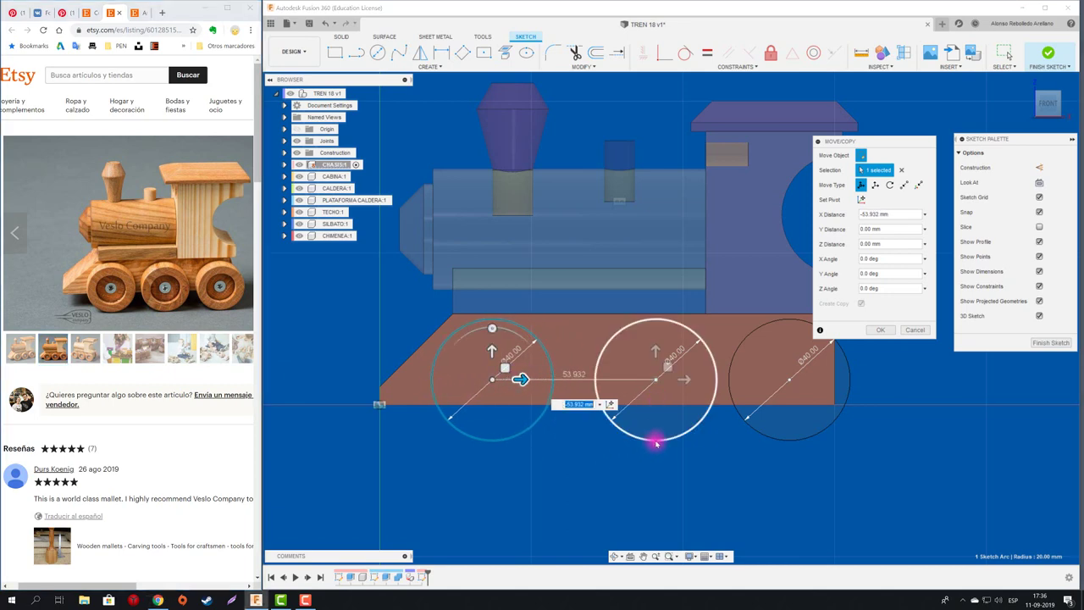
pyautogui.moveTo(684, 381); pyautogui.dragTo(659, 378)
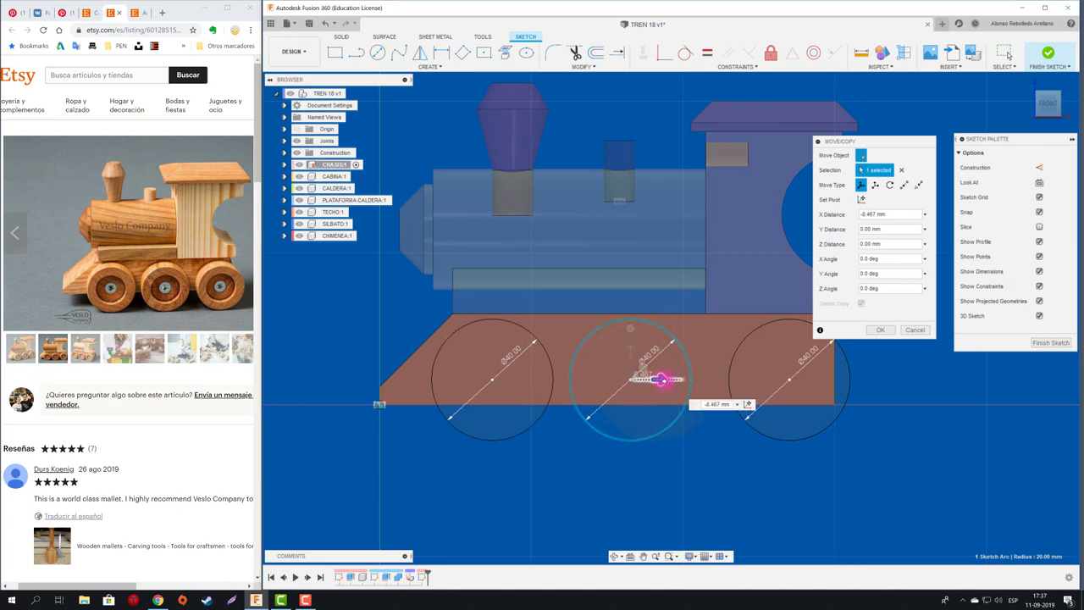
pyautogui.click(764, 438)
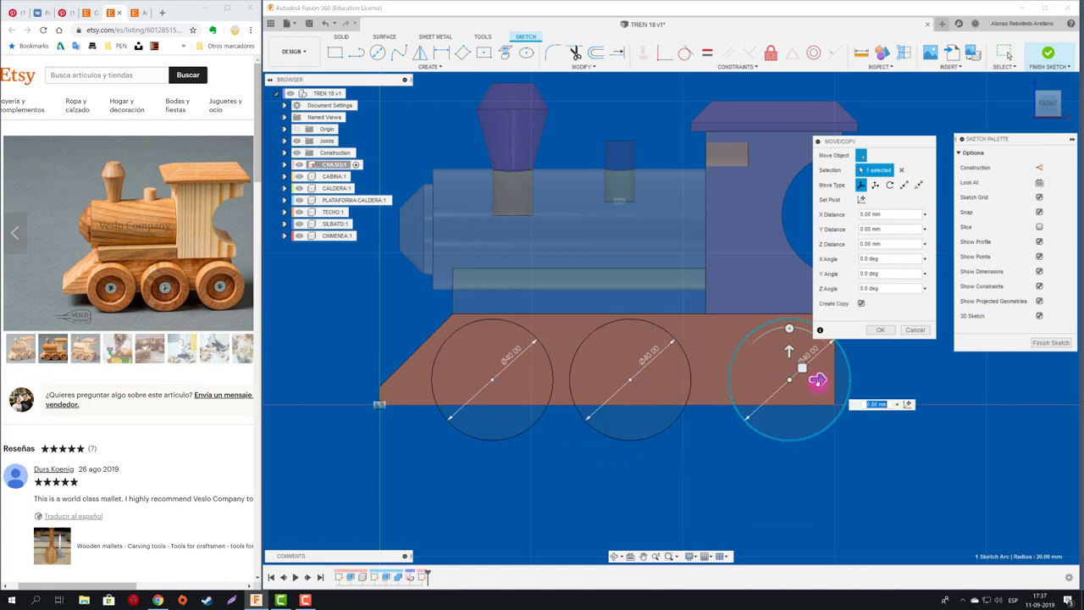
pyautogui.moveTo(818, 380); pyautogui.dragTo(805, 380)
pyautogui.moveTo(730, 455); pyautogui.dragTo(657, 484, button='middle')
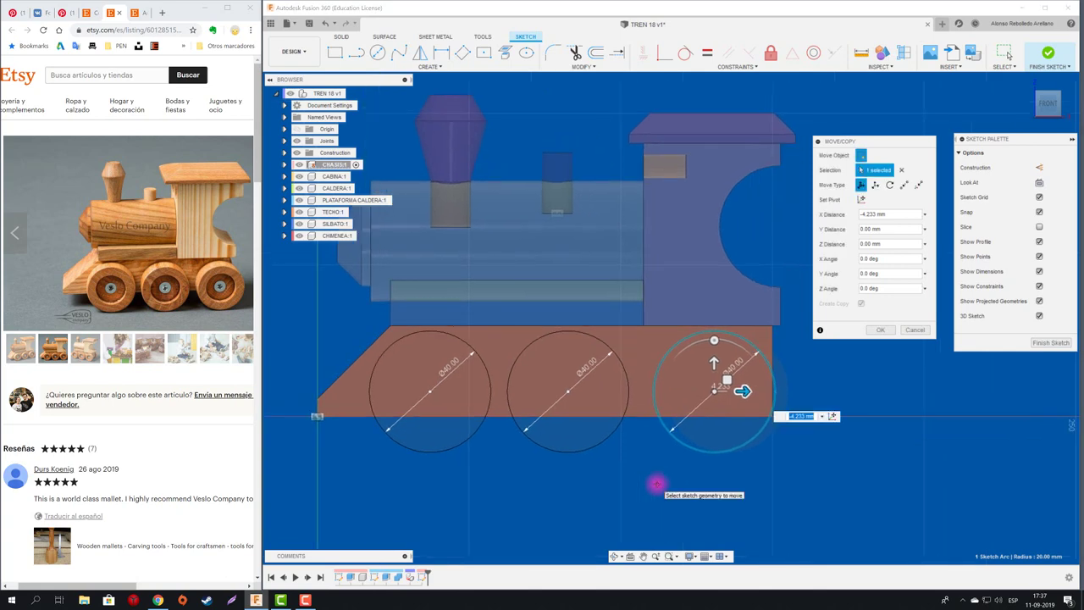
pyautogui.click(543, 446)
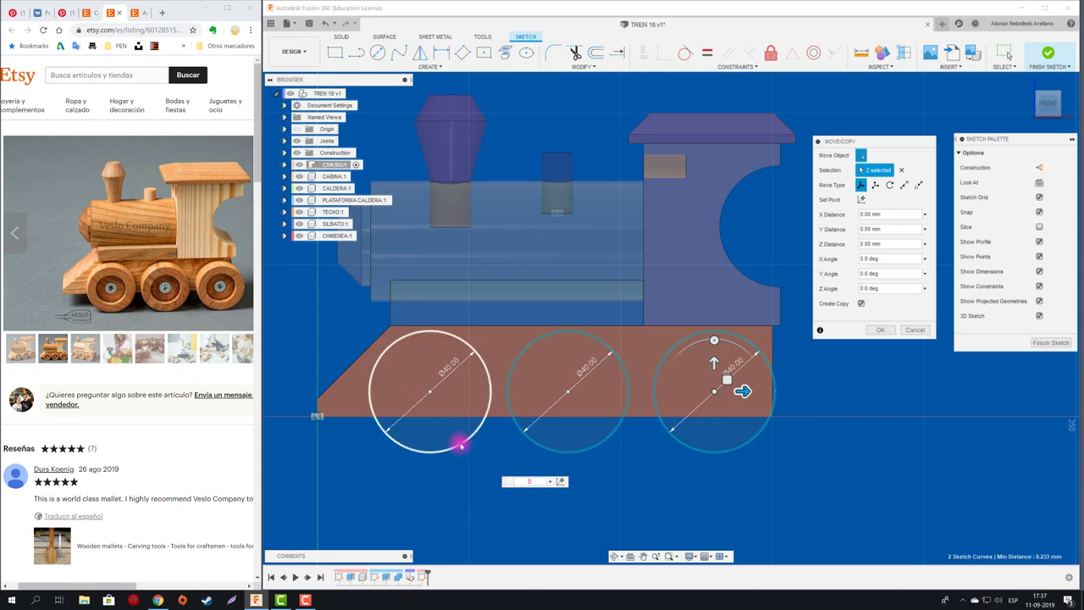
pyautogui.click(532, 441)
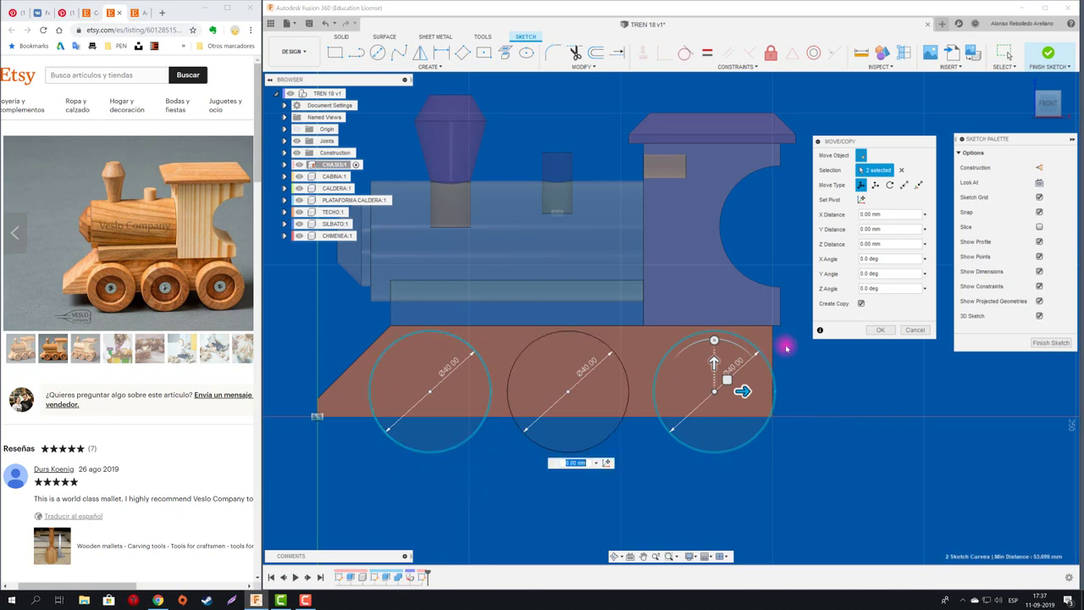
pyautogui.click(878, 330)
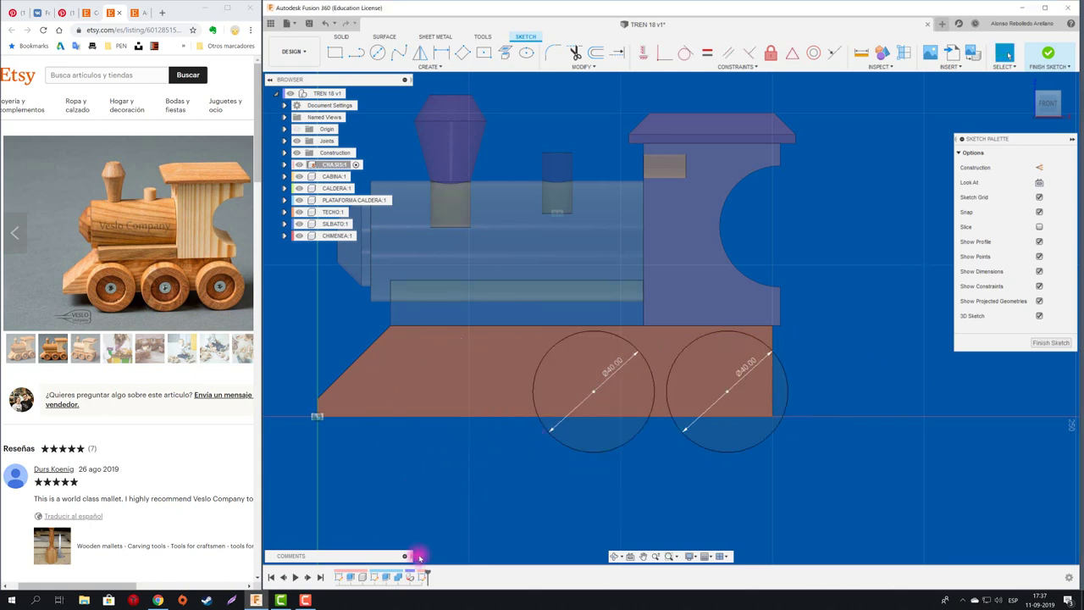
# - Remove the extra circle and move the remaining one -100 mm toward the chassis front
pyautogui.hotkey('ctrl', 'z')
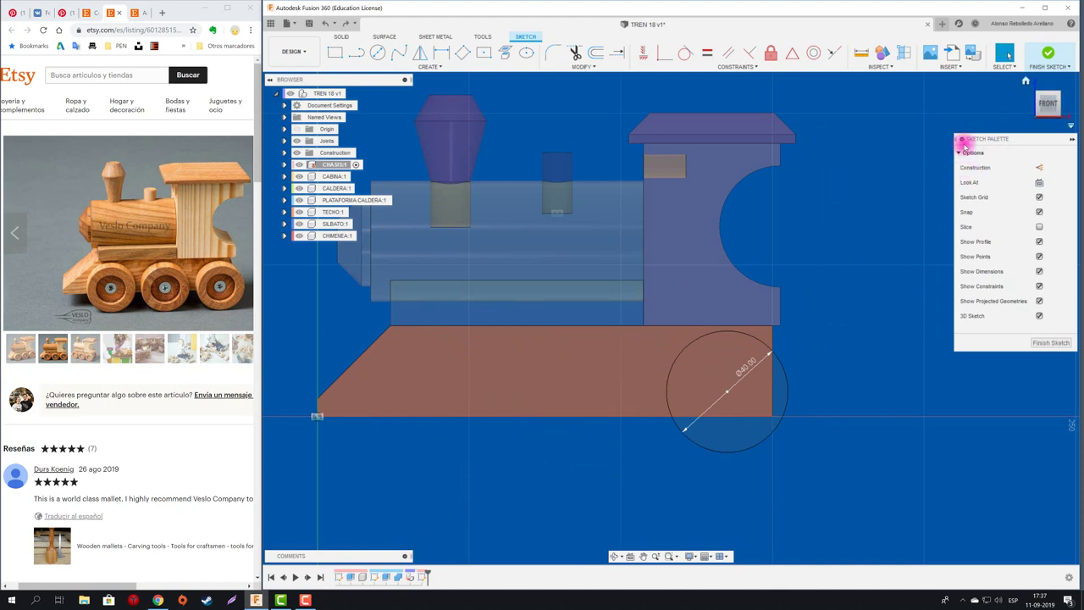
pyautogui.click(786, 381)
pyautogui.press('m')
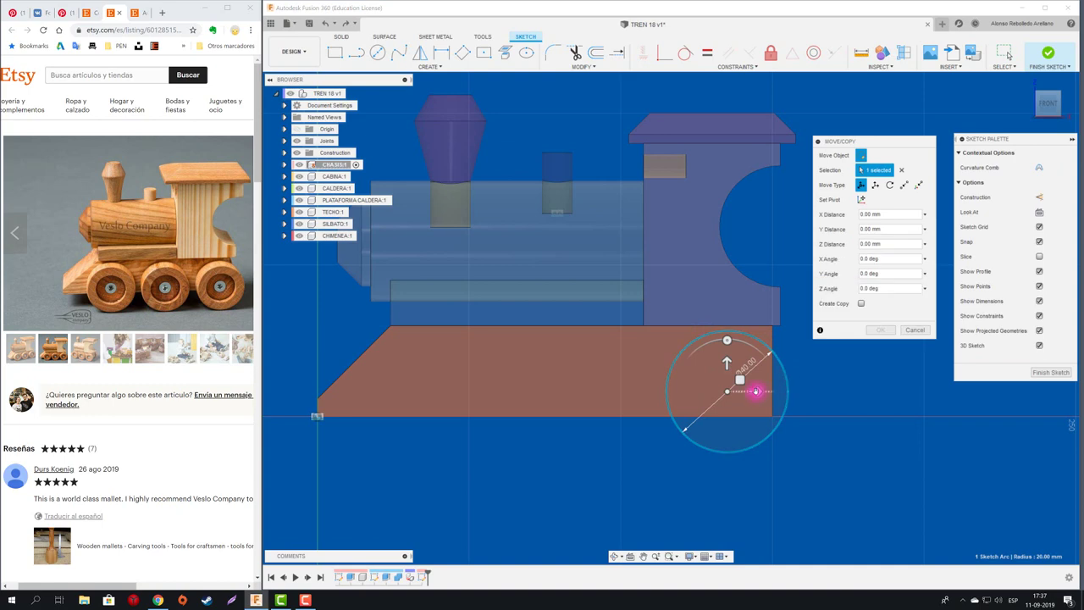
pyautogui.moveTo(757, 388)
pyautogui.mouseDown()
pyautogui.moveTo(426, 389)
pyautogui.moveTo(453, 390)
pyautogui.mouseUp()
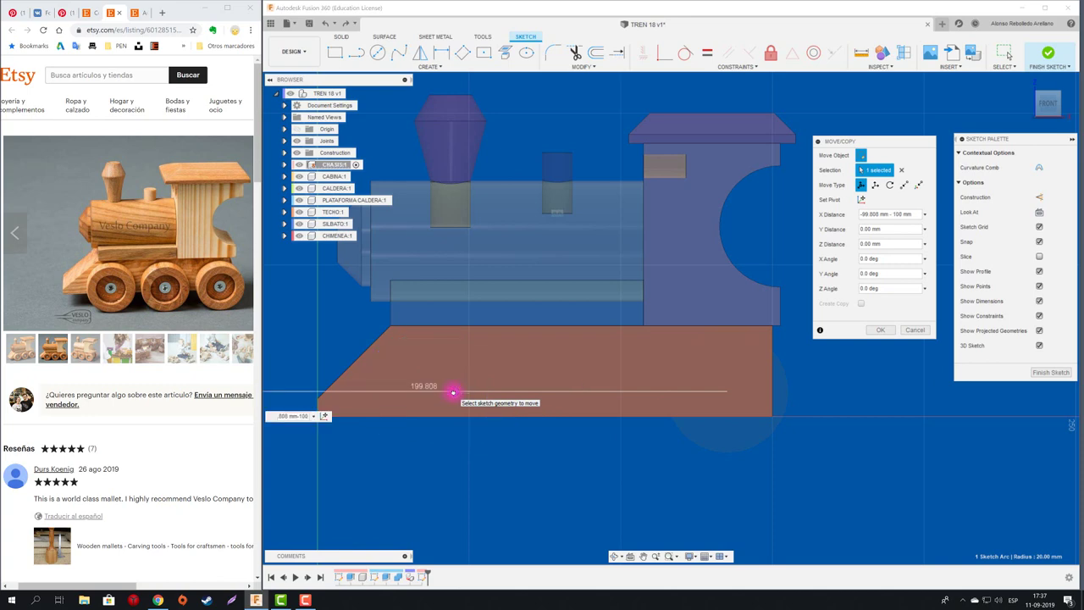
pyautogui.press('BackSpace')
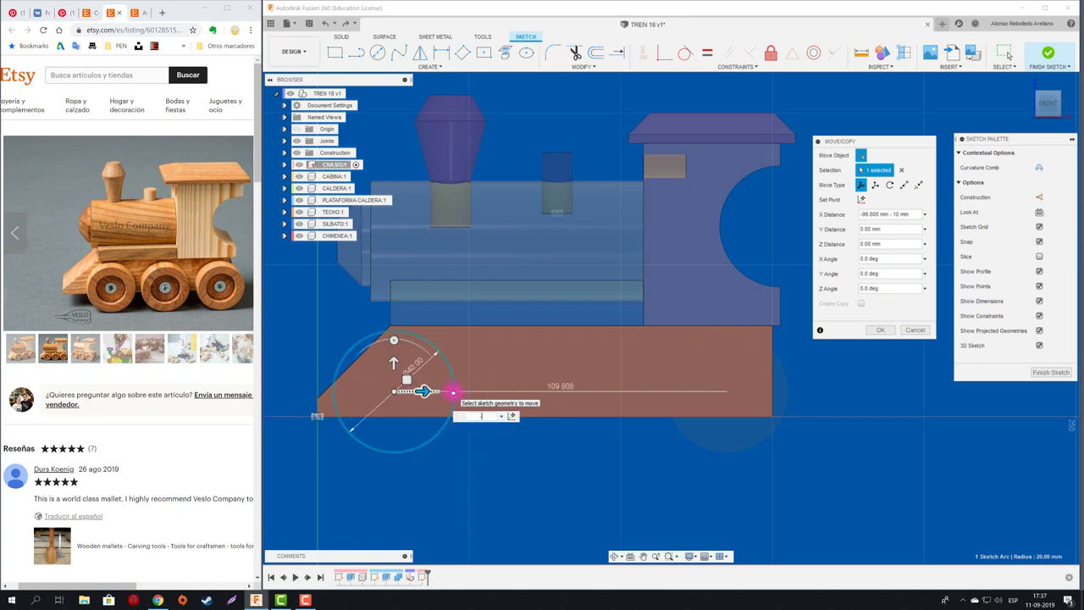
pyautogui.press('Return')
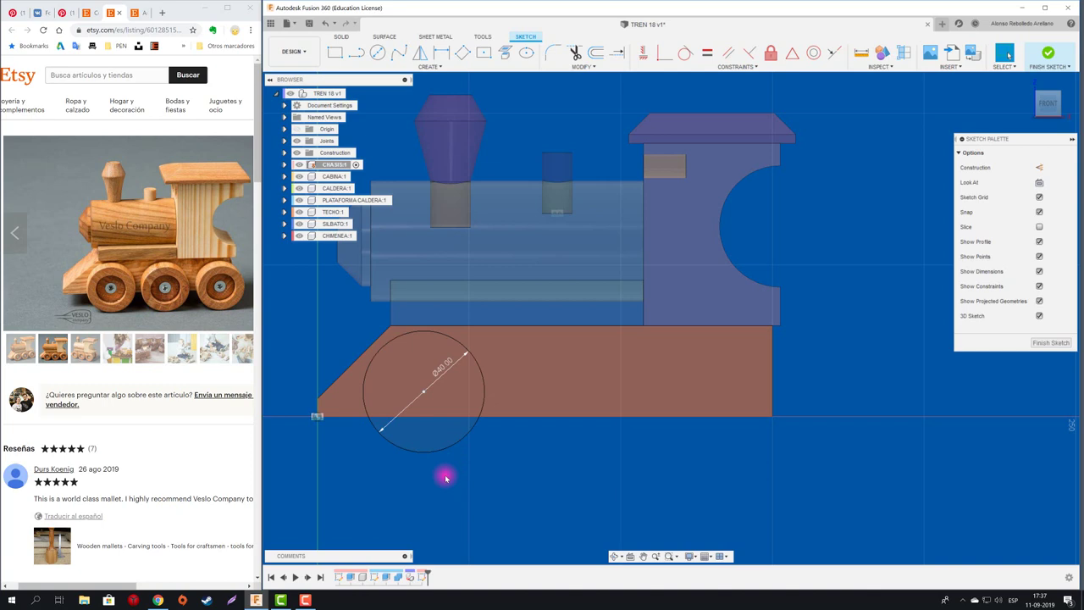
pyautogui.keyDown('shift'); pyautogui.moveTo(447, 477); pyautogui.dragTo(476, 443, button='middle'); pyautogui.keyUp('shift')
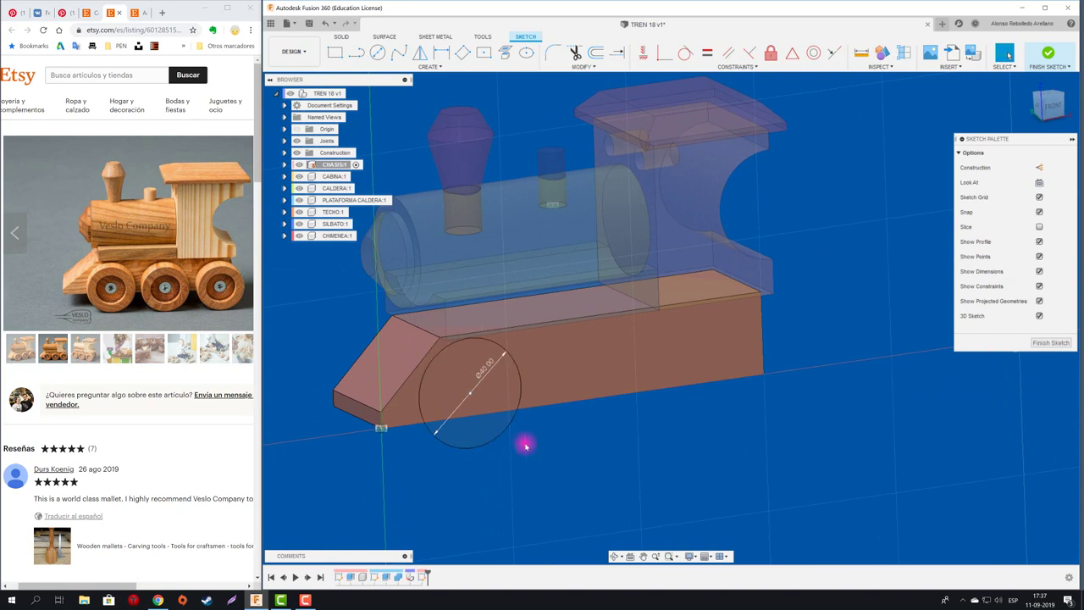
# - Convert the wheel circle to construction geometry and finish the sketch
pyautogui.click(478, 448)
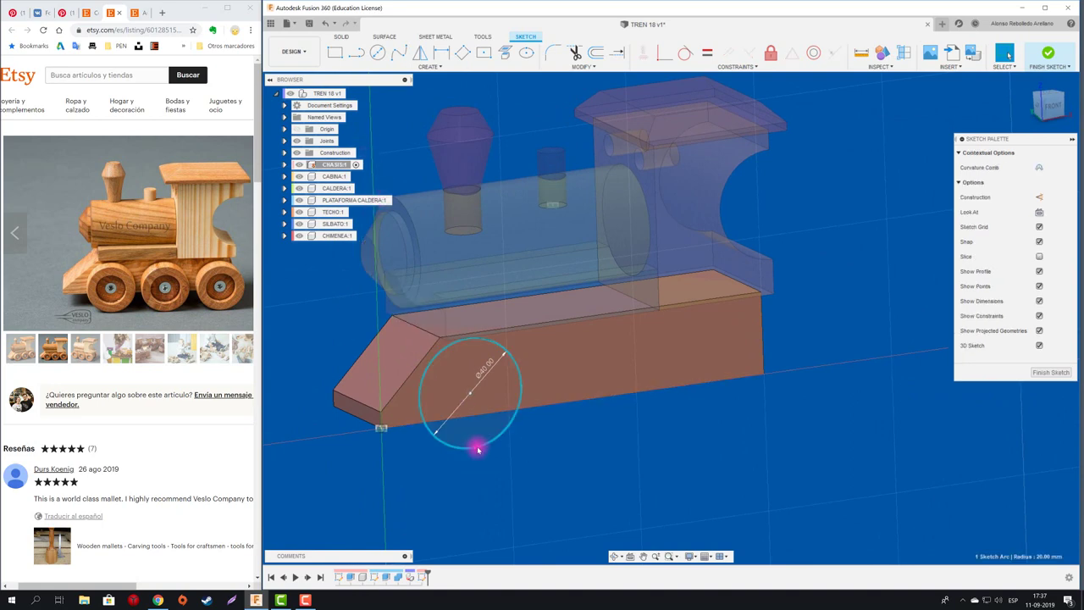
pyautogui.click(1044, 197)
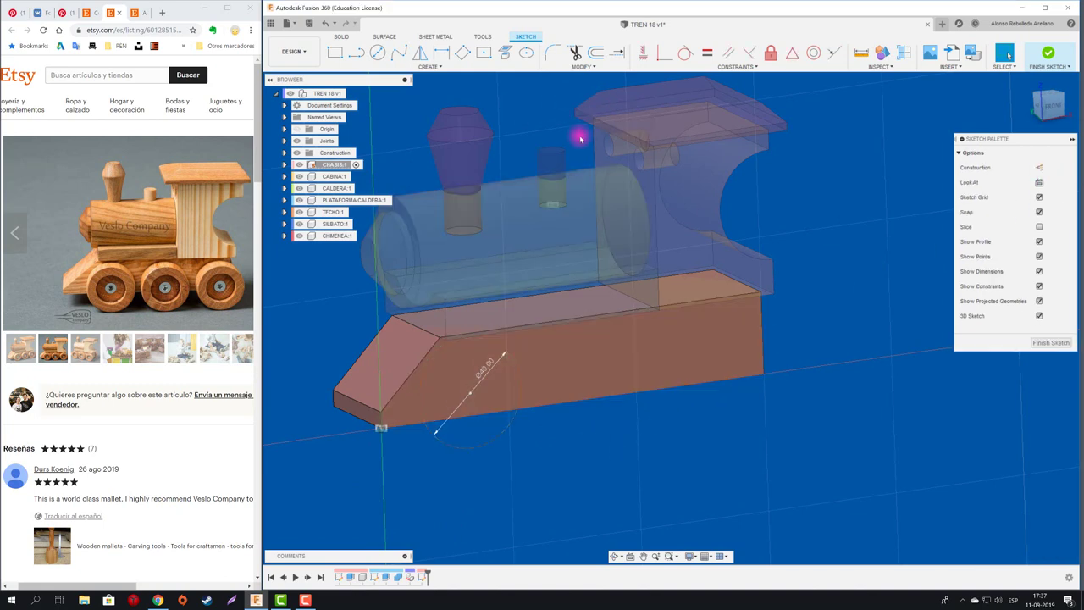
pyautogui.click(1047, 53)
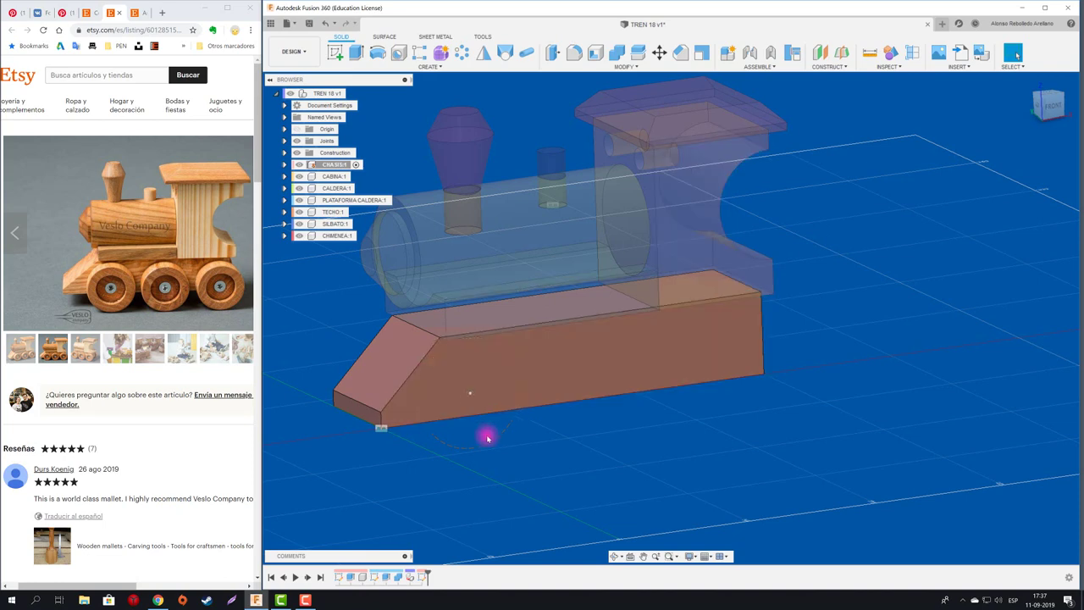
# - Maximize the window, activate TREN 18 and create a new component named RUEDA
pyautogui.scroll(2, 564, 453)
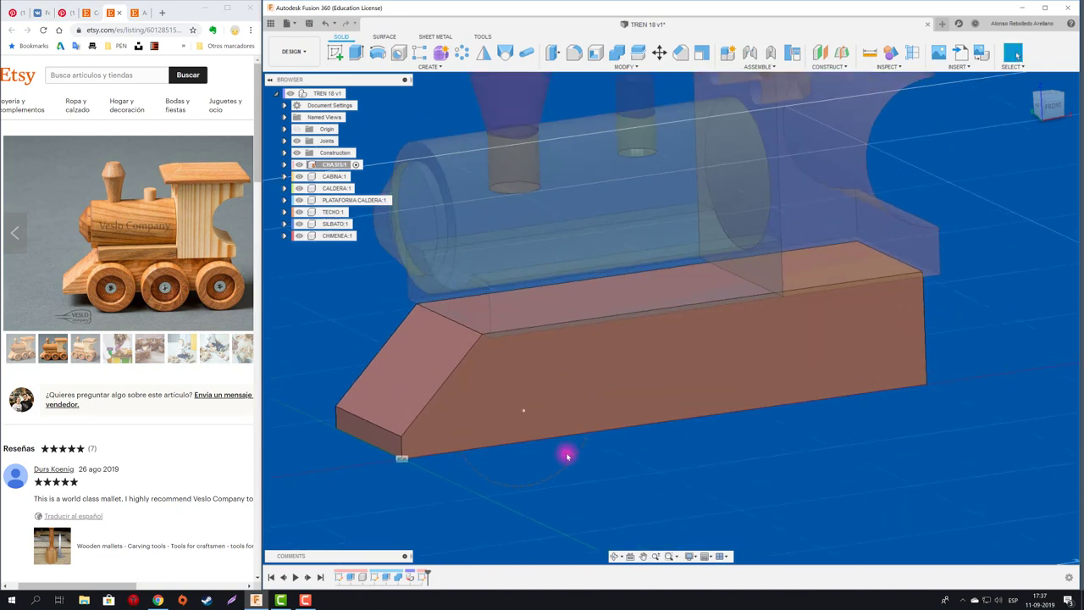
pyautogui.scroll(-3, 564, 452)
pyautogui.moveTo(628, 468); pyautogui.dragTo(544, 411, button='middle')
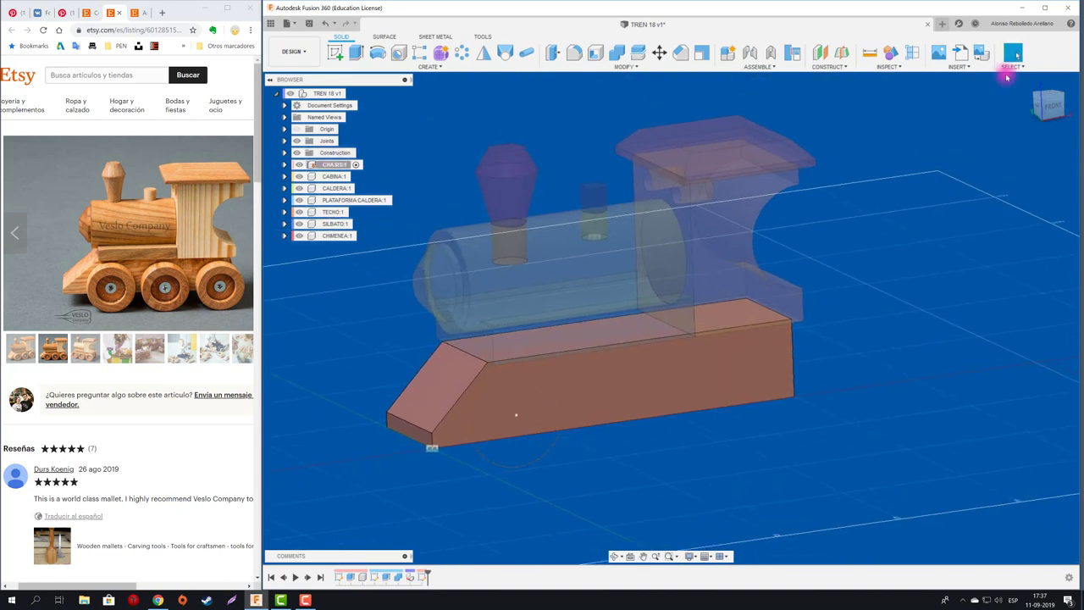
pyautogui.click(1046, 12)
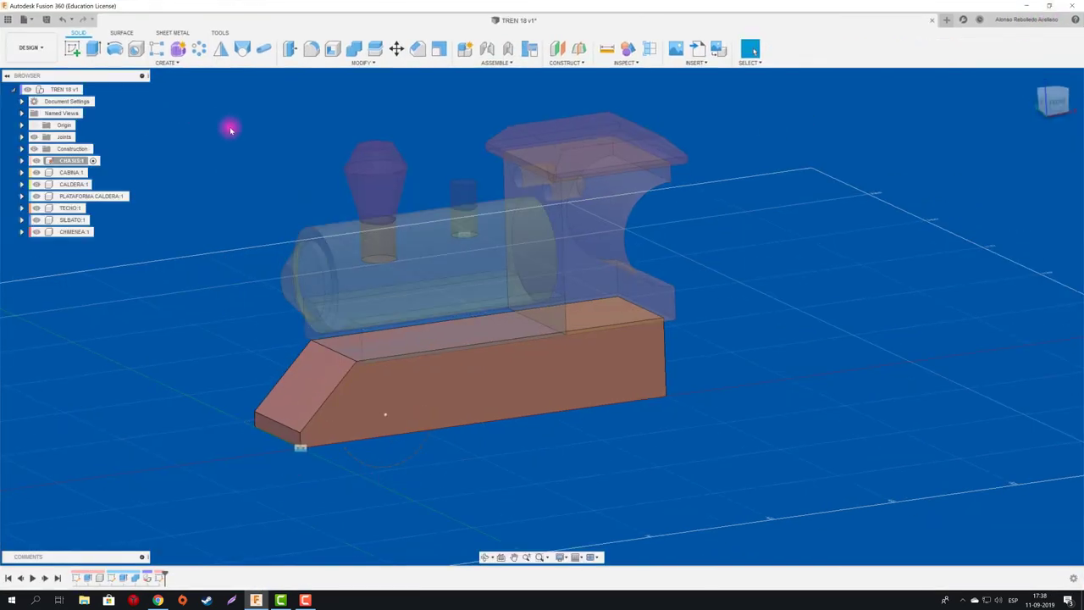
pyautogui.click(69, 90)
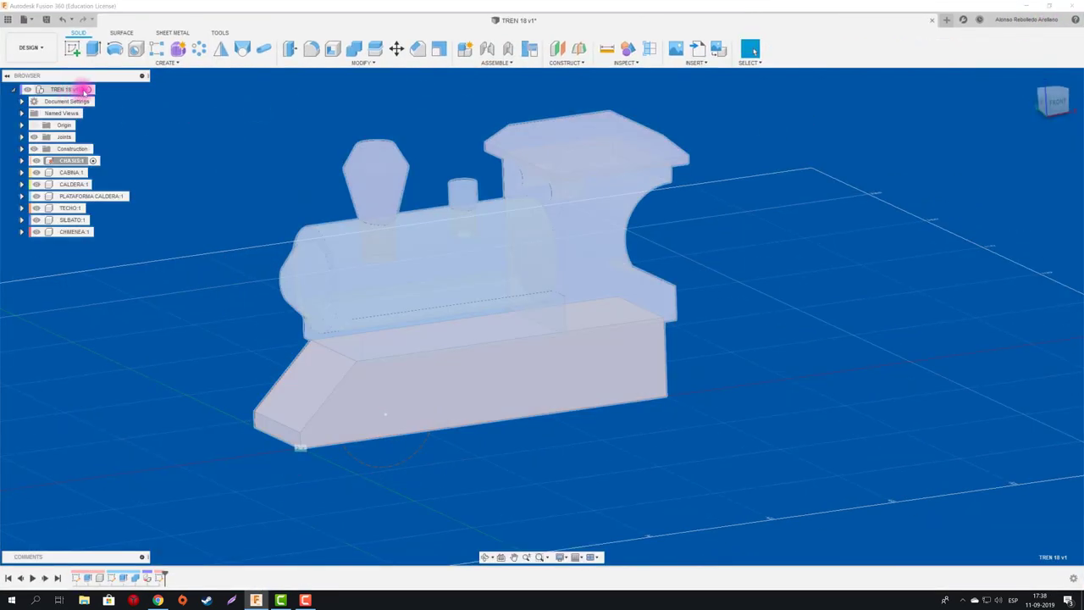
pyautogui.click(87, 90)
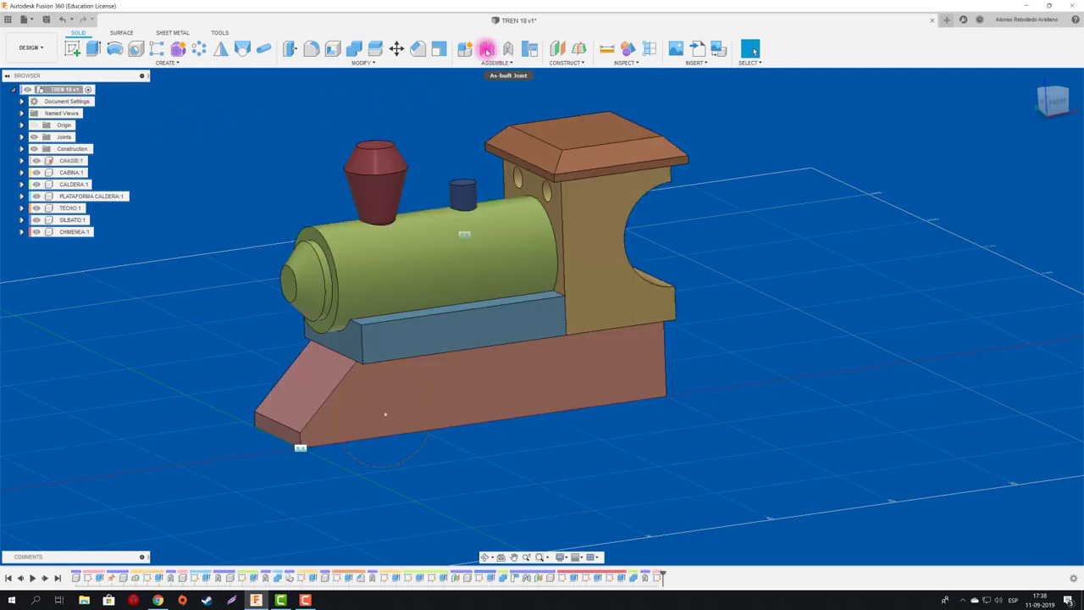
pyautogui.click(463, 48)
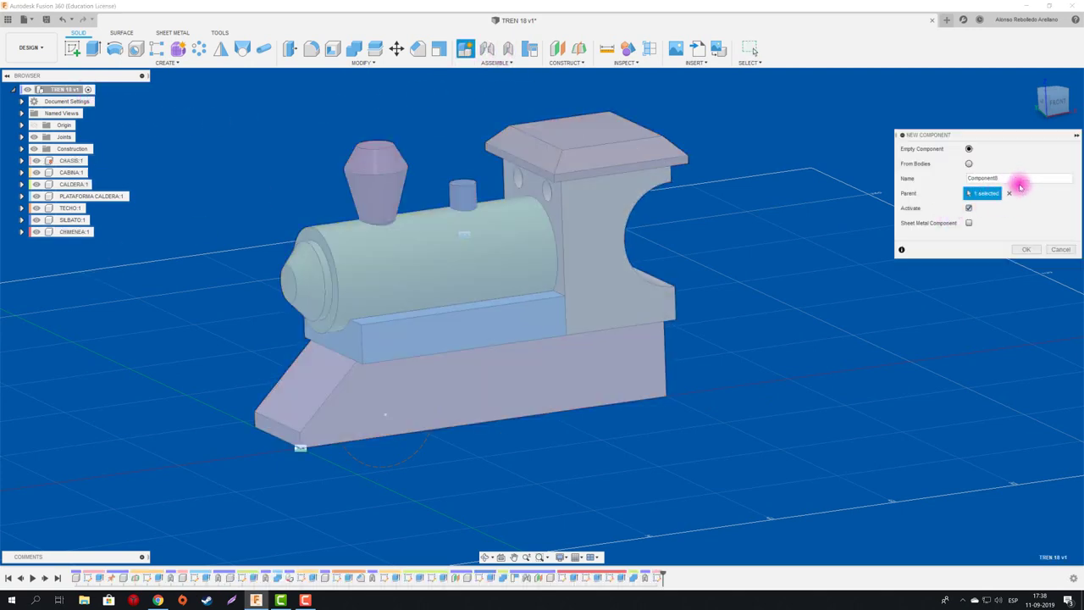
pyautogui.moveTo(1019, 186); pyautogui.dragTo(896, 184)
pyautogui.write('RUEDA')
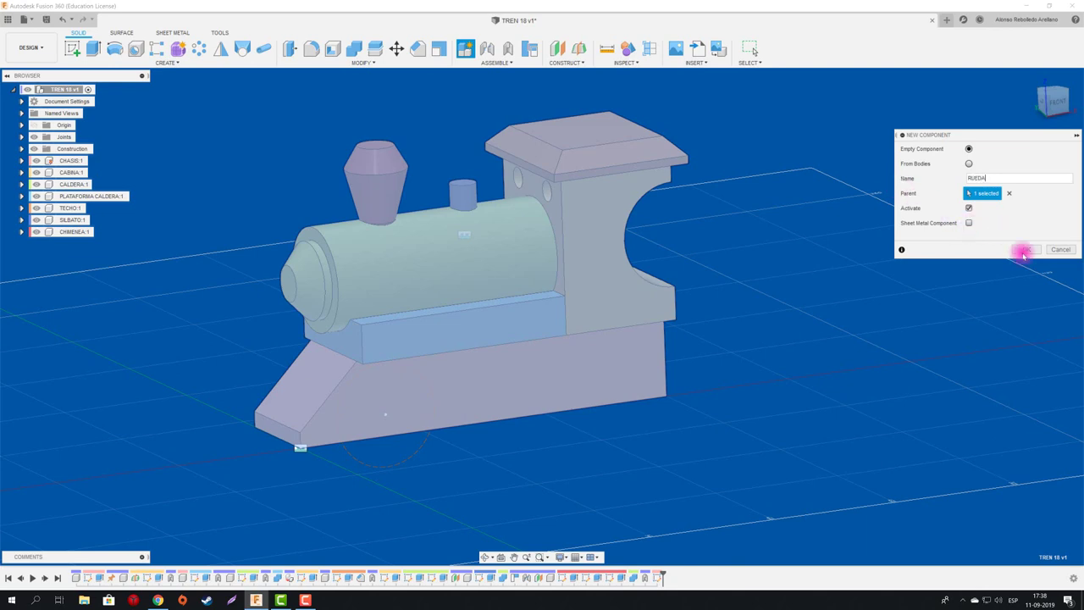
pyautogui.click(1025, 249)
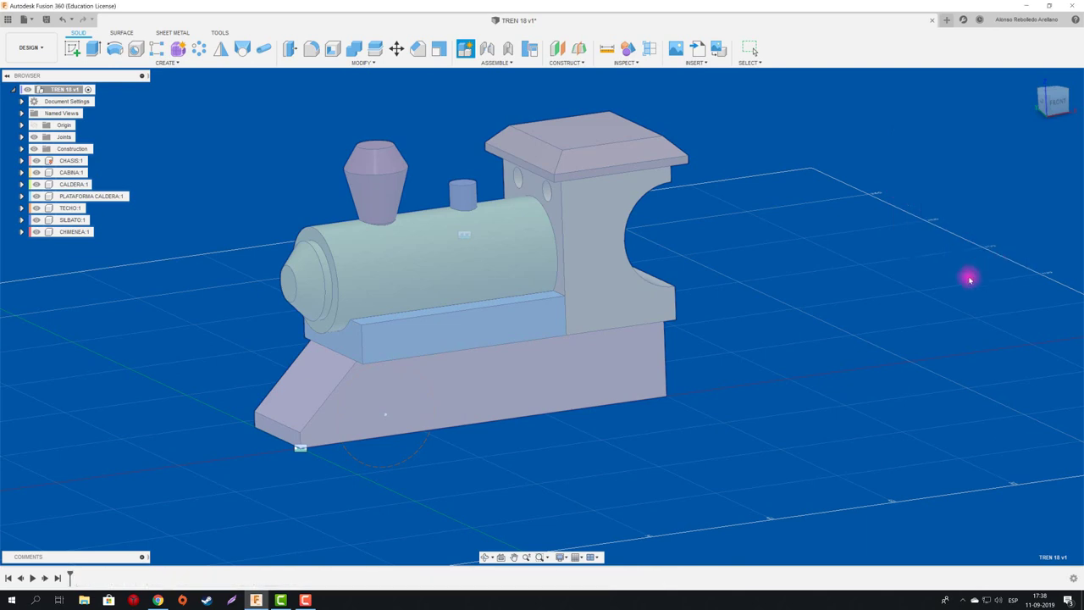
# - Begin a new sketch on the chassis side face
pyautogui.click(72, 48)
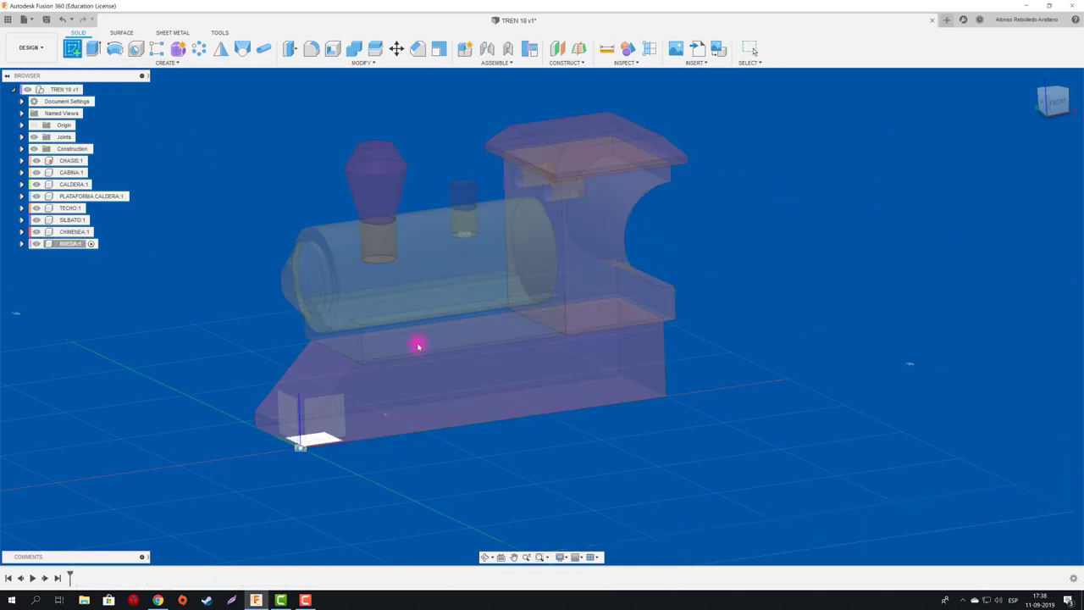
pyautogui.click(516, 393)
pyautogui.press('c')
pyautogui.click(398, 322)
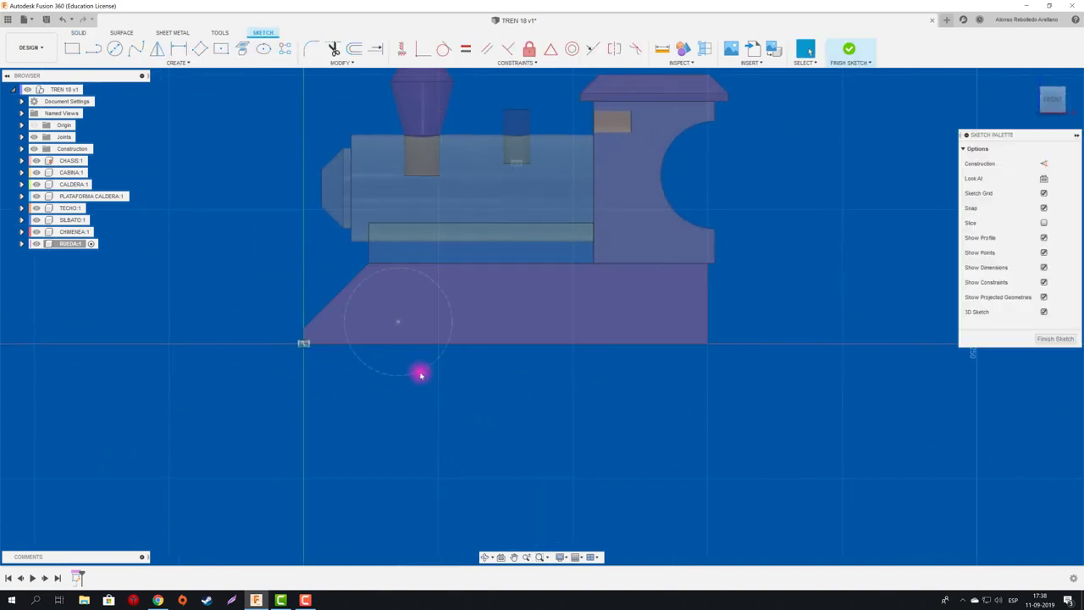
# - Finish the empty wheel sketch, expand CHASIS:1's sketches and activate CHASIS:1
pyautogui.click(115, 49)
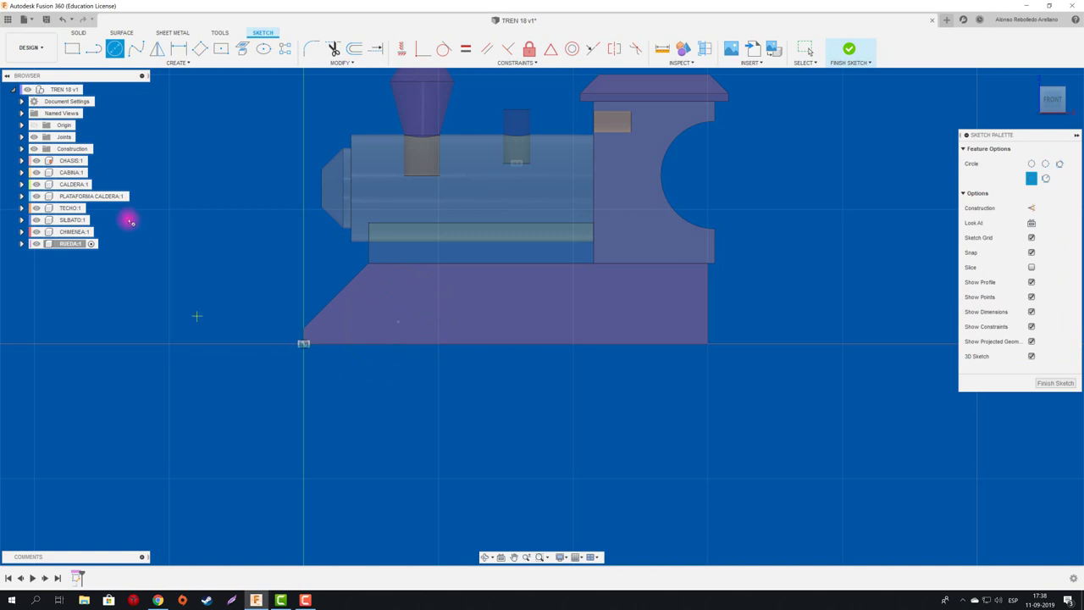
pyautogui.click(22, 160)
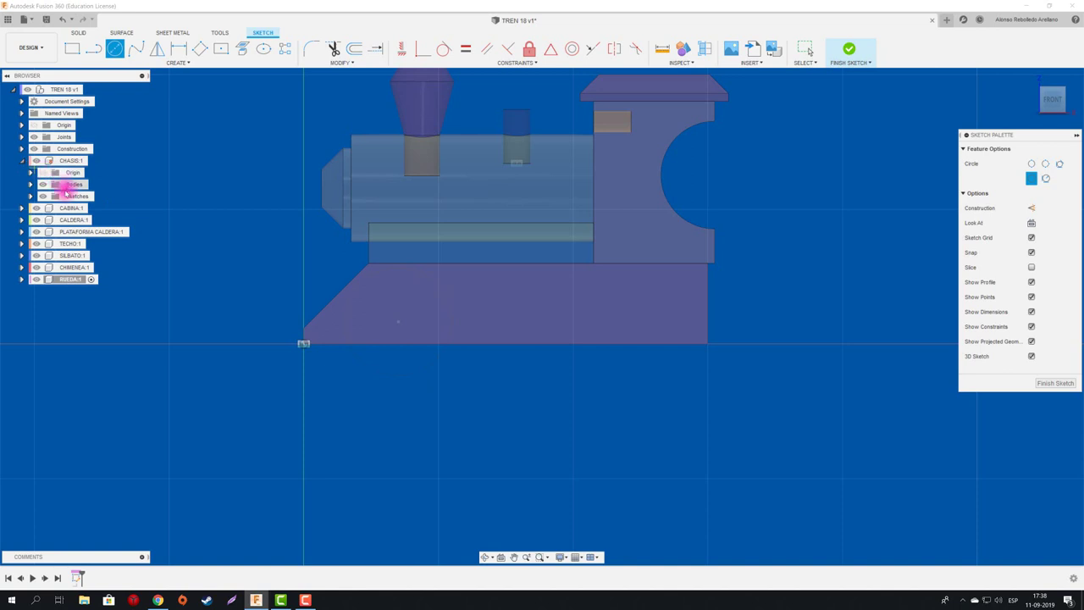
pyautogui.click(31, 196)
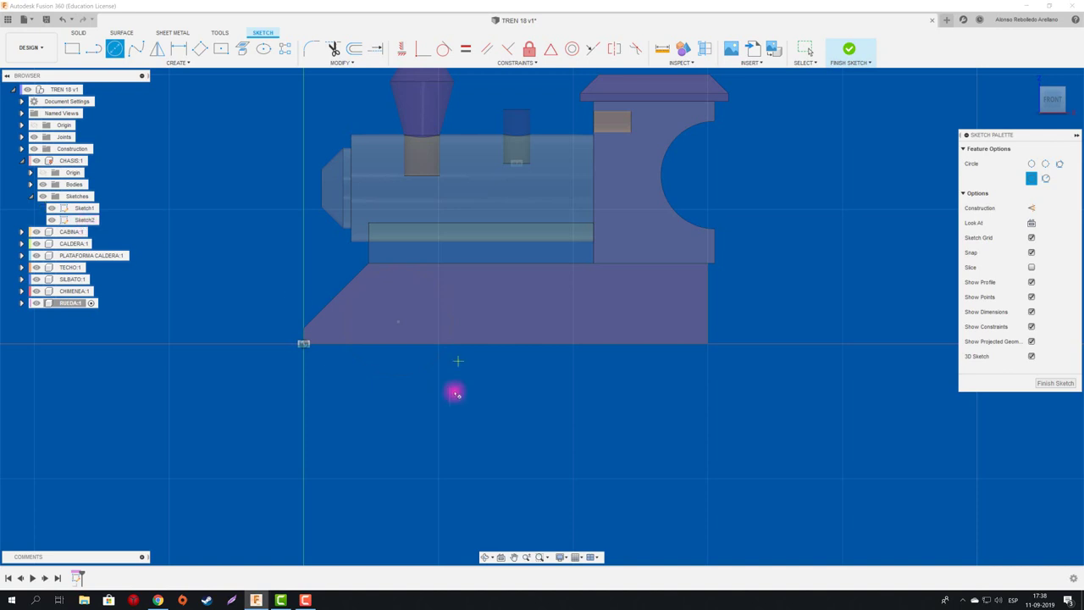
pyautogui.click(1059, 392)
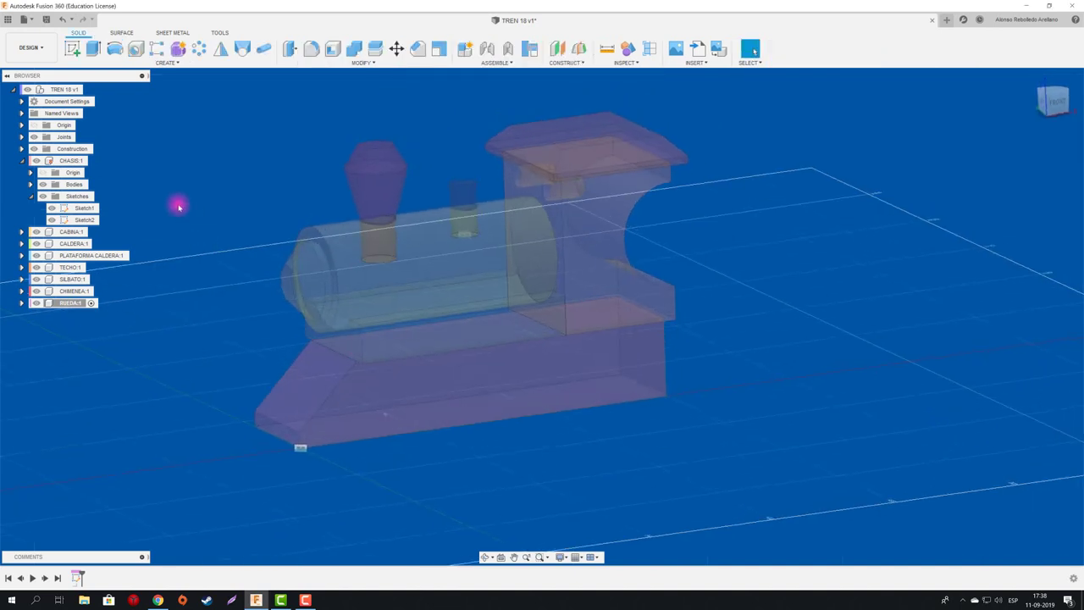
pyautogui.click(98, 222)
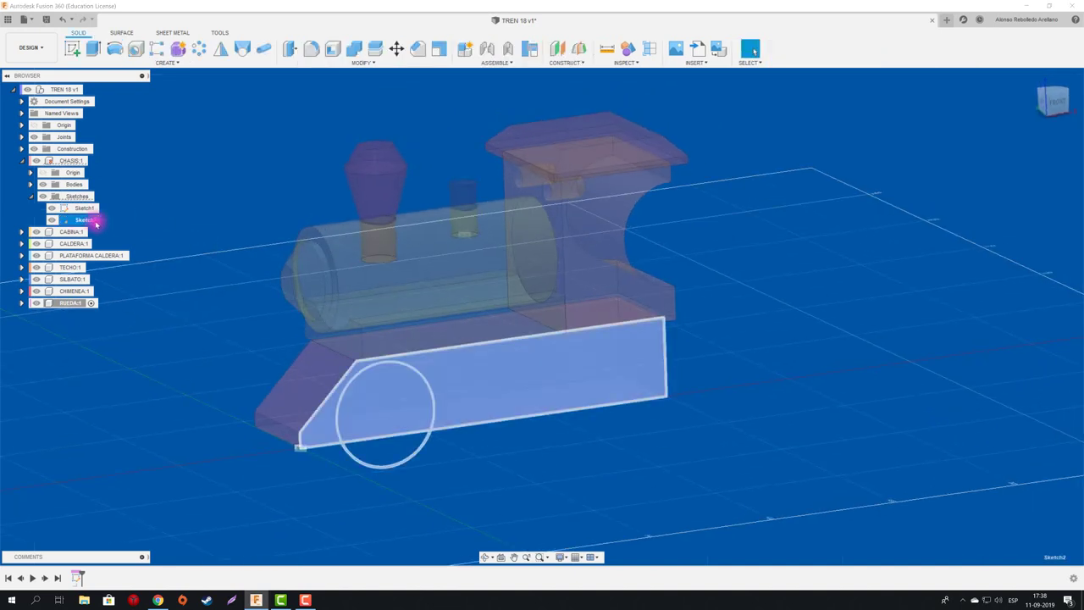
pyautogui.rightClick(96, 223)
pyautogui.click(145, 213)
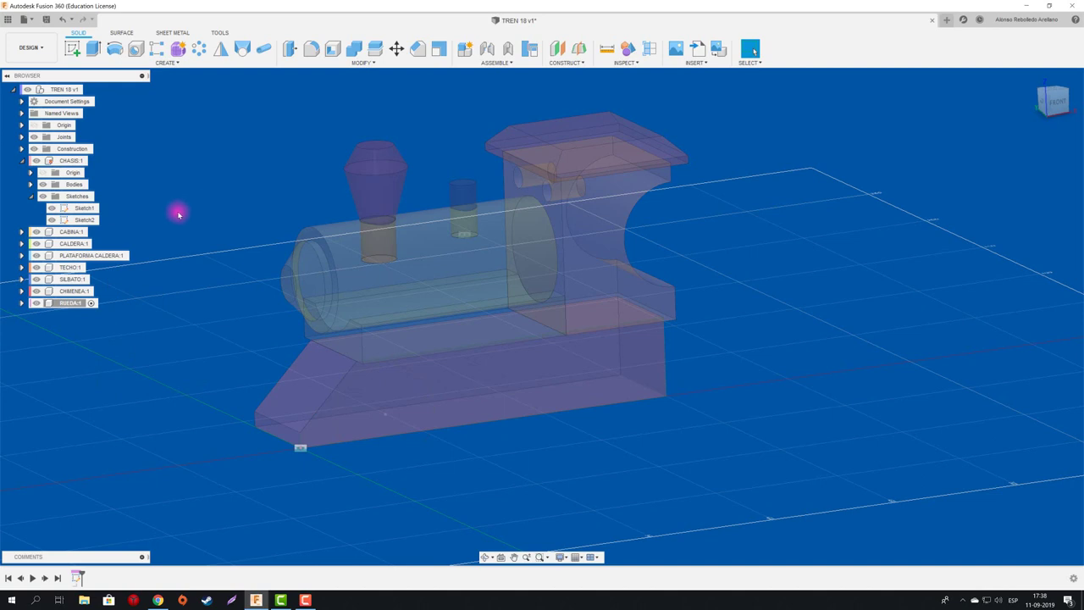
pyautogui.click(93, 160)
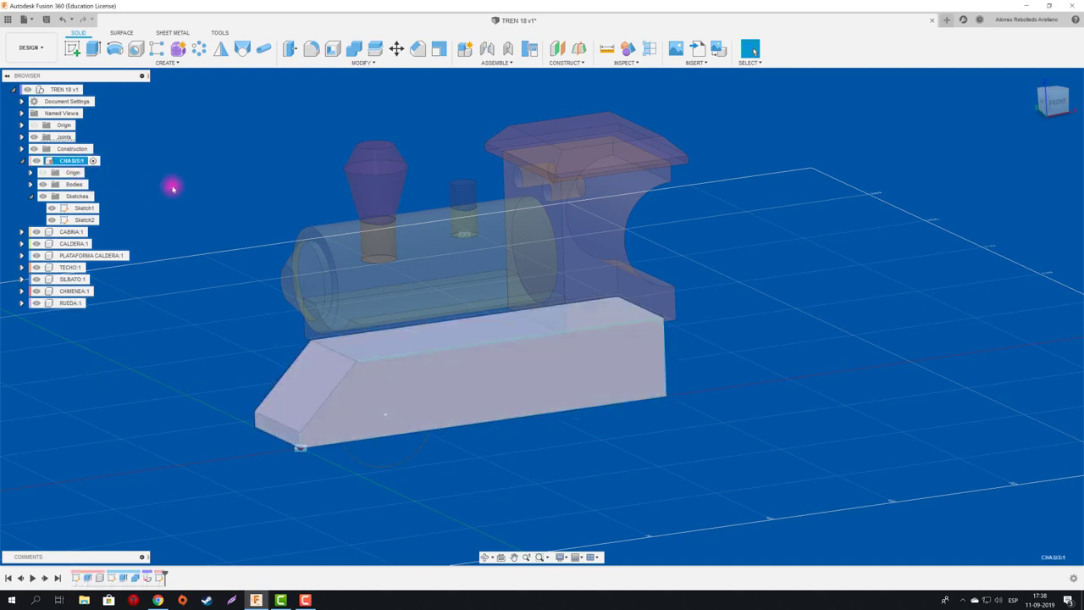
pyautogui.click(171, 188)
pyautogui.click(93, 222)
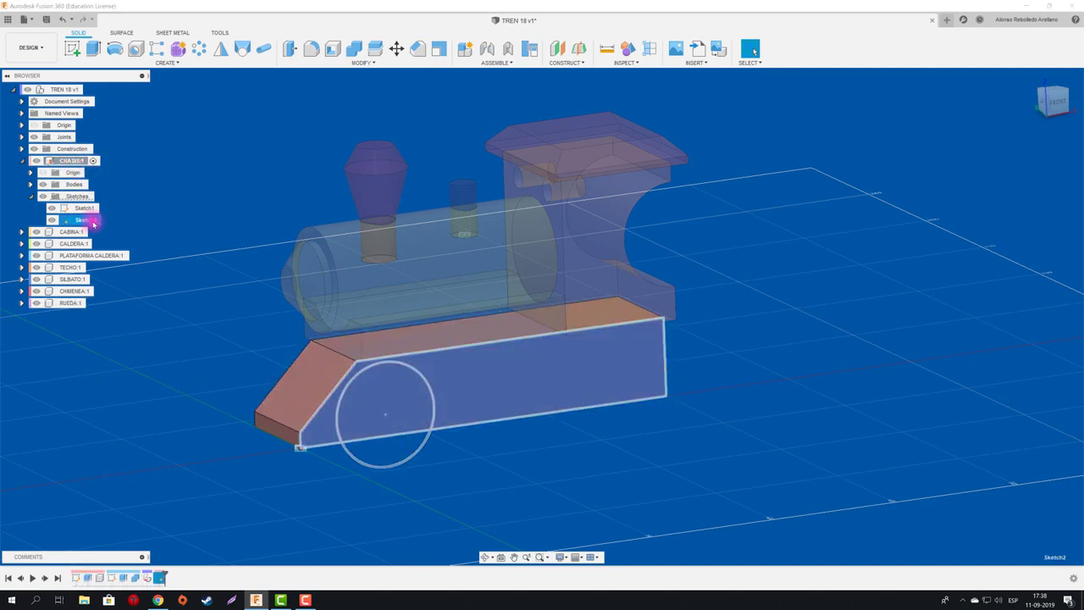
pyautogui.click(165, 217)
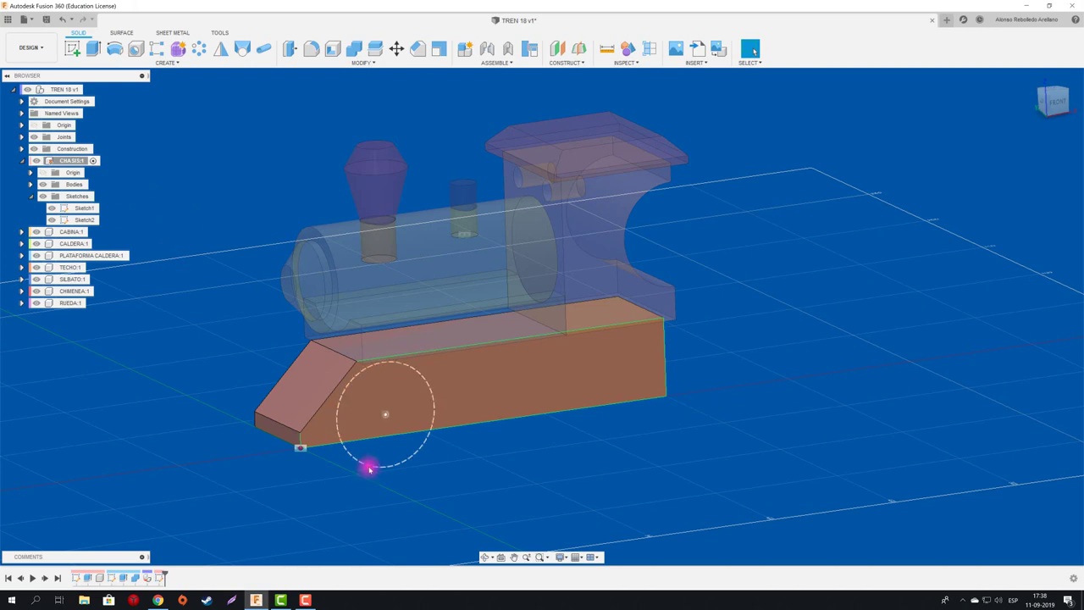
# - Sketch on the chassis side face and make the 20 mm circle construction geometry
pyautogui.click(73, 52)
pyautogui.click(426, 412)
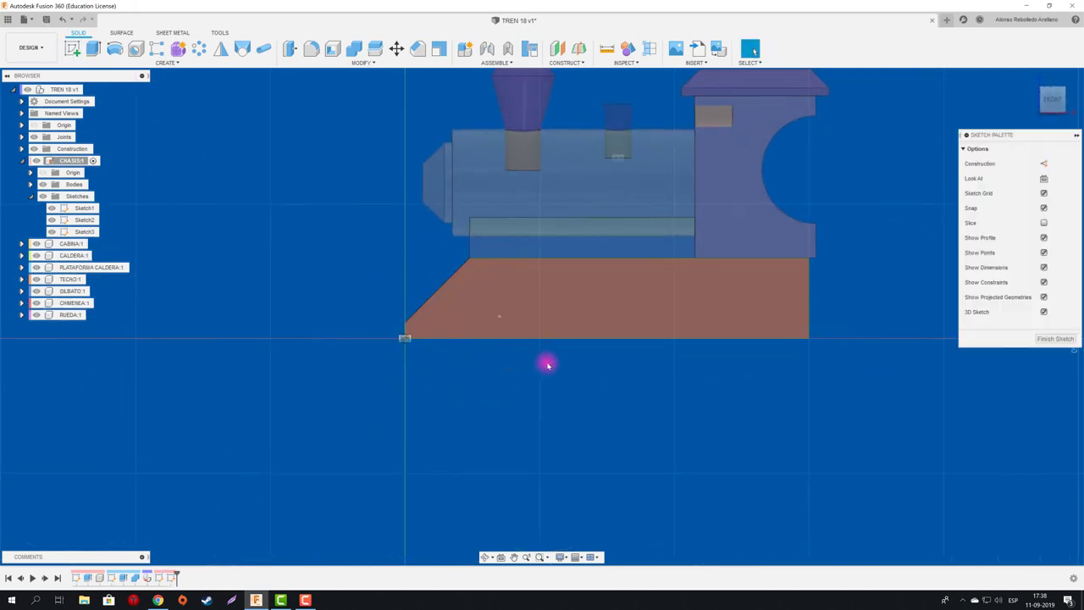
pyautogui.click(527, 358)
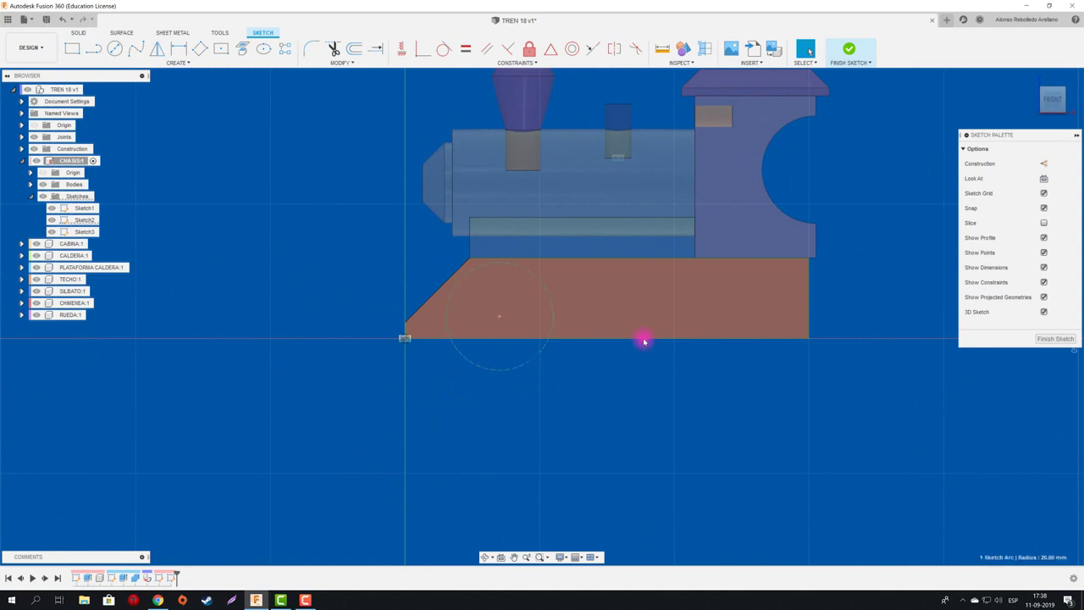
pyautogui.click(1045, 164)
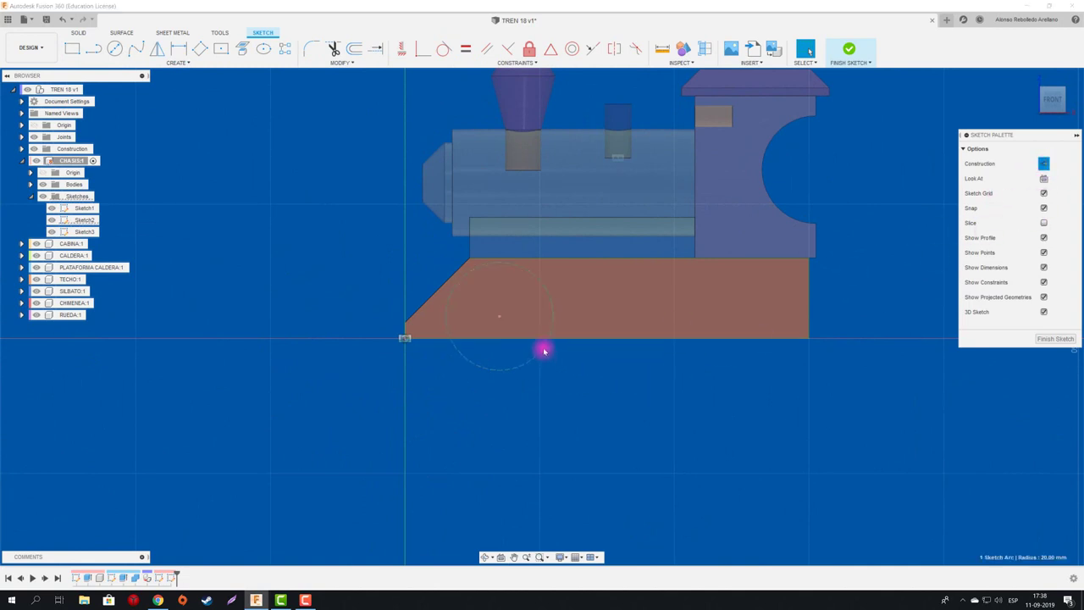
pyautogui.click(114, 49)
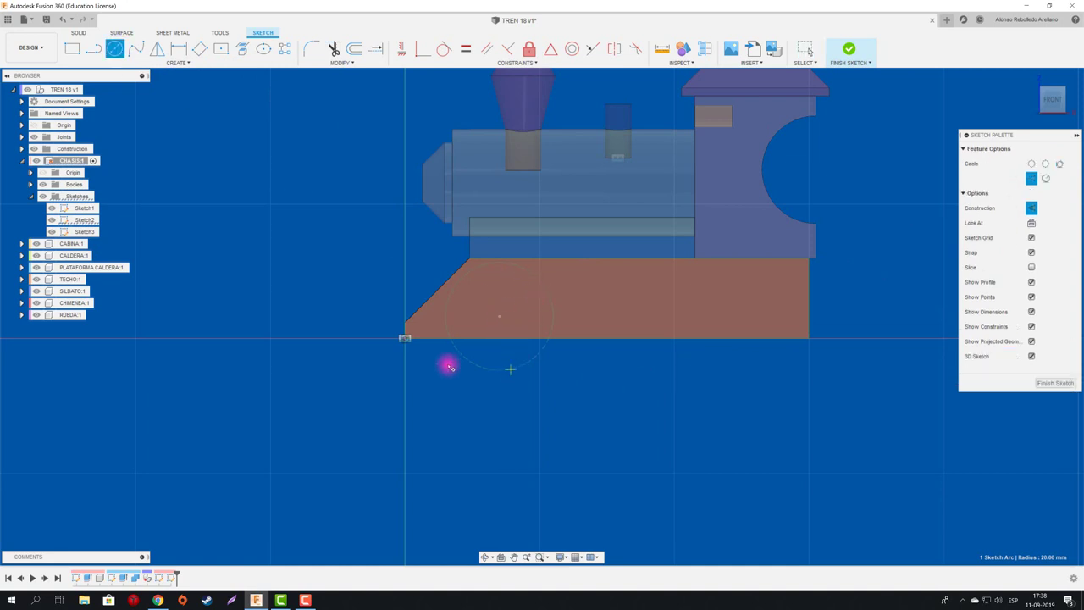
# - Make RUEDA:1 the active component again
pyautogui.click(85, 232)
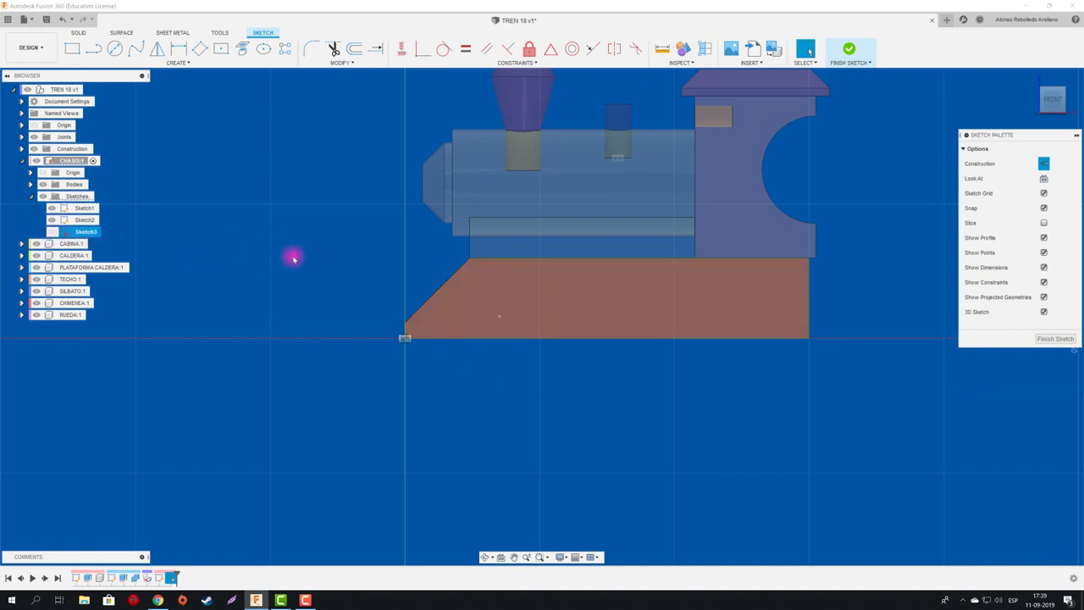
pyautogui.moveTo(293, 254); pyautogui.dragTo(220, 218, button='middle')
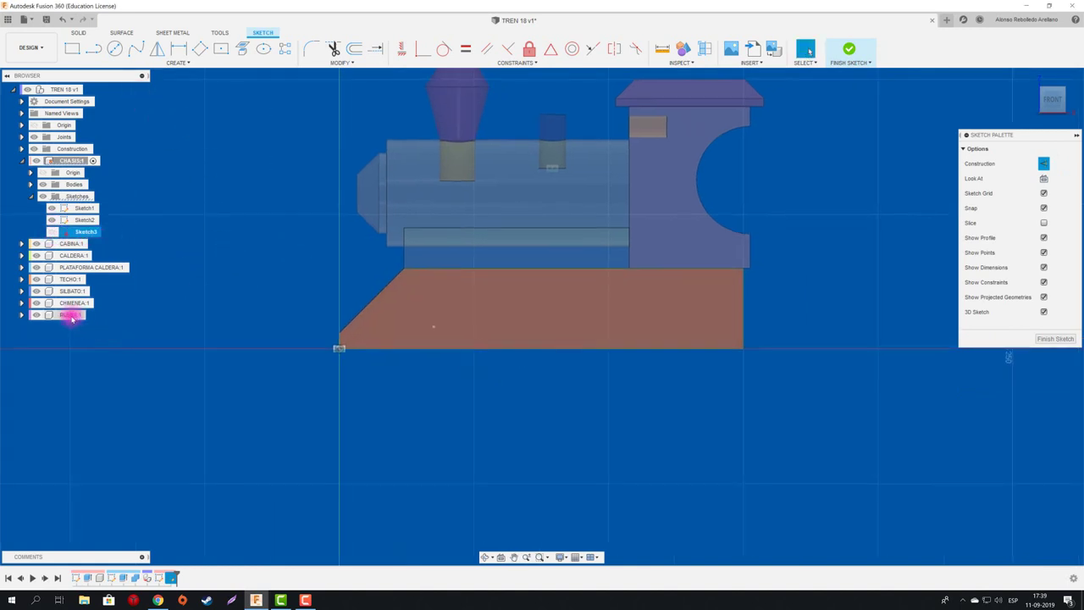
pyautogui.click(75, 314)
pyautogui.click(91, 314)
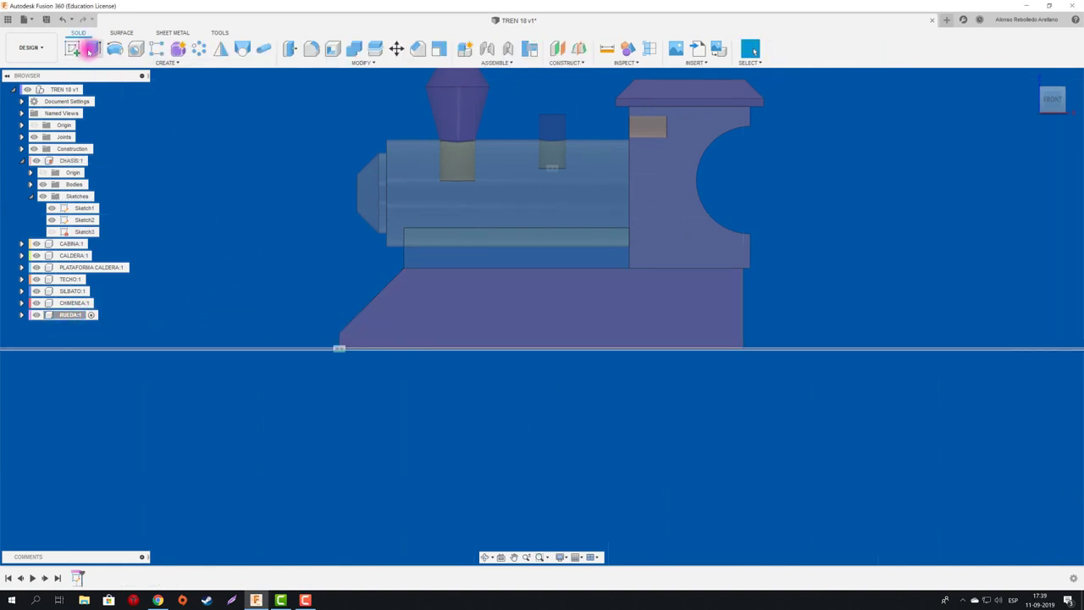
# - Sketch a 40 mm diameter circle on the lower front face of the chassis
pyautogui.click(72, 48)
pyautogui.click(447, 314)
pyautogui.click(449, 317)
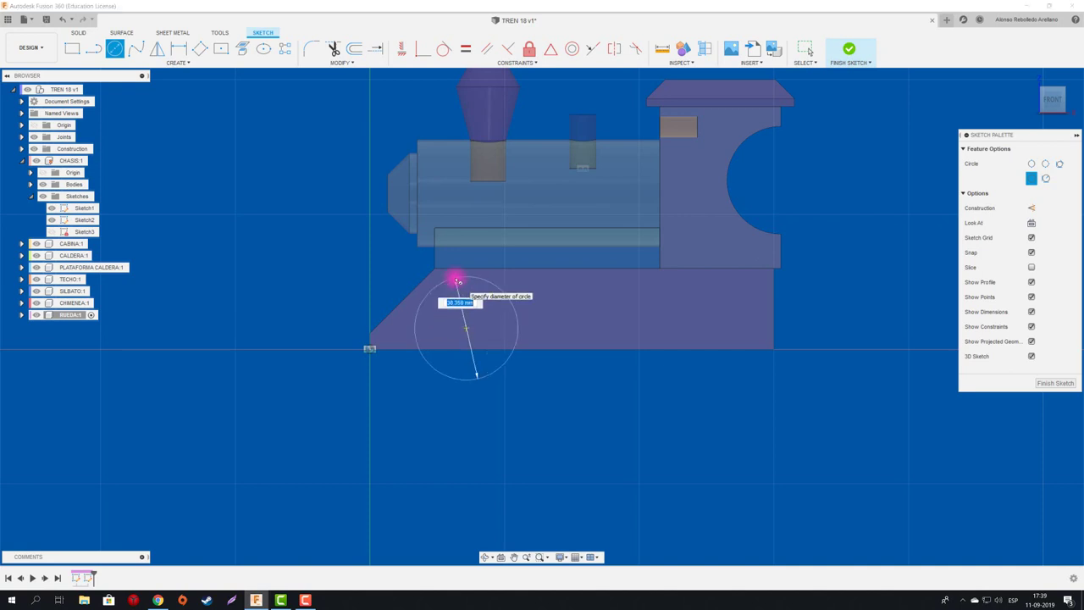
pyautogui.press('Return')
# - Extrude the circle about 19.9 mm as a new wheel body
pyautogui.press('e')
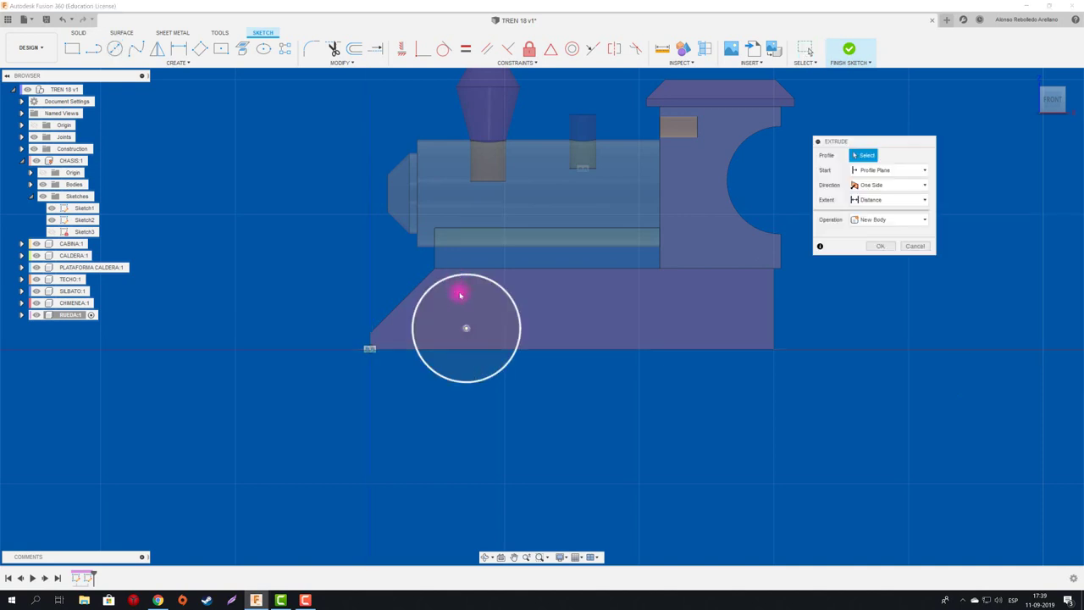
pyautogui.click(496, 310)
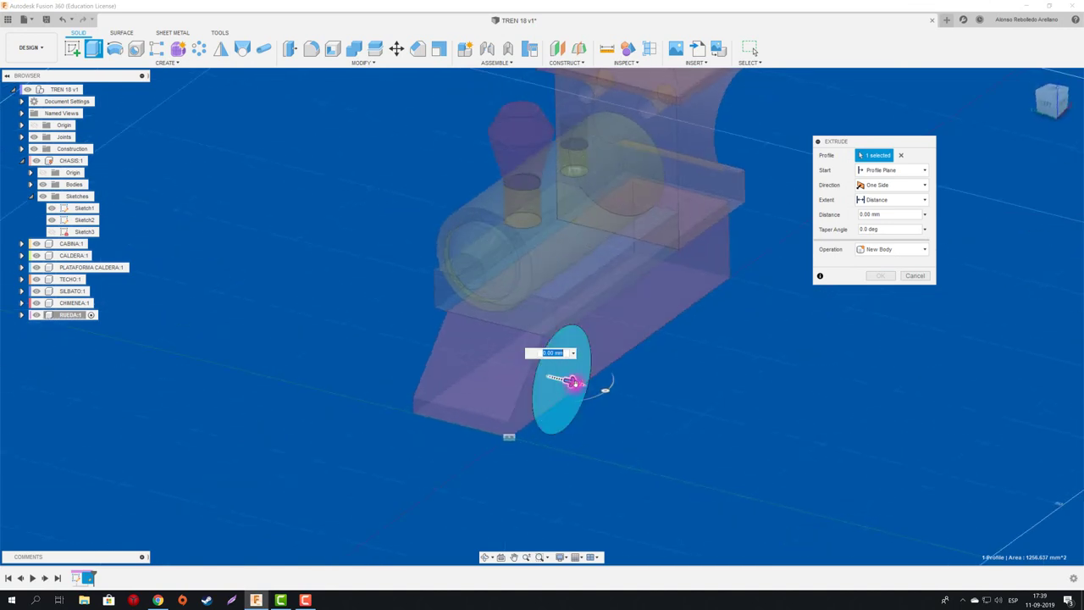
pyautogui.moveTo(566, 382); pyautogui.dragTo(616, 393)
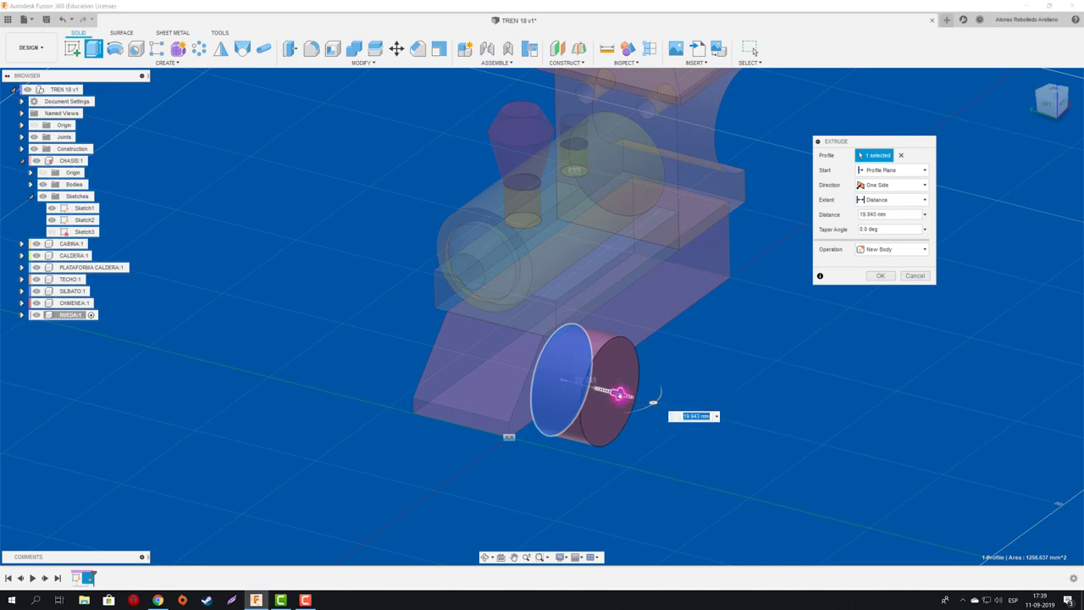
pyautogui.press('Return')
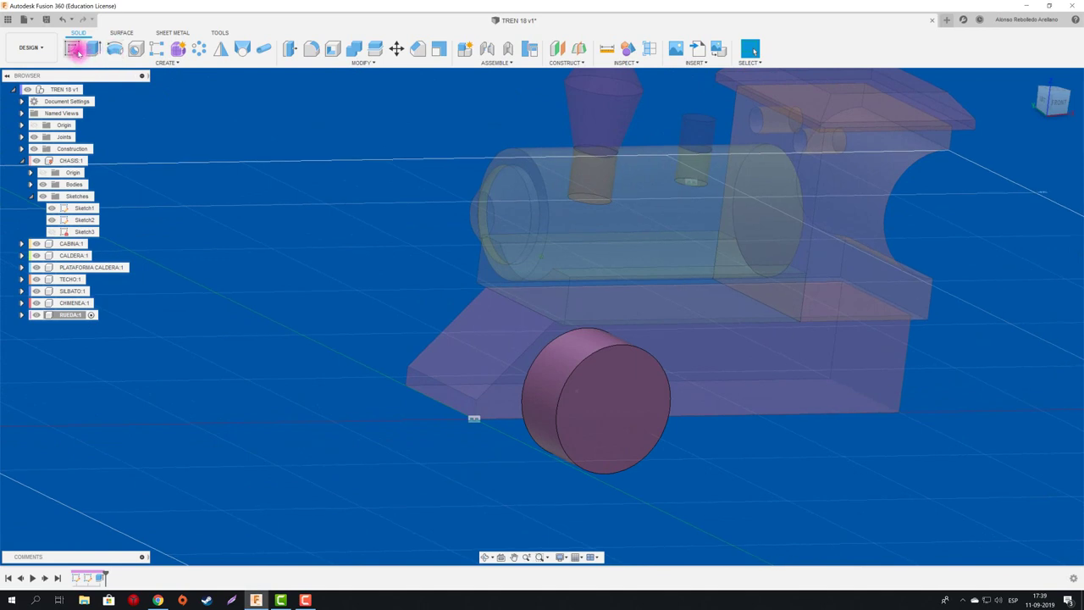
pyautogui.click(73, 49)
# - Sketch a small circle at the centre of the wheel's end face
pyautogui.click(644, 422)
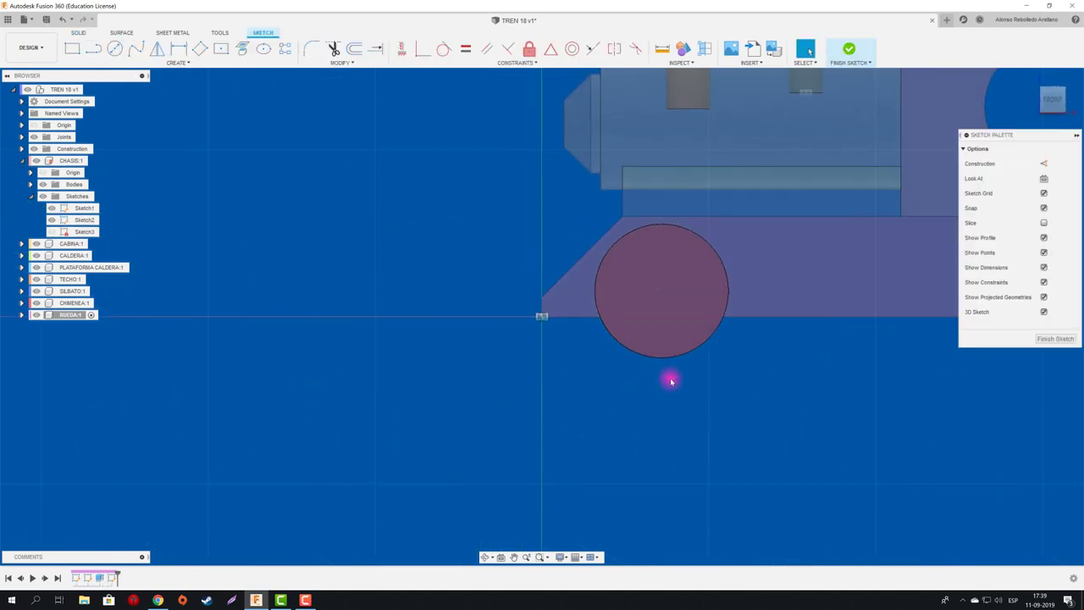
pyautogui.click(657, 326)
pyautogui.click(119, 46)
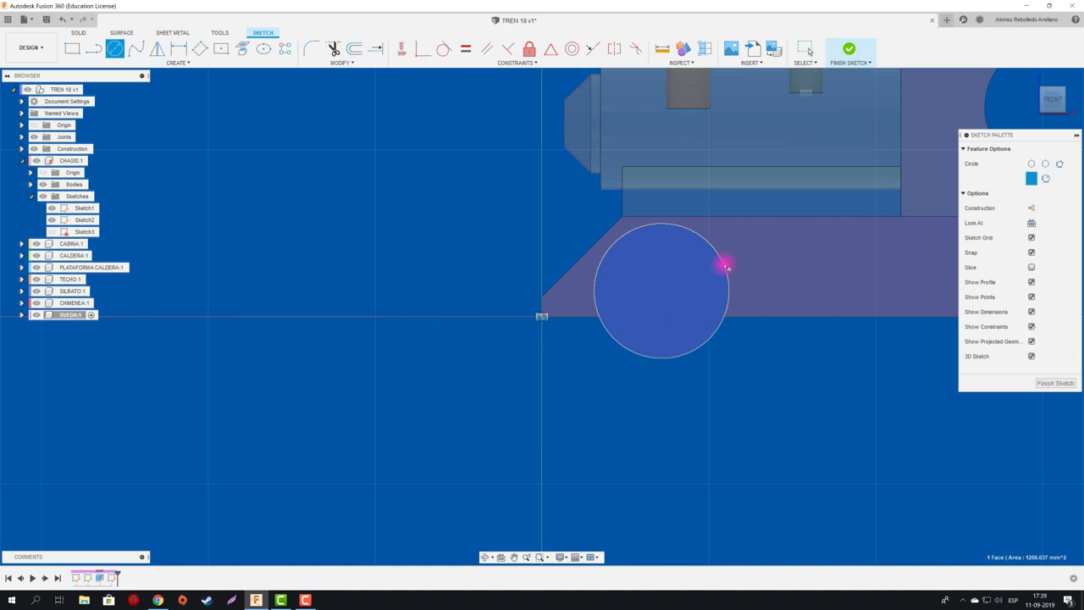
pyautogui.click(1056, 383)
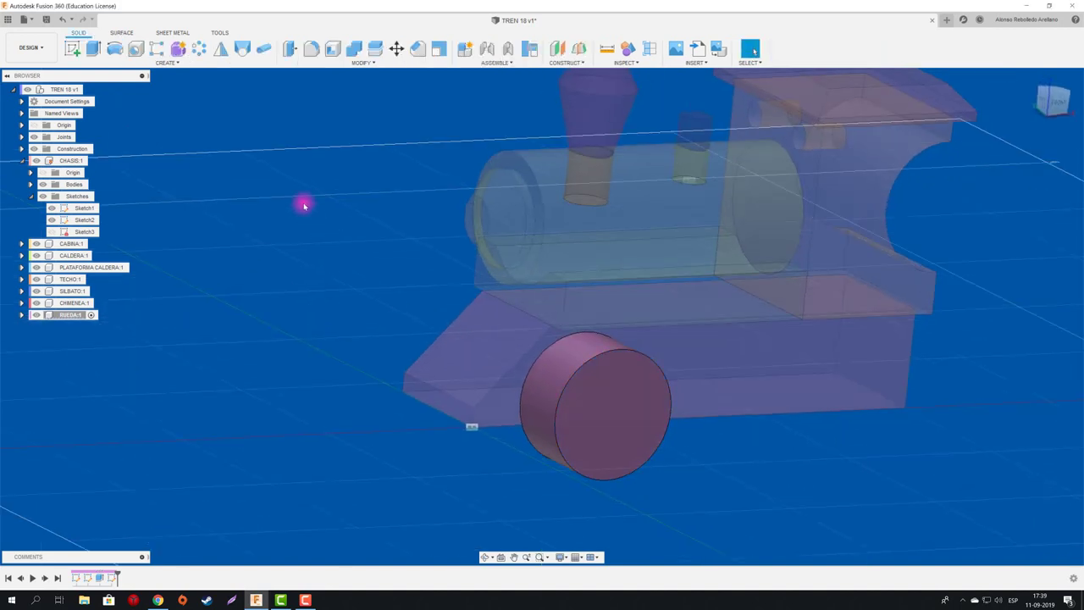
pyautogui.click(72, 49)
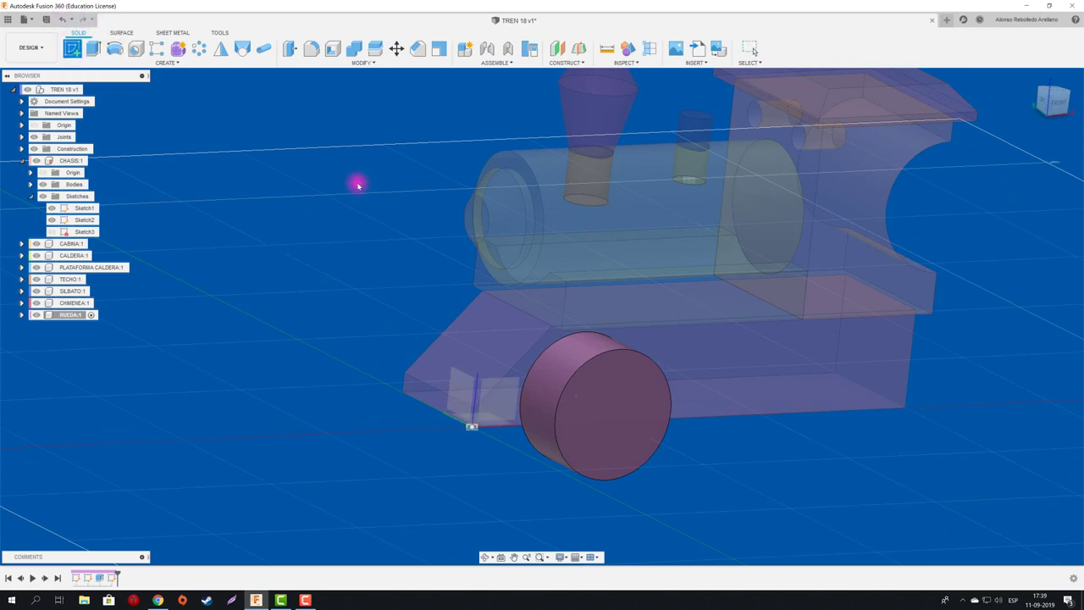
pyautogui.click(613, 364)
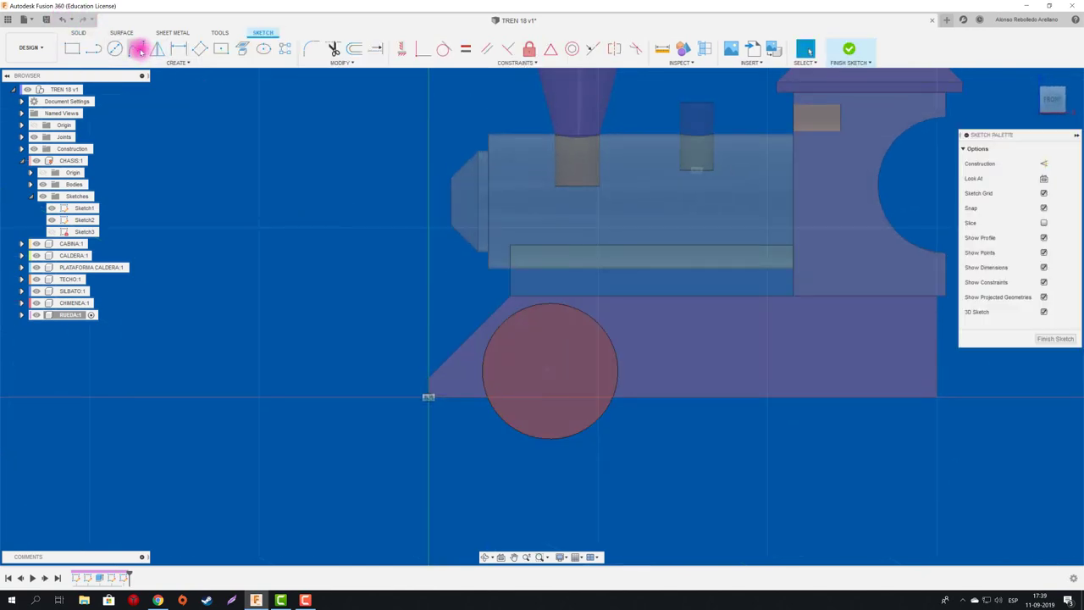
pyautogui.click(115, 49)
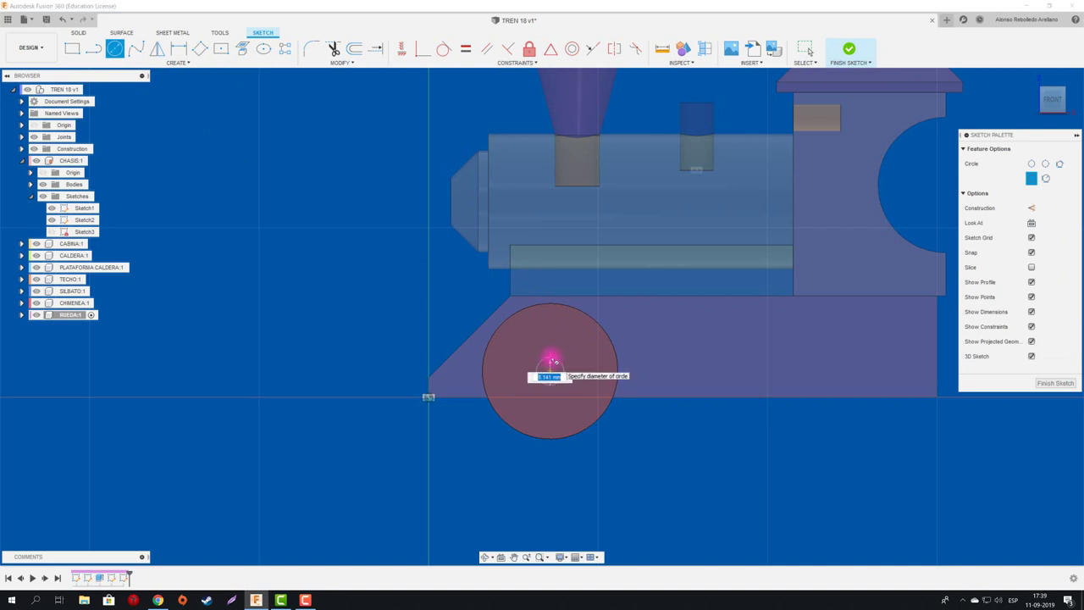
pyautogui.press('Escape')
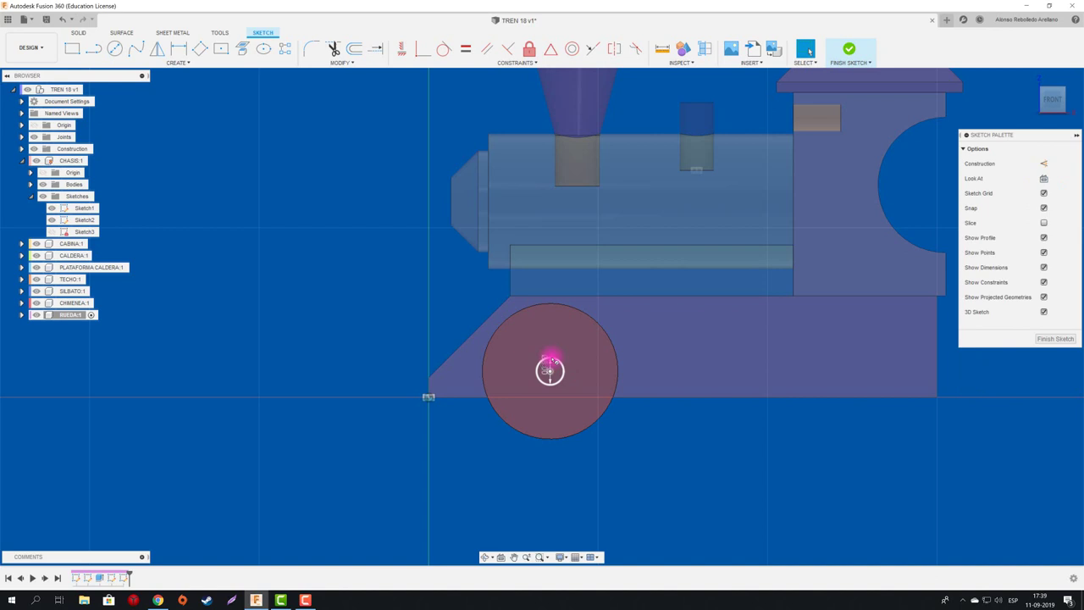
# - Cut the small circle -111.88 mm back through the wheel and chassis as the axle hole
pyautogui.press('e')
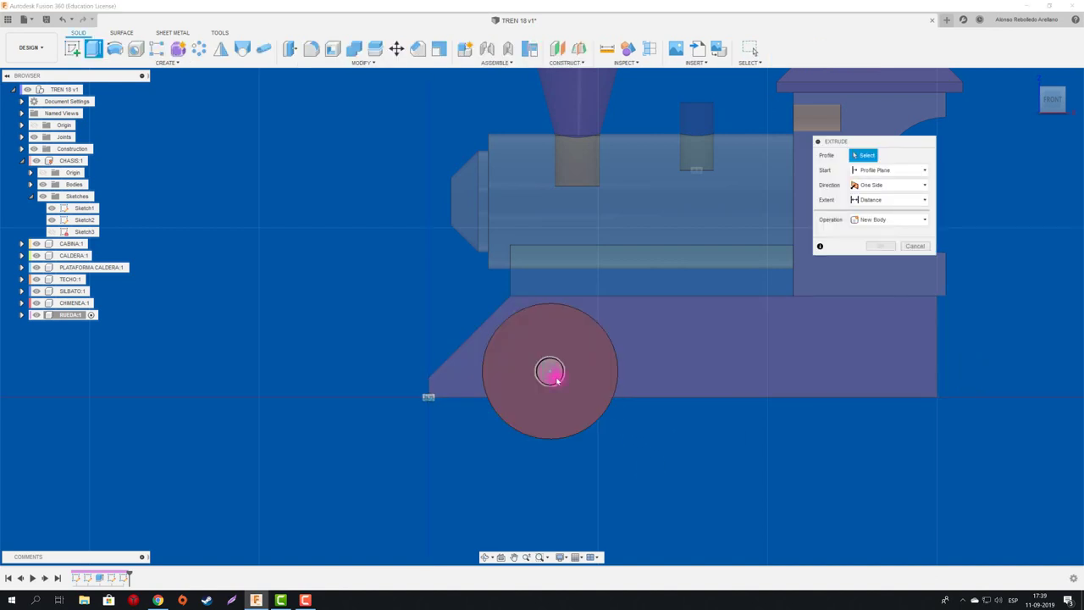
pyautogui.click(569, 393)
pyautogui.keyDown('shift'); pyautogui.moveTo(569, 393); pyautogui.dragTo(677, 442, button='middle'); pyautogui.keyUp('shift')
pyautogui.moveTo(673, 442)
pyautogui.mouseDown()
pyautogui.moveTo(516, 363)
pyautogui.moveTo(512, 345)
pyautogui.mouseUp()
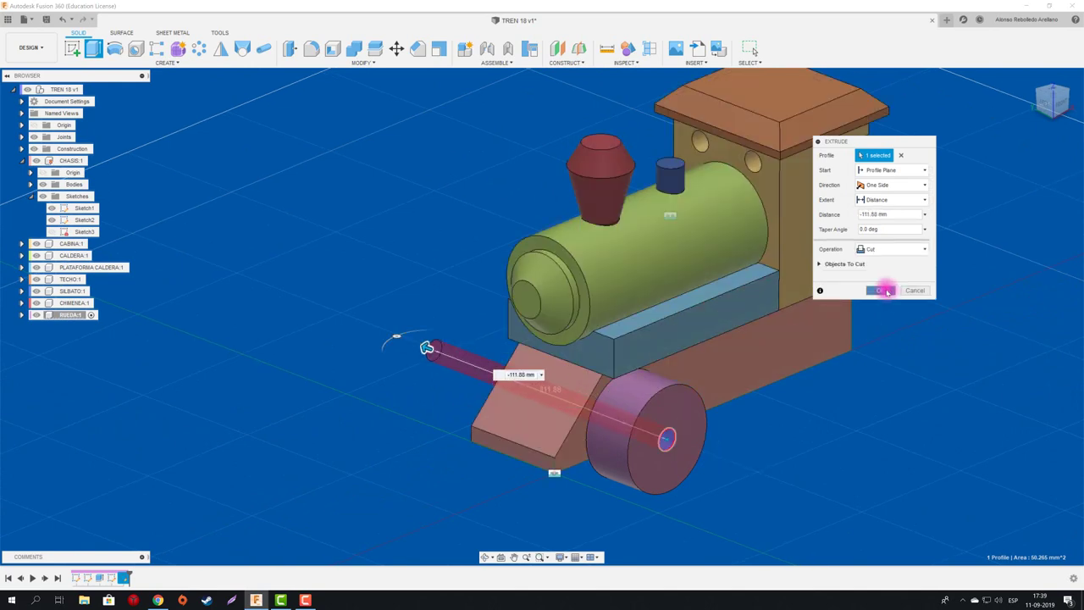
pyautogui.click(880, 290)
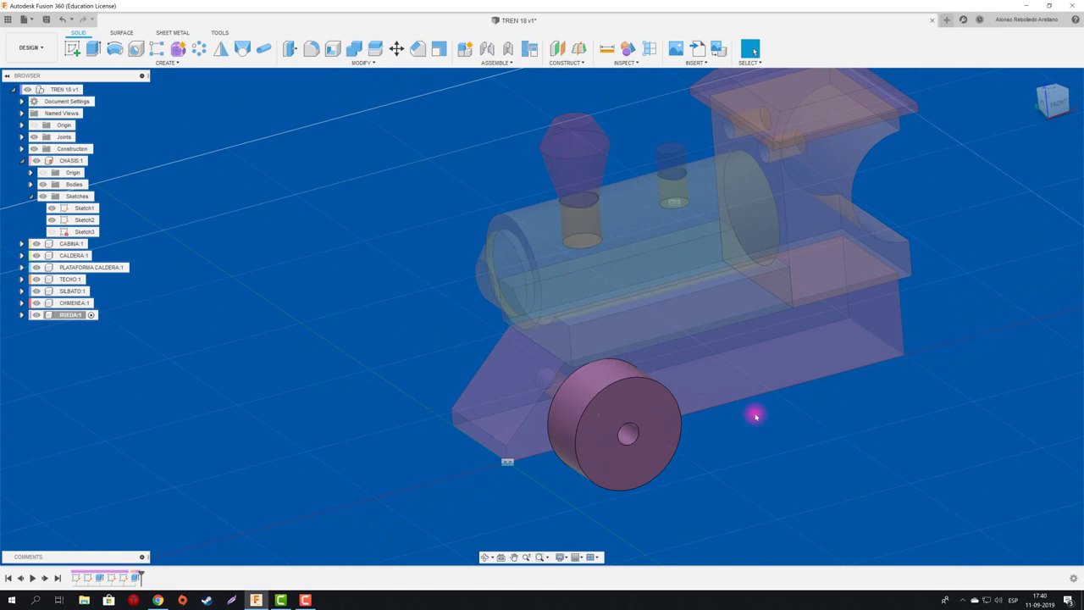
# - Check the reference train picture, then sketch a larger circle around the wheel's axle hole
pyautogui.click(159, 600)
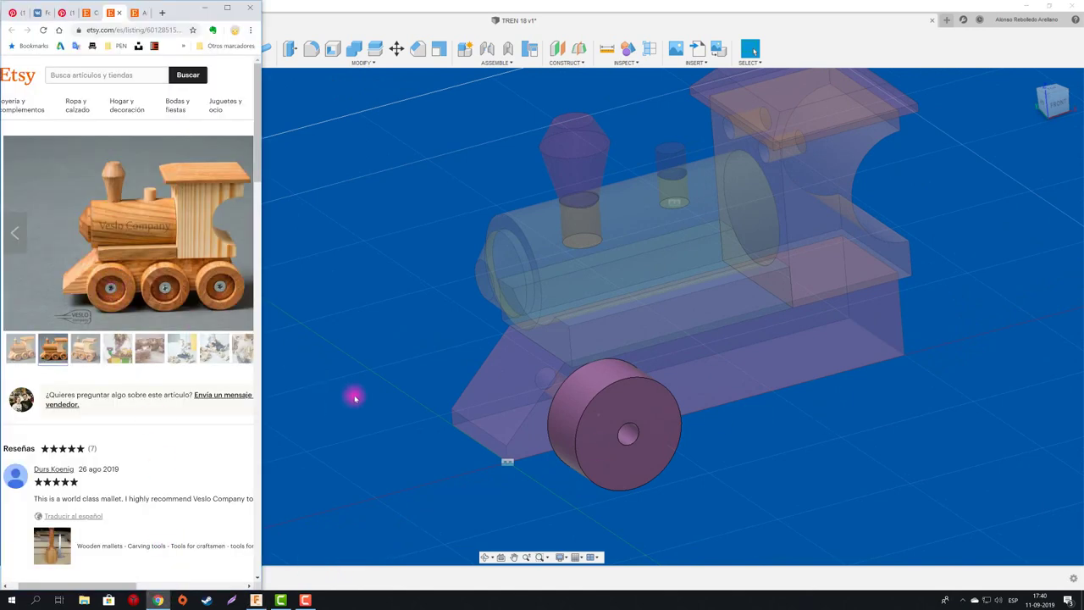
pyautogui.click(272, 57)
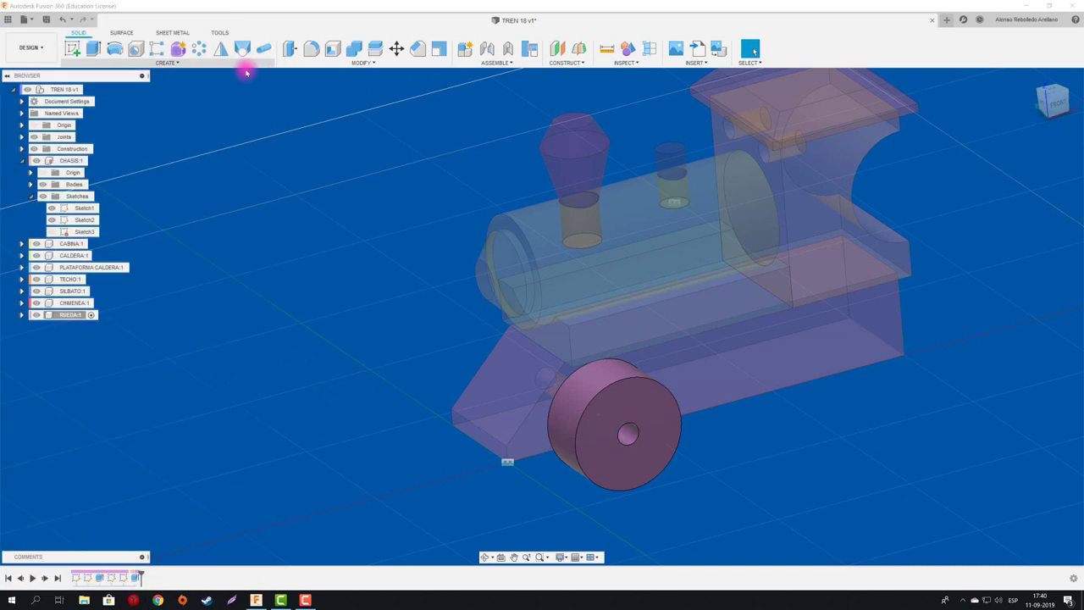
pyautogui.click(72, 48)
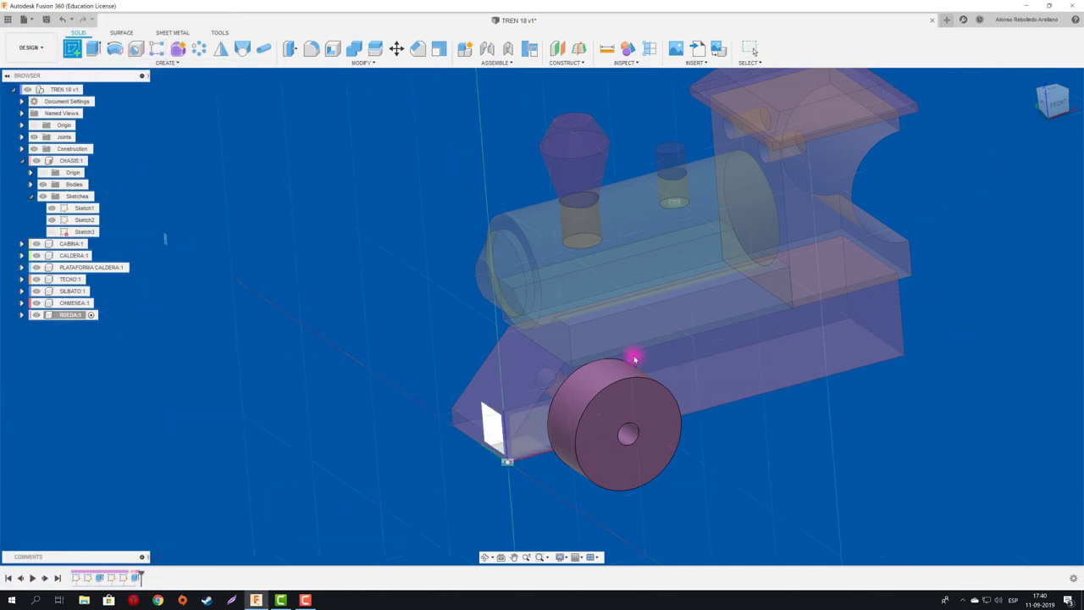
pyautogui.click(646, 395)
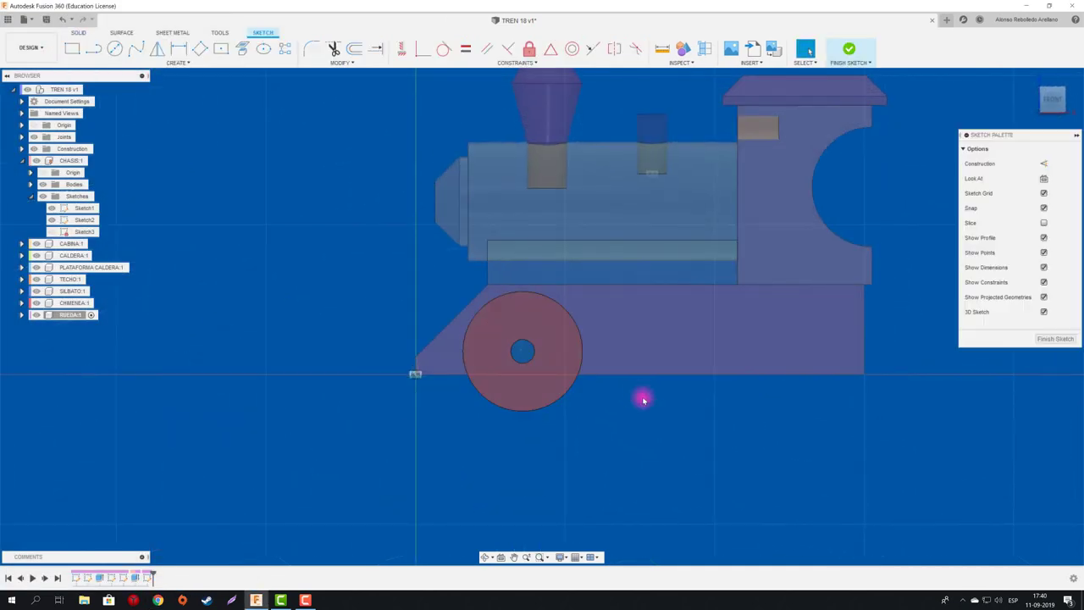
pyautogui.press('c')
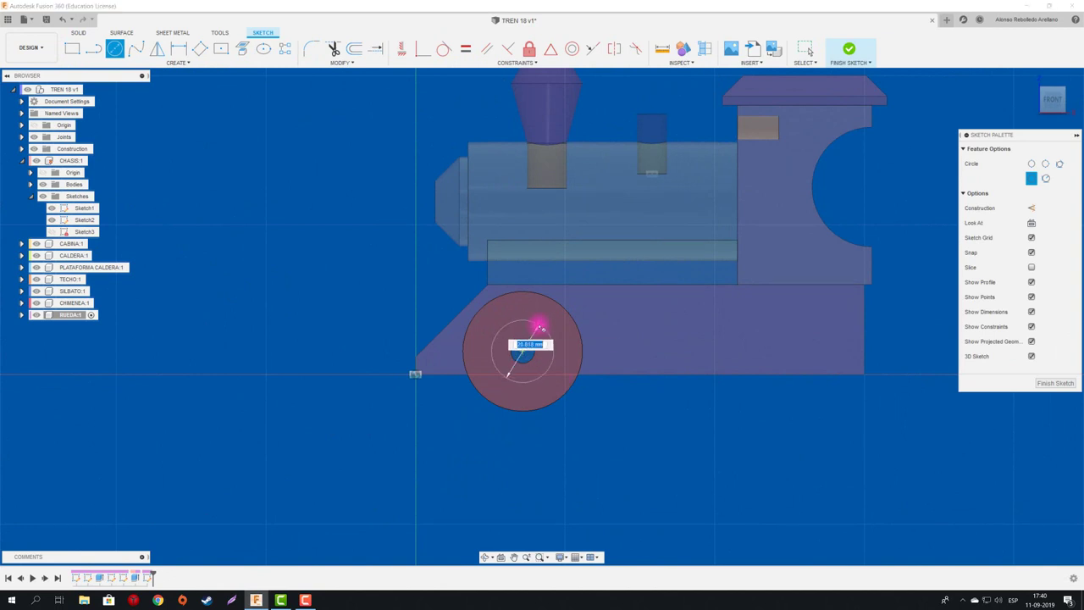
pyautogui.press('Escape')
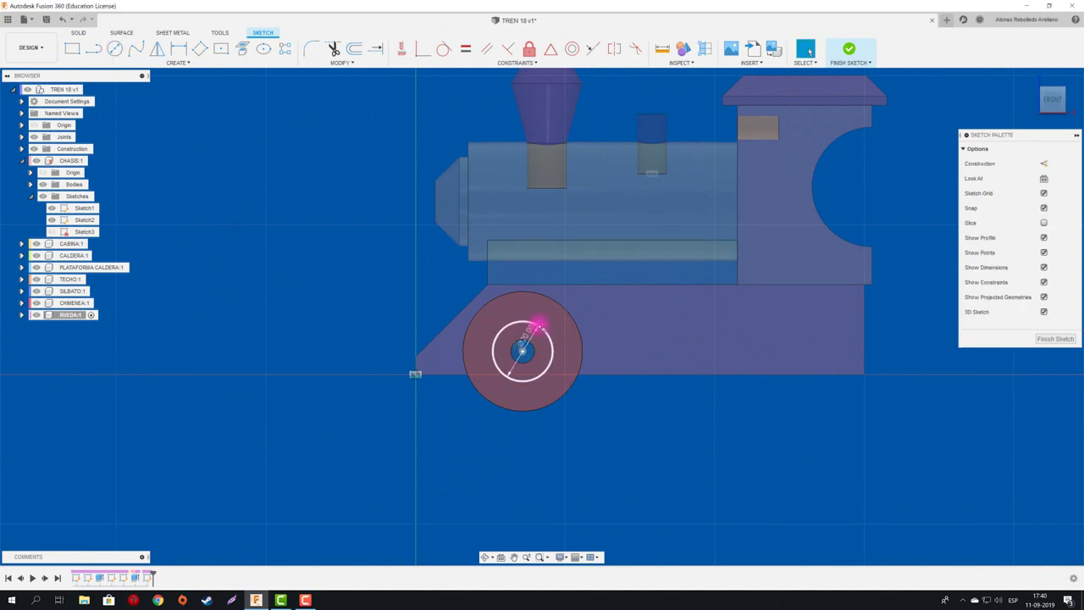
# - Cut the ring around the hole 4.663 mm deep into the wheel's outer face
pyautogui.press('e')
pyautogui.click(550, 356)
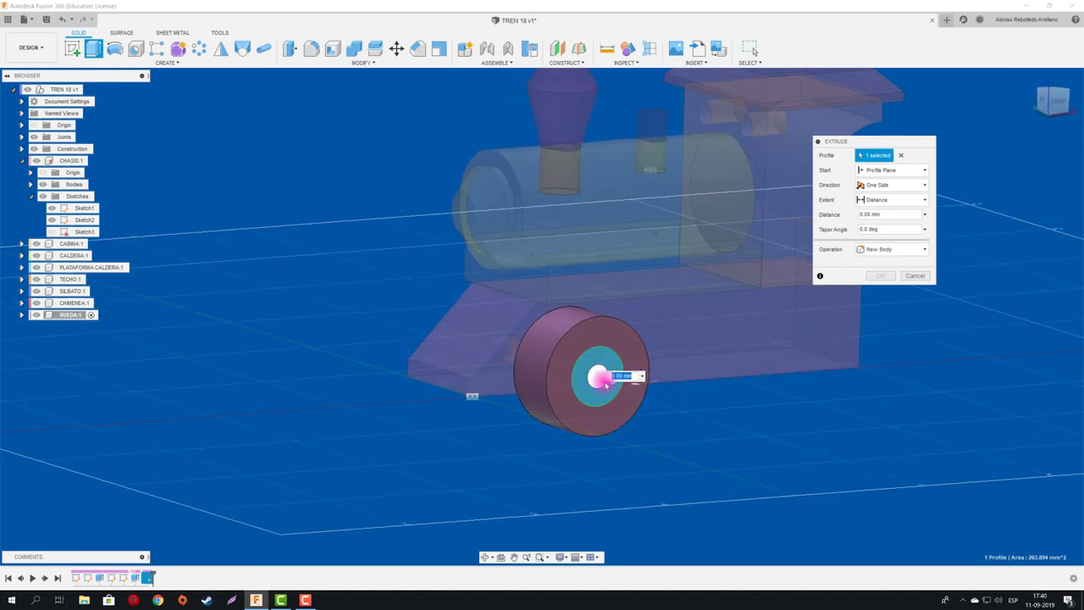
pyautogui.keyDown('shift'); pyautogui.moveTo(605, 384); pyautogui.dragTo(622, 413, button='middle'); pyautogui.keyUp('shift')
pyautogui.moveTo(621, 413); pyautogui.dragTo(594, 399)
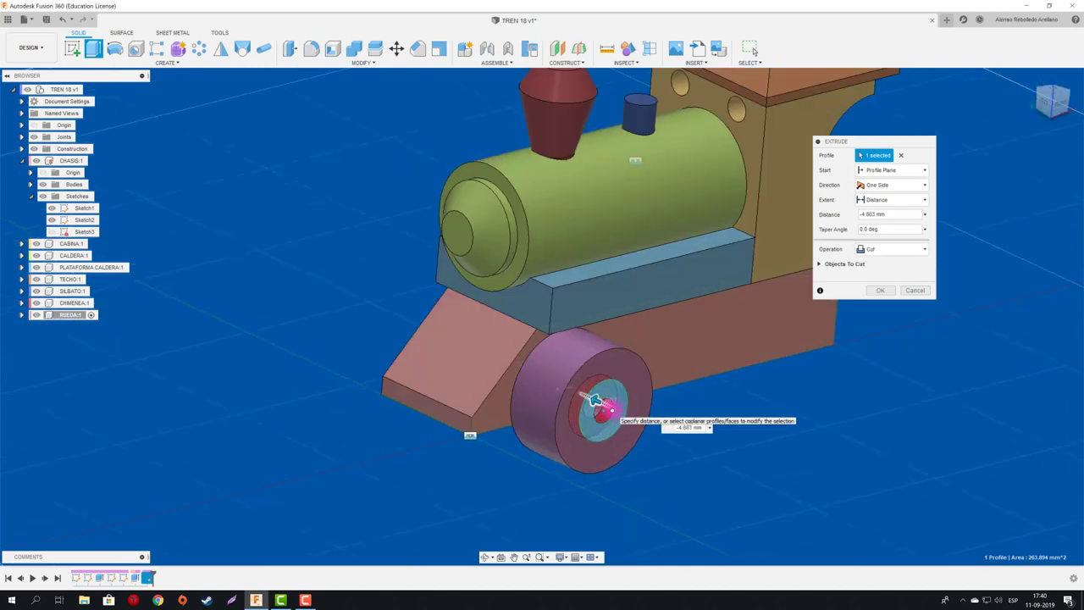
pyautogui.click(595, 399)
pyautogui.press('Return')
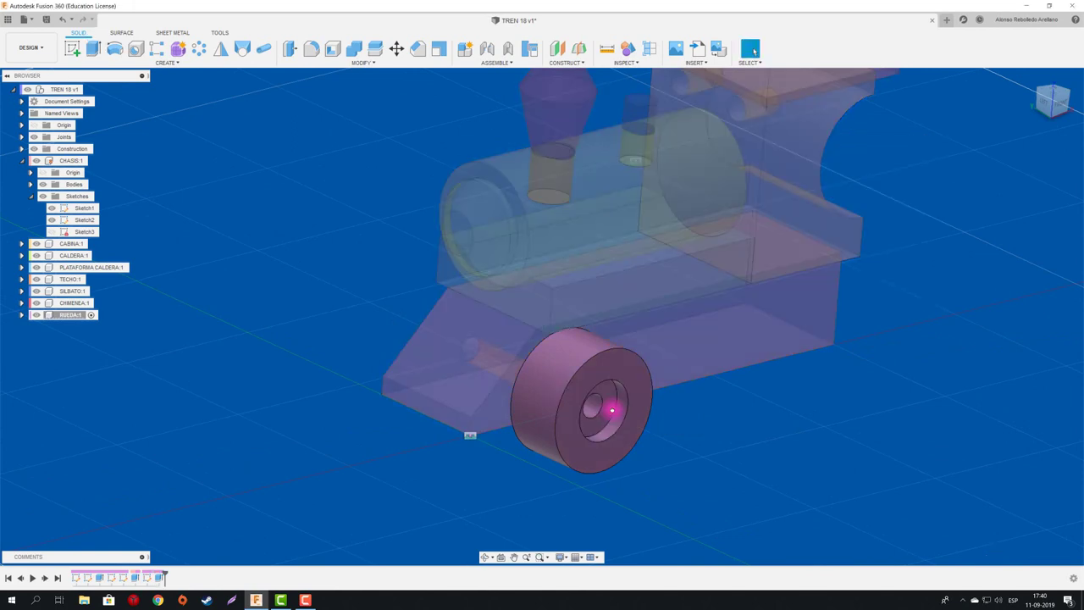
pyautogui.keyDown('shift'); pyautogui.moveTo(716, 423); pyautogui.dragTo(592, 367, button='middle'); pyautogui.keyUp('shift')
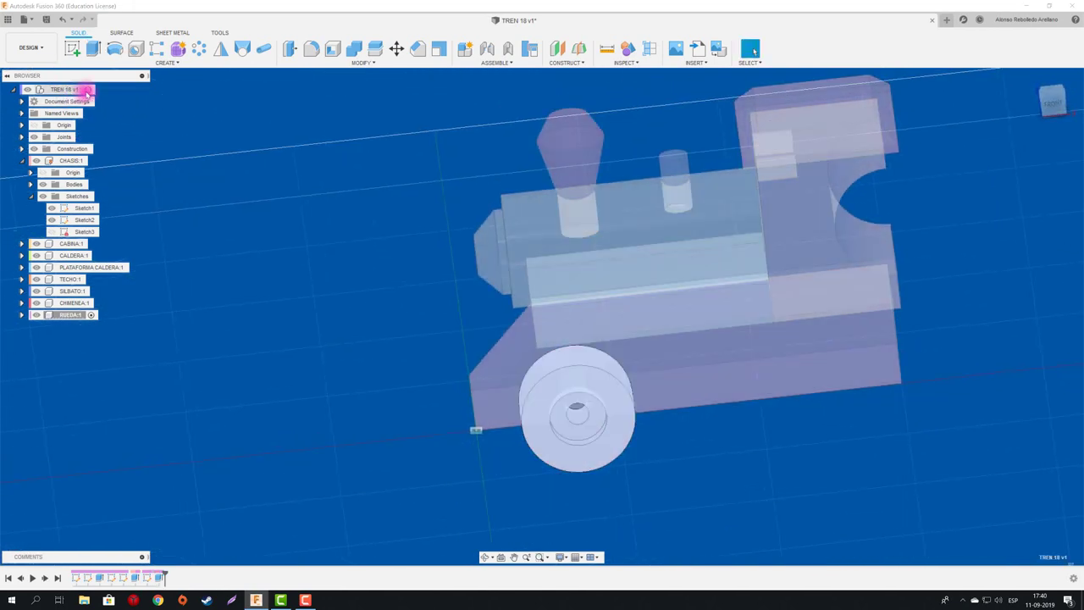
# - Activate root TREN 18 v1, undo the accidental wheel move, and select RUEDA:1
pyautogui.click(87, 89)
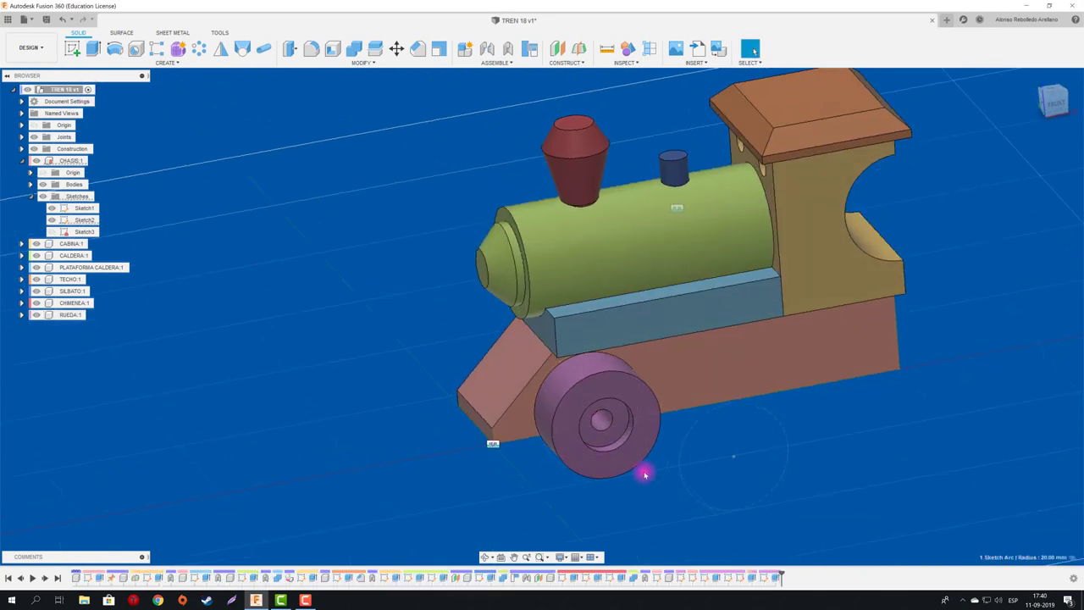
pyautogui.moveTo(643, 474); pyautogui.dragTo(932, 476)
pyautogui.keyDown('shift'); pyautogui.moveTo(903, 484); pyautogui.dragTo(903, 487, button='middle'); pyautogui.keyUp('shift')
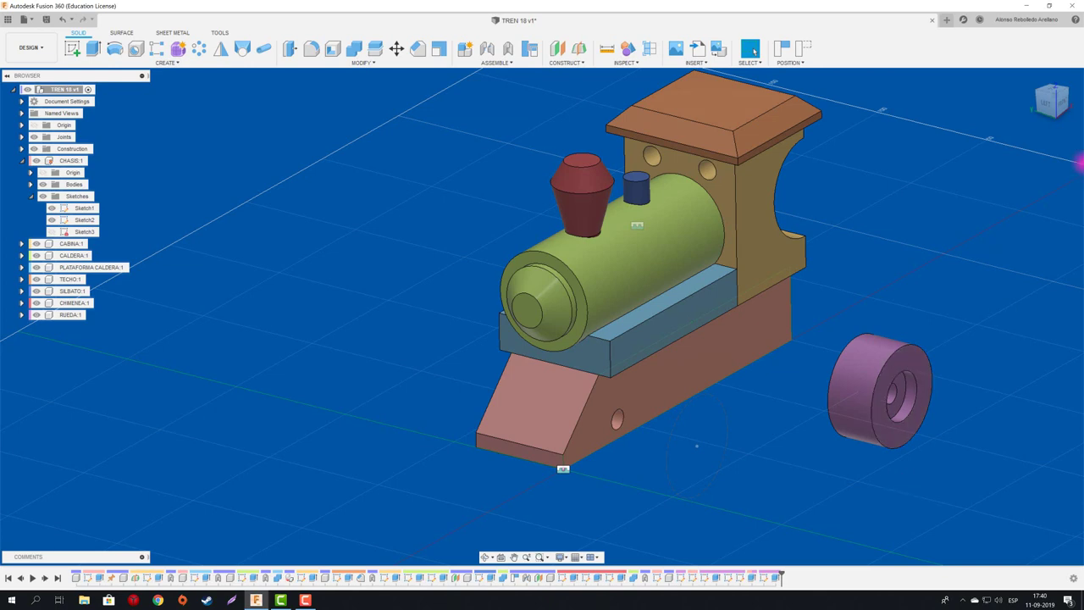
pyautogui.hotkey('ctrl', 'z')
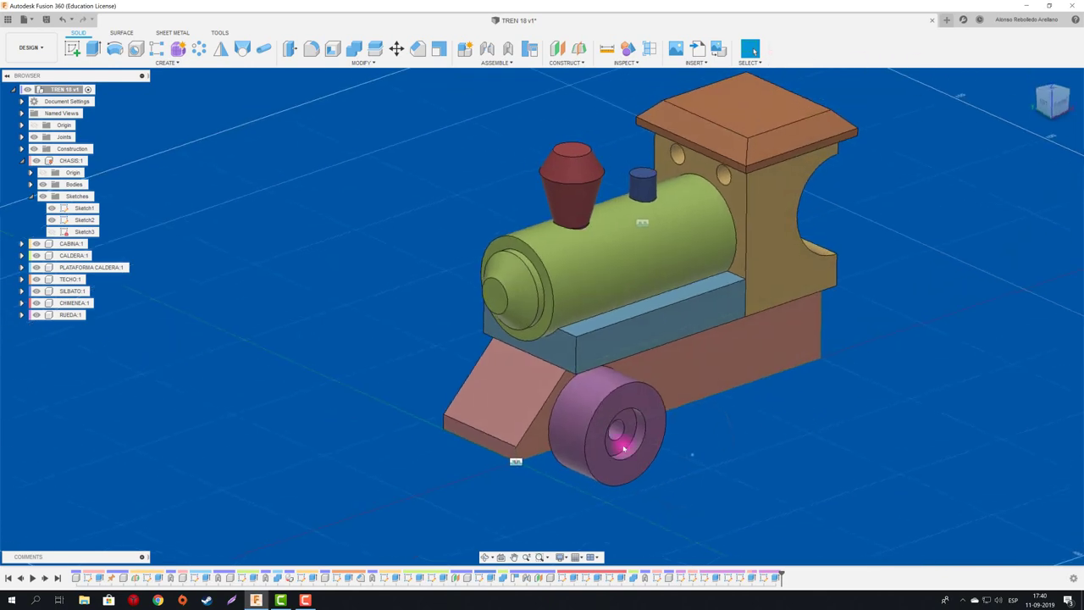
pyautogui.click(72, 314)
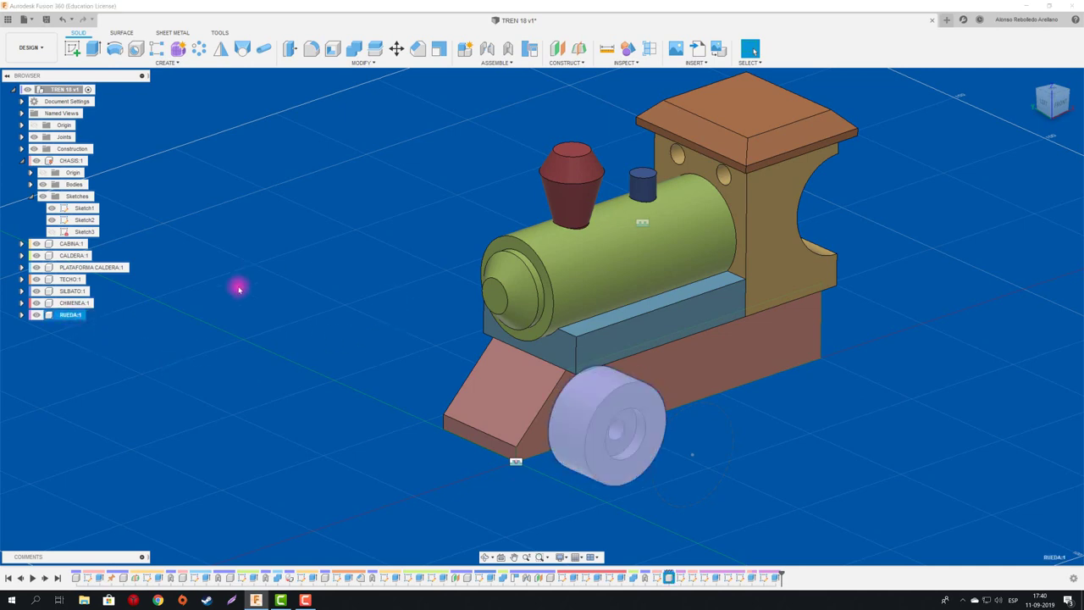
# - Copy and paste the wheel as RUEDA:2 and move it to the locomotive's other side
pyautogui.hotkey('ctrl', 'c')
pyautogui.hotkey('ctrl', 'v')
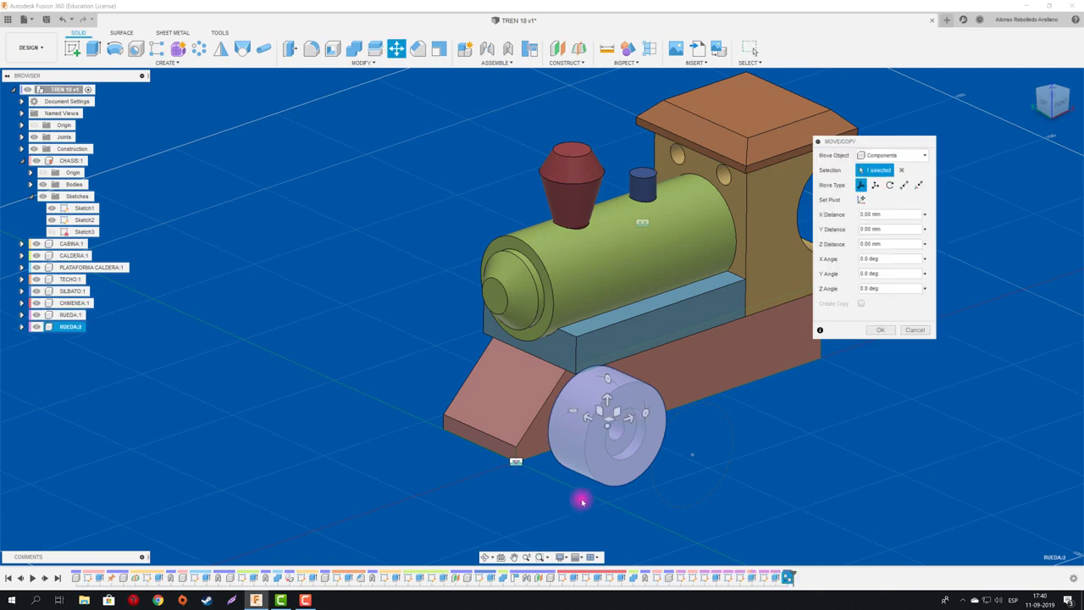
pyautogui.moveTo(587, 416)
pyautogui.mouseDown()
pyautogui.moveTo(370, 341)
pyautogui.moveTo(457, 357)
pyautogui.mouseUp()
pyautogui.press('Return')
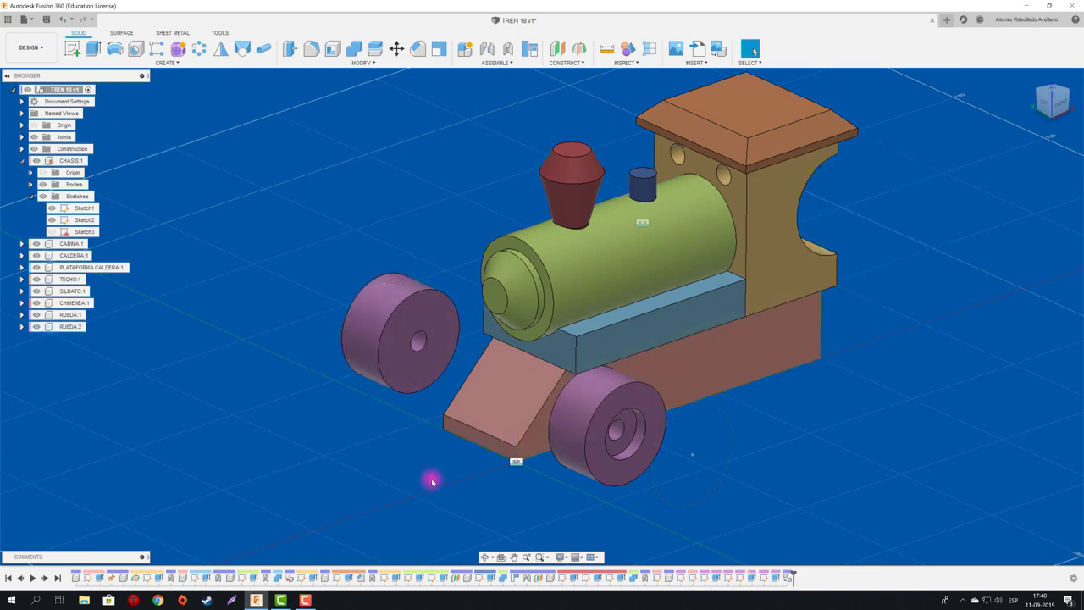
pyautogui.keyDown('shift'); pyautogui.moveTo(426, 486); pyautogui.dragTo(425, 489, button='middle'); pyautogui.keyUp('shift')
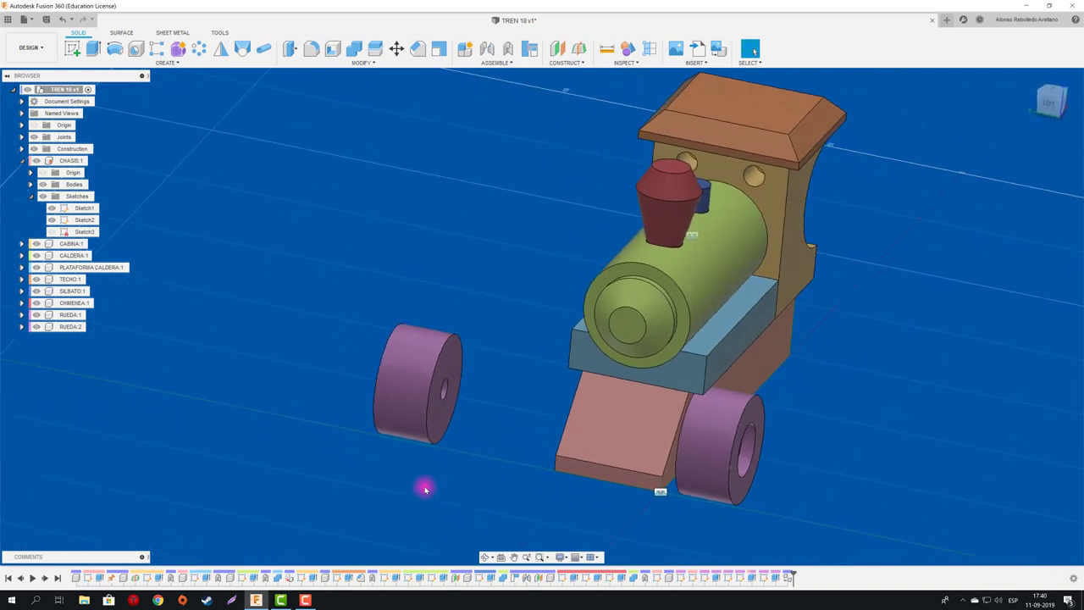
pyautogui.moveTo(425, 489)
pyautogui.keyDown('shift'); pyautogui.mouseDown(button='middle')
pyautogui.moveTo(553, 477)
pyautogui.moveTo(426, 211)
pyautogui.moveTo(426, 230)
pyautogui.mouseUp(button='middle'); pyautogui.keyUp('shift')
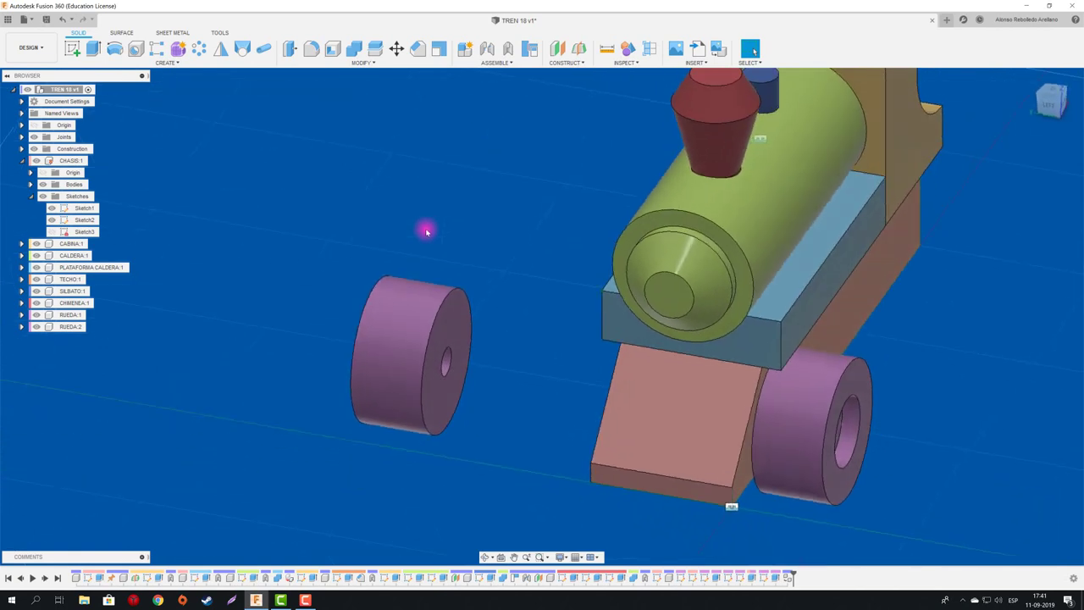
# - Joint the RUEDA:2 wheel hole to the chassis hole
pyautogui.press('j')
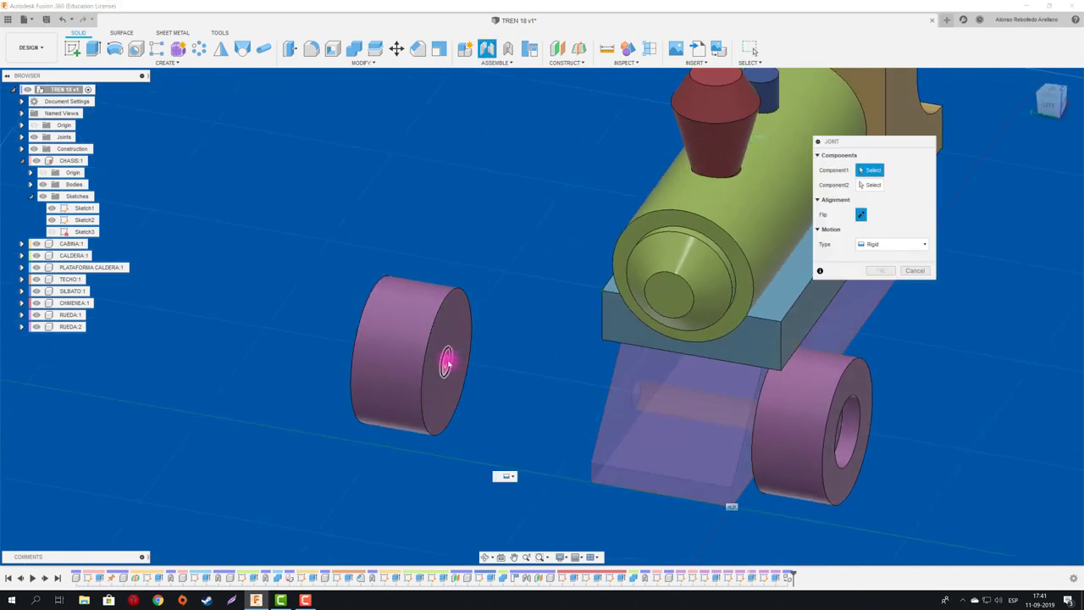
pyautogui.click(446, 362)
pyautogui.keyDown('shift'); pyautogui.moveTo(501, 380); pyautogui.dragTo(514, 406, button='middle'); pyautogui.keyUp('shift')
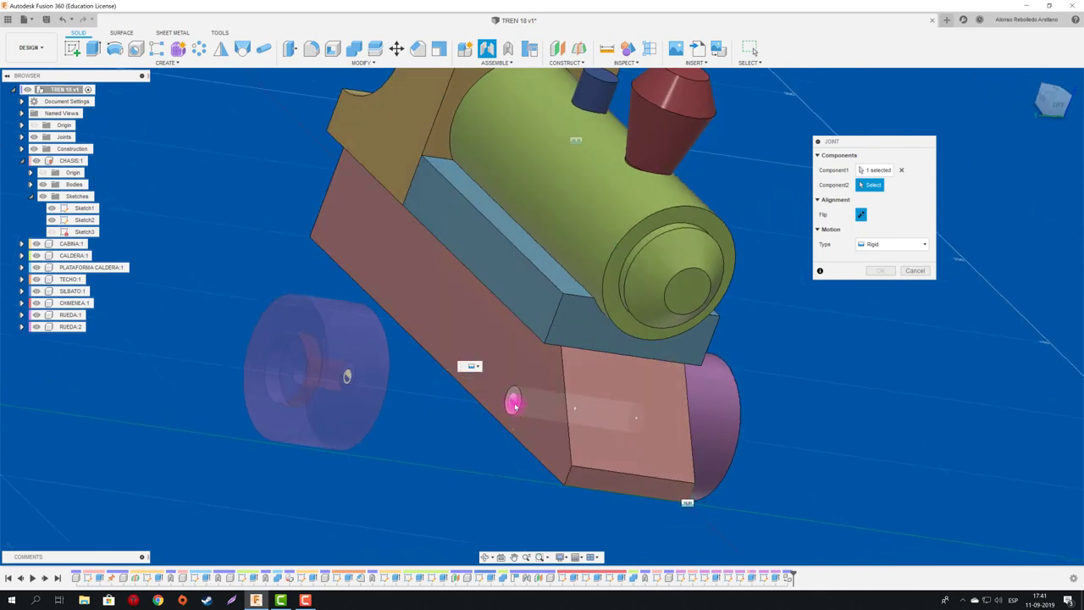
pyautogui.click(514, 405)
pyautogui.click(883, 342)
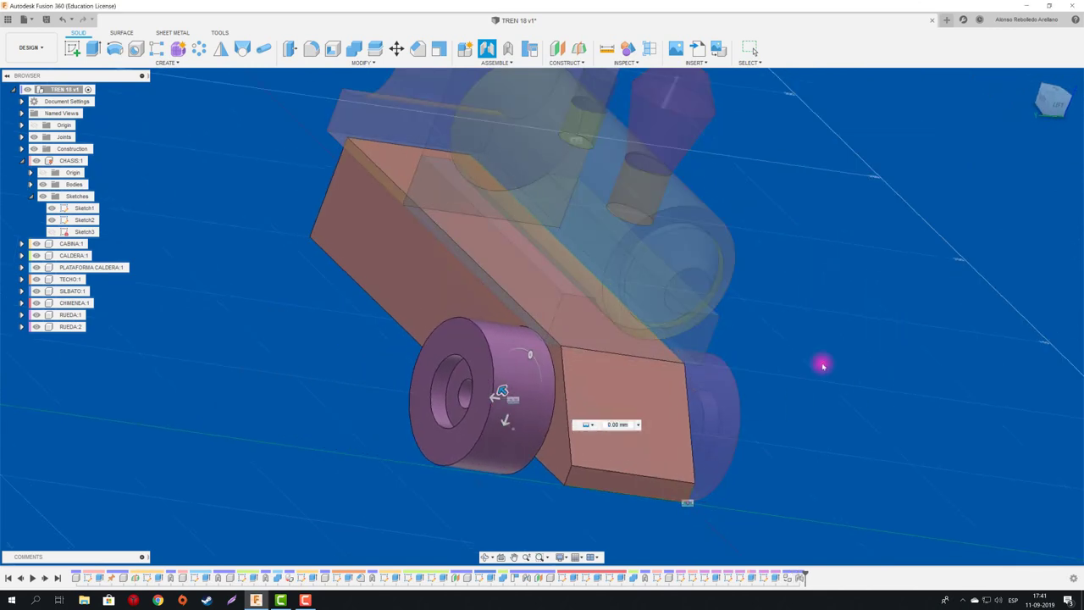
pyautogui.keyDown('shift'); pyautogui.moveTo(805, 346); pyautogui.dragTo(383, 360, button='middle'); pyautogui.keyUp('shift')
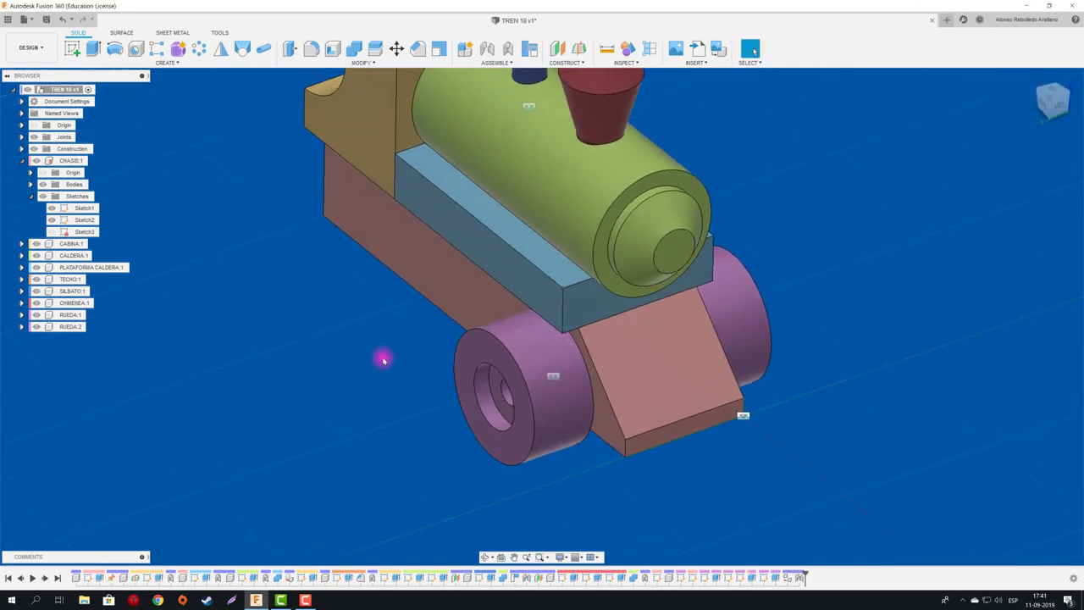
# - Measure the 70.00 mm distance between the two wheel-hole faces
pyautogui.click(606, 47)
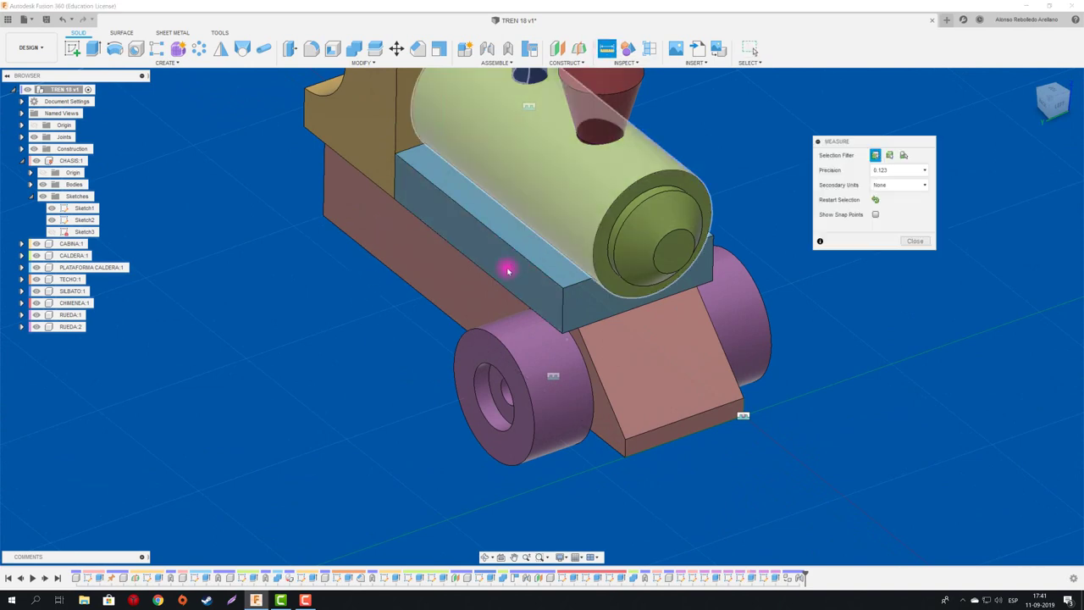
pyautogui.scroll(2, 499, 398)
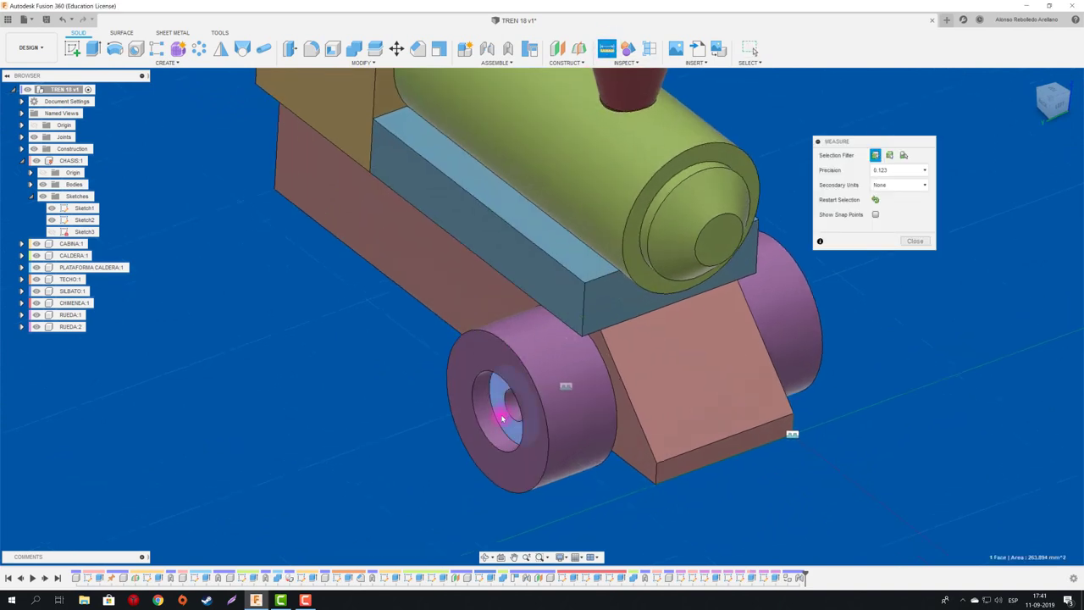
pyautogui.click(502, 417)
pyautogui.moveTo(502, 416)
pyautogui.keyDown('shift'); pyautogui.mouseDown(button='middle')
pyautogui.moveTo(702, 387)
pyautogui.moveTo(758, 401)
pyautogui.mouseUp(button='middle'); pyautogui.keyUp('shift')
pyautogui.click(760, 399)
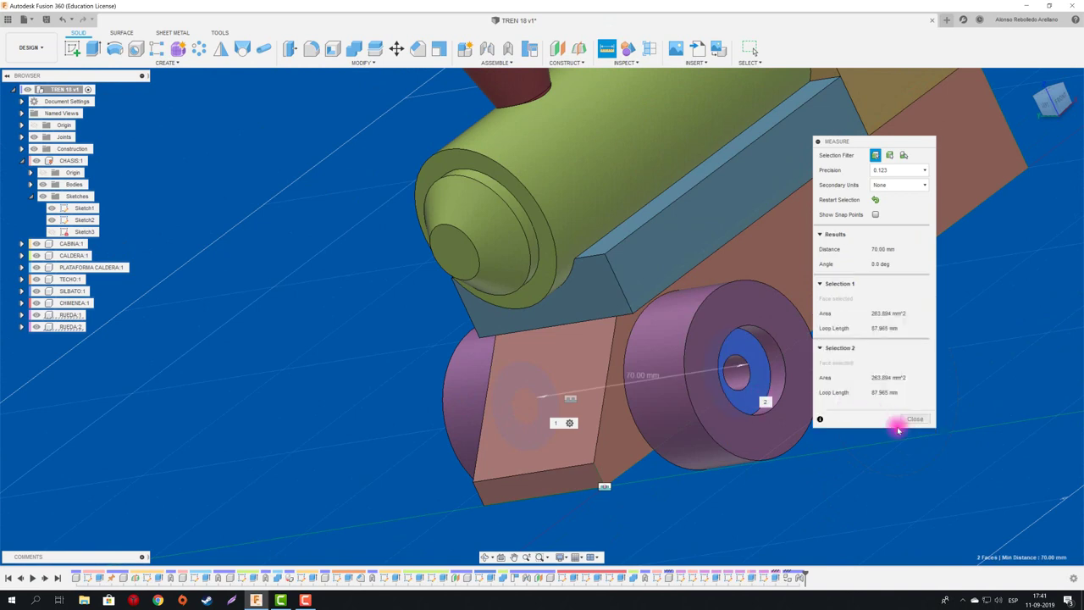
pyautogui.keyDown('shift'); pyautogui.moveTo(844, 471); pyautogui.dragTo(881, 440, button='middle'); pyautogui.keyUp('shift')
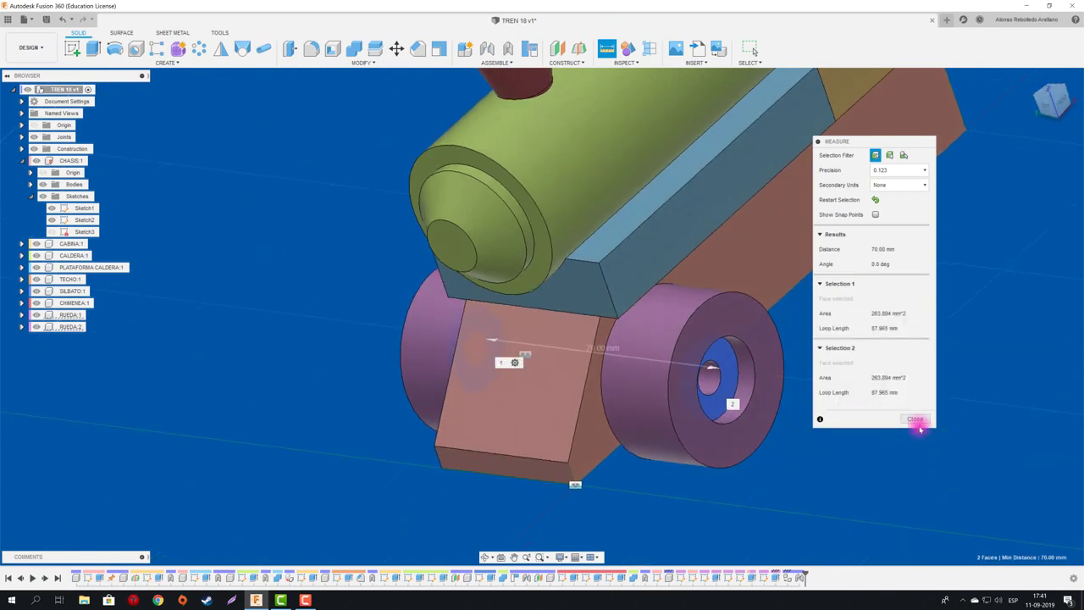
pyautogui.click(915, 418)
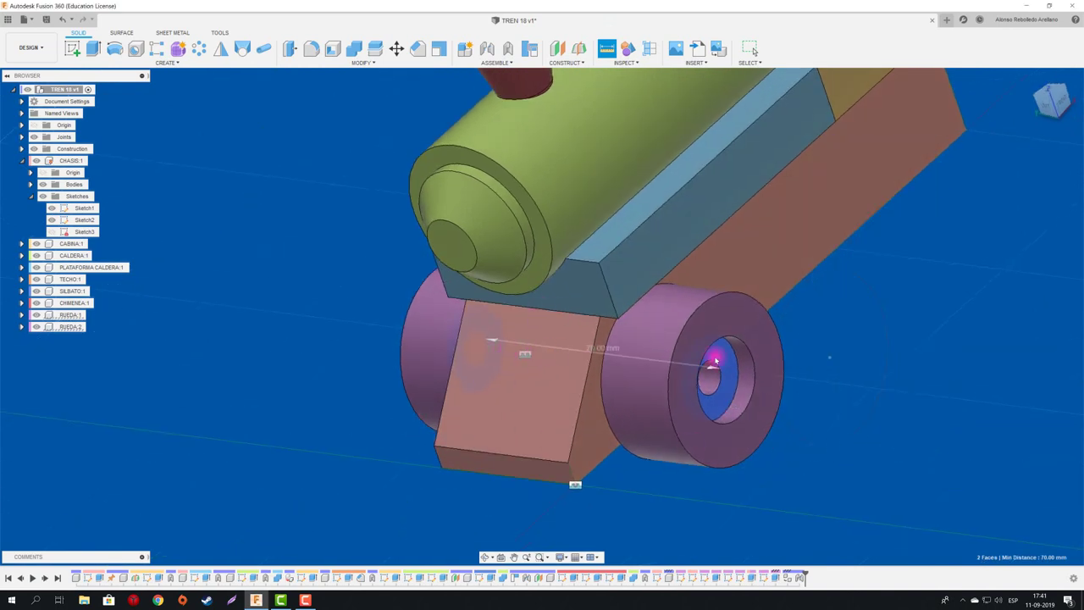
# - Delete the second wheel's joint and start a new component named EJE RUEDA
pyautogui.keyDown('shift'); pyautogui.moveTo(273, 472); pyautogui.dragTo(447, 371, button='middle'); pyautogui.keyUp('shift')
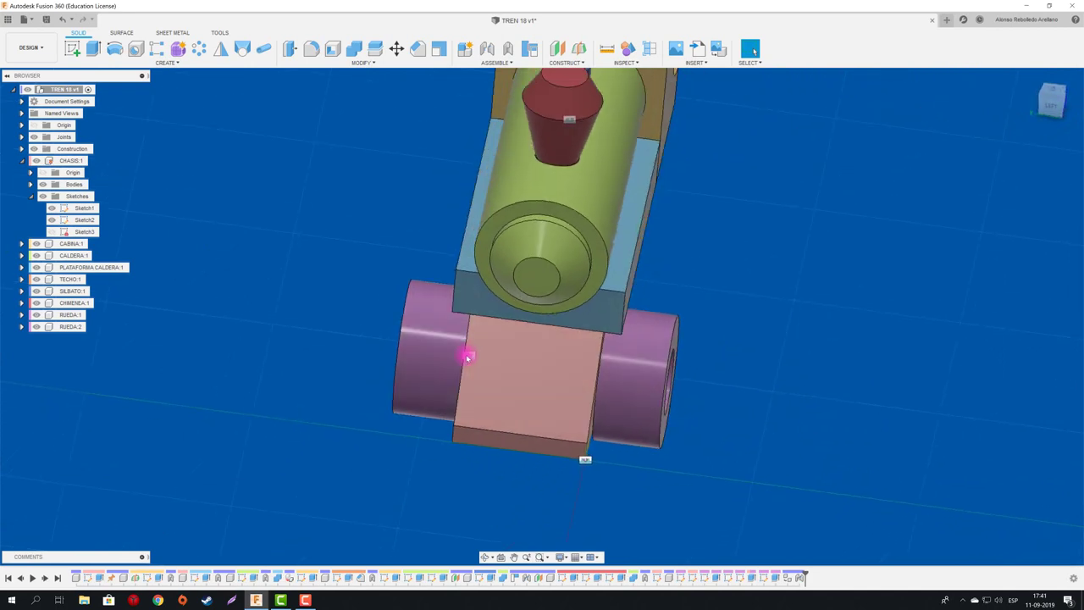
pyautogui.rightClick(468, 357)
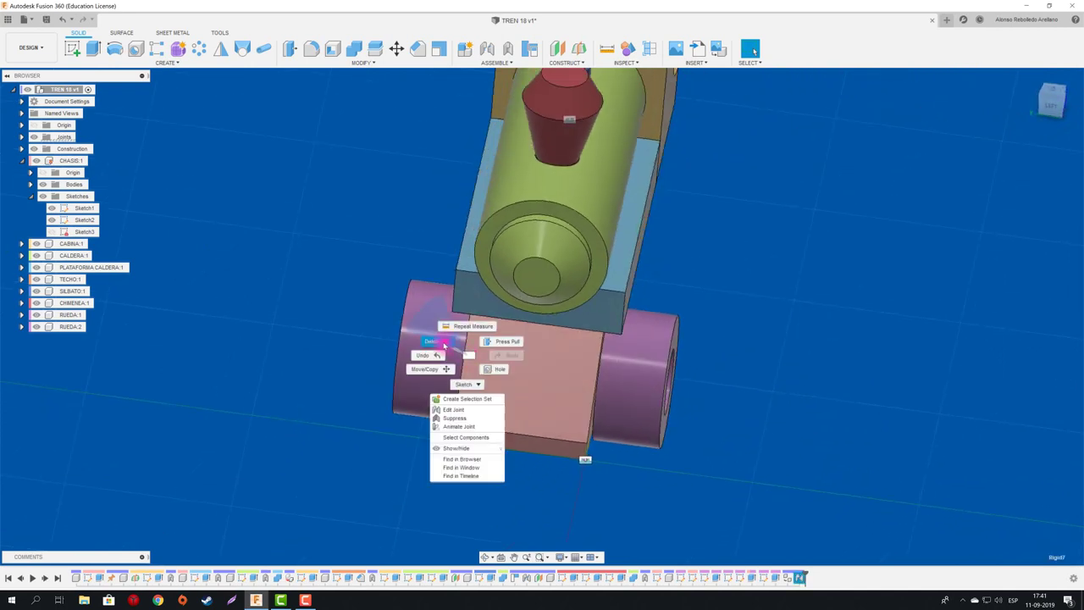
pyautogui.click(432, 342)
pyautogui.moveTo(356, 387)
pyautogui.keyDown('shift'); pyautogui.mouseDown(button='middle')
pyautogui.moveTo(412, 310)
pyautogui.moveTo(392, 196)
pyautogui.moveTo(348, 190)
pyautogui.mouseUp(button='middle'); pyautogui.keyUp('shift')
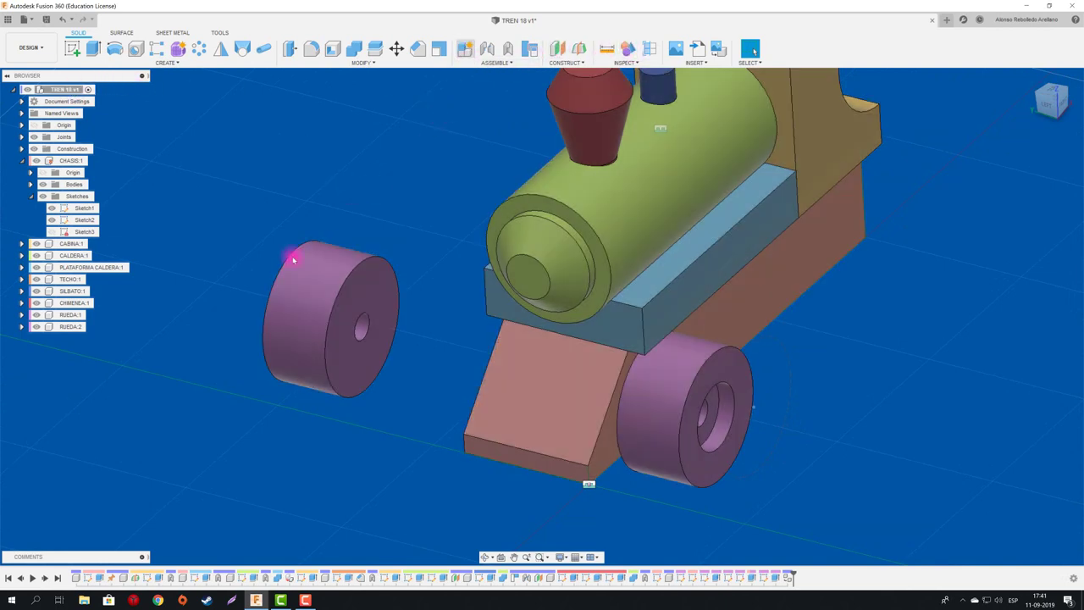
pyautogui.hotkey('ctrl', 'alt', 'n')
pyautogui.write('EJE RUEDA')
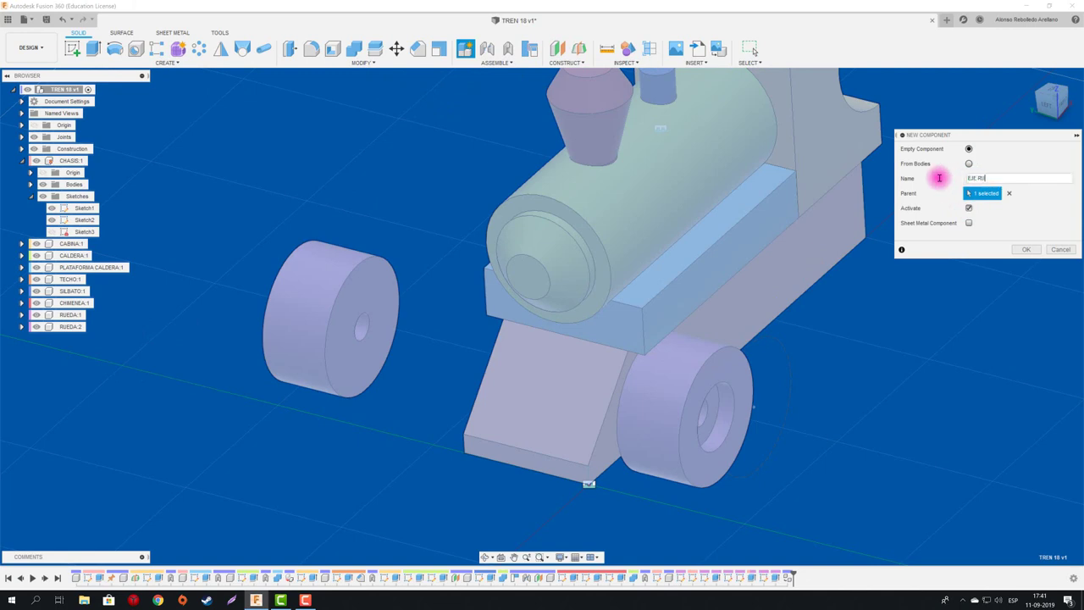
# - Create the EJE RUEDA component and sketch a small circle in the wheel hole
pyautogui.click(1029, 252)
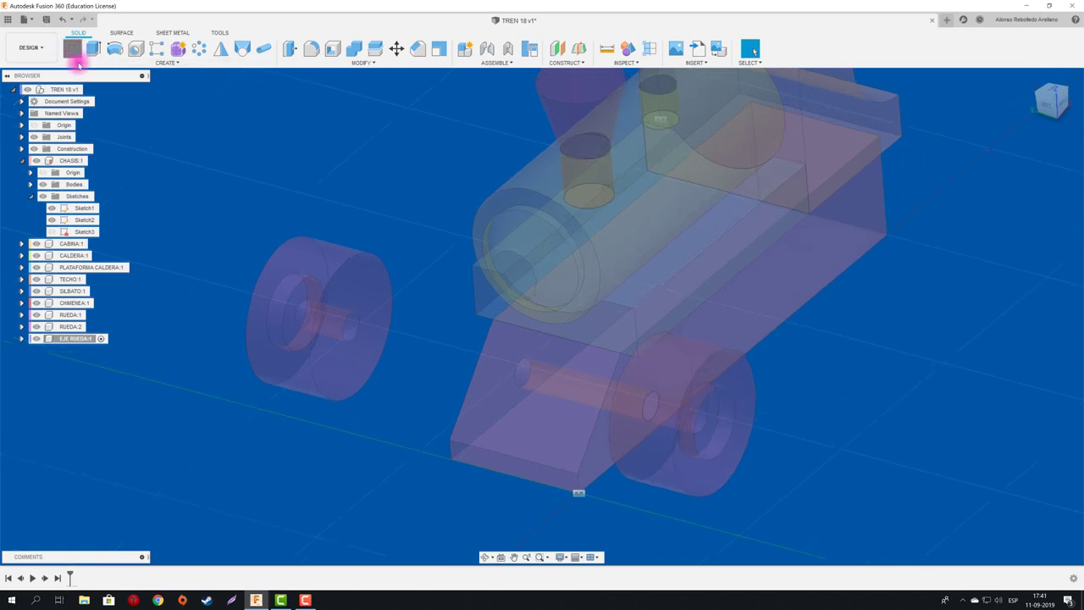
pyautogui.click(77, 62)
pyautogui.click(717, 442)
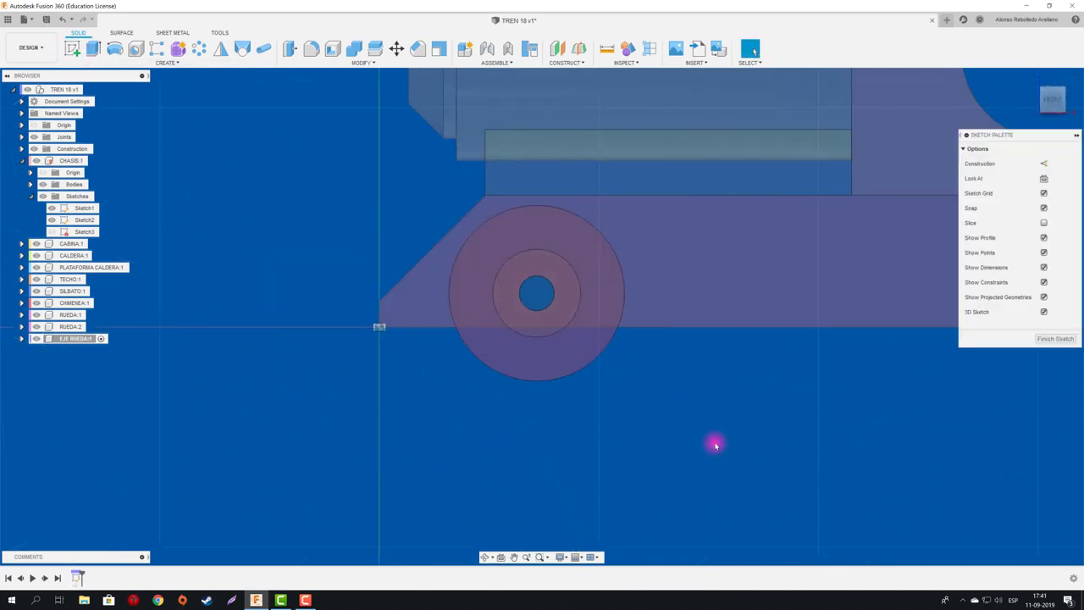
pyautogui.press('c')
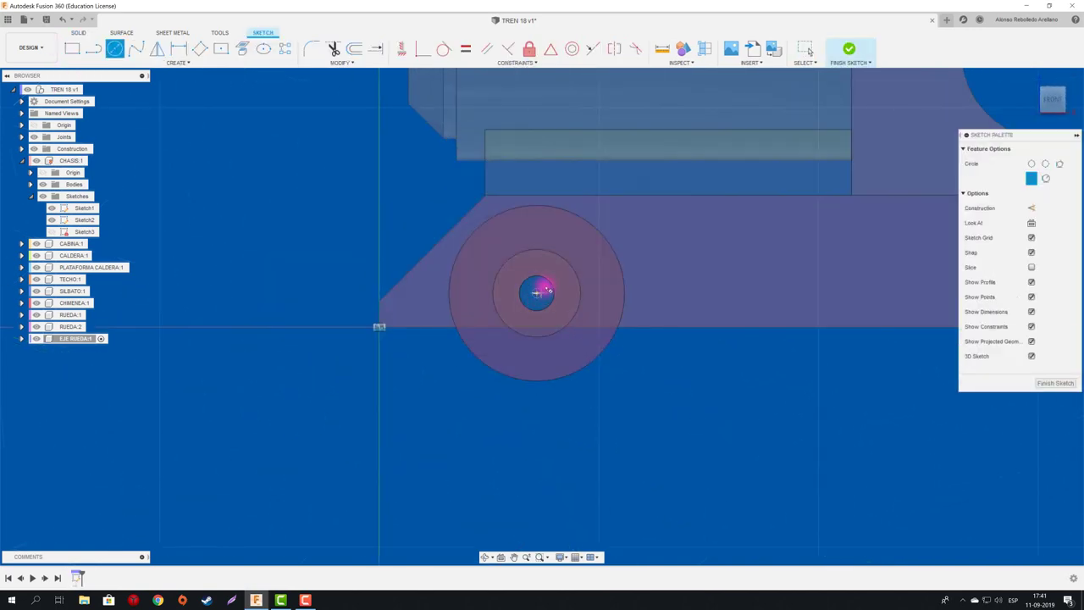
pyautogui.press('F6')
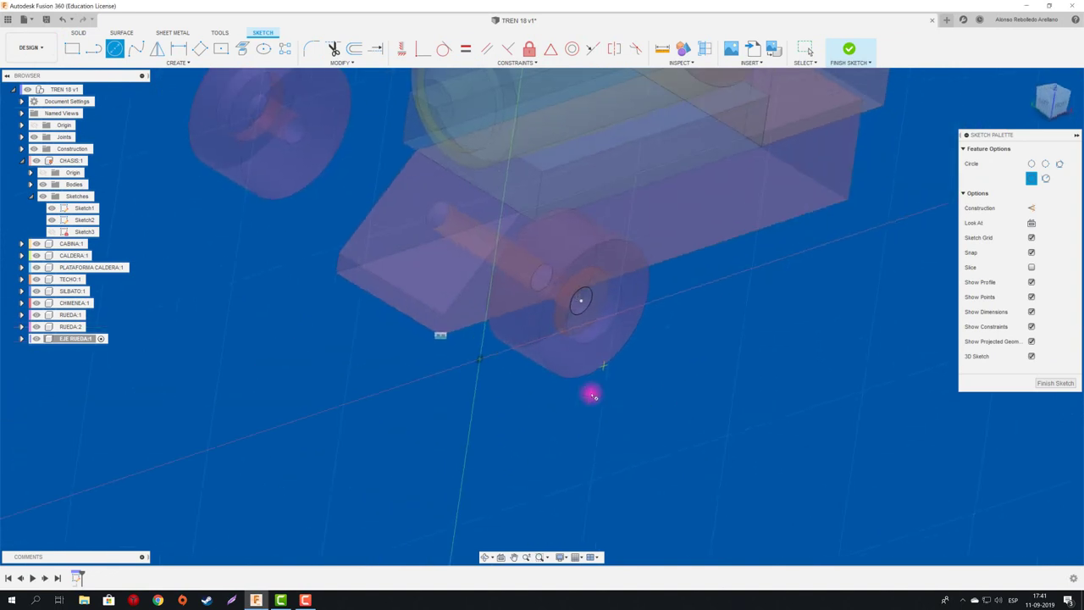
# - Extrude the circle -70 mm as the axle, then reactivate root TREN 18 v1
pyautogui.press('e')
pyautogui.click(587, 310)
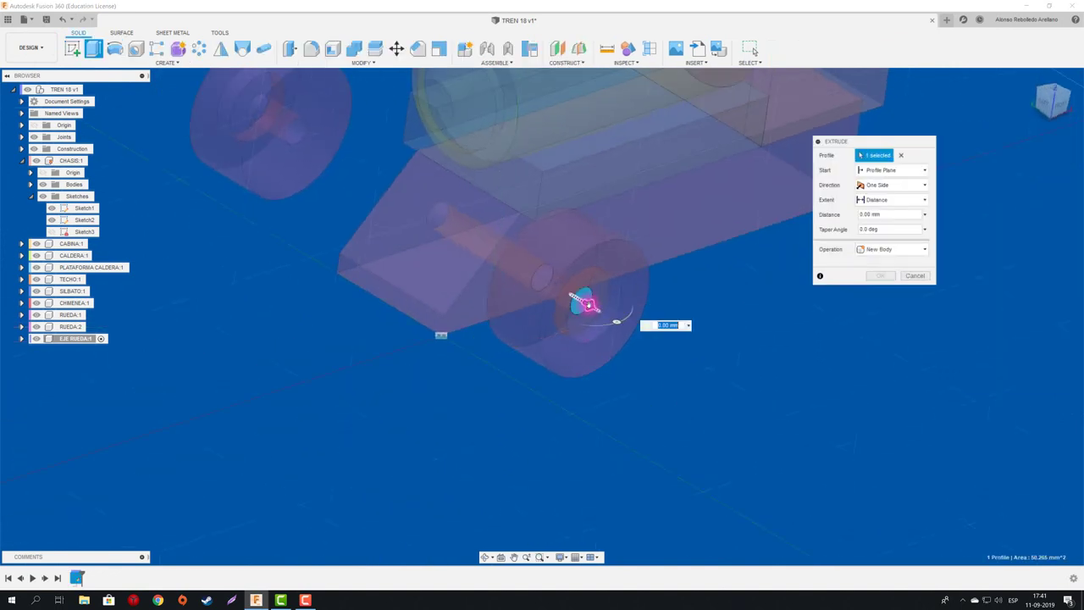
pyautogui.moveTo(581, 305); pyautogui.dragTo(392, 187)
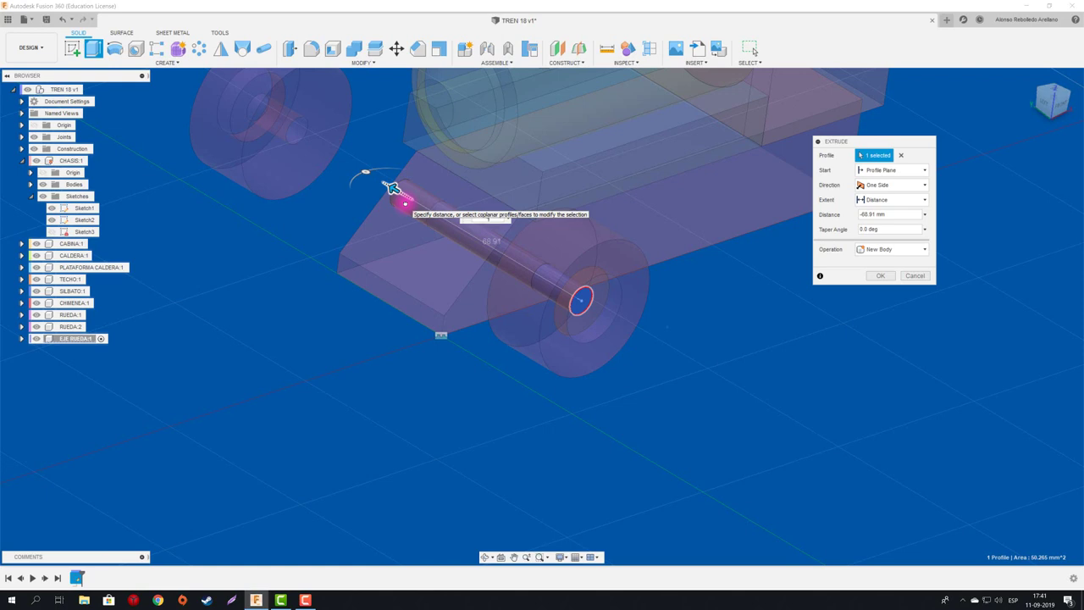
pyautogui.write('-70')
pyautogui.click(881, 276)
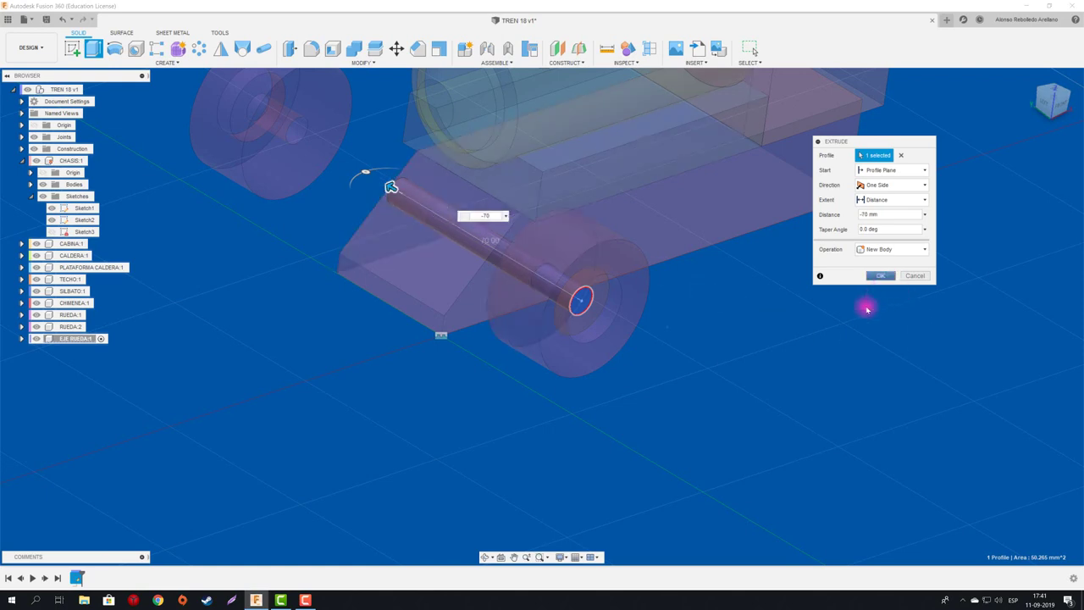
pyautogui.moveTo(754, 382)
pyautogui.keyDown('shift'); pyautogui.mouseDown(button='middle')
pyautogui.moveTo(351, 365)
pyautogui.moveTo(438, 244)
pyautogui.mouseUp(button='middle'); pyautogui.keyUp('shift')
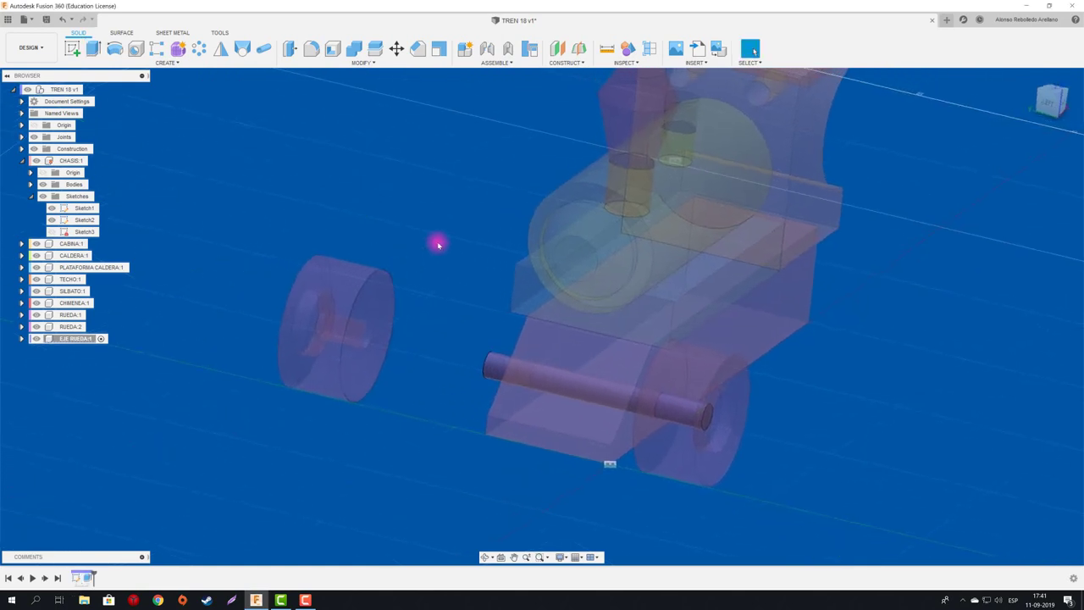
pyautogui.click(87, 88)
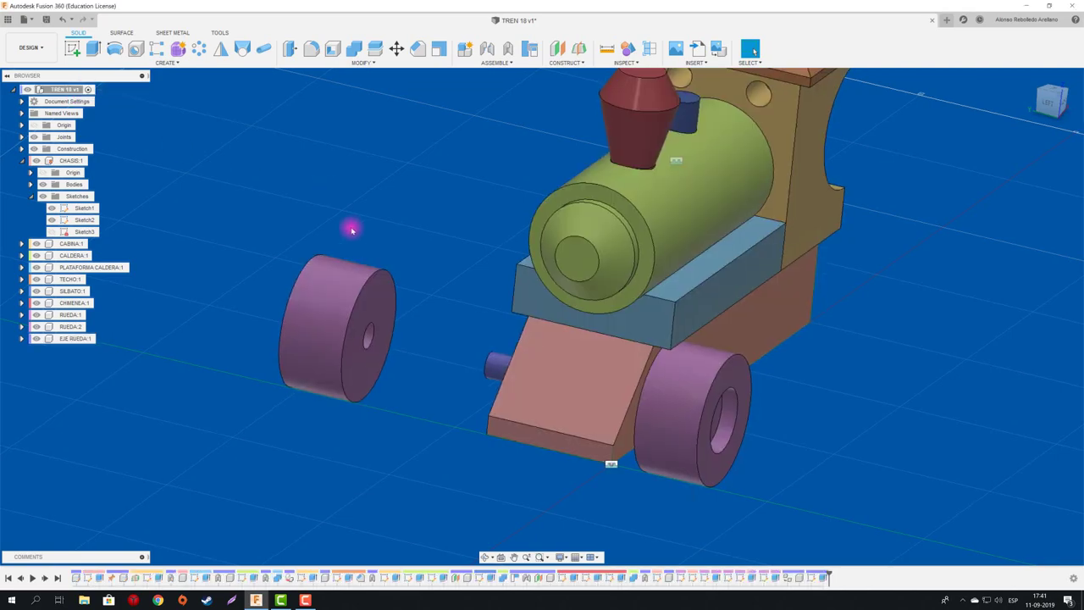
# - Drag the axle and one wheel apart, below the train
pyautogui.moveTo(351, 228)
pyautogui.keyDown('shift'); pyautogui.mouseDown(button='middle')
pyautogui.moveTo(554, 353)
pyautogui.moveTo(477, 370)
pyautogui.moveTo(380, 416)
pyautogui.mouseUp(button='middle'); pyautogui.keyUp('shift')
pyautogui.moveTo(447, 351); pyautogui.dragTo(520, 472)
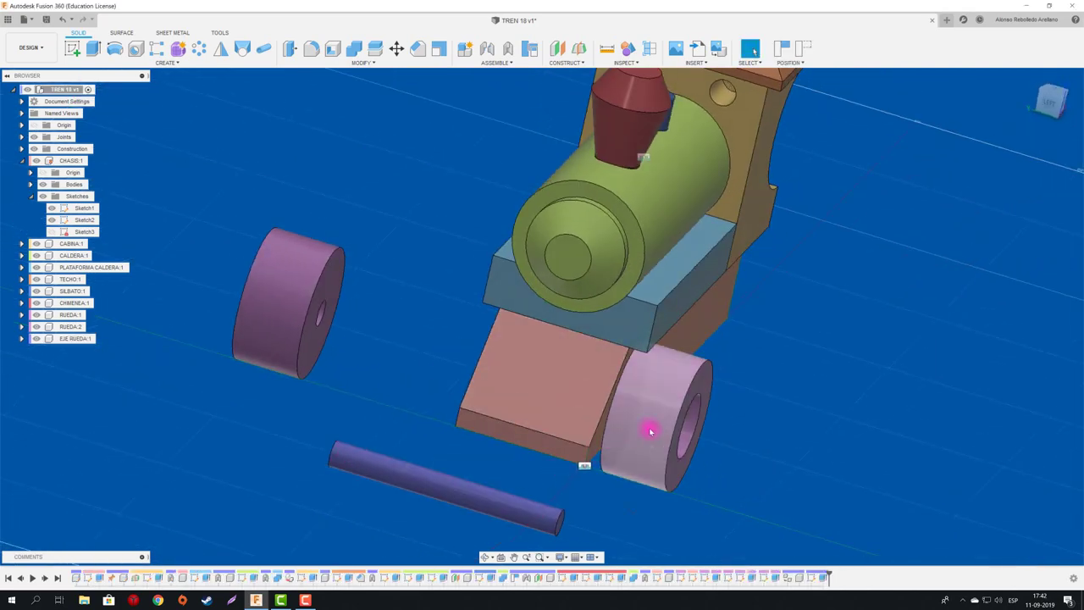
pyautogui.moveTo(649, 428); pyautogui.dragTo(769, 460)
pyautogui.keyDown('shift'); pyautogui.moveTo(769, 460); pyautogui.dragTo(737, 431, button='middle'); pyautogui.keyUp('shift')
pyautogui.moveTo(689, 452)
pyautogui.mouseDown()
pyautogui.moveTo(593, 472)
pyautogui.moveTo(561, 523)
pyautogui.mouseUp()
# - Capture the positions and rigidly joint the axle end to the first wheel's hole
pyautogui.click(510, 531)
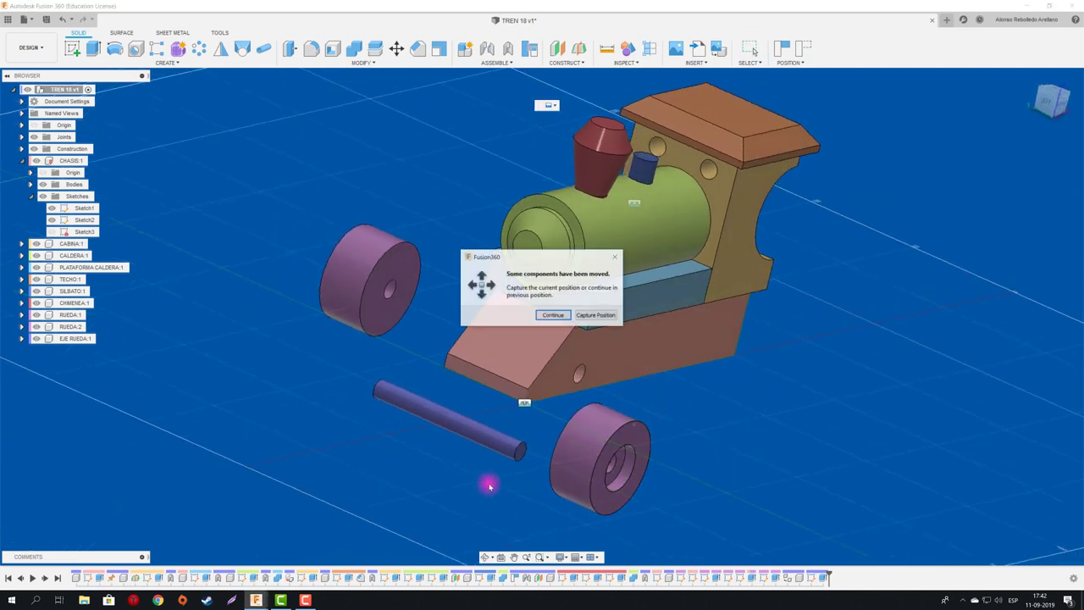
pyautogui.click(601, 318)
pyautogui.click(522, 456)
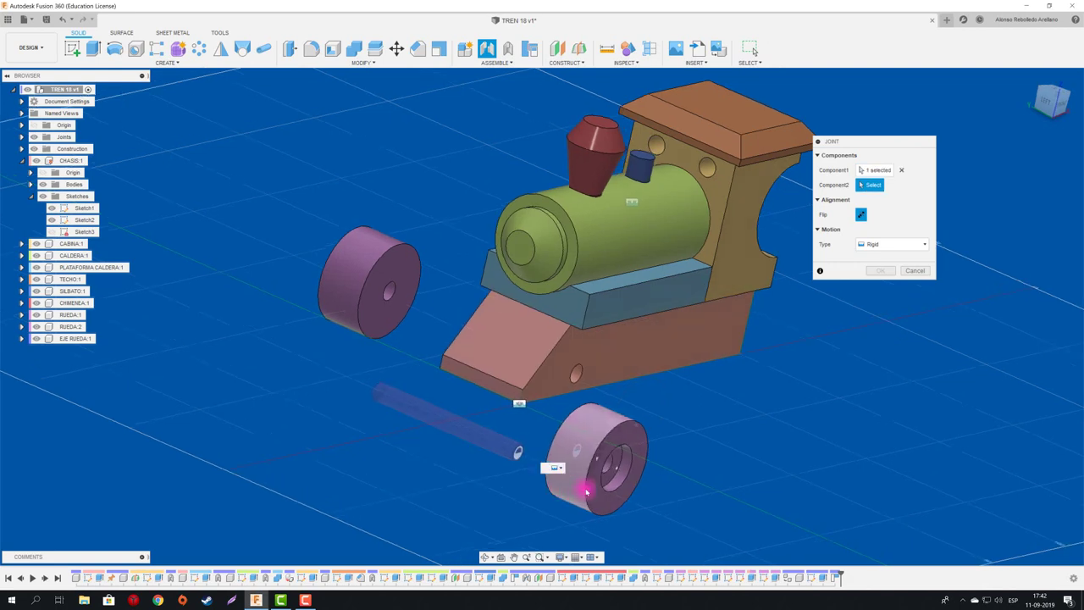
pyautogui.click(599, 464)
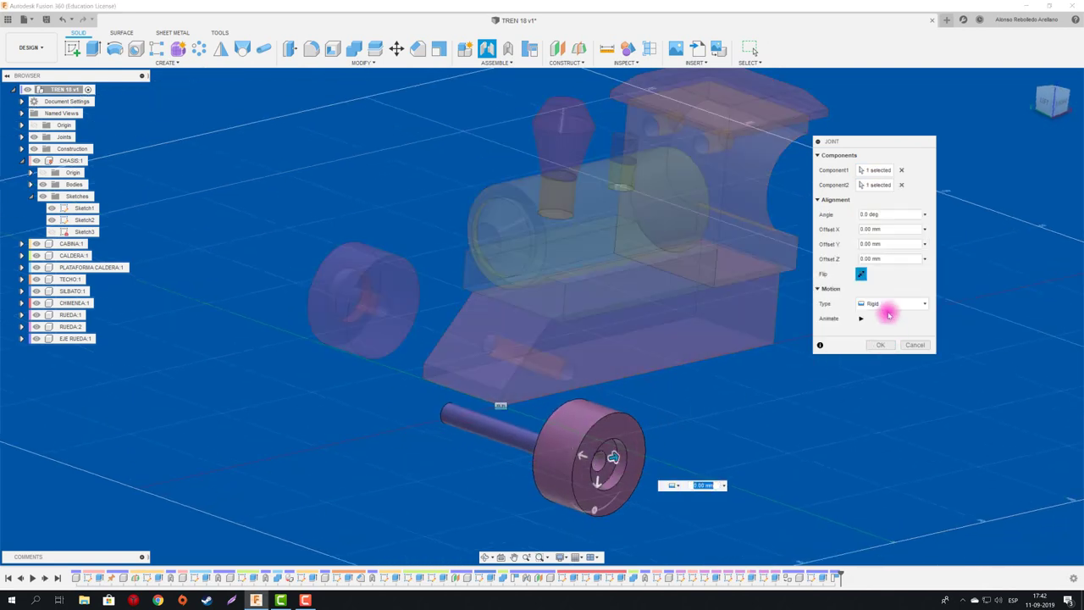
pyautogui.click(878, 344)
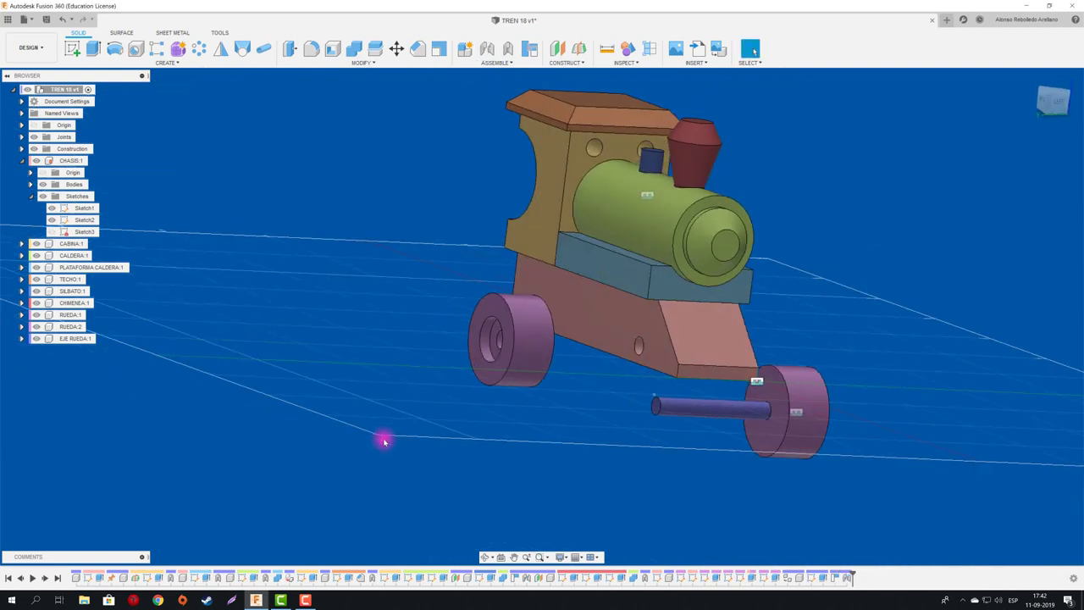
# - Joint the second wheel onto the free axle end and move the wheel set clear of the train
pyautogui.press('j')
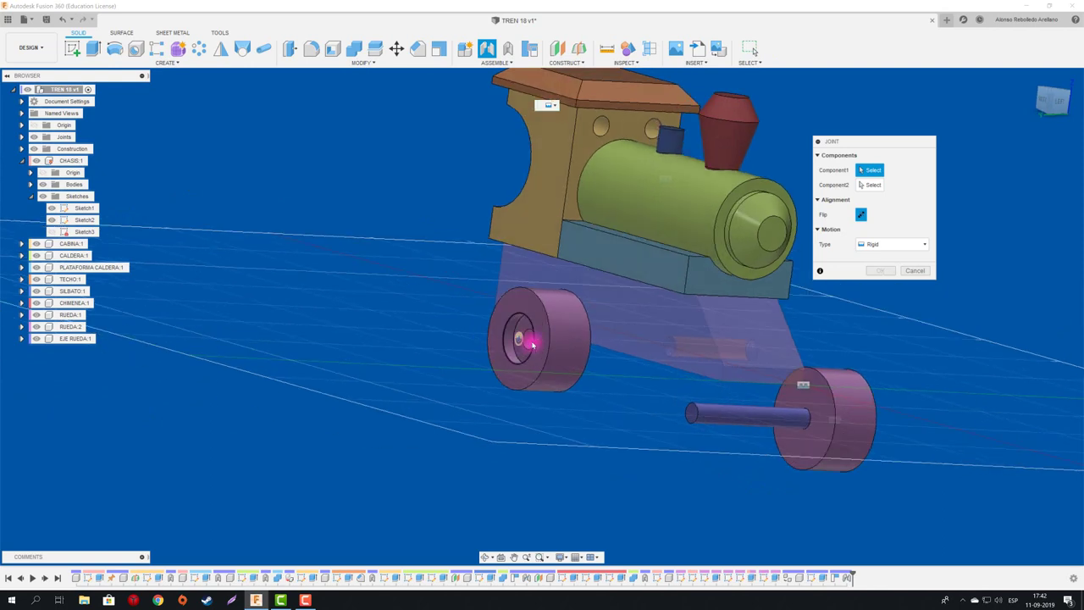
pyautogui.click(529, 342)
pyautogui.click(690, 413)
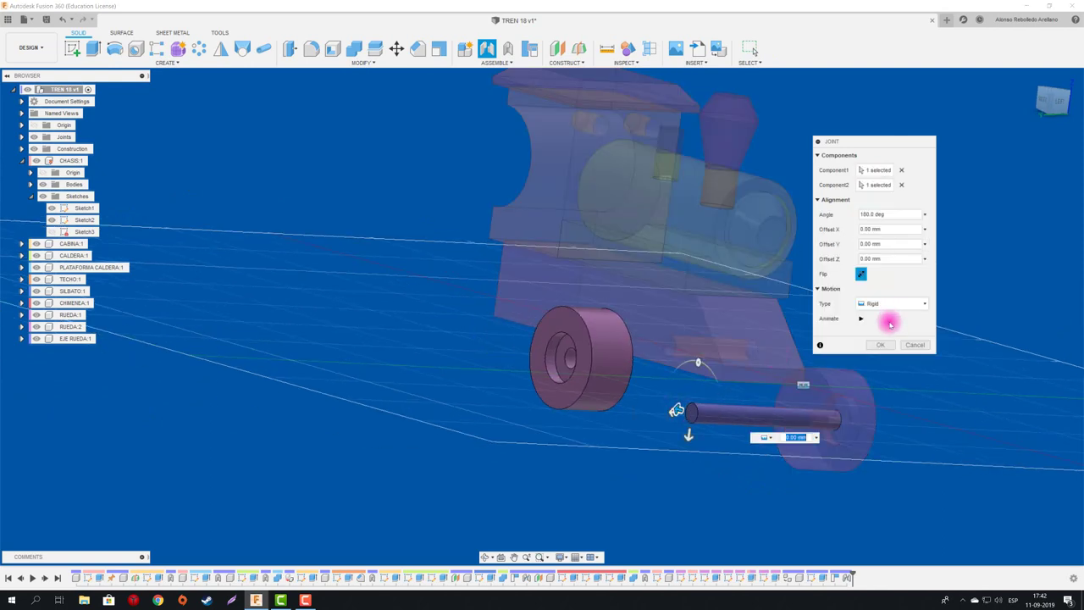
pyautogui.click(858, 341)
pyautogui.keyDown('shift'); pyautogui.moveTo(569, 435); pyautogui.dragTo(705, 425, button='middle'); pyautogui.keyUp('shift')
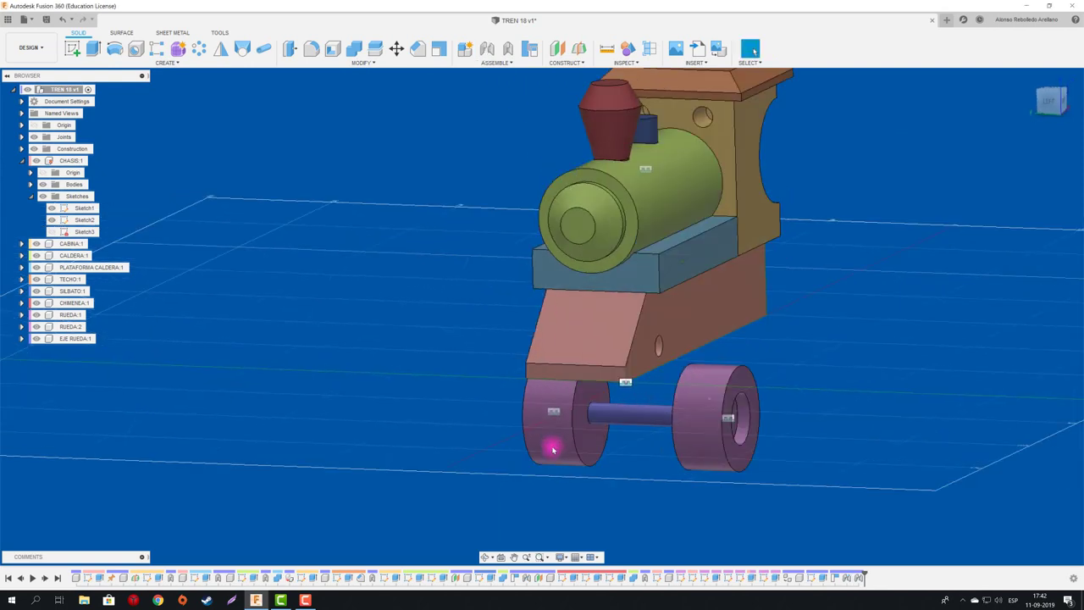
pyautogui.moveTo(704, 426); pyautogui.dragTo(474, 412)
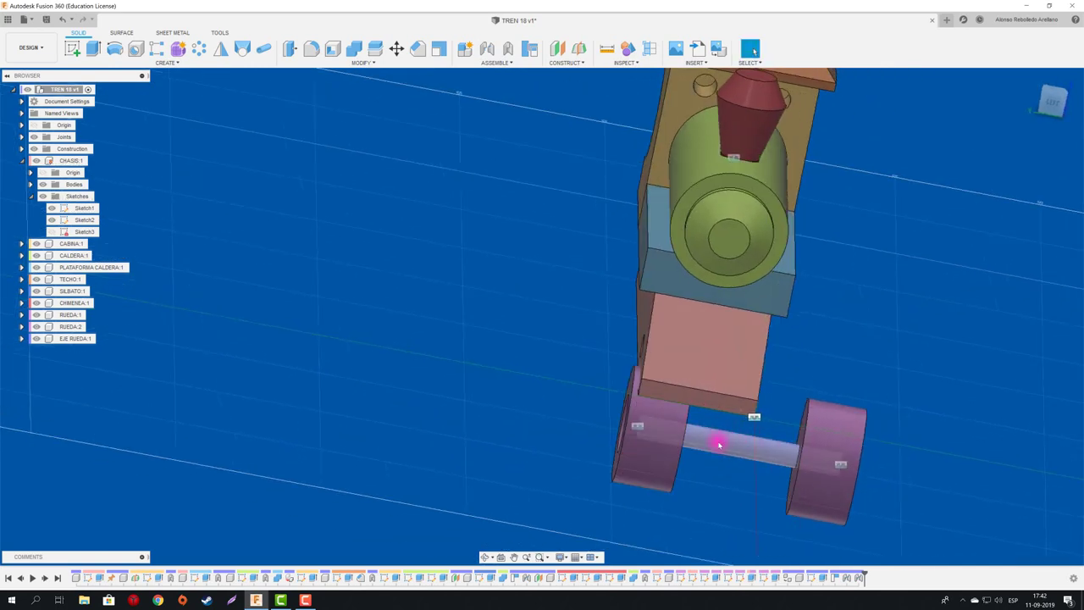
pyautogui.moveTo(474, 412)
pyautogui.keyDown('shift'); pyautogui.mouseDown(button='middle')
pyautogui.moveTo(501, 300)
pyautogui.moveTo(512, 299)
pyautogui.mouseUp(button='middle'); pyautogui.keyUp('shift')
# - Accept the moved position, try jointing the axle to the chassis hole, then cancel
pyautogui.press('j')
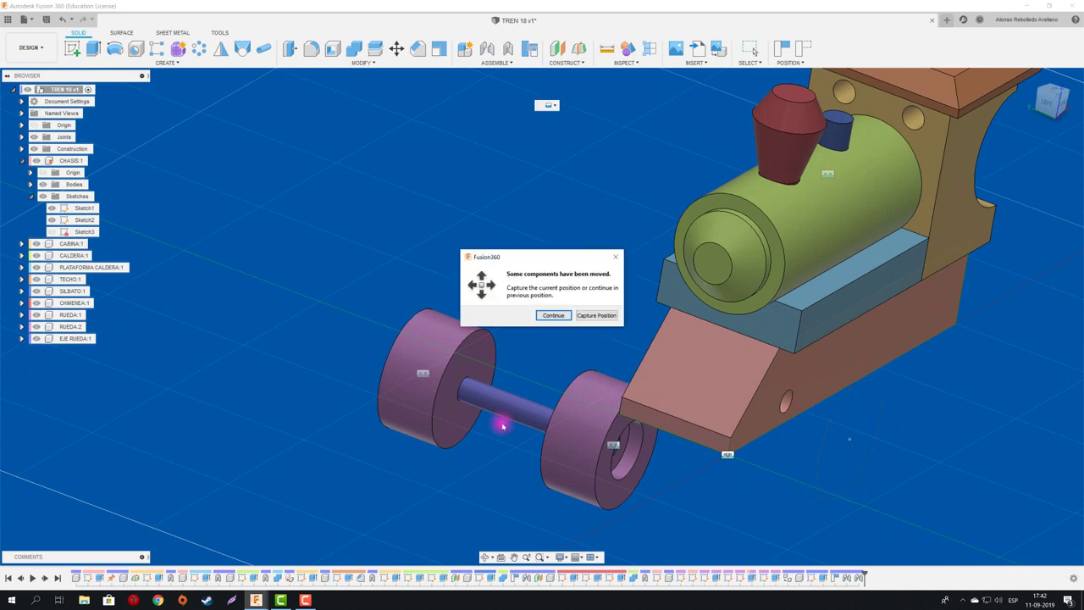
pyautogui.click(602, 318)
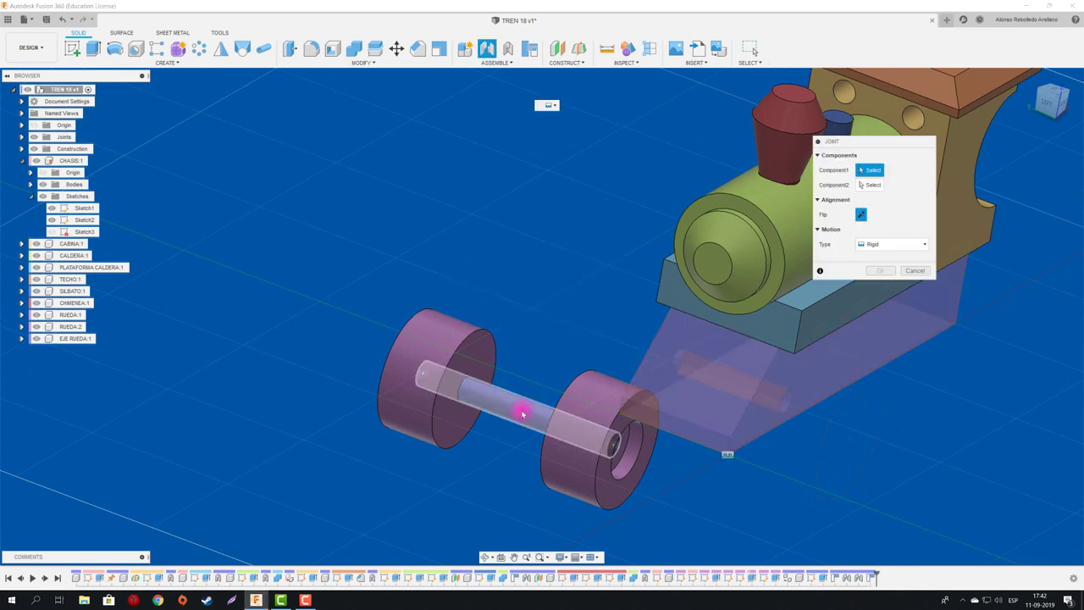
pyautogui.click(518, 412)
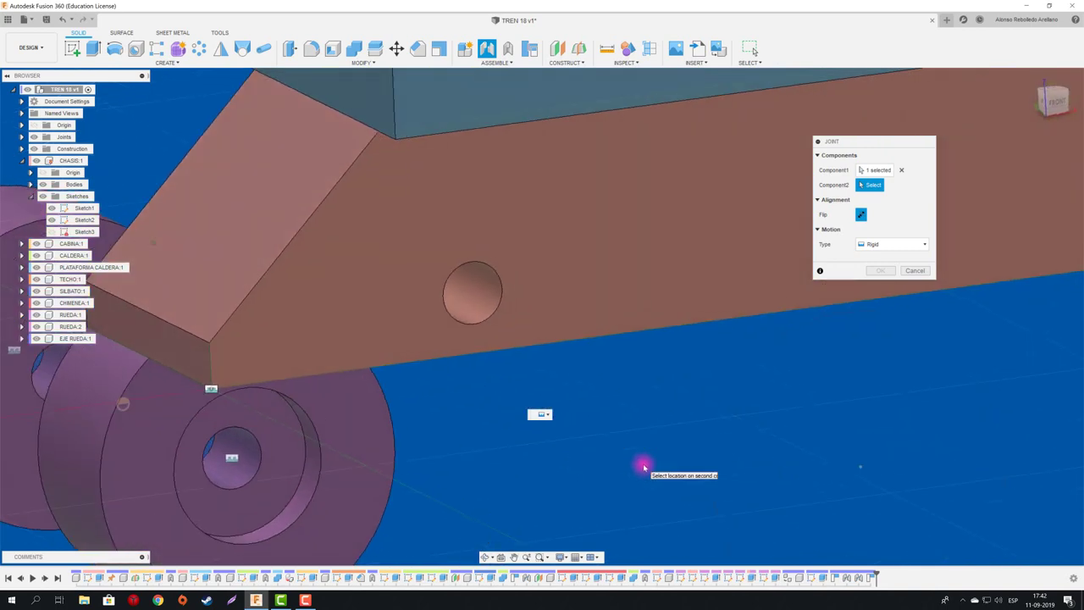
pyautogui.moveTo(566, 415)
pyautogui.keyDown('shift'); pyautogui.mouseDown(button='middle')
pyautogui.moveTo(442, 331)
pyautogui.moveTo(447, 297)
pyautogui.moveTo(435, 299)
pyautogui.moveTo(477, 319)
pyautogui.moveTo(424, 311)
pyautogui.moveTo(452, 304)
pyautogui.moveTo(472, 331)
pyautogui.moveTo(578, 370)
pyautogui.moveTo(621, 326)
pyautogui.moveTo(661, 317)
pyautogui.moveTo(611, 327)
pyautogui.mouseUp(button='middle'); pyautogui.keyUp('shift')
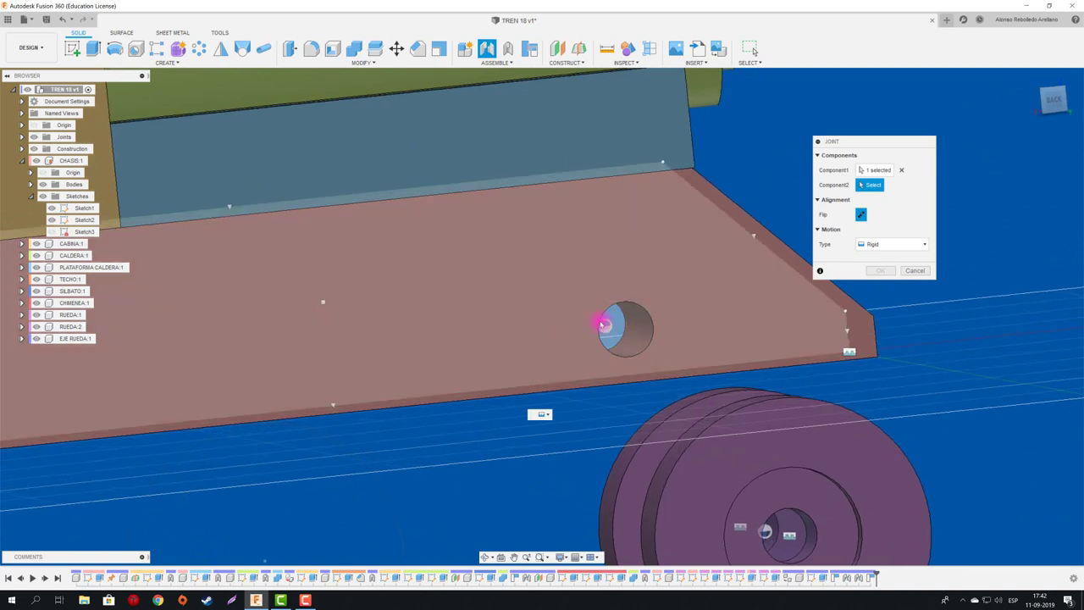
pyautogui.click(624, 332)
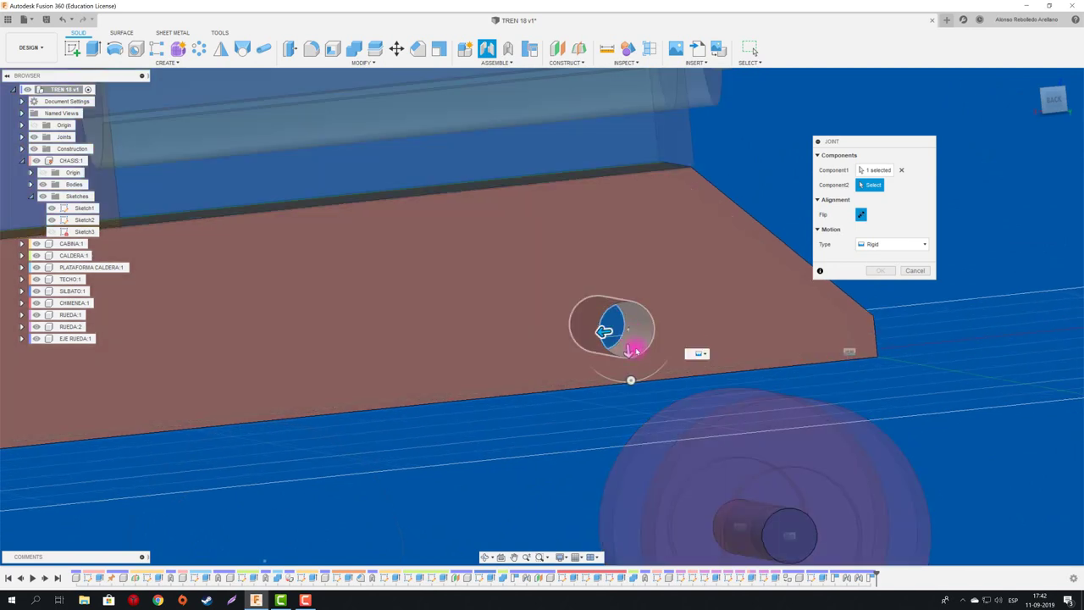
pyautogui.keyDown('shift'); pyautogui.moveTo(631, 355); pyautogui.dragTo(532, 357, button='middle'); pyautogui.keyUp('shift')
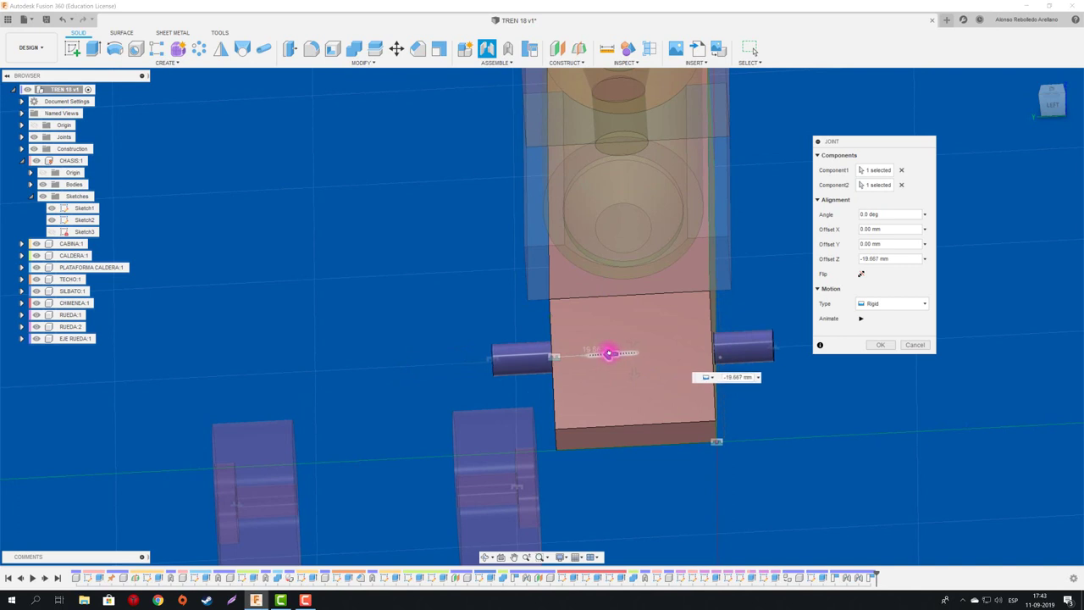
pyautogui.click(921, 345)
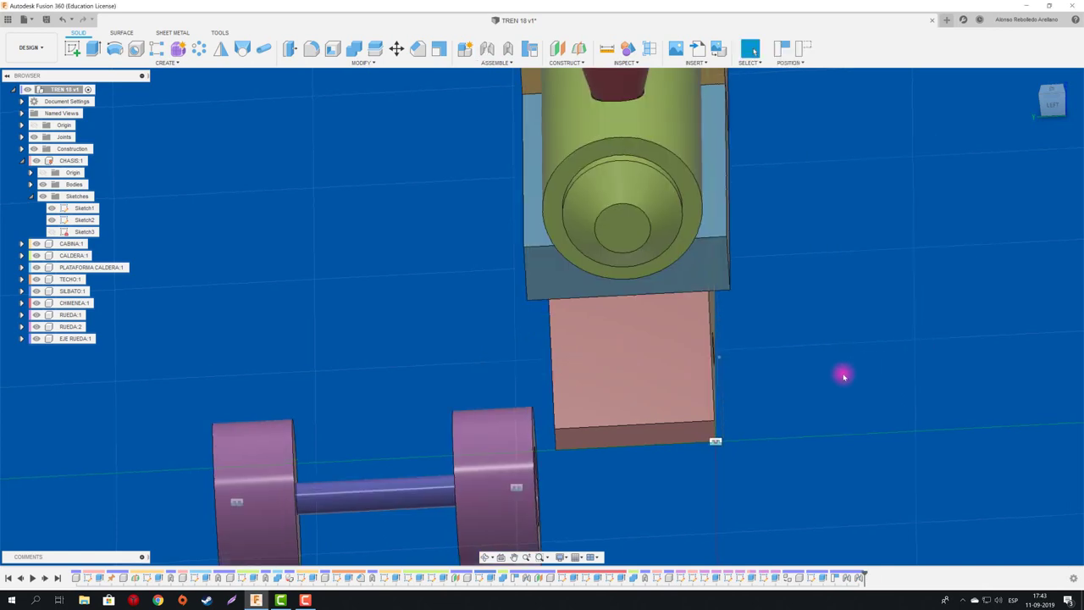
pyautogui.moveTo(842, 373)
pyautogui.keyDown('shift'); pyautogui.mouseDown(button='middle')
pyautogui.moveTo(466, 293)
pyautogui.moveTo(696, 108)
pyautogui.mouseUp(button='middle'); pyautogui.keyUp('shift')
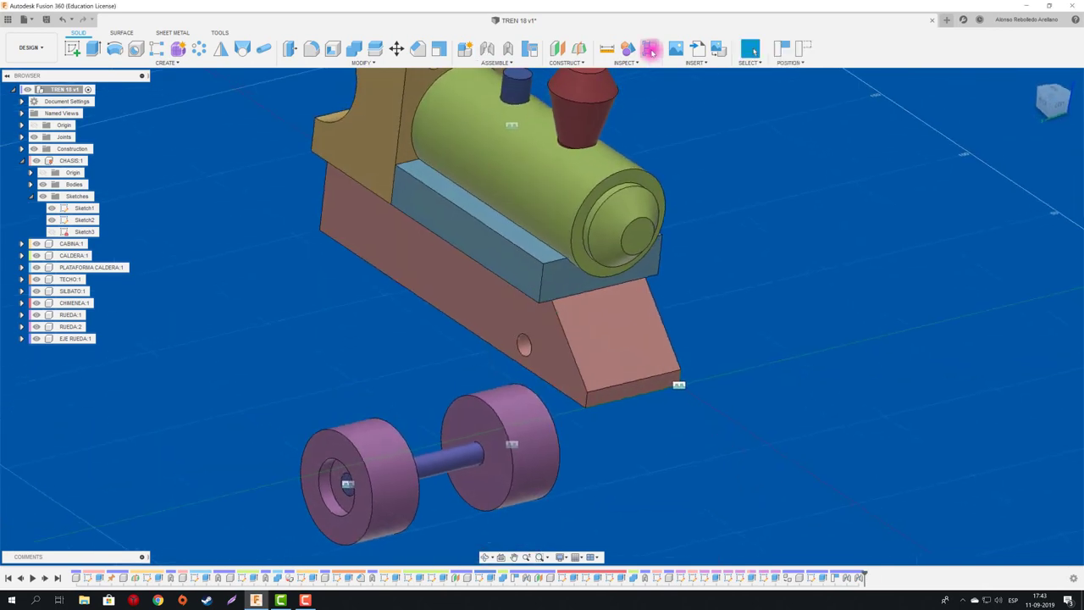
# - Add a section plane on the chassis front face offset -36.944 mm, then drag the wheel set beside the chassis
pyautogui.click(650, 49)
pyautogui.click(629, 395)
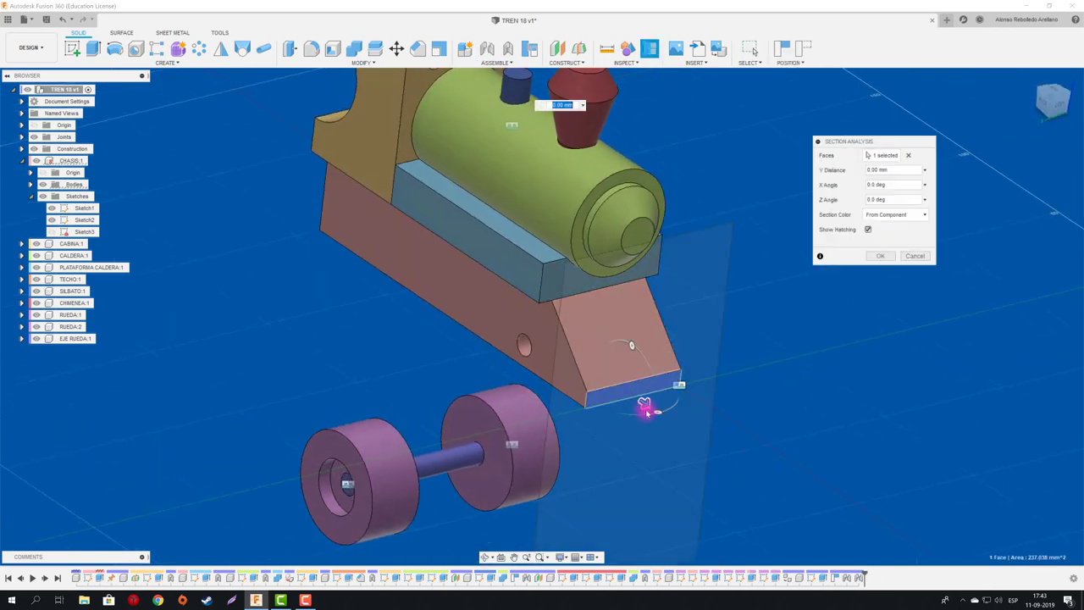
pyautogui.moveTo(644, 403); pyautogui.dragTo(578, 360)
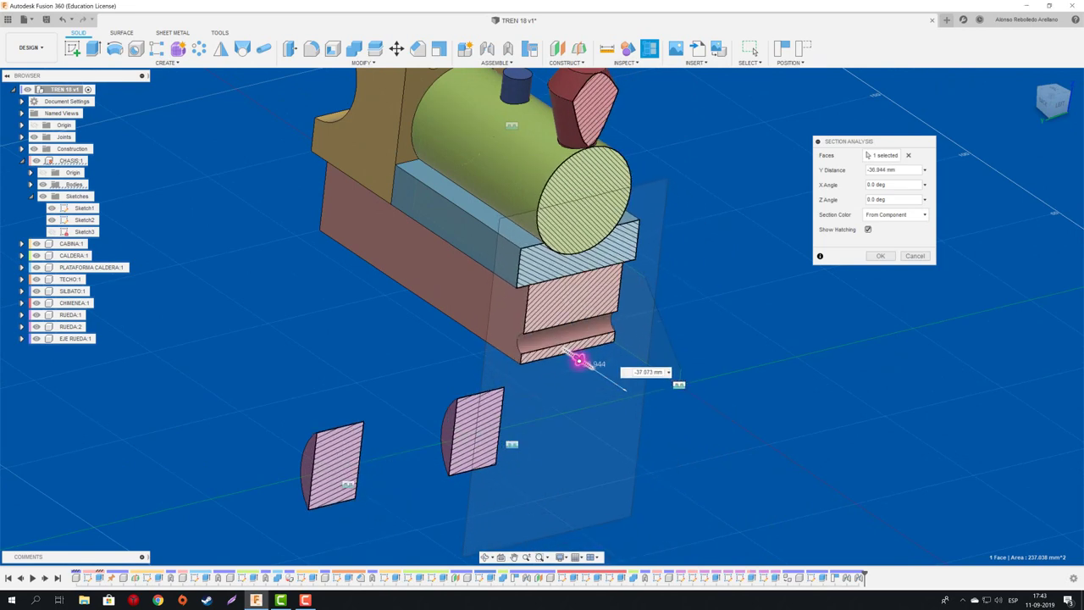
pyautogui.click(877, 261)
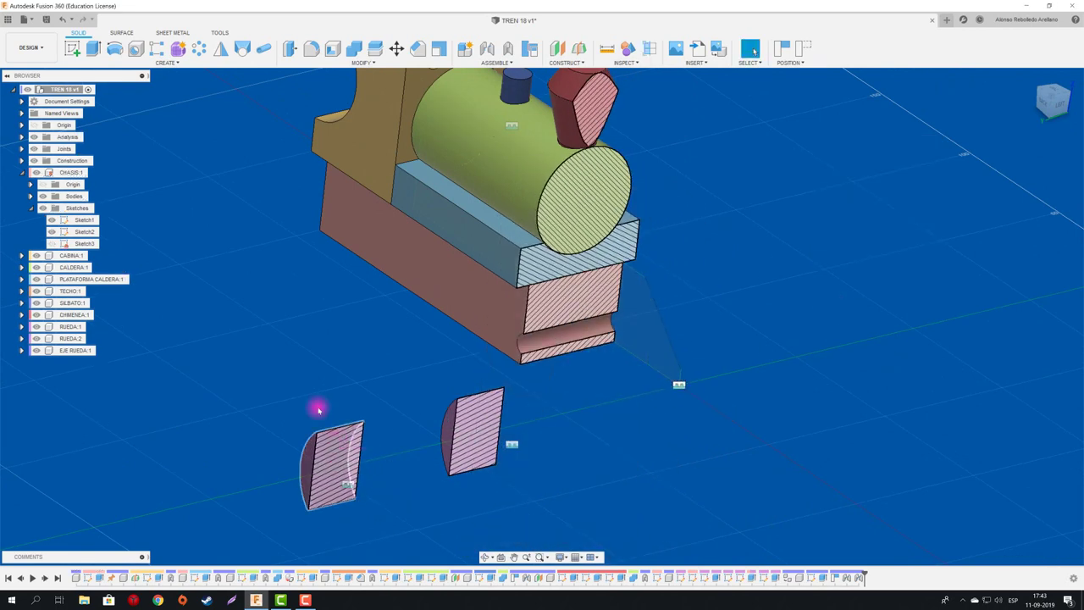
pyautogui.moveTo(319, 410); pyautogui.dragTo(220, 308)
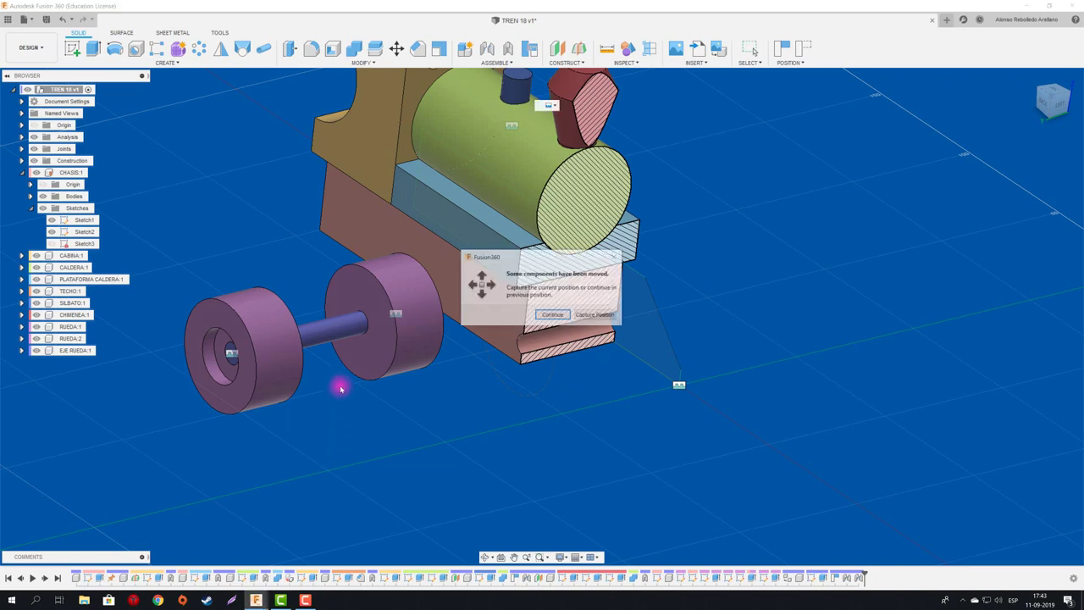
# - Join the axle centre to the chassis hole with a revolute joint, then hide the section analysis
pyautogui.click(610, 317)
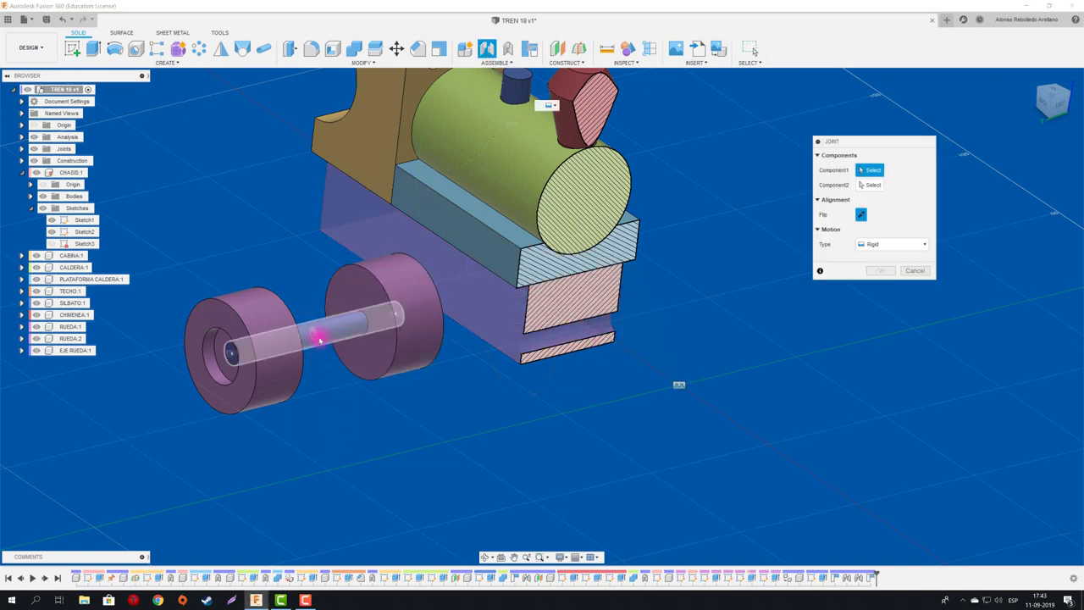
pyautogui.click(314, 332)
pyautogui.click(573, 336)
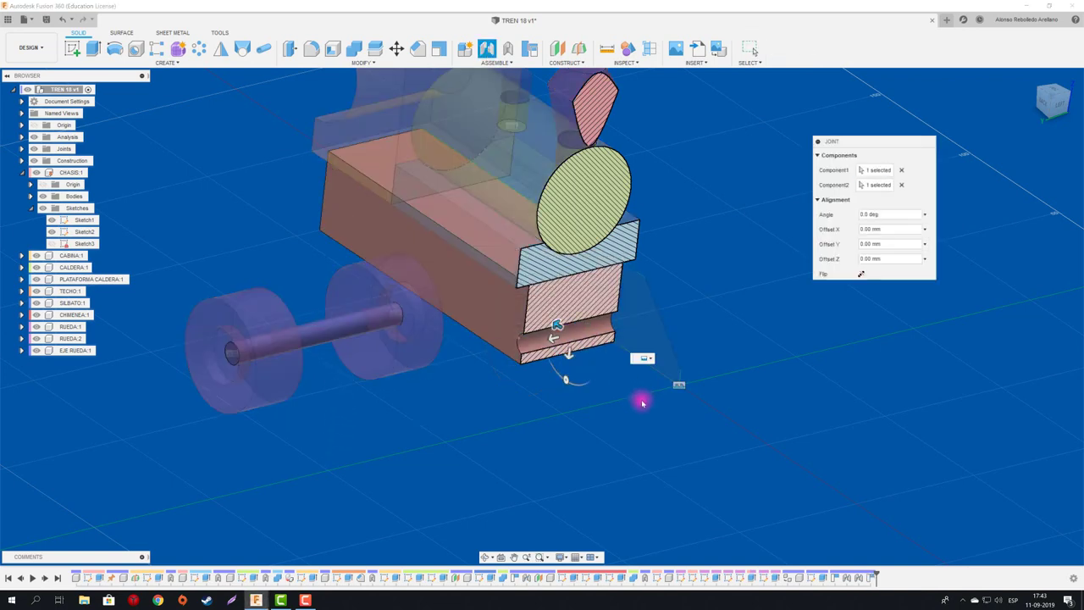
pyautogui.click(898, 303)
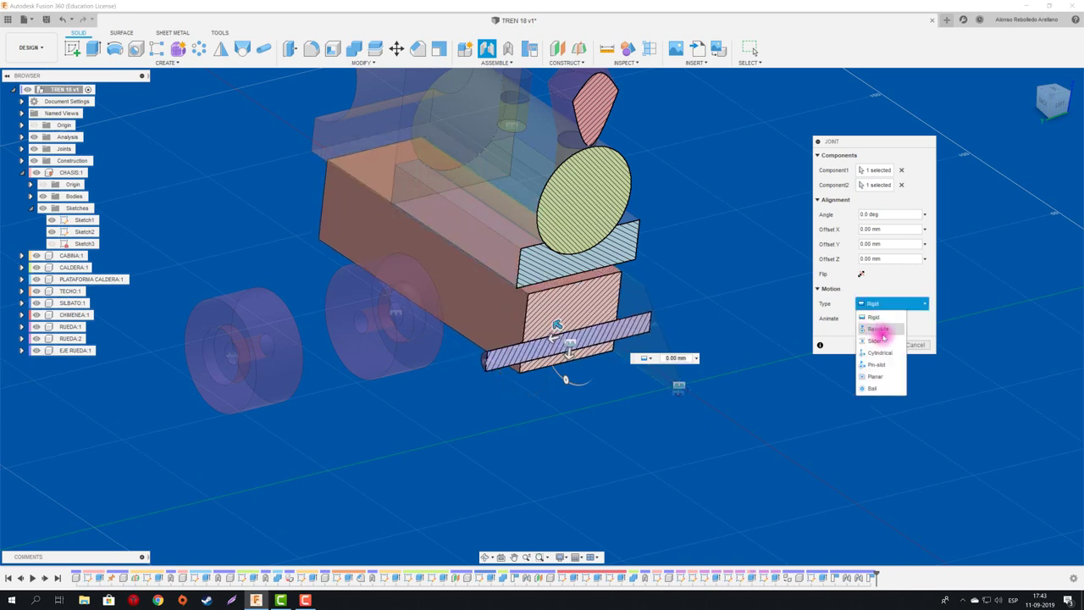
pyautogui.click(881, 352)
pyautogui.click(877, 358)
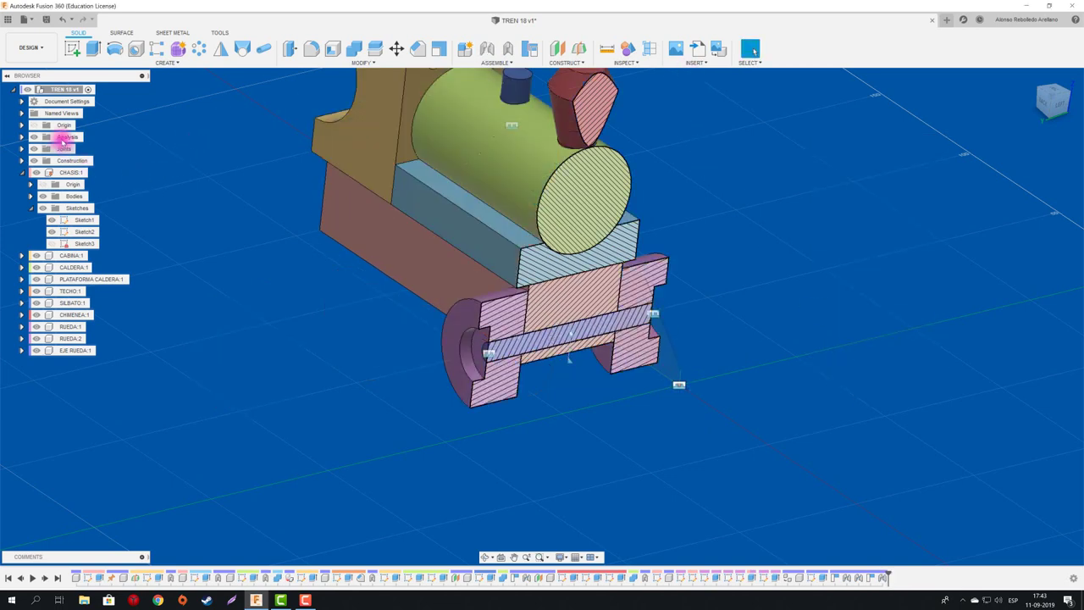
pyautogui.click(34, 136)
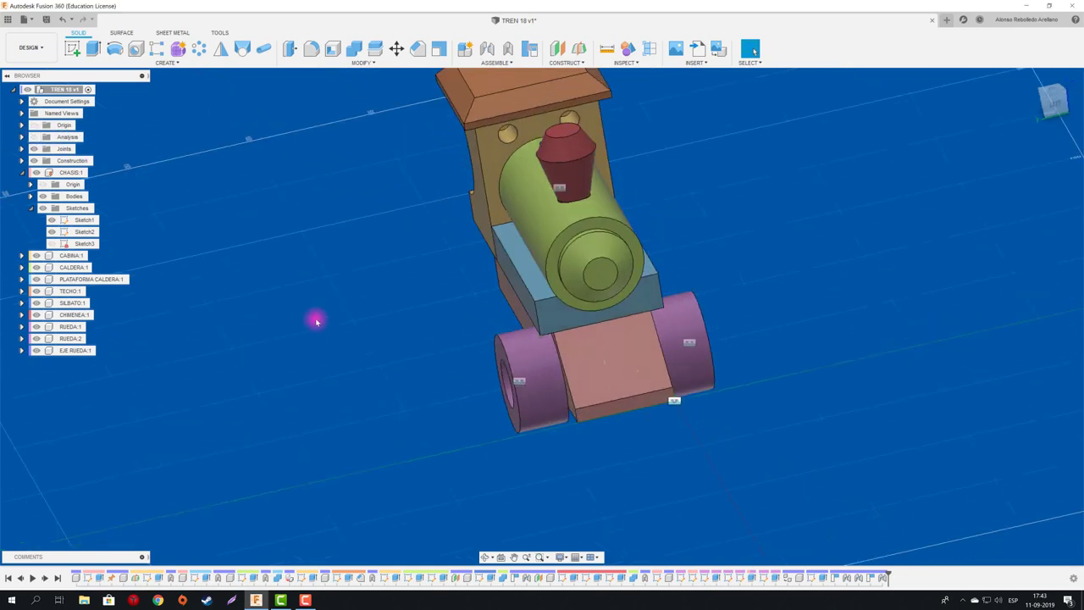
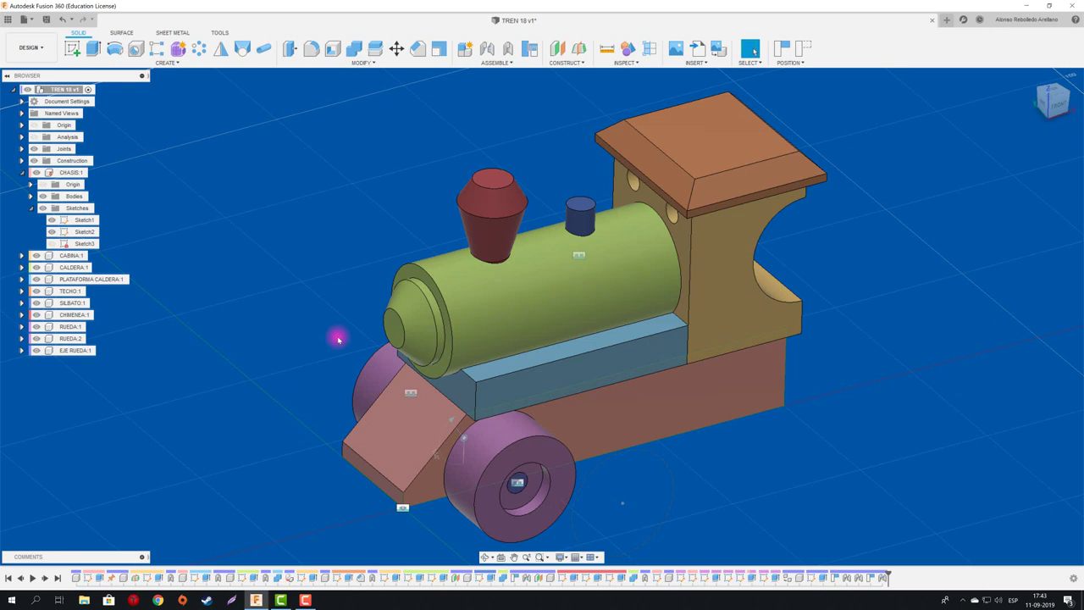
# - Copy and paste the front wheel-and-axle set (EJE RUEDA:1 with its wheels)
pyautogui.click(76, 350)
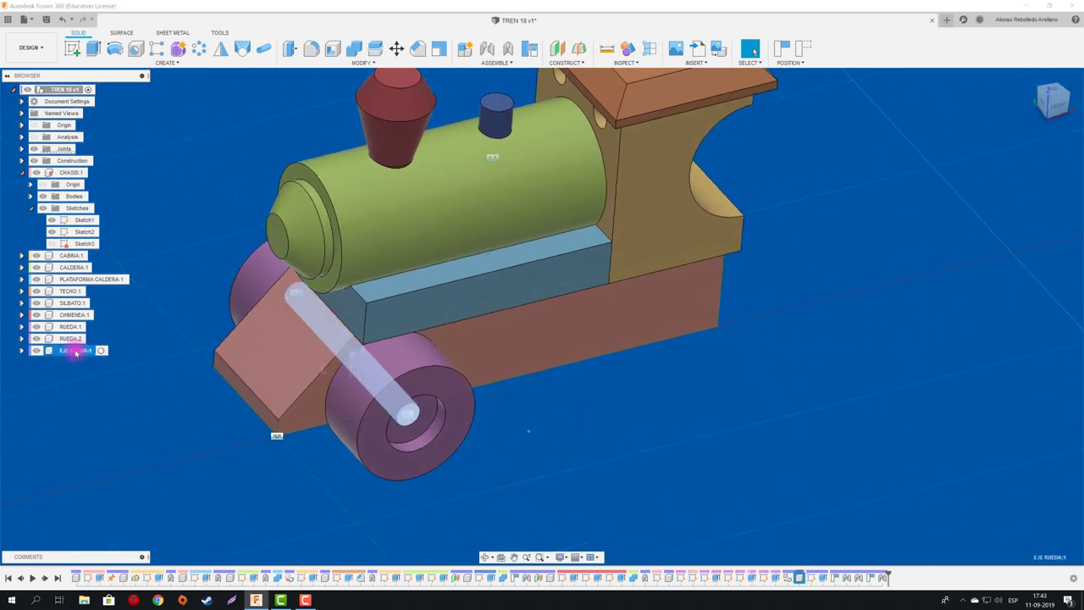
pyautogui.click(72, 339)
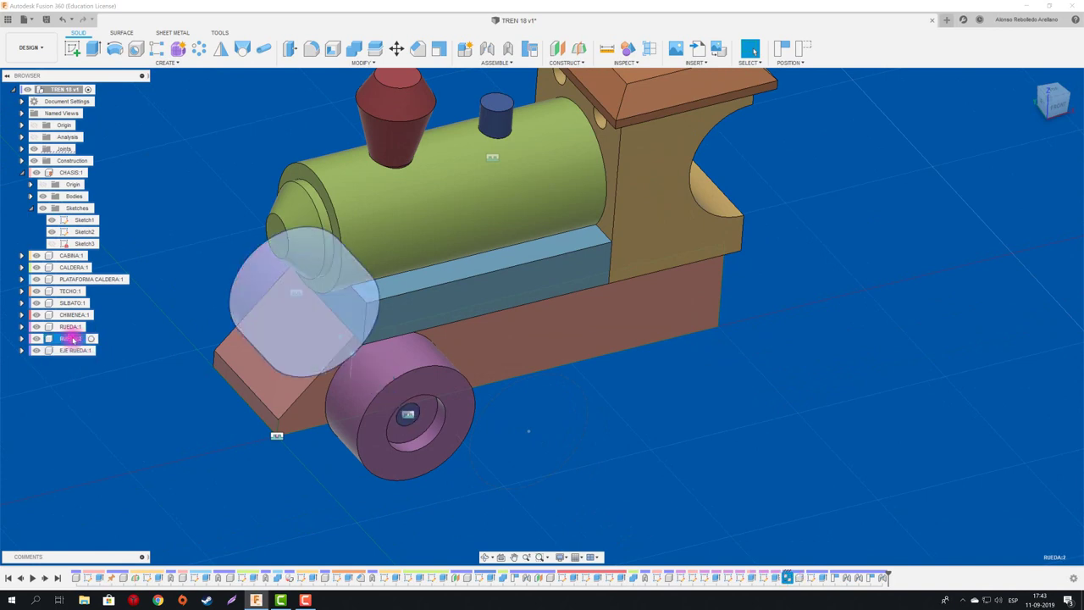
pyautogui.click(72, 326)
pyautogui.keyDown('shift'); pyautogui.click(76, 349); pyautogui.keyUp('shift')
pyautogui.hotkey('ctrl', 'c')
pyautogui.hotkey('ctrl', 'v')
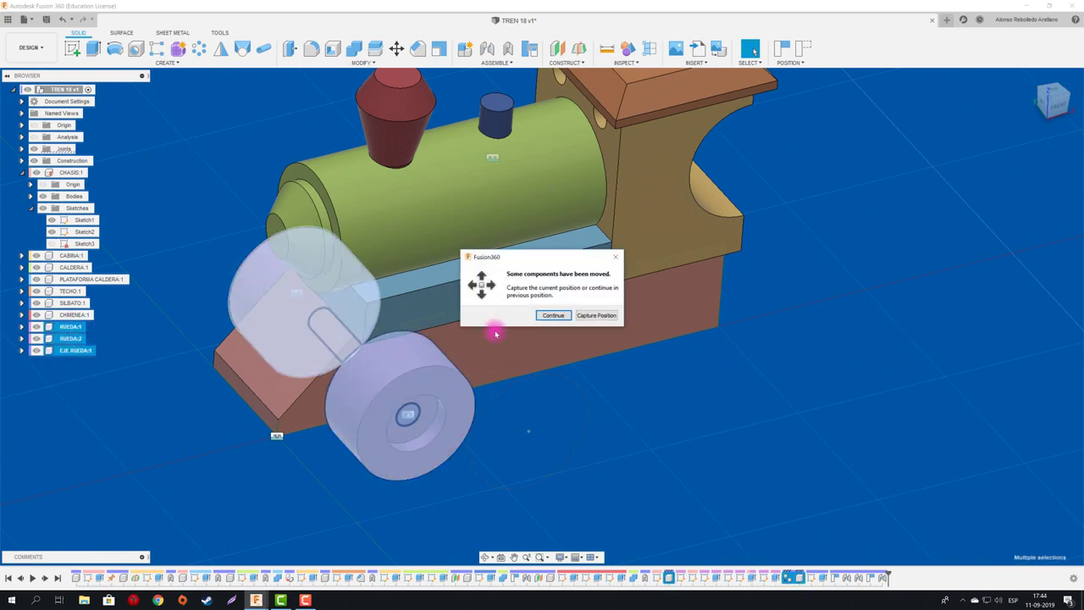
# - Select the pasted wheel RUEDA:3 and open its joint for editing
pyautogui.keyDown('shift'); pyautogui.moveTo(462, 395); pyautogui.dragTo(513, 418, button='middle'); pyautogui.keyUp('shift')
pyautogui.click(913, 330)
pyautogui.keyDown('shift'); pyautogui.moveTo(910, 326); pyautogui.dragTo(484, 411, button='middle'); pyautogui.keyUp('shift')
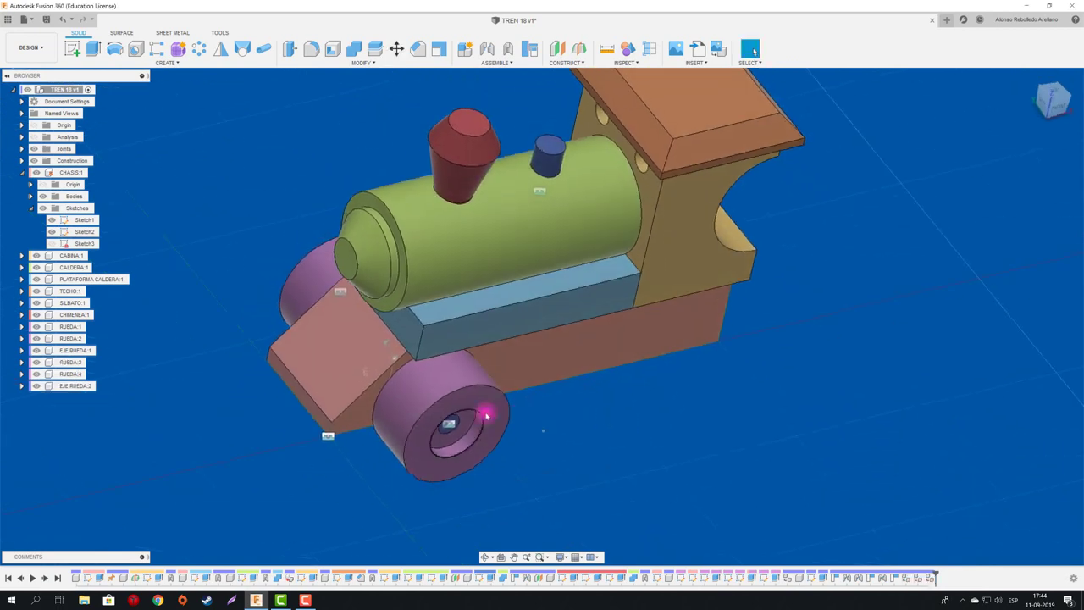
pyautogui.click(484, 411)
pyautogui.doubleClick(394, 358)
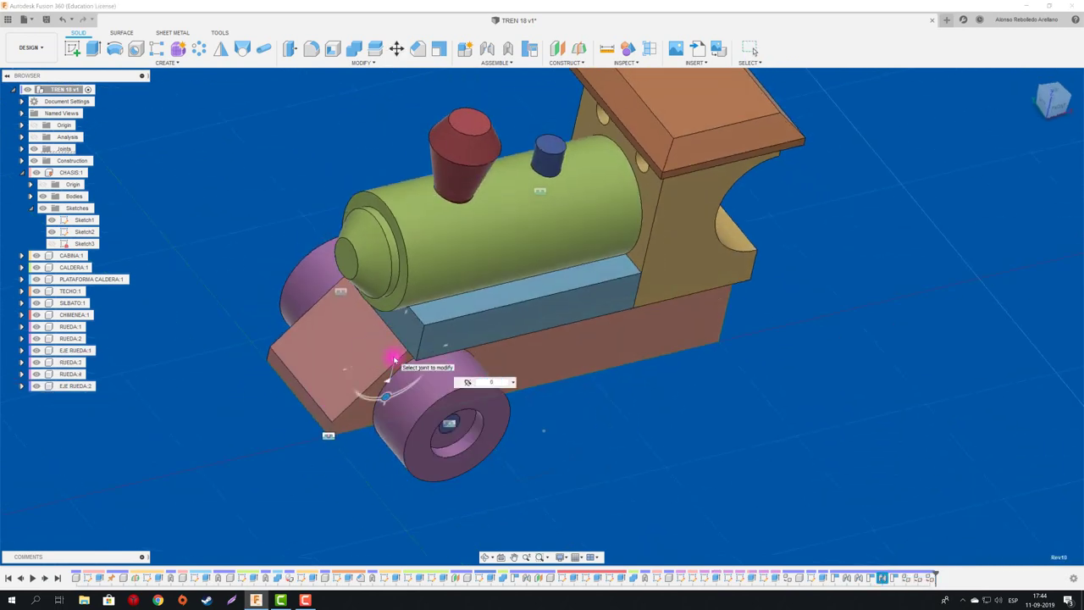
# - Try moving a copy of the pasted wheel set rearward along the chassis, then cancel
pyautogui.click(71, 362)
pyautogui.keyDown('shift'); pyautogui.click(76, 385); pyautogui.keyUp('shift')
pyautogui.press('m')
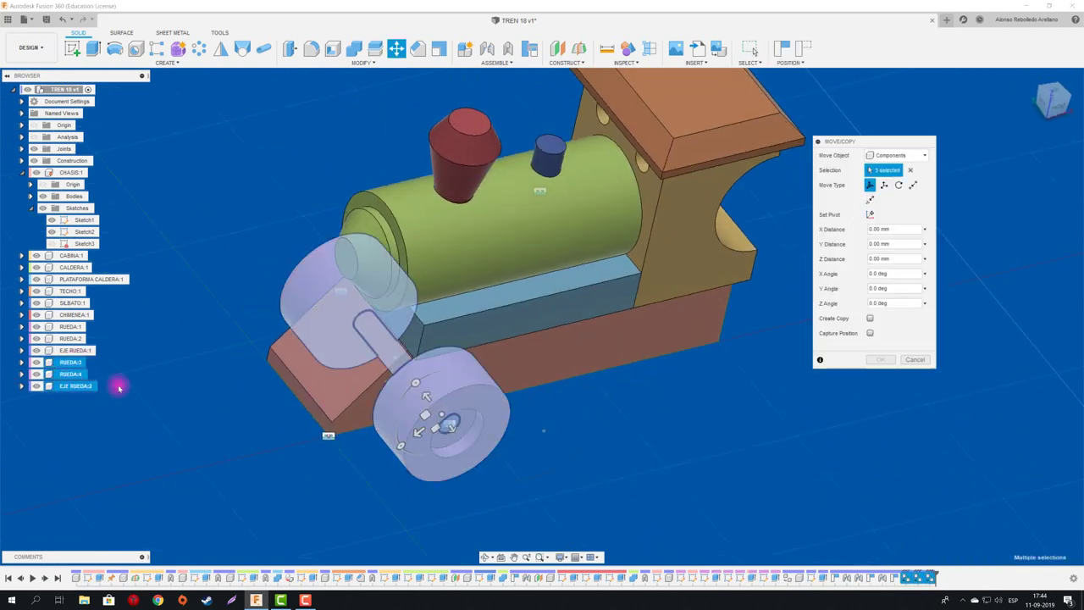
pyautogui.click(869, 318)
pyautogui.keyDown('shift'); pyautogui.moveTo(520, 416); pyautogui.dragTo(382, 375, button='middle'); pyautogui.keyUp('shift')
pyautogui.moveTo(381, 375); pyautogui.dragTo(583, 375)
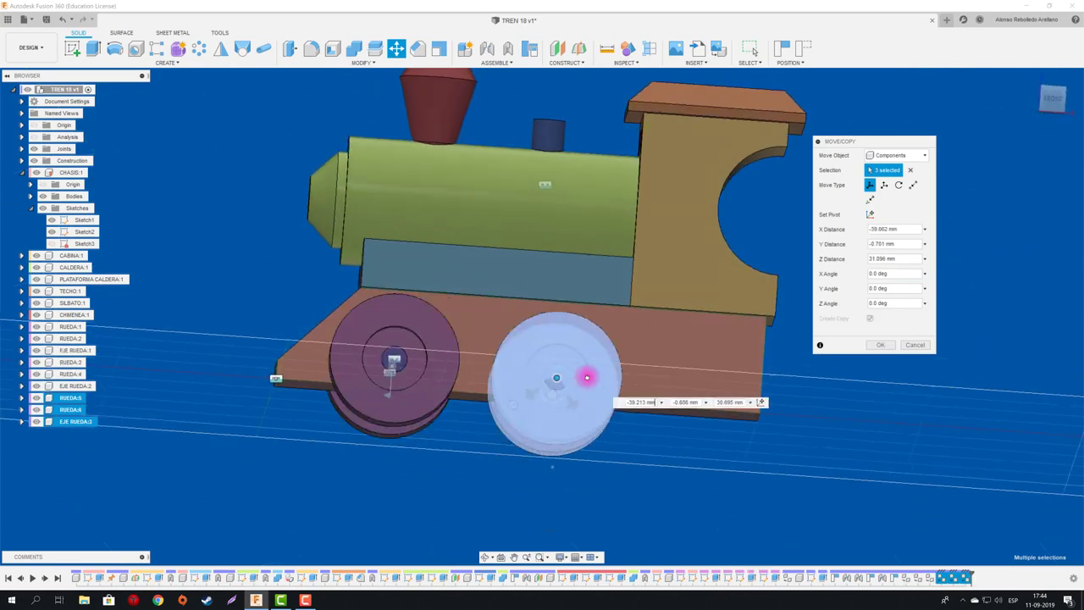
pyautogui.click(917, 349)
pyautogui.moveTo(917, 350)
pyautogui.keyDown('shift'); pyautogui.mouseDown(button='middle')
pyautogui.moveTo(624, 467)
pyautogui.moveTo(533, 392)
pyautogui.moveTo(339, 381)
pyautogui.moveTo(434, 364)
pyautogui.mouseUp(button='middle'); pyautogui.keyUp('shift')
# - Copy and paste axle EJE RUEDA:2, rotating the copy about 38 degrees
pyautogui.click(75, 385)
pyautogui.hotkey('ctrl', 'c')
pyautogui.hotkey('ctrl', 'v')
pyautogui.moveTo(435, 365); pyautogui.dragTo(420, 335)
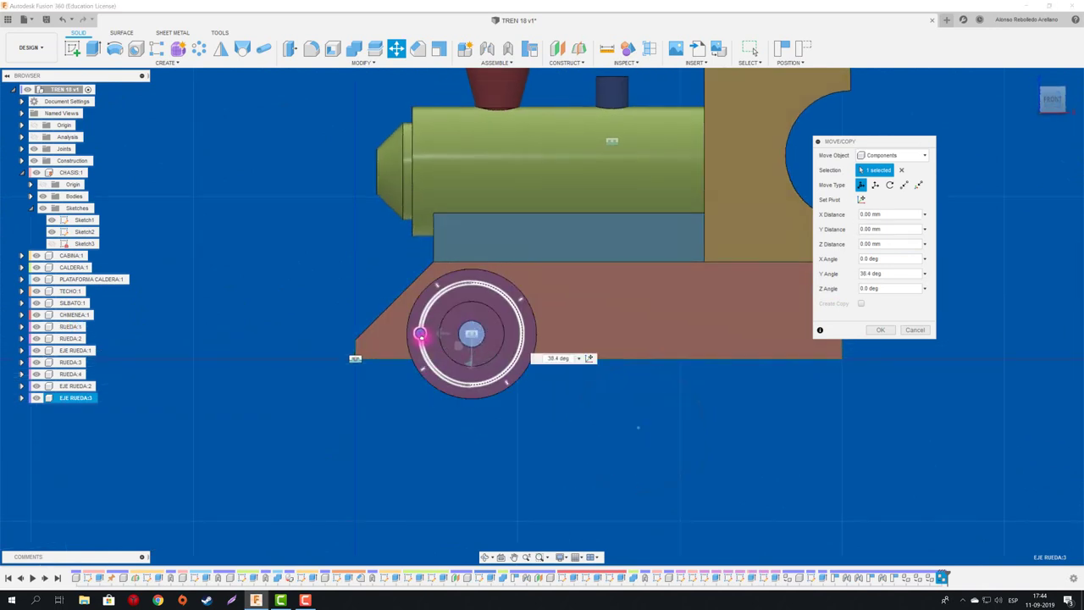
pyautogui.click(880, 330)
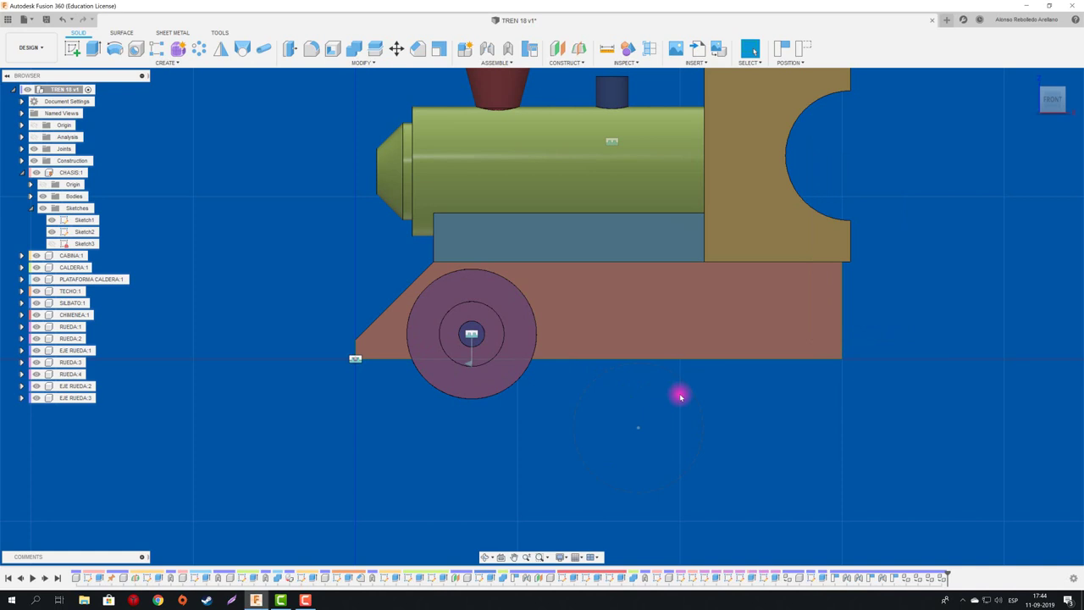
# - Copy the front wheel and slide the copy just behind the original
pyautogui.click(450, 381)
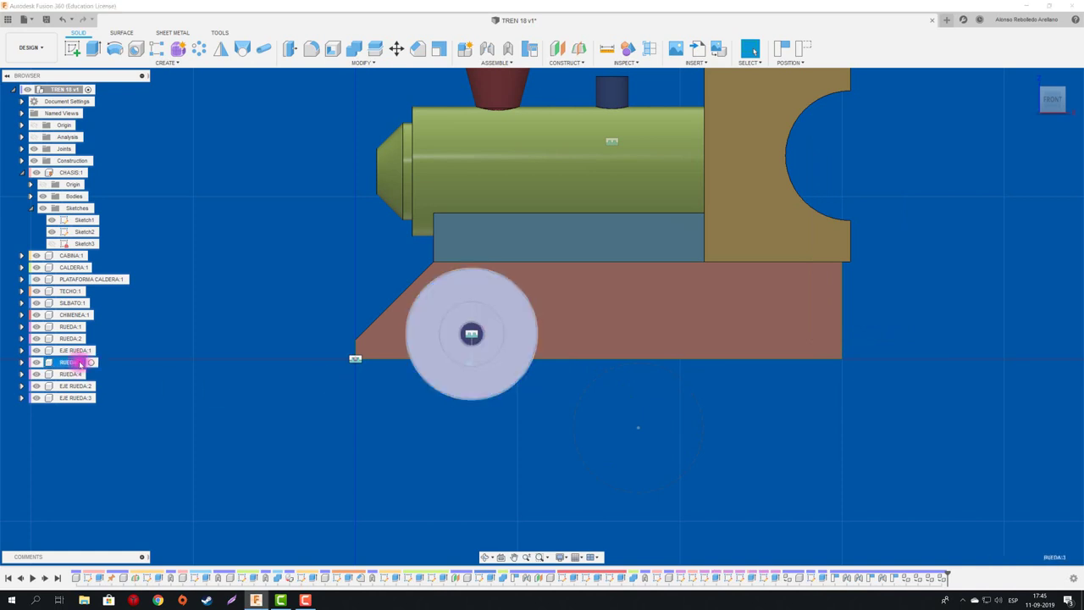
pyautogui.hotkey('ctrl', 'c')
pyautogui.hotkey('ctrl', 'v')
pyautogui.moveTo(482, 351); pyautogui.dragTo(612, 355)
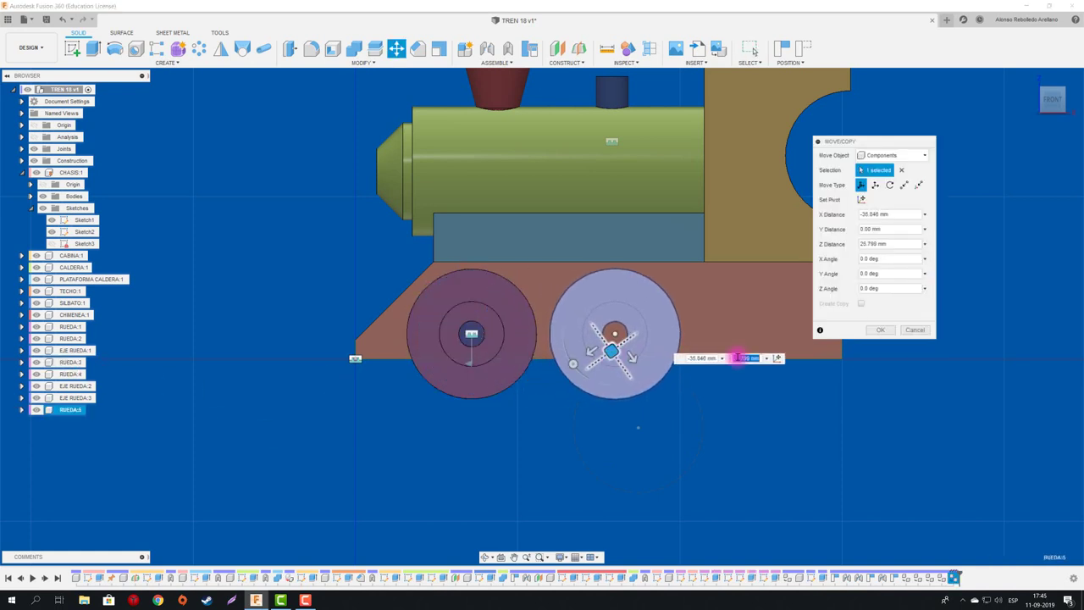
pyautogui.press('Return')
pyautogui.keyDown('shift'); pyautogui.moveTo(587, 435); pyautogui.dragTo(570, 254, button='middle'); pyautogui.keyUp('shift')
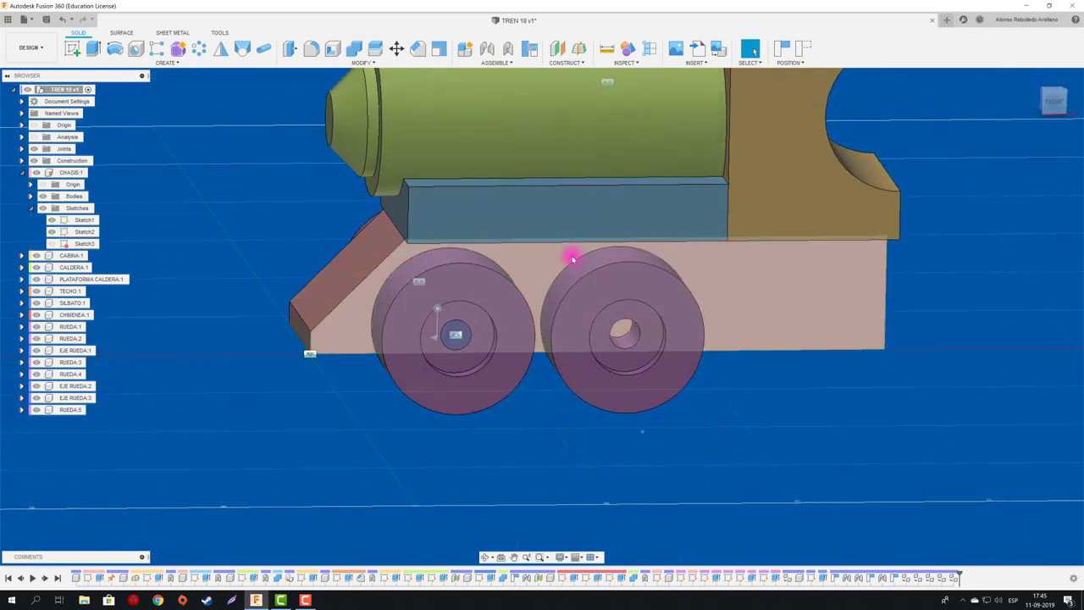
# - Activate CHASIS and sketch a hole circle 44 mm behind the projected first hole
pyautogui.click(96, 174)
pyautogui.click(93, 172)
pyautogui.click(339, 336)
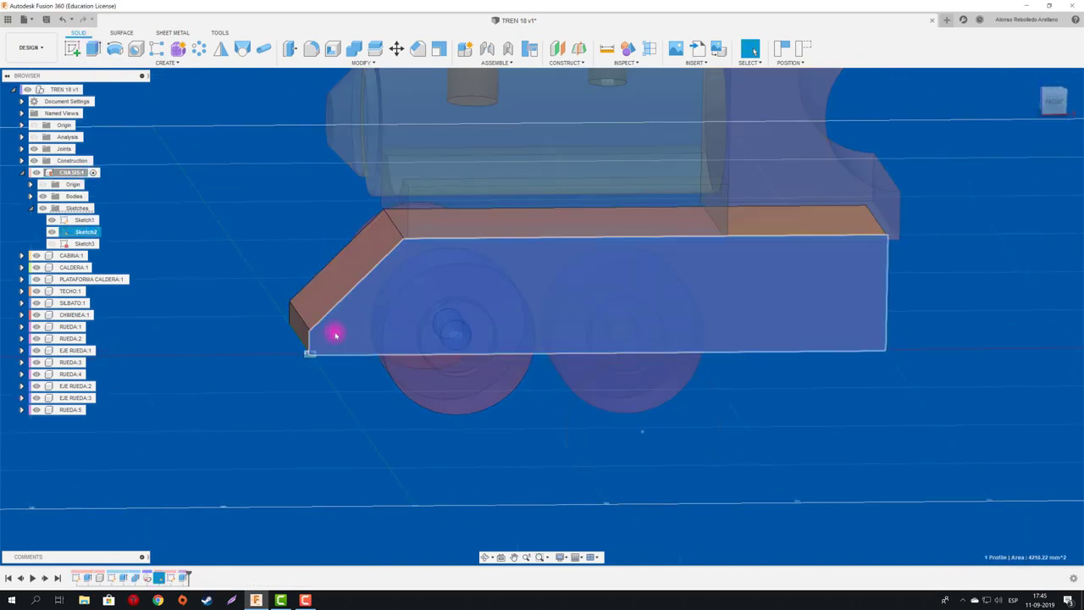
pyautogui.click(551, 320)
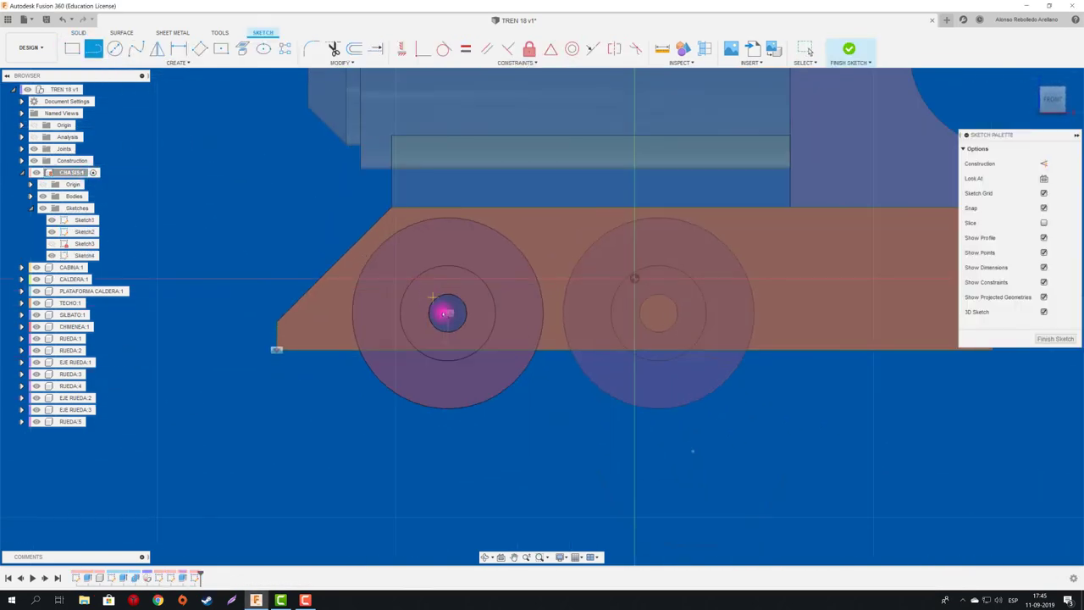
pyautogui.press('p')
pyautogui.press('l')
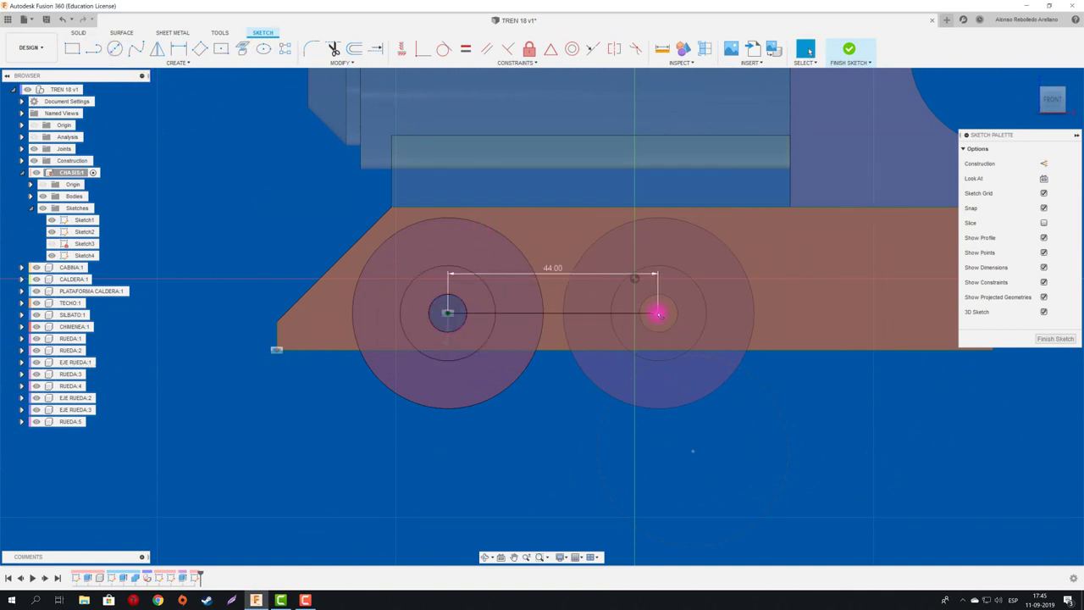
pyautogui.press('c')
pyautogui.click(666, 300)
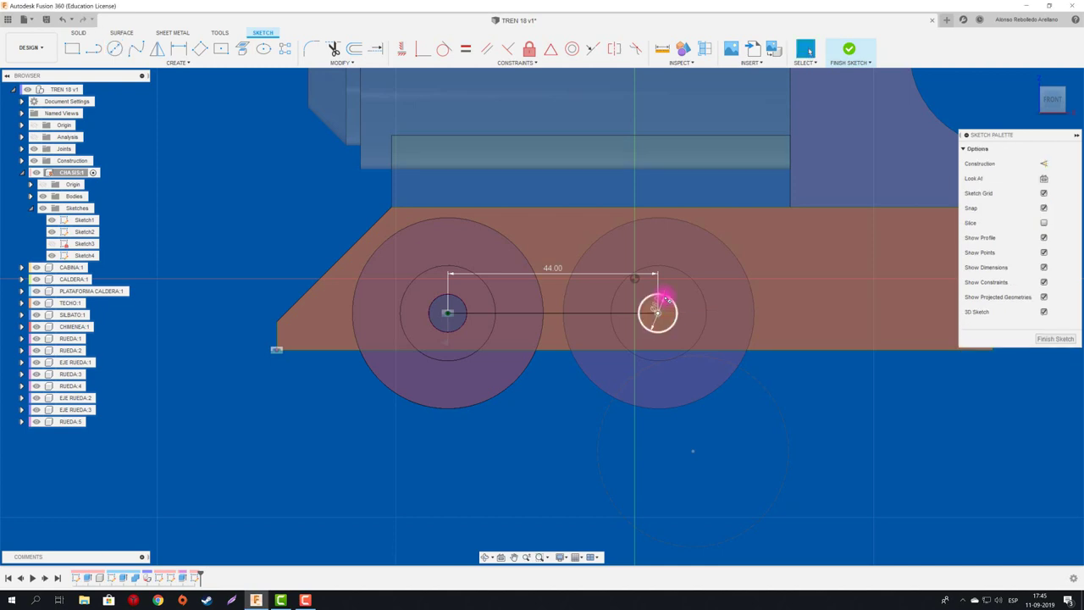
# - Extrude-cut the circle through the chassis and start a new sketch on its side
pyautogui.press('e')
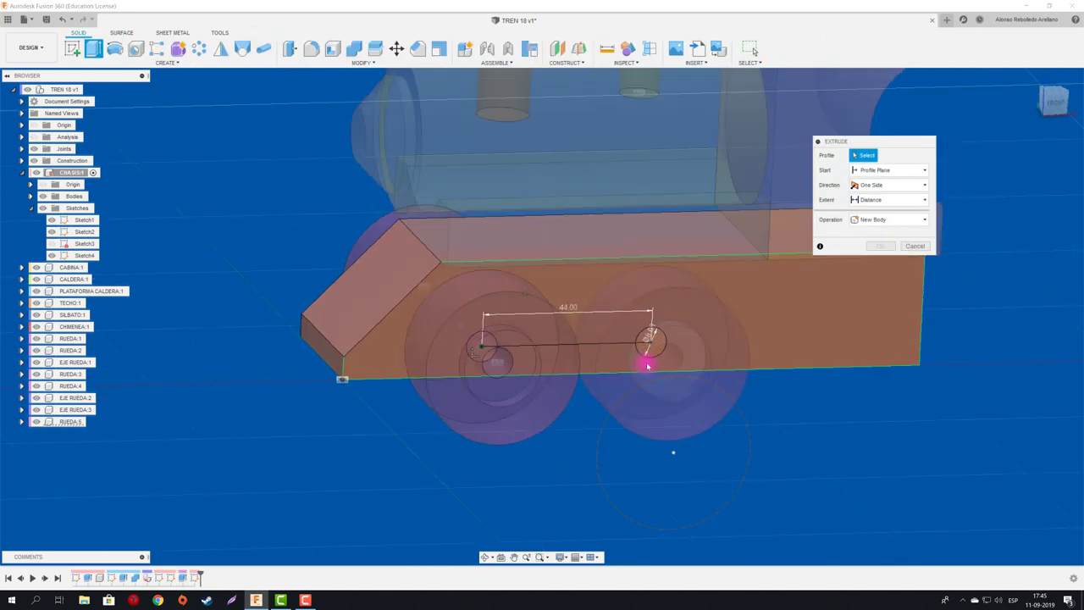
pyautogui.click(684, 356)
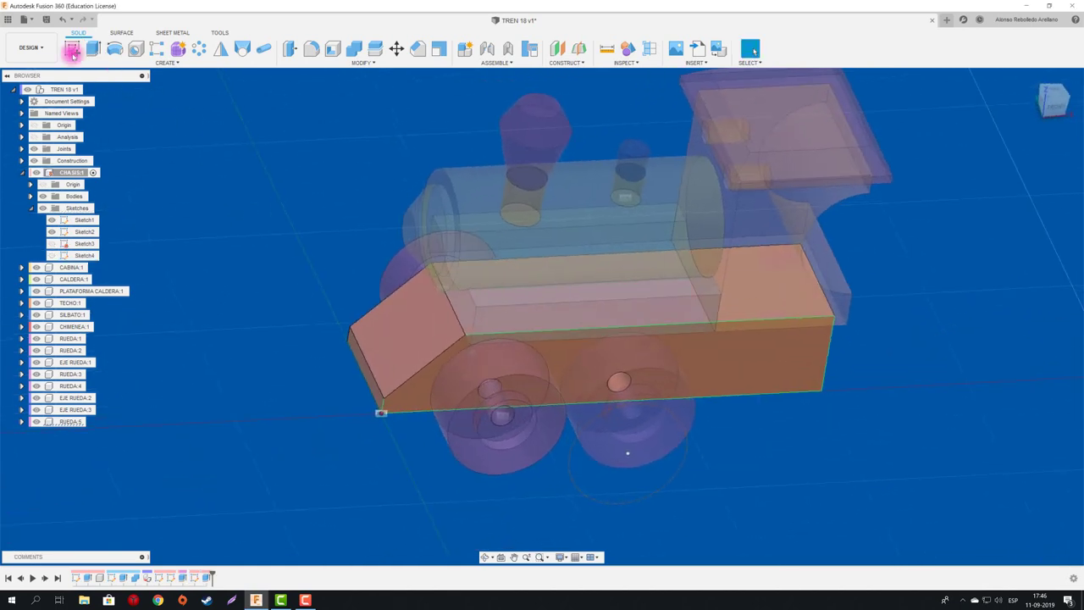
pyautogui.click(72, 50)
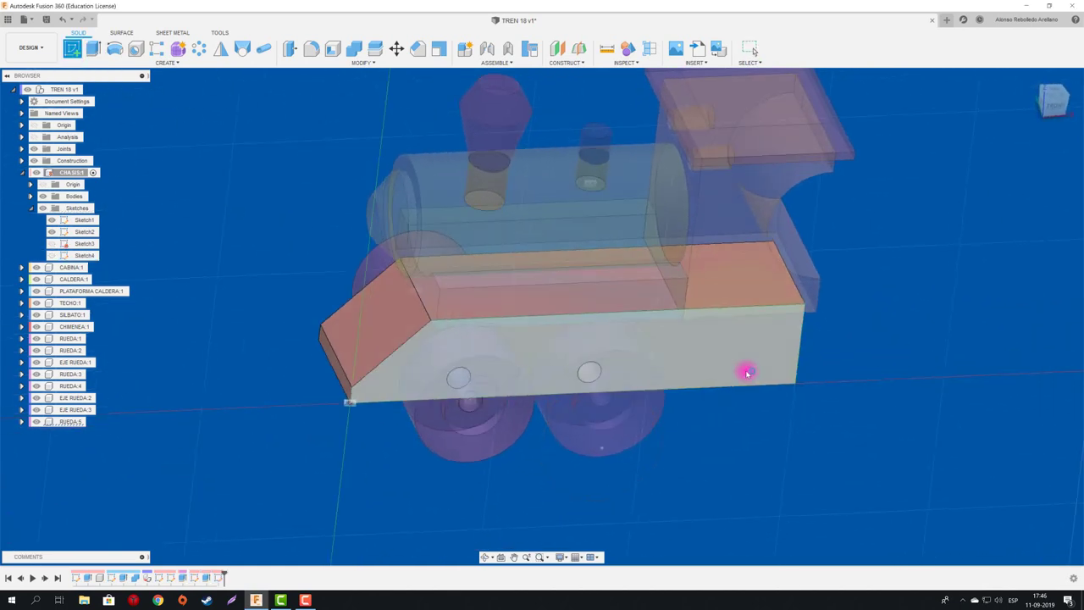
pyautogui.click(750, 367)
pyautogui.click(112, 47)
# - Project the second hole and draw a third hole circle 44 mm further back
pyautogui.click(264, 50)
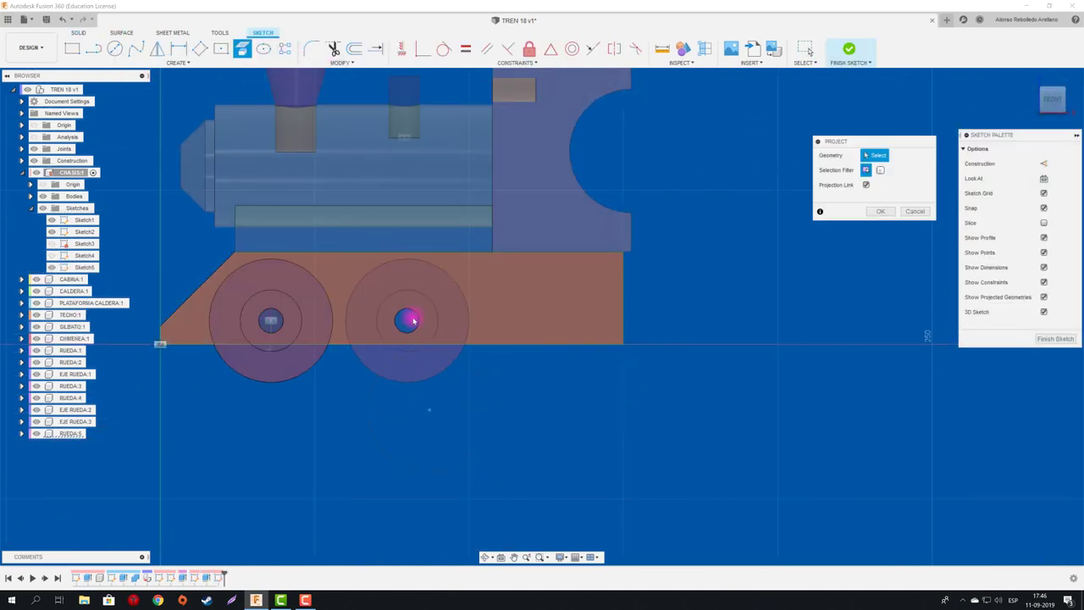
pyautogui.click(117, 50)
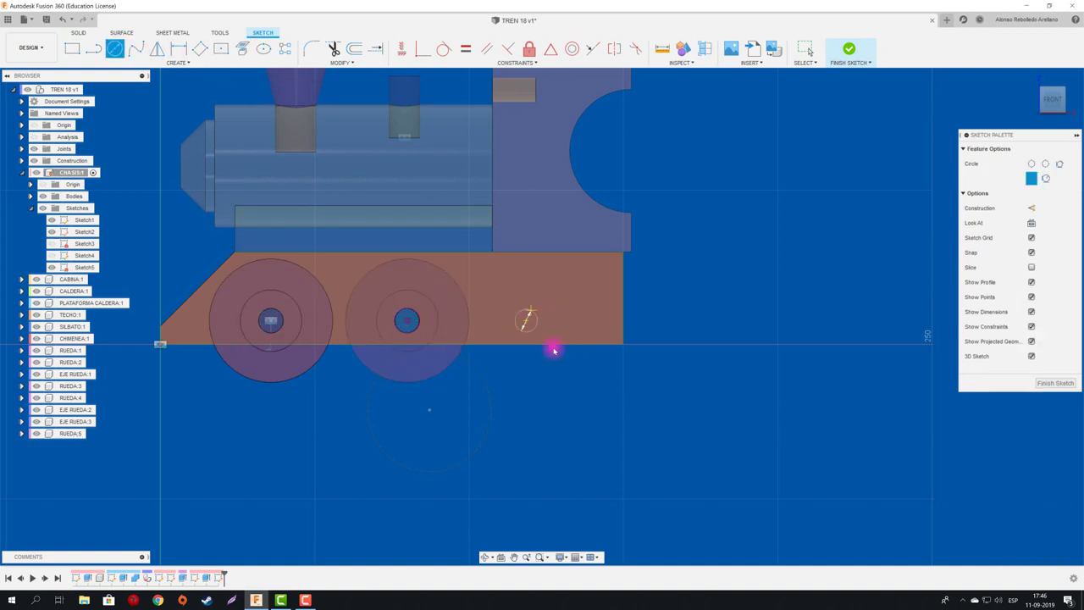
pyautogui.press('Return')
pyautogui.press('Escape')
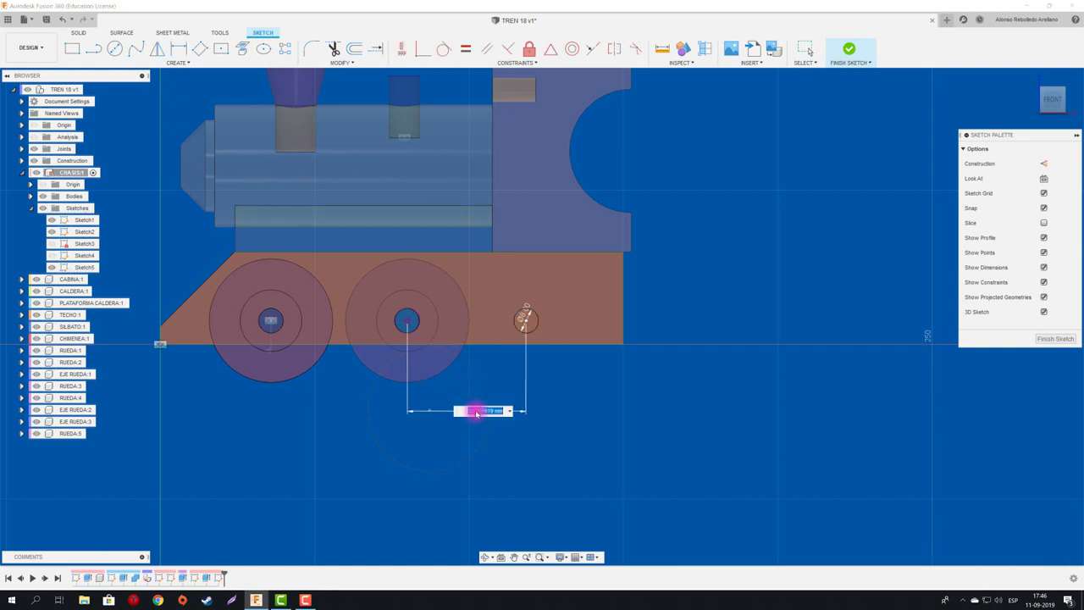
# - Cut the third hole through the chassis, activate TREN 18, and paste an axle copy
pyautogui.press('e')
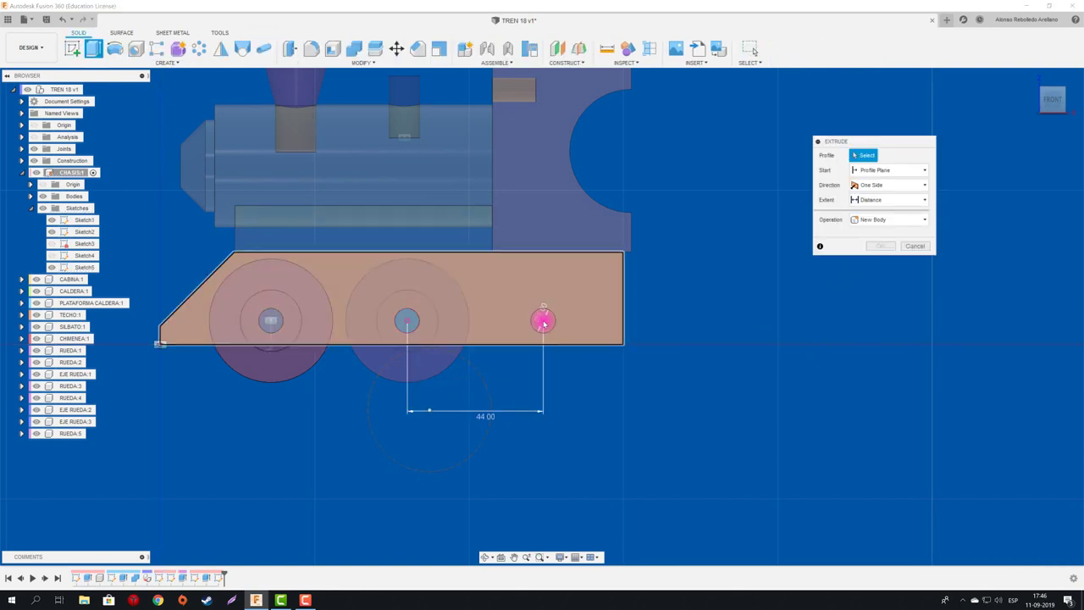
pyautogui.click(543, 349)
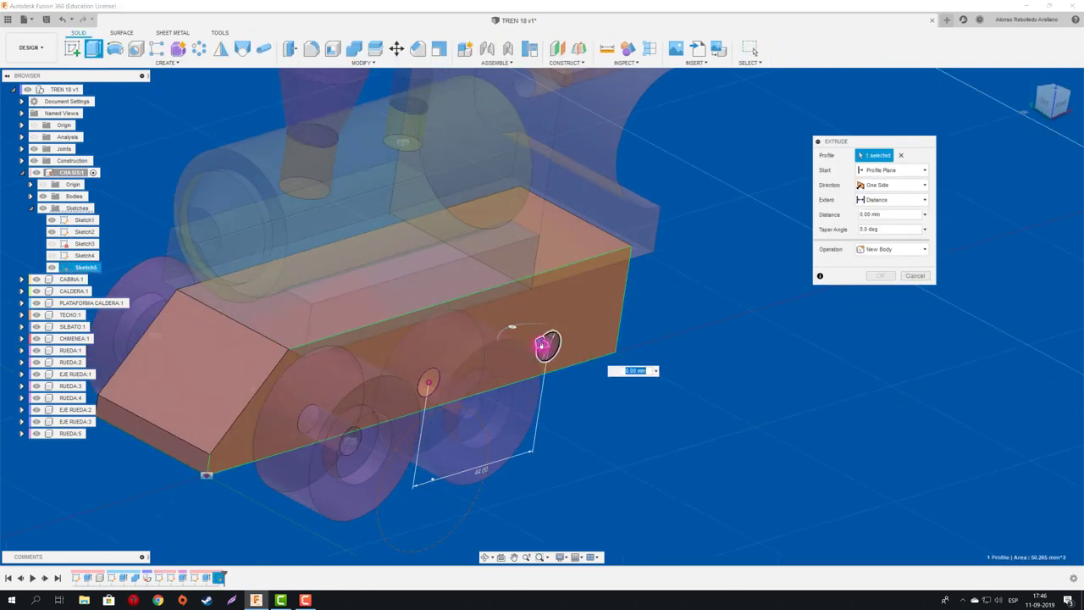
pyautogui.moveTo(547, 343); pyautogui.dragTo(135, 125)
pyautogui.click(880, 290)
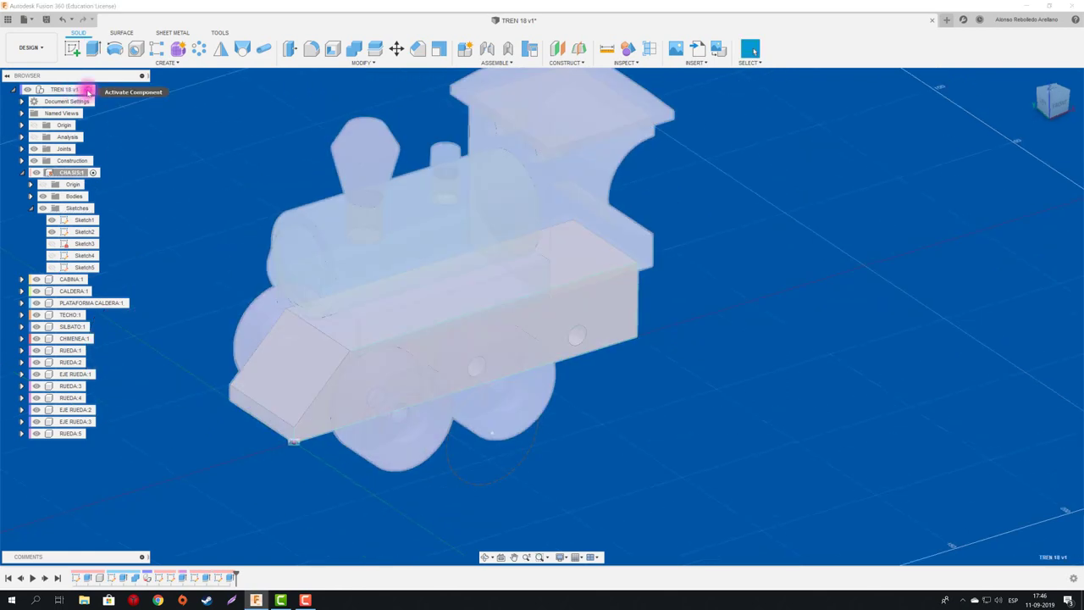
pyautogui.click(87, 89)
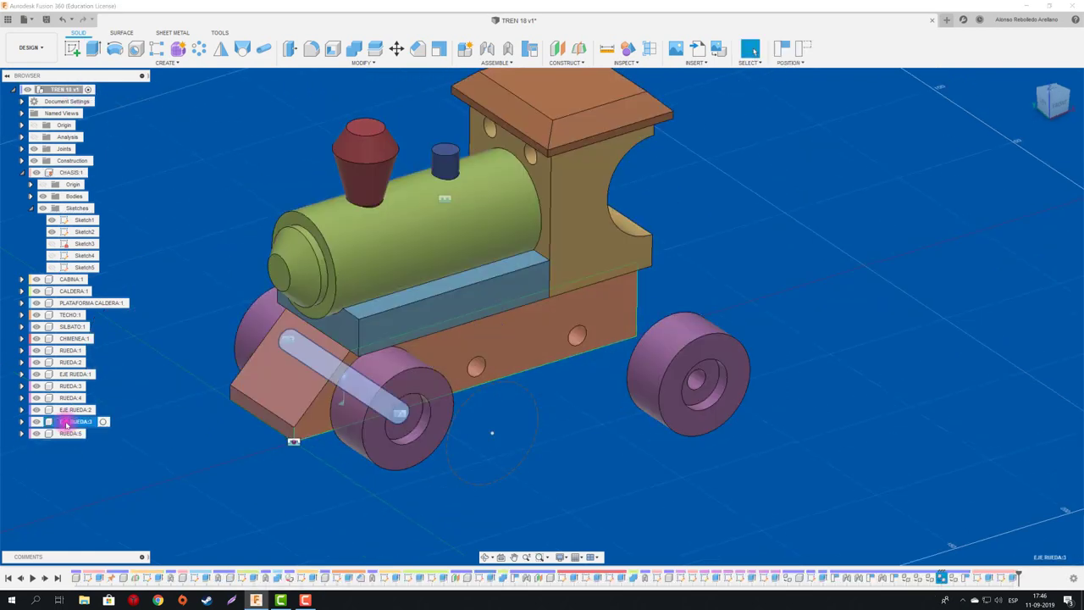
pyautogui.hotkey('ctrl', 'v')
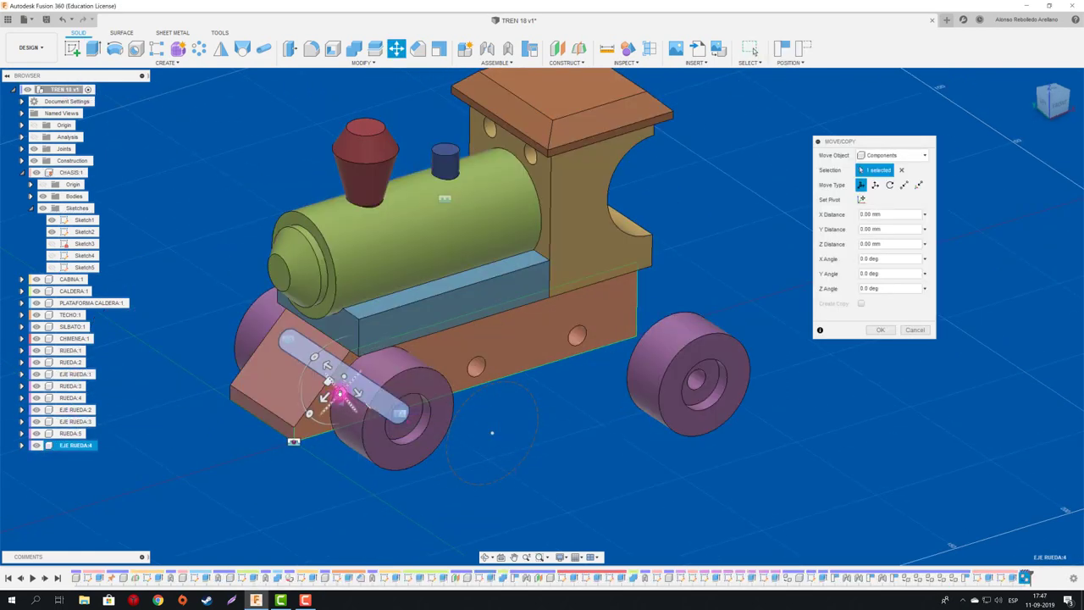
# - Slide the pasted axle to the rear wheel and joint the wheel onto it
pyautogui.moveTo(339, 392); pyautogui.dragTo(556, 422)
pyautogui.click(880, 330)
pyautogui.press('j')
pyautogui.click(616, 441)
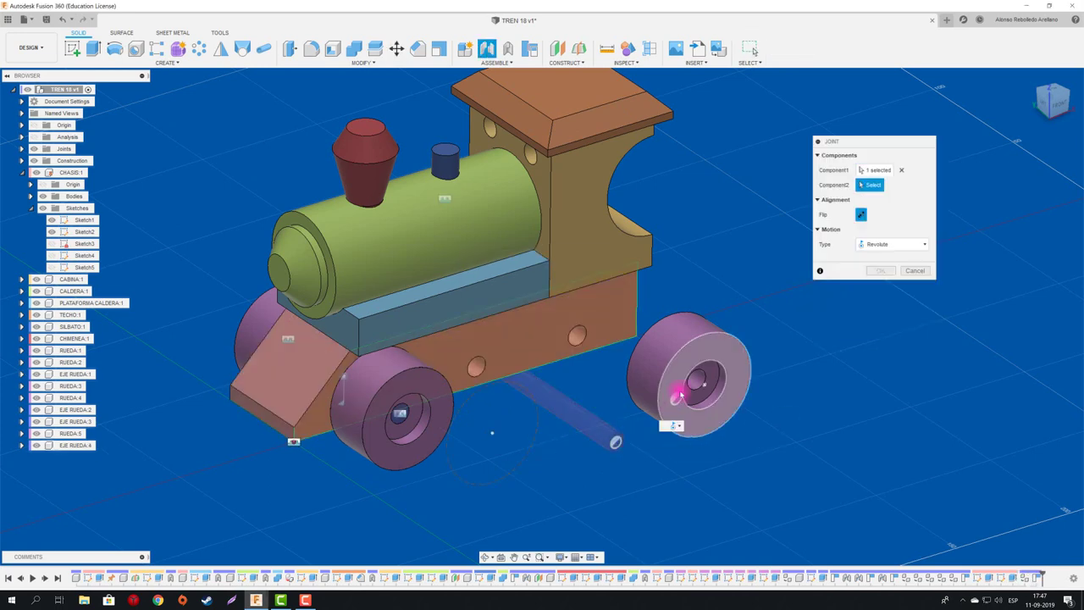
pyautogui.click(680, 394)
pyautogui.click(878, 356)
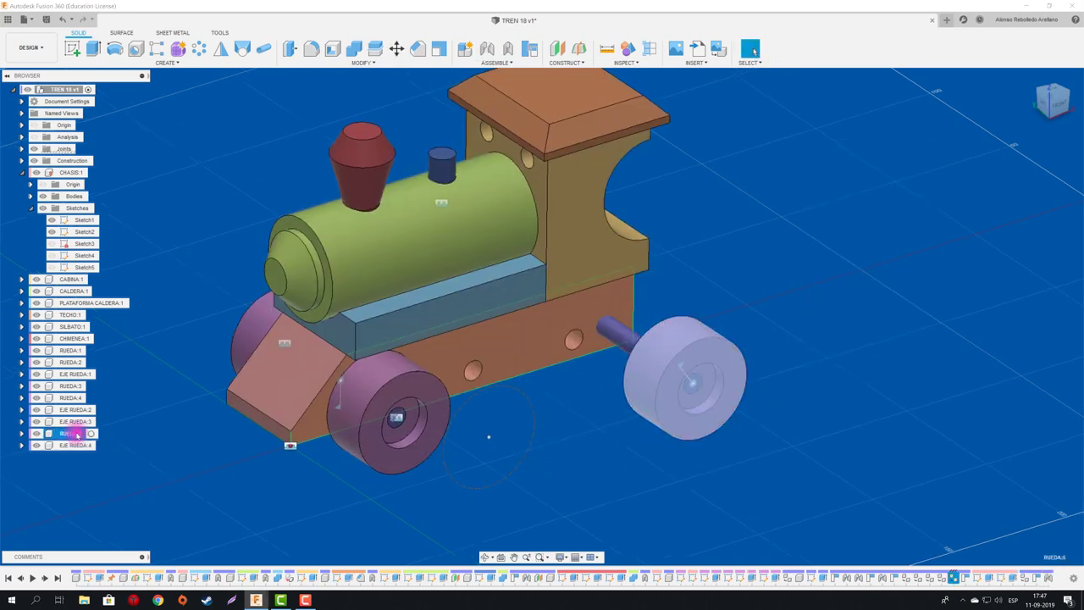
# - Paste a wheel-and-axle copy beside the train, then undo it
pyautogui.hotkey('ctrl', 'c')
pyautogui.hotkey('ctrl', 'v')
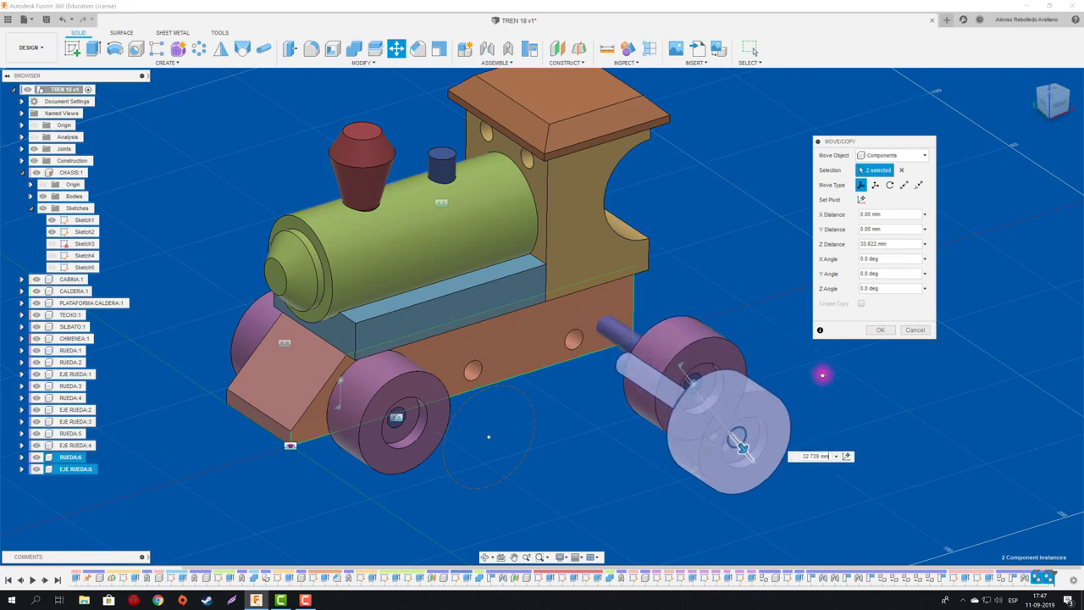
pyautogui.moveTo(677, 387); pyautogui.dragTo(799, 367)
pyautogui.press('Return')
pyautogui.hotkey('ctrl', 'z')
pyautogui.hotkey('ctrl', 'z')
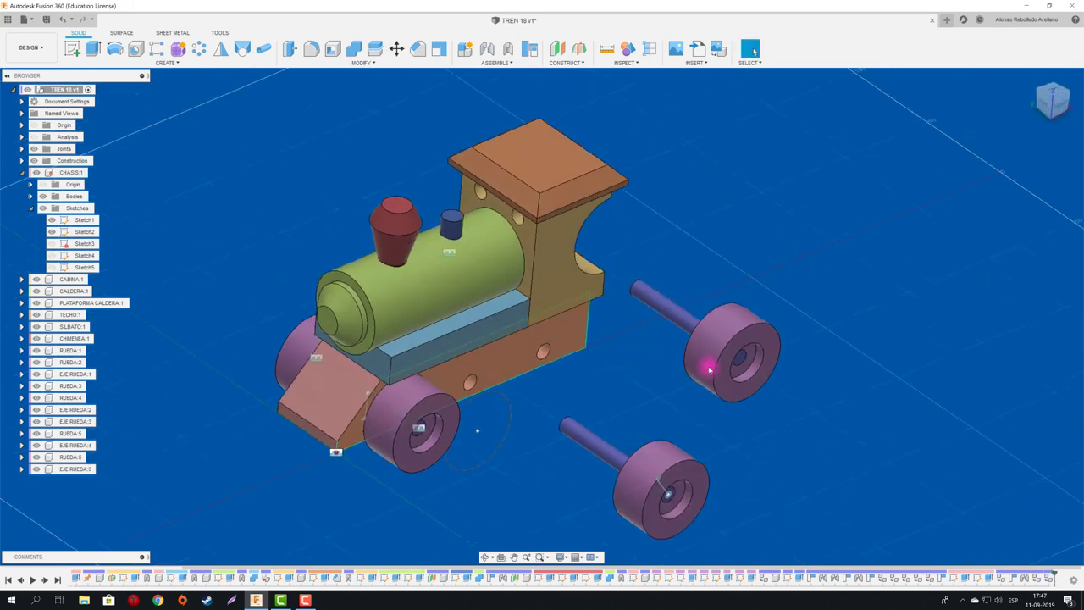
pyautogui.hotkey('ctrl', 'z')
# - Joint a wheel onto the second axle
pyautogui.press('j')
pyautogui.click(720, 372)
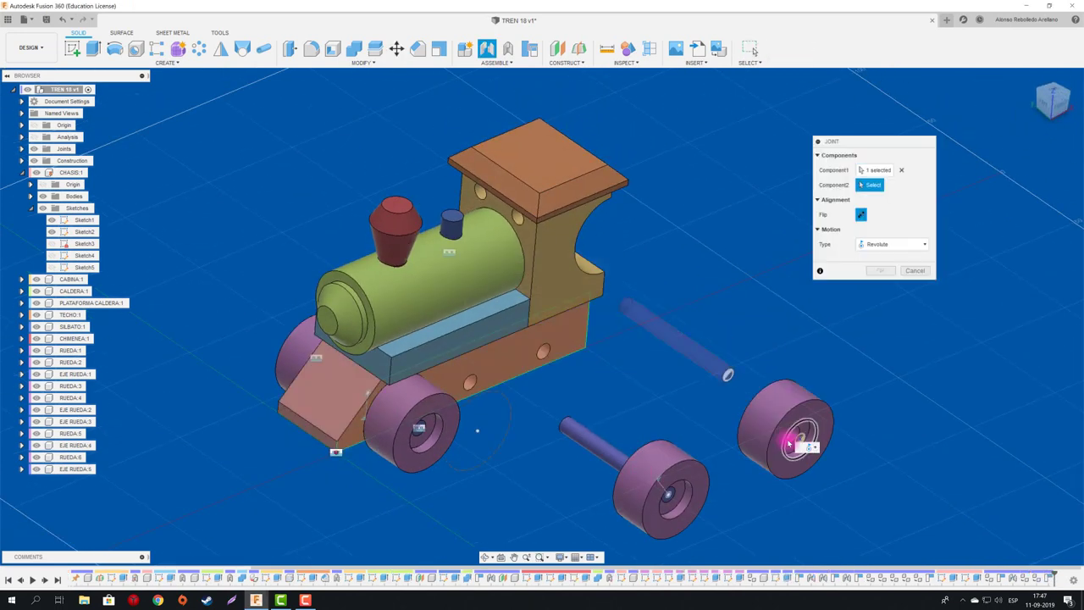
pyautogui.click(795, 438)
pyautogui.click(881, 342)
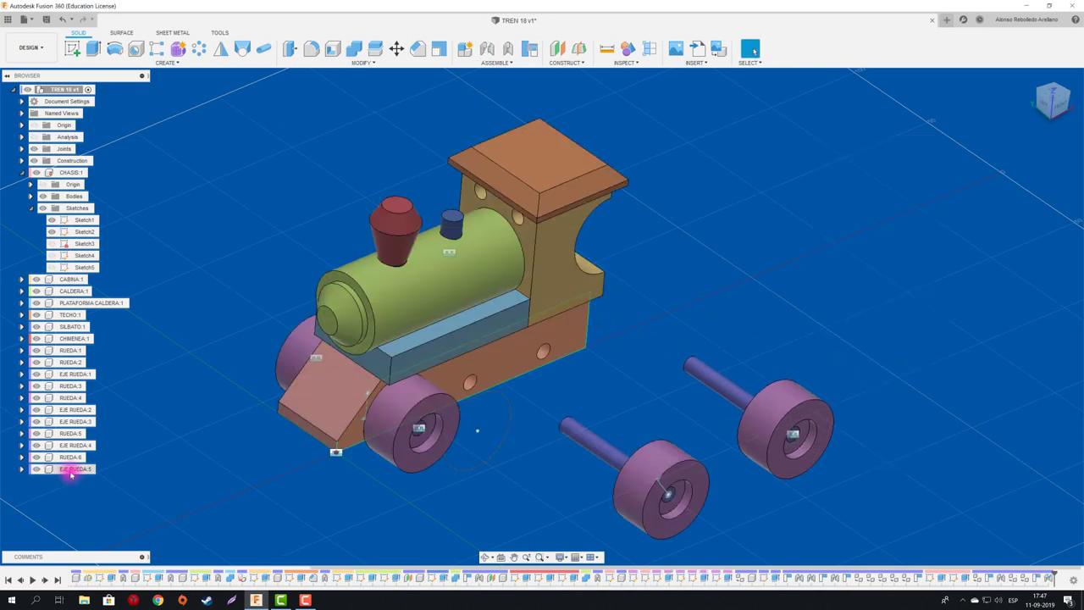
# - Paste a wheel copy at the axle's other end, turned to face outward
pyautogui.click(71, 456)
pyautogui.hotkey('ctrl', 'c')
pyautogui.hotkey('ctrl', 'v')
pyautogui.moveTo(752, 407); pyautogui.dragTo(702, 443)
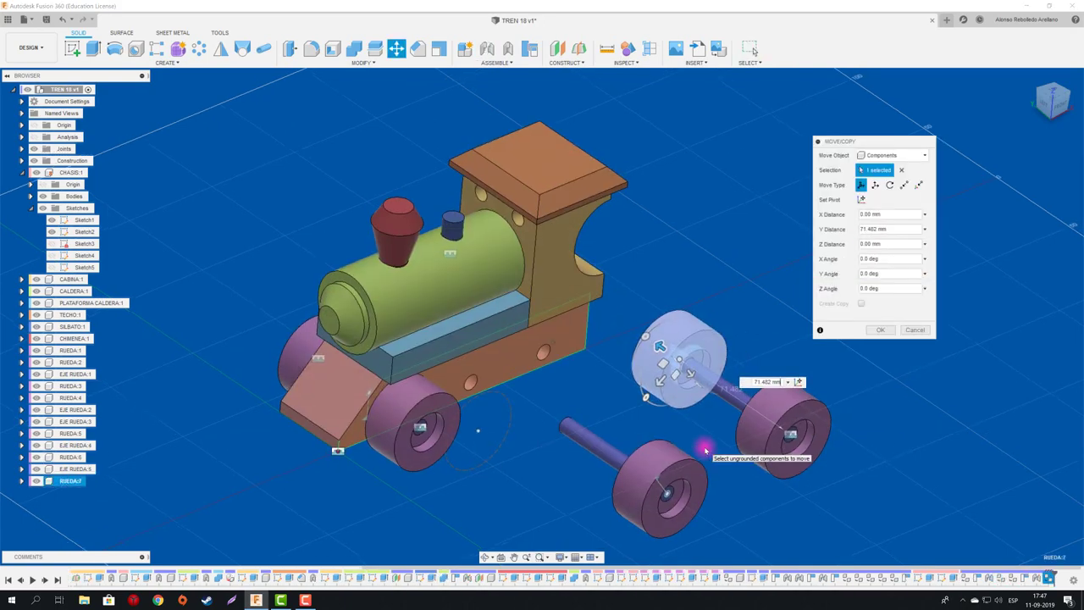
pyautogui.scroll(2, 702, 443)
pyautogui.moveTo(684, 387); pyautogui.dragTo(775, 439)
pyautogui.click(881, 330)
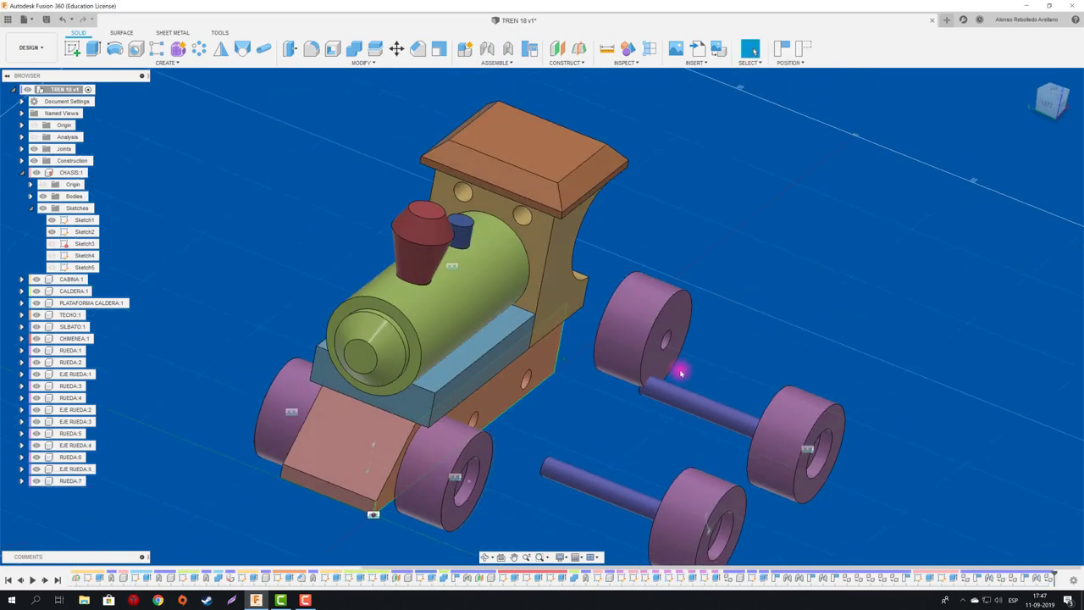
# - Joint that wheel onto the free axle end
pyautogui.keyDown('shift'); pyautogui.moveTo(682, 367); pyautogui.dragTo(514, 486, button='middle'); pyautogui.keyUp('shift')
pyautogui.press('j')
pyautogui.click(588, 313)
pyautogui.click(402, 426)
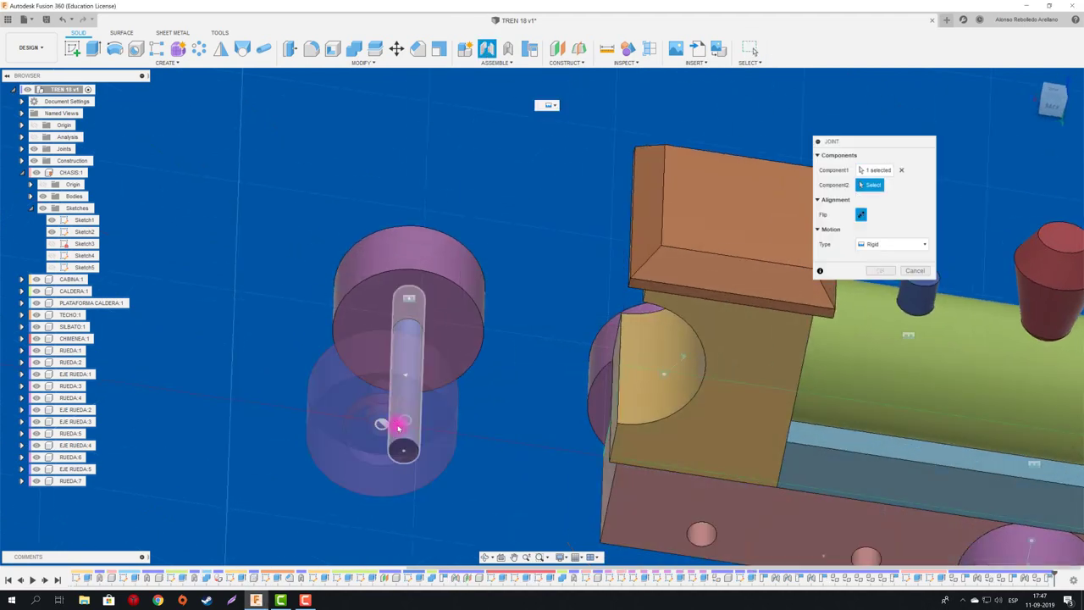
pyautogui.click(412, 474)
pyautogui.press('Escape')
# - Paste another wheel beside the train and joint it to its bare axle end
pyautogui.moveTo(549, 336)
pyautogui.keyDown('shift'); pyautogui.mouseDown(button='middle')
pyautogui.moveTo(607, 406)
pyautogui.moveTo(620, 380)
pyautogui.mouseUp(button='middle'); pyautogui.keyUp('shift')
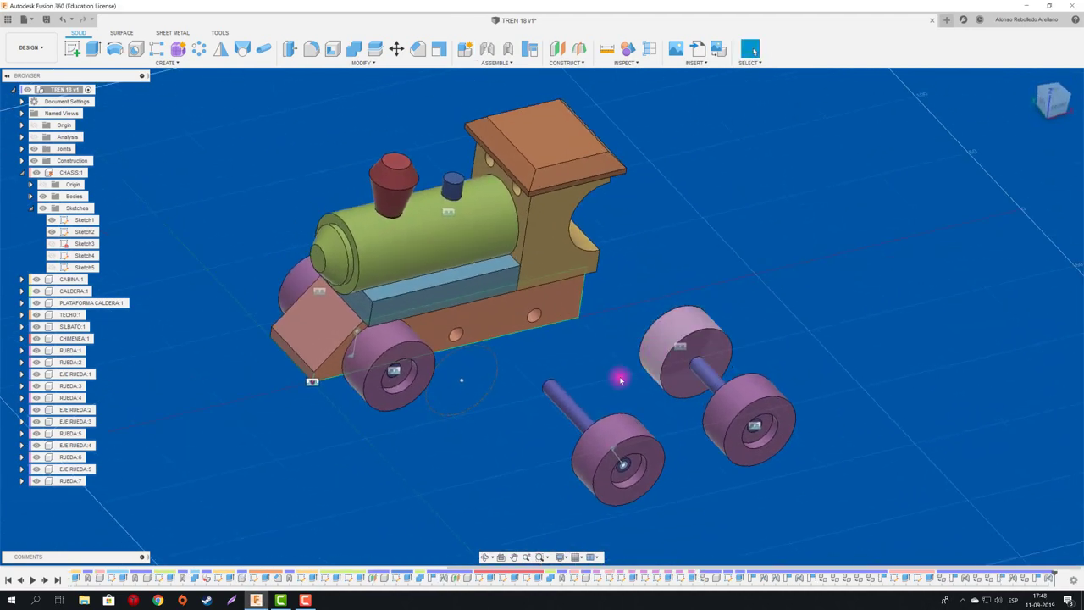
pyautogui.hotkey('ctrl', 'c')
pyautogui.hotkey('ctrl', 'v')
pyautogui.moveTo(641, 363); pyautogui.dragTo(455, 401)
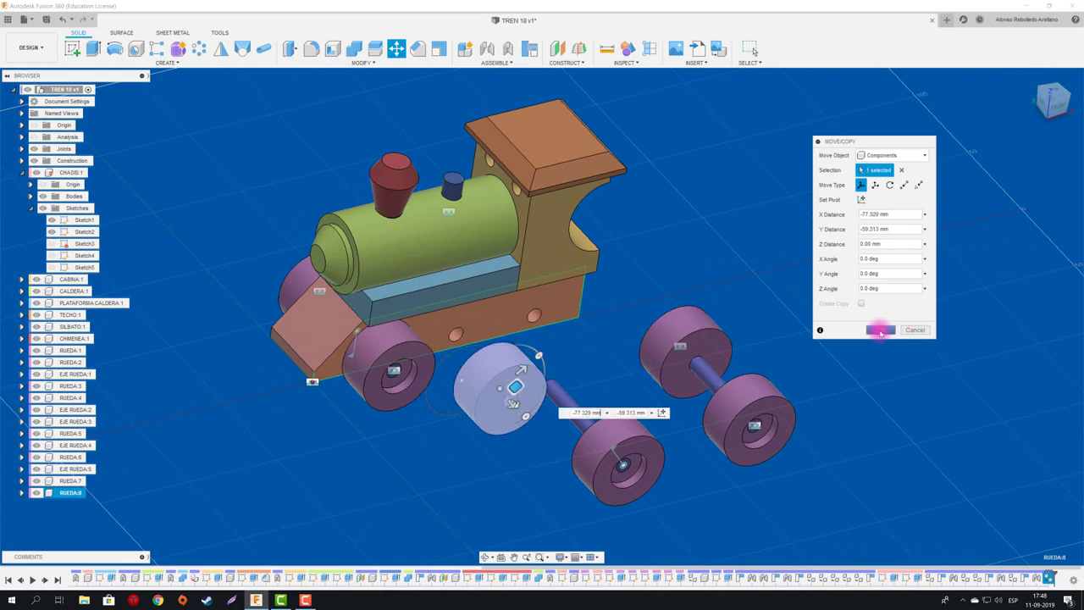
pyautogui.click(887, 325)
pyautogui.press('j')
pyautogui.keyDown('shift'); pyautogui.moveTo(508, 477); pyautogui.dragTo(412, 423, button='middle'); pyautogui.keyUp('shift')
pyautogui.click(411, 424)
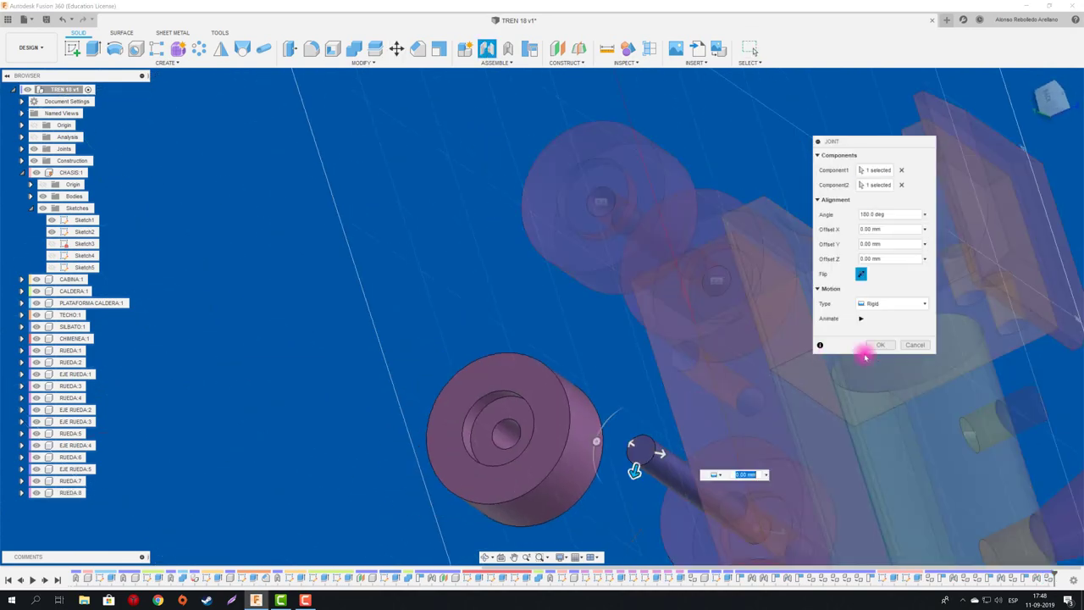
pyautogui.press('Escape')
# - Start a Section Analysis on the chassis face
pyautogui.moveTo(635, 467)
pyautogui.keyDown('shift'); pyautogui.mouseDown(button='middle')
pyautogui.moveTo(476, 359)
pyautogui.moveTo(525, 280)
pyautogui.mouseUp(button='middle'); pyautogui.keyUp('shift')
pyautogui.click(649, 49)
pyautogui.click(454, 370)
# - Place a hatched section cut through the chassis at the axle holes
pyautogui.keyDown('shift'); pyautogui.moveTo(454, 370); pyautogui.dragTo(491, 437, button='middle'); pyautogui.keyUp('shift')
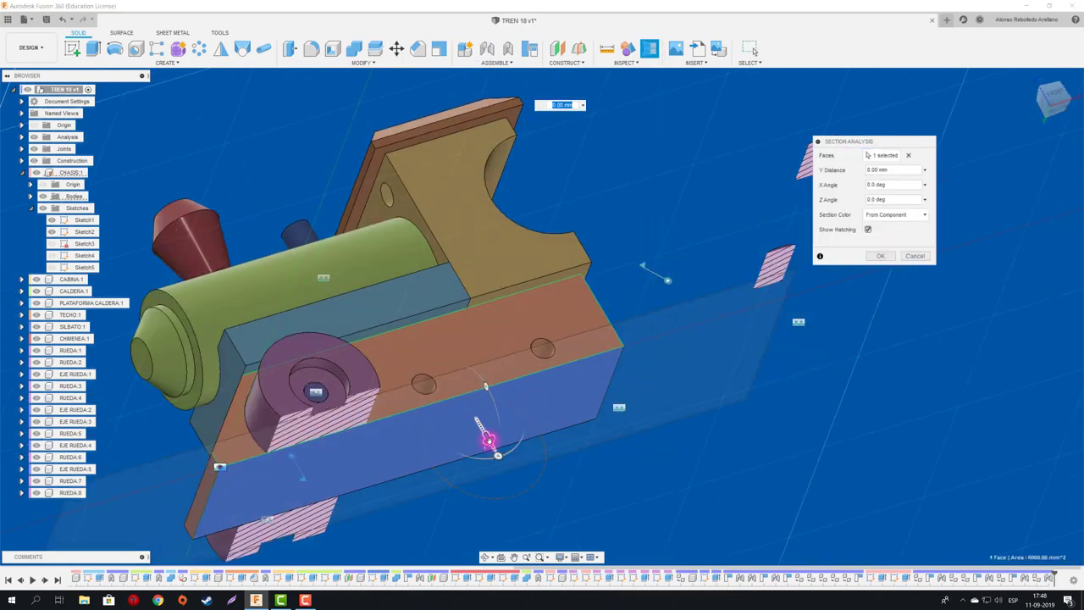
pyautogui.moveTo(491, 438); pyautogui.dragTo(479, 419)
pyautogui.press('Escape')
pyautogui.moveTo(479, 420)
pyautogui.keyDown('shift'); pyautogui.mouseDown(button='middle')
pyautogui.moveTo(822, 310)
pyautogui.moveTo(694, 365)
pyautogui.moveTo(798, 331)
pyautogui.moveTo(692, 331)
pyautogui.moveTo(626, 250)
pyautogui.mouseUp(button='middle'); pyautogui.keyUp('shift')
pyautogui.click(654, 51)
pyautogui.click(878, 200)
# - Begin an axle-to-chassis joint, then abandon it
pyautogui.press('j')
pyautogui.click(684, 234)
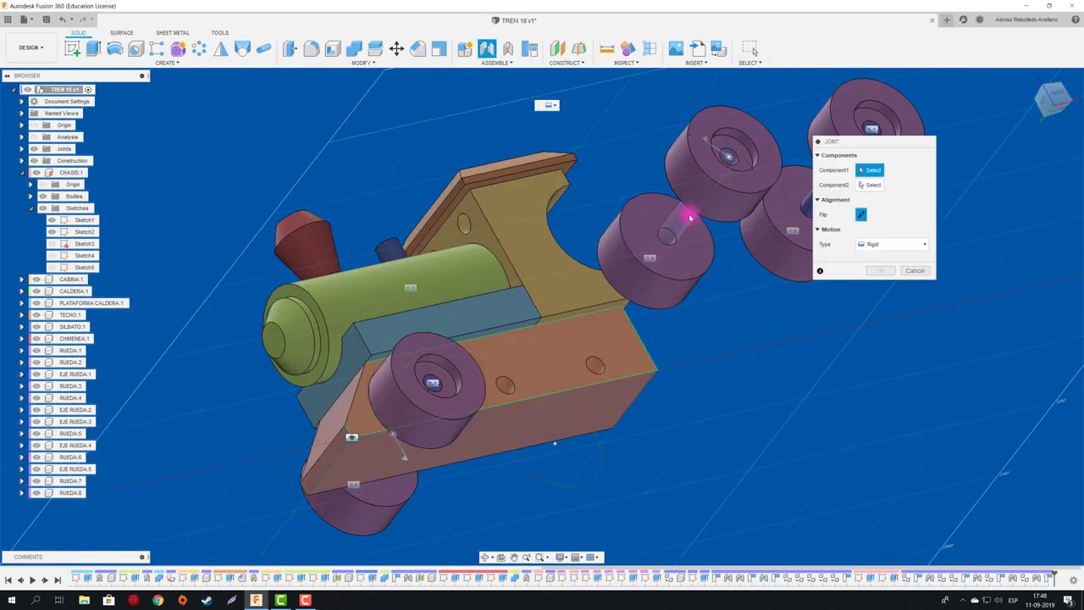
pyautogui.scroll(5, 492, 406)
pyautogui.scroll(-5, 479, 411)
pyautogui.press('Escape')
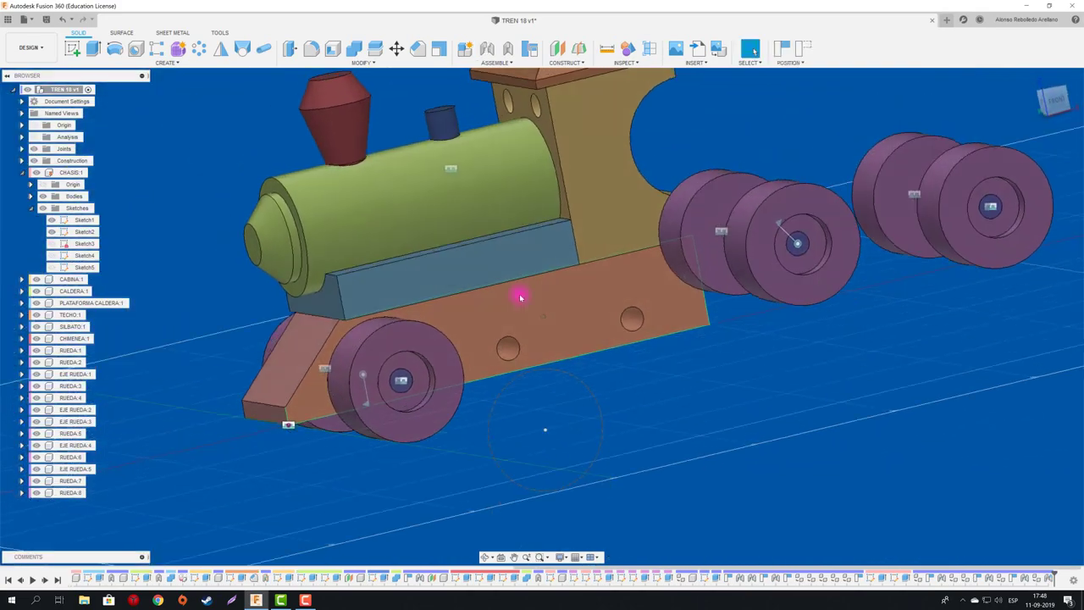
# - Joint an axle into its chassis hole with Revolute motion
pyautogui.click(33, 137)
pyautogui.keyDown('shift'); pyautogui.moveTo(242, 421); pyautogui.dragTo(738, 382, button='middle'); pyautogui.keyUp('shift')
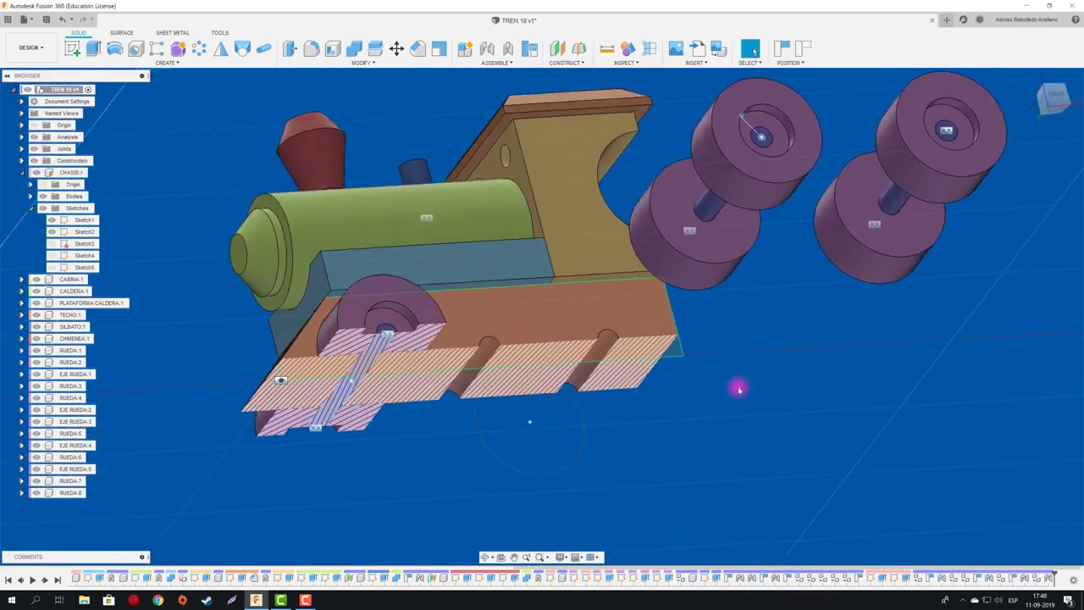
pyautogui.click(596, 315)
pyautogui.click(859, 245)
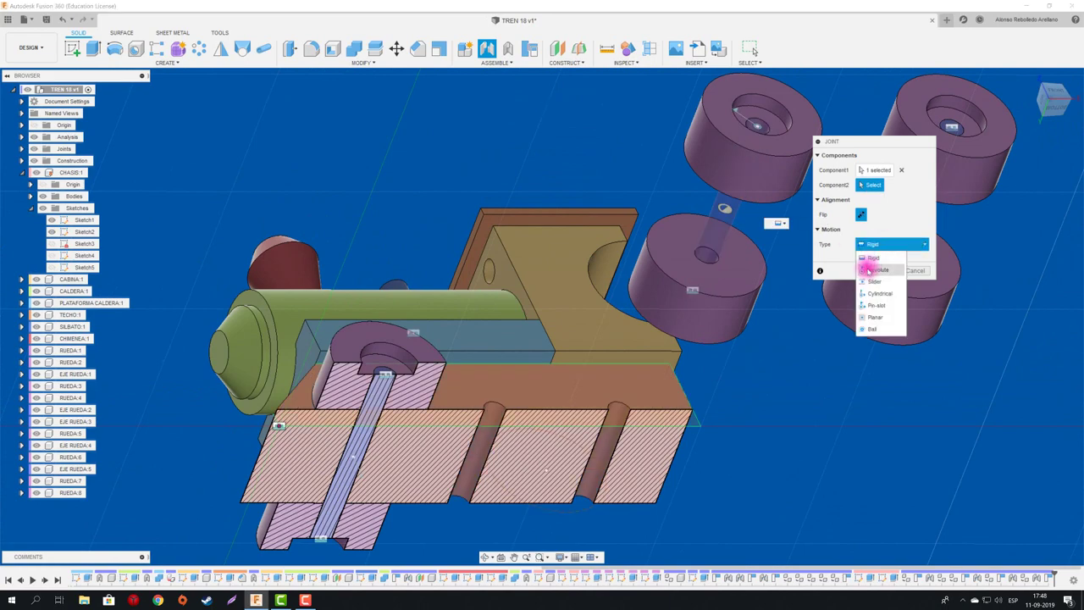
pyautogui.click(859, 262)
pyautogui.click(484, 448)
pyautogui.press('Return')
# - Joint the last axle to its chassis hole and view the train from the side
pyautogui.press('j')
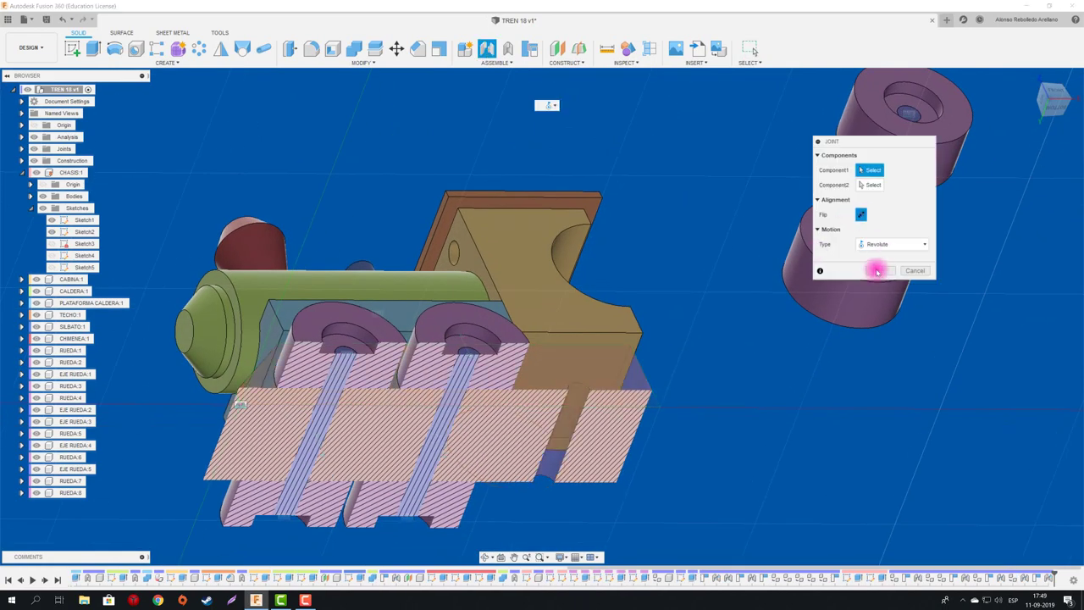
pyautogui.keyDown('shift'); pyautogui.moveTo(876, 266); pyautogui.dragTo(810, 295, button='middle'); pyautogui.keyUp('shift')
pyautogui.click(799, 279)
pyautogui.click(528, 466)
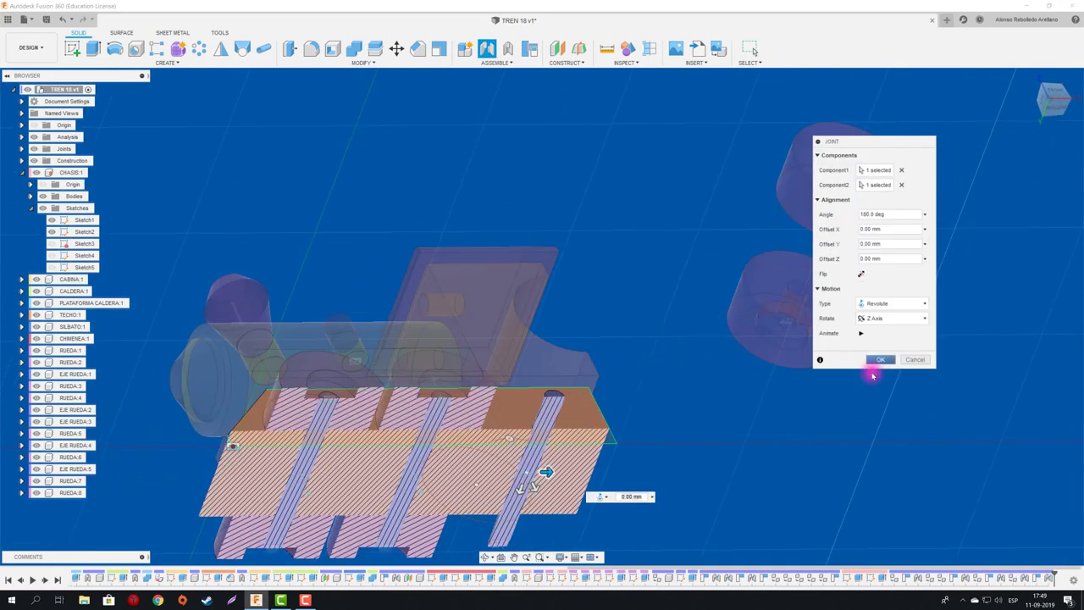
pyautogui.press('Return')
pyautogui.click(34, 136)
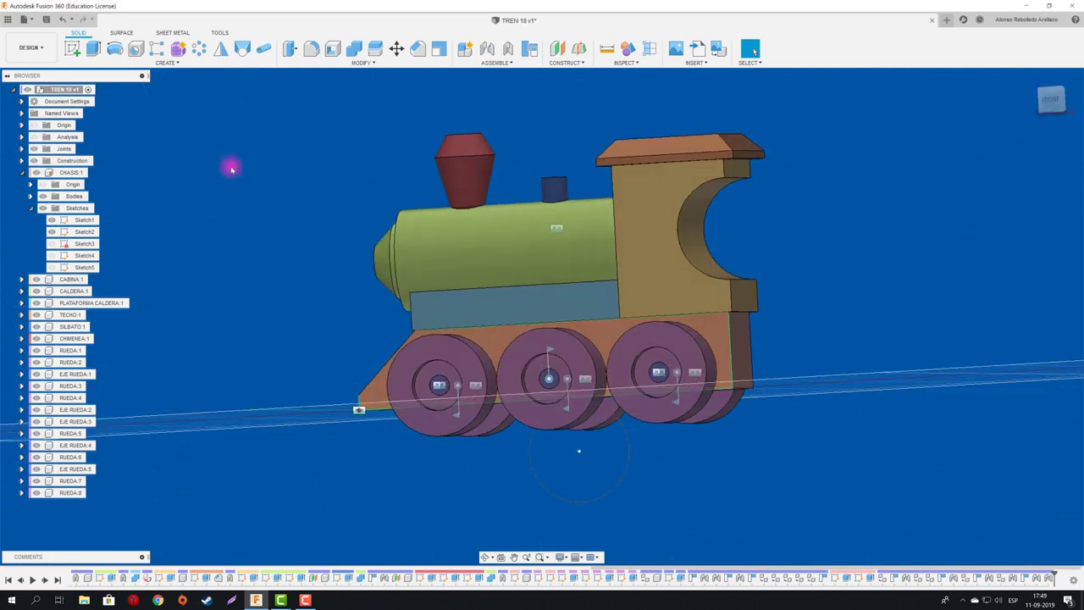
# - Switch the camera to Perspective and apply a Wood appearance to the cabin
pyautogui.click(560, 556)
pyautogui.click(677, 533)
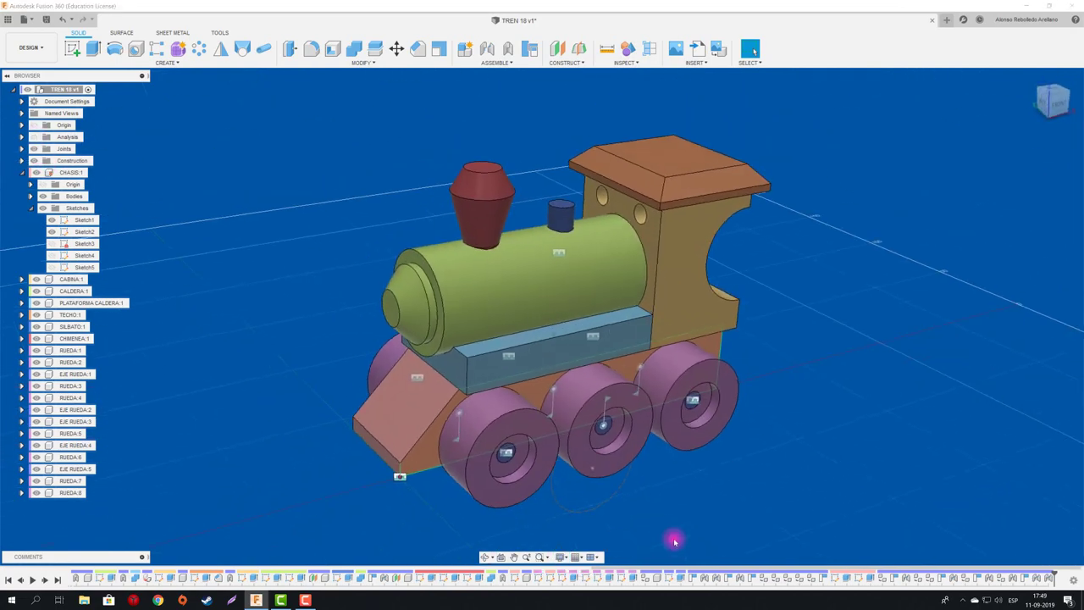
pyautogui.press('a')
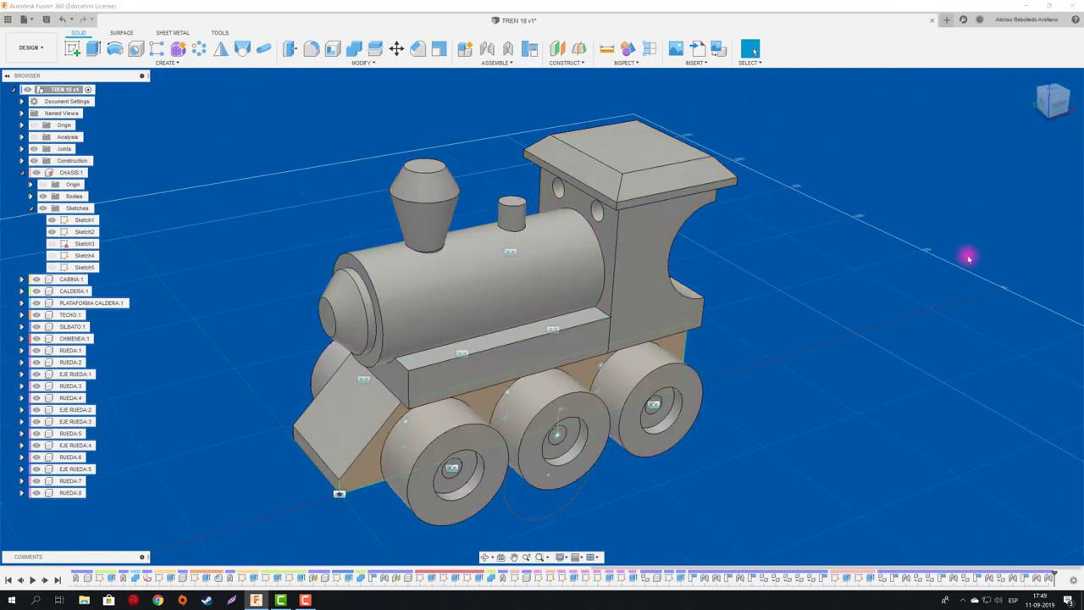
pyautogui.scroll(-2, 900, 474)
pyautogui.click(917, 440)
pyautogui.moveTo(914, 412); pyautogui.dragTo(769, 368)
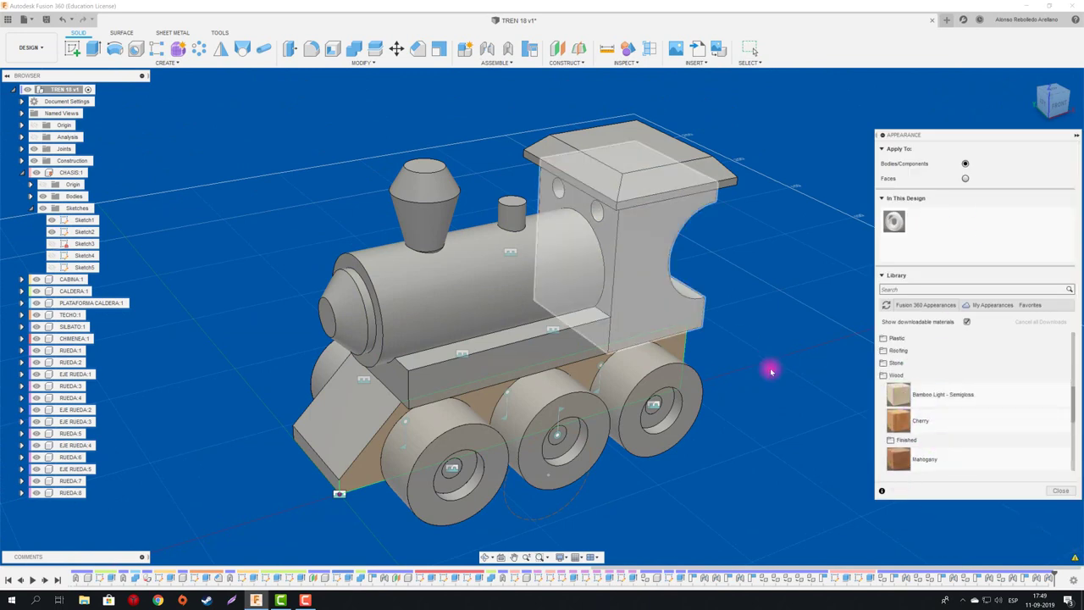
# - Apply wood finishes to the boiler and other parts, including Walnut, and save a new version
pyautogui.scroll(-3, 915, 411)
pyautogui.moveTo(914, 413)
pyautogui.mouseDown()
pyautogui.moveTo(720, 368)
pyautogui.moveTo(547, 283)
pyautogui.mouseUp()
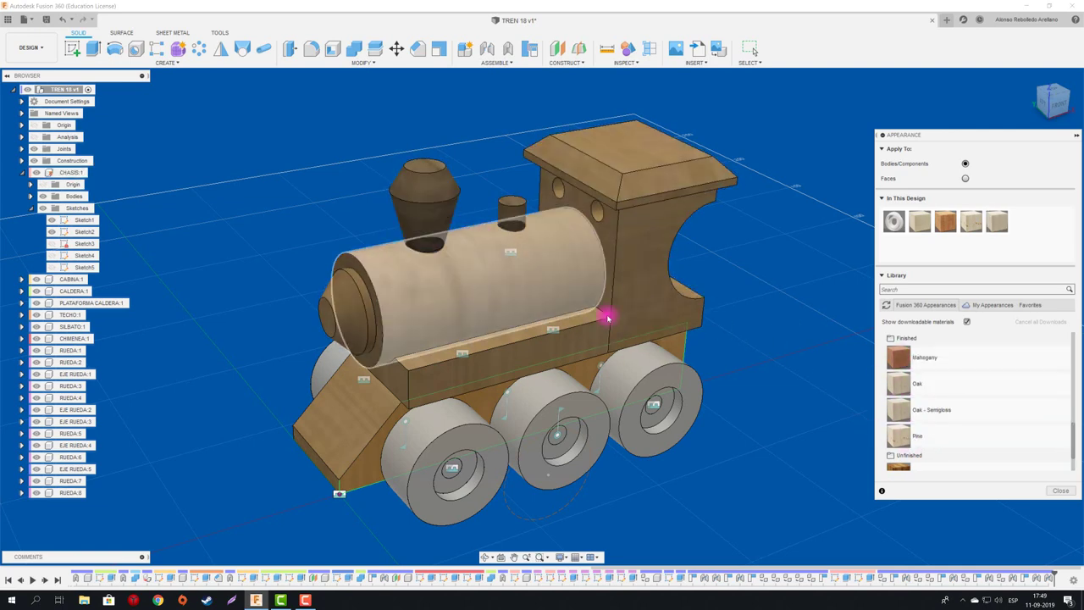
pyautogui.moveTo(607, 318); pyautogui.dragTo(915, 401)
pyautogui.moveTo(900, 443); pyautogui.dragTo(702, 431)
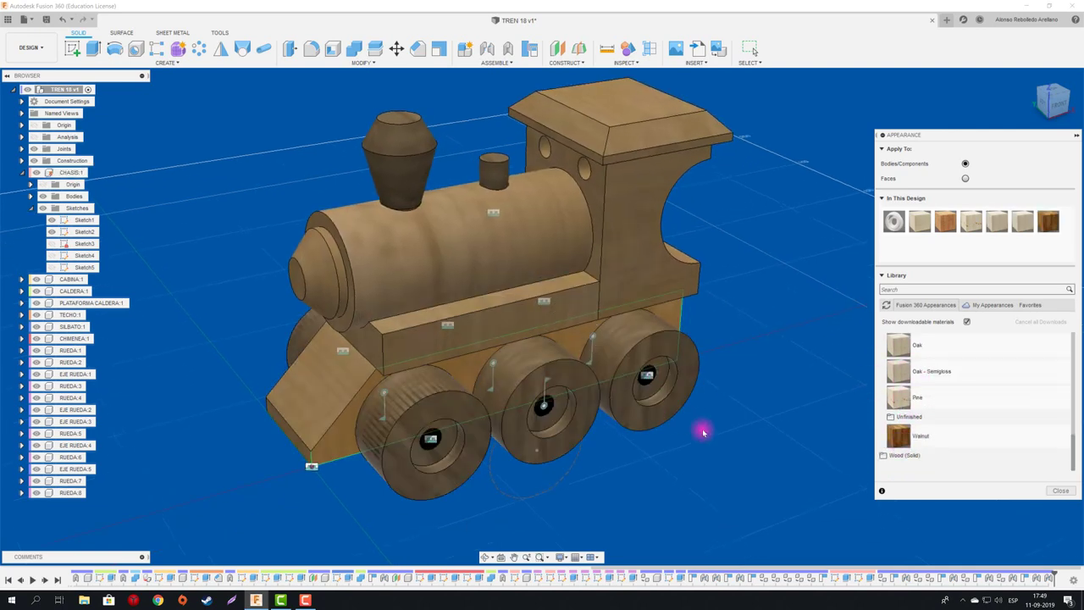
pyautogui.scroll(-2, 702, 431)
pyautogui.click(45, 19)
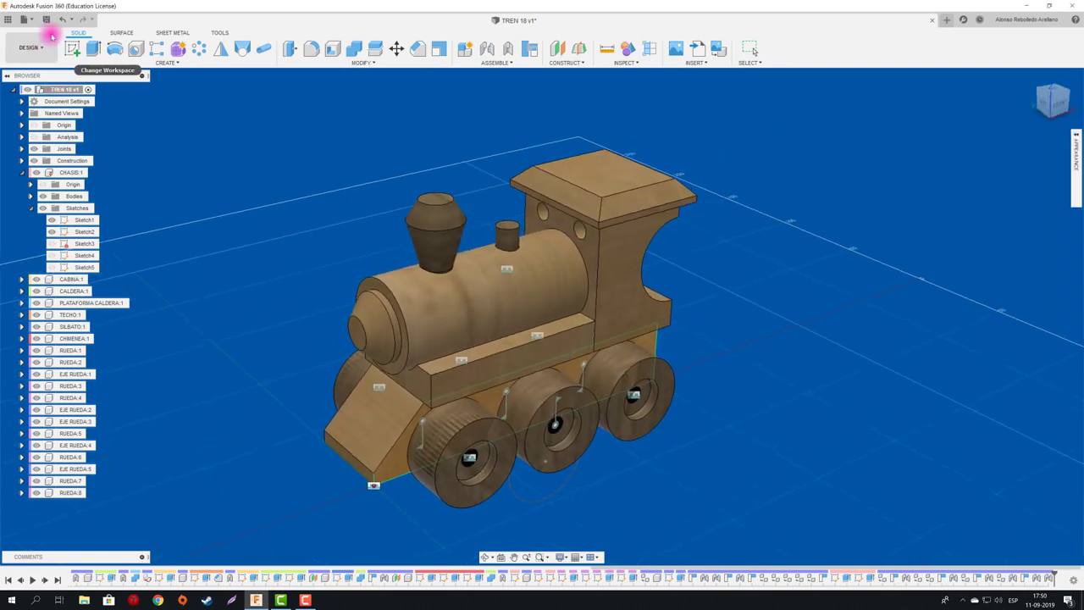